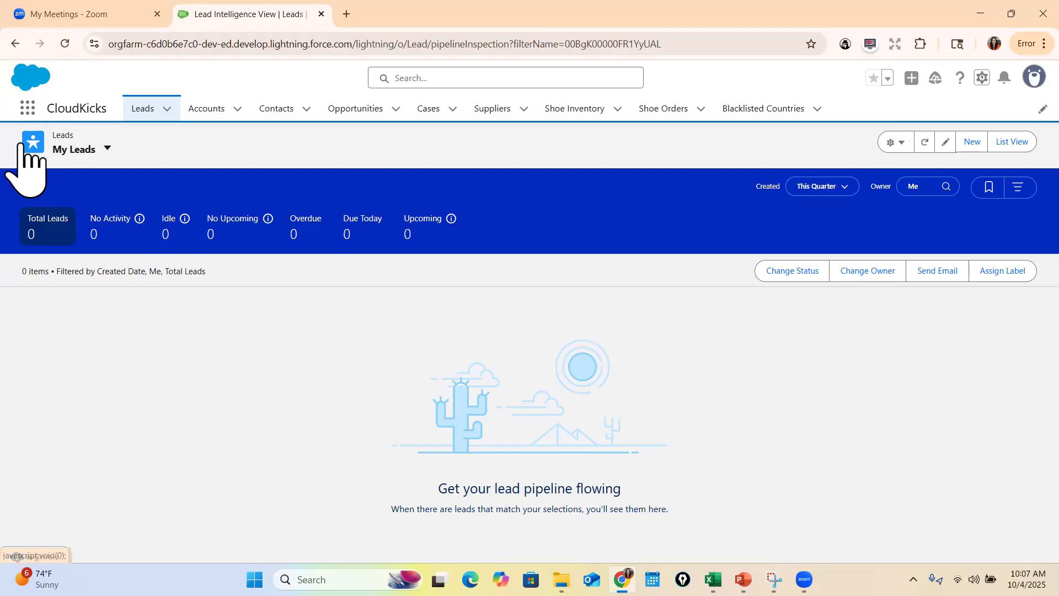
Look up Reports in the App Launcher, view the recent reports, and close the temporary Reports tab
{"action": "left_click", "coordinate": [27, 108]}
{"action": "type", "text": "repo"}
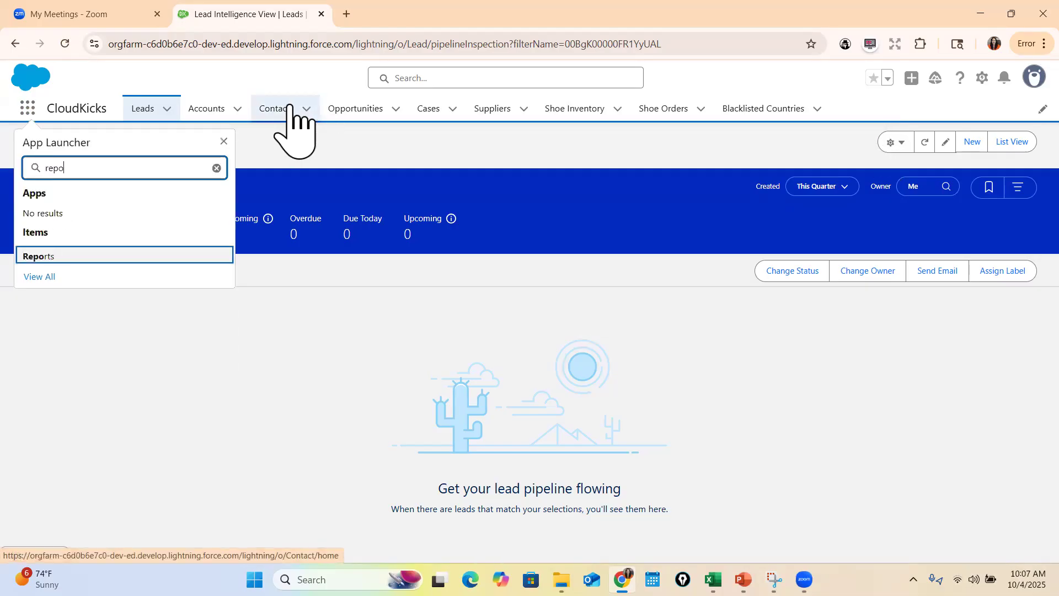
{"action": "left_click", "coordinate": [50, 257]}
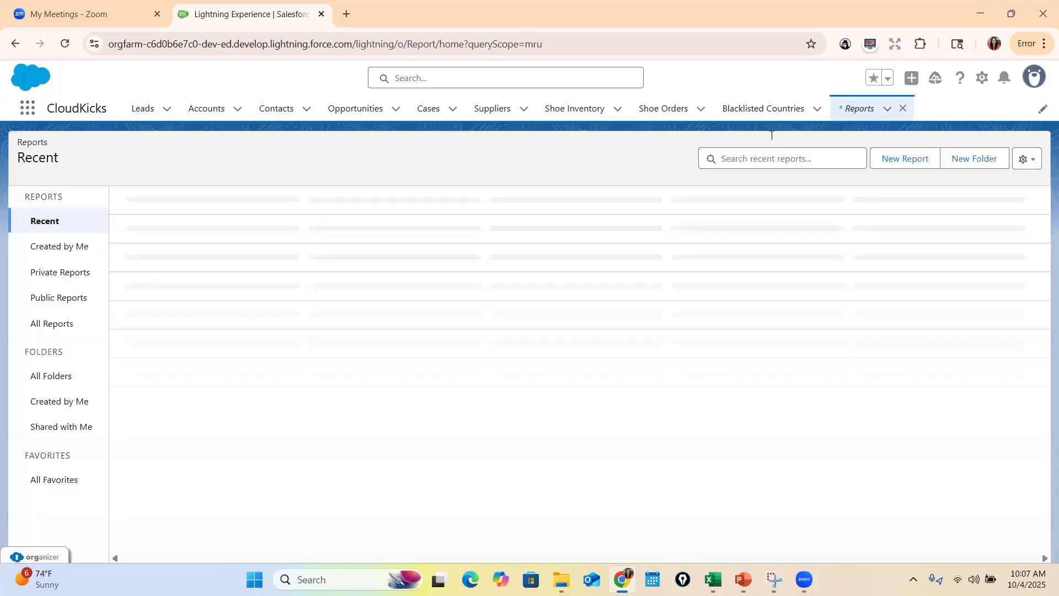
{"action": "left_click", "coordinate": [1028, 250]}
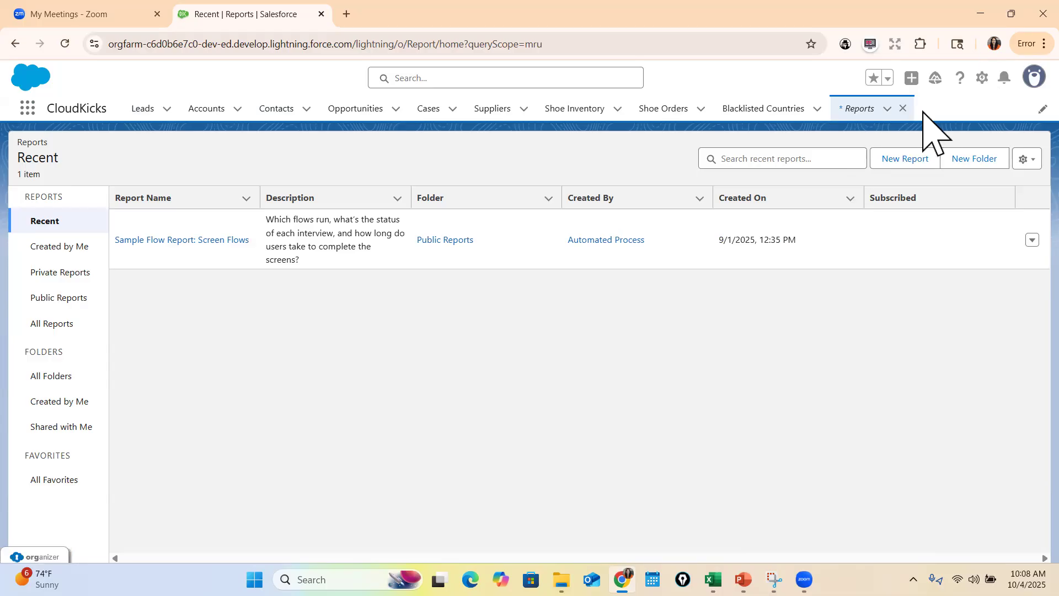
{"action": "left_click", "coordinate": [904, 108]}
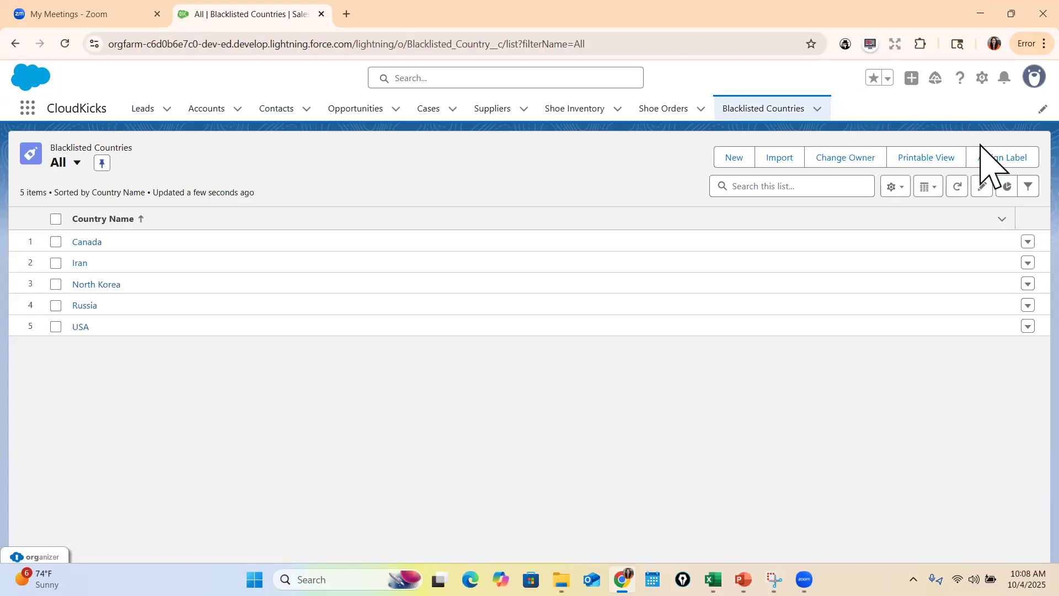
Go to Setup and find and open the App Manager
{"action": "left_click", "coordinate": [982, 77]}
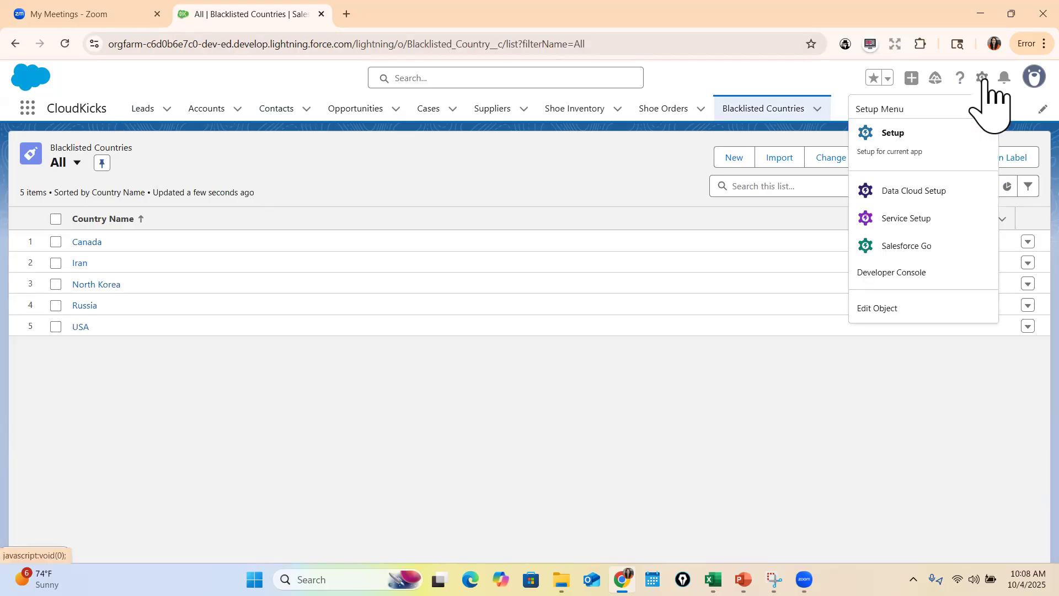
{"action": "left_click", "coordinate": [893, 133]}
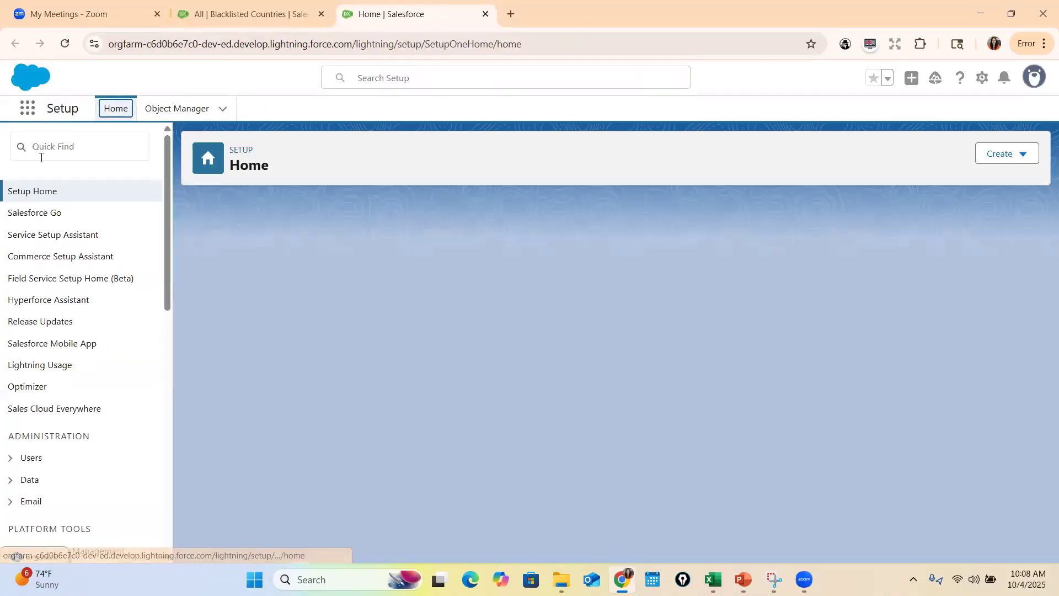
{"action": "left_click", "coordinate": [67, 145]}
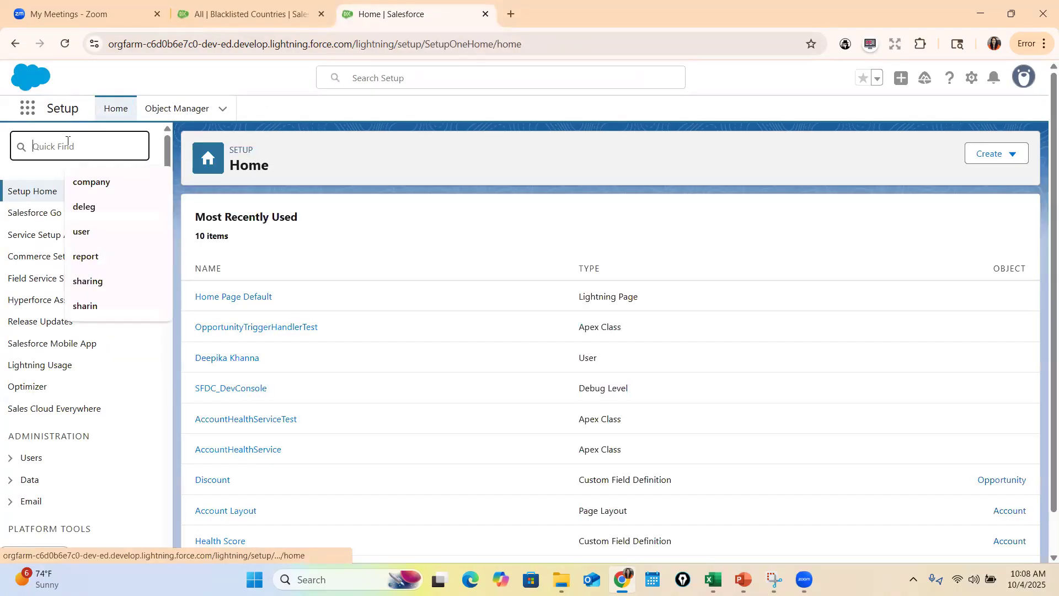
{"action": "type", "text": "app l"}
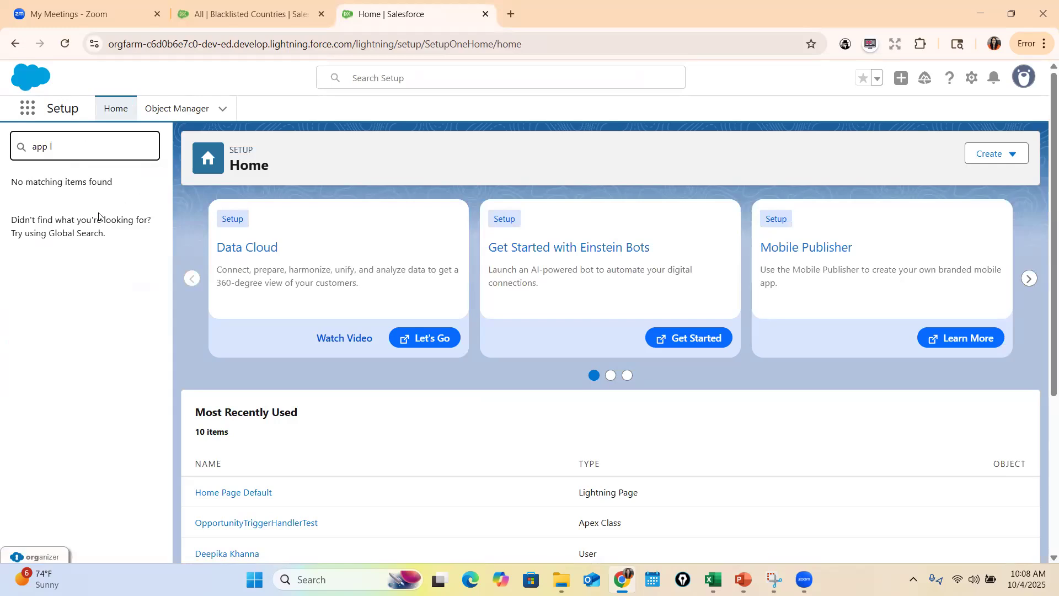
{"action": "type", "text": "man"}
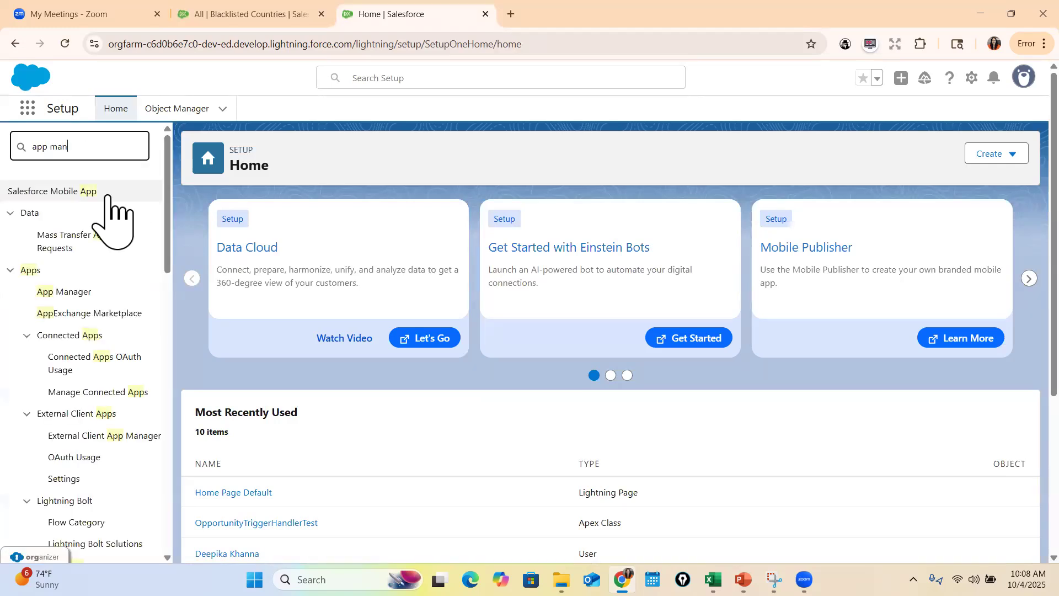
{"action": "left_click", "coordinate": [65, 218]}
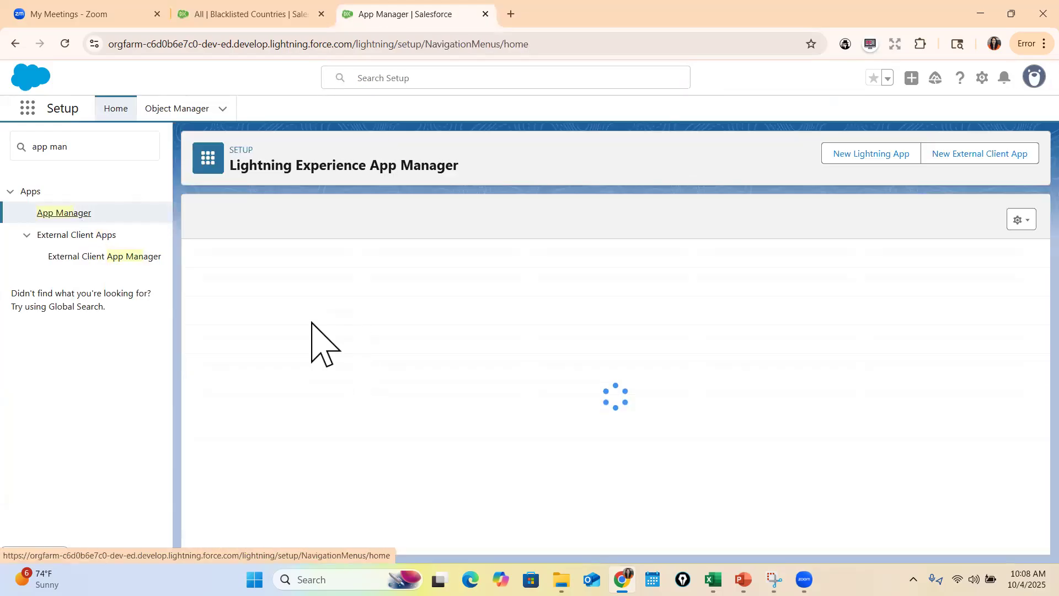
Open the CloudKicks Lightning app for editing and show its Navigation Items settings
{"action": "scroll", "coordinate": [279, 376], "scroll_direction": "down", "scroll_amount": 1}
{"action": "double_click", "coordinate": [270, 375]}
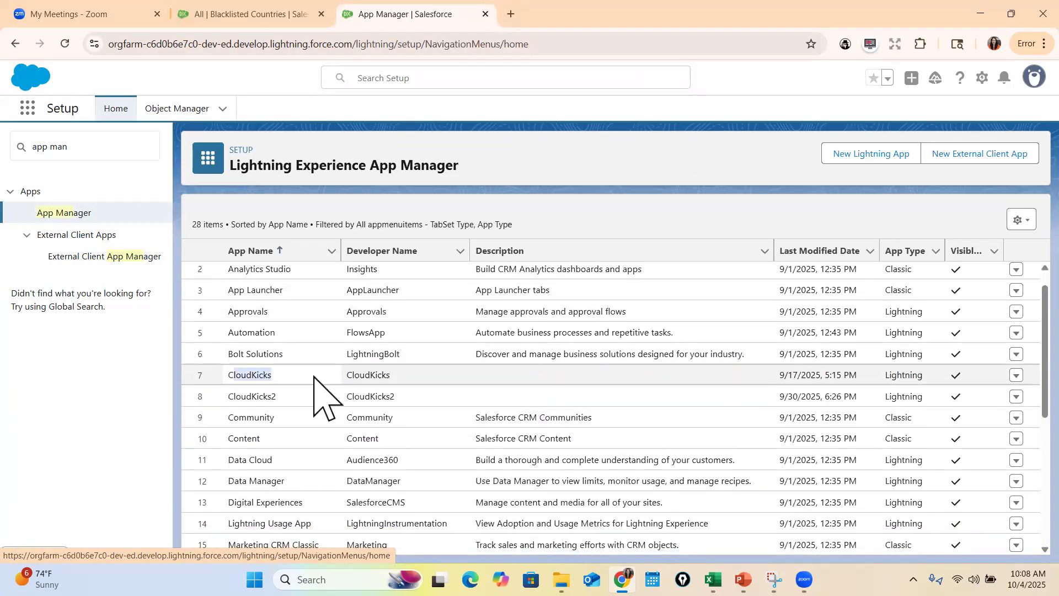
{"action": "left_click", "coordinate": [1015, 378]}
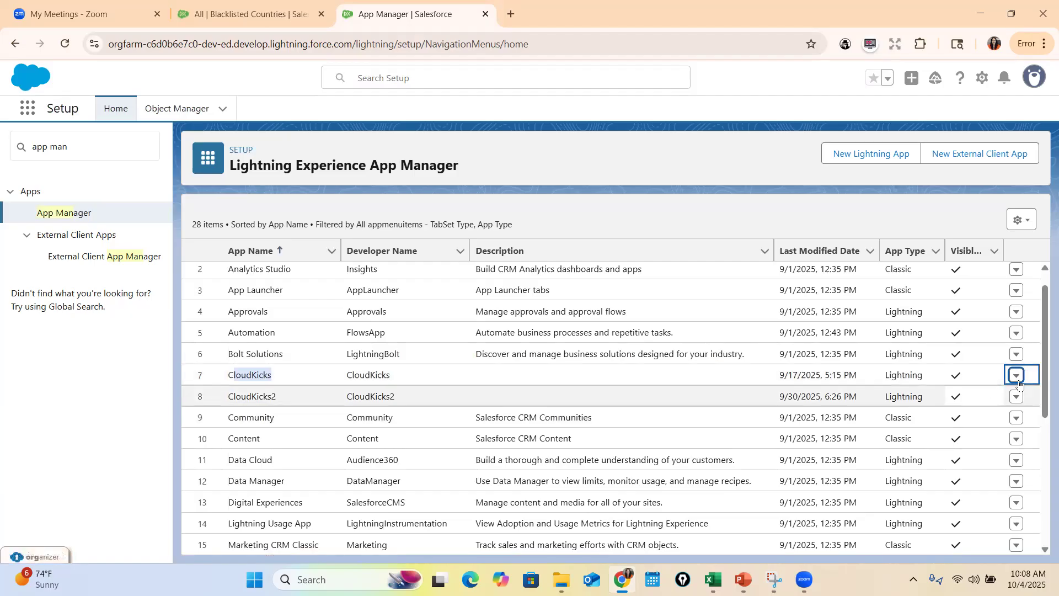
{"action": "left_click", "coordinate": [993, 396]}
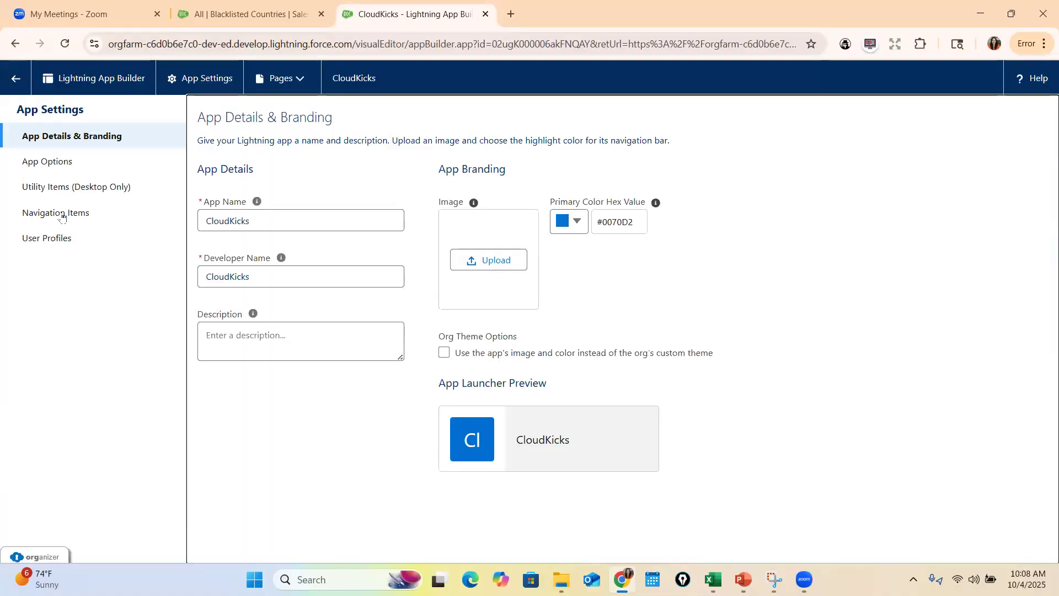
{"action": "left_click", "coordinate": [61, 215]}
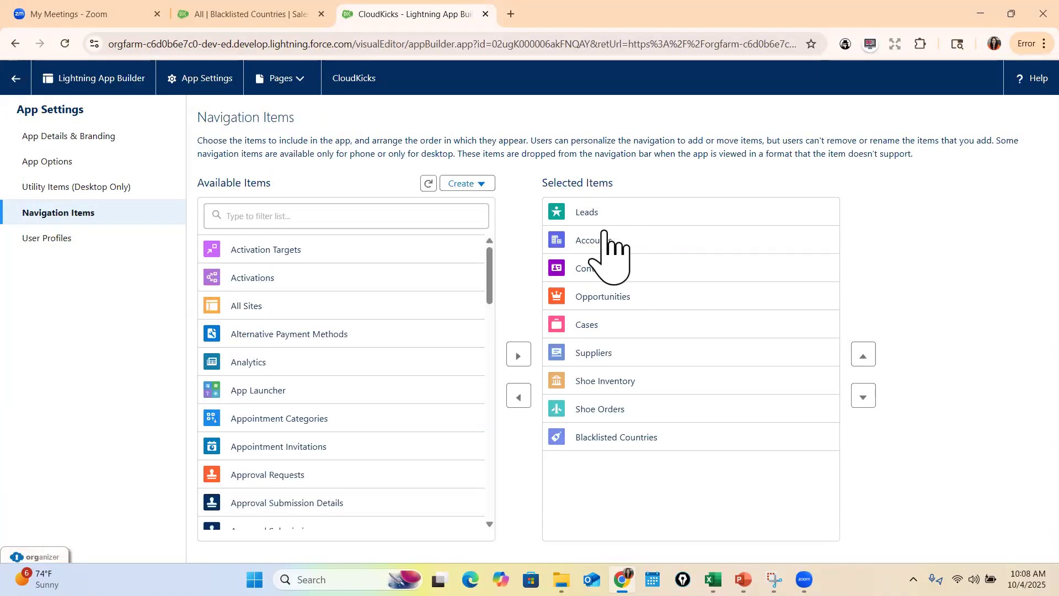
Add Reports to the selected navigation items of the CloudKicks app and save the change
{"action": "left_click", "coordinate": [354, 215]}
{"action": "type", "text": "repor"}
{"action": "left_click", "coordinate": [298, 249]}
{"action": "left_click", "coordinate": [517, 355]}
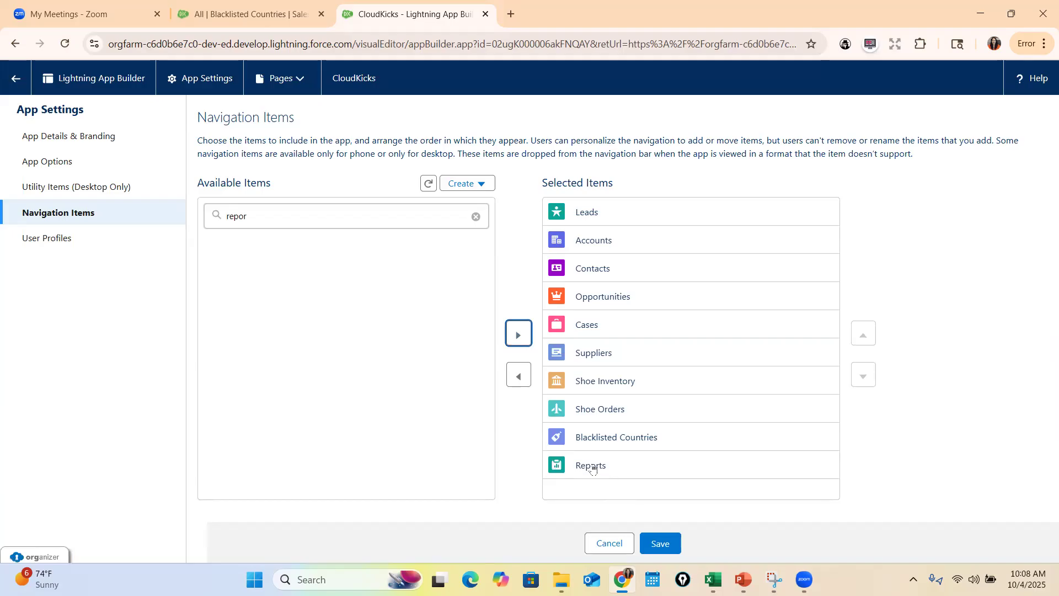
{"action": "left_click", "coordinate": [660, 543]}
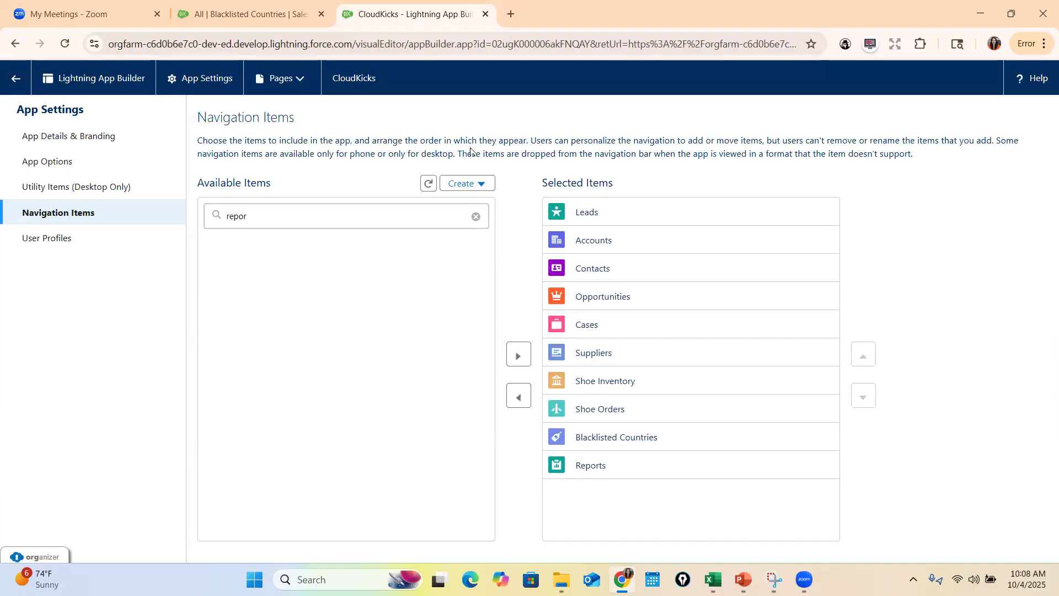
Return to the CloudKicks app, reload it, and open Reports from its navigation bar
{"action": "key", "text": "ctrl+shift+Tab"}
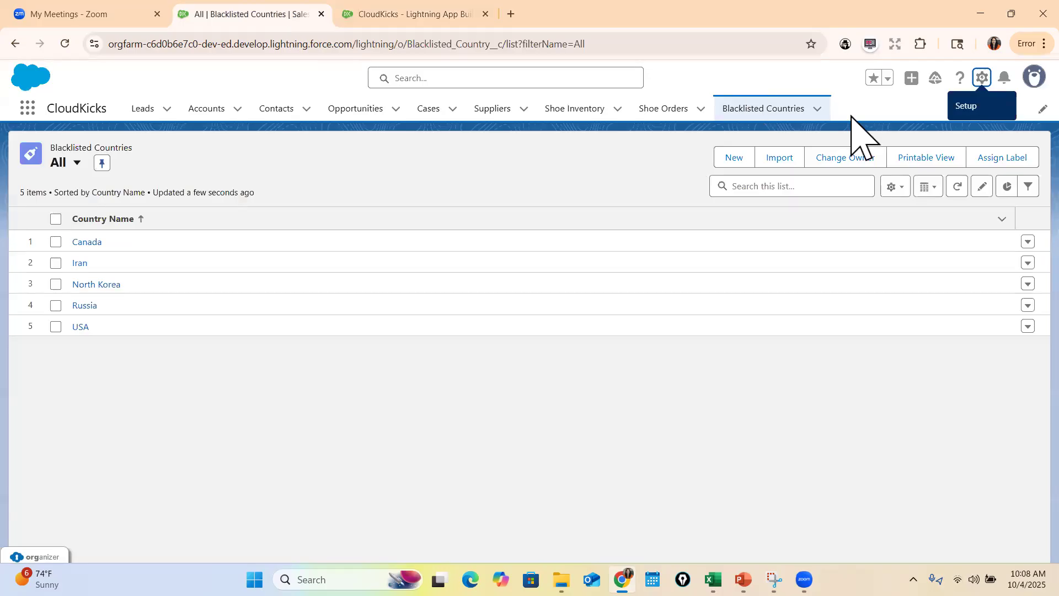
{"action": "left_click", "coordinate": [65, 44]}
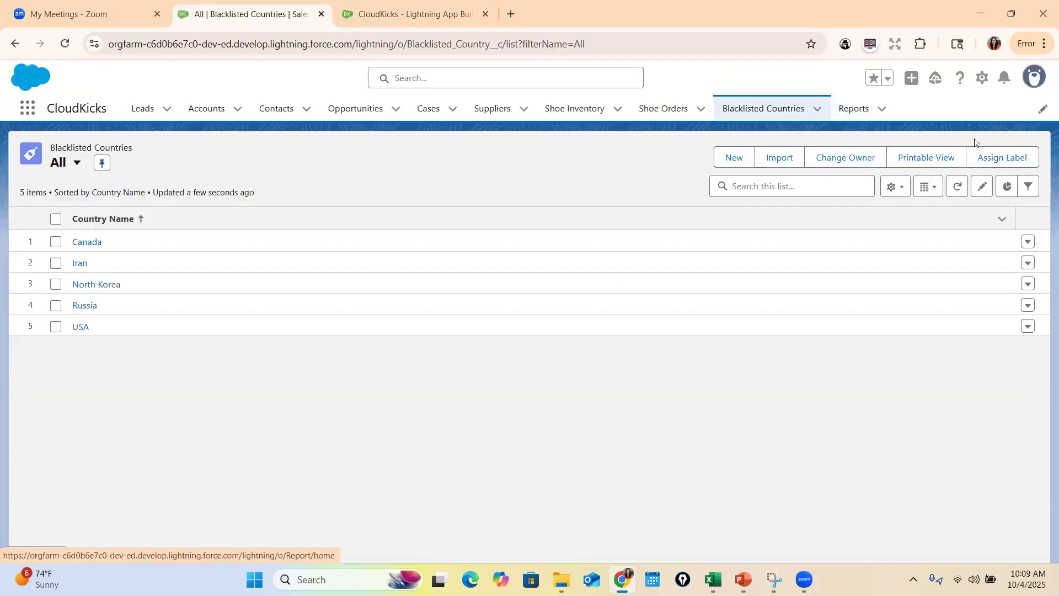
{"action": "left_click", "coordinate": [858, 108]}
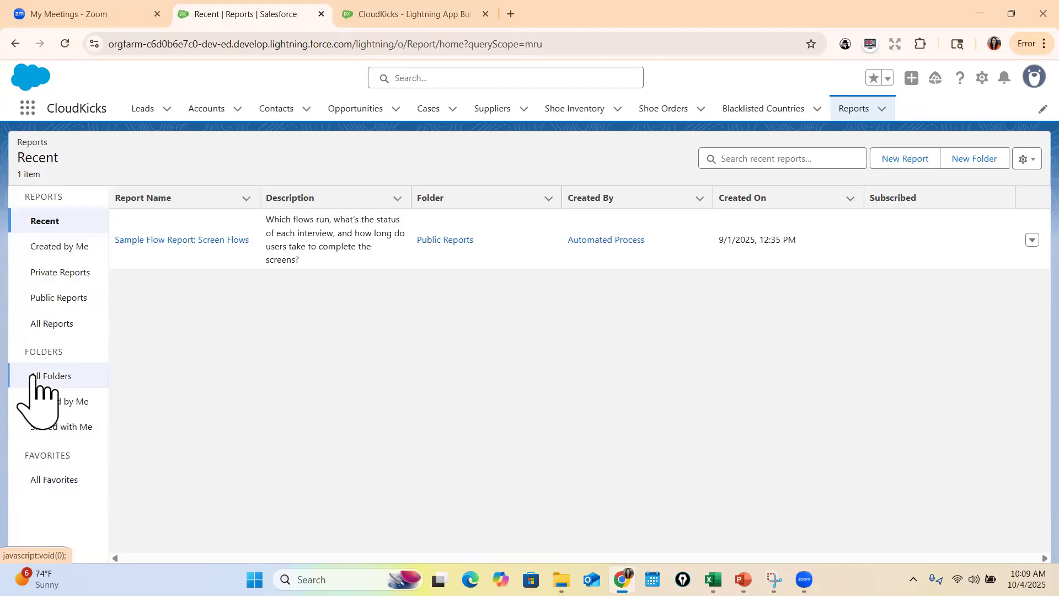
Look through the folders created by and shared with me, the favorites, the private reports, and the public reports
{"action": "left_click", "coordinate": [77, 409]}
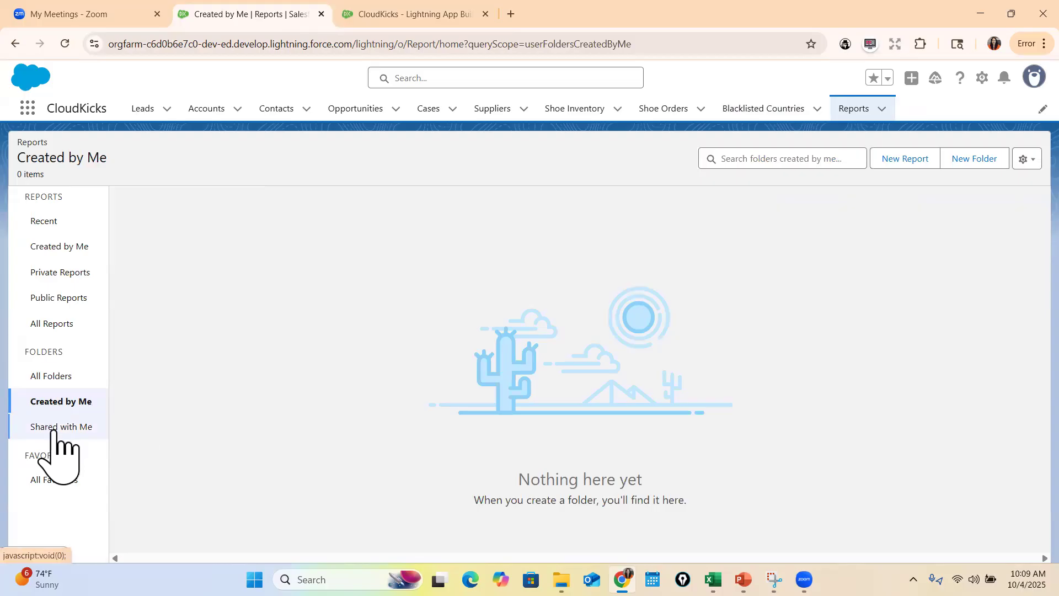
{"action": "left_click", "coordinate": [86, 429]}
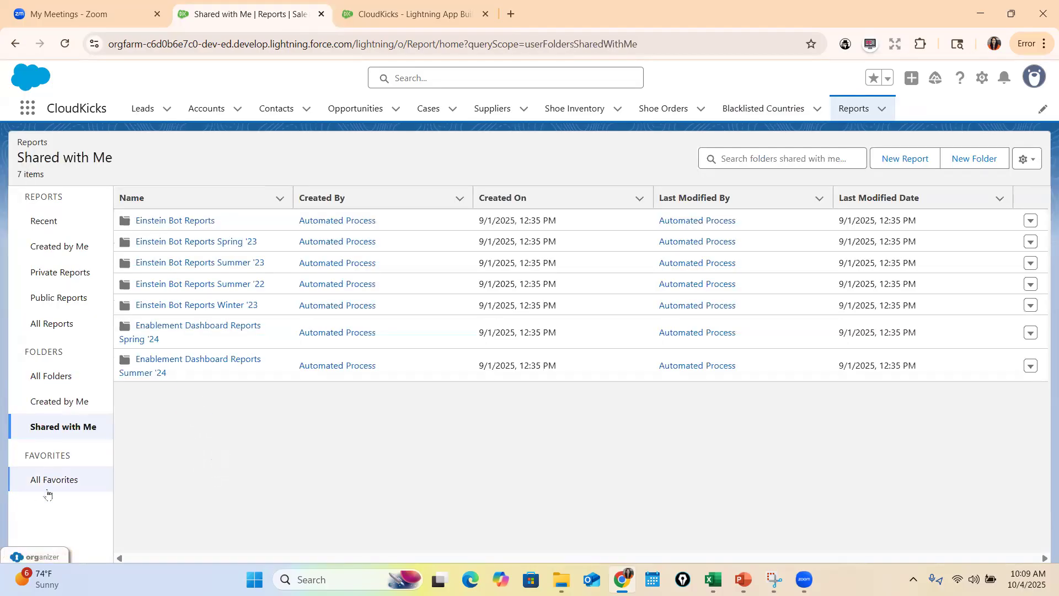
{"action": "left_click", "coordinate": [49, 490]}
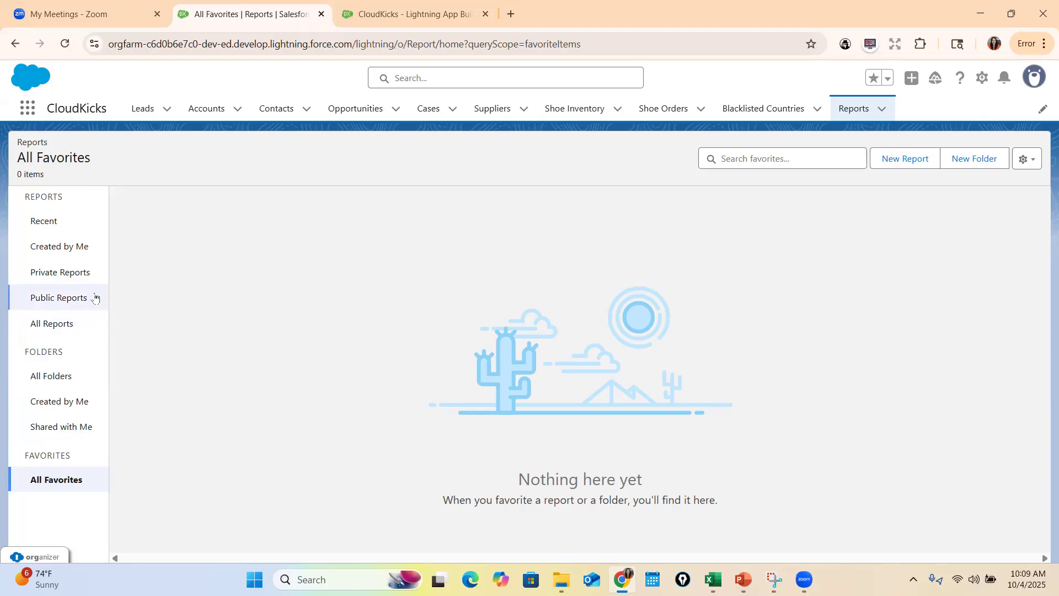
{"action": "left_click", "coordinate": [82, 273]}
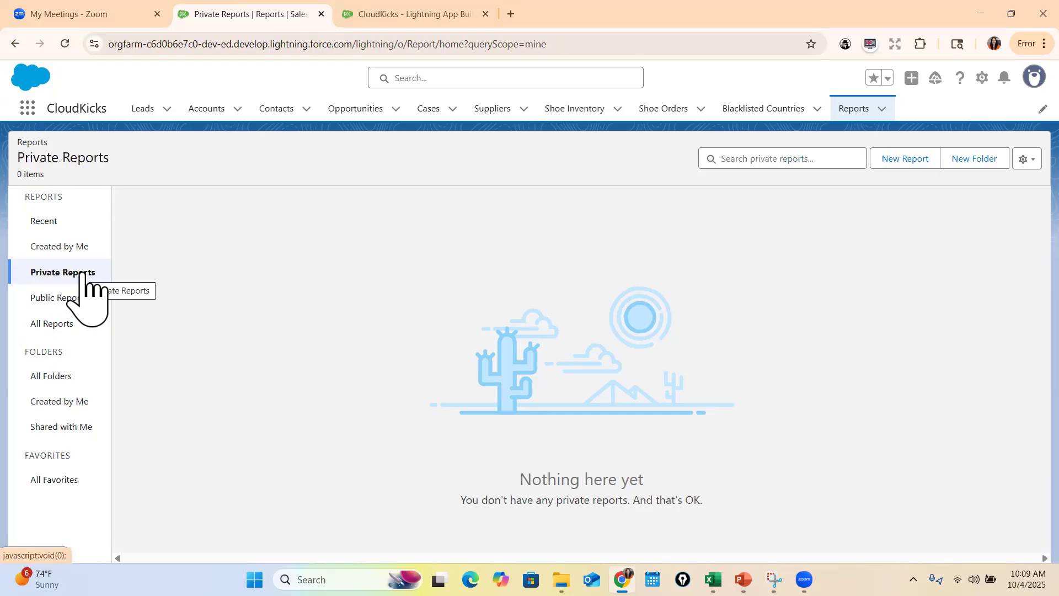
{"action": "left_click", "coordinate": [67, 299]}
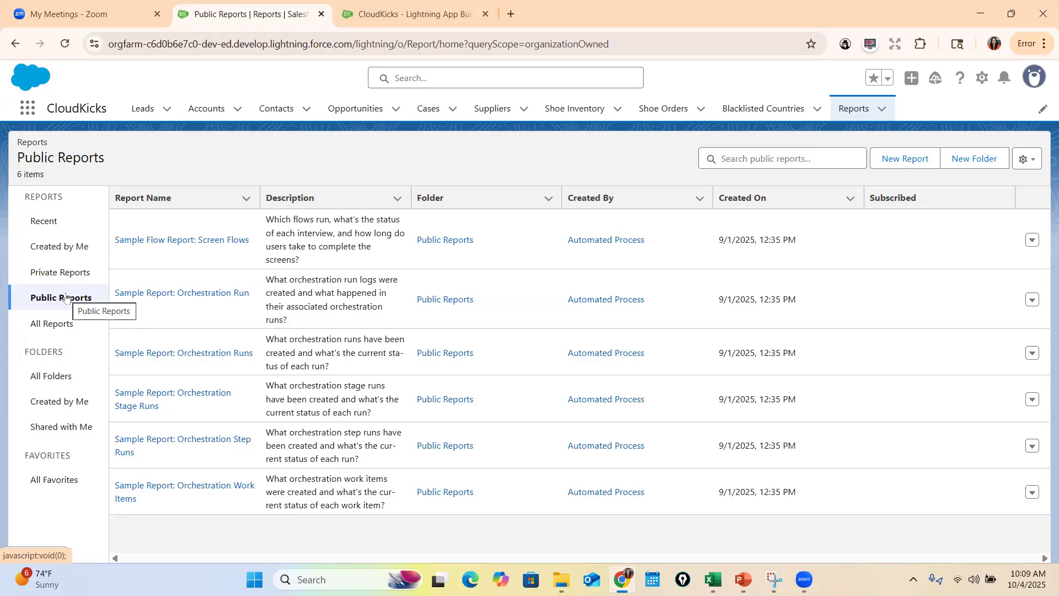
Start a new report, dismiss the Data Cloud announcement, and look over the available report types
{"action": "left_click", "coordinate": [878, 162]}
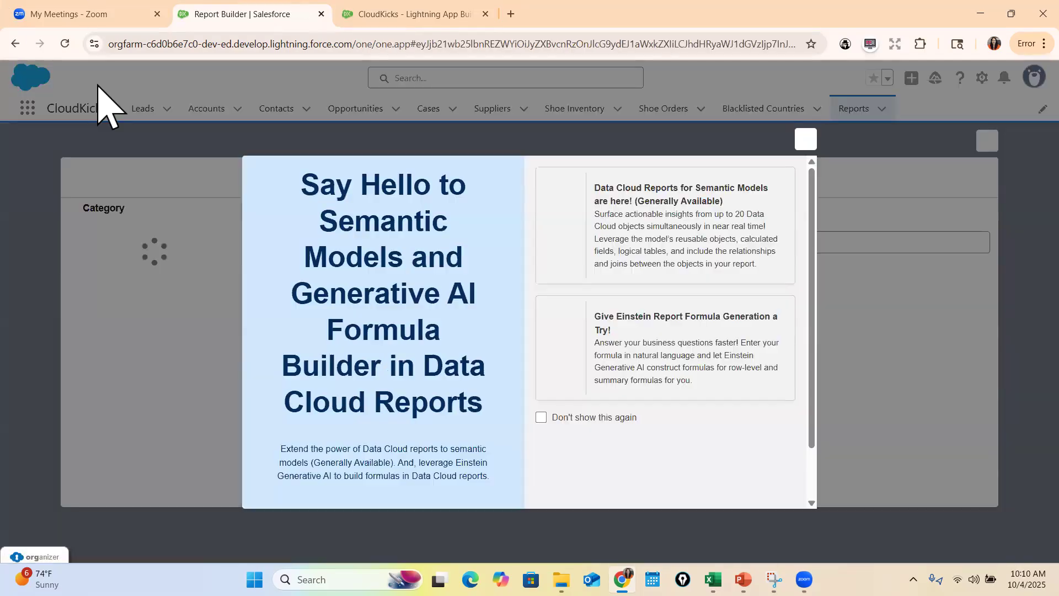
{"action": "left_click", "coordinate": [805, 139]}
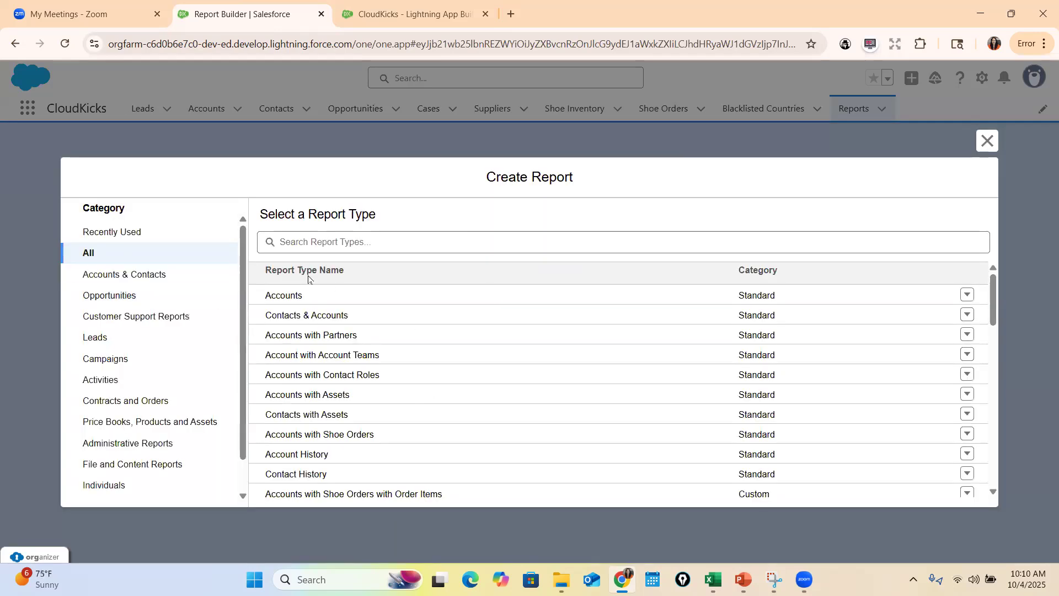
{"action": "scroll", "coordinate": [361, 387], "scroll_direction": "down", "scroll_amount": 3}
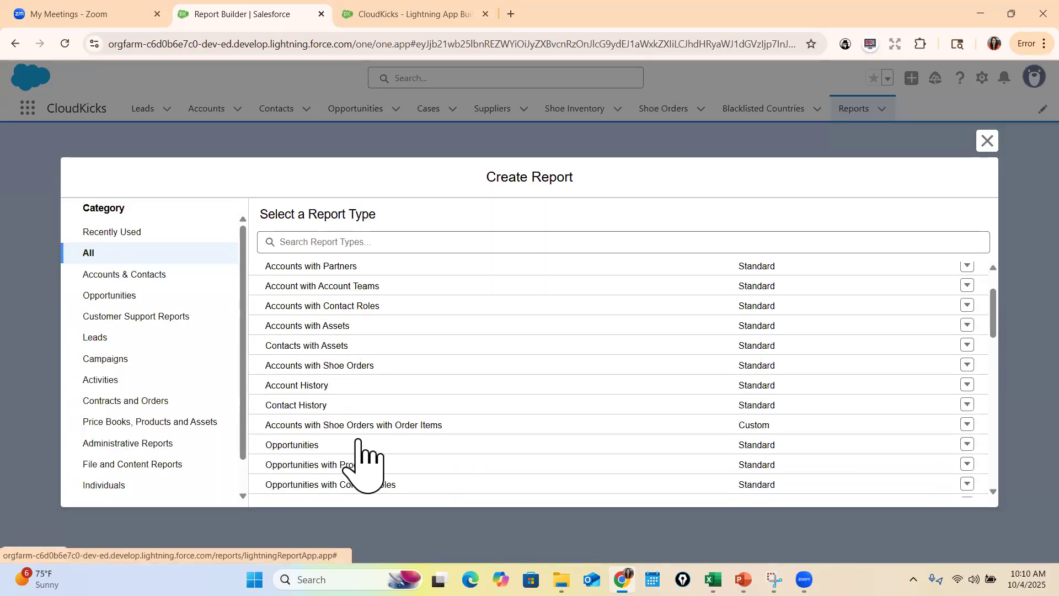
Search the report types for "shoe" and then for "Account"
{"action": "left_click", "coordinate": [317, 242]}
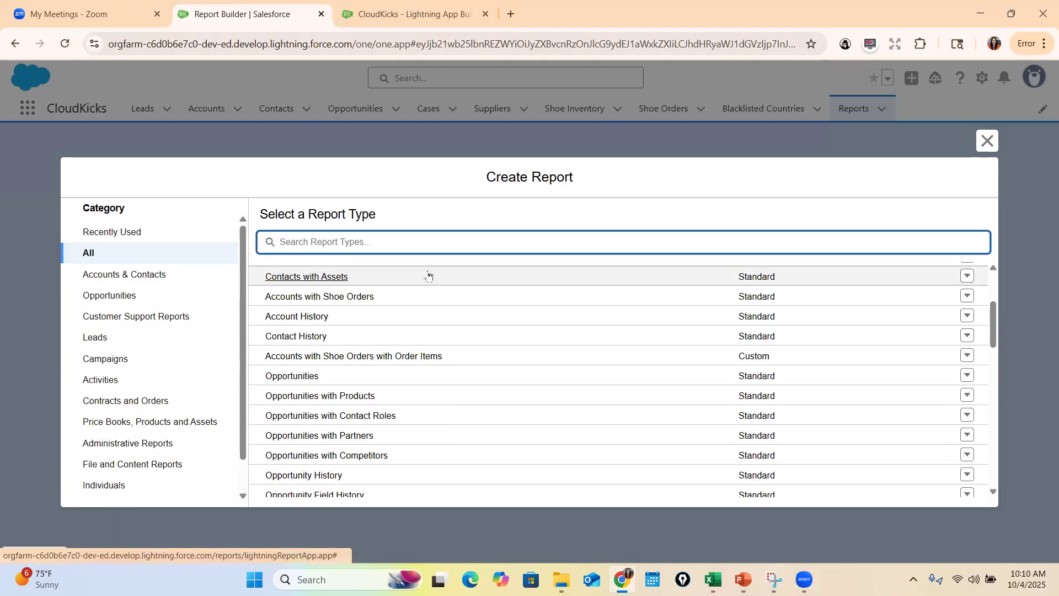
{"action": "type", "text": "shoe"}
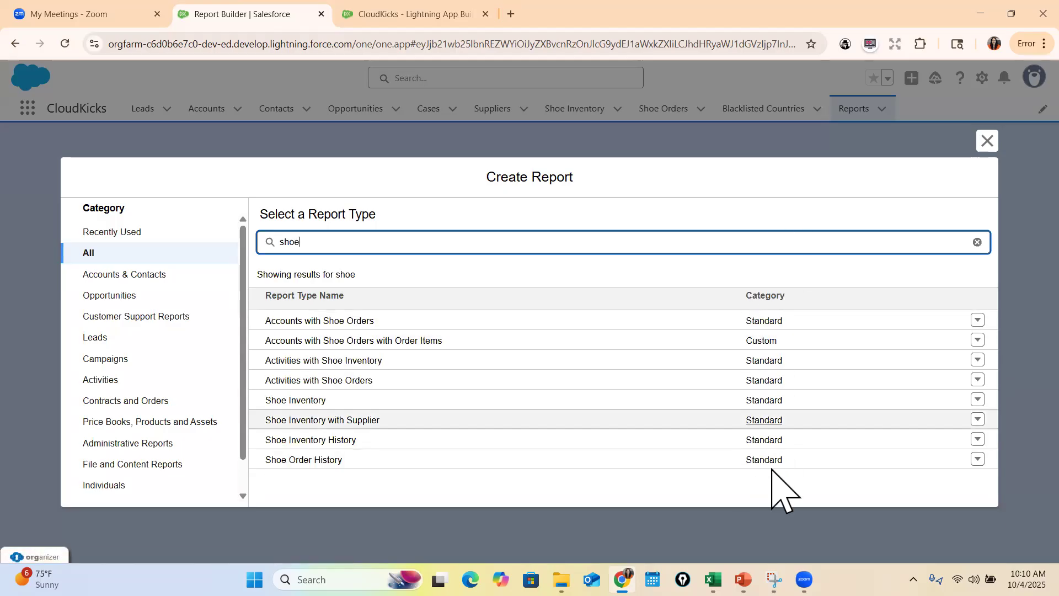
{"action": "double_click", "coordinate": [289, 243]}
{"action": "type", "text": "Account"}
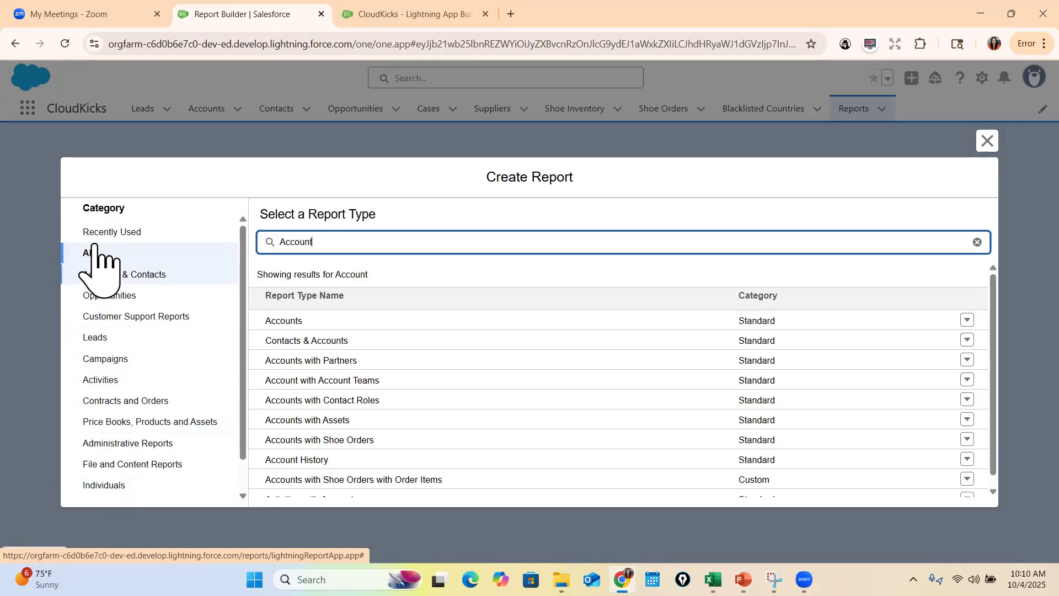
Limit the report types to the Accounts & Contacts category and clear the search to review its full list
{"action": "left_click", "coordinate": [88, 260]}
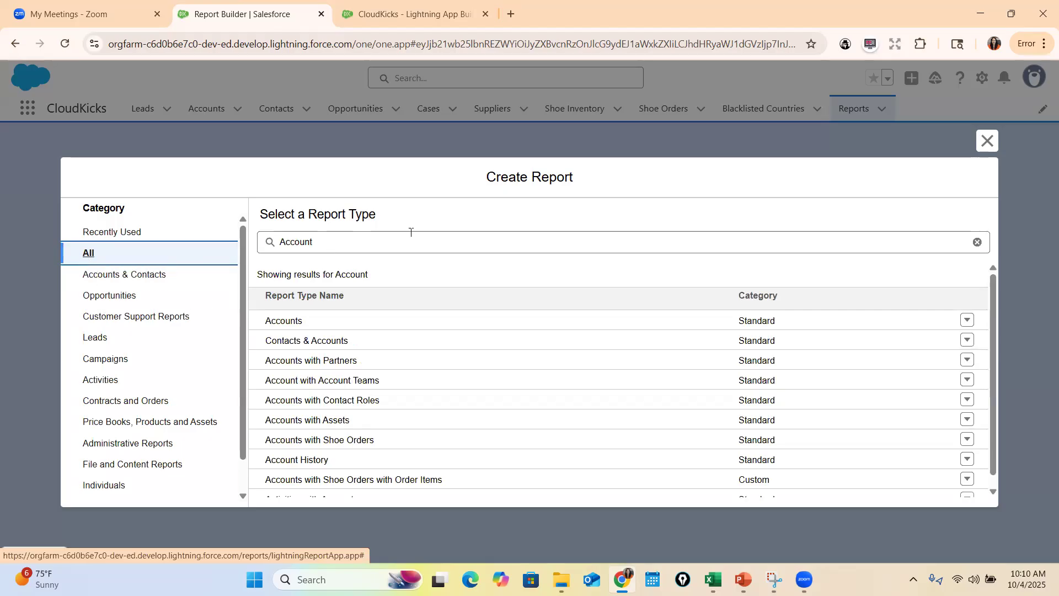
{"action": "left_click", "coordinate": [110, 279]}
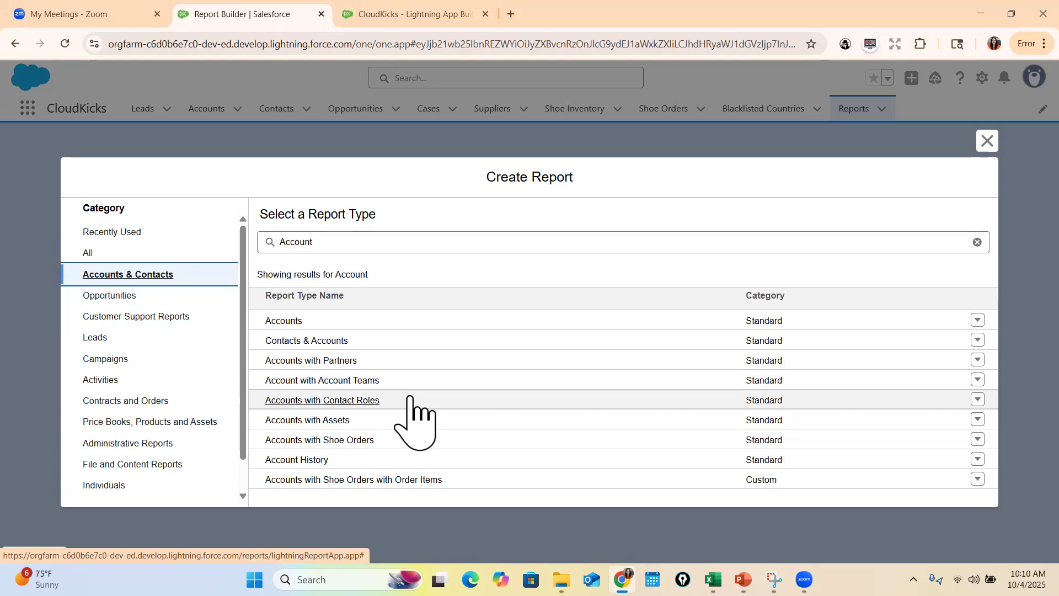
{"action": "left_click", "coordinate": [359, 245]}
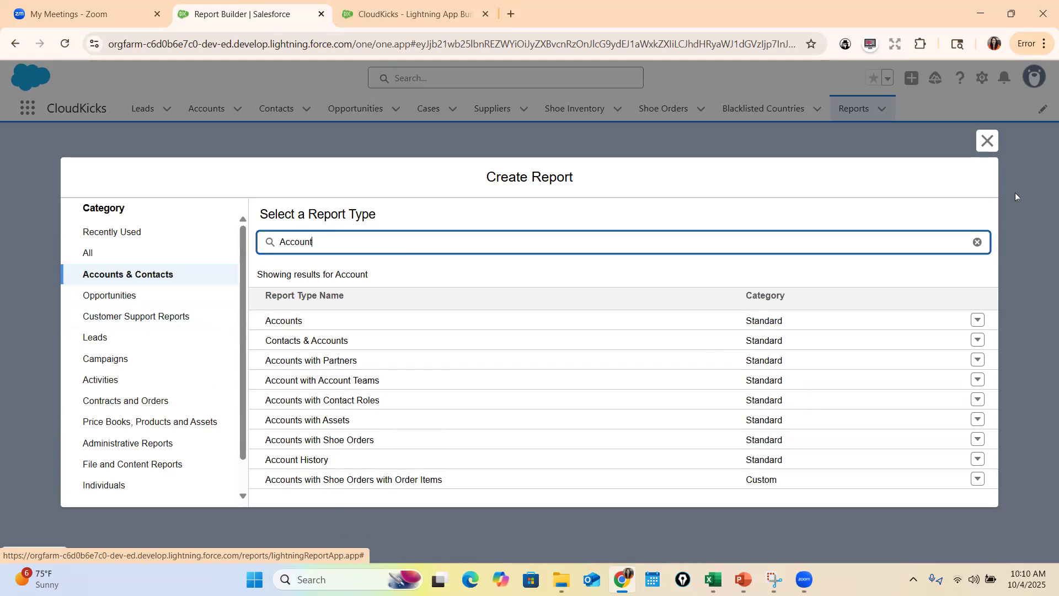
{"action": "left_click", "coordinate": [978, 242]}
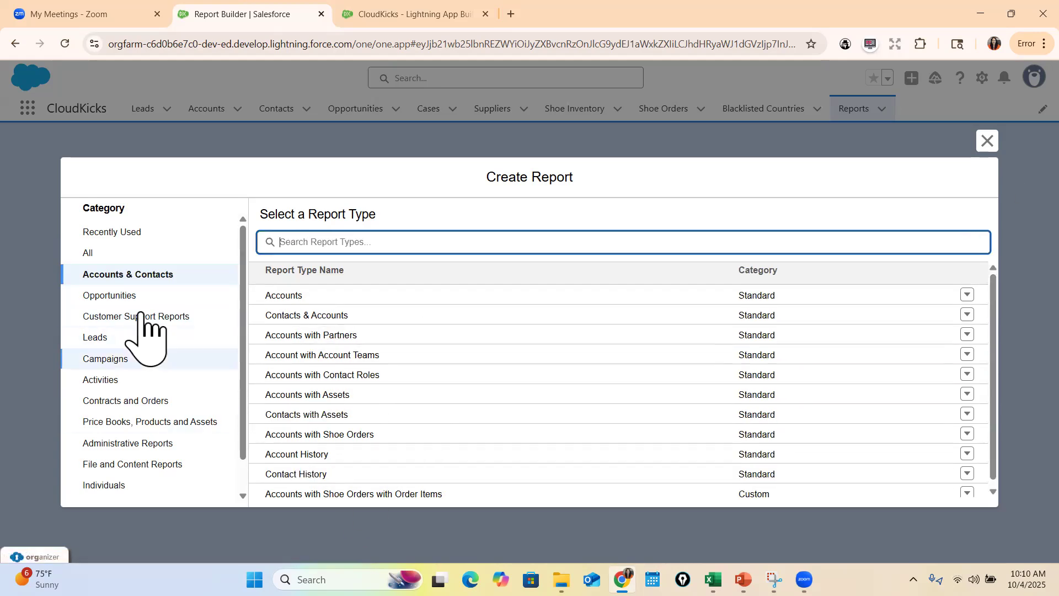
{"action": "scroll", "coordinate": [395, 353], "scroll_direction": "down", "scroll_amount": 1}
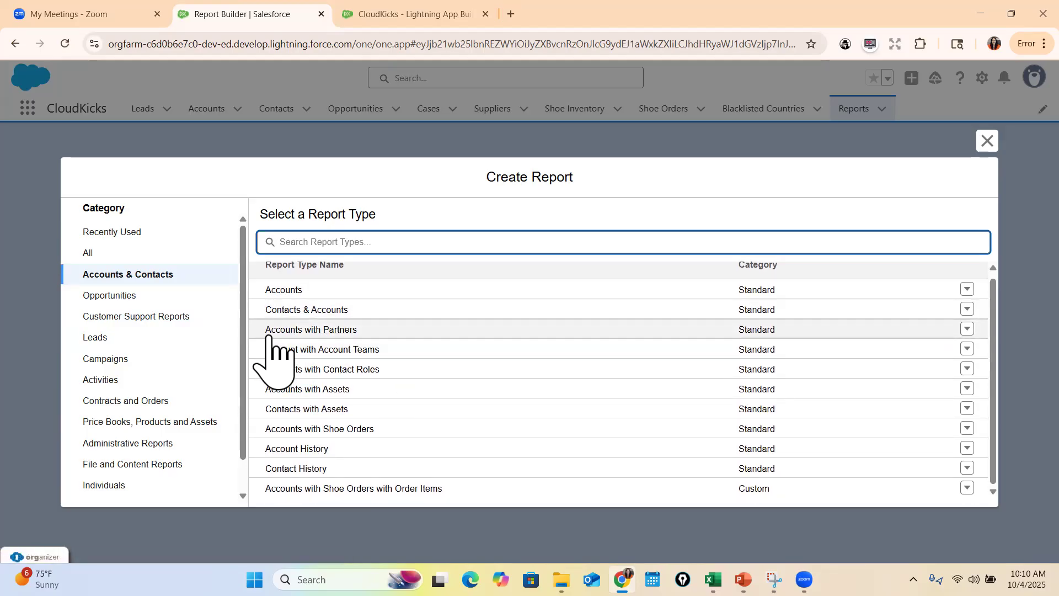
Check the Opportunities report types, return to all types, and start a report of the standard Accounts type, dismissing the Einstein tip
{"action": "left_click", "coordinate": [111, 298]}
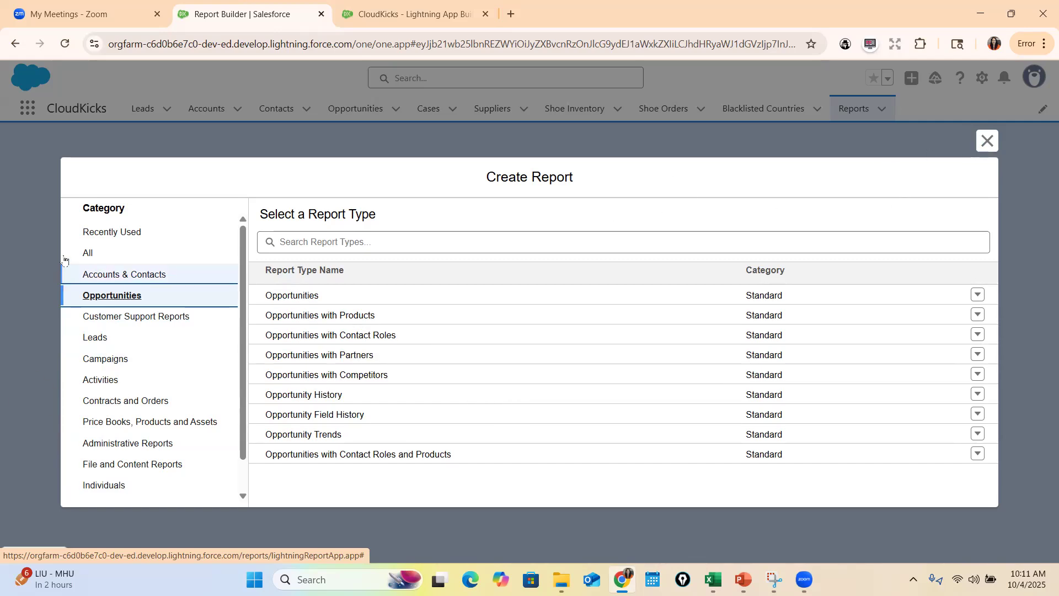
{"action": "left_click", "coordinate": [94, 253]}
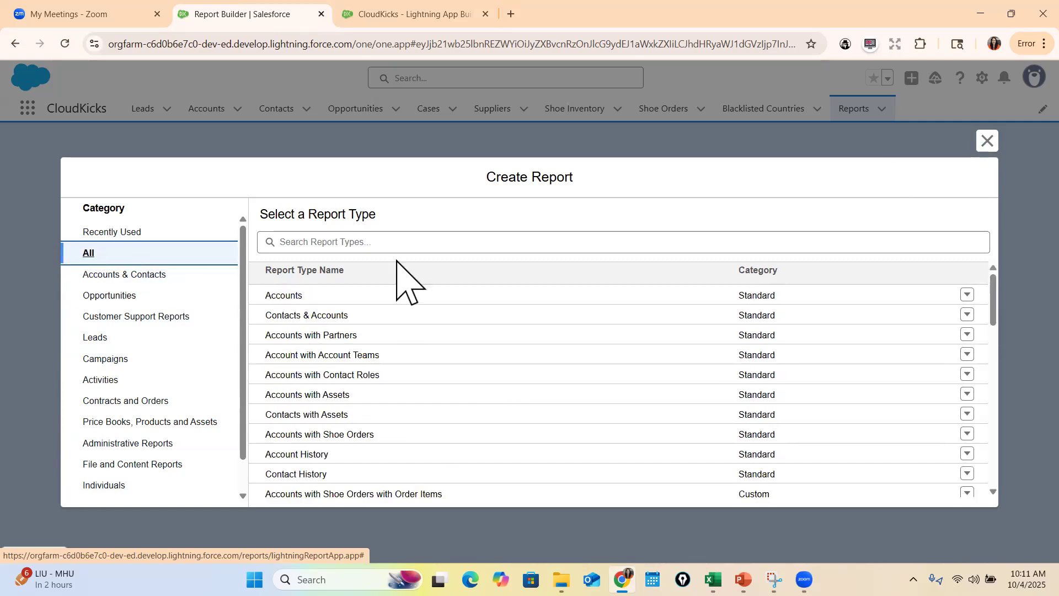
{"action": "left_click", "coordinate": [296, 302]}
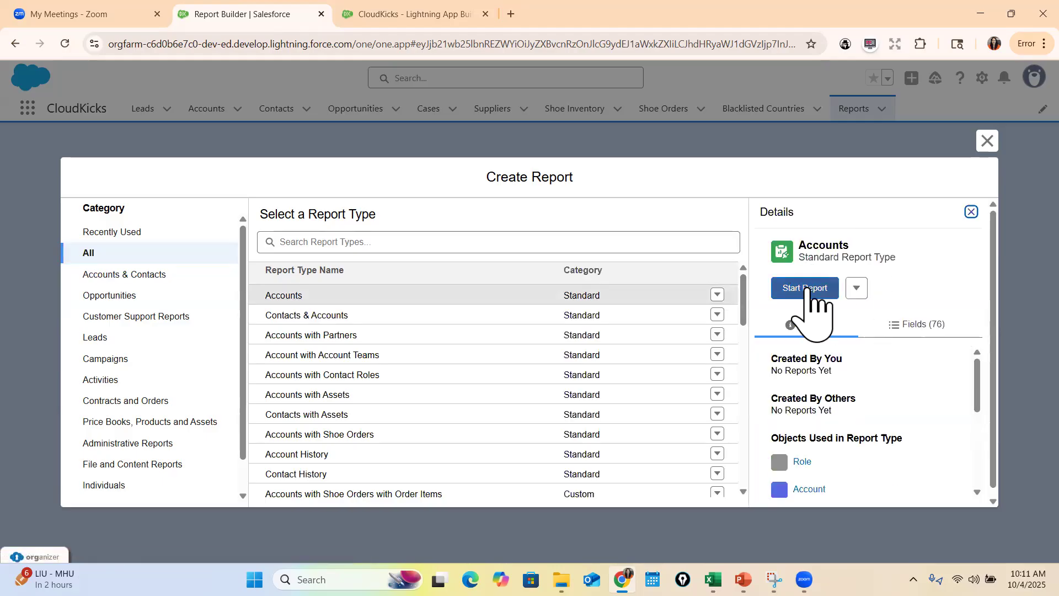
{"action": "scroll", "coordinate": [827, 386], "scroll_direction": "down", "scroll_amount": 2}
{"action": "scroll", "coordinate": [861, 430], "scroll_direction": "up", "scroll_amount": 2}
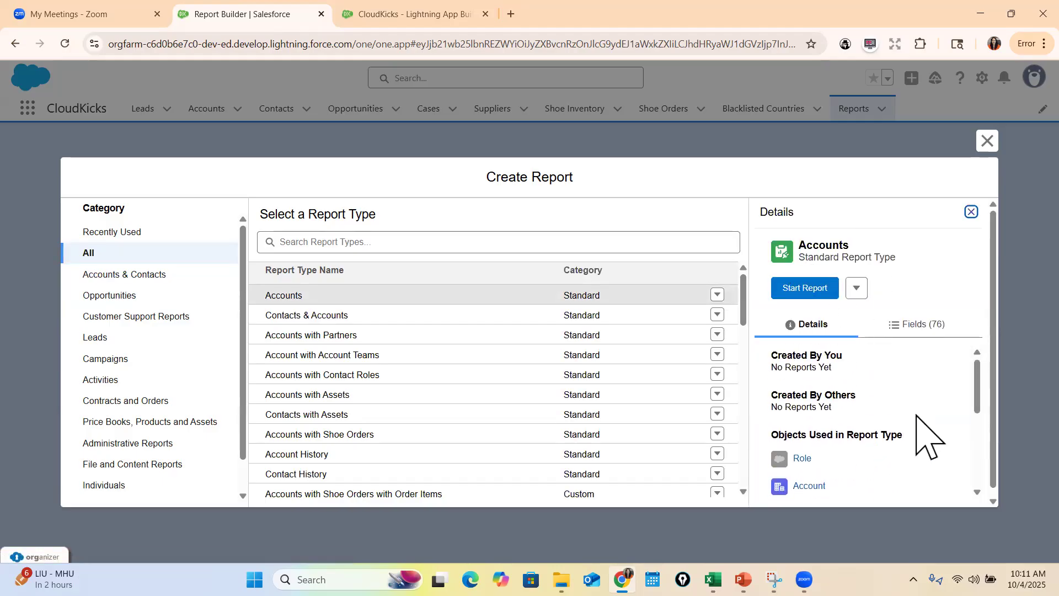
{"action": "left_click", "coordinate": [805, 289]}
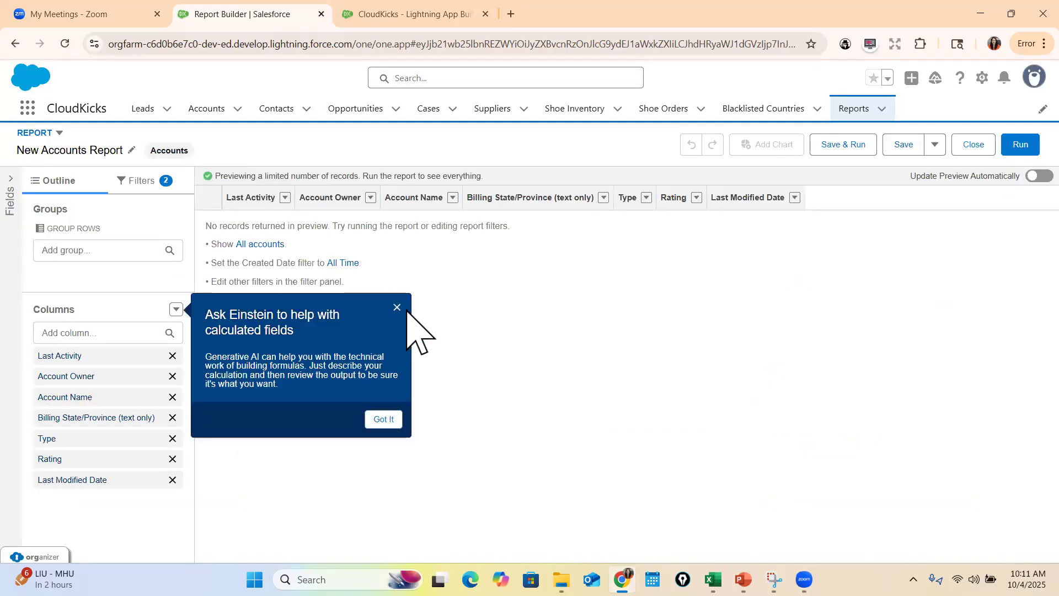
{"action": "left_click", "coordinate": [396, 307]}
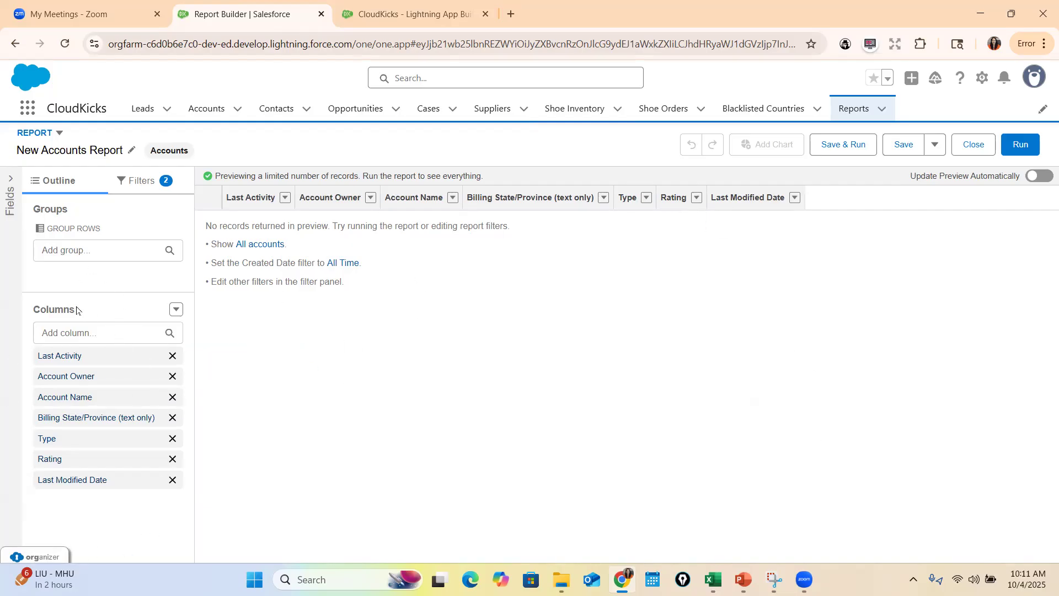
Remove the Last Activity, Account Owner and Last Modified Date columns from the report
{"action": "left_click", "coordinate": [172, 356]}
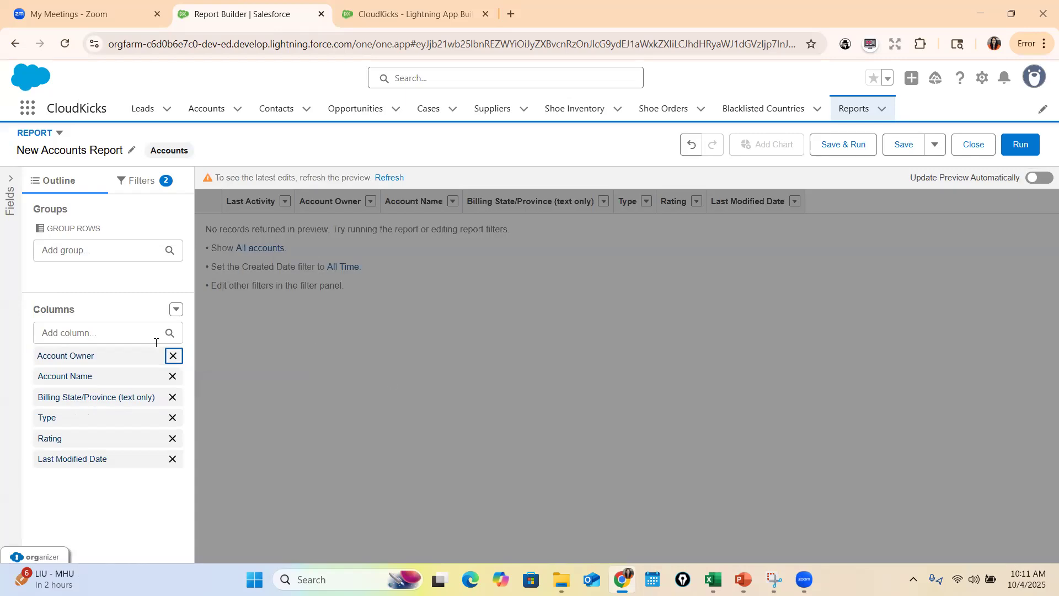
{"action": "left_click", "coordinate": [174, 356]}
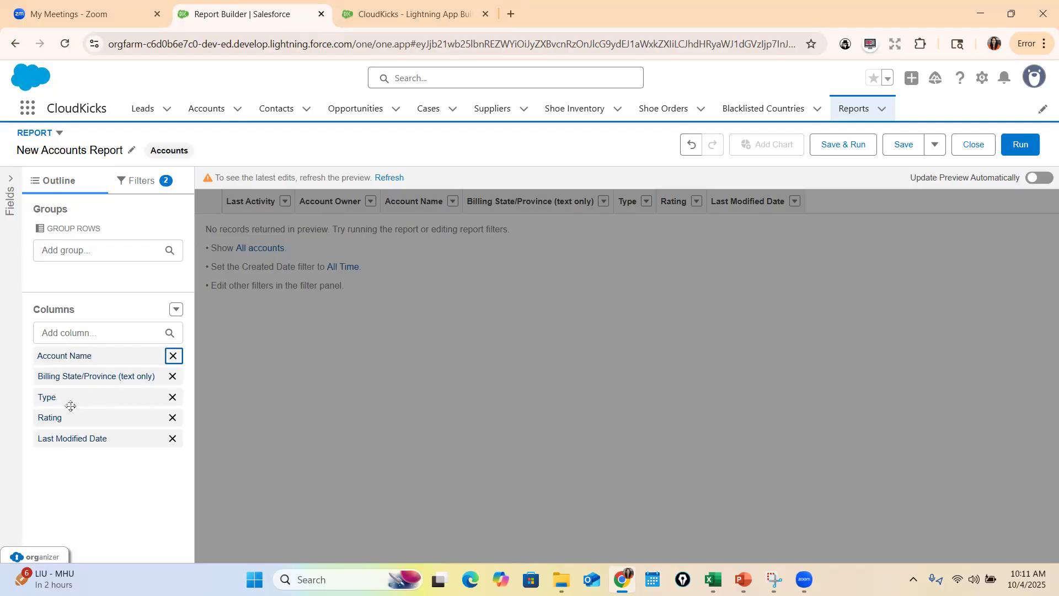
{"action": "left_click", "coordinate": [172, 439]}
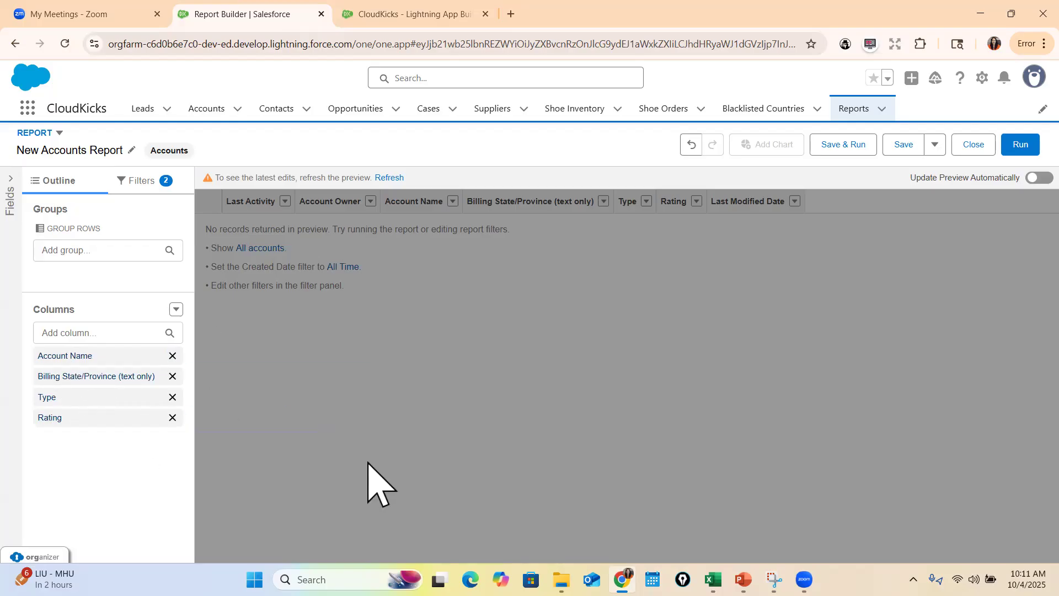
Add the Billing Address Line 1 and Shipping Address Line 1 columns and refresh the report preview
{"action": "left_click", "coordinate": [70, 333]}
{"action": "type", "text": "Addre"}
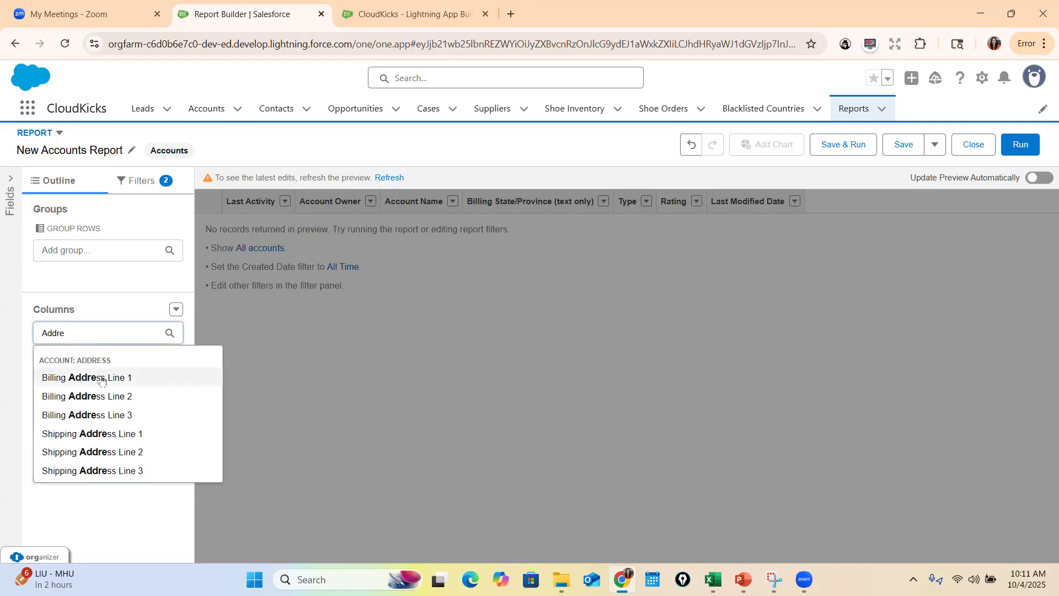
{"action": "left_click", "coordinate": [101, 379]}
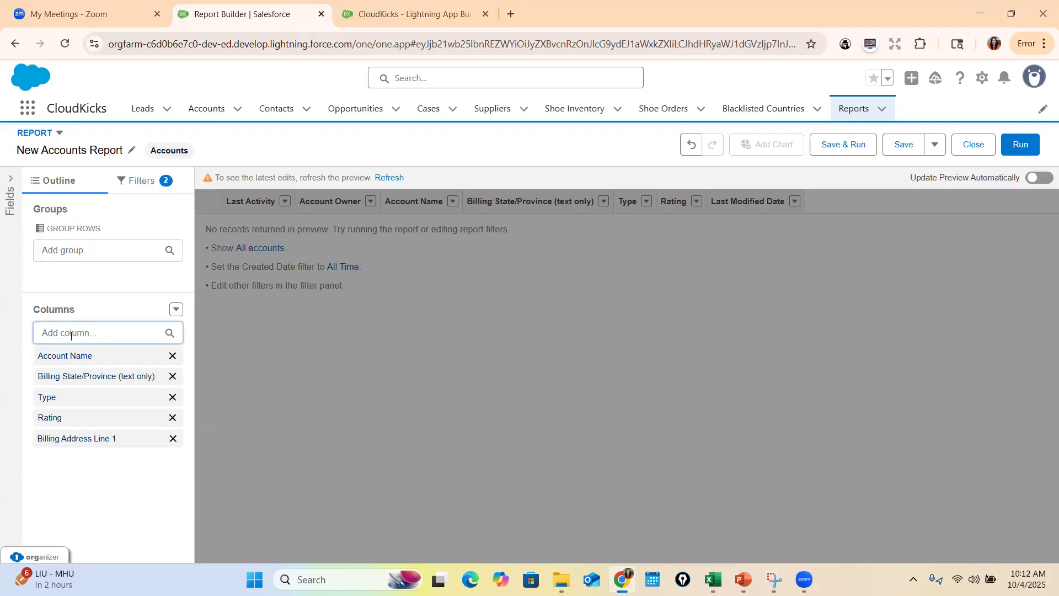
{"action": "type", "text": "Shi"}
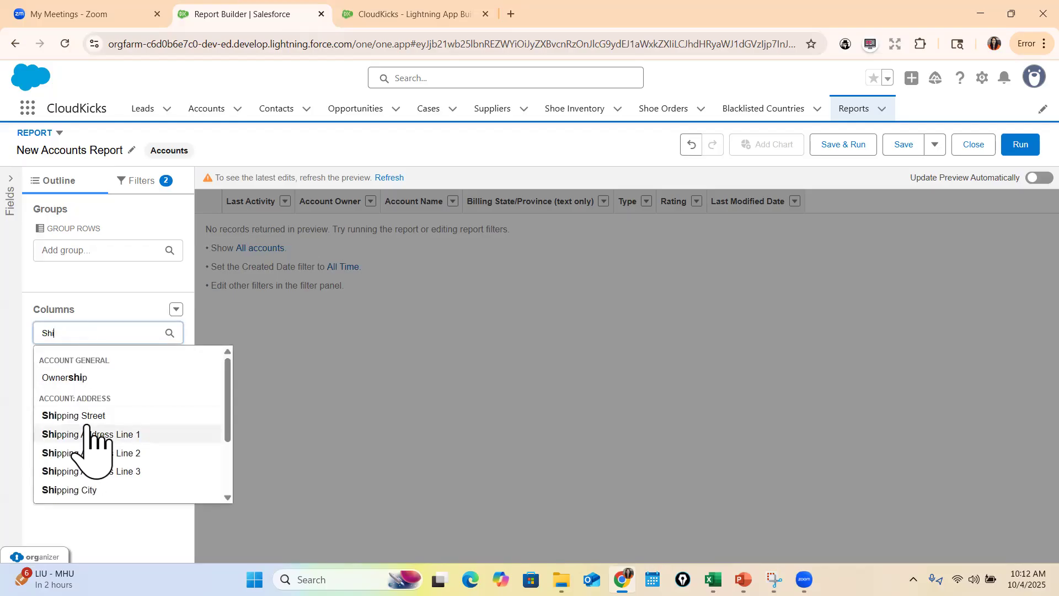
{"action": "left_click", "coordinate": [116, 434]}
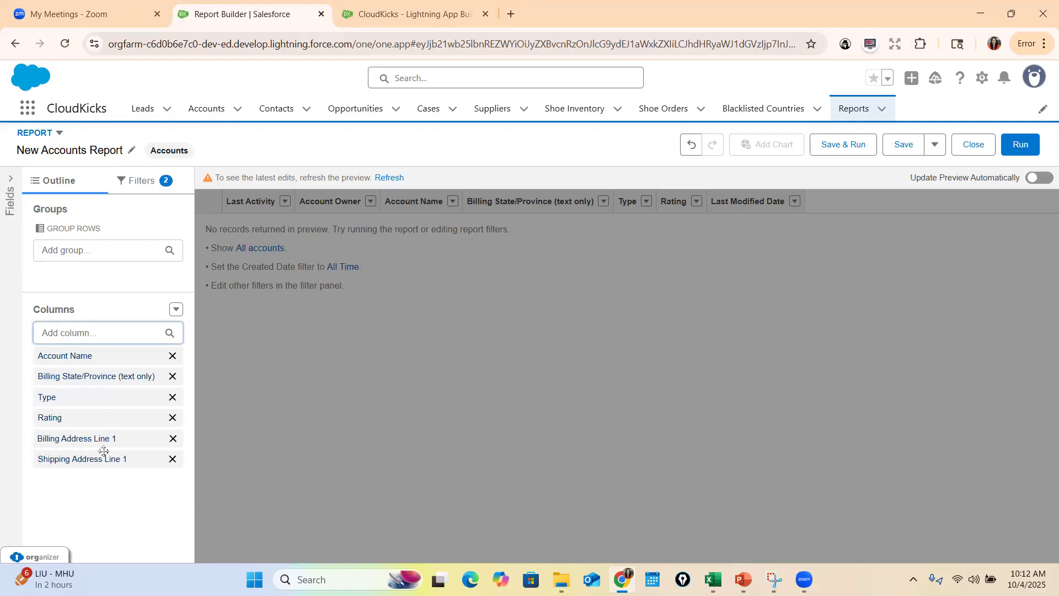
{"action": "left_click", "coordinate": [390, 178]}
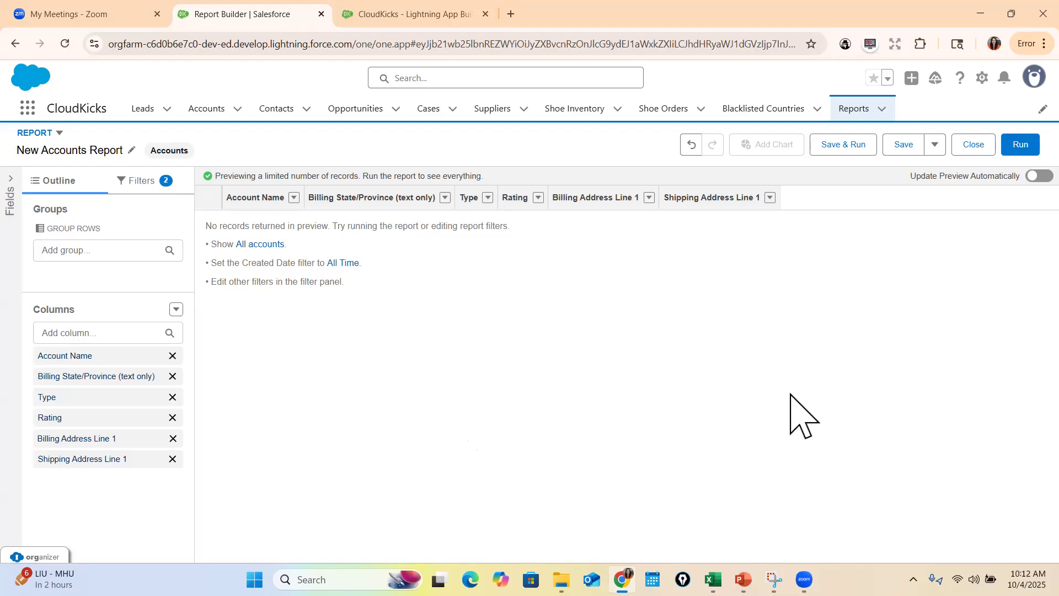
Look over the report's filters, the Show Me setting, the additional filter options and the fields available for filtering
{"action": "left_click", "coordinate": [142, 184]}
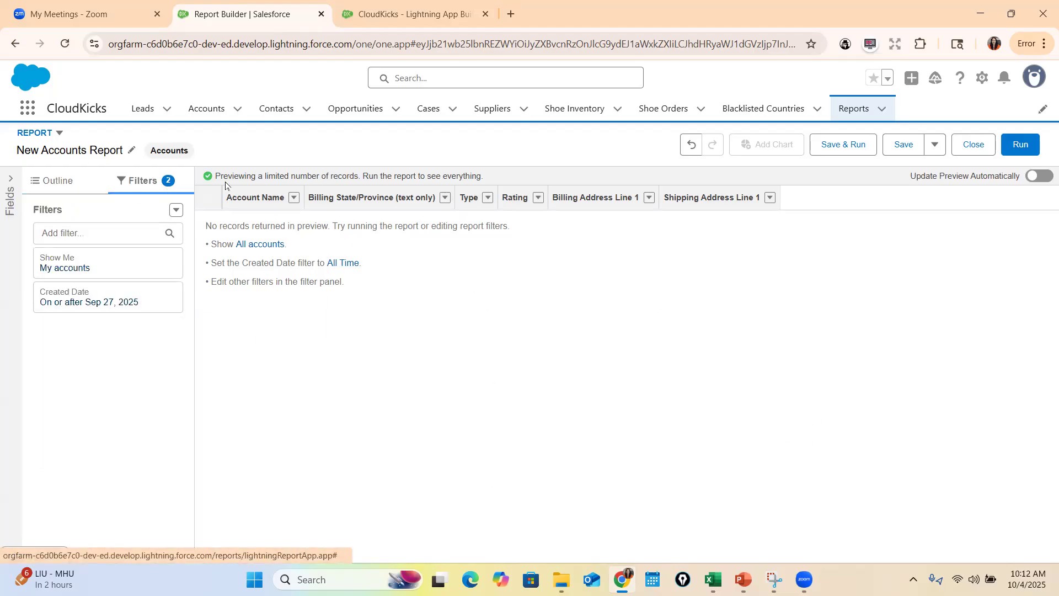
{"action": "left_click", "coordinate": [88, 268]}
{"action": "left_click", "coordinate": [406, 218]}
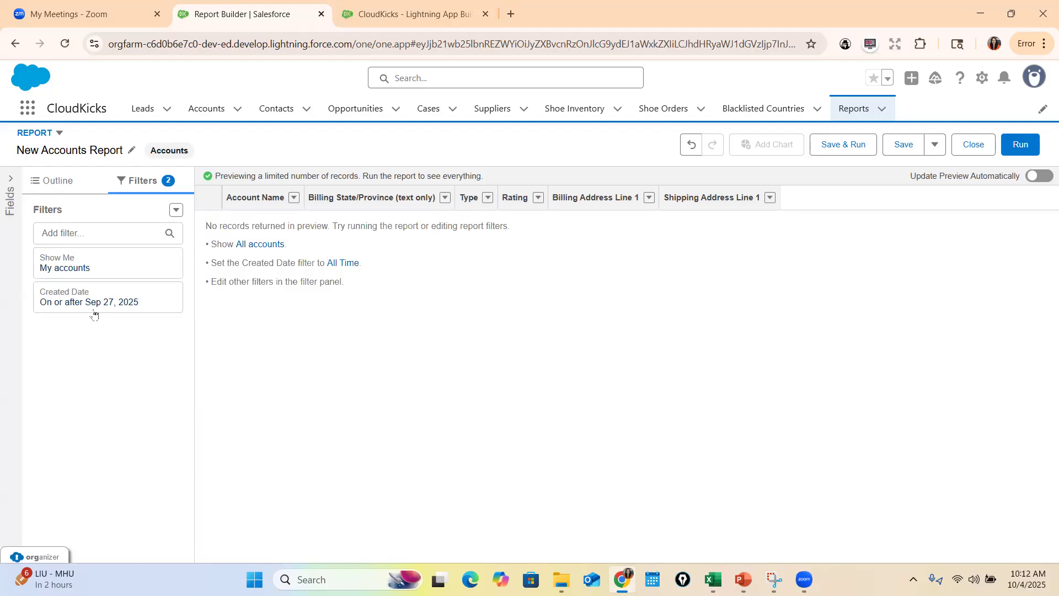
{"action": "left_click", "coordinate": [177, 211]}
{"action": "left_click", "coordinate": [139, 345]}
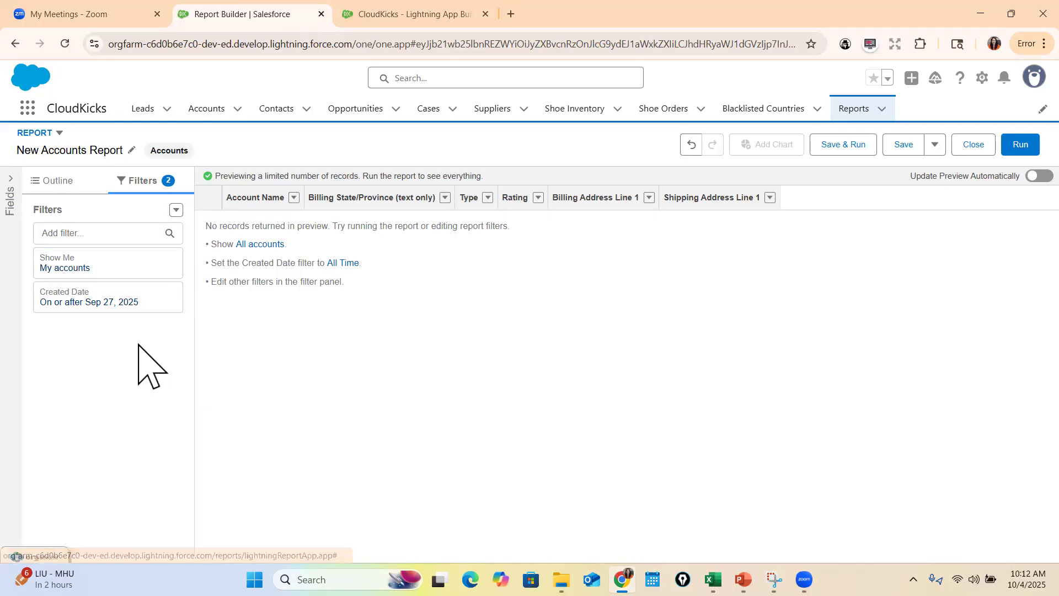
{"action": "left_click", "coordinate": [176, 210]}
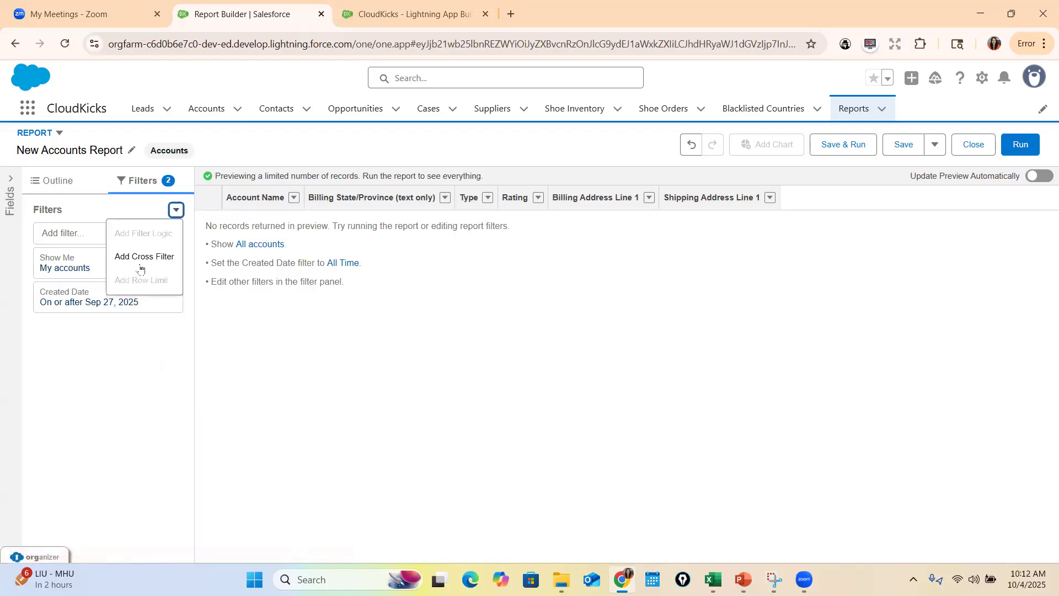
{"action": "left_click", "coordinate": [68, 323]}
{"action": "left_click", "coordinate": [82, 232]}
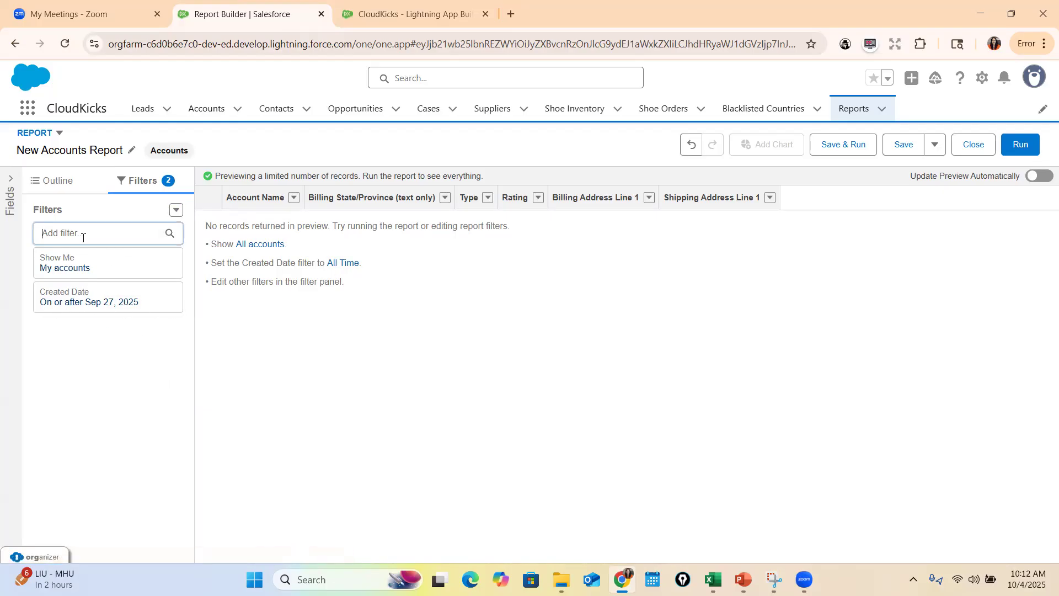
{"action": "left_click", "coordinate": [481, 302]}
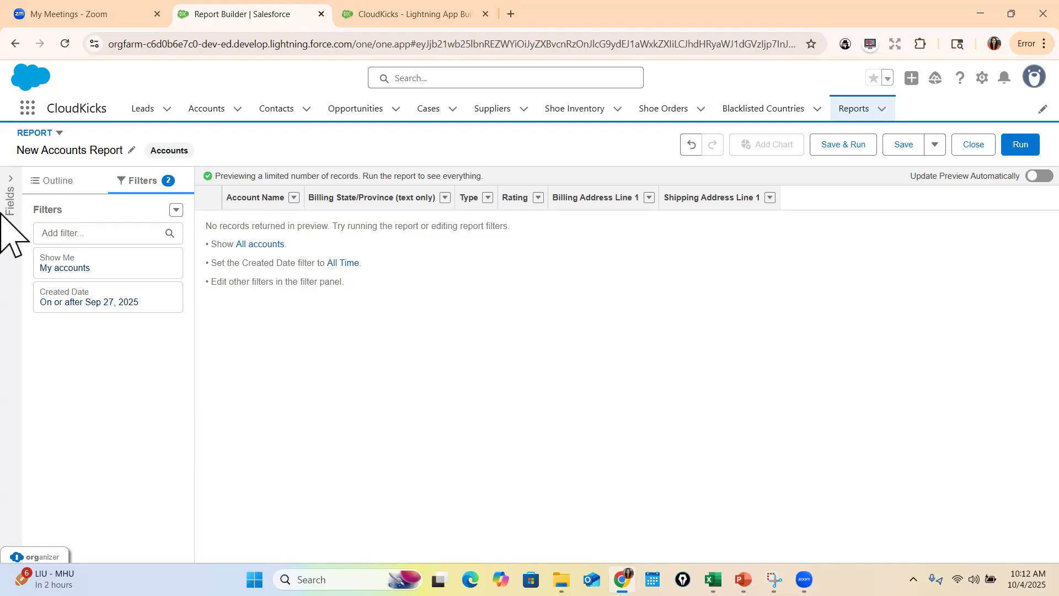
Set the Show Me filter to All accounts and apply it
{"action": "left_click", "coordinate": [57, 270]}
{"action": "left_click", "coordinate": [284, 269]}
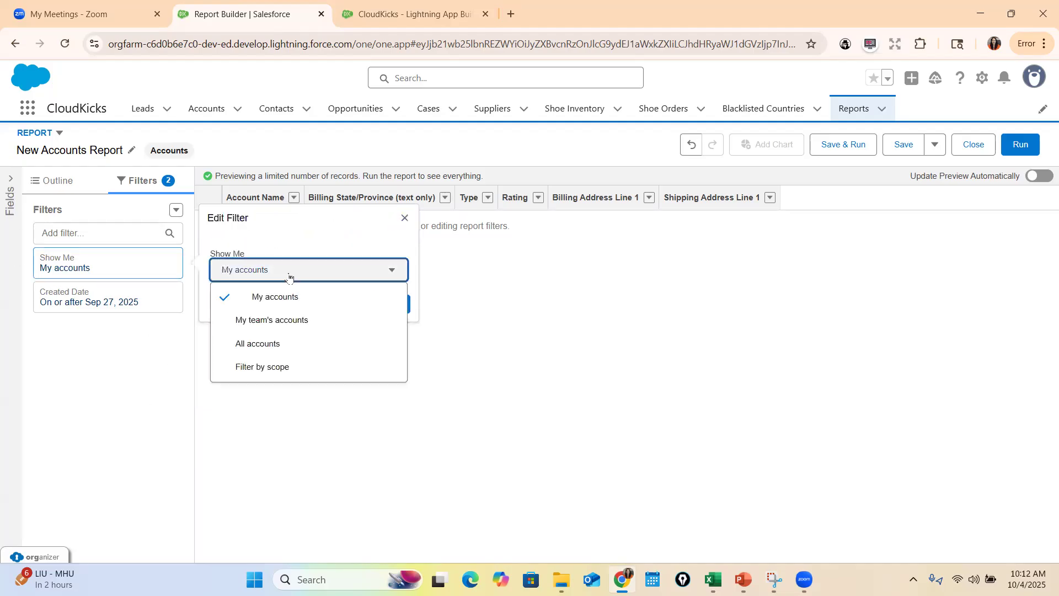
{"action": "left_click", "coordinate": [258, 344]}
{"action": "left_click", "coordinate": [386, 303]}
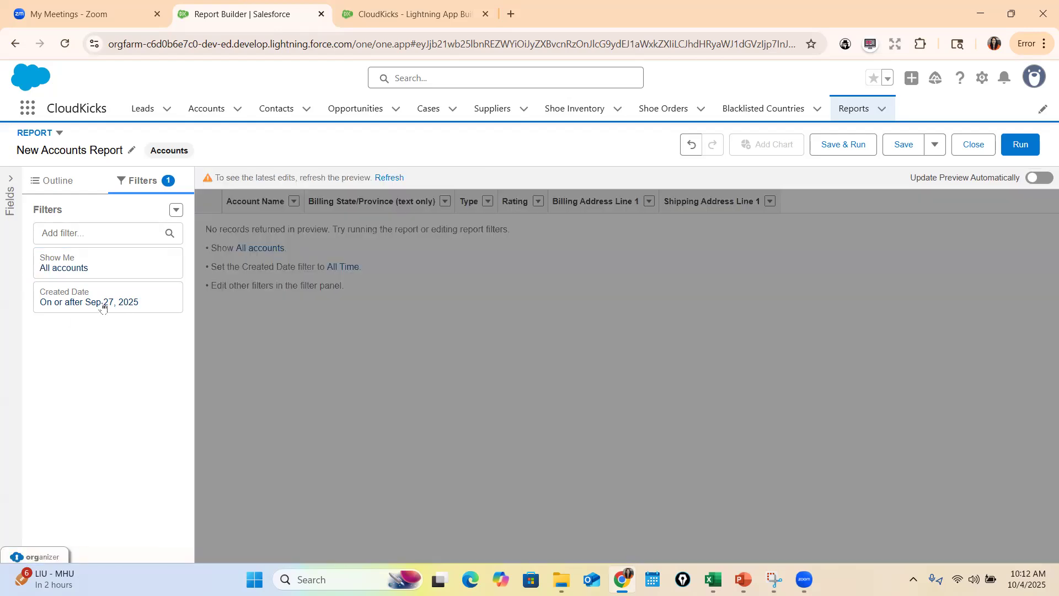
Set the Created Date filter's range to All Time, apply it and refresh the report preview
{"action": "left_click", "coordinate": [142, 306]}
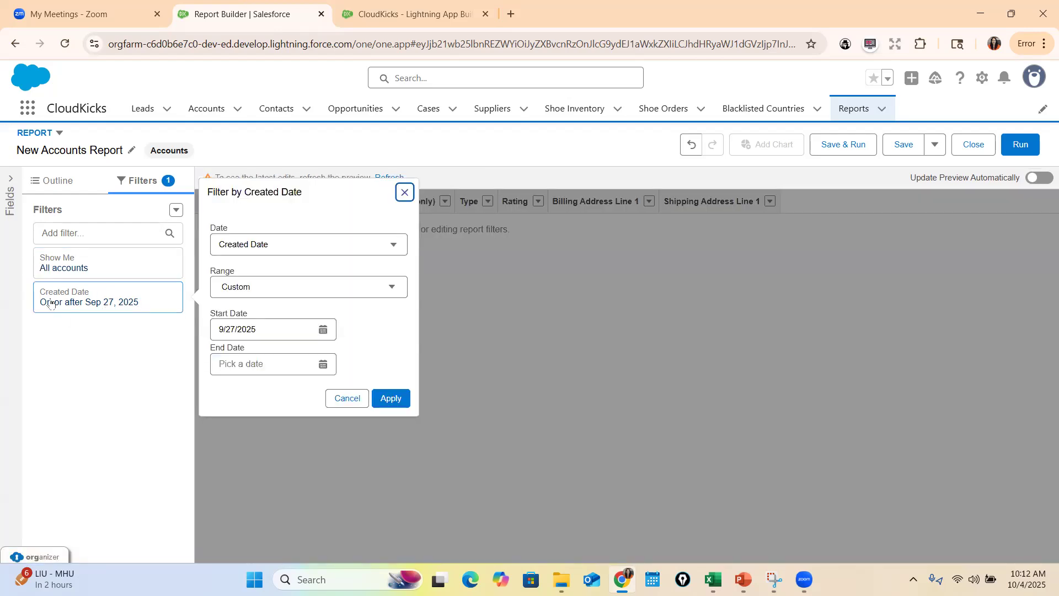
{"action": "left_click", "coordinate": [274, 287]}
{"action": "left_click", "coordinate": [269, 313]}
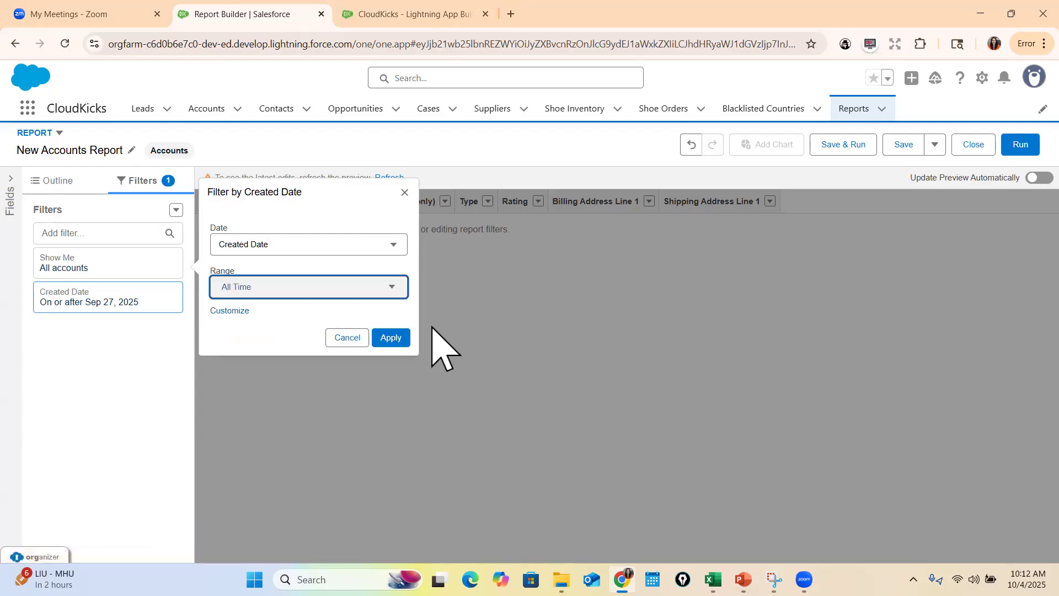
{"action": "left_click", "coordinate": [391, 338]}
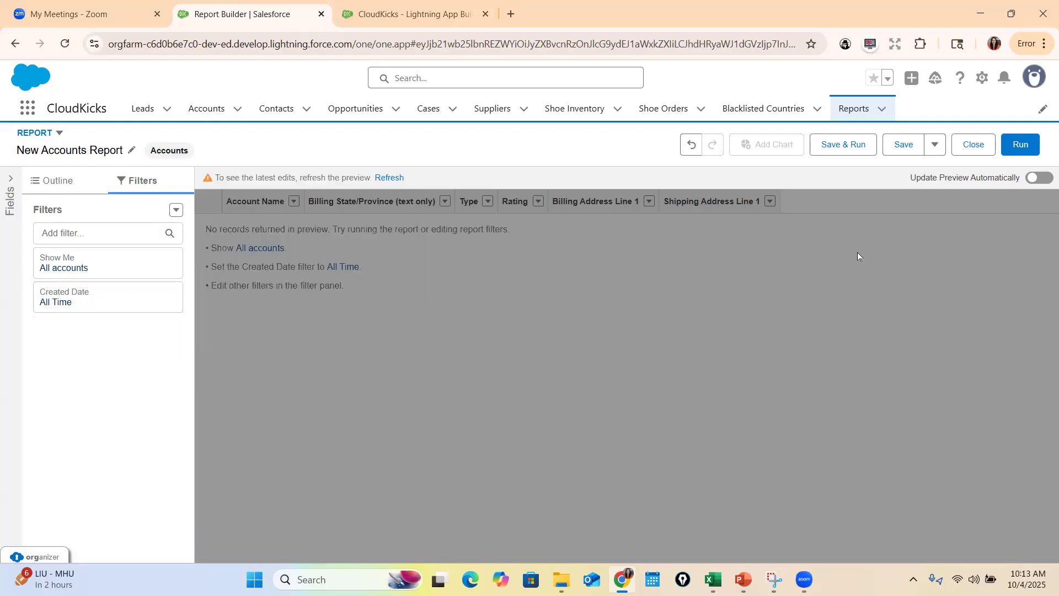
{"action": "left_click", "coordinate": [396, 178]}
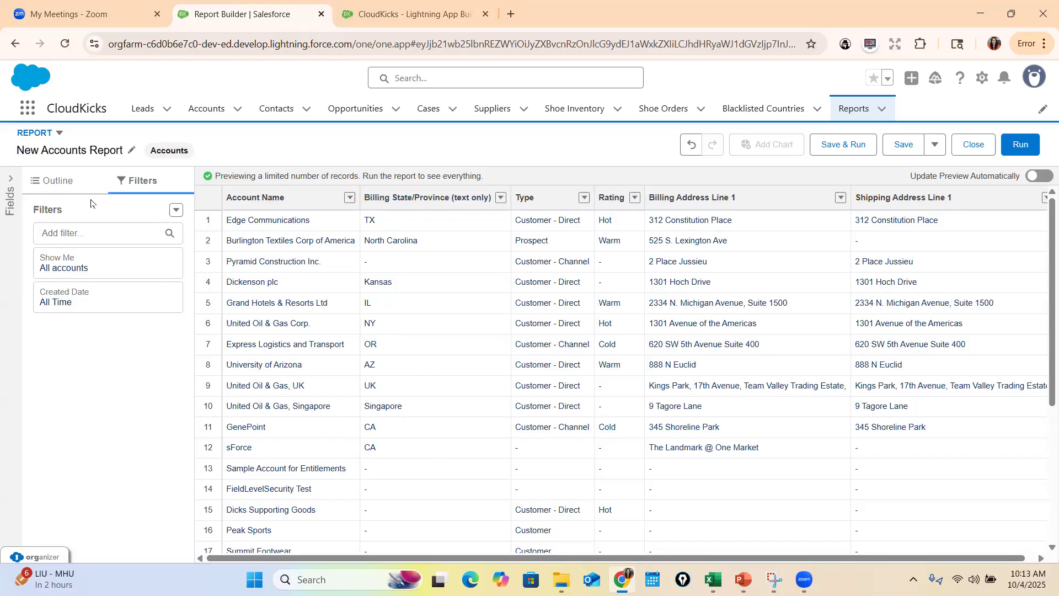
Remove the Billing State/Province (text only) column from the report outline and refresh the preview
{"action": "left_click", "coordinate": [56, 182]}
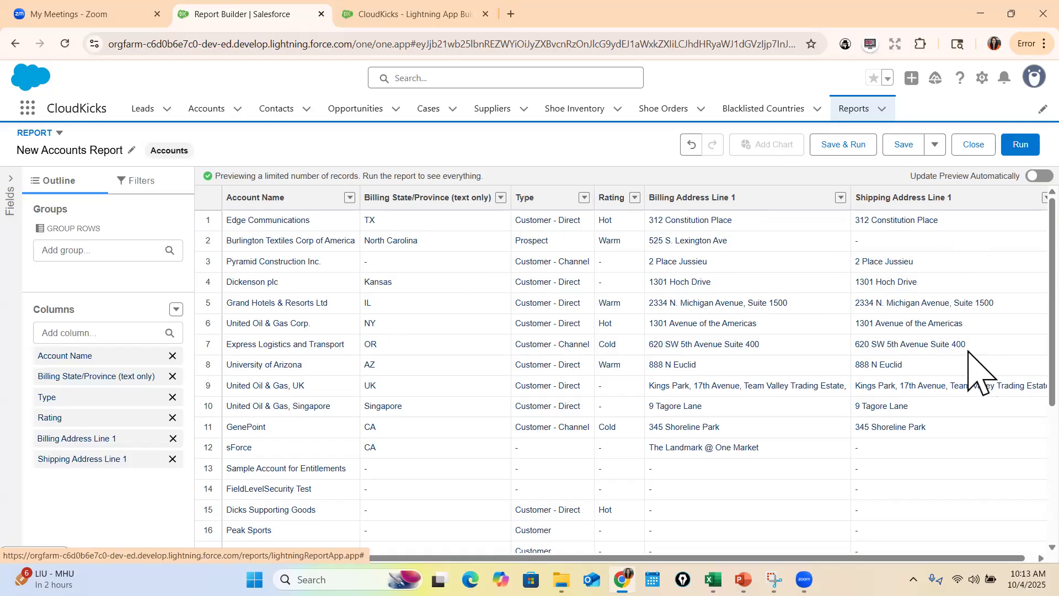
{"action": "left_click_drag", "start_coordinate": [74, 379], "coordinate": [89, 455]}
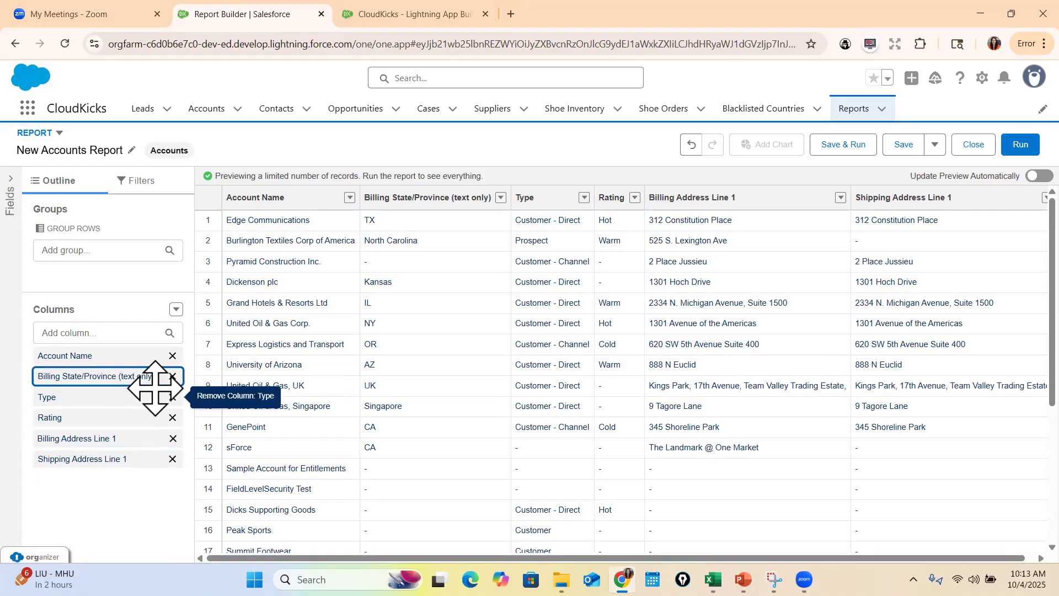
{"action": "left_click", "coordinate": [173, 376]}
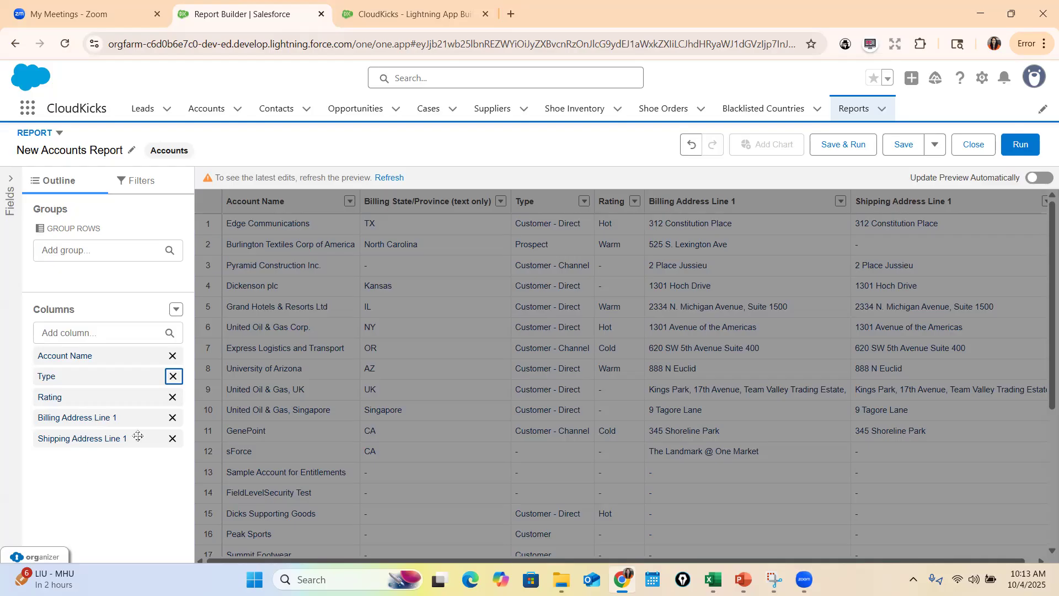
{"action": "left_click", "coordinate": [389, 178]}
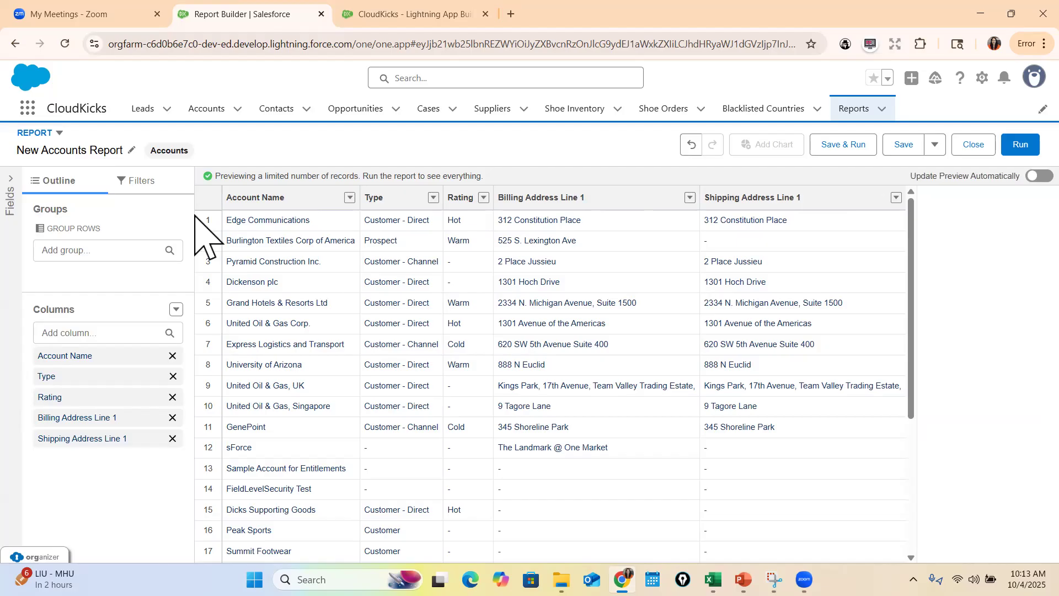
Begin saving the report, naming it "All Accounts" and letting its unique name be generated automatically
{"action": "left_click", "coordinate": [897, 146]}
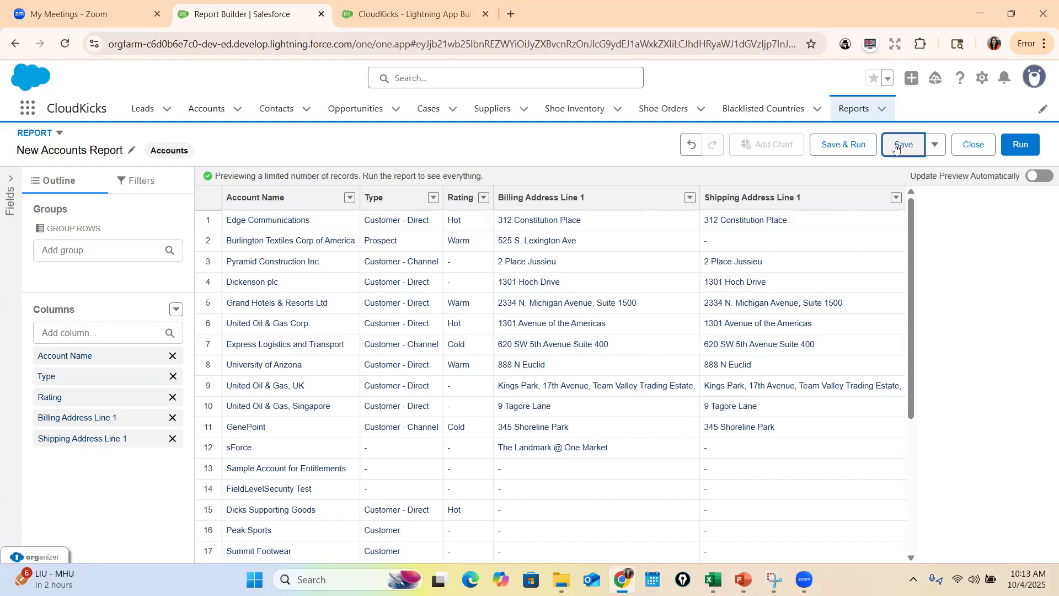
{"action": "double_click", "coordinate": [294, 242]}
{"action": "key", "text": "ctrl+a"}
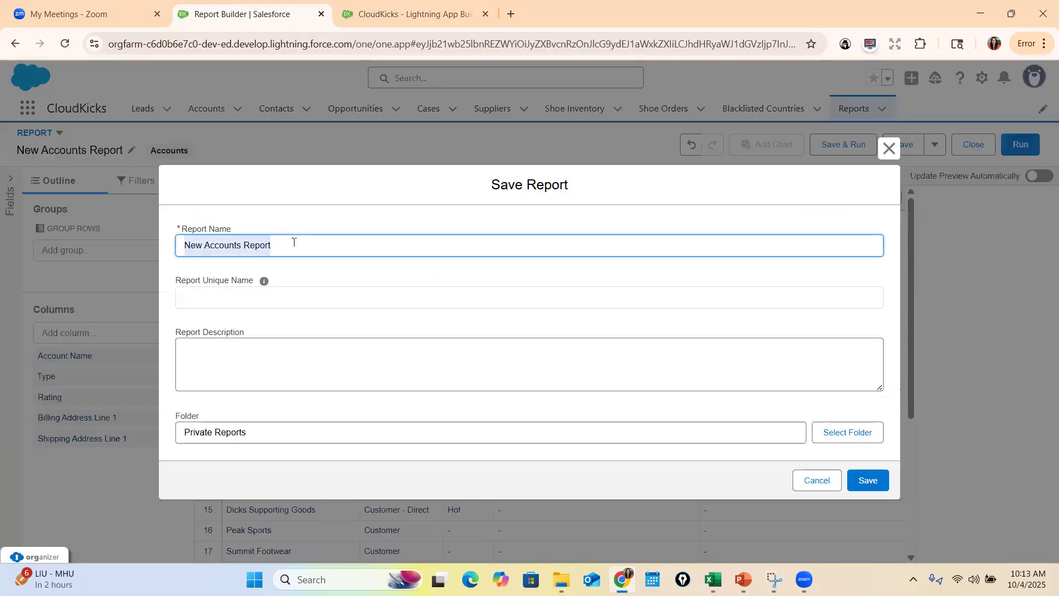
{"action": "type", "text": "Accounts"}
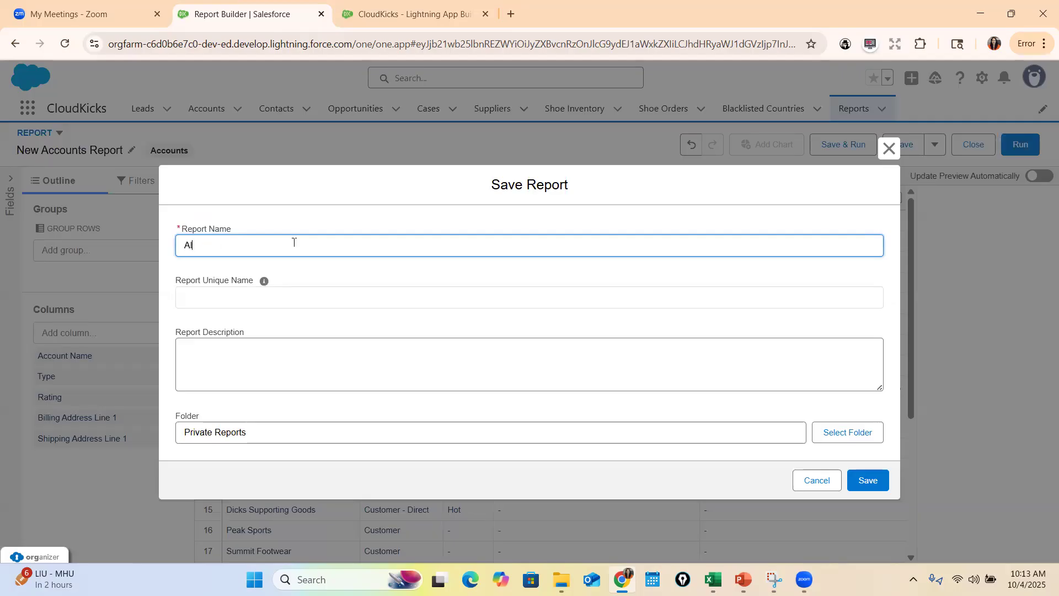
{"action": "left_click", "coordinate": [250, 293]}
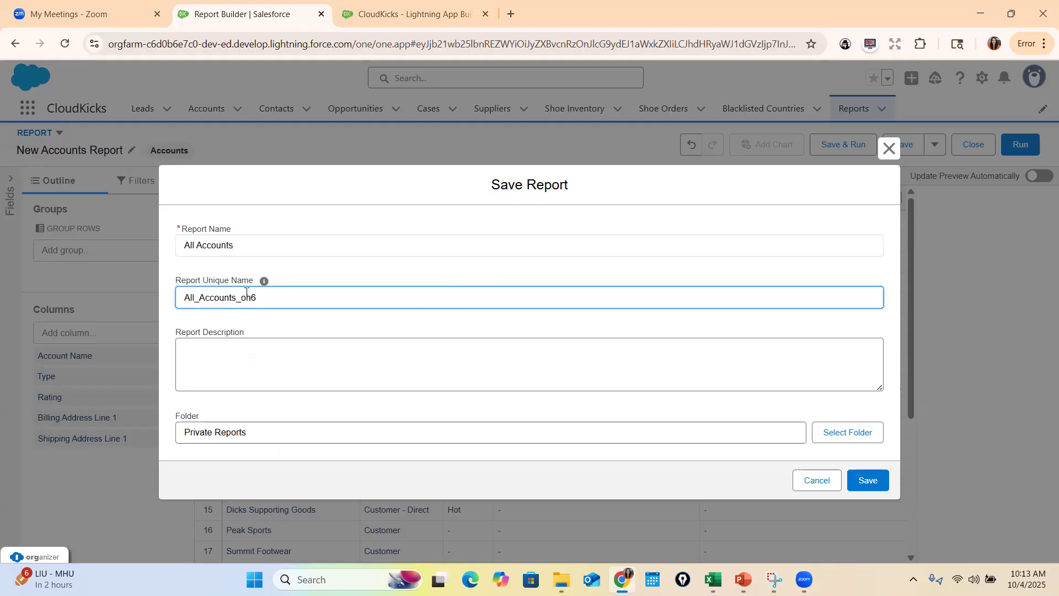
{"action": "triple_click", "coordinate": [206, 285]}
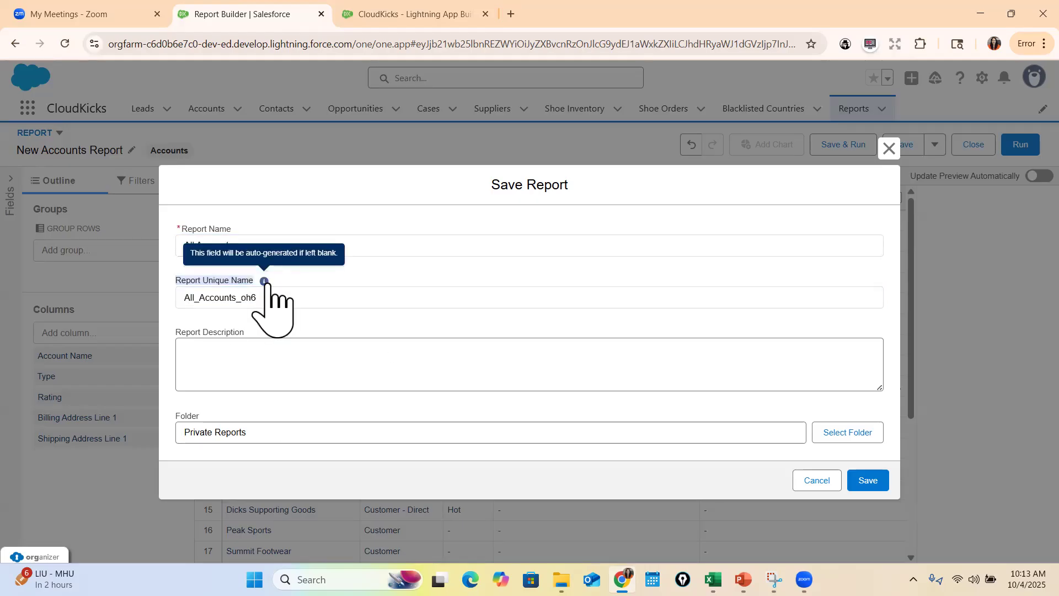
Choose the Private Reports folder, save the report, and dismiss the saved notice and the Einstein tip
{"action": "left_click", "coordinate": [844, 432]}
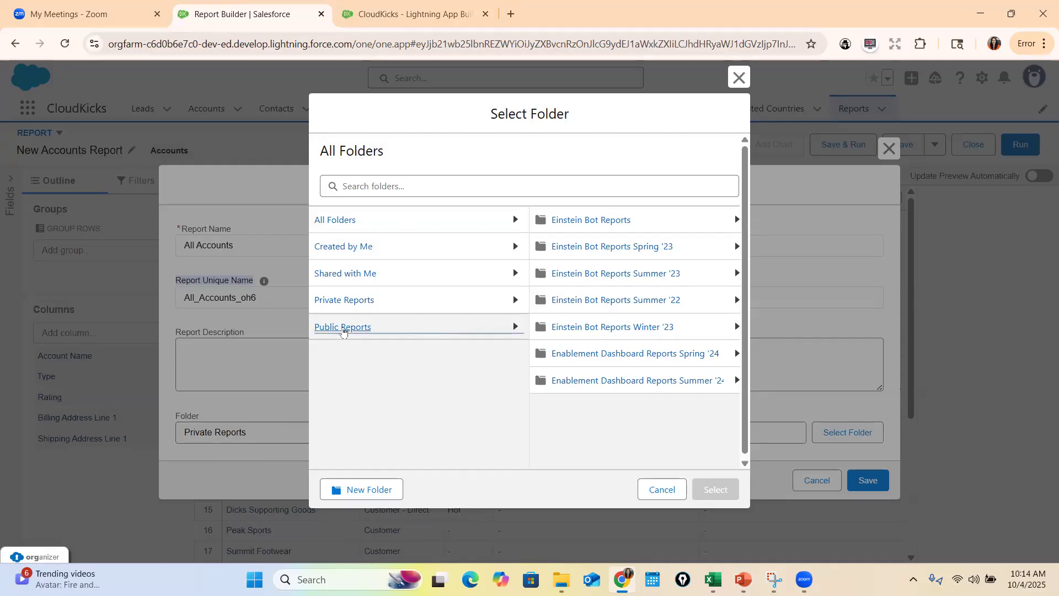
{"action": "left_click", "coordinate": [436, 330]}
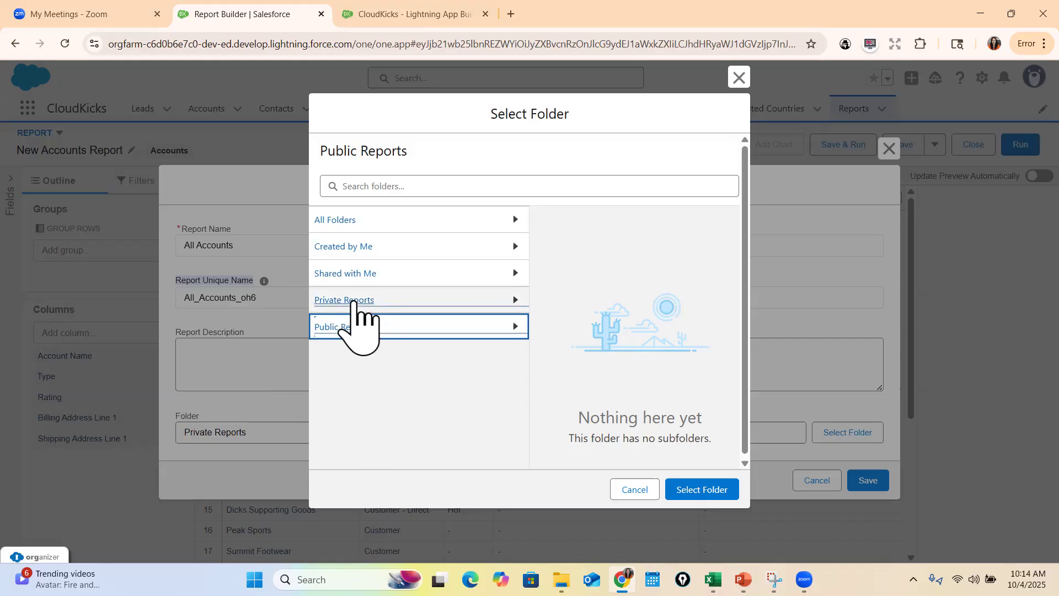
{"action": "left_click", "coordinate": [353, 302]}
{"action": "left_click", "coordinate": [708, 499]}
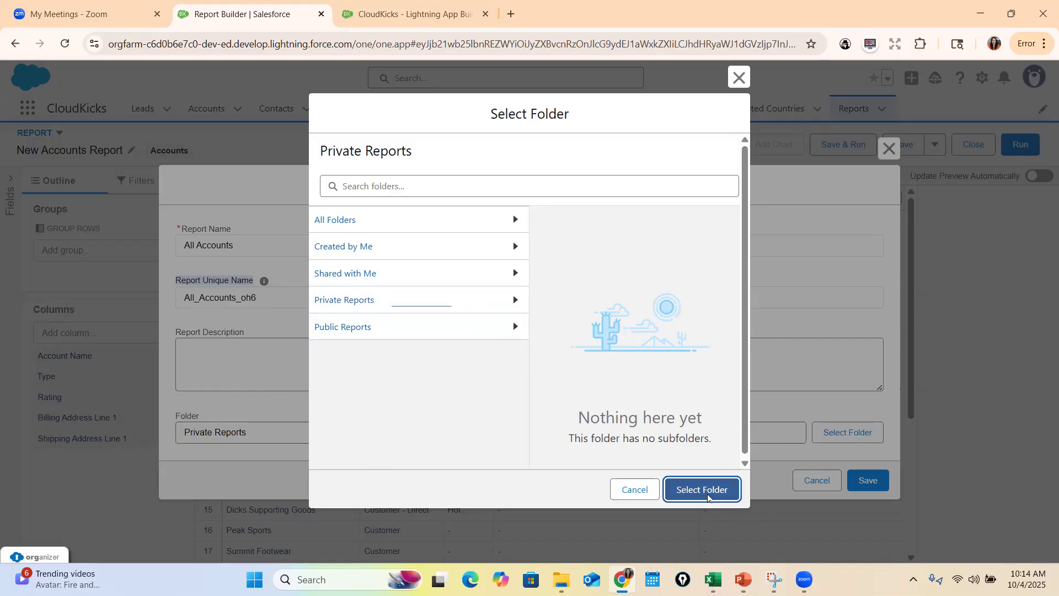
{"action": "left_click", "coordinate": [869, 480]}
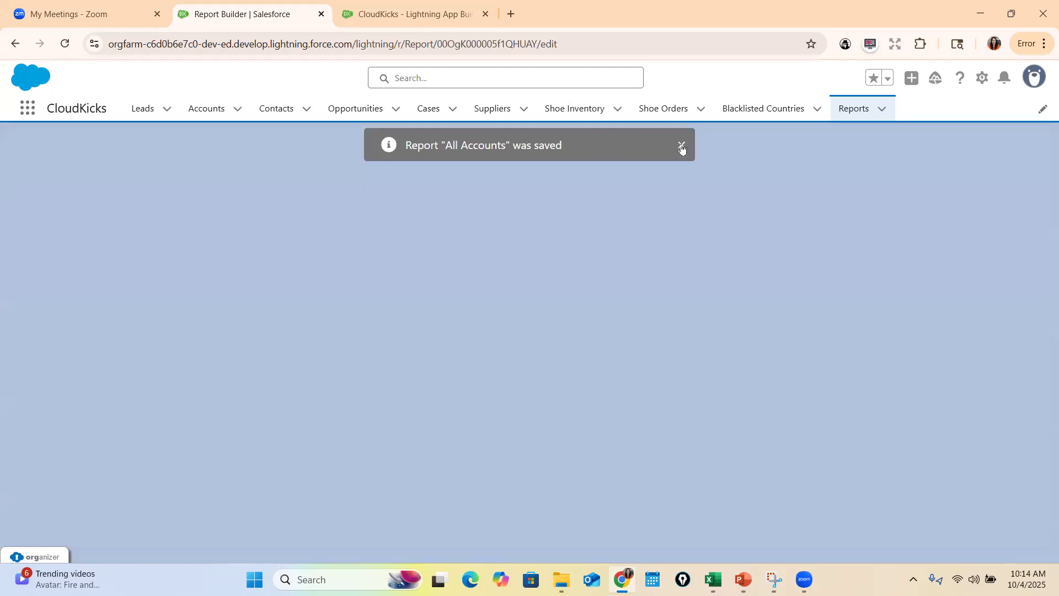
{"action": "left_click", "coordinate": [682, 146]}
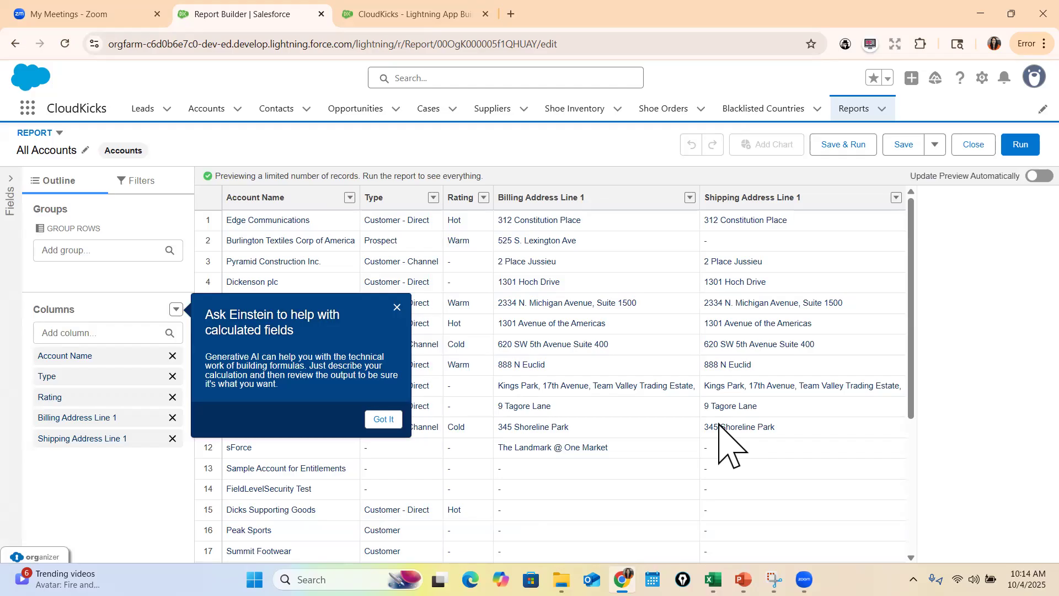
{"action": "left_click", "coordinate": [397, 308]}
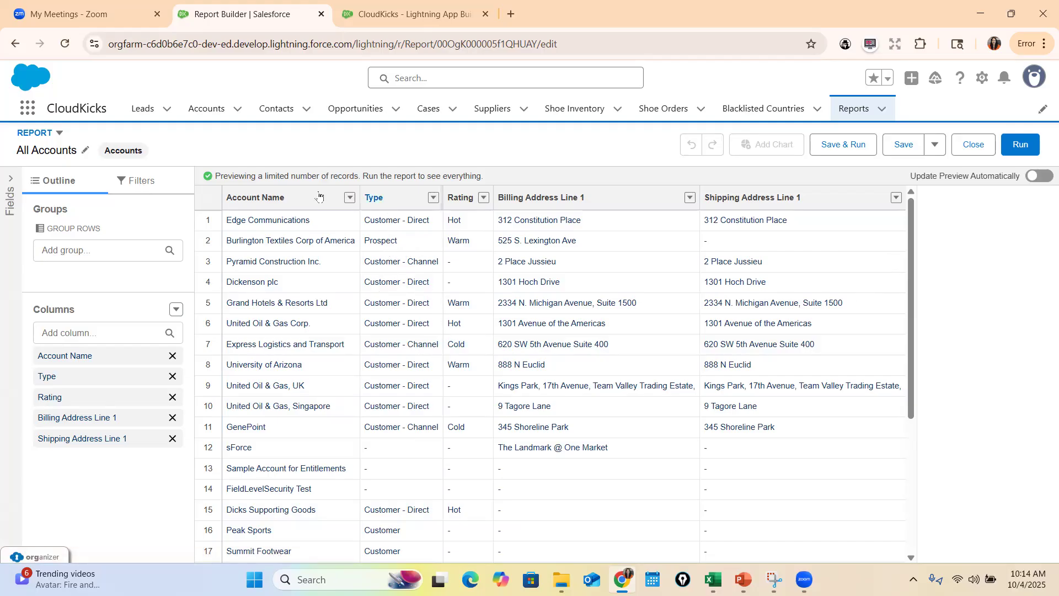
Run the All Accounts report and look through its account rows and total record count
{"action": "scroll", "coordinate": [598, 331], "scroll_direction": "down", "scroll_amount": 4}
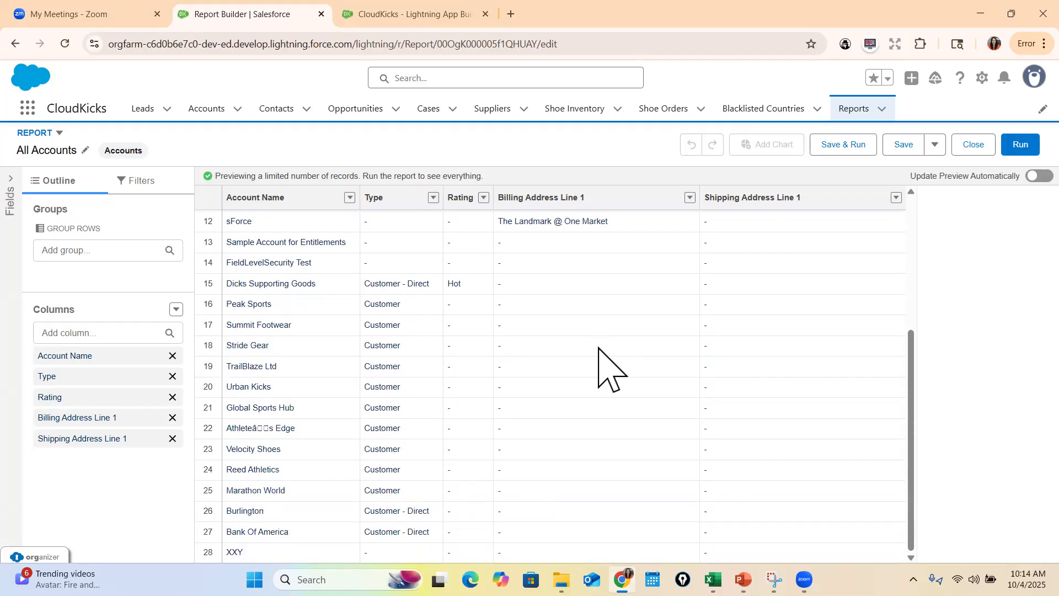
{"action": "scroll", "coordinate": [610, 366], "scroll_direction": "up", "scroll_amount": 3}
{"action": "scroll", "coordinate": [359, 442], "scroll_direction": "up", "scroll_amount": 2}
{"action": "scroll", "coordinate": [359, 442], "scroll_direction": "down", "scroll_amount": 4}
{"action": "left_click", "coordinate": [1019, 144]}
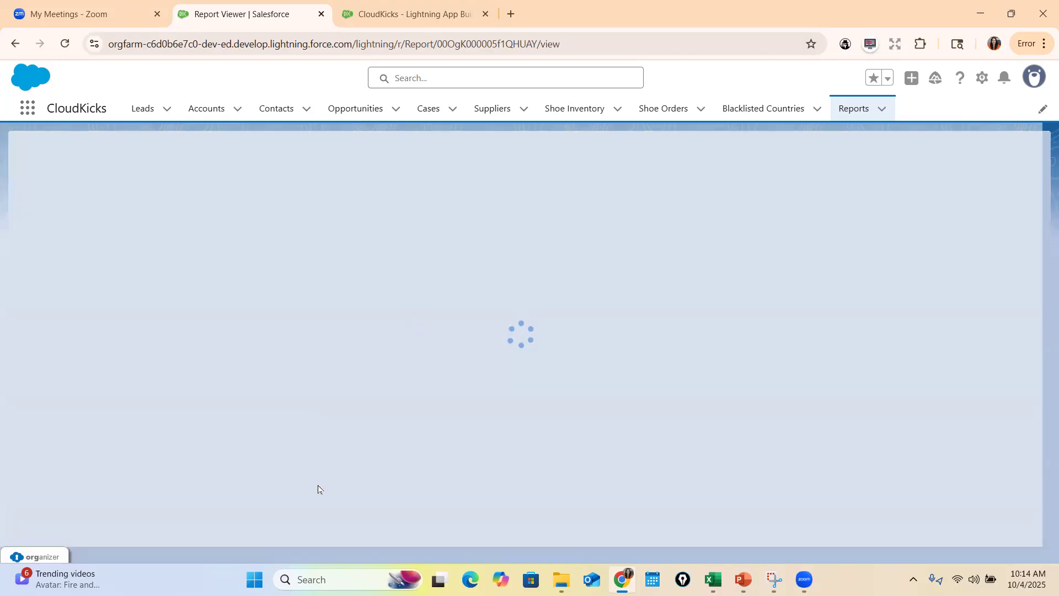
{"action": "scroll", "coordinate": [240, 314], "scroll_direction": "down", "scroll_amount": 5}
{"action": "scroll", "coordinate": [140, 484], "scroll_direction": "up", "scroll_amount": 5}
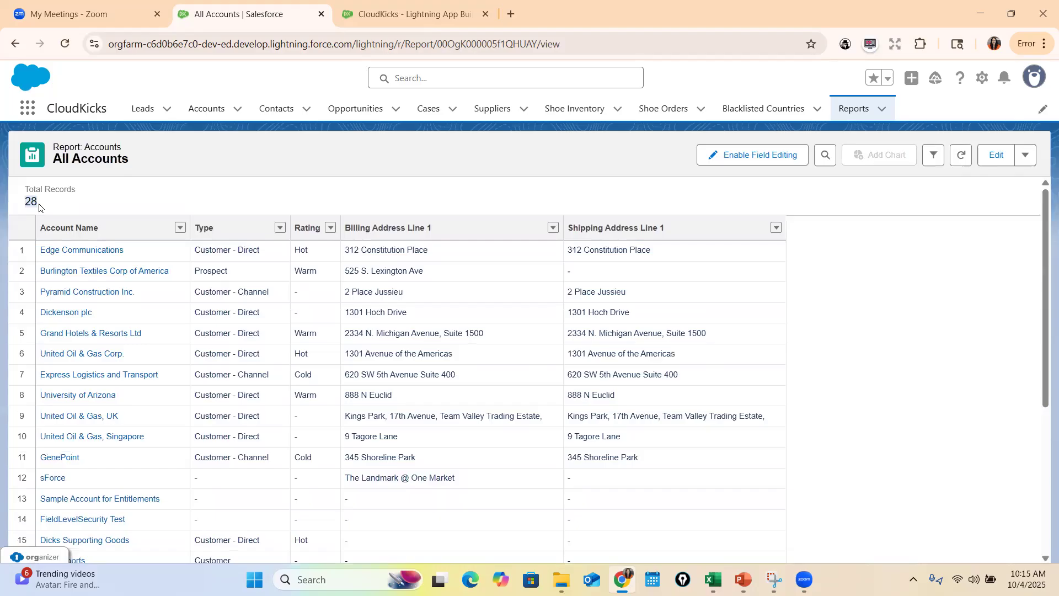
{"action": "scroll", "coordinate": [290, 328], "scroll_direction": "down", "scroll_amount": 4}
{"action": "scroll", "coordinate": [163, 393], "scroll_direction": "down", "scroll_amount": 2}
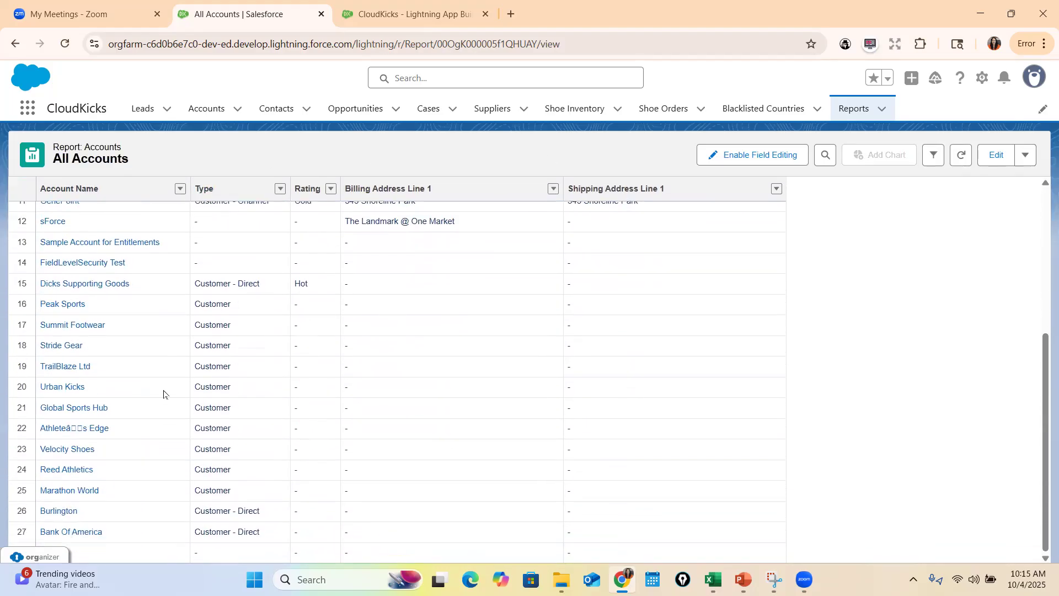
{"action": "scroll", "coordinate": [373, 525], "scroll_direction": "up", "scroll_amount": 5}
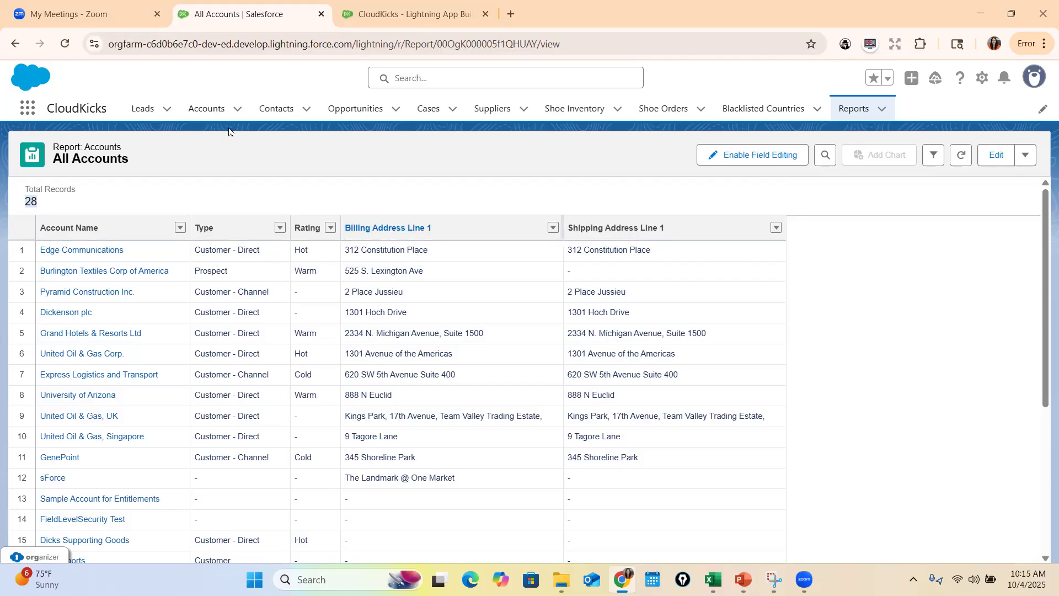
Open the Accounts list in a separate browser tab and look at its available list views
{"action": "right_click", "coordinate": [209, 111]}
{"action": "left_click", "coordinate": [243, 125]}
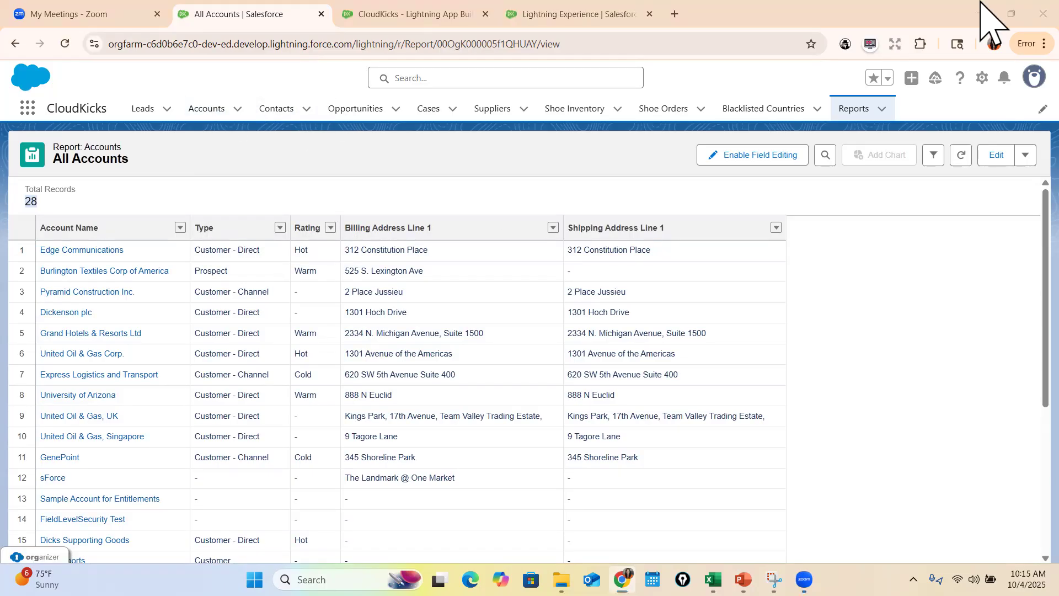
{"action": "left_click", "coordinate": [351, 17]}
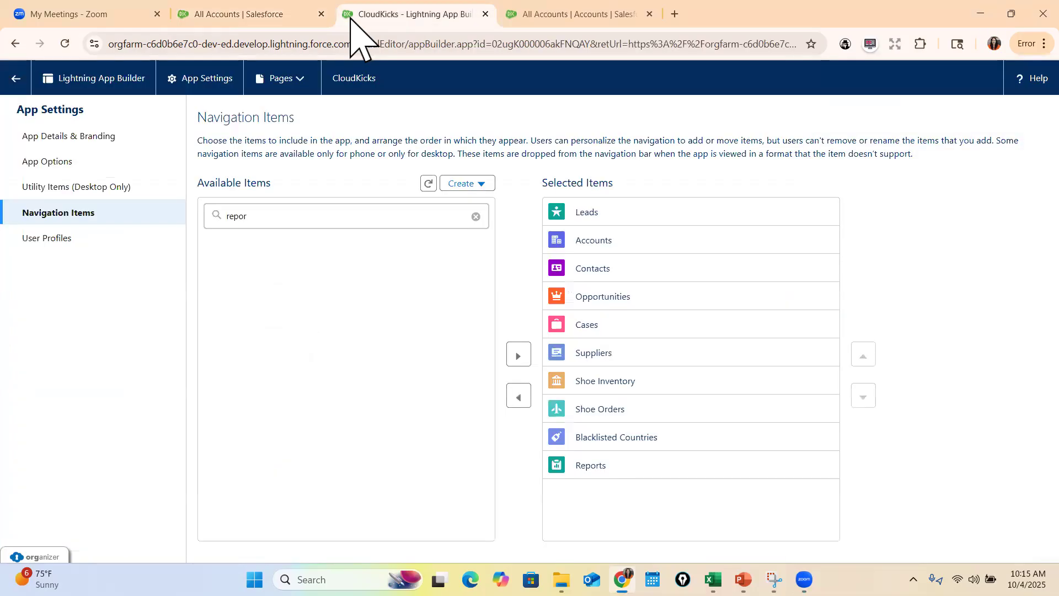
{"action": "left_click", "coordinate": [544, 14]}
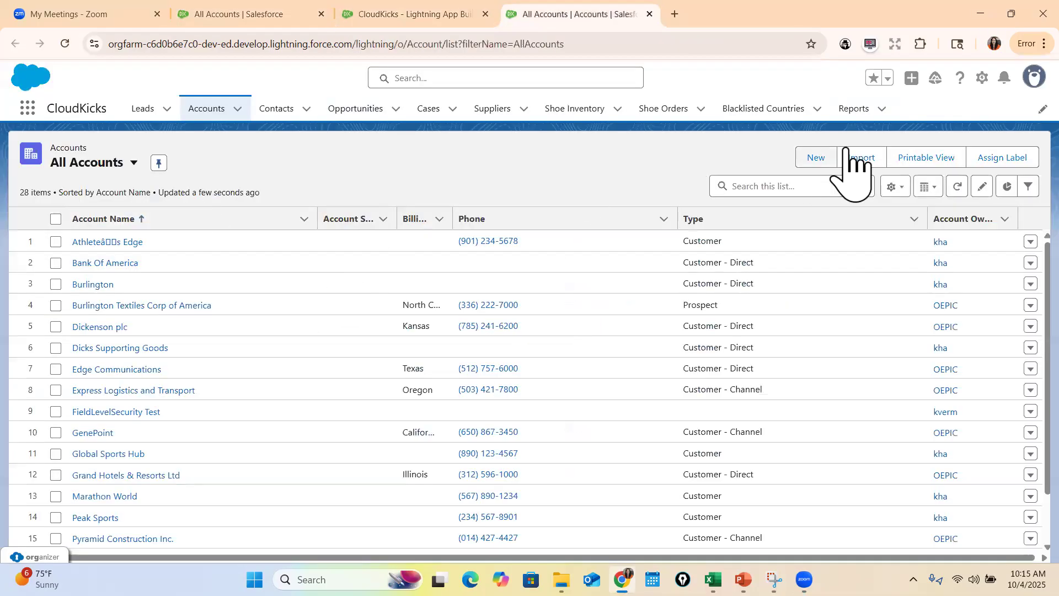
{"action": "left_click", "coordinate": [134, 164]}
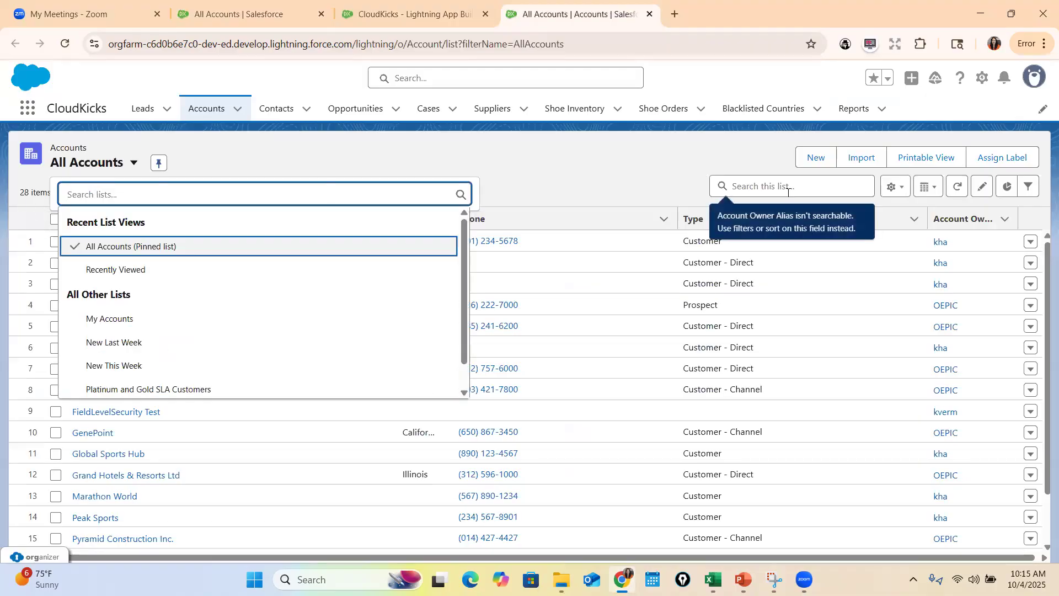
Start a new account named "Macys" and set its Rating to Hot
{"action": "left_click", "coordinate": [817, 159]}
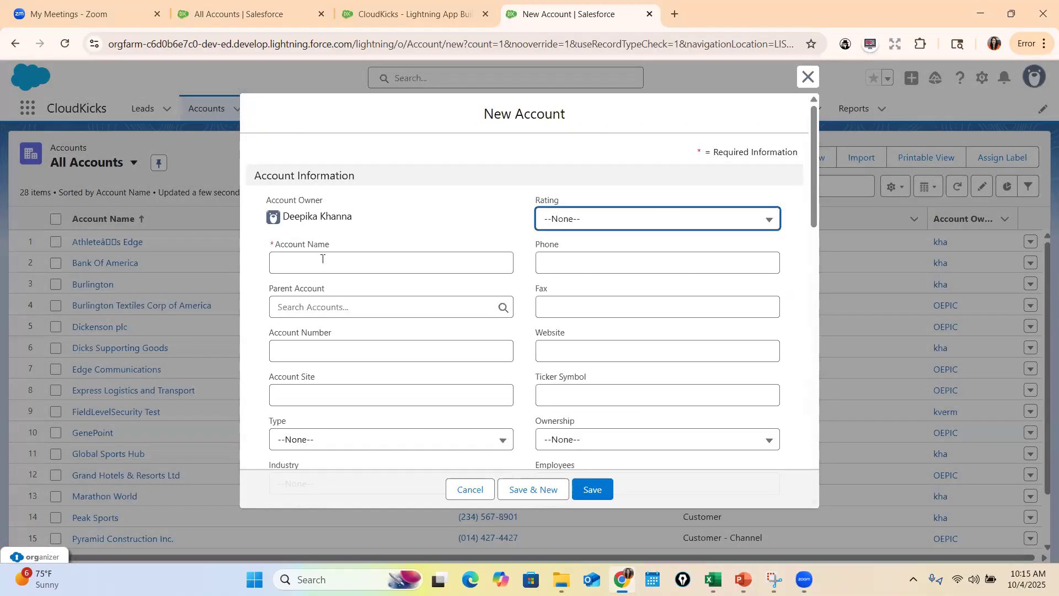
{"action": "left_click", "coordinate": [353, 268]}
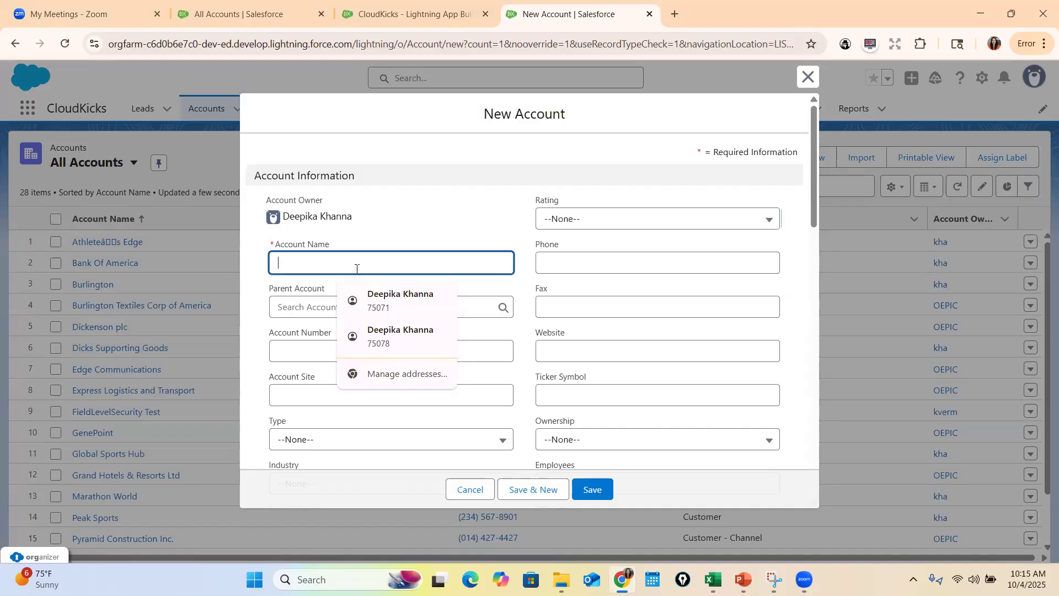
{"action": "type", "text": "Macys"}
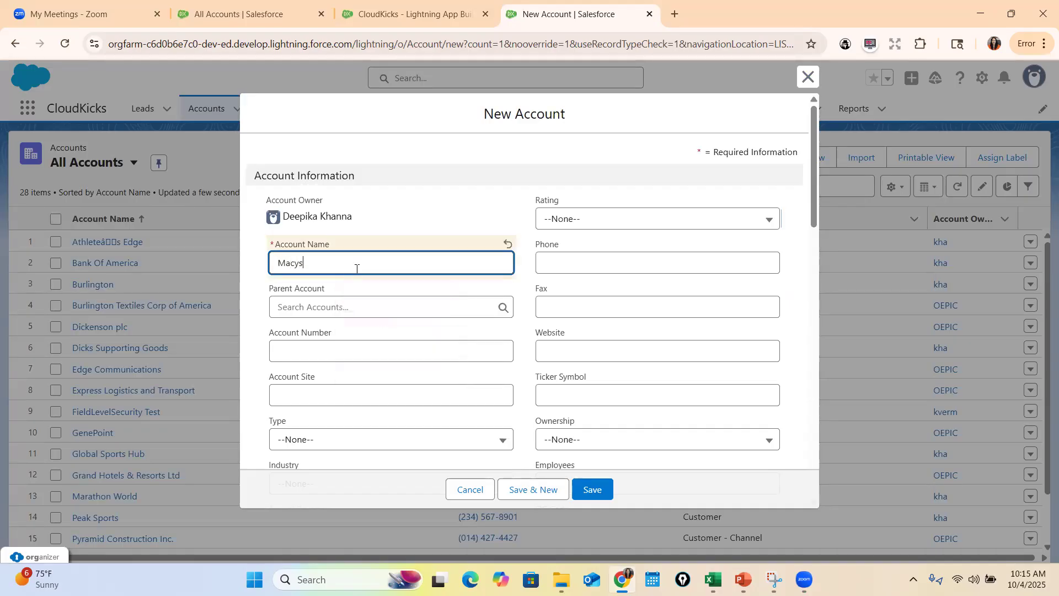
{"action": "key", "text": "Tab"}
{"action": "left_click", "coordinate": [590, 220]}
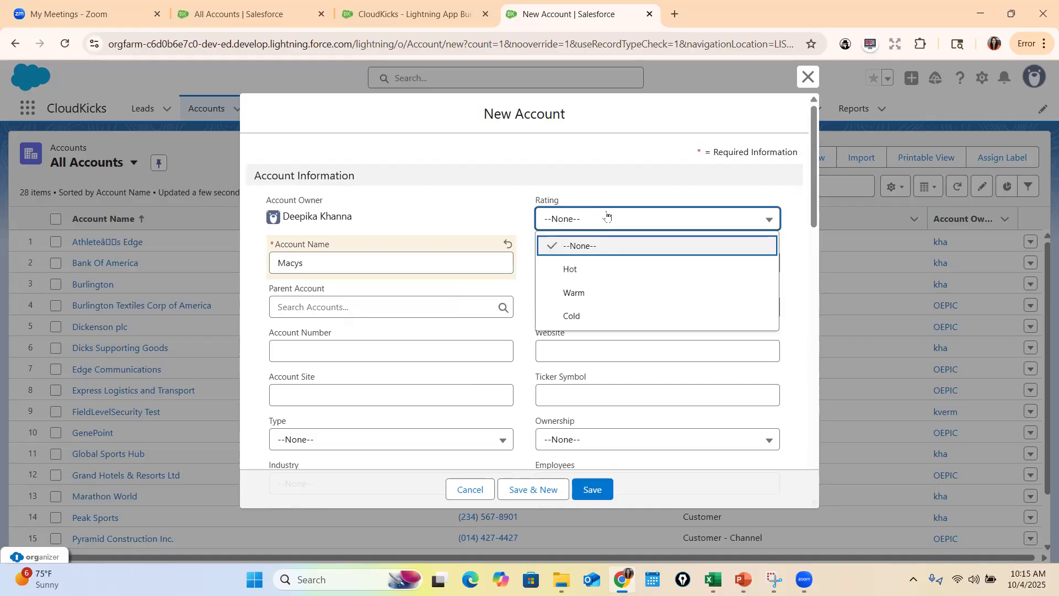
{"action": "left_click", "coordinate": [617, 269]}
Set the new account's Annual Revenue to $1,000,000 and its Type to Technology Partner
{"action": "scroll", "coordinate": [407, 329], "scroll_direction": "down", "scroll_amount": 4}
{"action": "left_click", "coordinate": [305, 312]}
{"action": "type", "text": "1000000"}
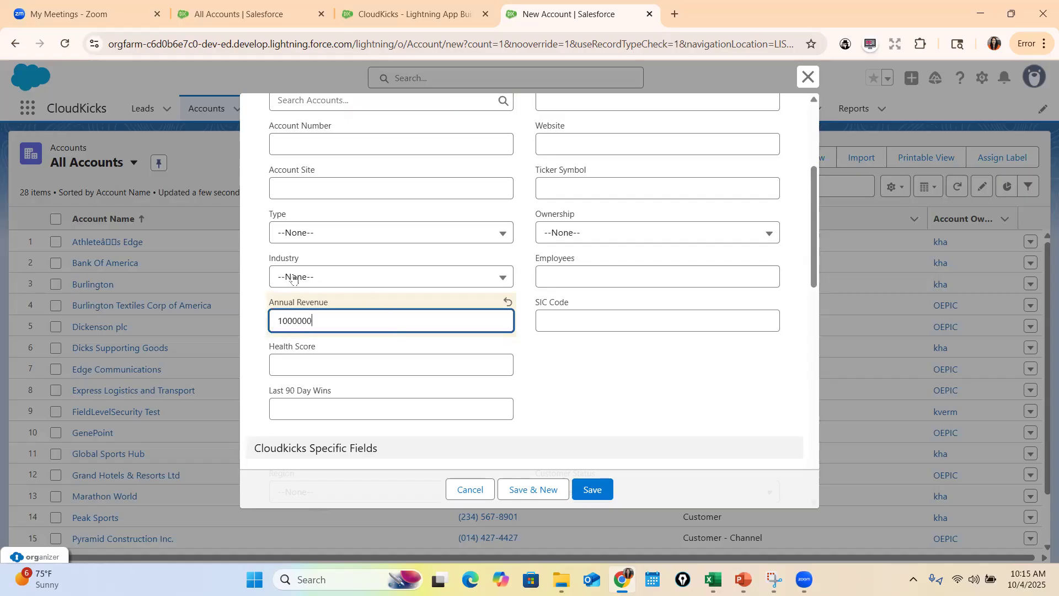
{"action": "left_click", "coordinate": [321, 228]}
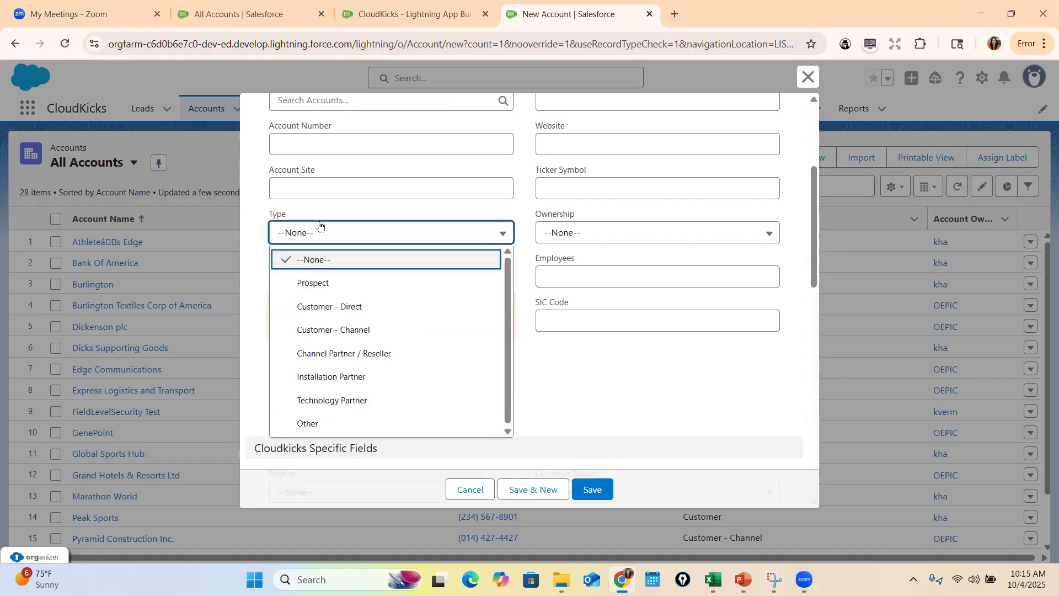
{"action": "left_click", "coordinate": [353, 401]}
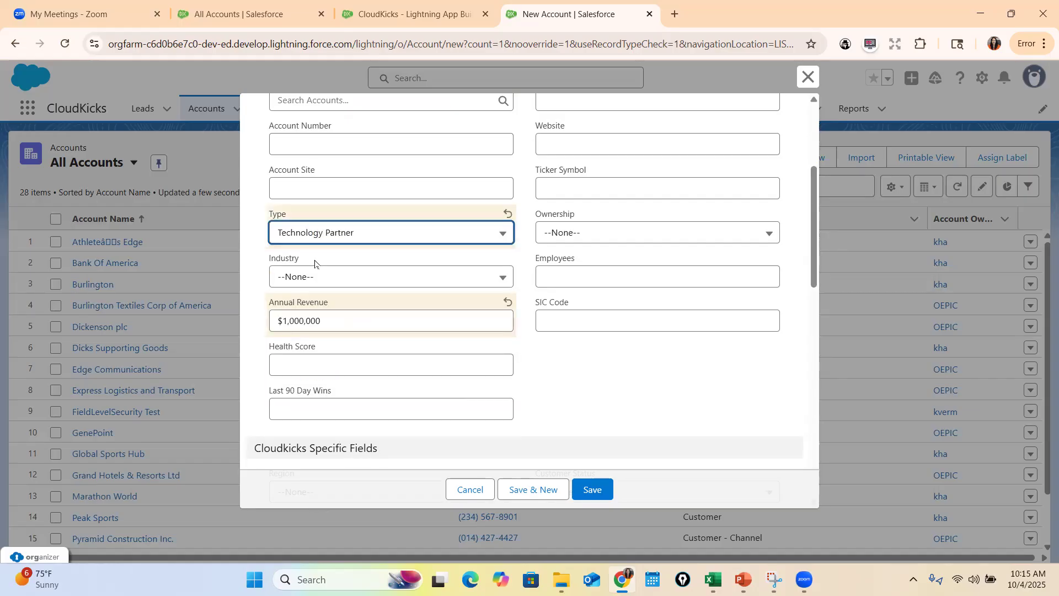
Set the new account's Industry to Retail and save the account
{"action": "left_click", "coordinate": [310, 277]}
{"action": "scroll", "coordinate": [375, 403], "scroll_direction": "down", "scroll_amount": 4}
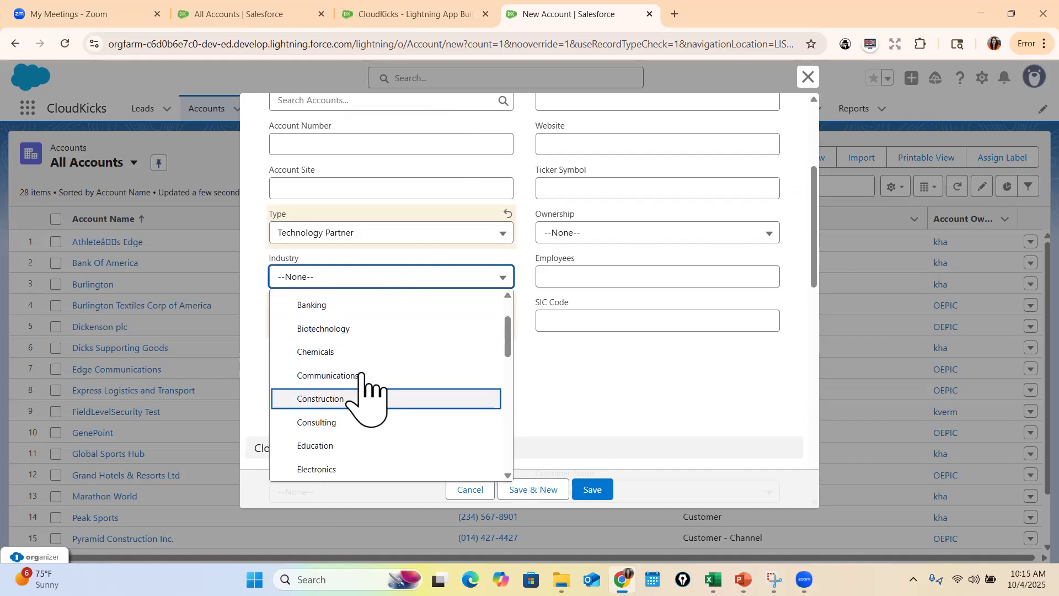
{"action": "scroll", "coordinate": [374, 411], "scroll_direction": "down", "scroll_amount": 5}
{"action": "scroll", "coordinate": [368, 413], "scroll_direction": "down", "scroll_amount": 2}
{"action": "scroll", "coordinate": [371, 414], "scroll_direction": "up", "scroll_amount": 5}
{"action": "scroll", "coordinate": [369, 400], "scroll_direction": "down", "scroll_amount": 5}
{"action": "left_click", "coordinate": [356, 392]}
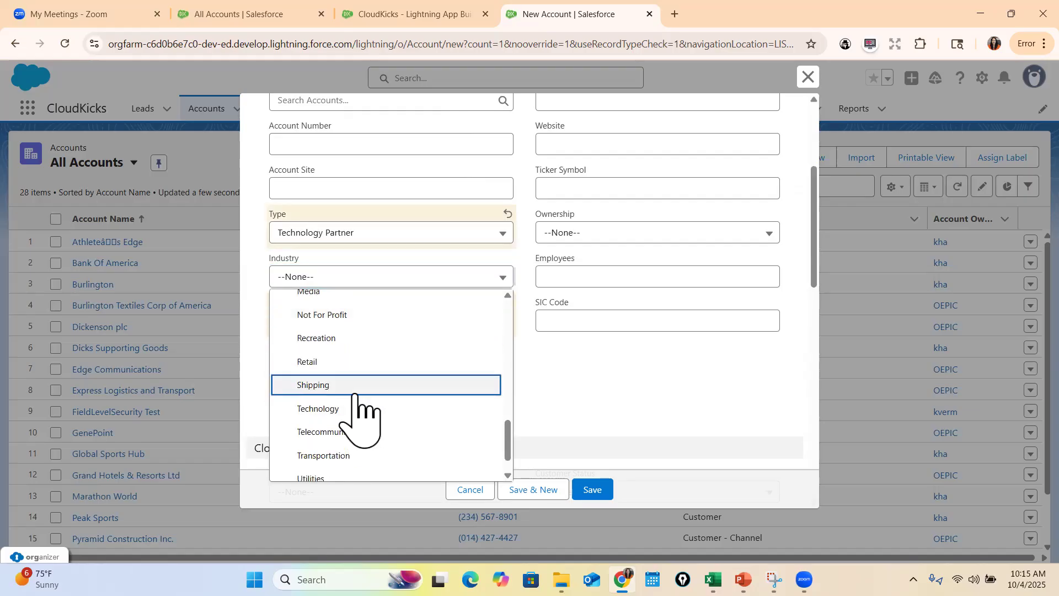
{"action": "left_click", "coordinate": [346, 278]}
{"action": "left_click", "coordinate": [338, 362]}
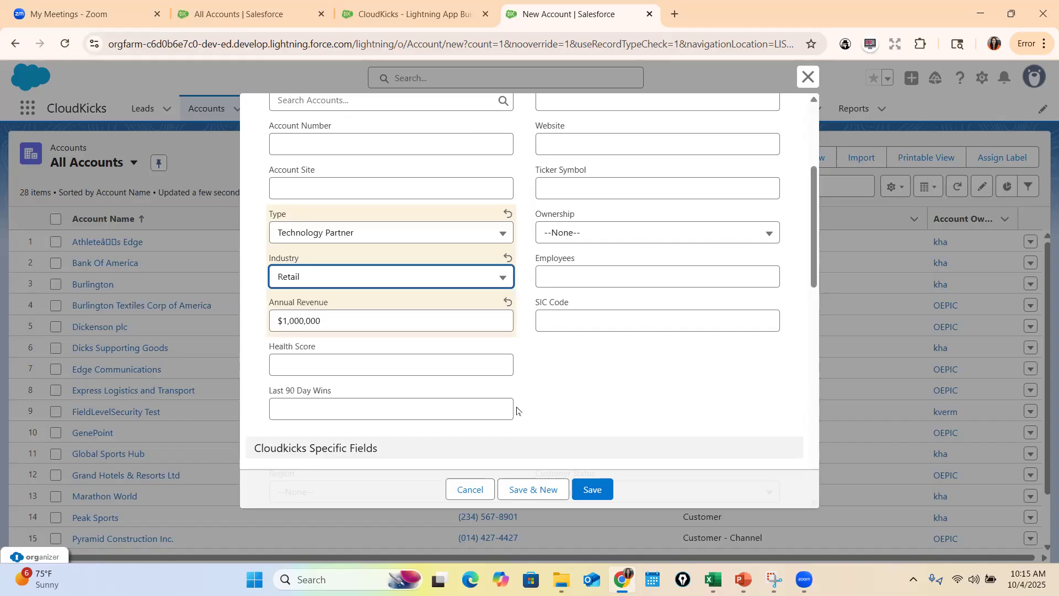
{"action": "left_click", "coordinate": [592, 489]}
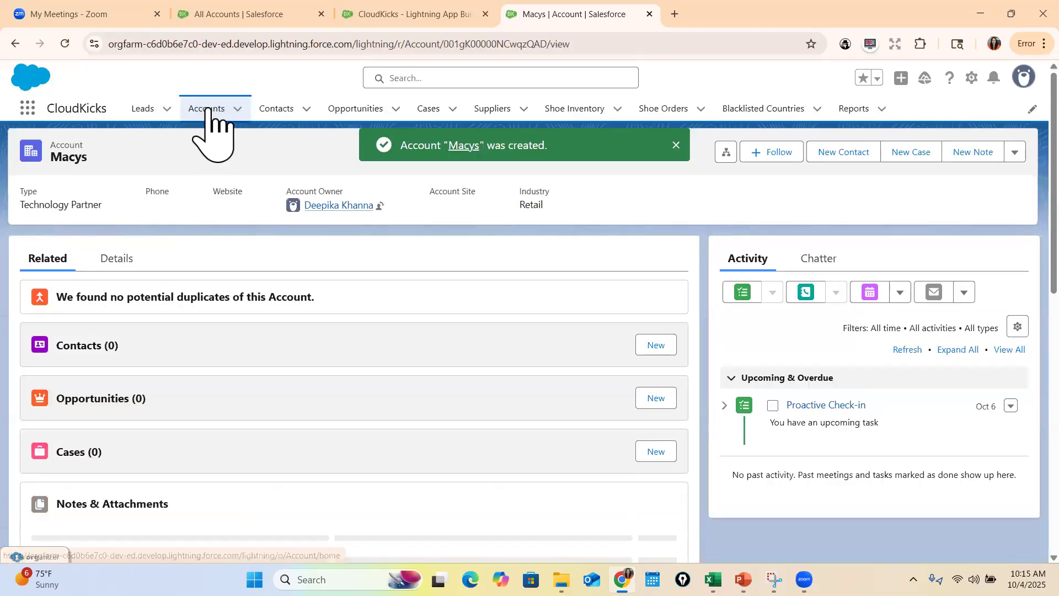
Return the account tab to the Accounts list, then switch to the All Accounts report and refresh its data
{"action": "left_click", "coordinate": [208, 111]}
{"action": "left_click", "coordinate": [265, 16]}
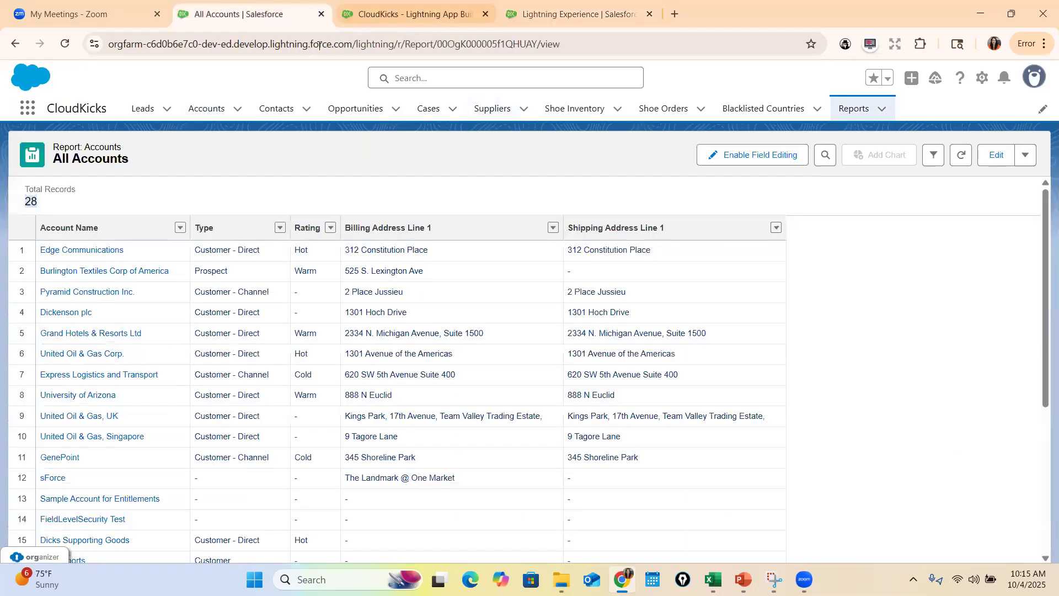
{"action": "left_click", "coordinate": [961, 157]}
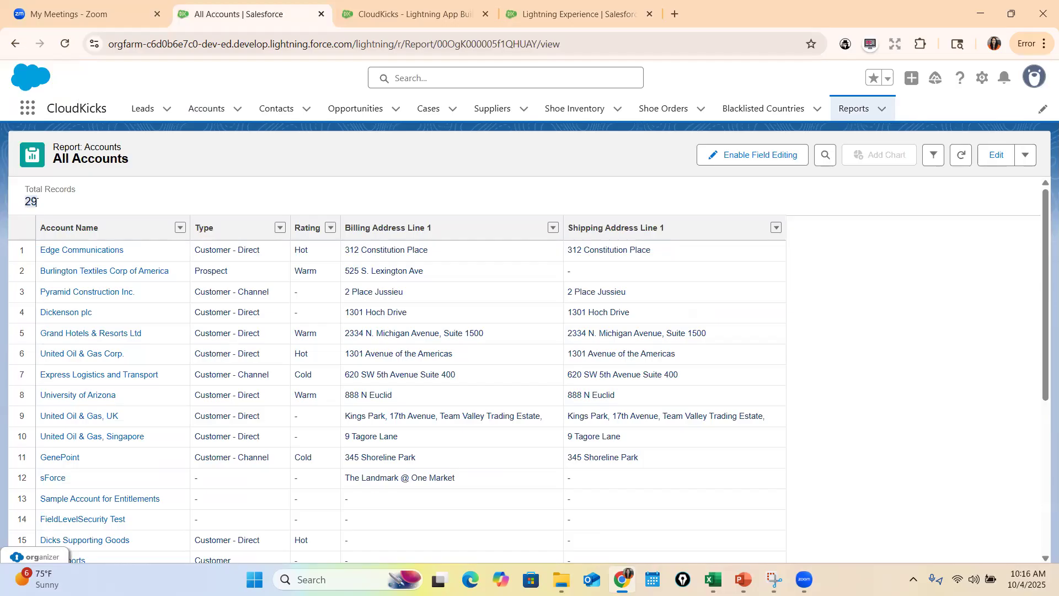
Edit the All Accounts report and add a filter for Type equals Customer - Direct
{"action": "left_click", "coordinate": [997, 156]}
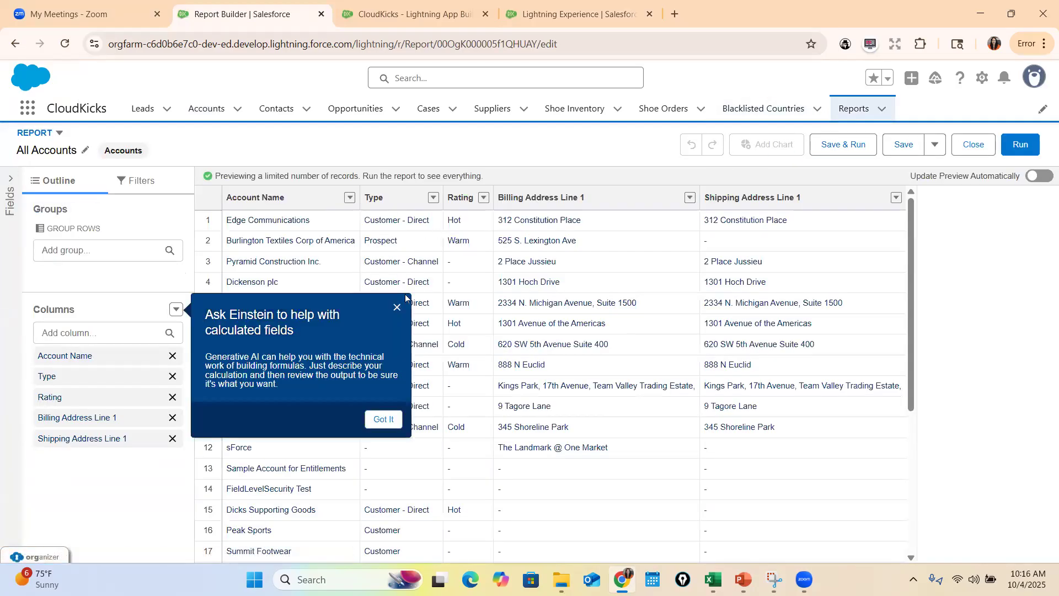
{"action": "left_click", "coordinate": [398, 308]}
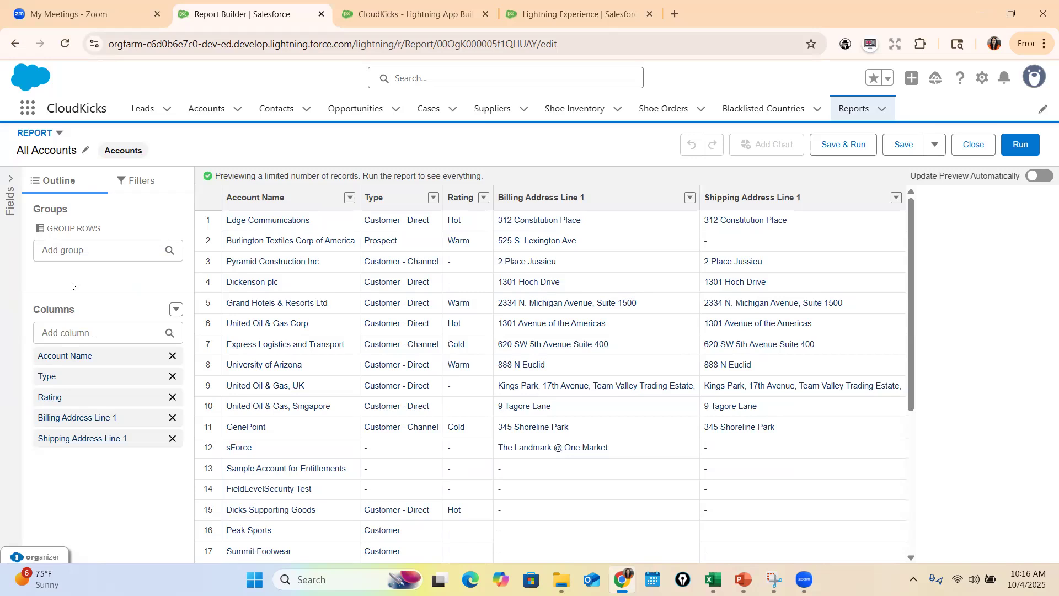
{"action": "left_click", "coordinate": [138, 182]}
{"action": "left_click", "coordinate": [101, 227]}
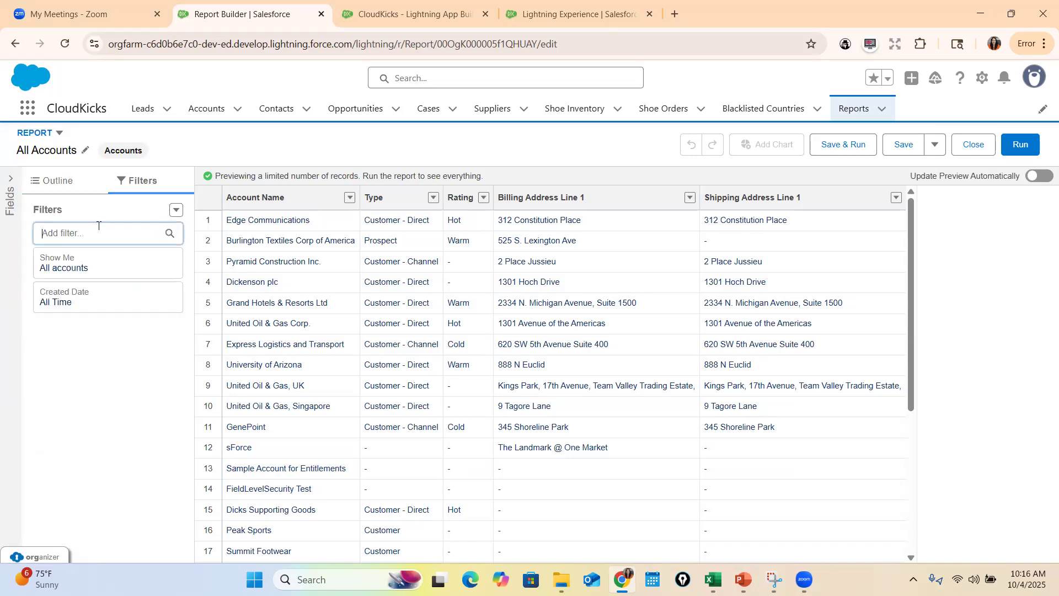
{"action": "type", "text": "Typ"}
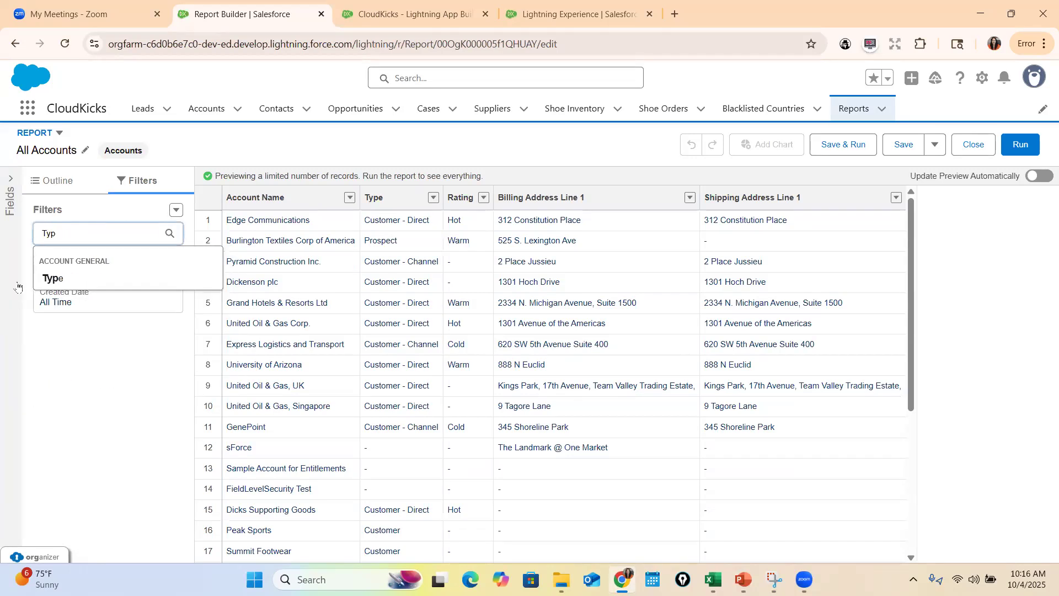
{"action": "left_click", "coordinate": [65, 279]}
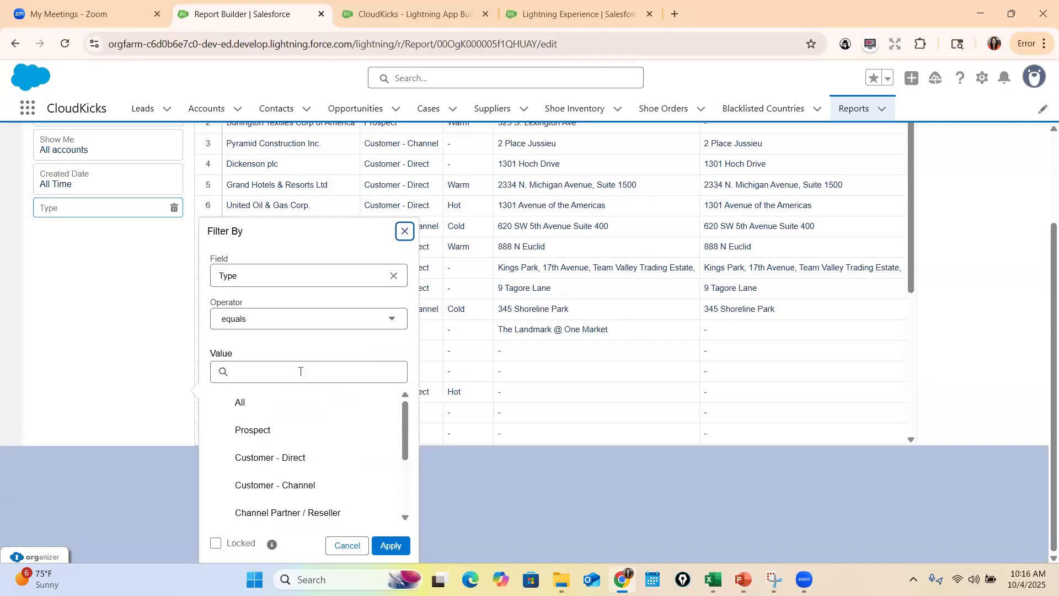
{"action": "left_click", "coordinate": [279, 461]}
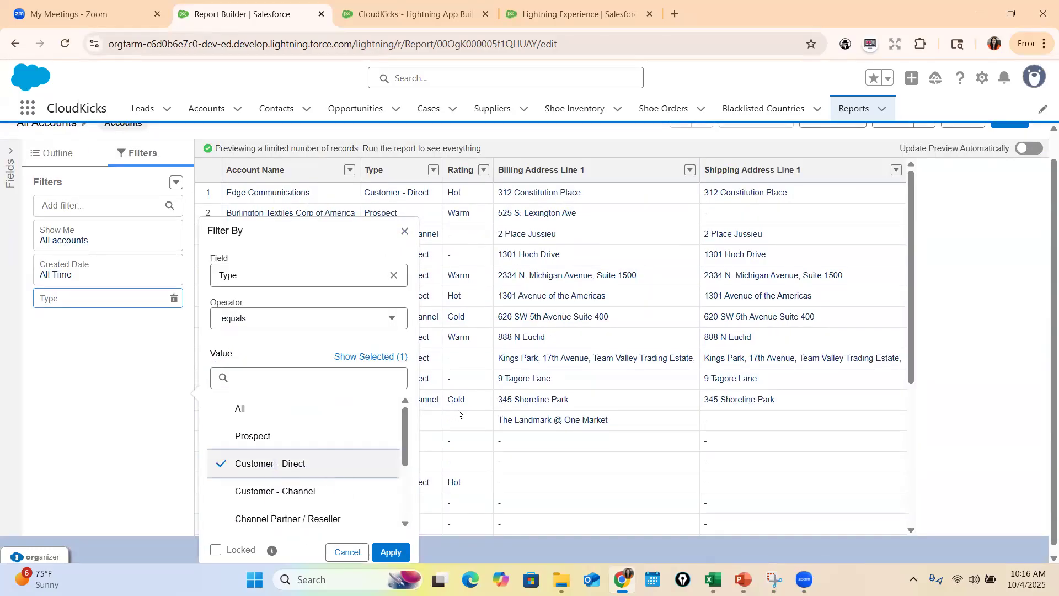
{"action": "scroll", "coordinate": [386, 497], "scroll_direction": "down", "scroll_amount": 3}
{"action": "left_click", "coordinate": [391, 485]}
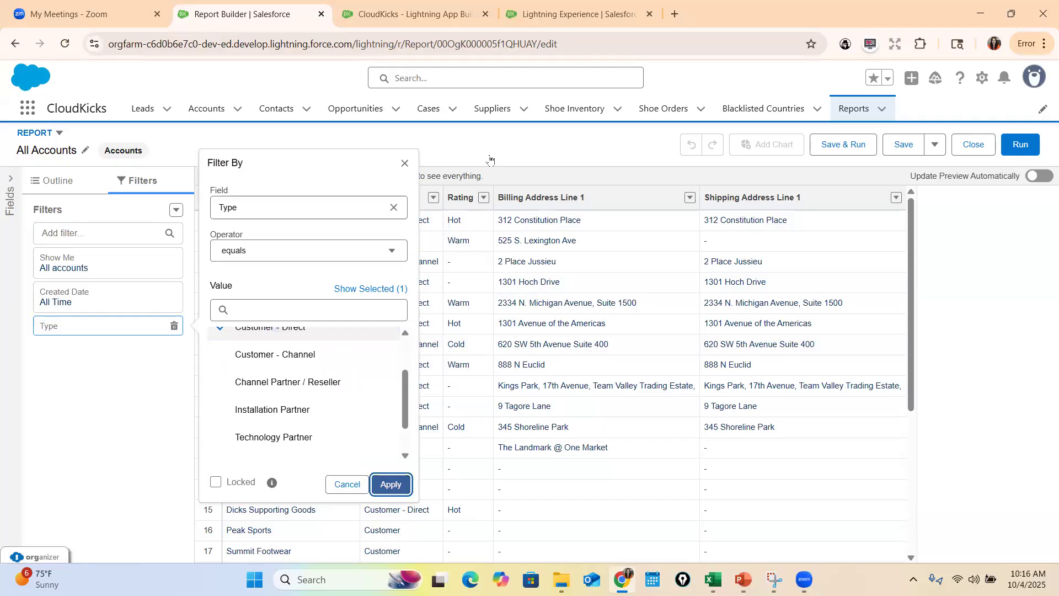
{"action": "left_click", "coordinate": [387, 485]}
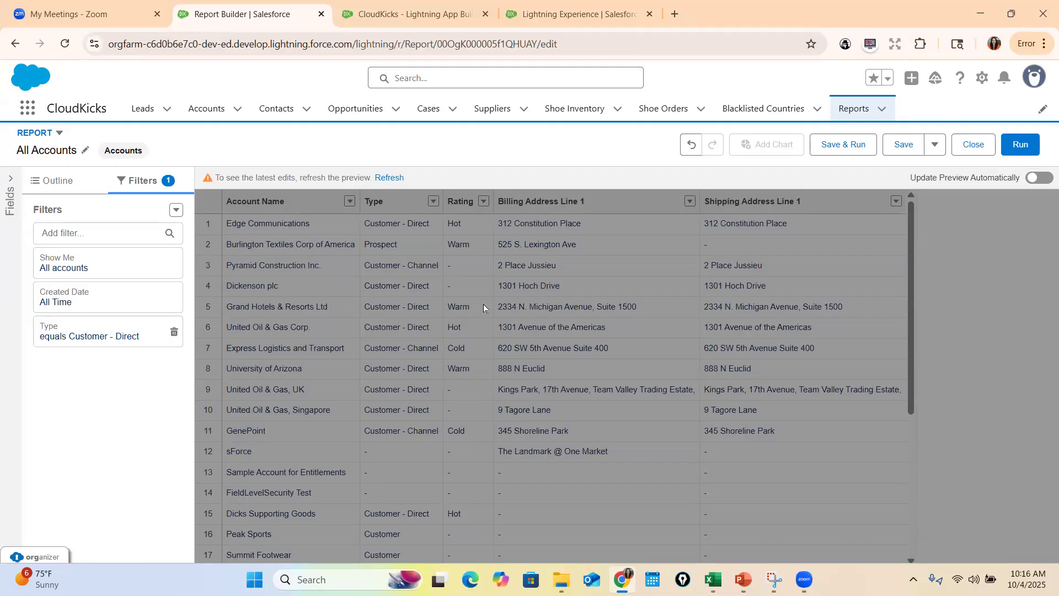
{"action": "left_click", "coordinate": [175, 211]}
{"action": "left_click", "coordinate": [148, 234]}
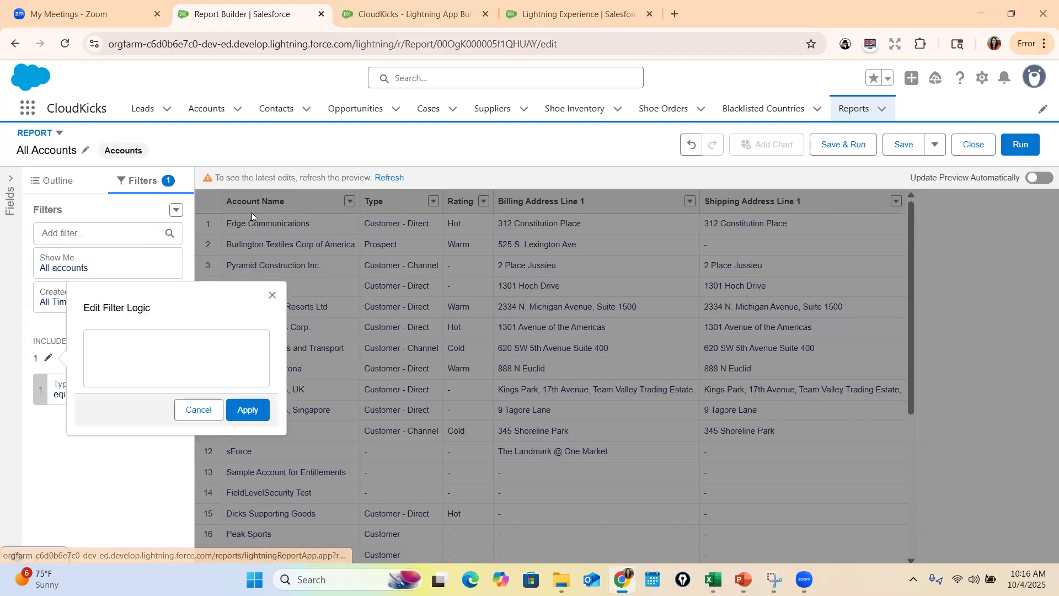
{"action": "double_click", "coordinate": [121, 342]}
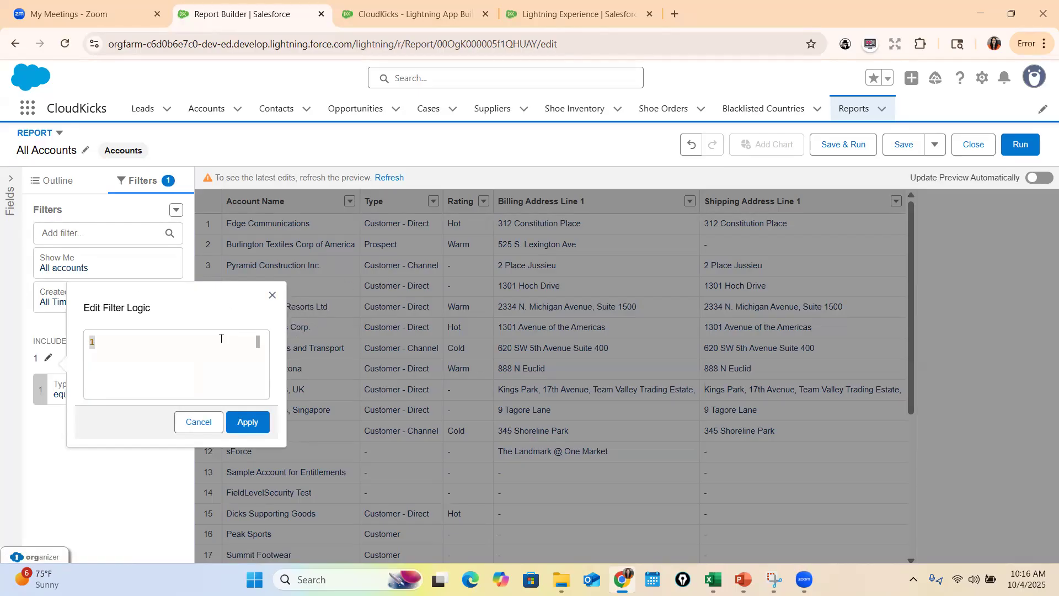
{"action": "left_click", "coordinate": [273, 295]}
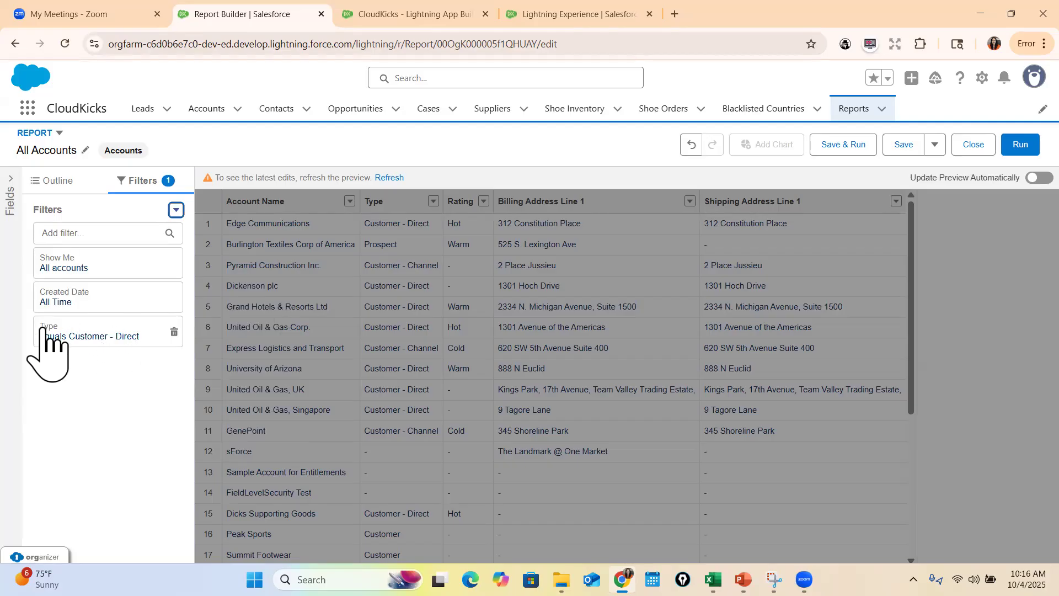
Refresh the report preview, and add a second filter for Rating equals Hot
{"action": "left_click", "coordinate": [392, 177]}
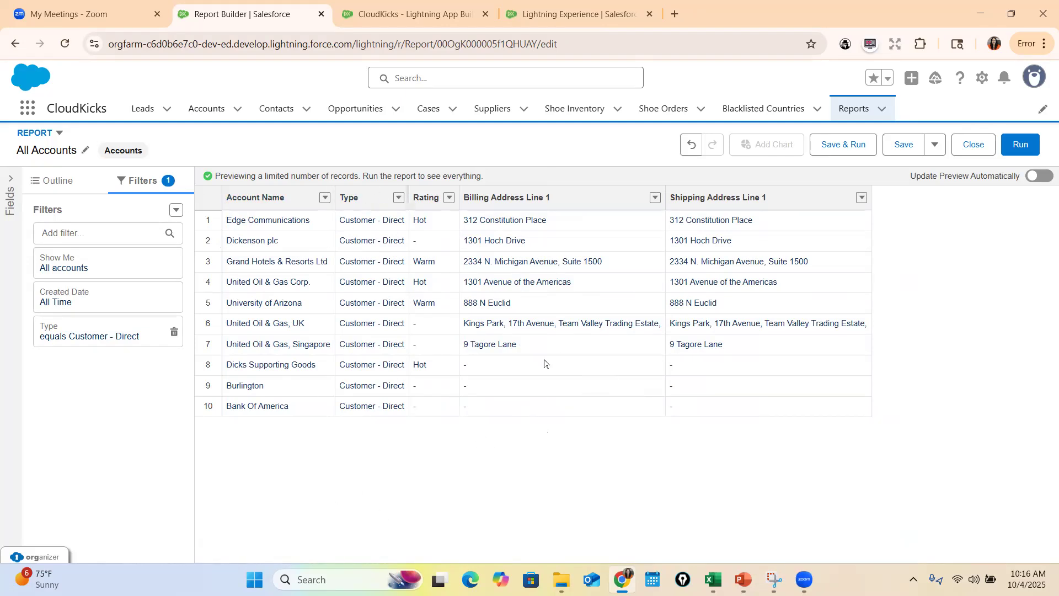
{"action": "left_click", "coordinate": [163, 232]}
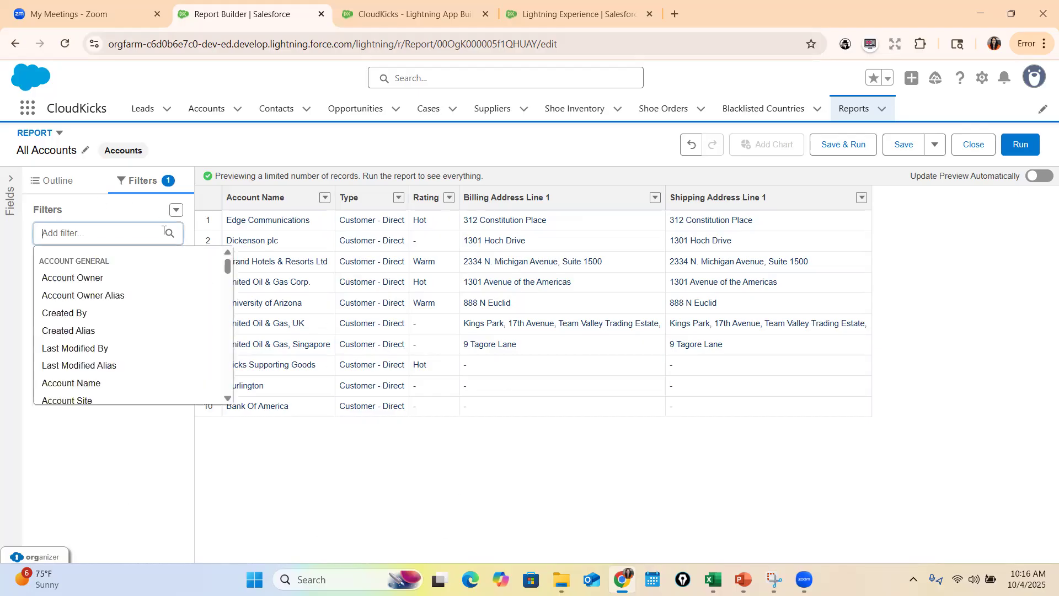
{"action": "type", "text": "rat"}
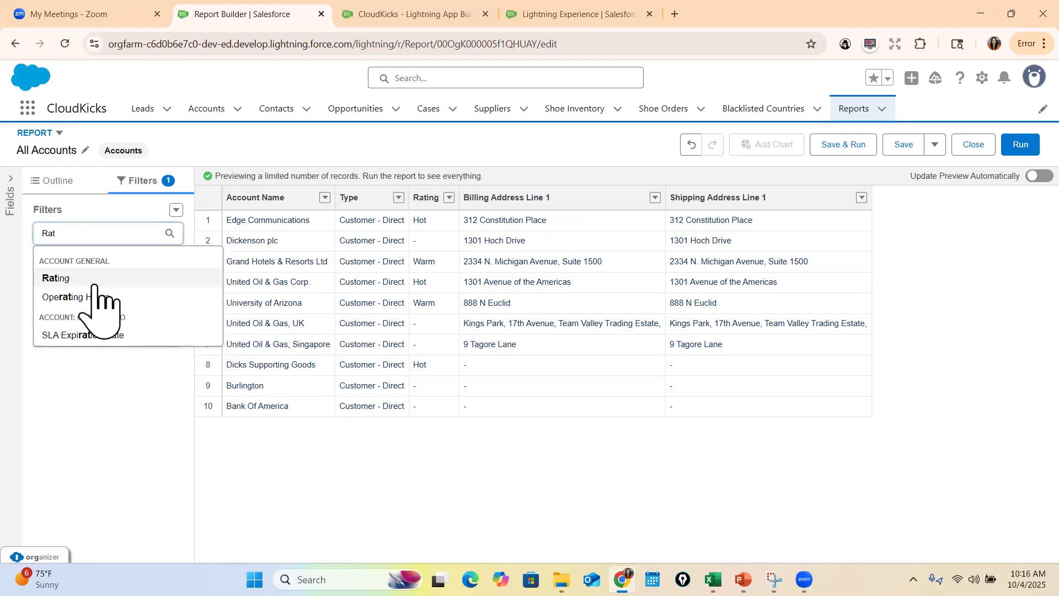
{"action": "left_click", "coordinate": [94, 278]}
{"action": "left_click", "coordinate": [249, 402]}
{"action": "left_click", "coordinate": [228, 409]}
{"action": "left_click", "coordinate": [238, 440]}
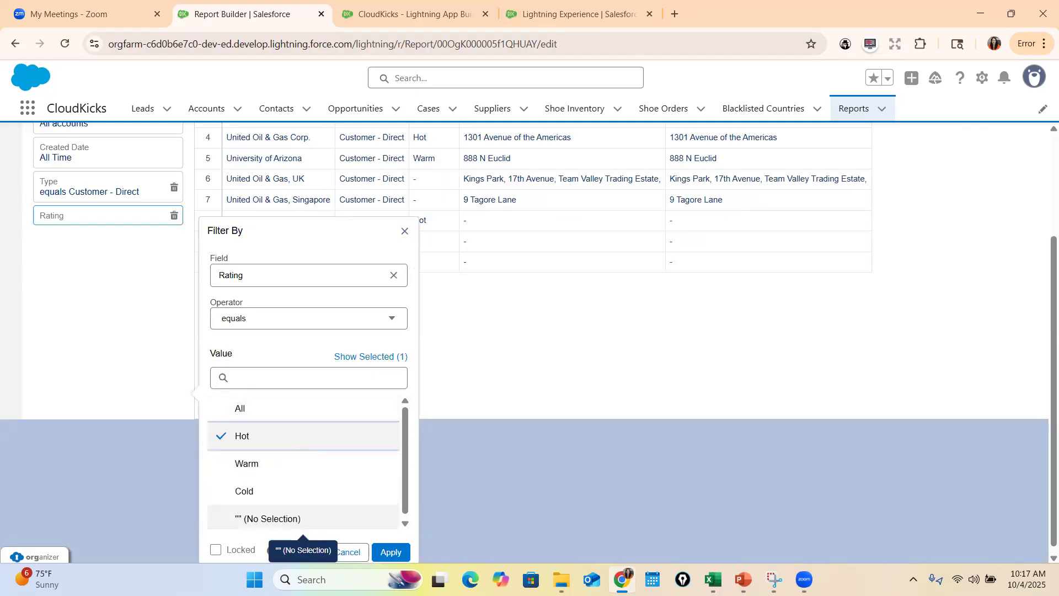
{"action": "left_click", "coordinate": [391, 546]}
Add the filter logic "1 AND 2" for the Type and Rating filters and refresh the preview
{"action": "left_click", "coordinate": [176, 209]}
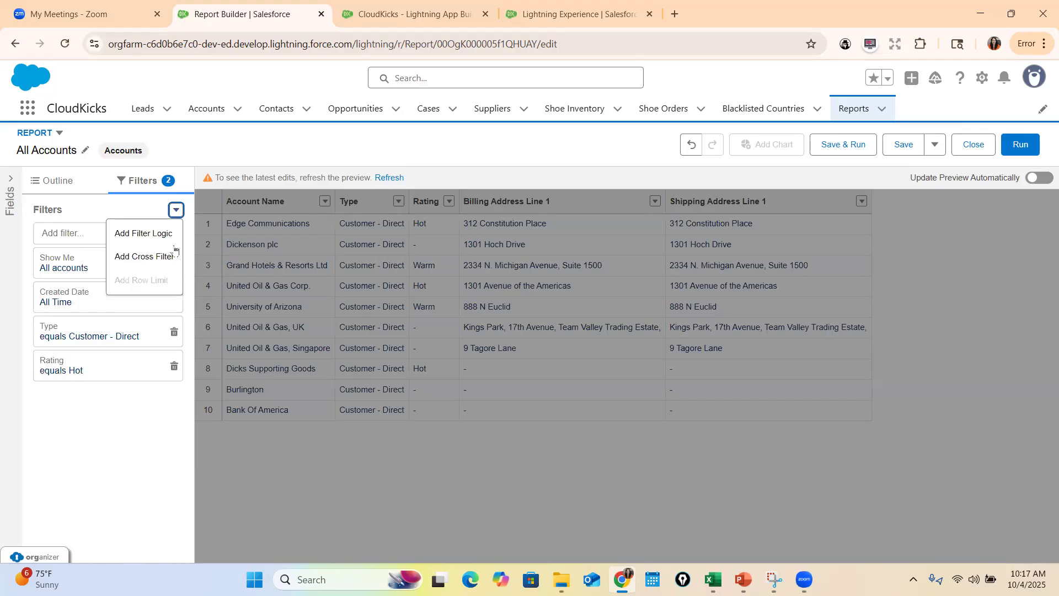
{"action": "left_click", "coordinate": [144, 233]}
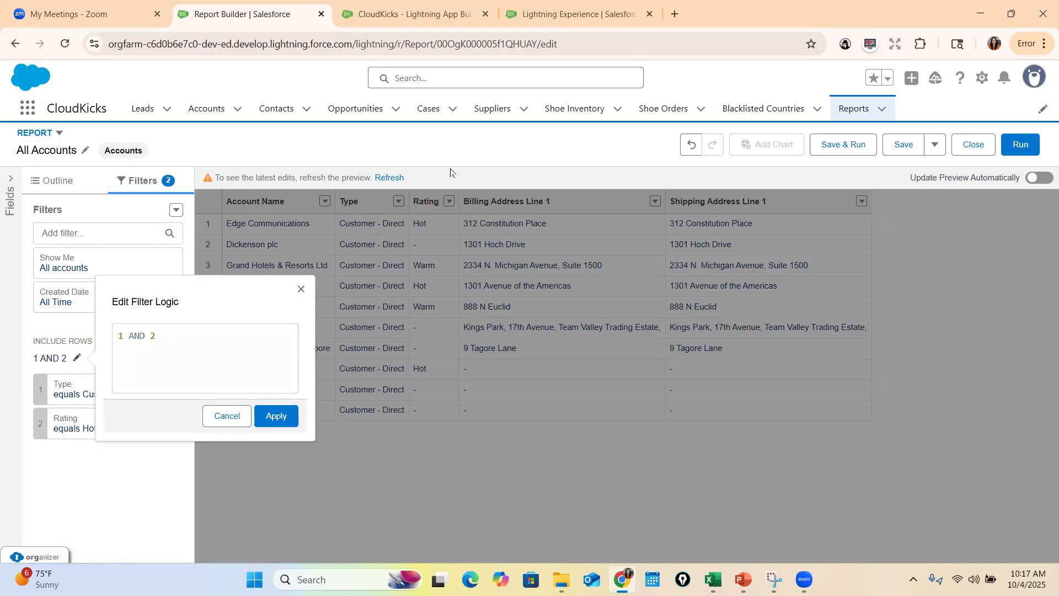
{"action": "double_click", "coordinate": [134, 336]}
{"action": "type", "text": "OR"}
{"action": "key", "text": "BackSpace"}
{"action": "key", "text": "BackSpace"}
{"action": "key", "text": "BackSpace"}
{"action": "type", "text": "AND"}
{"action": "left_click", "coordinate": [280, 418]}
{"action": "left_click", "coordinate": [386, 177]}
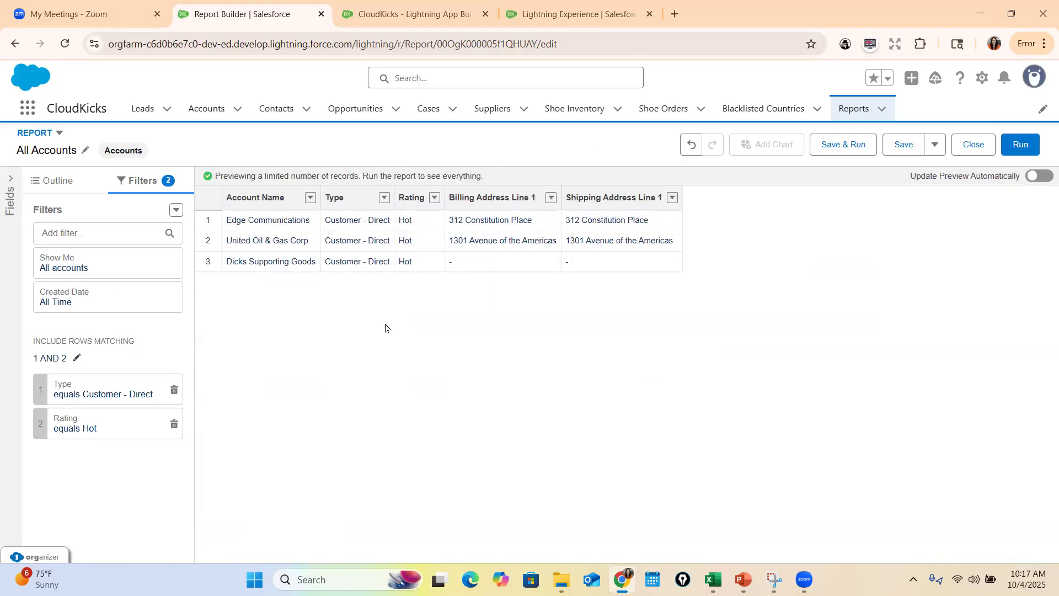
Save the filtered report as a copy named "Account of Customer Direct and Hot" in Private Reports
{"action": "left_click", "coordinate": [934, 145]}
{"action": "left_click", "coordinate": [916, 176]}
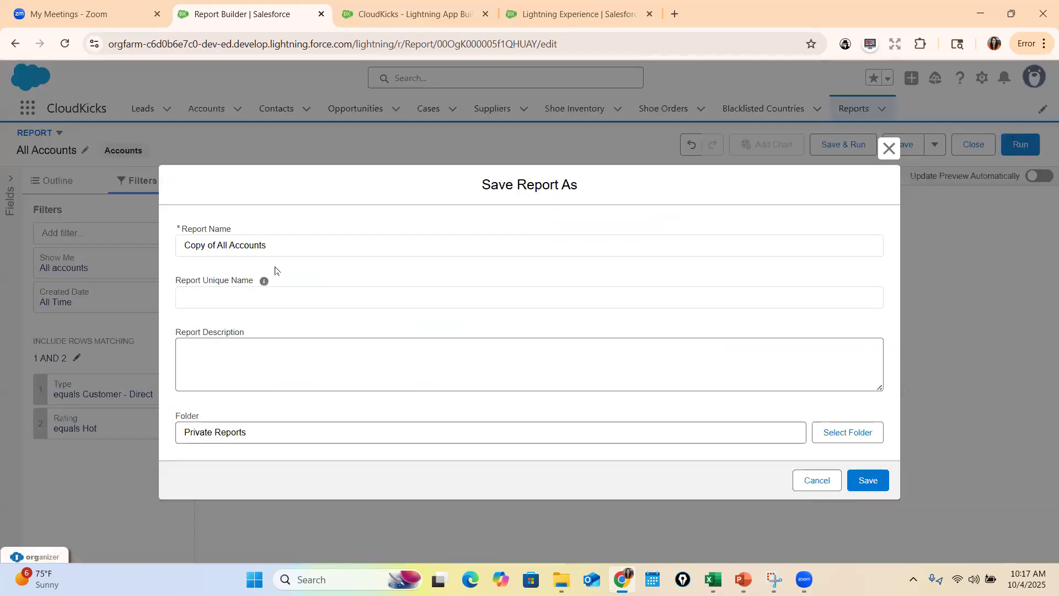
{"action": "double_click", "coordinate": [276, 248]}
{"action": "key", "text": "ctrl+a"}
{"action": "type", "text": "Account"}
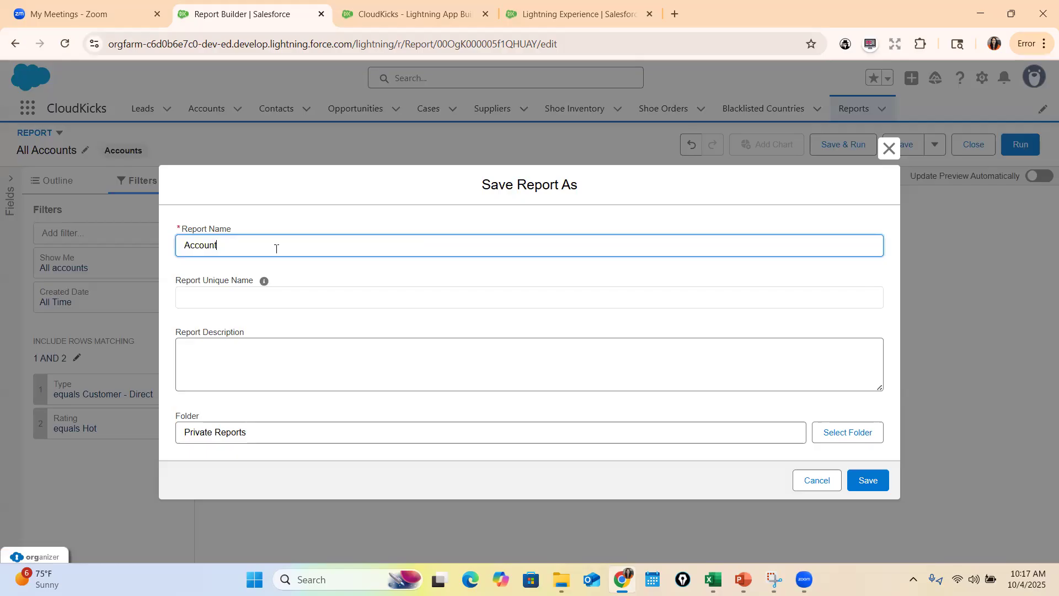
{"action": "type", "text": " of Csuustomer Direct and Hot"}
{"action": "key", "text": "Return"}
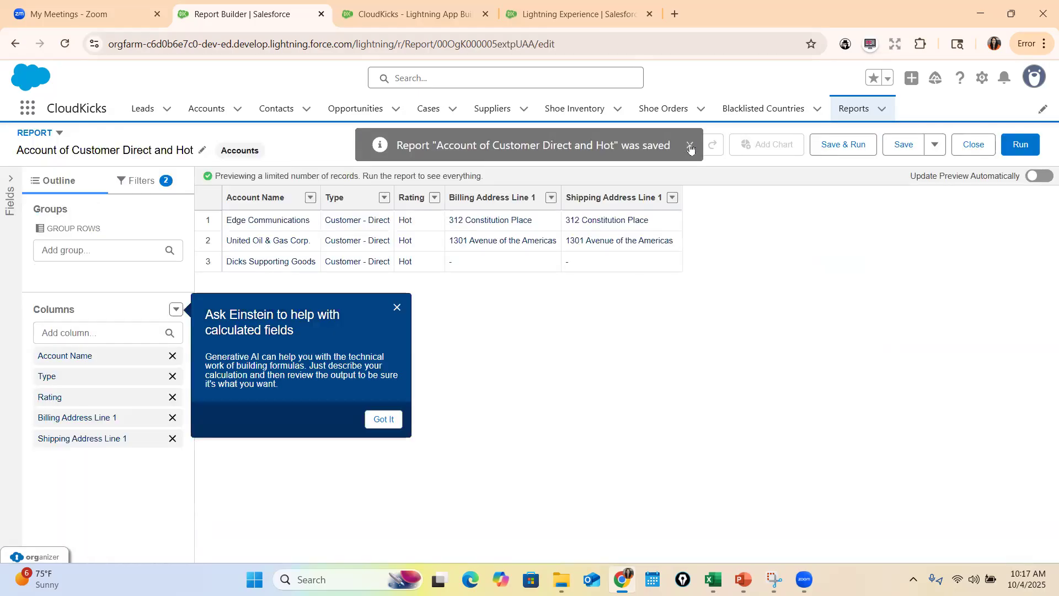
{"action": "left_click", "coordinate": [695, 147]}
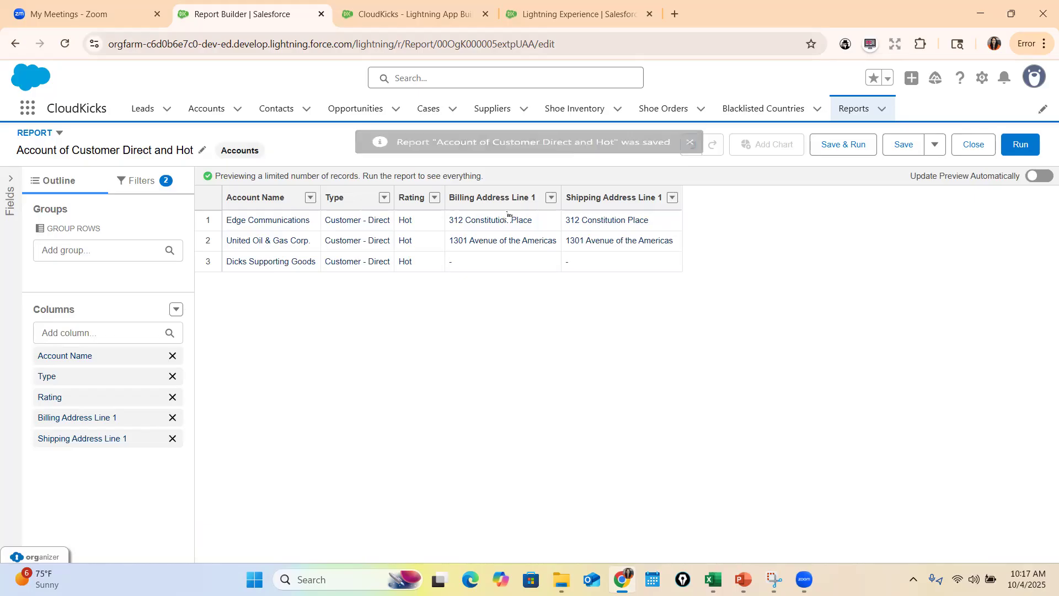
Show the saved copy's filters, view the Types of Reports slide in PowerPoint, and return to the report in Chrome
{"action": "left_click", "coordinate": [141, 183]}
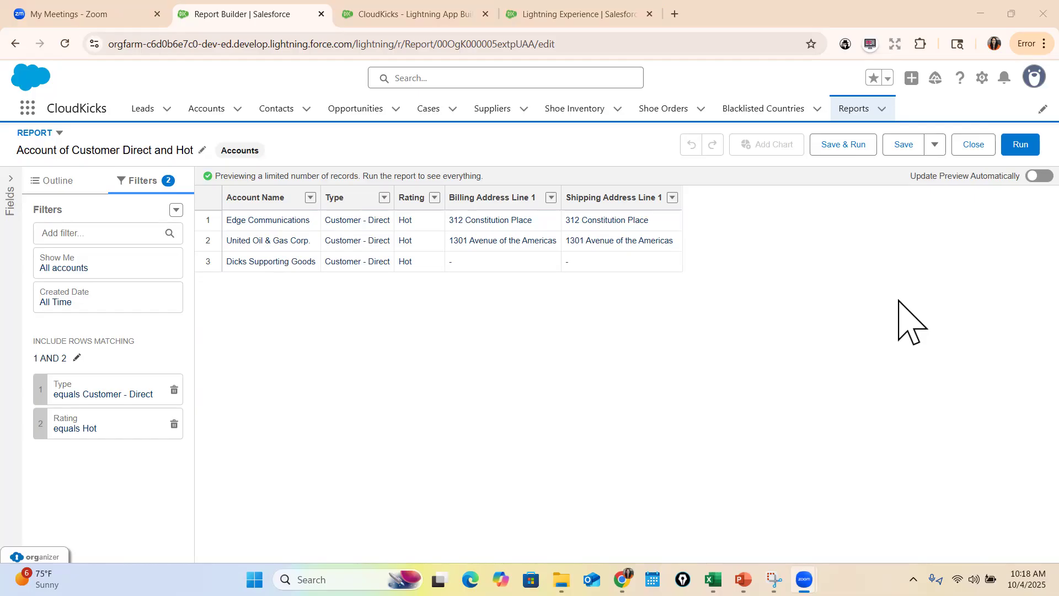
{"action": "mouse_move", "coordinate": [743, 579]}
{"action": "left_click", "coordinate": [712, 503]}
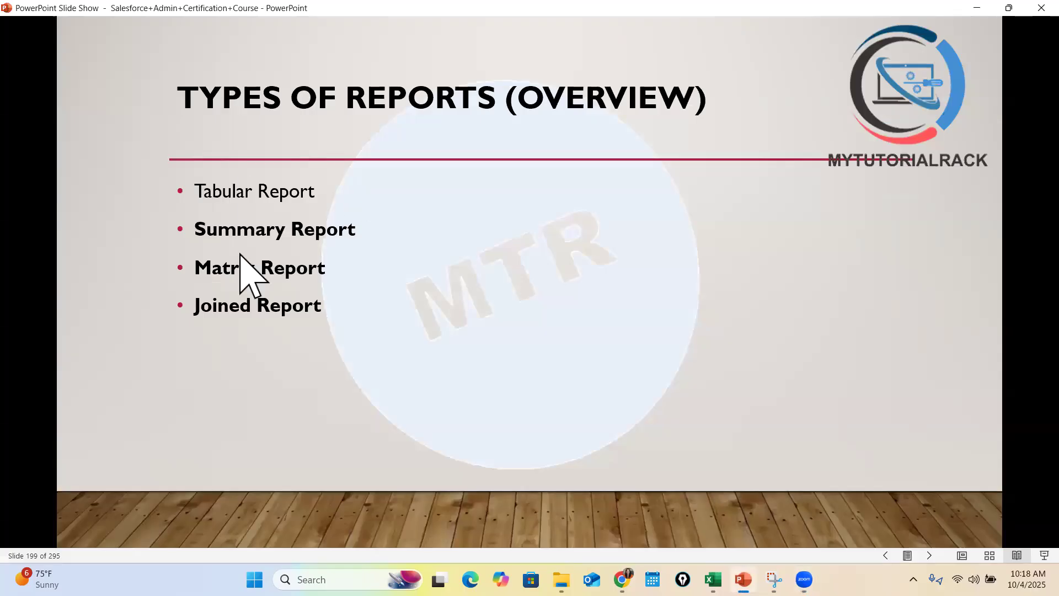
{"action": "key", "text": "alt+Tab"}
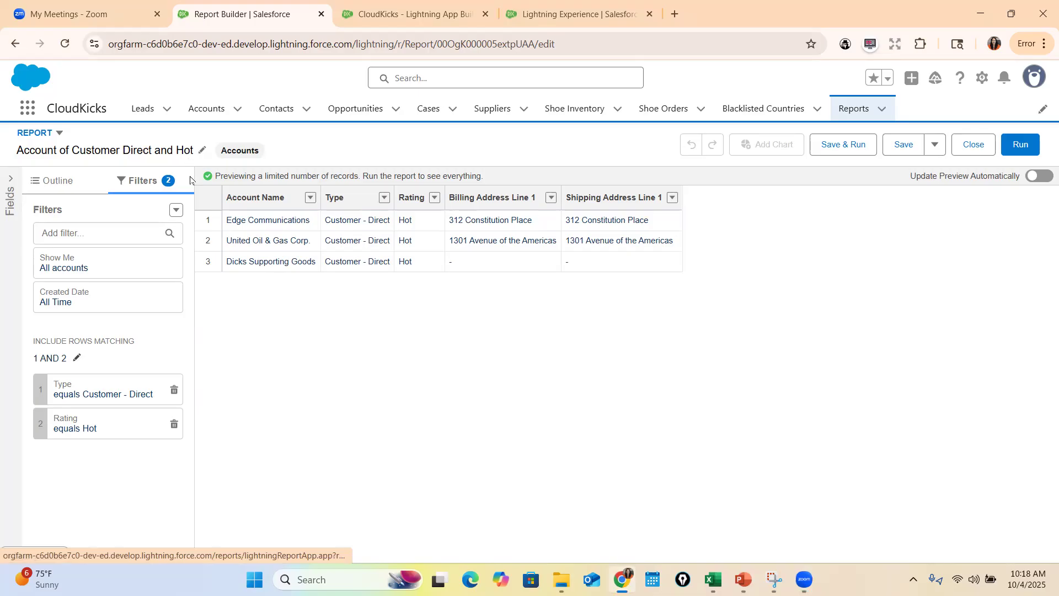
Delete the Type and Rating filters from the report and refresh the preview
{"action": "left_click", "coordinate": [175, 389]}
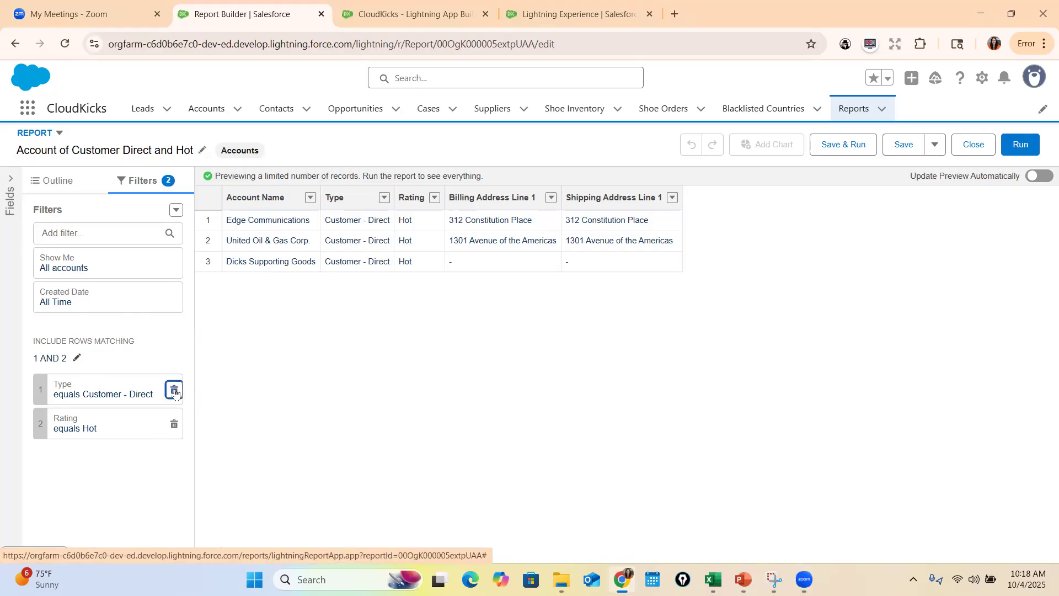
{"action": "left_click", "coordinate": [174, 389]}
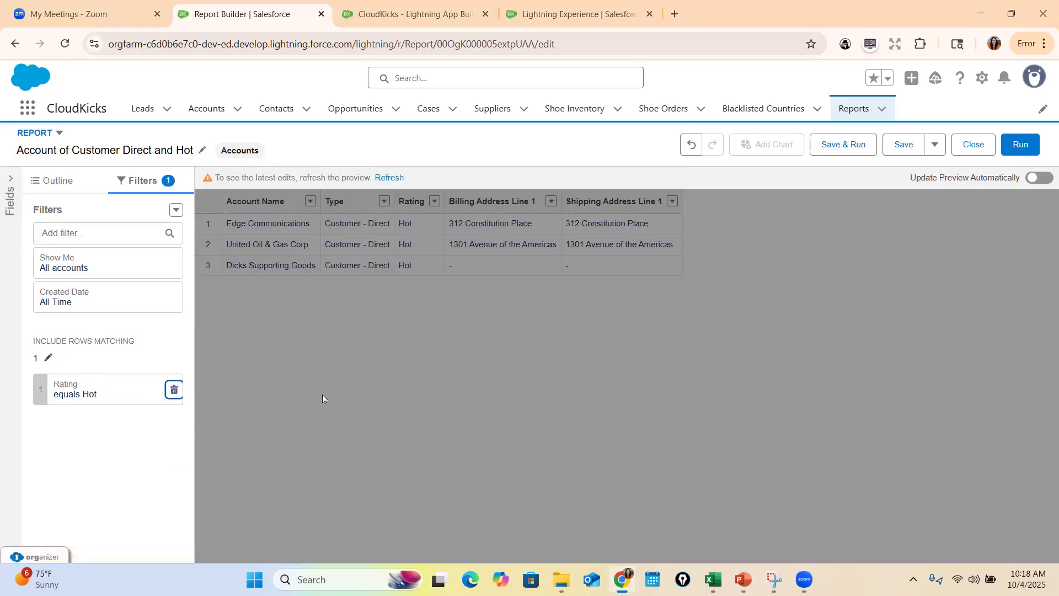
{"action": "left_click", "coordinate": [390, 177]}
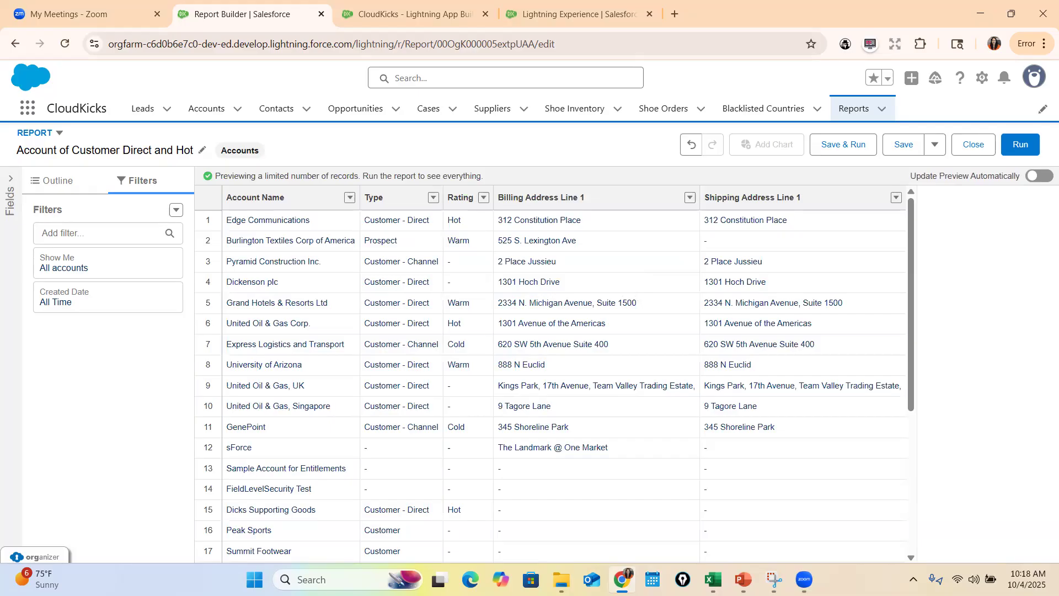
After a look at the PowerPoint slide on report types, group the report's rows by Type in Chrome and refresh the preview
{"action": "key", "text": "alt+Tab"}
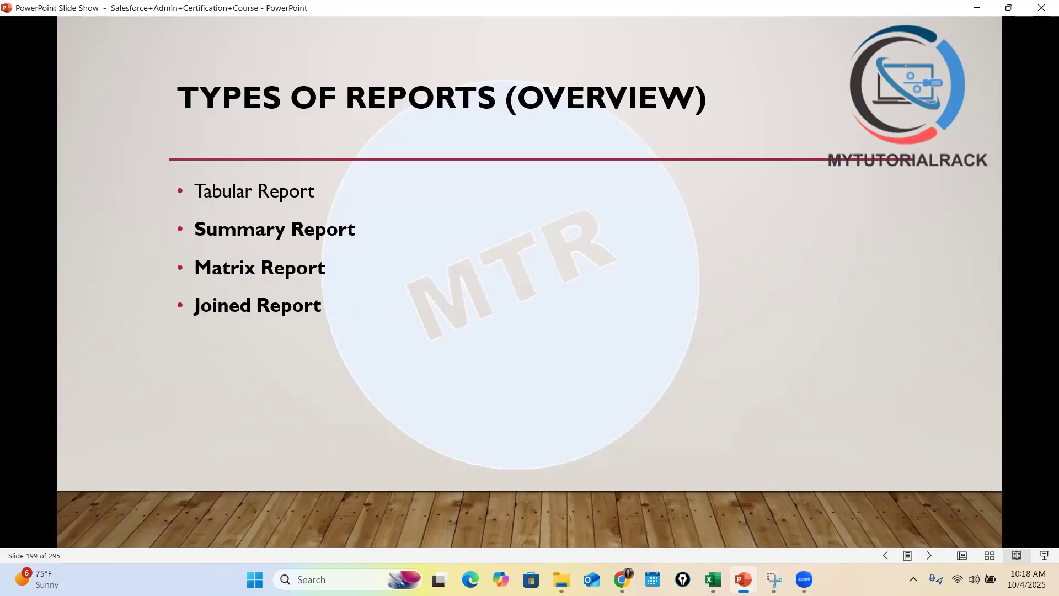
{"action": "left_click", "coordinate": [622, 580]}
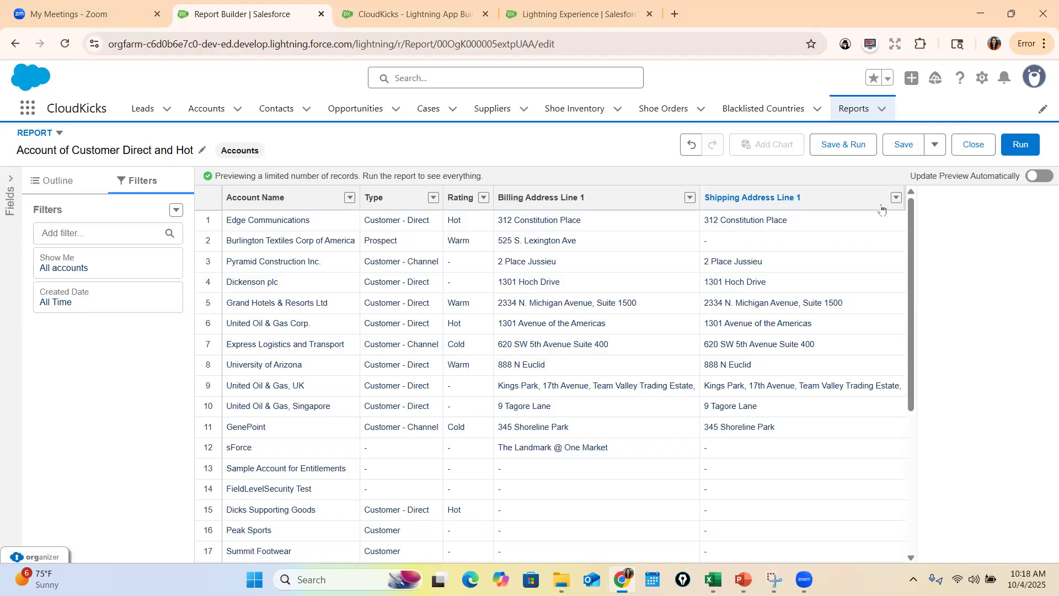
{"action": "left_click", "coordinate": [58, 182]}
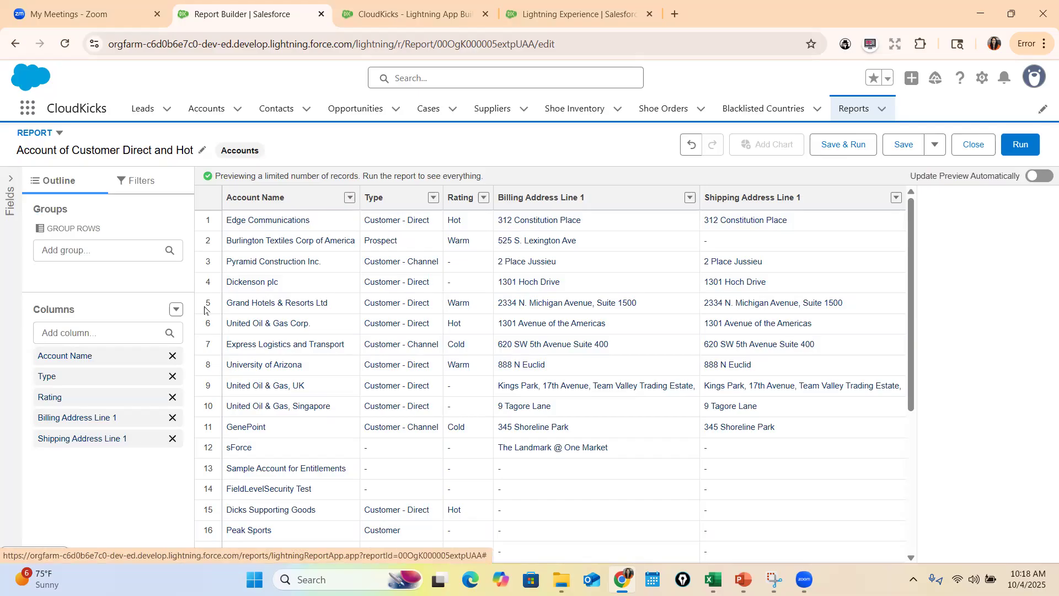
{"action": "left_click", "coordinate": [100, 249]}
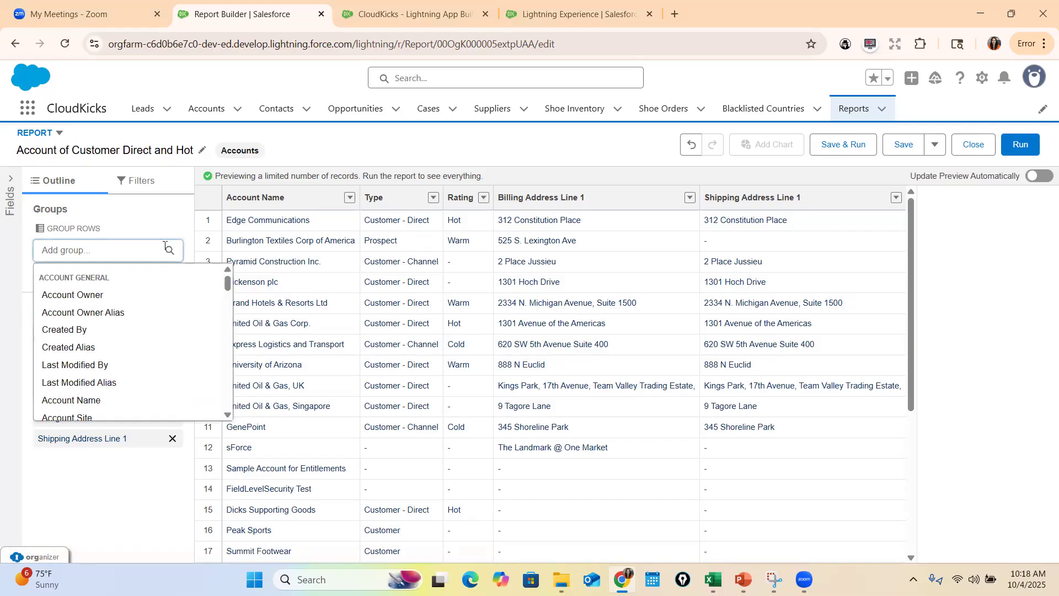
{"action": "type", "text": "type"}
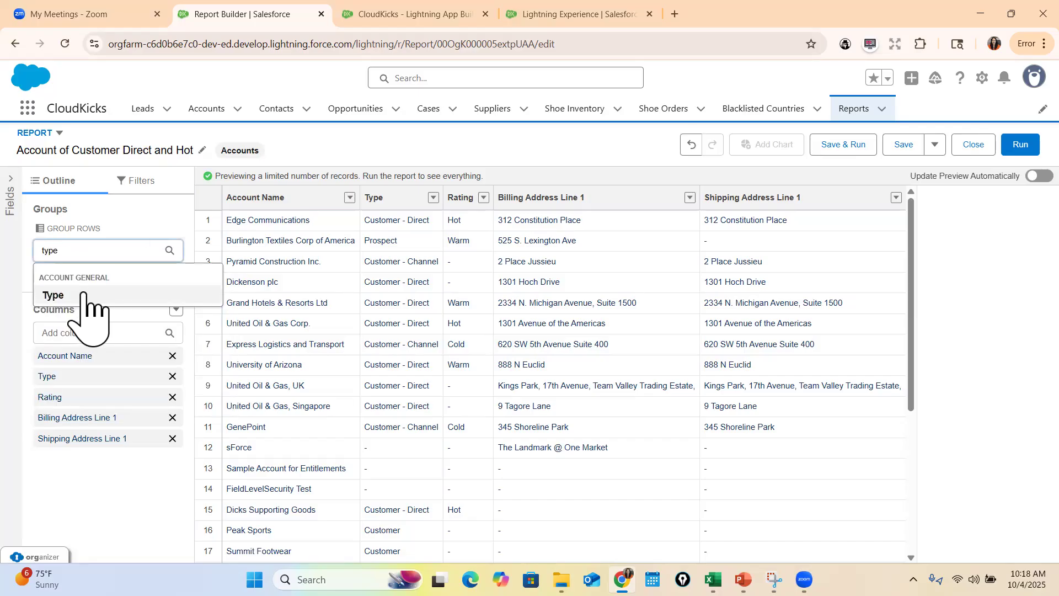
{"action": "left_click", "coordinate": [82, 294]}
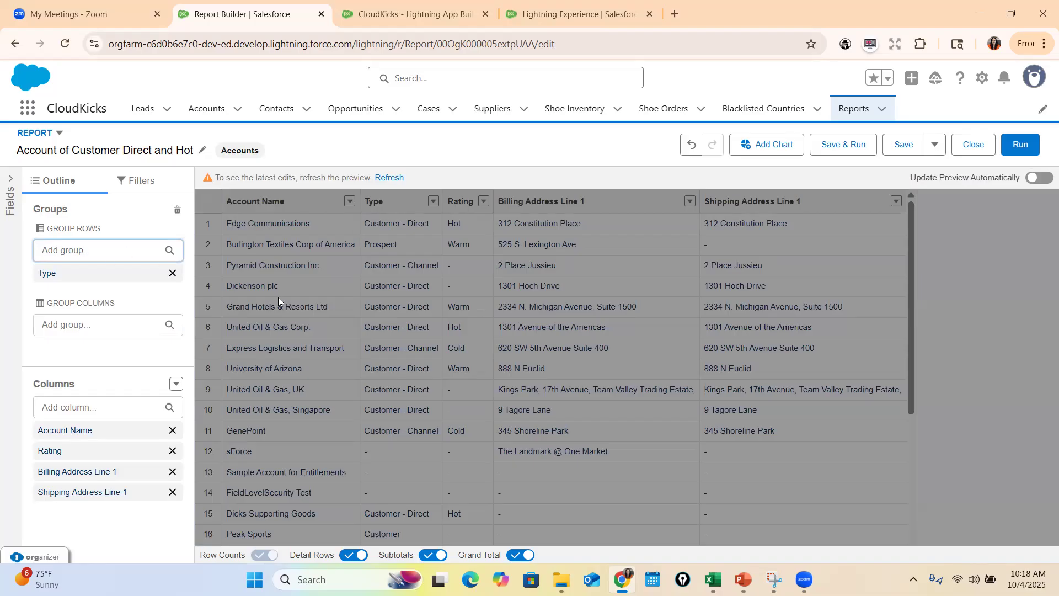
{"action": "left_click", "coordinate": [388, 177]}
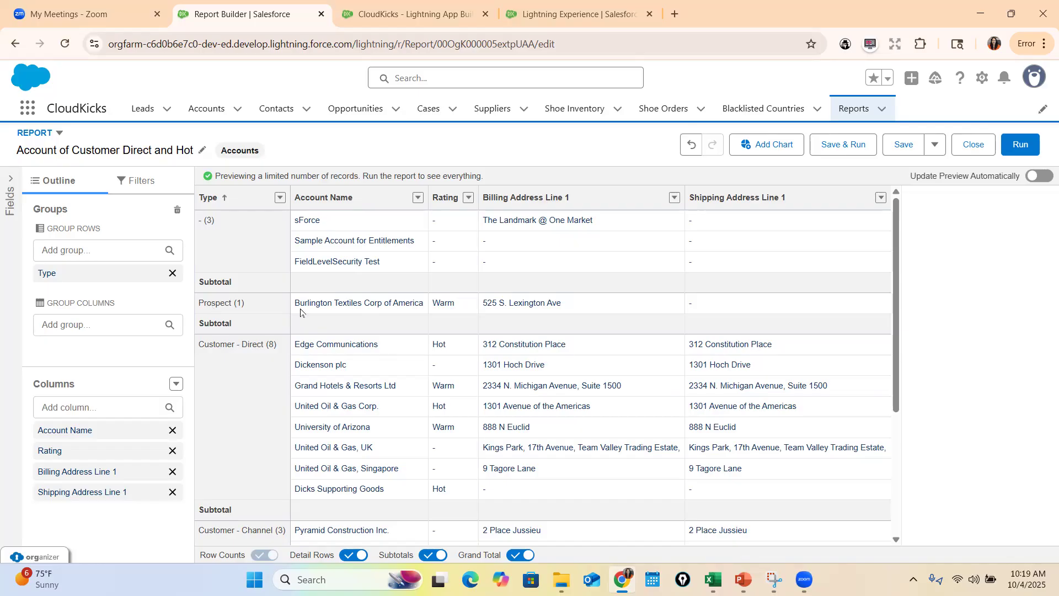
Save the grouped report as a copy named "Summary Report by Account Type" in Private Reports
{"action": "scroll", "coordinate": [441, 317], "scroll_direction": "down", "scroll_amount": 2}
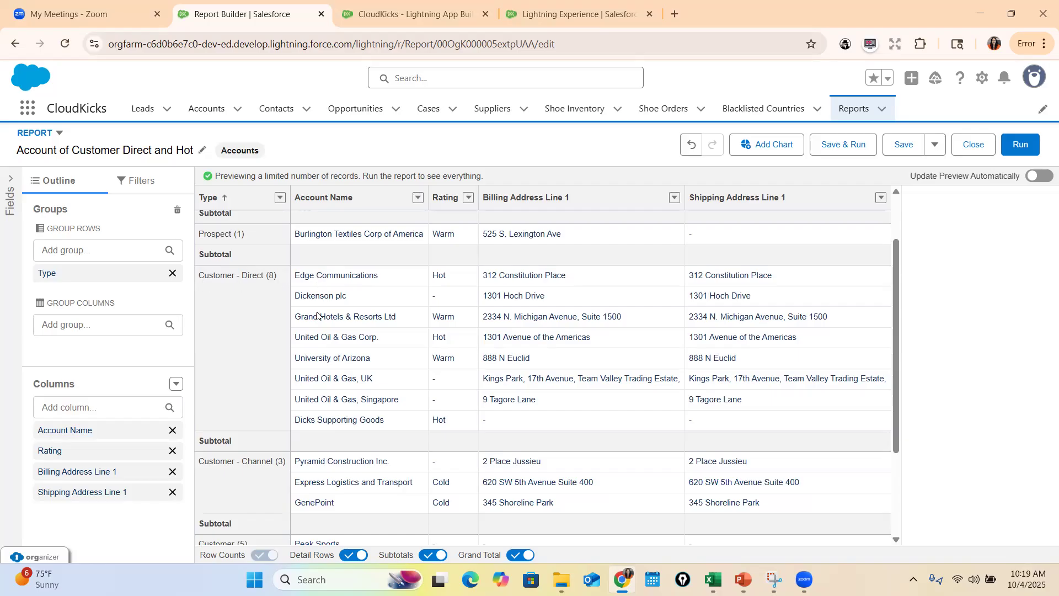
{"action": "scroll", "coordinate": [330, 262], "scroll_direction": "up", "scroll_amount": 2}
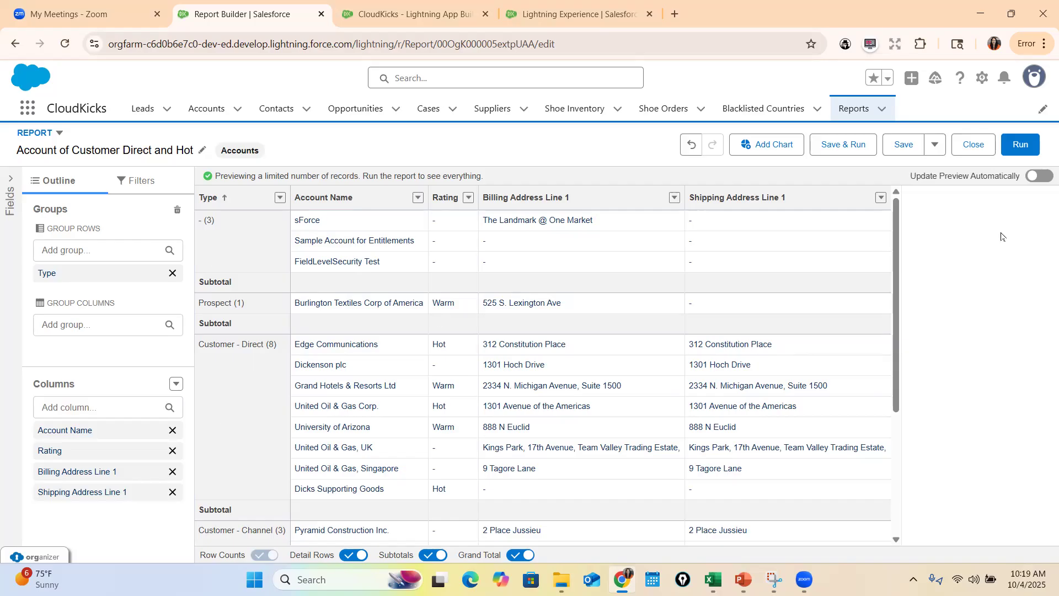
{"action": "left_click", "coordinate": [936, 146]}
{"action": "left_click", "coordinate": [912, 171]}
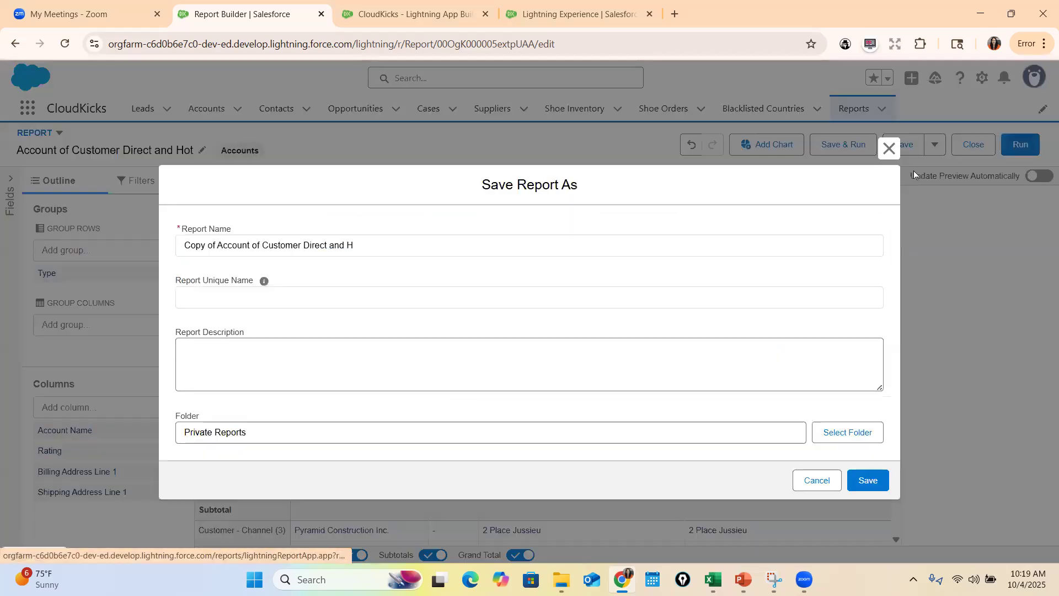
{"action": "triple_click", "coordinate": [362, 245]}
{"action": "type", "text": "Ac"}
{"action": "key", "text": "BackSpace"}
{"action": "key", "text": "BackSpace"}
{"action": "type", "text": "Summary Report"}
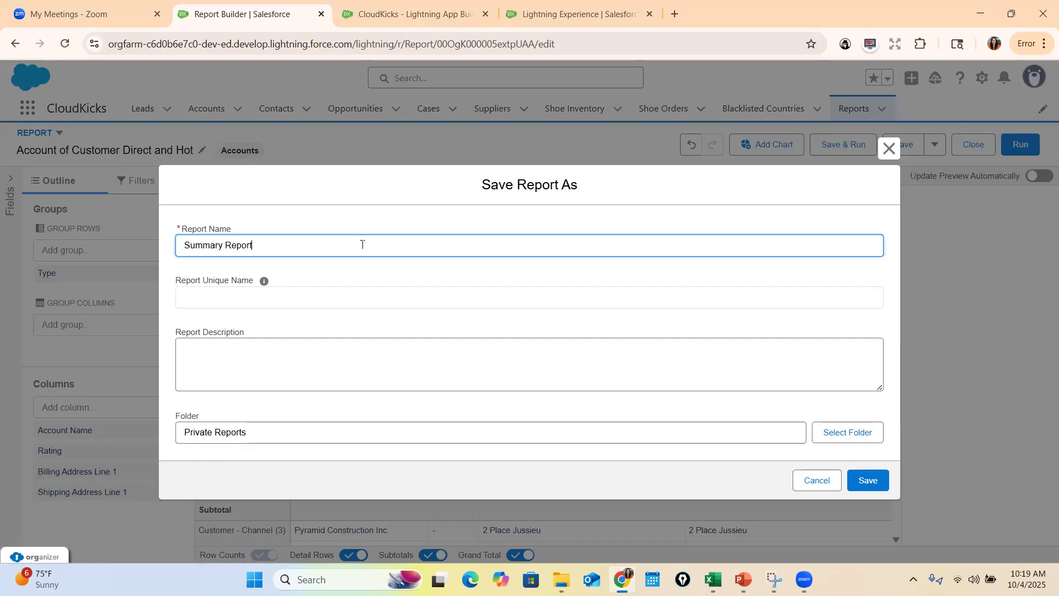
{"action": "type", "text": " by Type"}
{"action": "key", "text": "BackSpace"}
{"action": "key", "text": "BackSpace"}
{"action": "key", "text": "BackSpace"}
{"action": "key", "text": "BackSpace"}
{"action": "type", "text": "Account Type"}
{"action": "key", "text": "Return"}
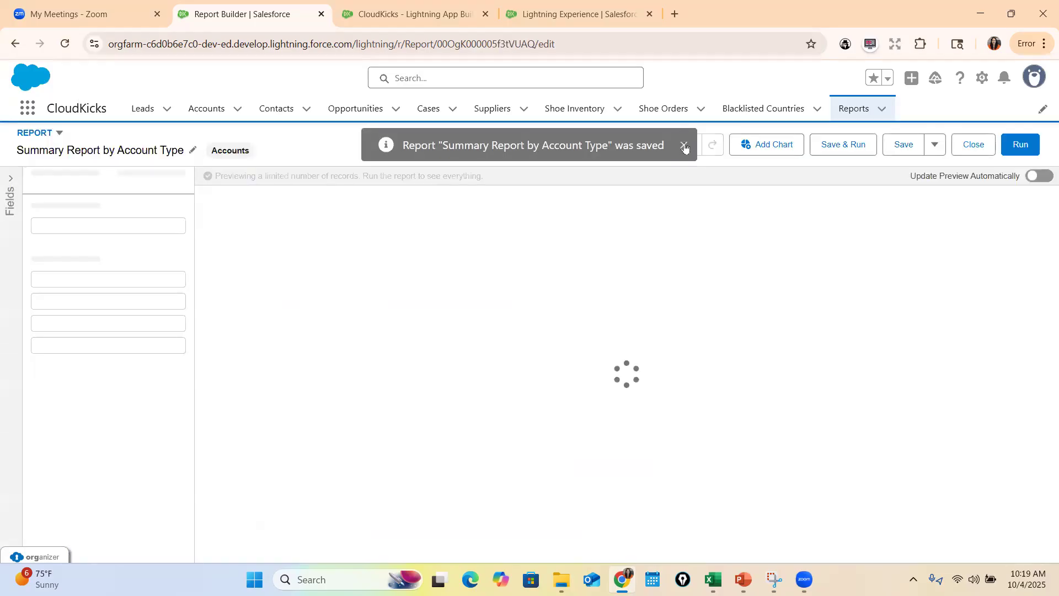
{"action": "left_click", "coordinate": [685, 146]}
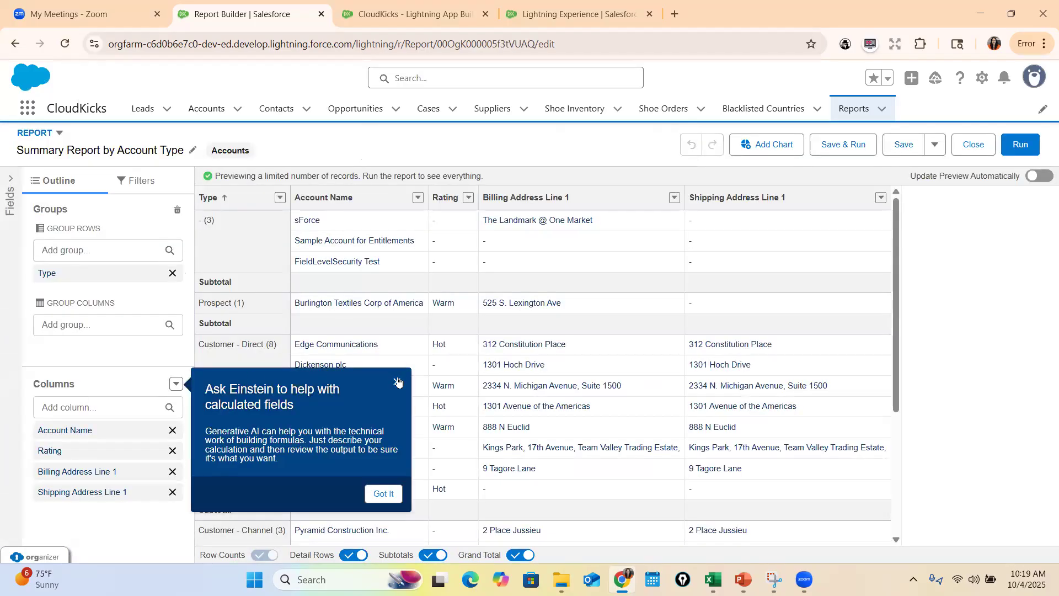
Run the summary report, review its rows grouped by account type, and reopen it for editing
{"action": "left_click", "coordinate": [1018, 143]}
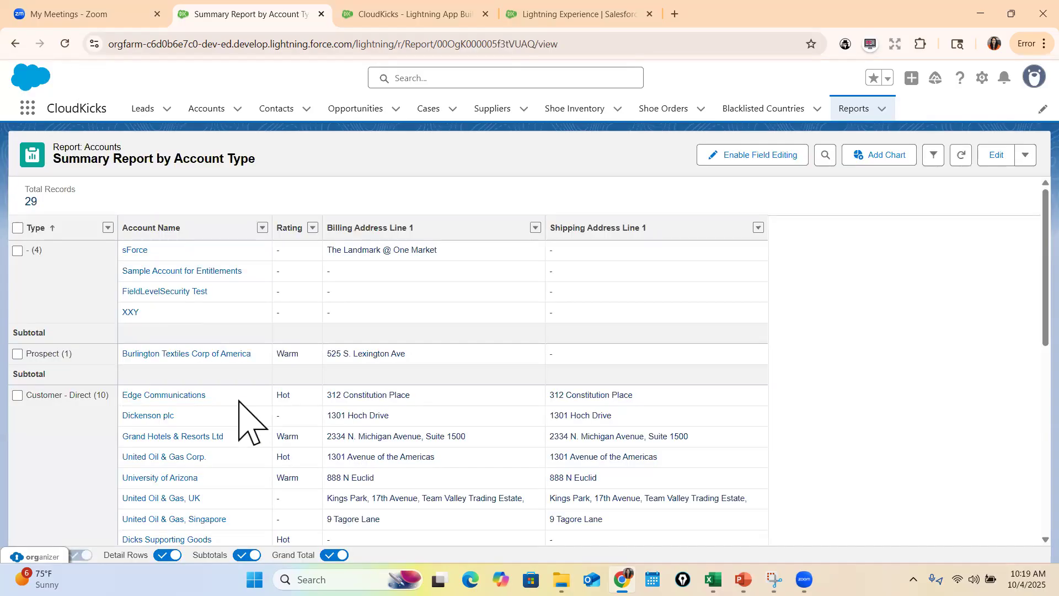
{"action": "scroll", "coordinate": [187, 424], "scroll_direction": "down", "scroll_amount": 2}
{"action": "scroll", "coordinate": [283, 484], "scroll_direction": "up", "scroll_amount": 3}
{"action": "left_click", "coordinate": [995, 155]}
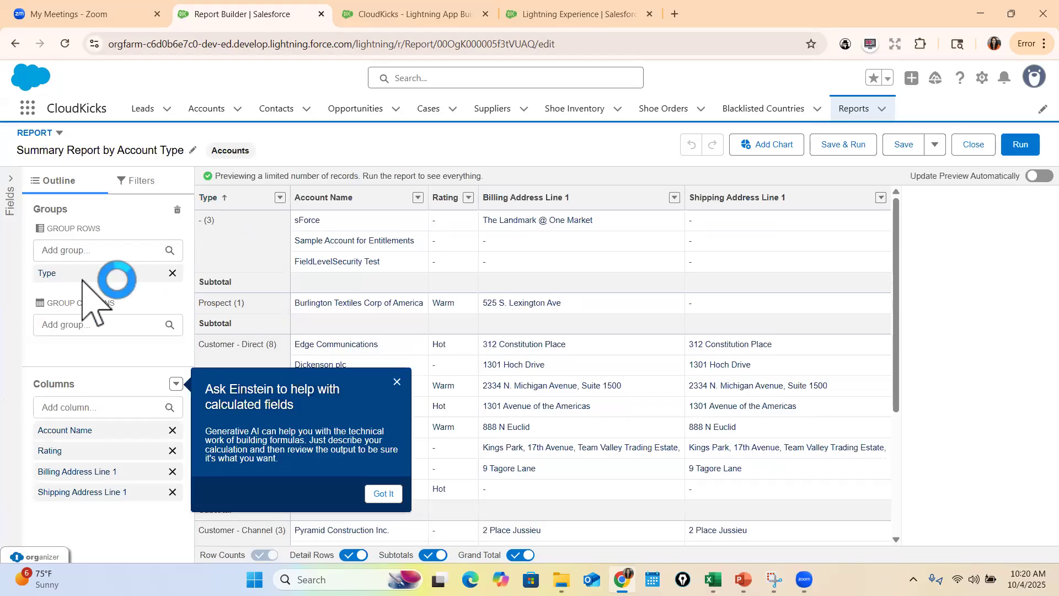
Remove the Type row grouping, refresh the preview, and add Type as a regular column
{"action": "left_click", "coordinate": [173, 273]}
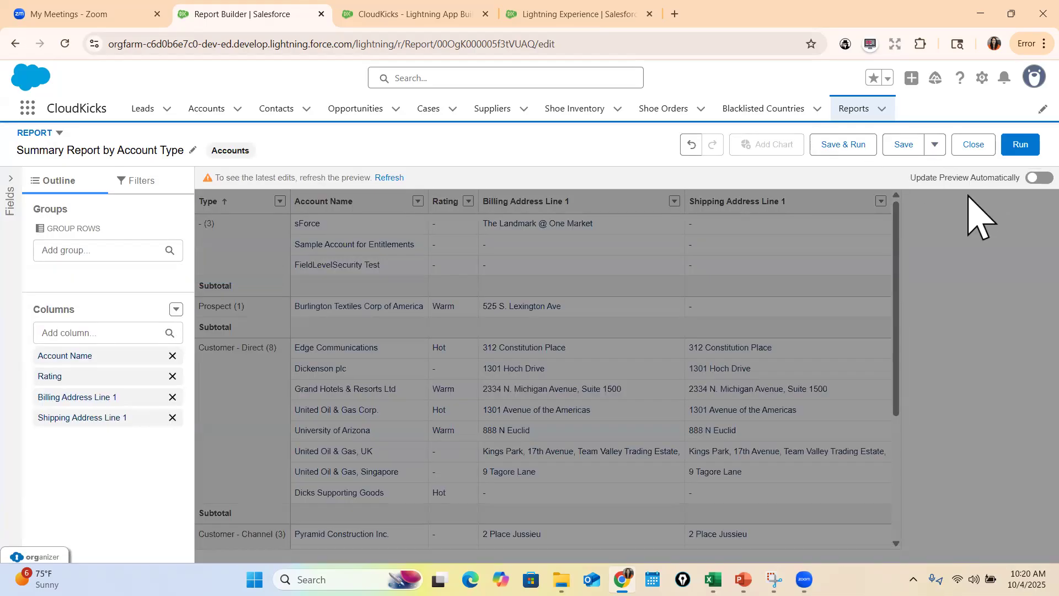
{"action": "left_click", "coordinate": [389, 177]}
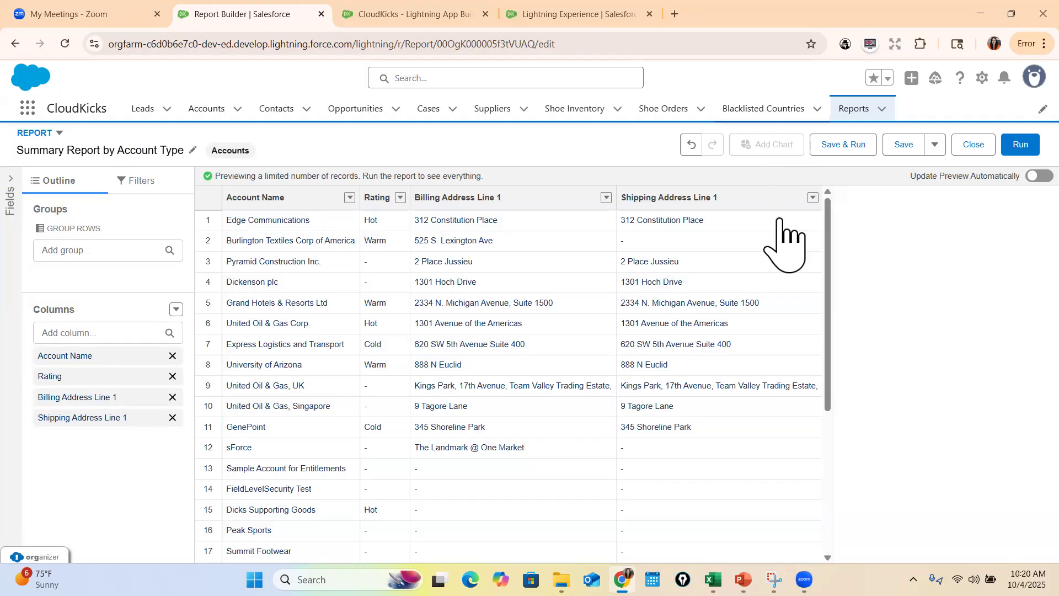
{"action": "left_click", "coordinate": [99, 333]}
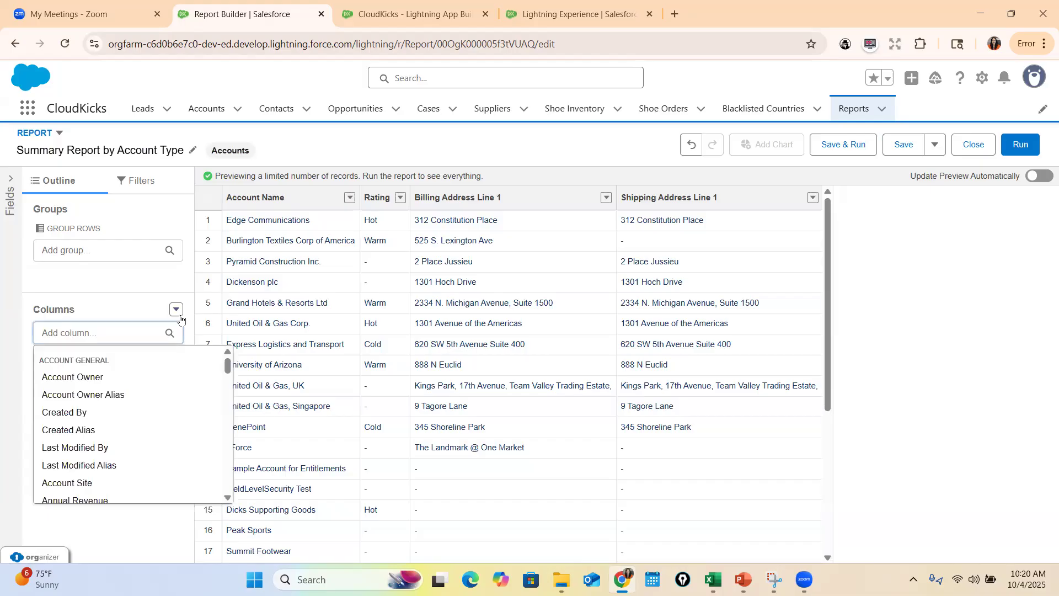
{"action": "type", "text": "type"}
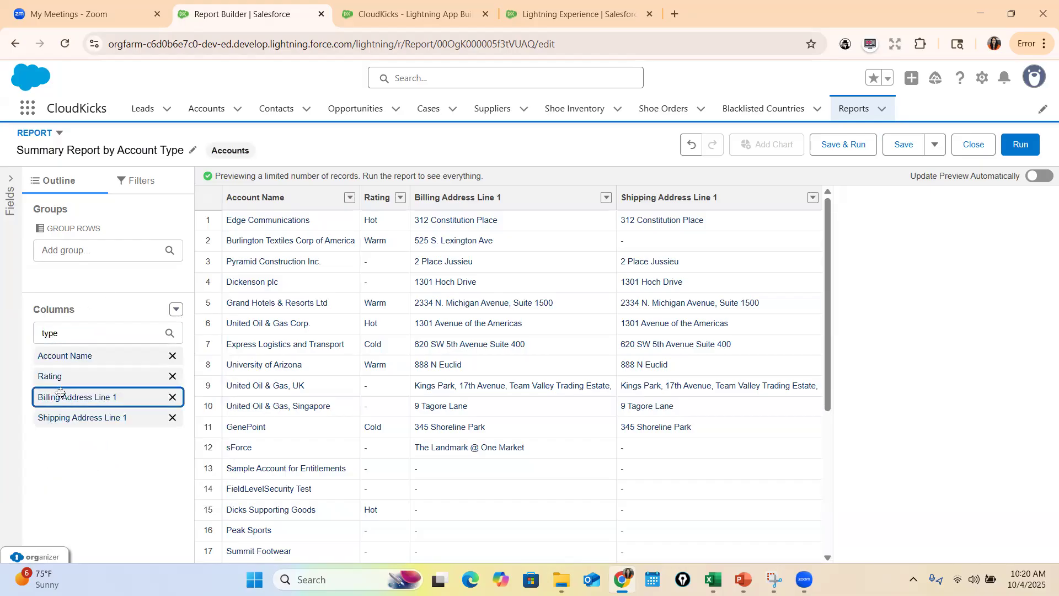
{"action": "left_click", "coordinate": [55, 380]}
Group the report's rows by Type, add a chart, and refresh the preview
{"action": "left_click", "coordinate": [100, 249]}
{"action": "type", "text": "type"}
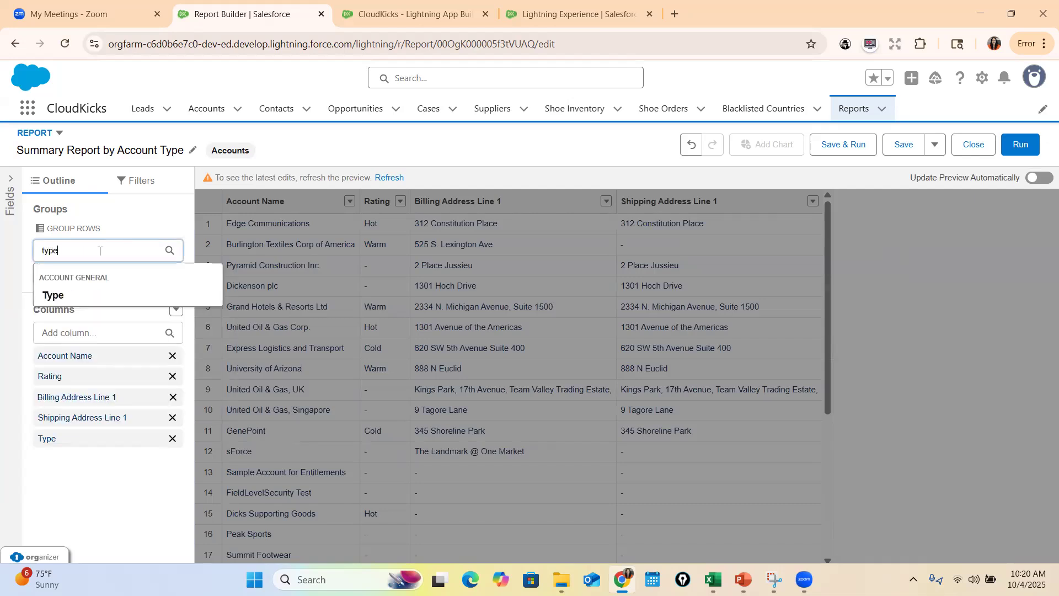
{"action": "left_click", "coordinate": [53, 293]}
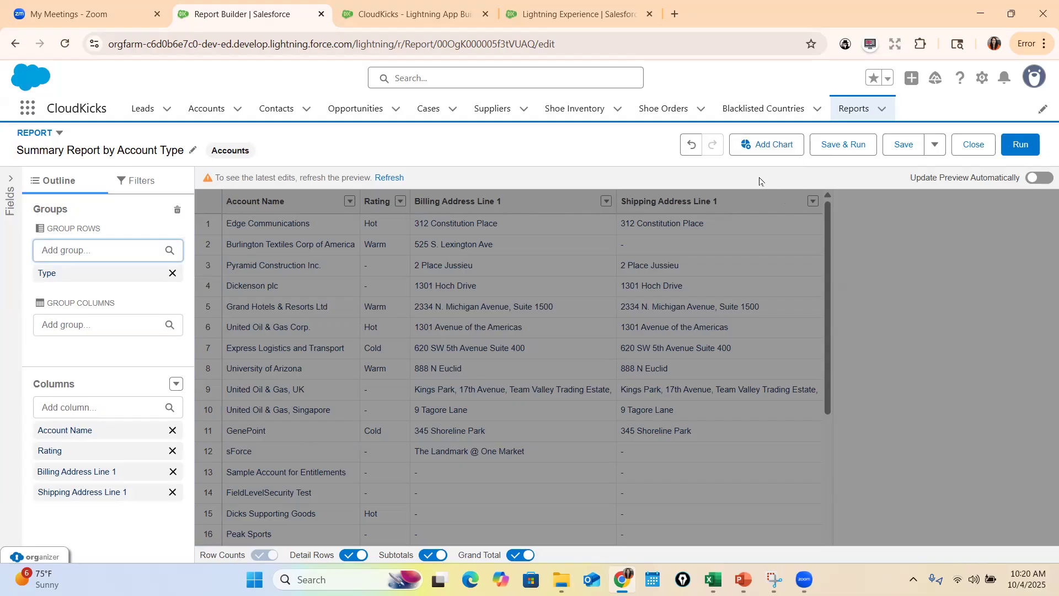
{"action": "left_click", "coordinate": [764, 151]}
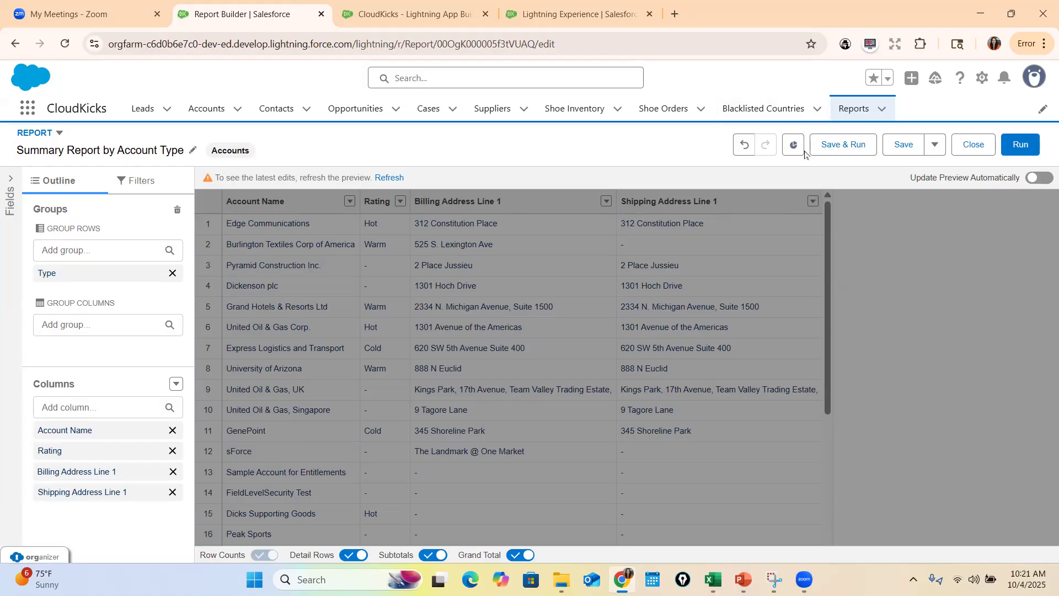
{"action": "left_click", "coordinate": [390, 178]}
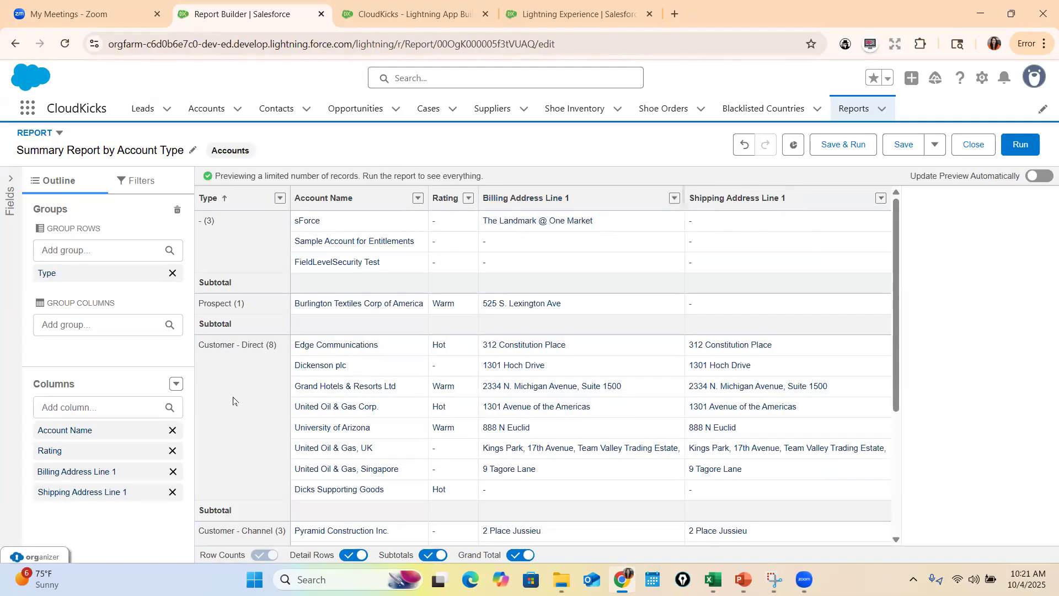
{"action": "scroll", "coordinate": [232, 265], "scroll_direction": "down", "scroll_amount": 4}
{"action": "scroll", "coordinate": [326, 350], "scroll_direction": "up", "scroll_amount": 2}
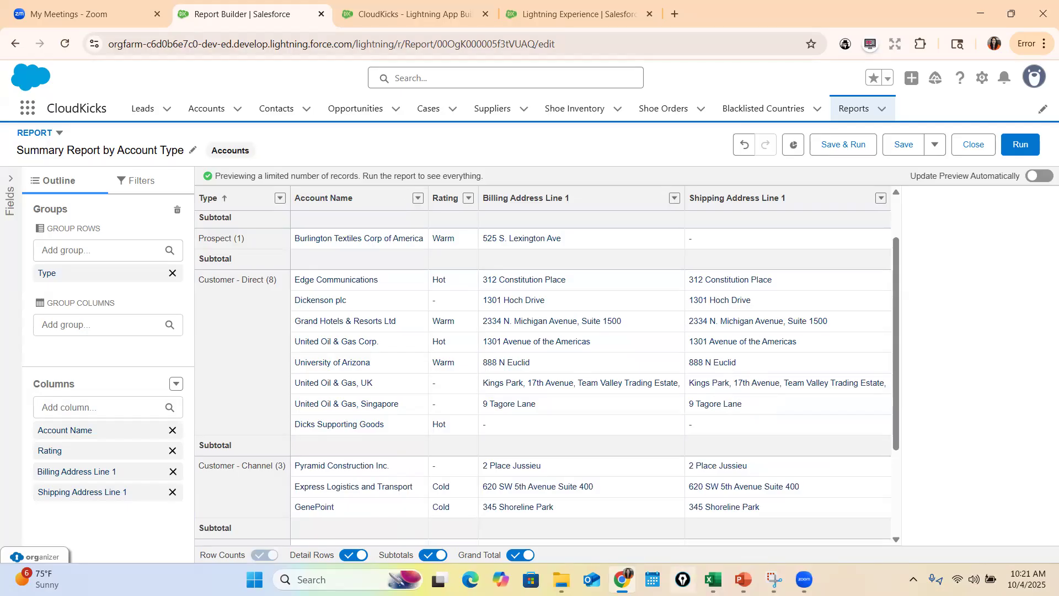
Open Notepad and replace the open note's text with "type"
{"action": "key", "text": "super+r"}
{"action": "type", "text": "notepad"}
{"action": "key", "text": "Return"}
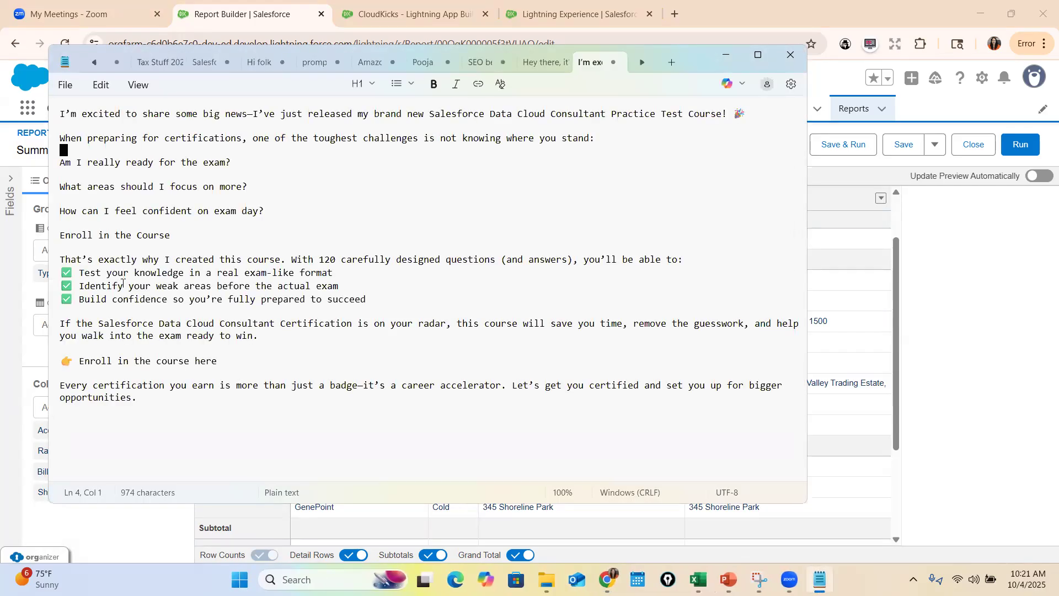
{"action": "key", "text": "ctrl+a"}
{"action": "key", "text": "BackSpace"}
{"action": "type", "text": "type"}
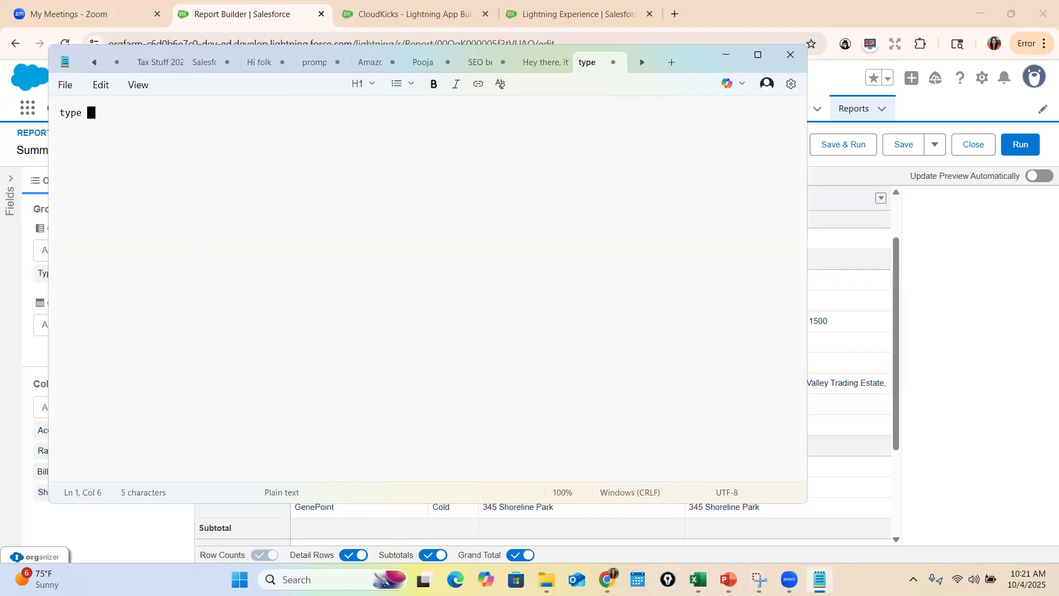
Add a "Rating" heading above and to the right of "type" in the note, and enter 1 beside "type"
{"action": "key", "text": "Left"}
{"action": "key", "text": "Left"}
{"action": "key", "text": "Left"}
{"action": "key", "text": "Left"}
{"action": "key", "text": "Left"}
{"action": "key", "text": "Return"}
{"action": "key", "text": "Up"}
{"action": "type", "text": "Rating"}
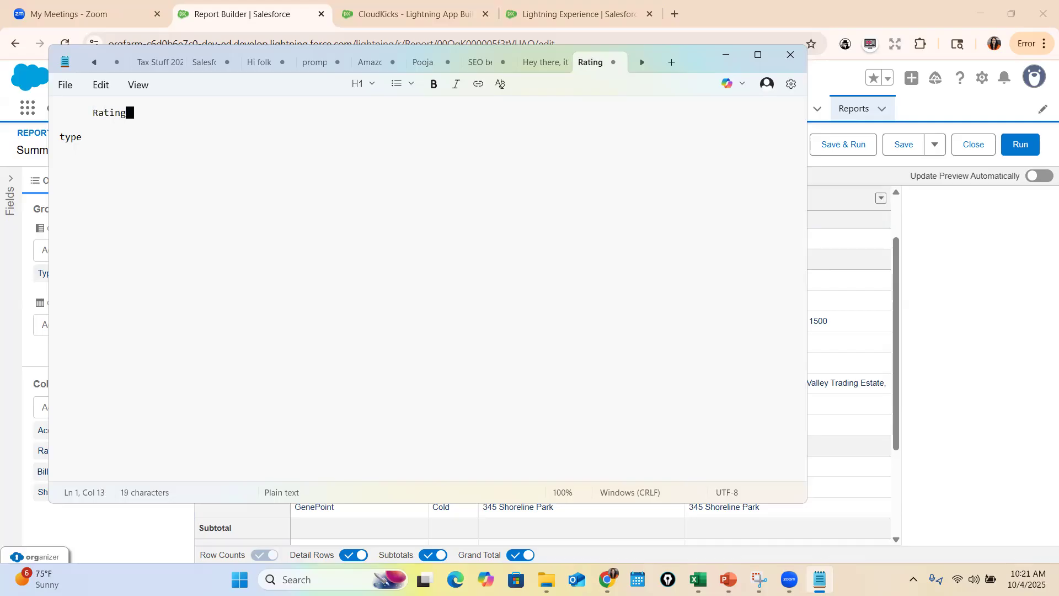
{"action": "key", "text": "Right"}
{"action": "key", "text": "Down"}
{"action": "key", "text": "End"}
{"action": "type", "text": "1"}
Add the column labels Hot, Cold and Warm on the line under the Rating heading
{"action": "key", "text": "Up"}
{"action": "key", "text": "Up"}
{"action": "key", "text": "Down"}
{"action": "key", "text": "Tab"}
{"action": "type", "text": "Hot   Cold War"}
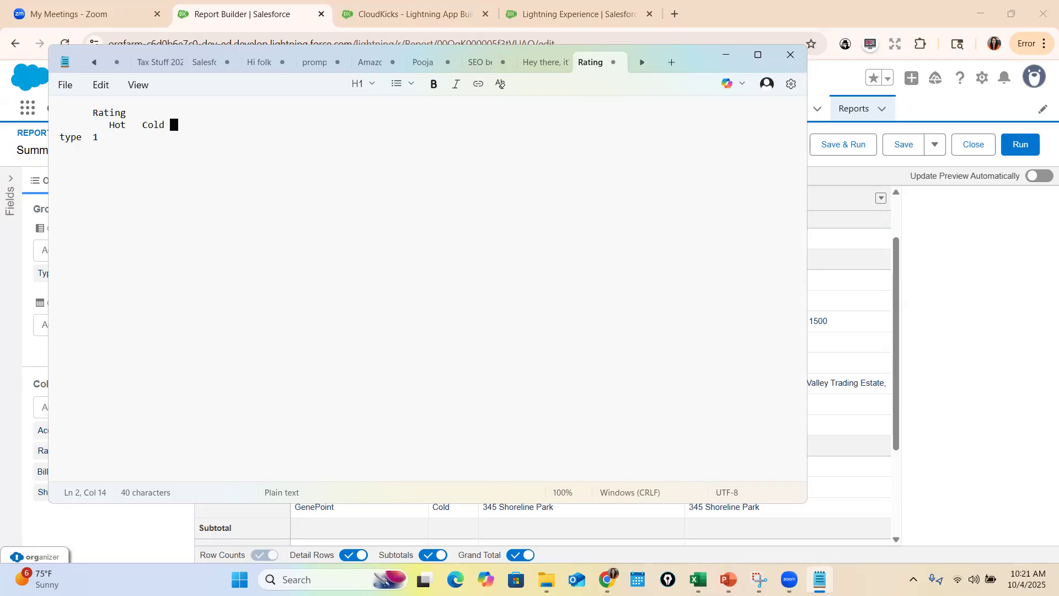
{"action": "type", "text": "m"}
Replace the "type" line with three row labels: CD, Pro and Chan
{"action": "key", "text": "Left"}
{"action": "key", "text": "Left"}
{"action": "key", "text": "Down"}
{"action": "key", "text": "Left"}
{"action": "key", "text": "Left"}
{"action": "key", "text": "Left"}
{"action": "key", "text": "Left"}
{"action": "key", "text": "Left"}
{"action": "key", "text": "Left"}
{"action": "key", "text": "Left"}
{"action": "key", "text": "Left"}
{"action": "key", "text": "Left"}
{"action": "key", "text": "Left"}
{"action": "key", "text": "Left"}
{"action": "key", "text": "Left"}
{"action": "key", "text": "Left"}
{"action": "key", "text": "Left"}
{"action": "key", "text": "Left"}
{"action": "key", "text": "BackSpace"}
{"action": "key", "text": "BackSpace"}
{"action": "key", "text": "BackSpace"}
{"action": "key", "text": "BackSpace"}
{"action": "key", "text": "BackSpace"}
{"action": "key", "text": "BackSpace"}
{"action": "key", "text": "BackSpace"}
{"action": "type", "text": "cD"}
{"action": "key", "text": "Return"}
{"action": "type", "text": "Pr"}
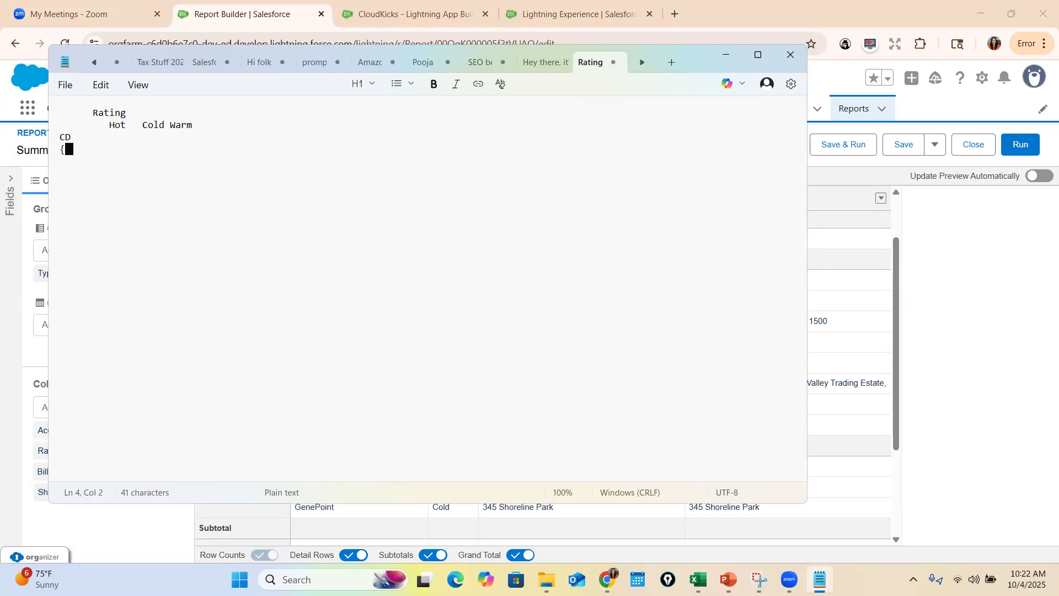
{"action": "type", "text": "o"}
{"action": "key", "text": "Return"}
{"action": "type", "text": "Chan"}
Enter 1 for CD and 0 for Pro under Hot, 2 for CD under Cold, and return to the report in Chrome
{"action": "key", "text": "Up"}
{"action": "key", "text": "Up"}
{"action": "type", "text": "1"}
{"action": "key", "text": "Down"}
{"action": "type", "text": "0"}
{"action": "key", "text": "Down"}
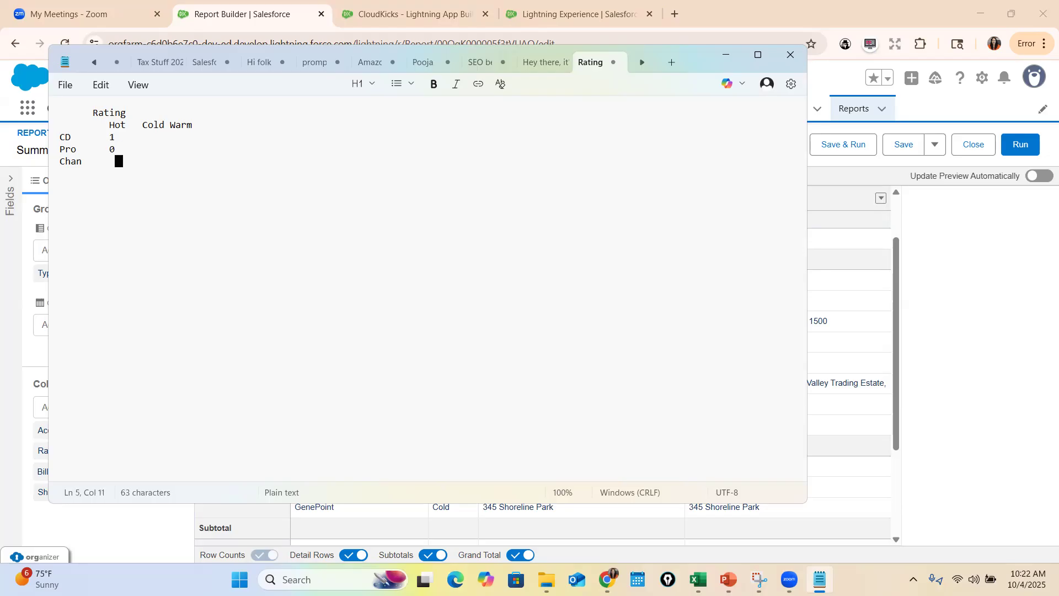
{"action": "key", "text": "Up"}
{"action": "key", "text": "Up"}
{"action": "key", "text": "Left"}
{"action": "key", "text": "Left"}
{"action": "type", "text": "2"}
{"action": "left_click_drag", "start_coordinate": [57, 137], "coordinate": [118, 186]}
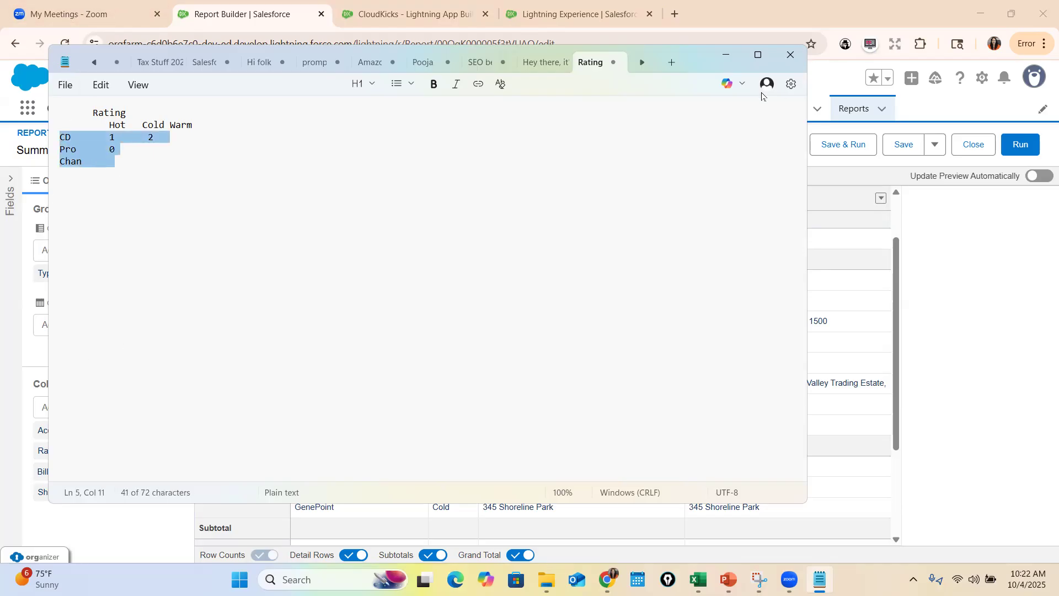
{"action": "left_click", "coordinate": [726, 54]}
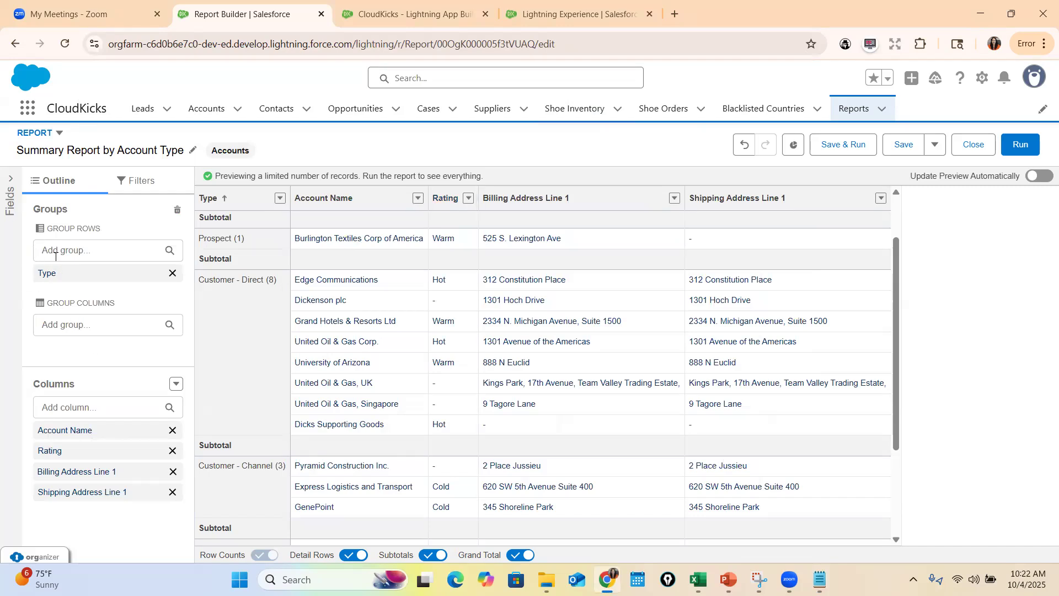
Group the report's columns by Rating and refresh the preview
{"action": "left_click", "coordinate": [61, 324]}
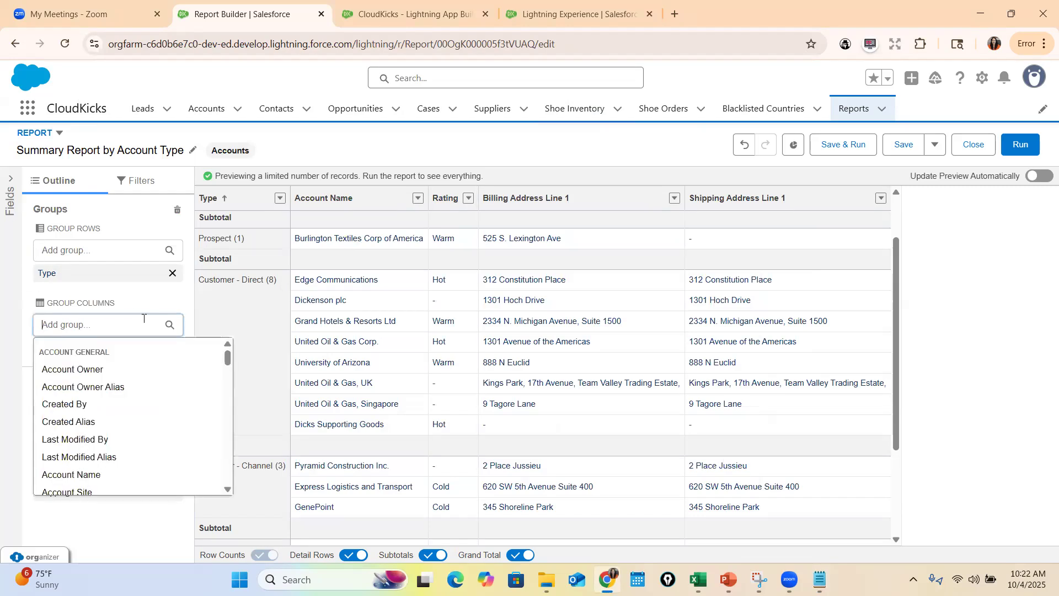
{"action": "type", "text": "Rating"}
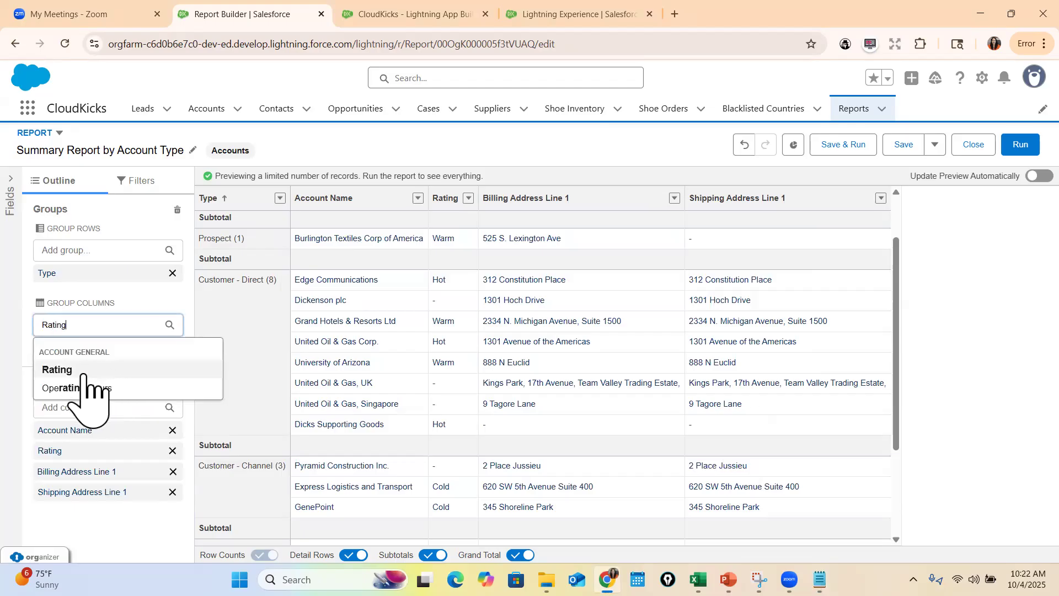
{"action": "left_click", "coordinate": [83, 373]}
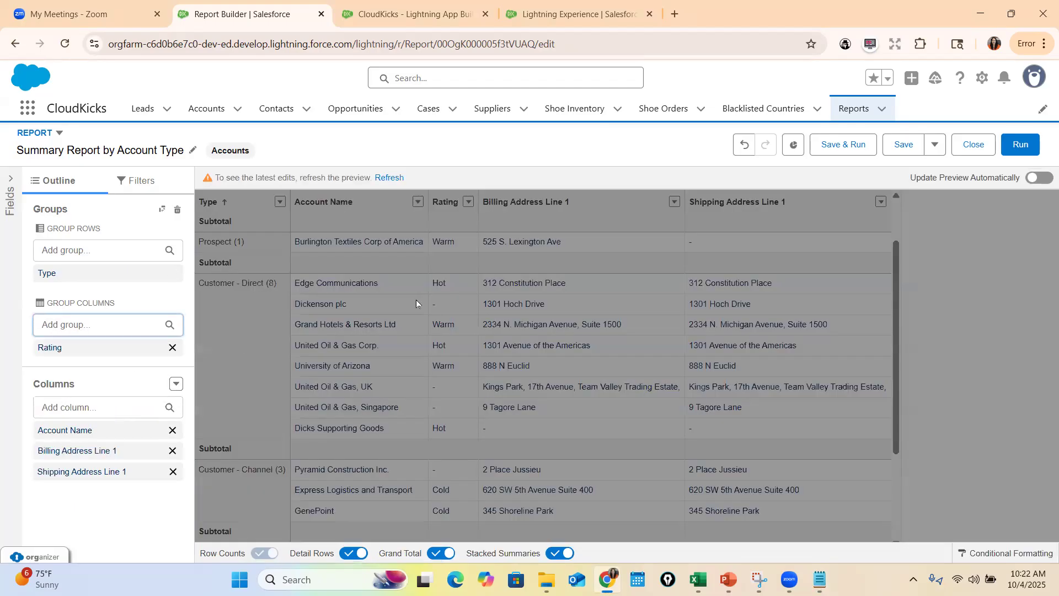
{"action": "left_click", "coordinate": [390, 178]}
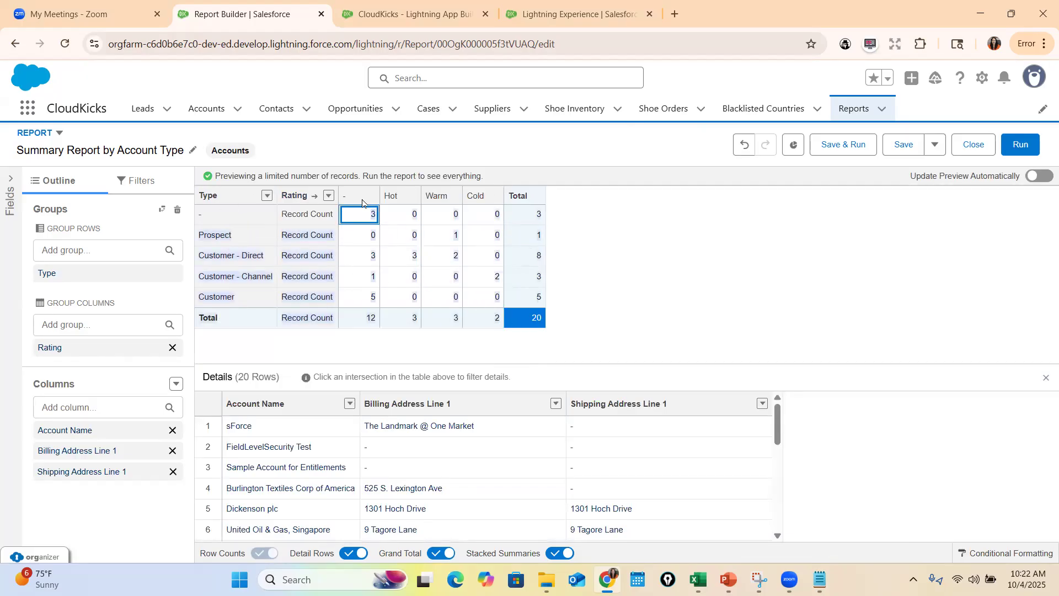
Show the detail rows for the blank Type and blank Rating cell, and those for Customer - Direct and Hot
{"action": "left_click", "coordinate": [373, 221]}
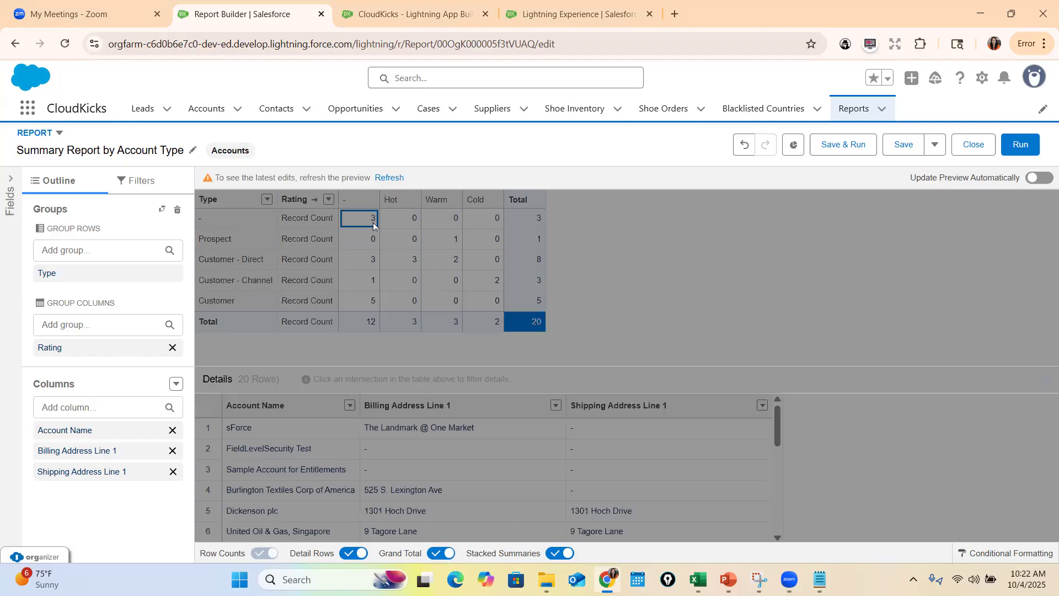
{"action": "scroll", "coordinate": [458, 505], "scroll_direction": "down", "scroll_amount": 2}
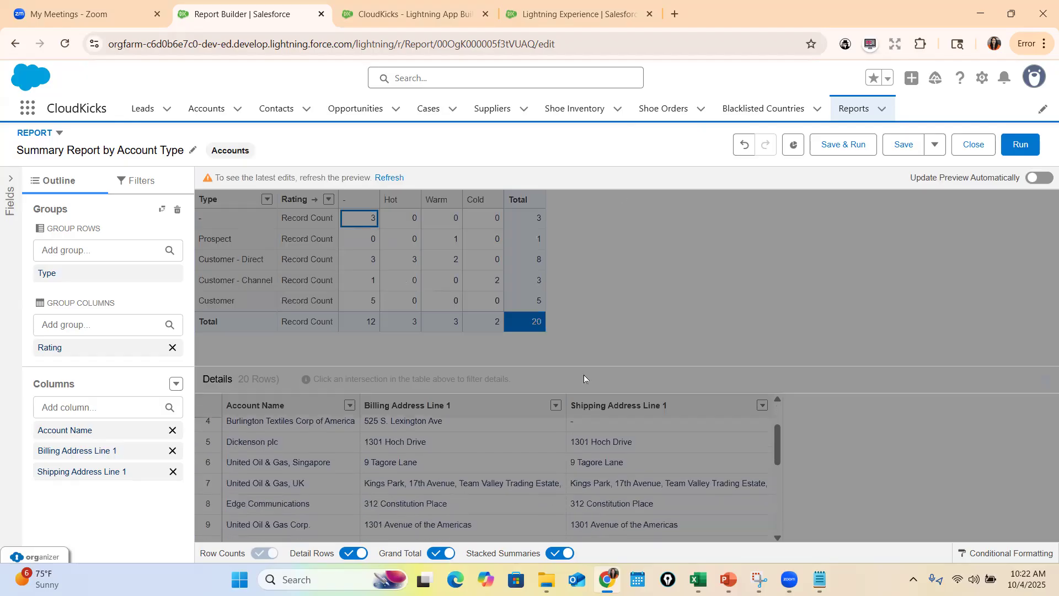
{"action": "left_click", "coordinate": [390, 178]}
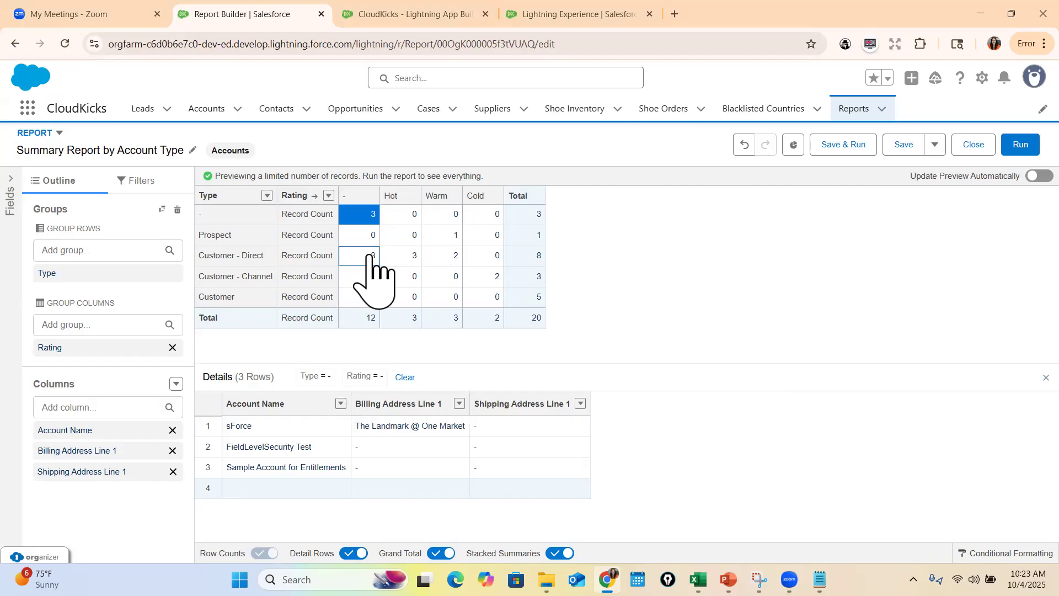
{"action": "left_click", "coordinate": [402, 257]}
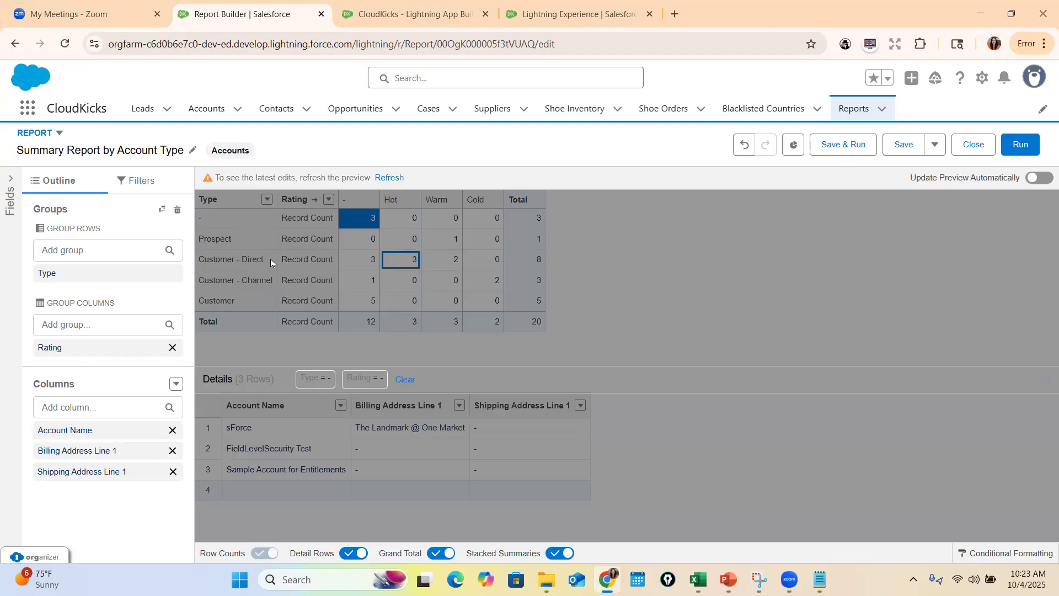
{"action": "left_click", "coordinate": [390, 177]}
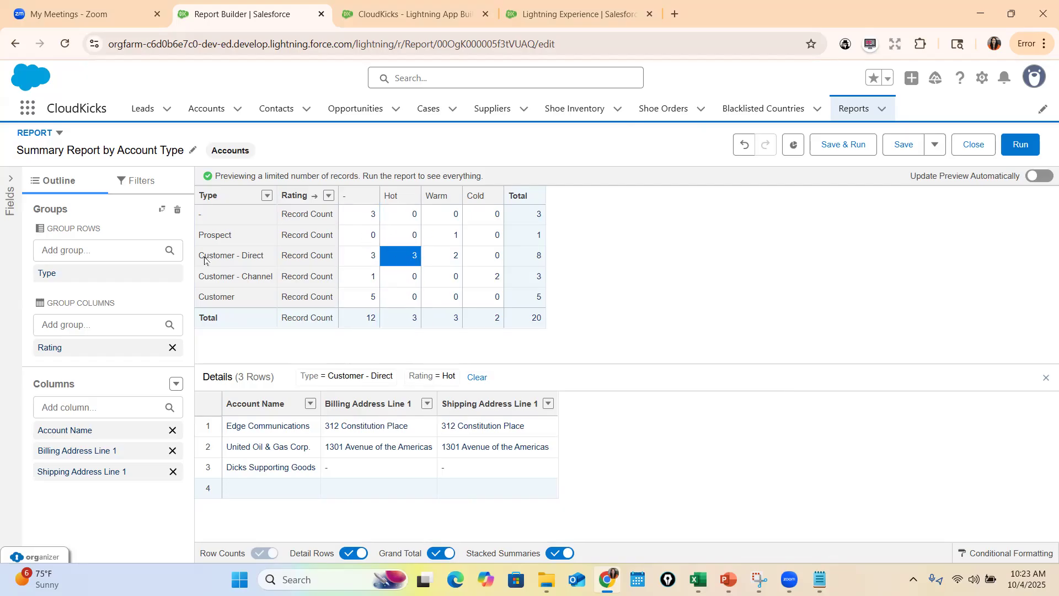
Show the detail rows for accounts with Type Customer - Direct and Rating Warm
{"action": "left_click", "coordinate": [446, 259]}
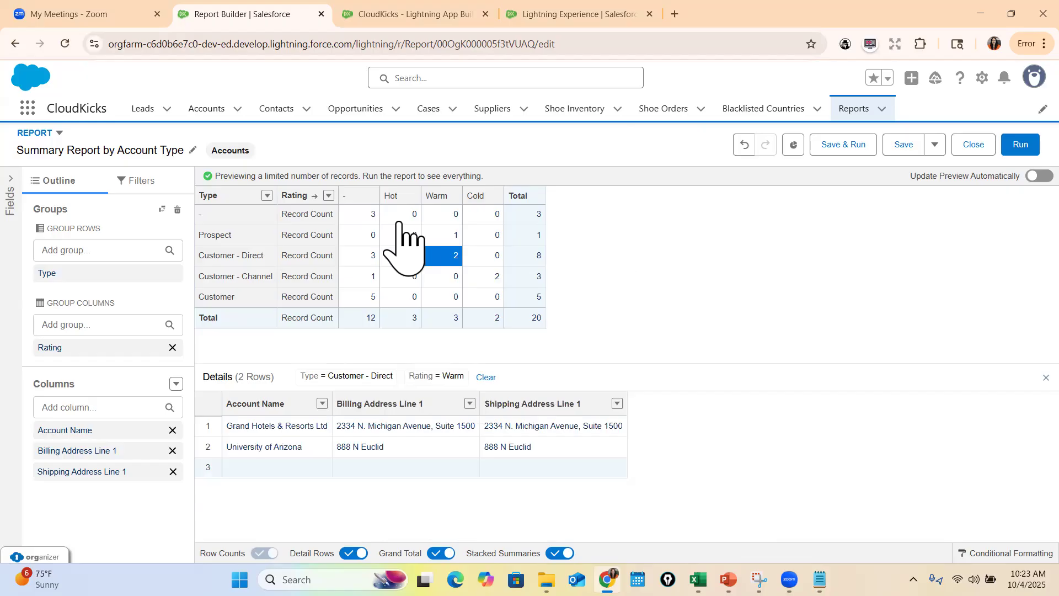
Save a copy of the report as "Matrix Report (Account type and rating)" in the Public Reports folder and dismiss the notices
{"action": "left_click", "coordinate": [935, 144]}
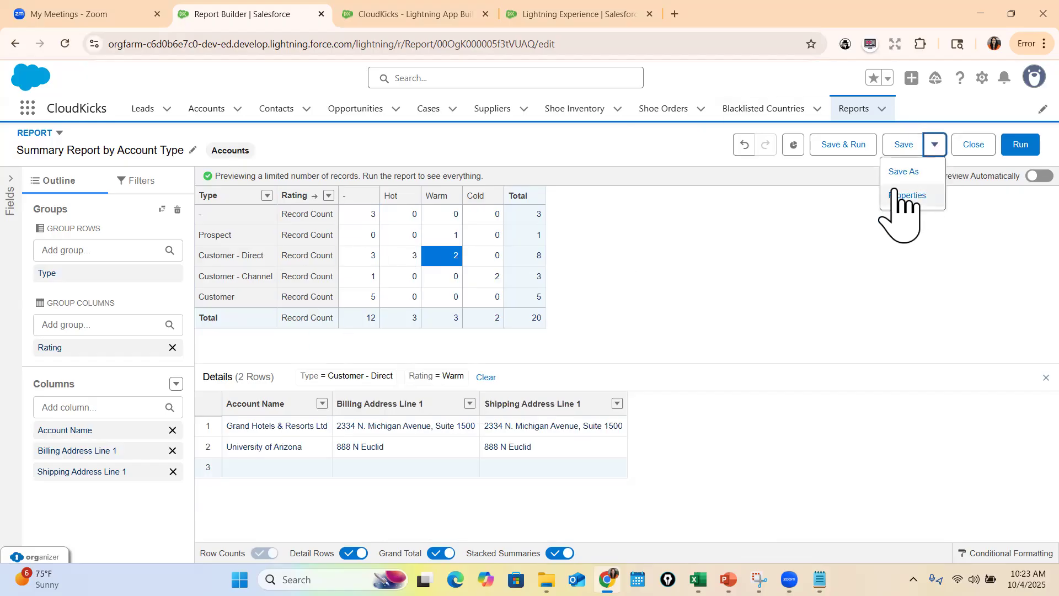
{"action": "left_click", "coordinate": [902, 171]}
{"action": "triple_click", "coordinate": [313, 244]}
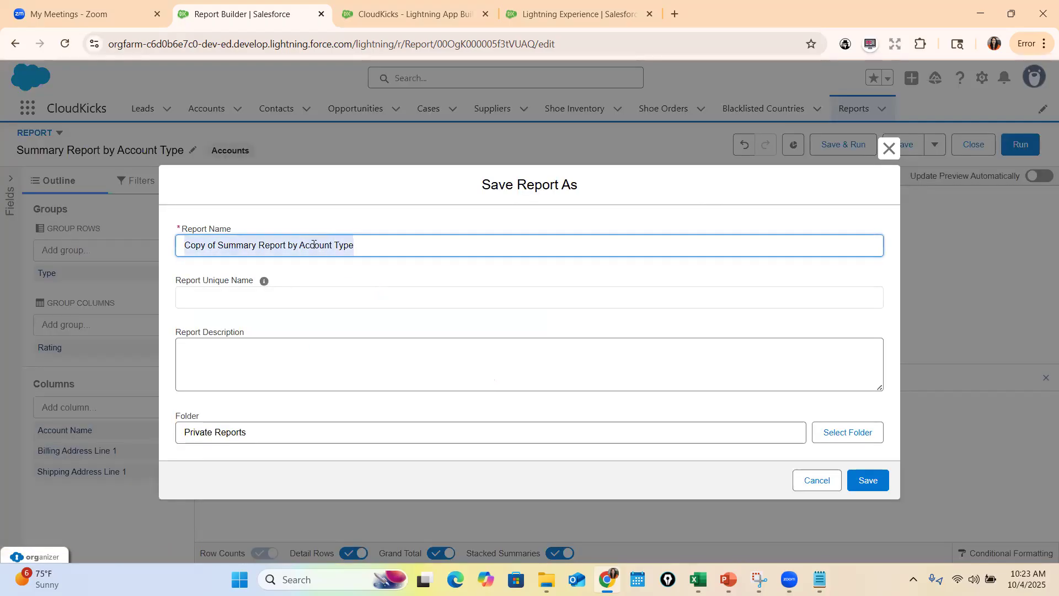
{"action": "type", "text": "Matrix"}
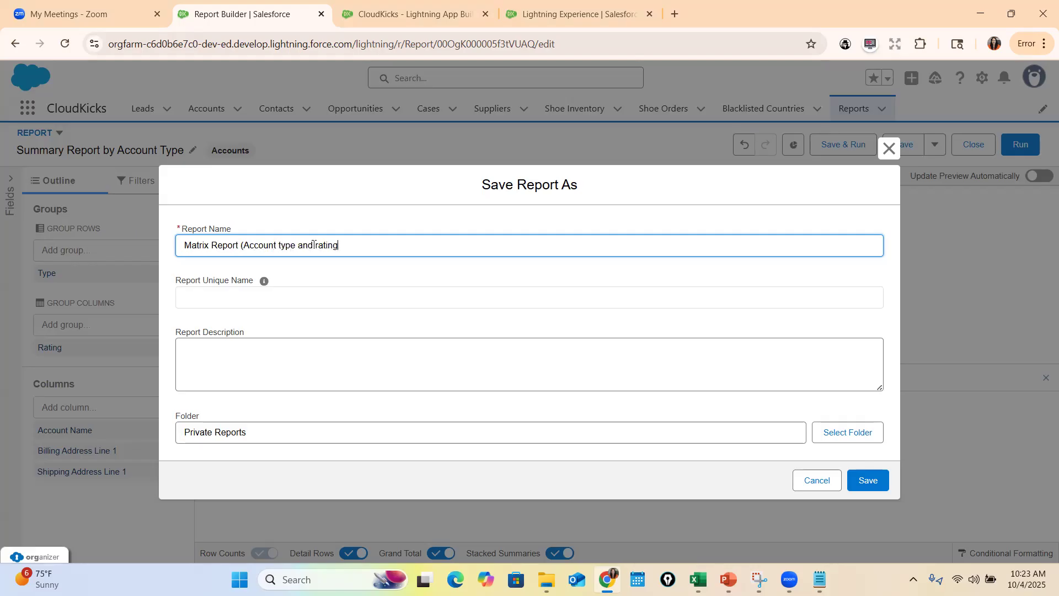
{"action": "left_click", "coordinate": [848, 432]}
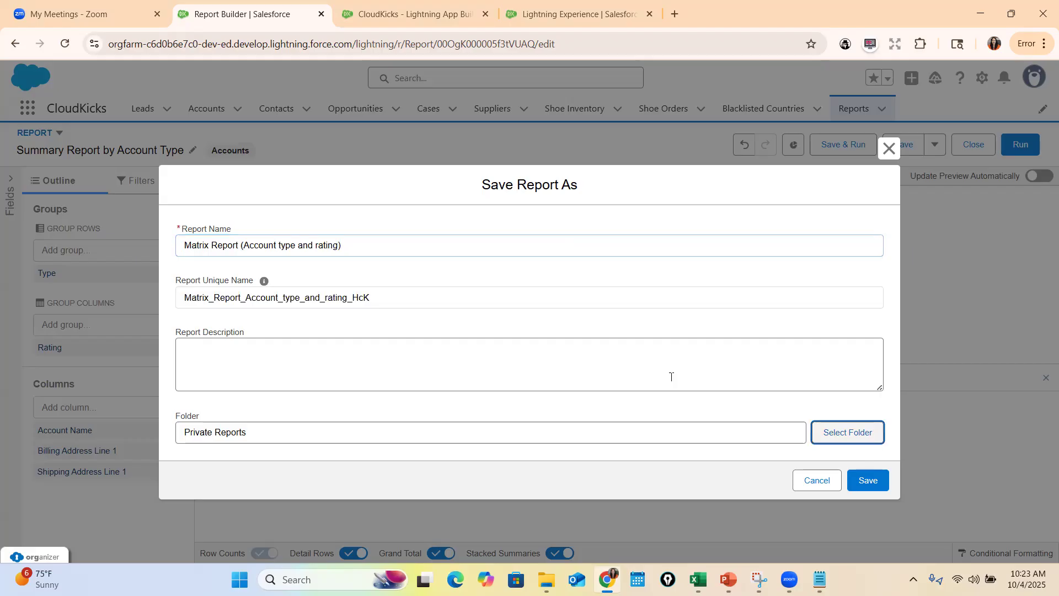
{"action": "left_click", "coordinate": [348, 326]}
{"action": "left_click", "coordinate": [703, 489]}
{"action": "left_click", "coordinate": [865, 482]}
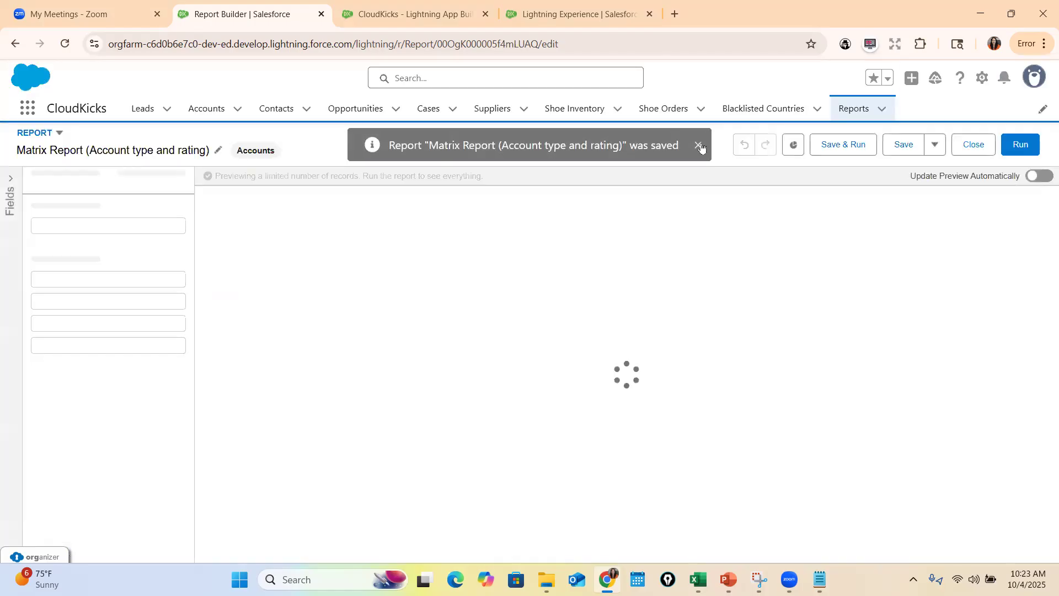
{"action": "left_click", "coordinate": [698, 145]}
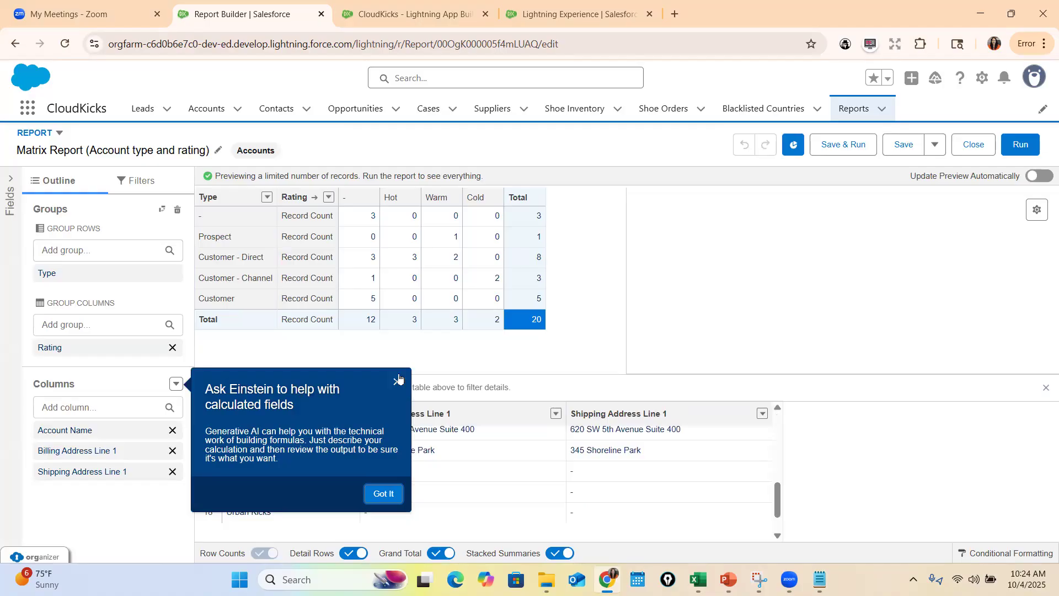
{"action": "left_click", "coordinate": [393, 492]}
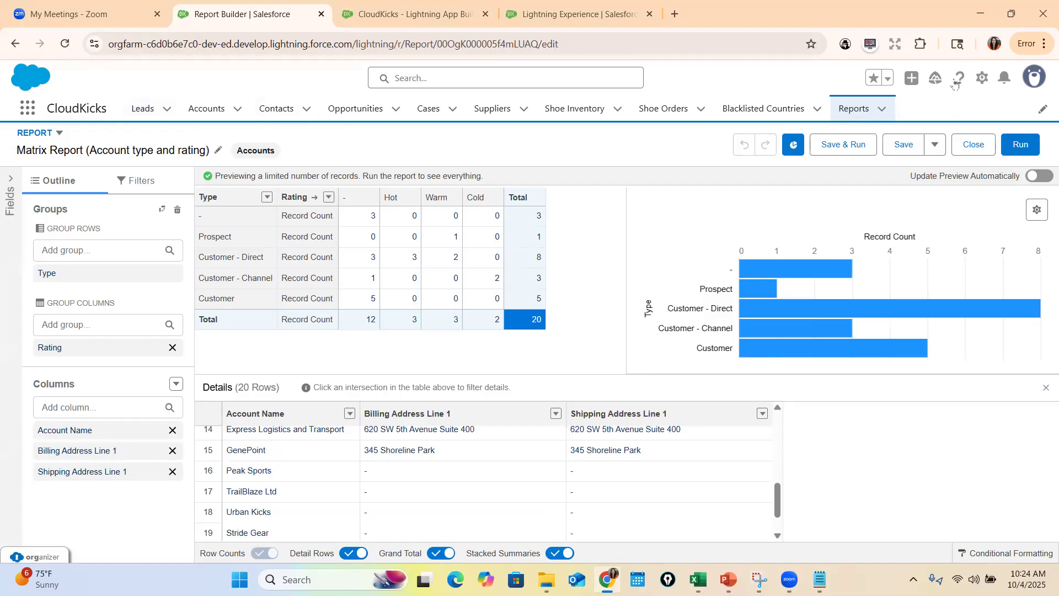
Find the Users list in Setup and log in as the user with the Inventory Manager role
{"action": "left_click", "coordinate": [984, 83]}
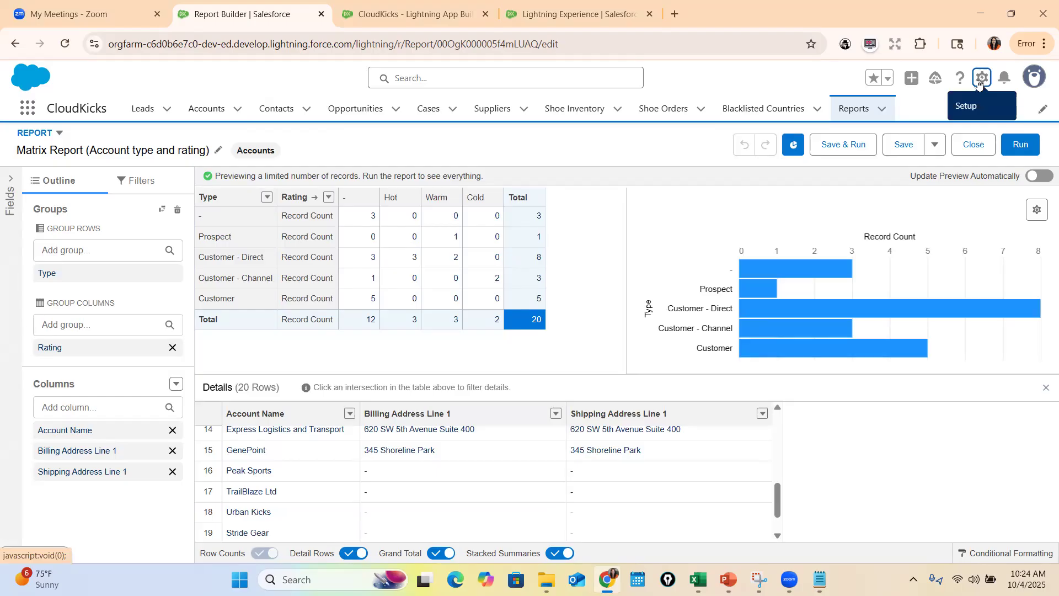
{"action": "left_click", "coordinate": [980, 83]}
{"action": "left_click", "coordinate": [933, 134]}
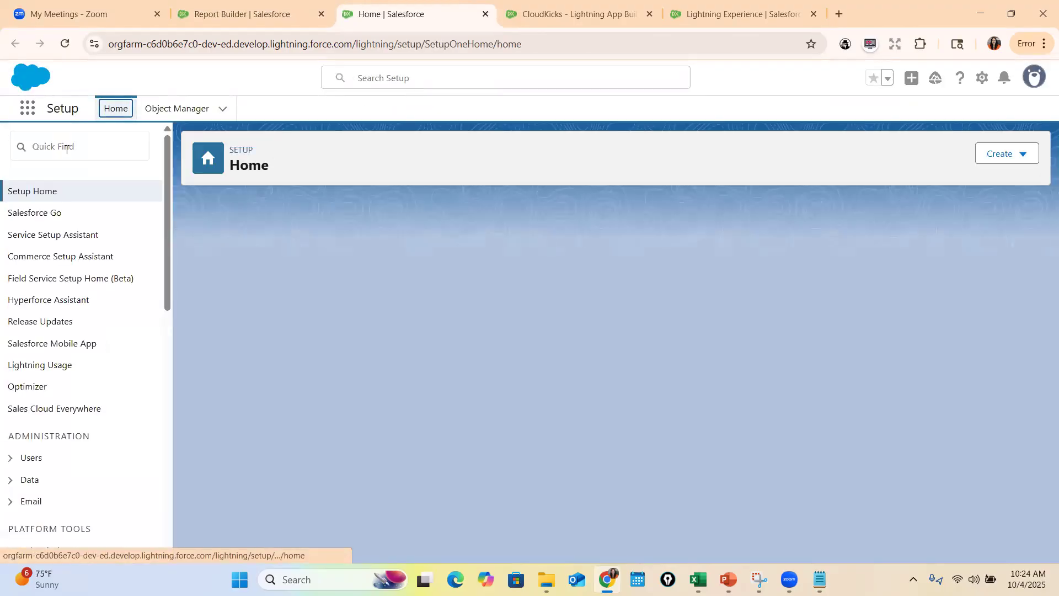
{"action": "left_click", "coordinate": [66, 149]}
{"action": "type", "text": "user"}
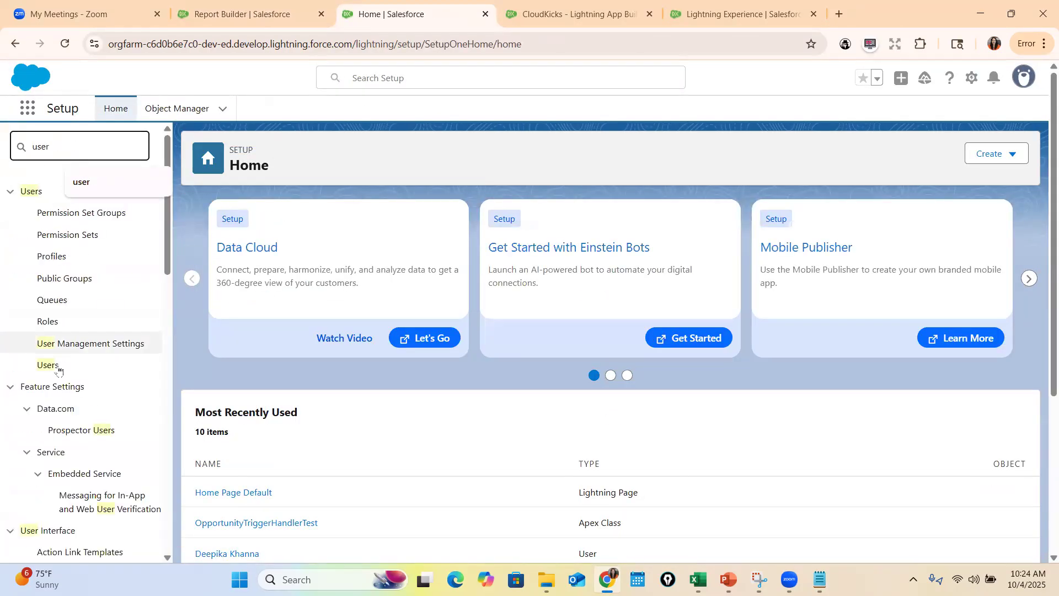
{"action": "left_click", "coordinate": [51, 365]}
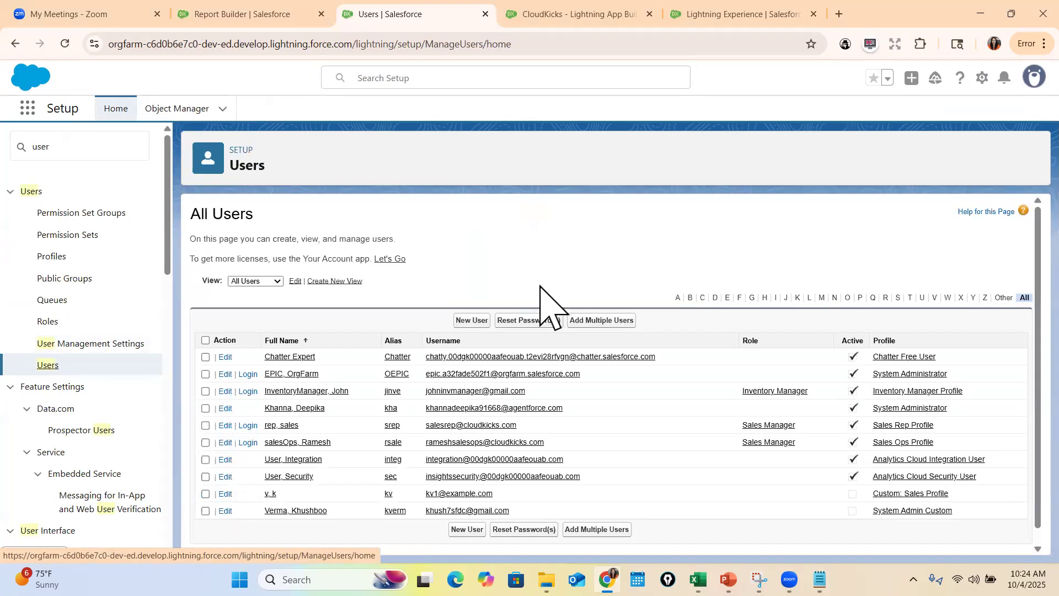
{"action": "left_click", "coordinate": [248, 391]}
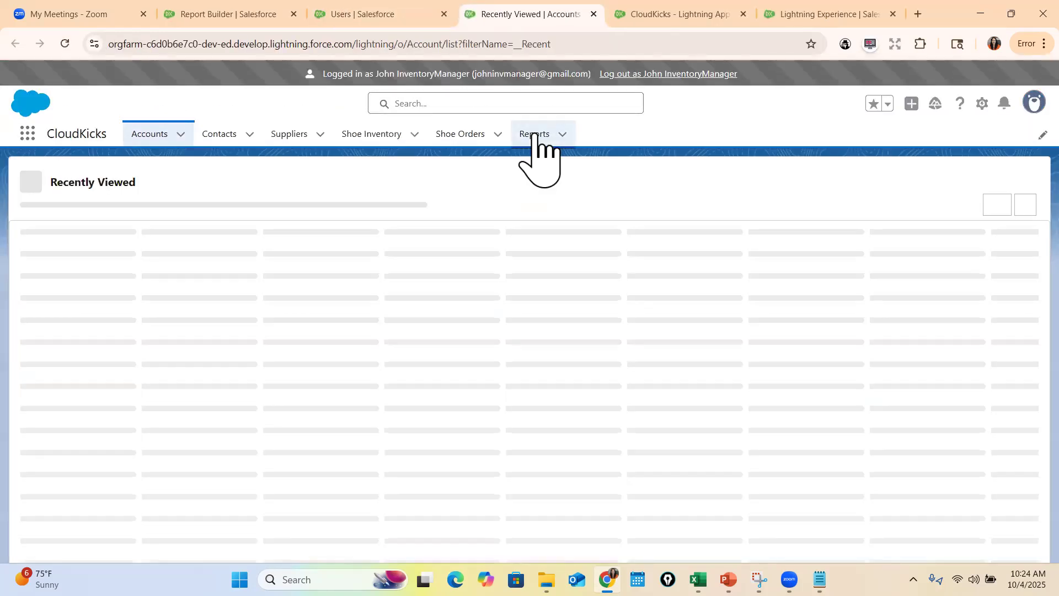
Check the Public Reports and Private Reports lists available to the inventory manager, closing the Go Mobile prompt
{"action": "left_click", "coordinate": [534, 136]}
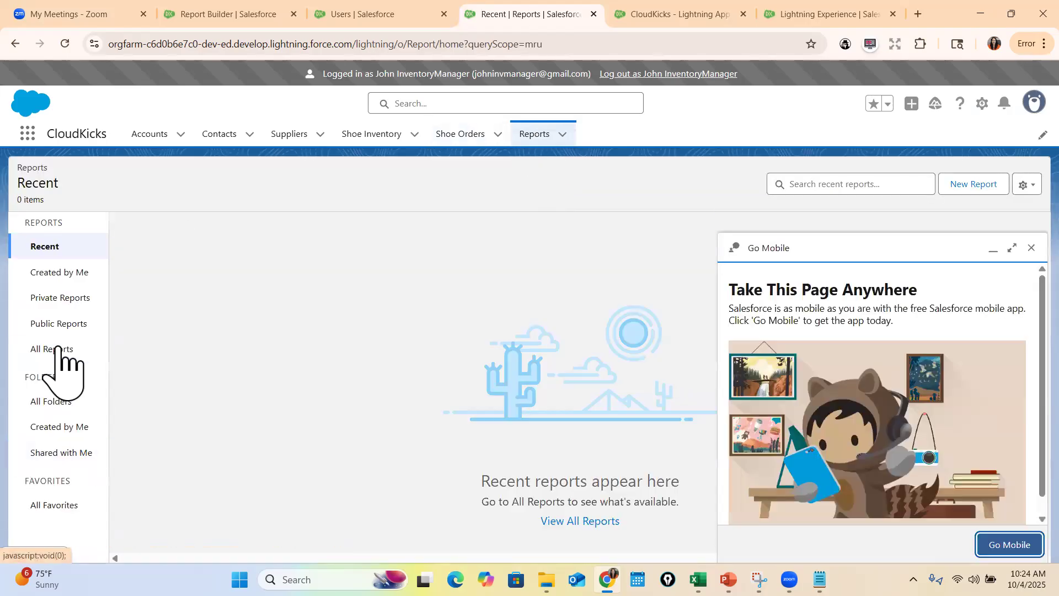
{"action": "left_click", "coordinate": [56, 325]}
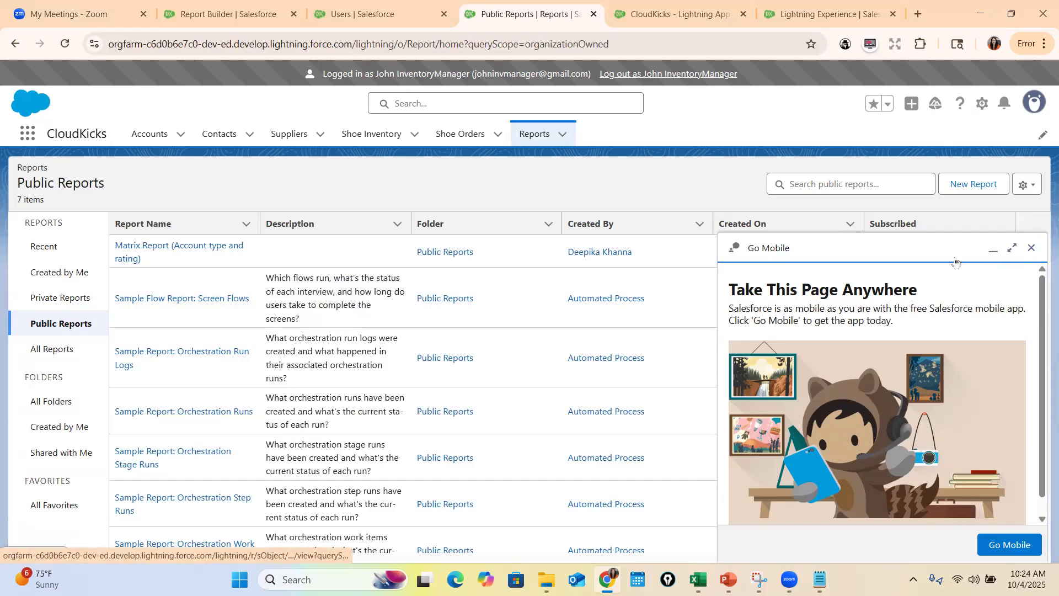
{"action": "left_click", "coordinate": [1031, 247]}
{"action": "left_click", "coordinate": [38, 294]}
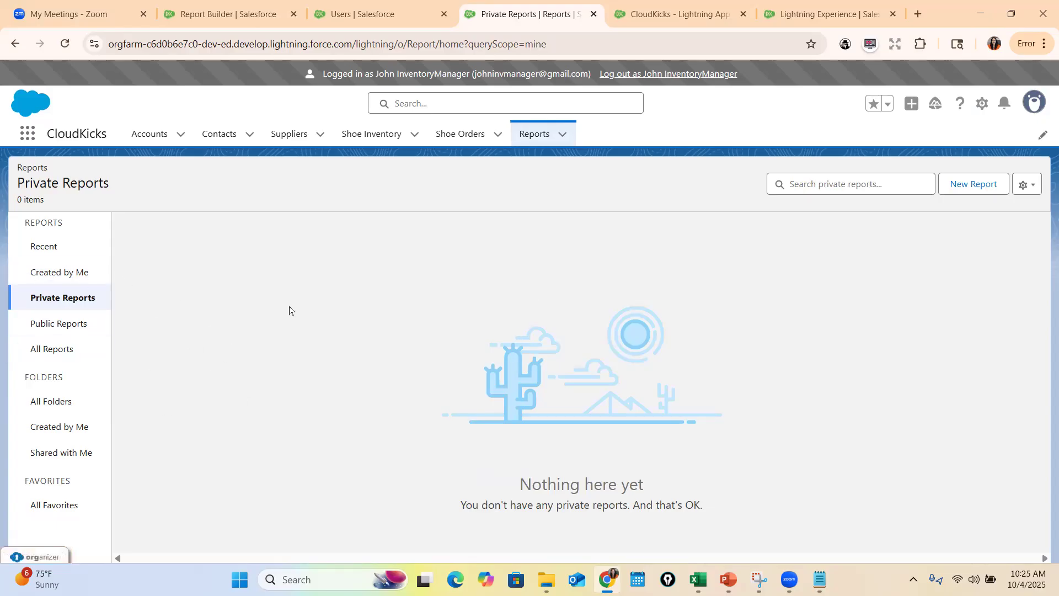
{"action": "left_click", "coordinate": [58, 319]}
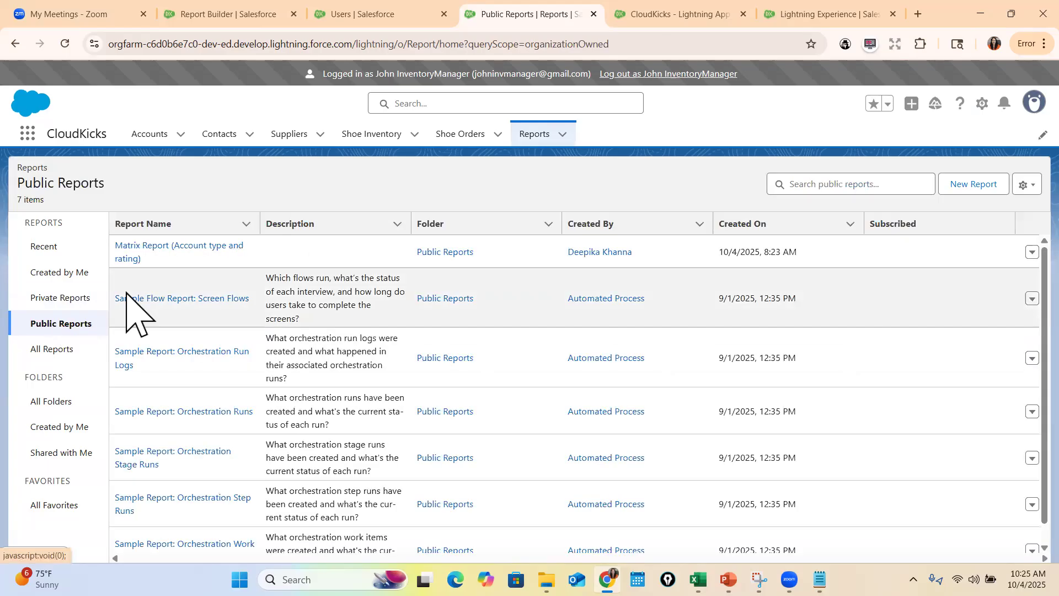
Open the public Matrix Report (Account type and rating) and look through its account detail rows
{"action": "left_click", "coordinate": [158, 248]}
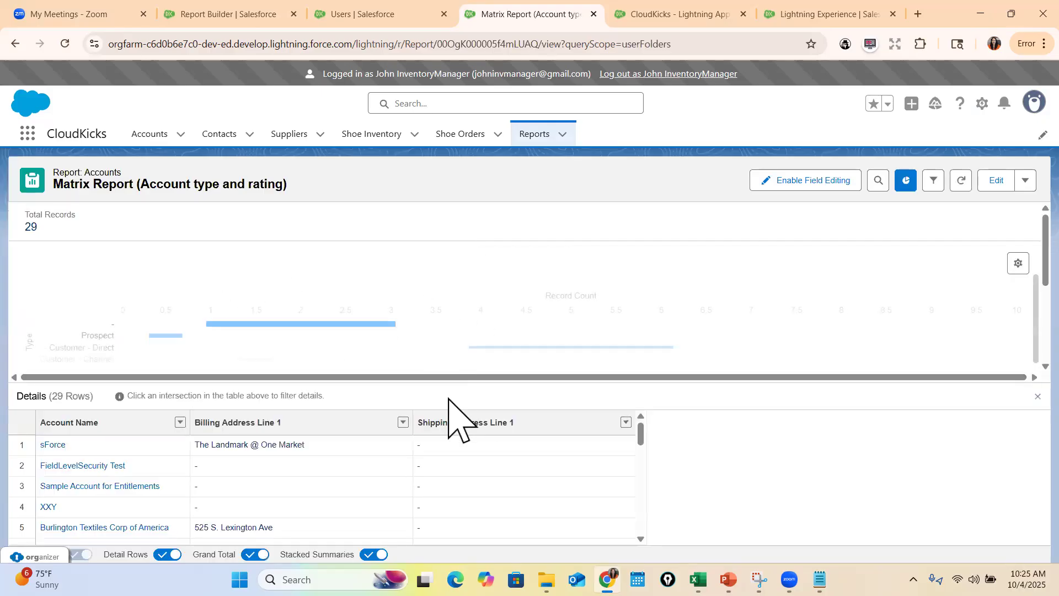
{"action": "scroll", "coordinate": [123, 496], "scroll_direction": "down", "scroll_amount": 3}
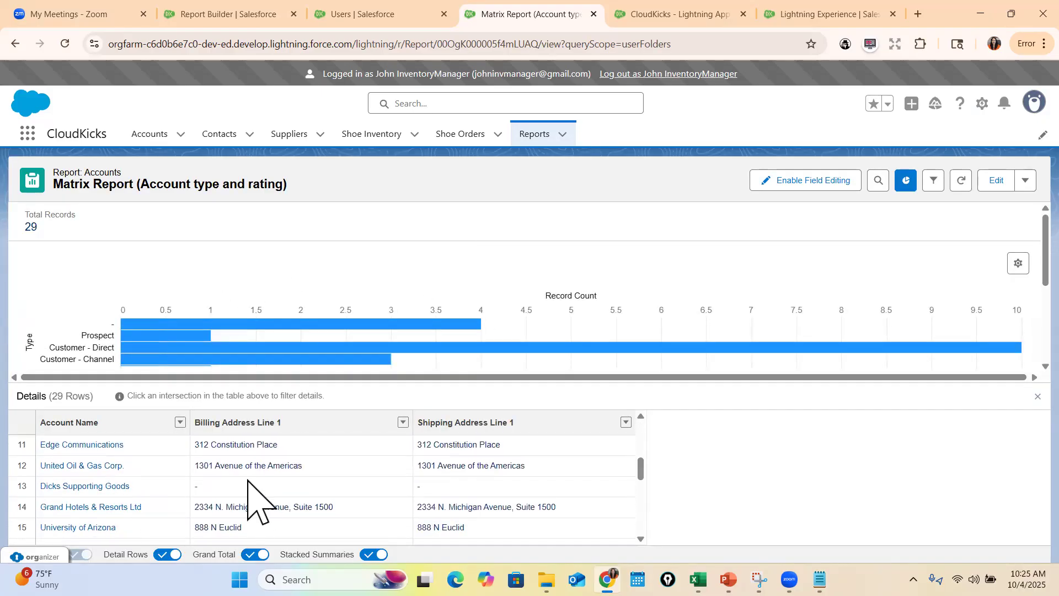
{"action": "scroll", "coordinate": [338, 485], "scroll_direction": "down", "scroll_amount": 2}
{"action": "scroll", "coordinate": [350, 480], "scroll_direction": "up", "scroll_amount": 5}
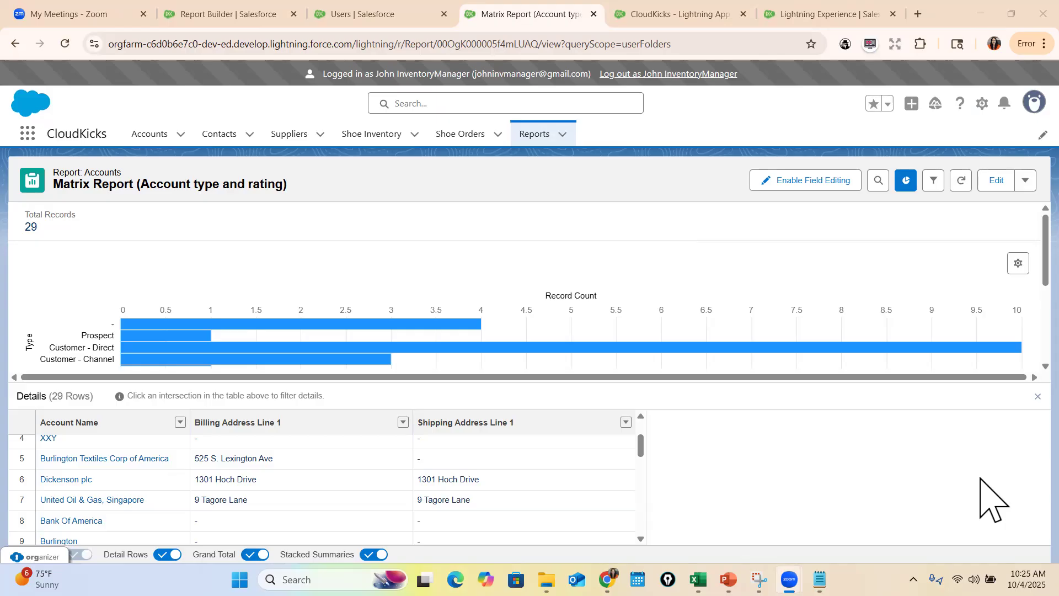
Log out of the inventory manager session, log back in at login.salesforce.com with the prefilled administrator credentials, and decline saving the login info
{"action": "left_click", "coordinate": [701, 74]}
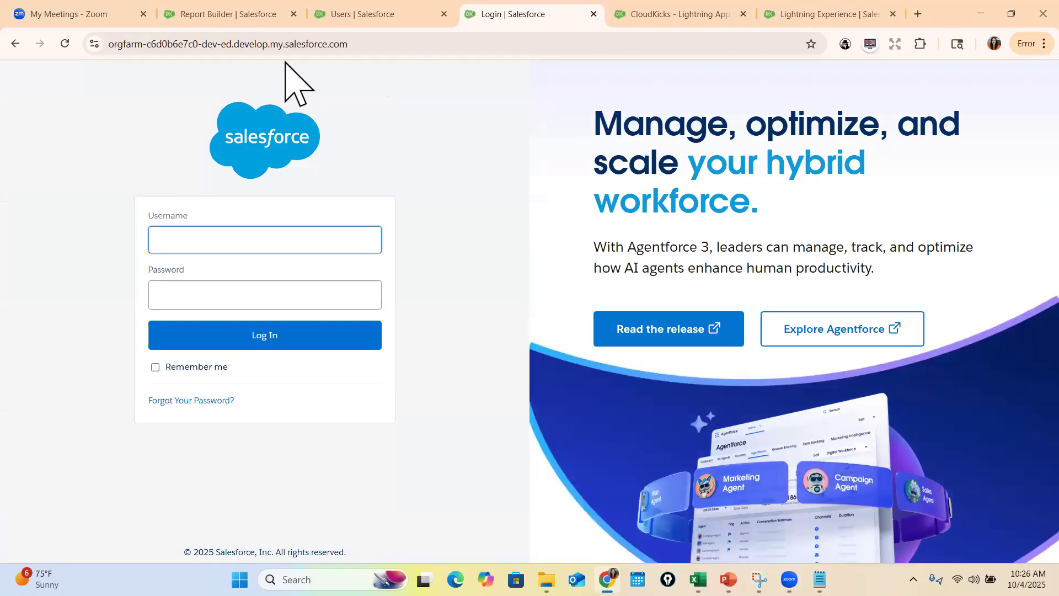
{"action": "left_click", "coordinate": [287, 44]}
{"action": "type", "text": "login"}
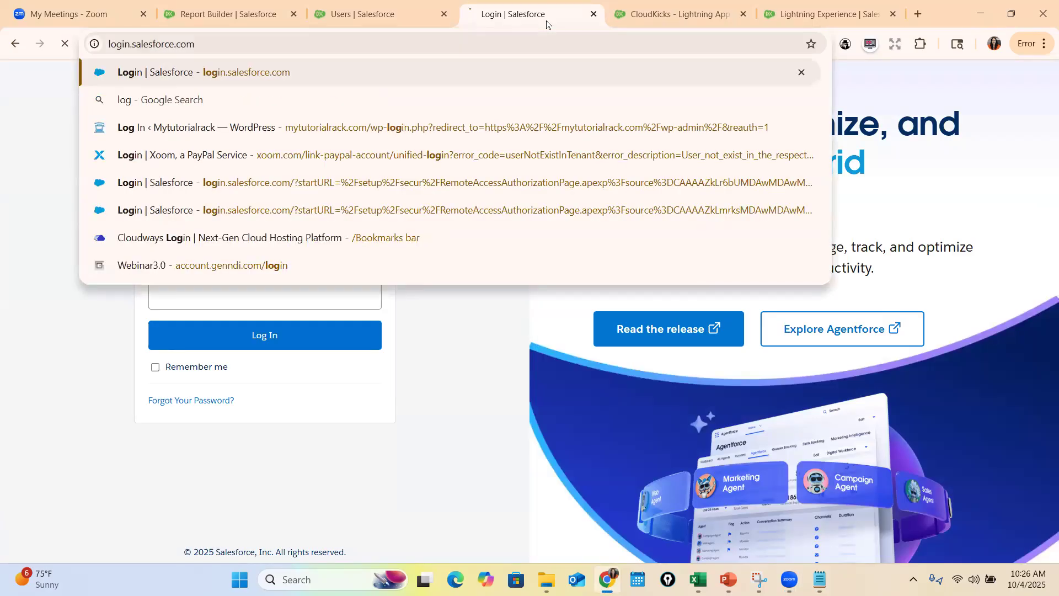
{"action": "key", "text": "Return"}
{"action": "left_click", "coordinate": [291, 347]}
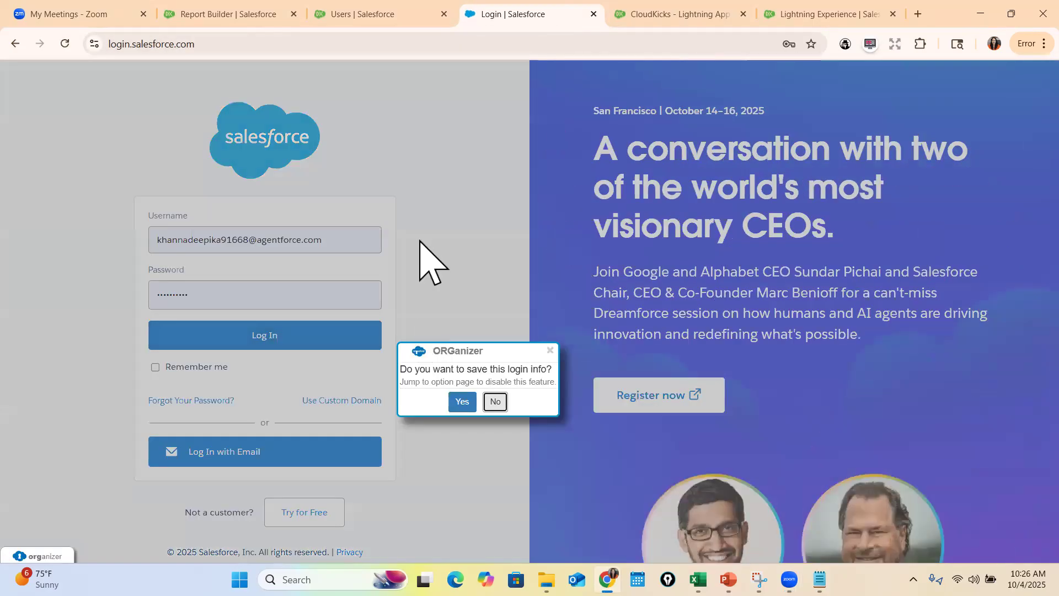
{"action": "left_click", "coordinate": [502, 396]}
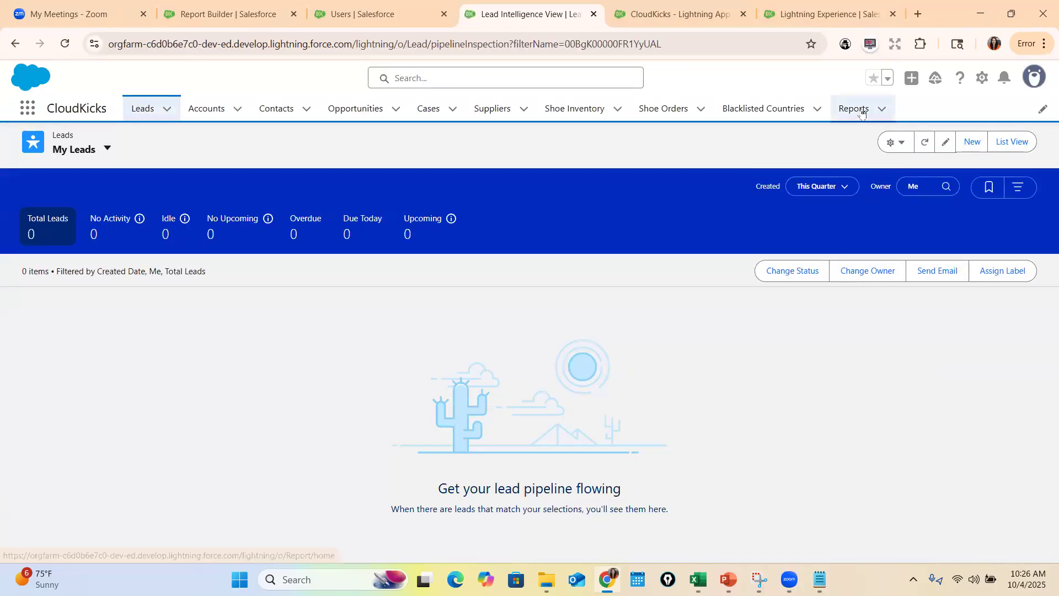
Show the administrator's Private Reports list in the CloudKicks app
{"action": "left_click", "coordinate": [859, 112]}
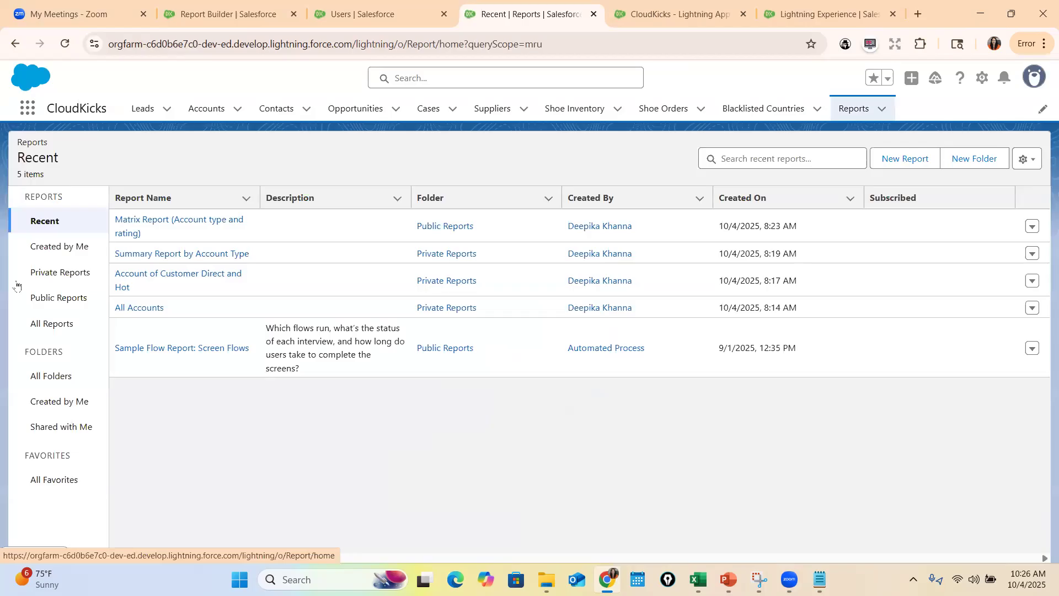
{"action": "left_click", "coordinate": [62, 273]}
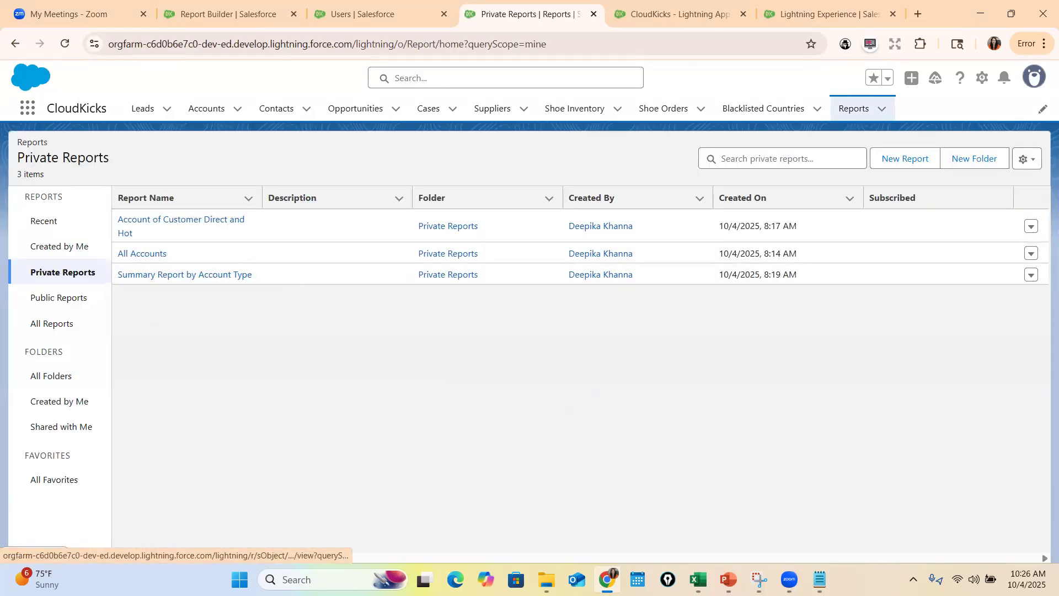
Switch to the PowerPoint slide show and advance to the Tabular Report slide
{"action": "key", "text": "alt+Tab"}
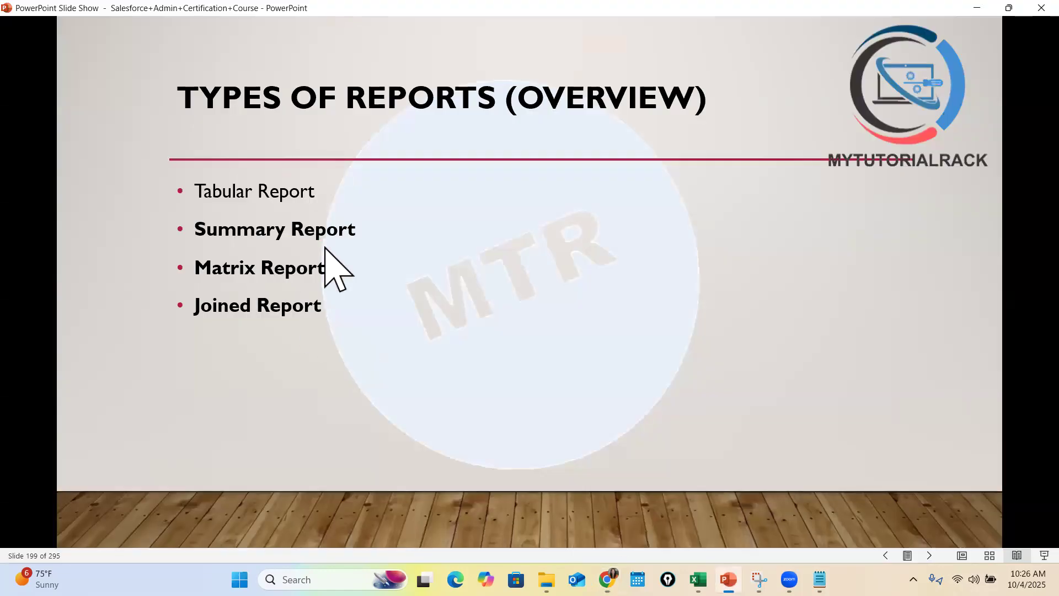
{"action": "key", "text": "Right"}
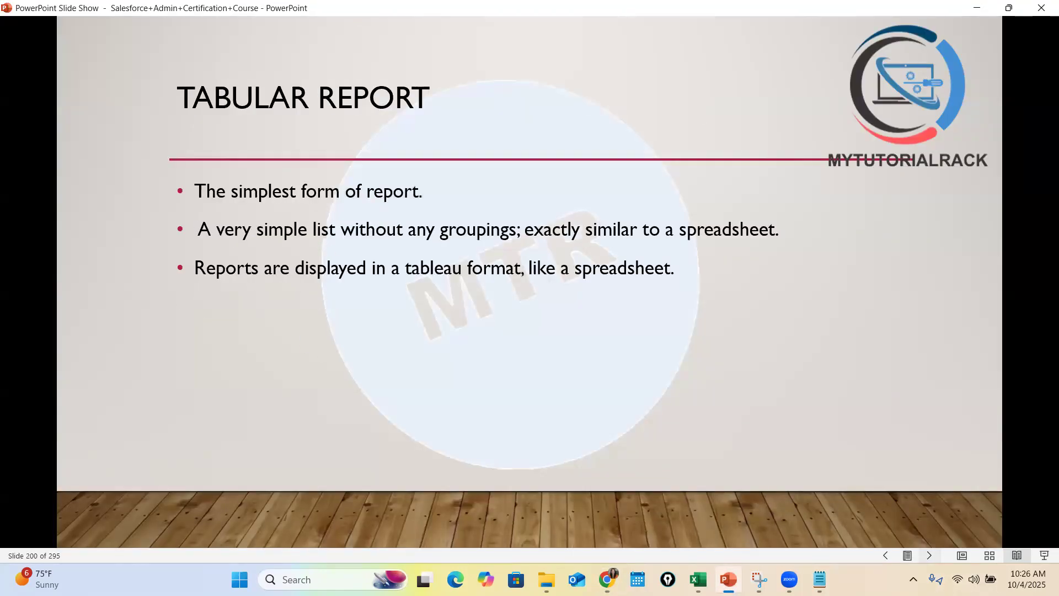
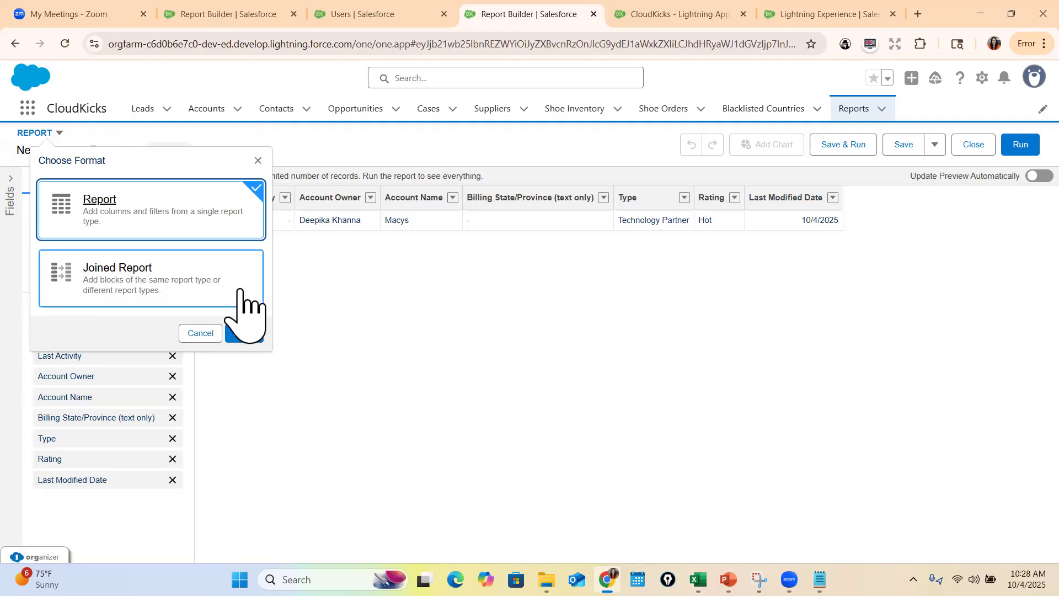
Convert the report to the Joined Report format and remove the Last Activity, Account Owner and Last Modified Date columns
{"action": "left_click", "coordinate": [209, 299]}
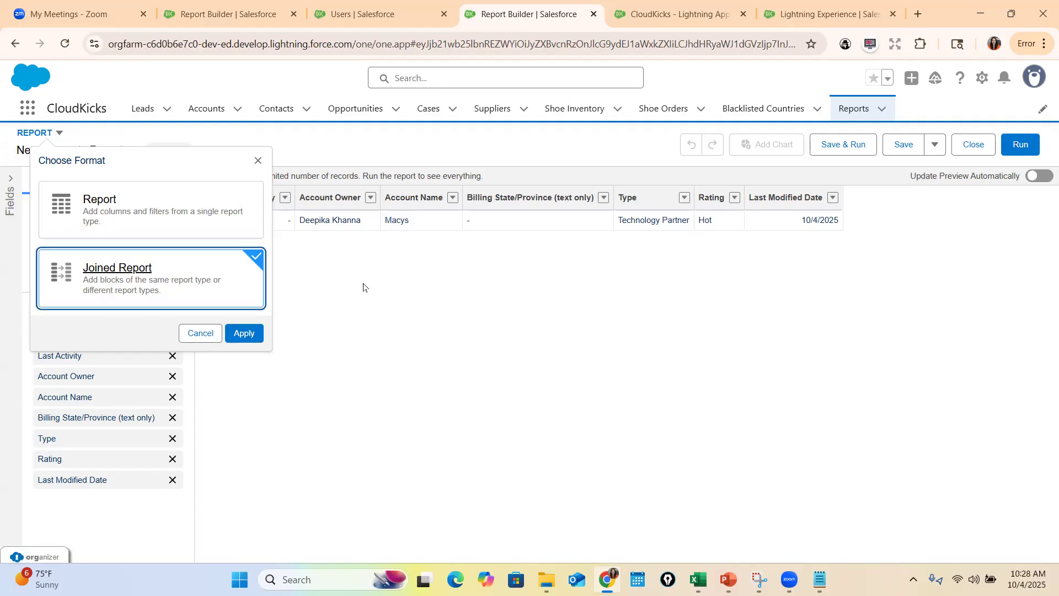
{"action": "left_click", "coordinate": [246, 333]}
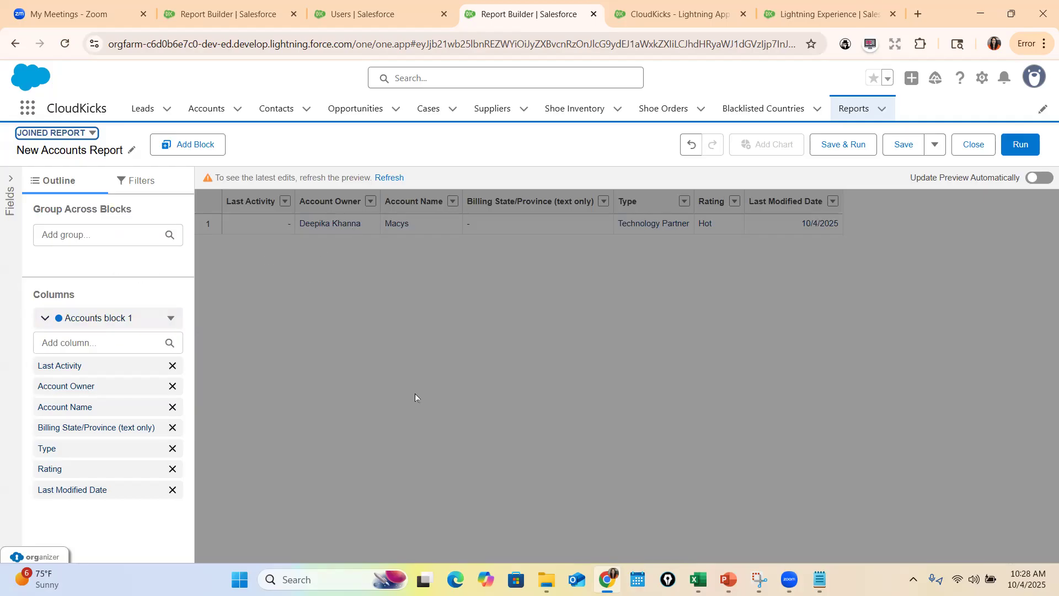
{"action": "left_click", "coordinate": [173, 366]}
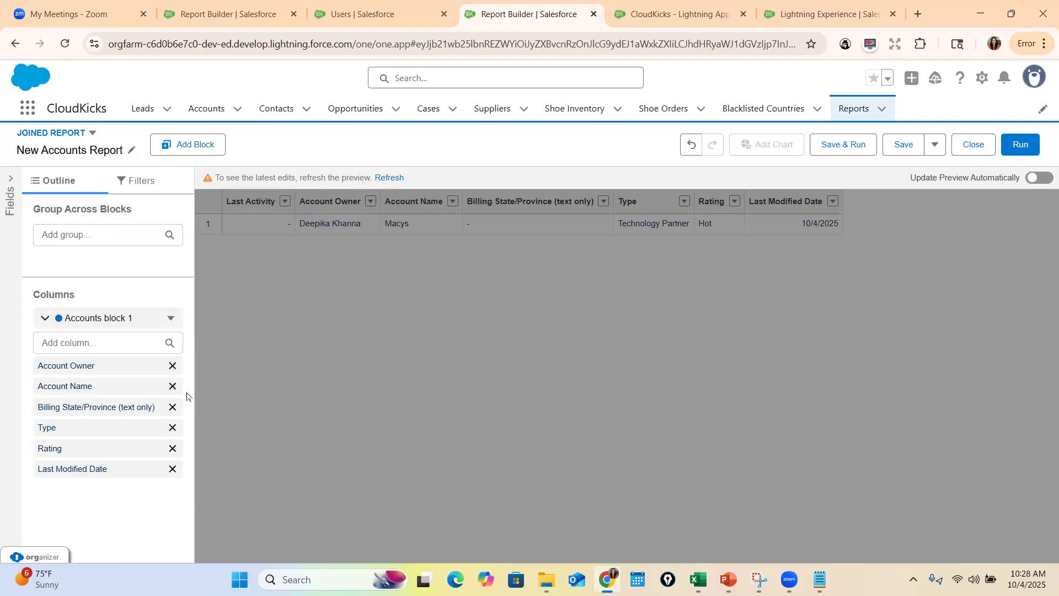
{"action": "left_click", "coordinate": [173, 365]}
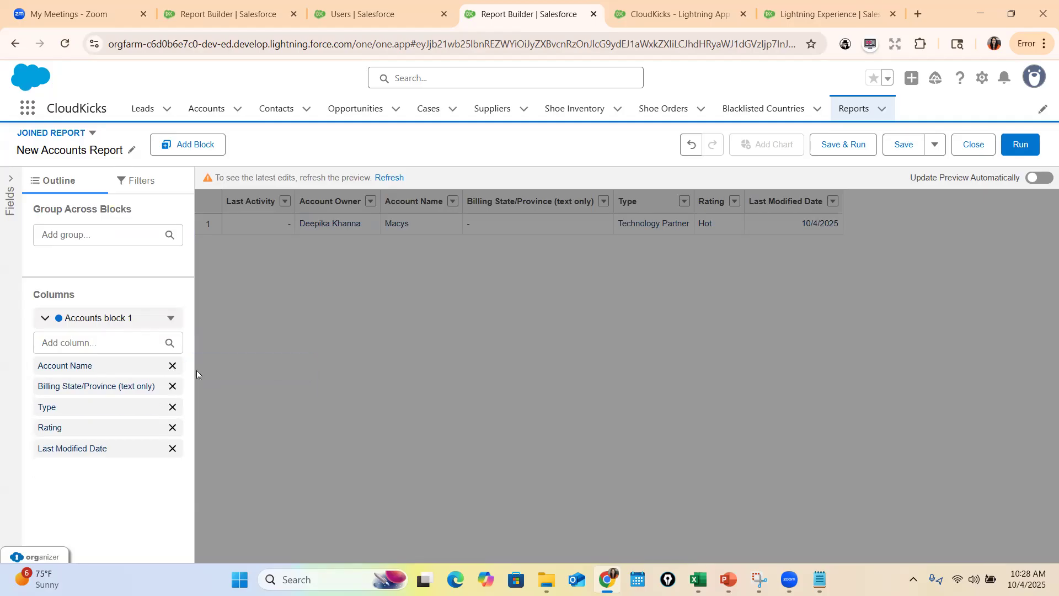
{"action": "left_click", "coordinate": [173, 449]}
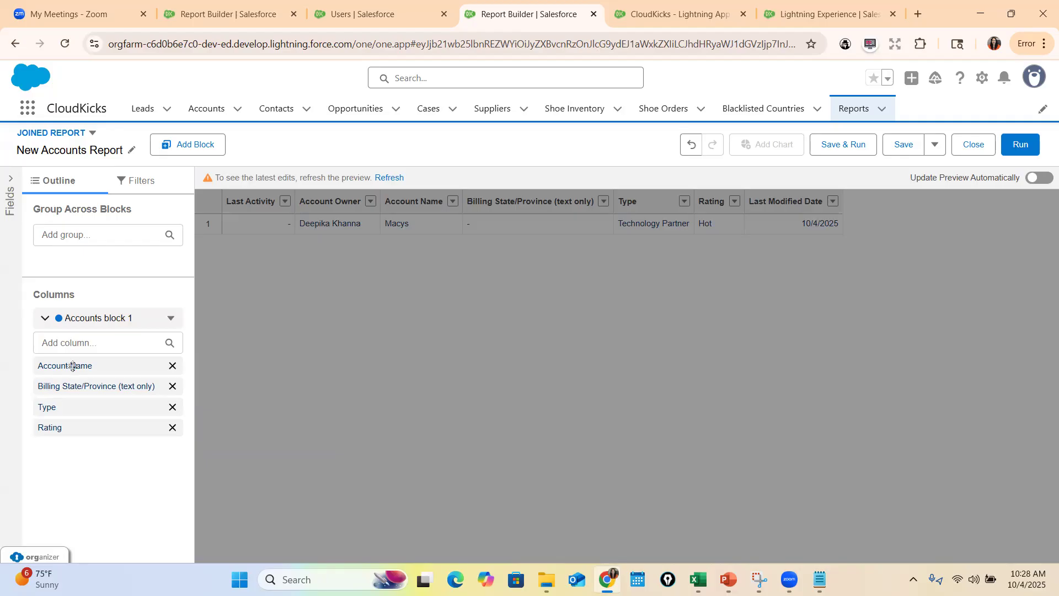
Order the Accounts block columns as Account Name, Type, Rating, remove Billing State/Province, and refresh the preview
{"action": "left_click_drag", "start_coordinate": [74, 412], "coordinate": [39, 389]}
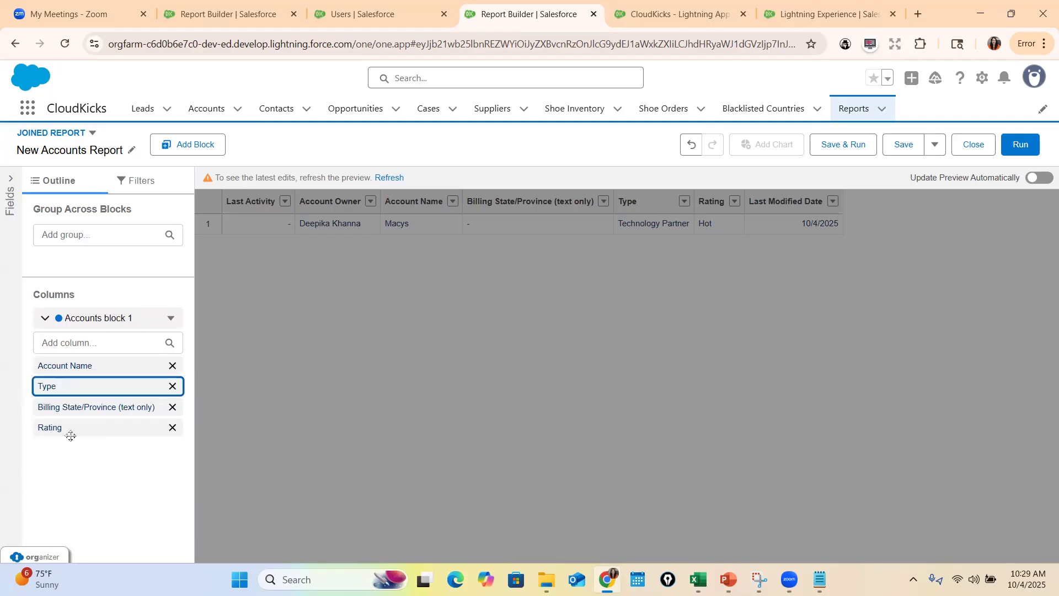
{"action": "left_click_drag", "start_coordinate": [60, 434], "coordinate": [138, 429]}
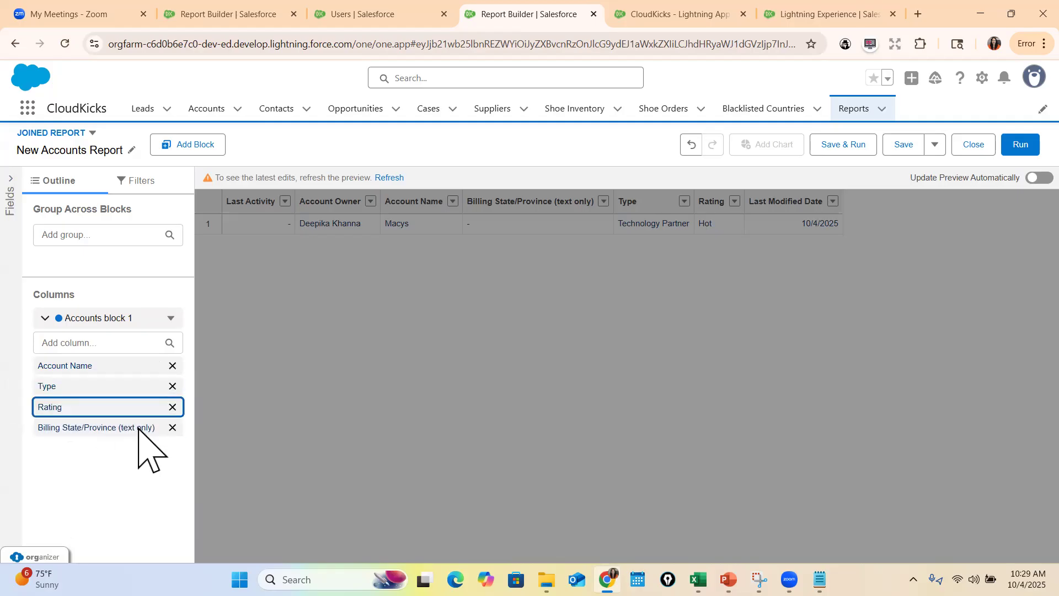
{"action": "left_click", "coordinate": [172, 429]}
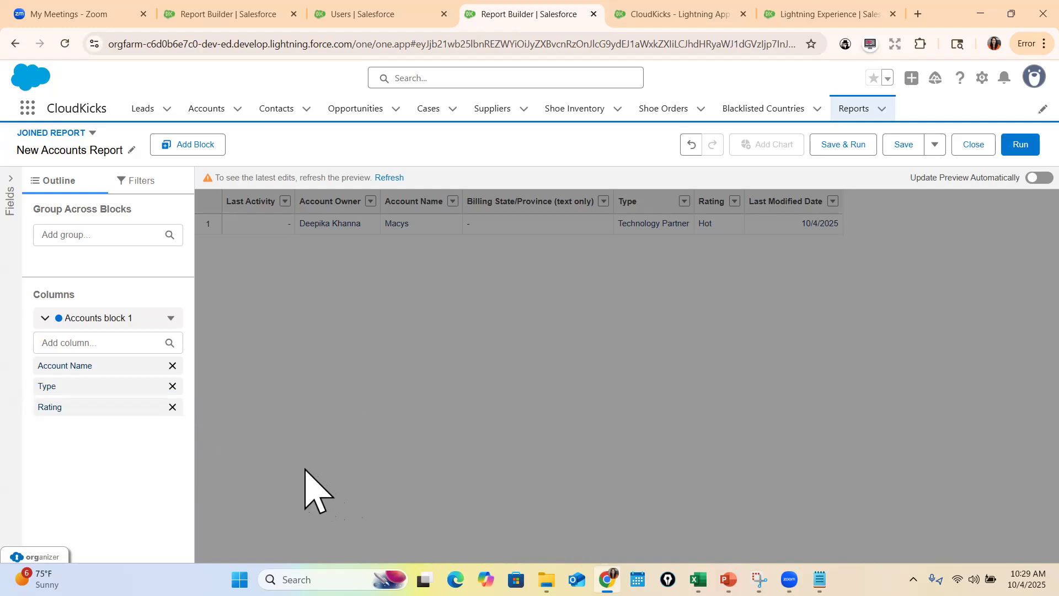
{"action": "left_click", "coordinate": [388, 178]}
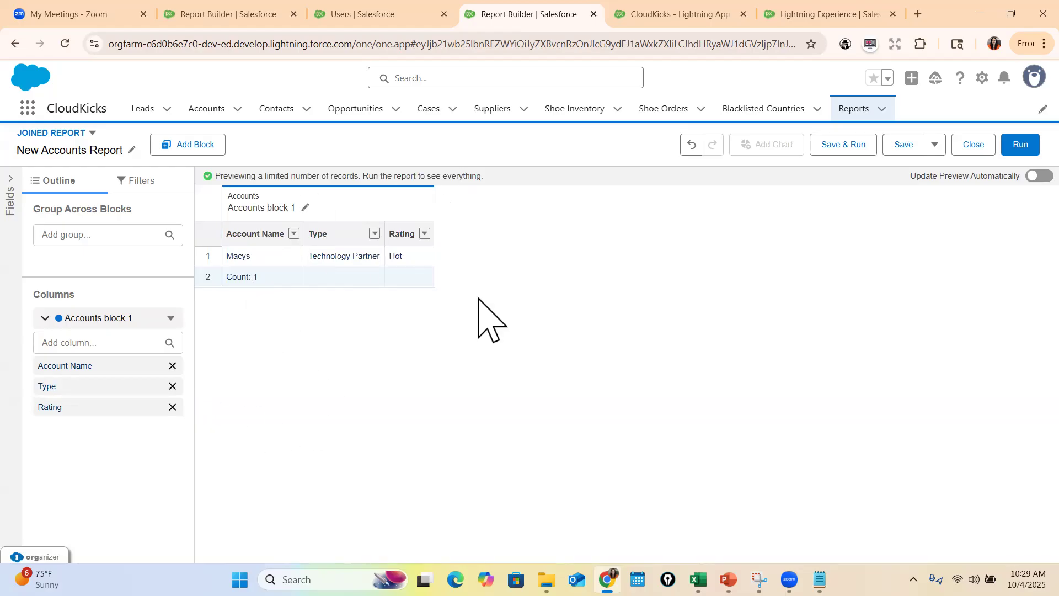
Set the Accounts block's Show Me filter to All accounts
{"action": "left_click", "coordinate": [135, 182]}
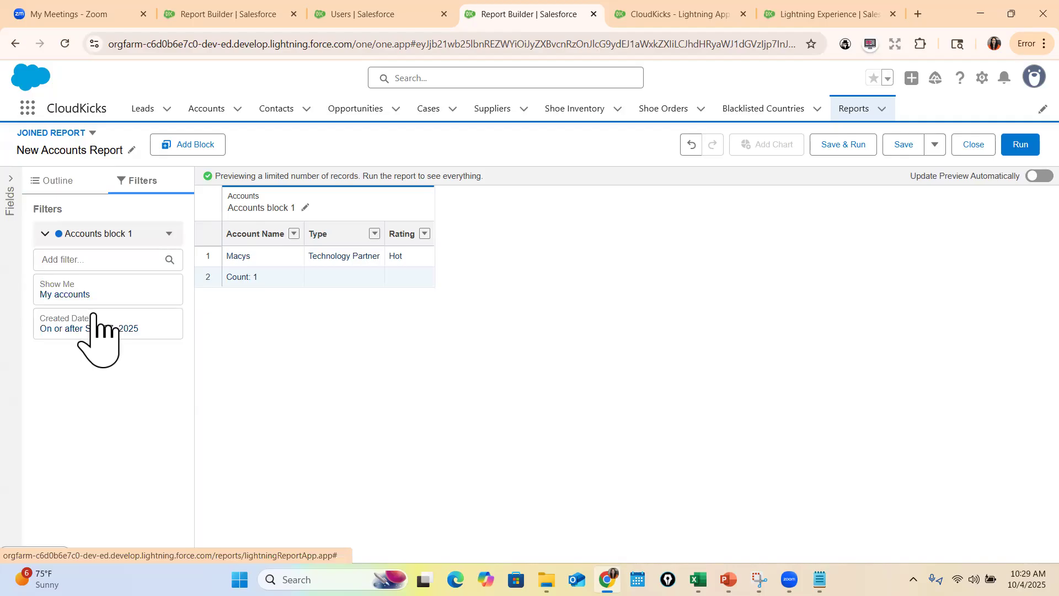
{"action": "left_click", "coordinate": [89, 291]}
{"action": "left_click", "coordinate": [261, 298]}
{"action": "left_click", "coordinate": [264, 370]}
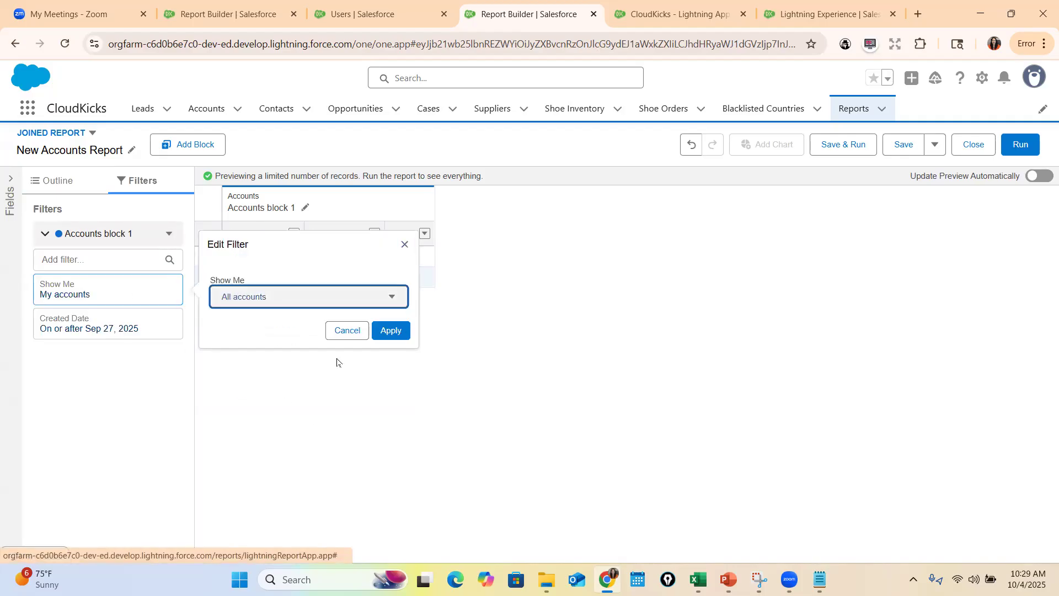
{"action": "left_click", "coordinate": [391, 331]}
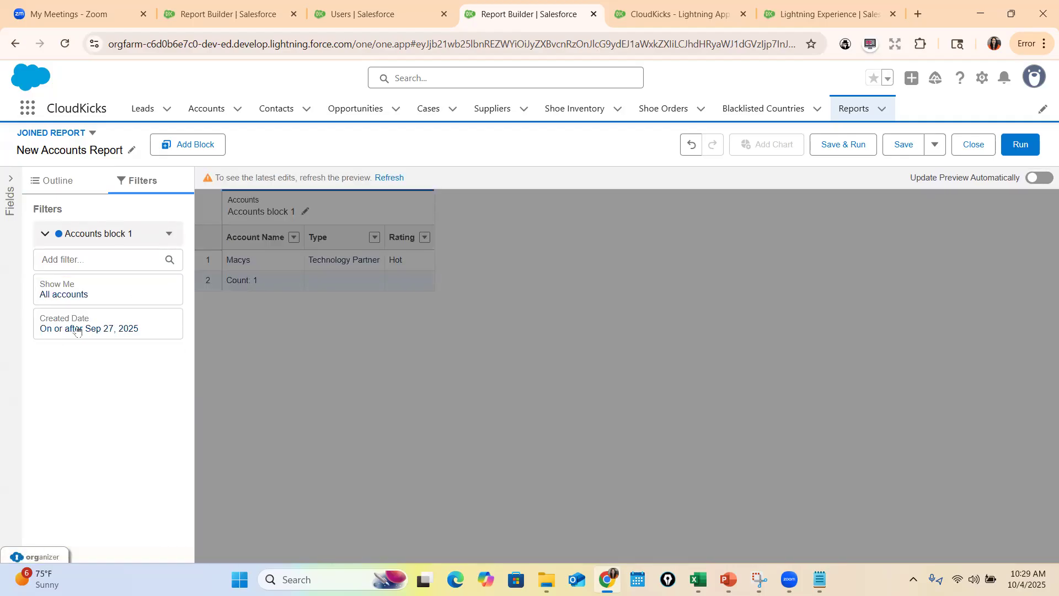
Set the Accounts block's Created Date filter range to All Time and refresh the preview
{"action": "left_click", "coordinate": [59, 328]}
{"action": "left_click", "coordinate": [238, 434]}
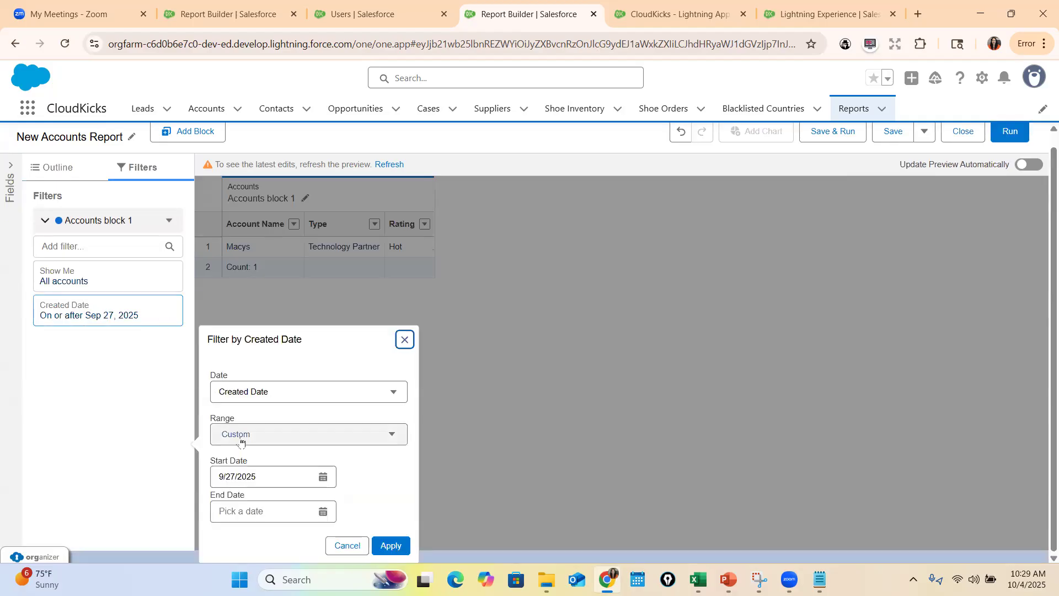
{"action": "left_click", "coordinate": [268, 462]}
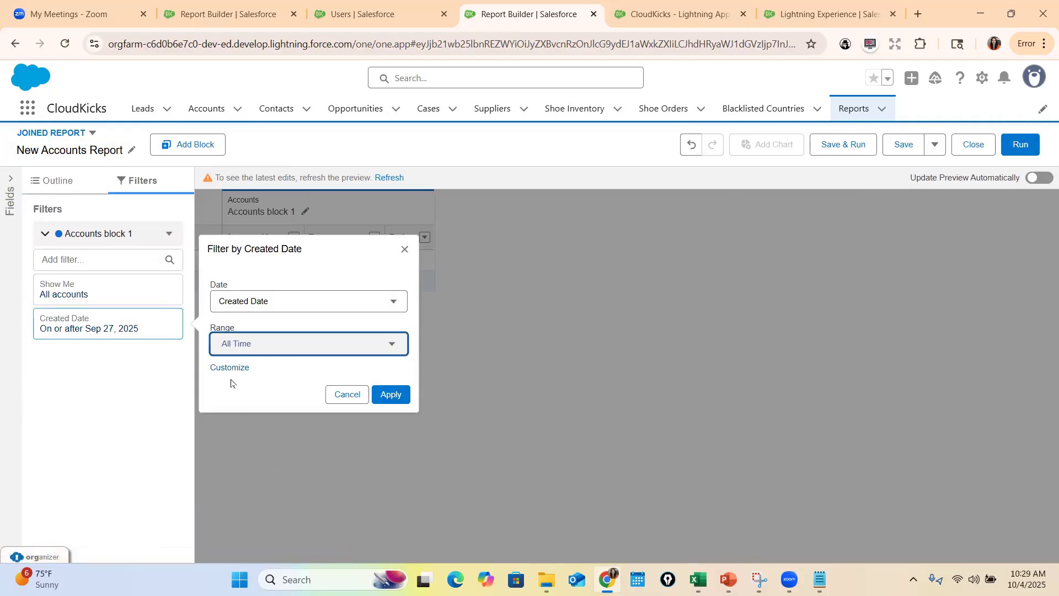
{"action": "left_click", "coordinate": [272, 350]}
{"action": "scroll", "coordinate": [260, 392], "scroll_direction": "down", "scroll_amount": 1}
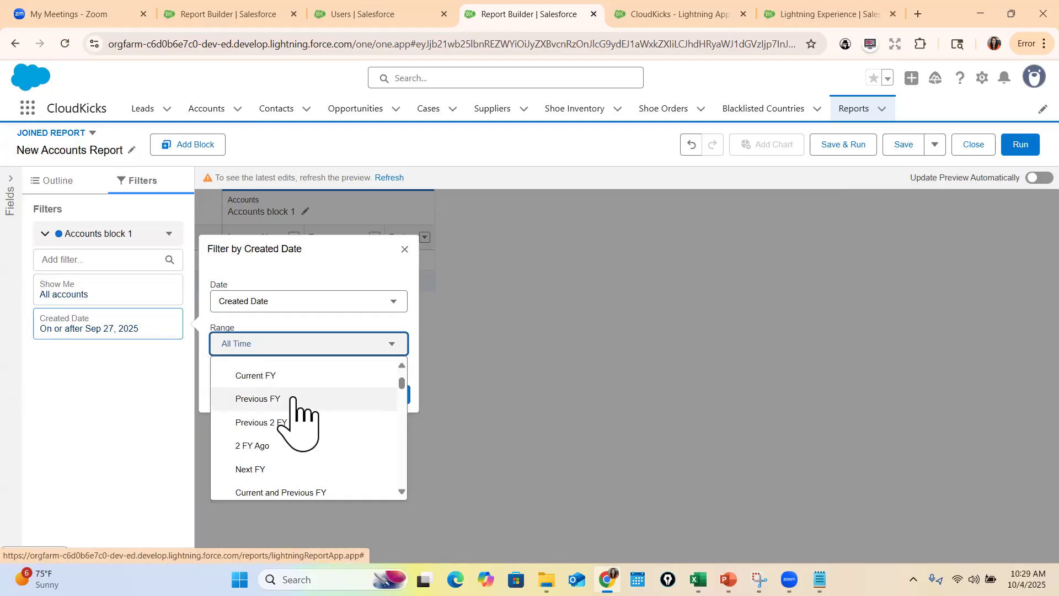
{"action": "scroll", "coordinate": [298, 394], "scroll_direction": "down", "scroll_amount": 2}
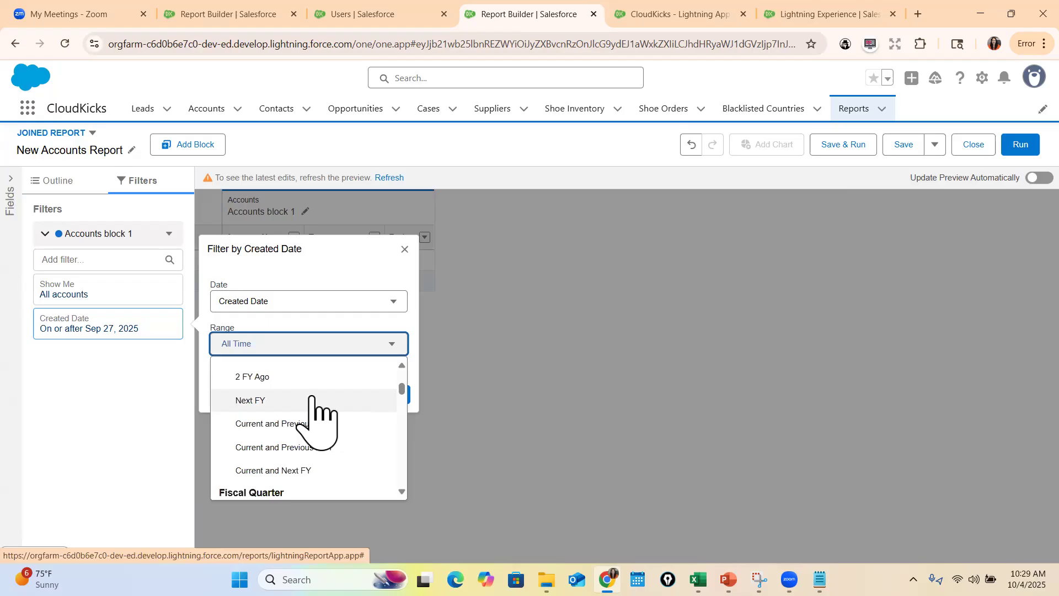
{"action": "scroll", "coordinate": [293, 414], "scroll_direction": "up", "scroll_amount": 3}
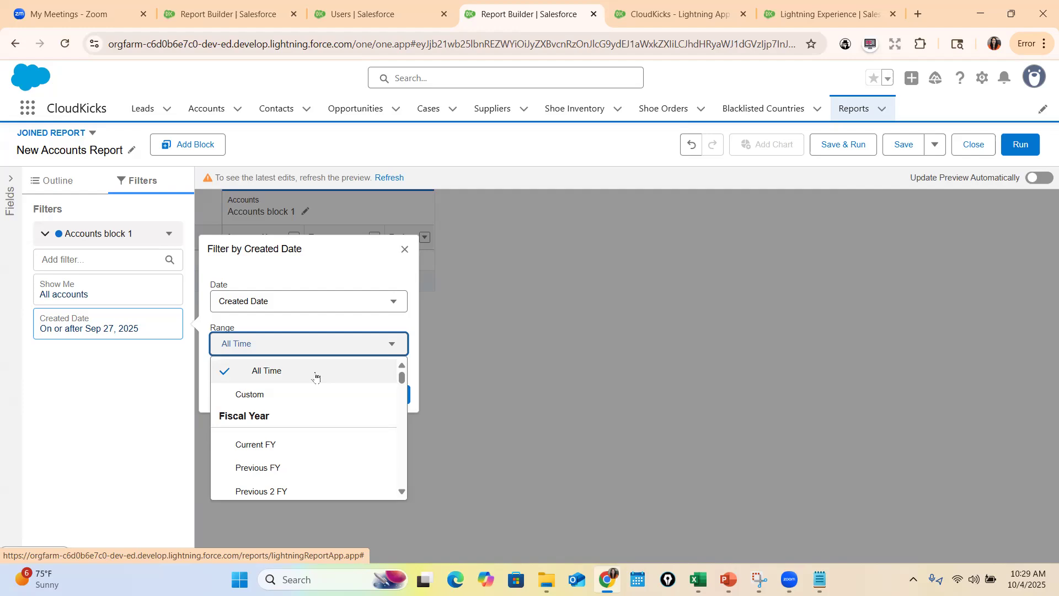
{"action": "left_click", "coordinate": [340, 375]}
{"action": "left_click", "coordinate": [391, 395]}
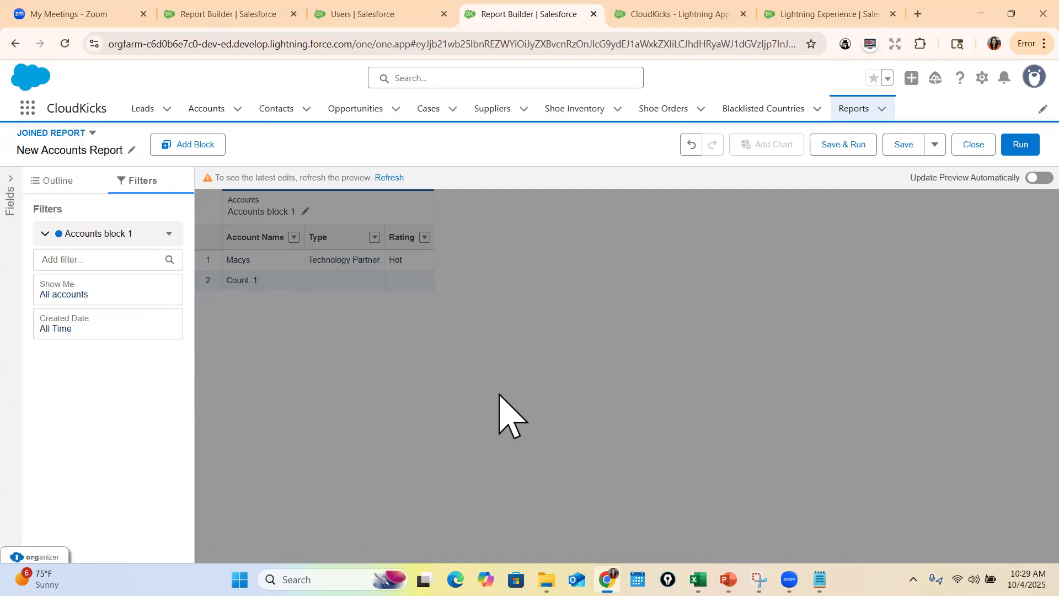
{"action": "left_click", "coordinate": [391, 178]}
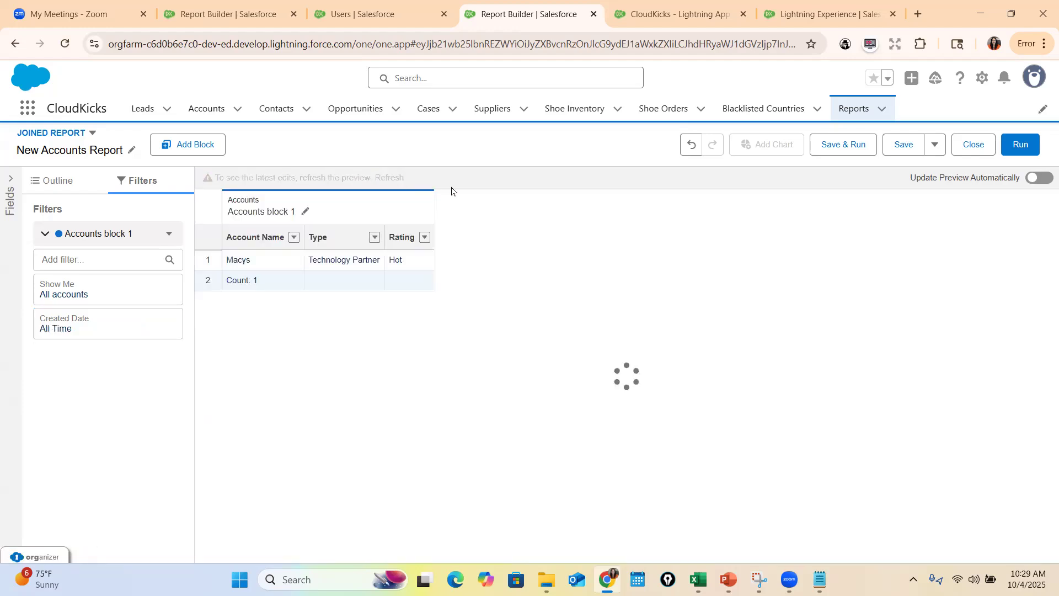
Add a block to the joined report using the standard Opportunities report type with its default columns
{"action": "scroll", "coordinate": [512, 291], "scroll_direction": "down", "scroll_amount": 1}
{"action": "scroll", "coordinate": [512, 291], "scroll_direction": "down", "scroll_amount": 1}
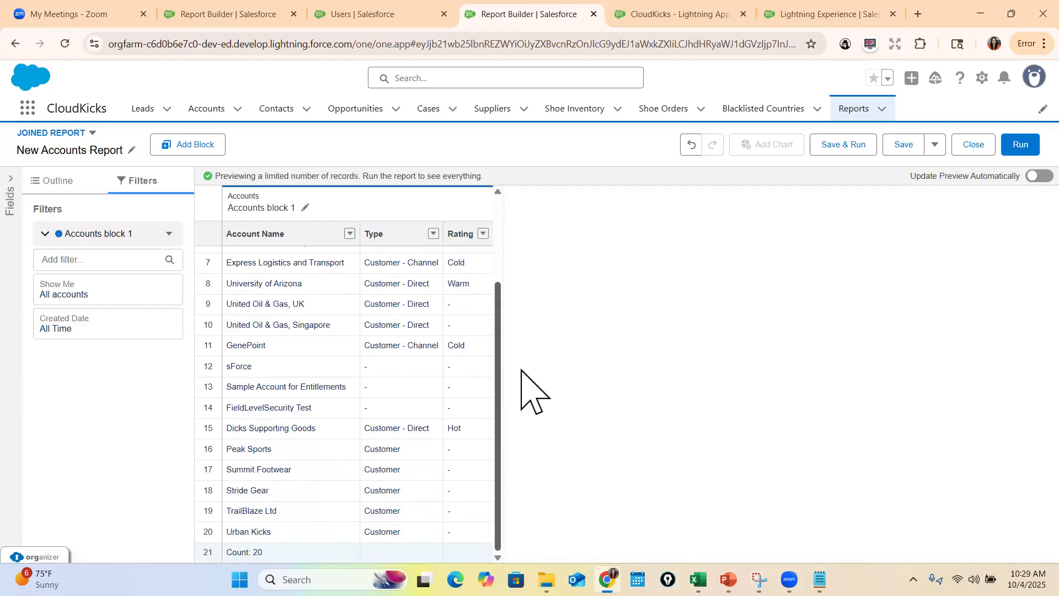
{"action": "scroll", "coordinate": [508, 309], "scroll_direction": "up", "scroll_amount": 1}
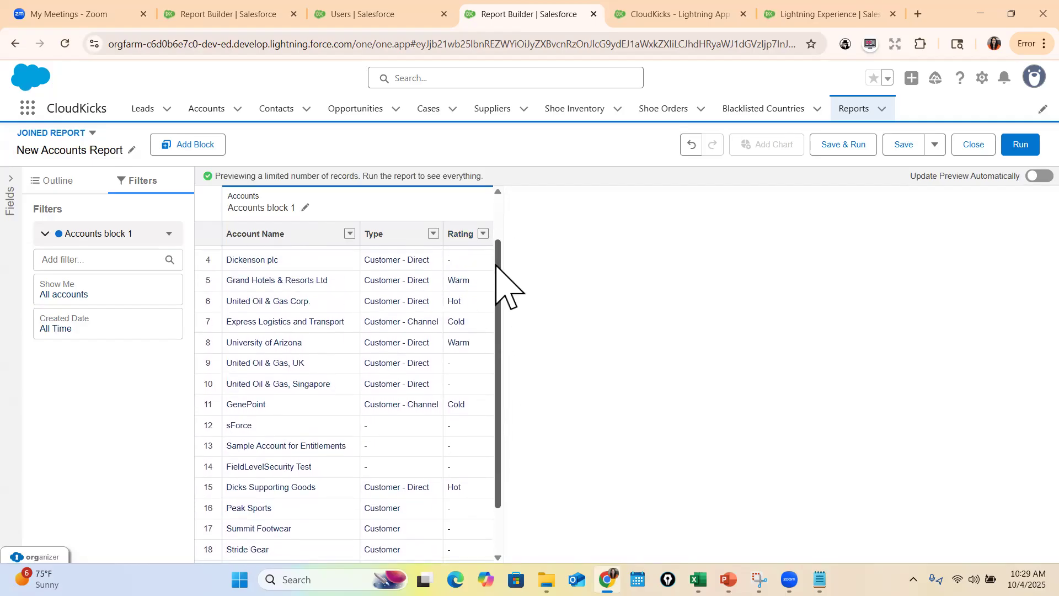
{"action": "left_click", "coordinate": [195, 144]}
{"action": "left_click", "coordinate": [805, 138]}
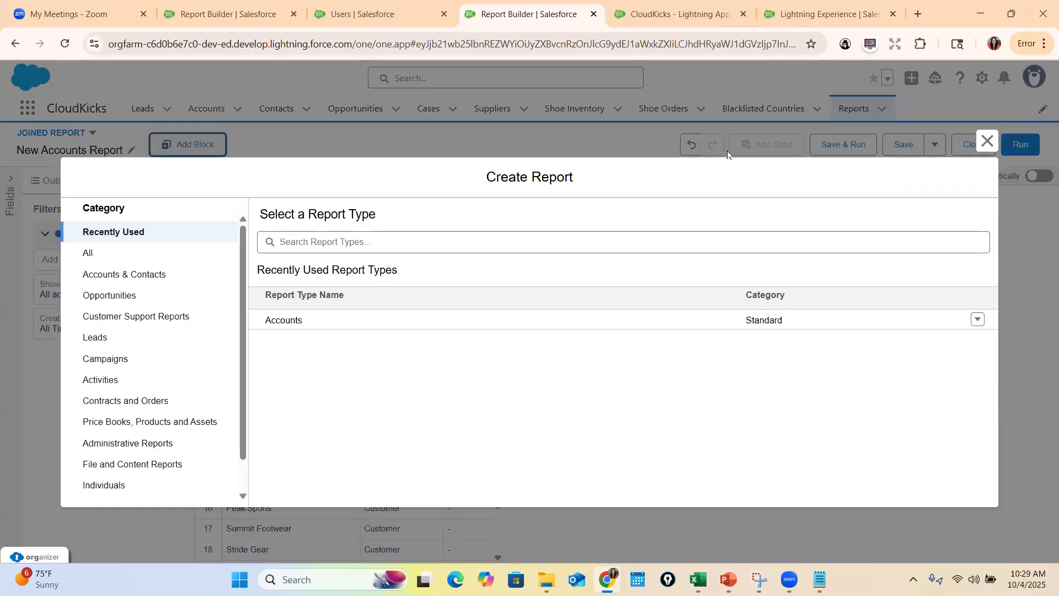
{"action": "left_click", "coordinate": [382, 241]}
{"action": "type", "text": "oppo"}
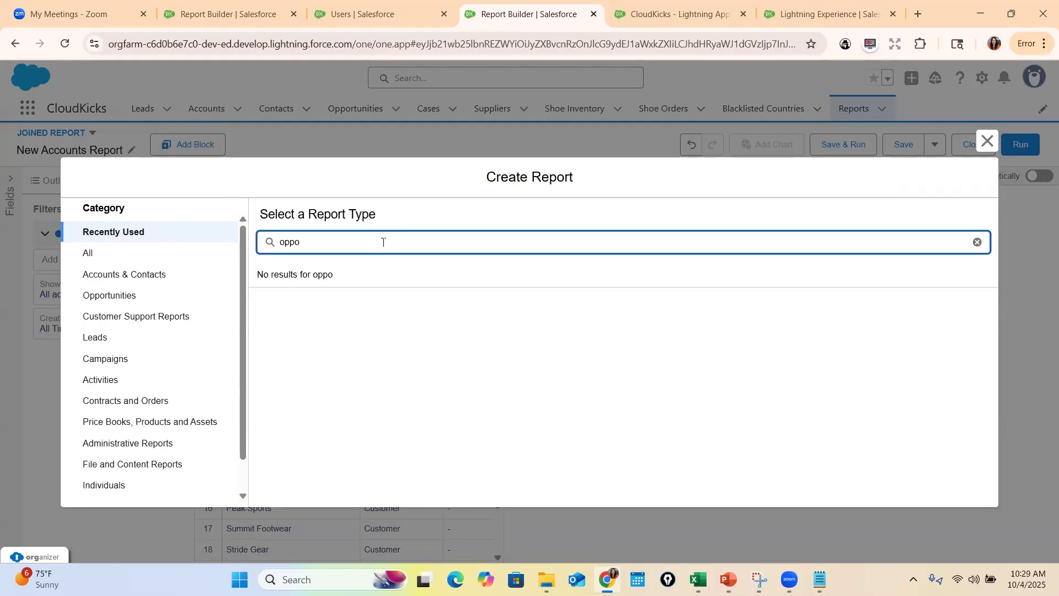
{"action": "left_click", "coordinate": [977, 241]}
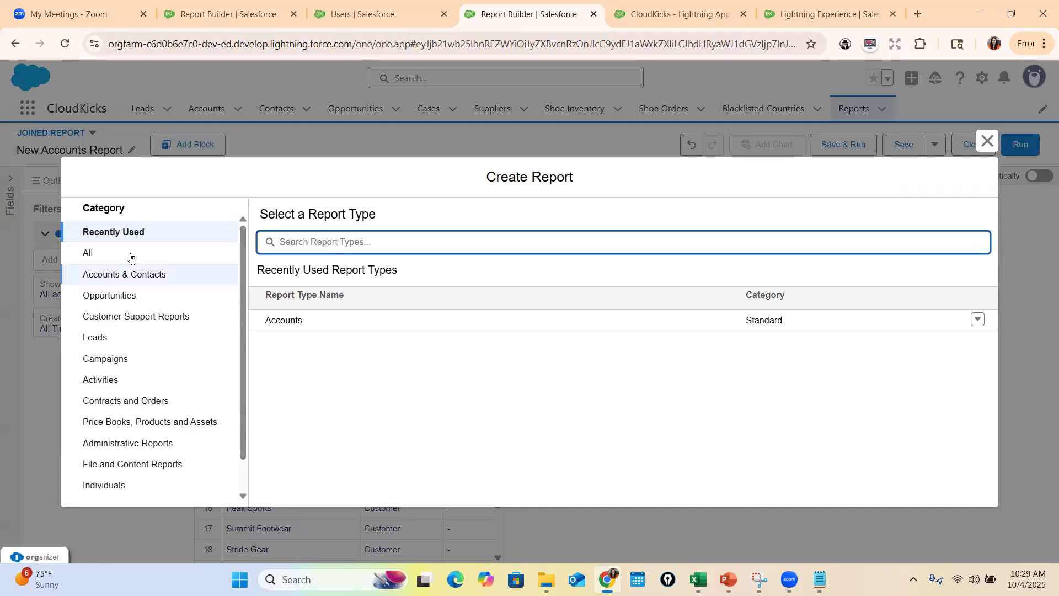
{"action": "left_click", "coordinate": [176, 254]}
{"action": "type", "text": "opp"}
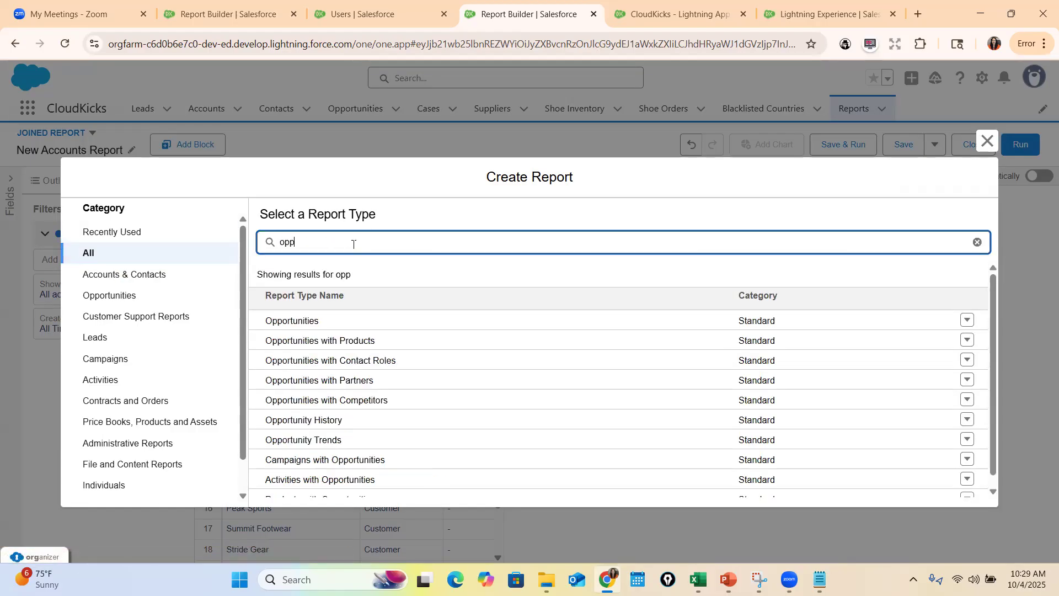
{"action": "left_click", "coordinate": [316, 322]}
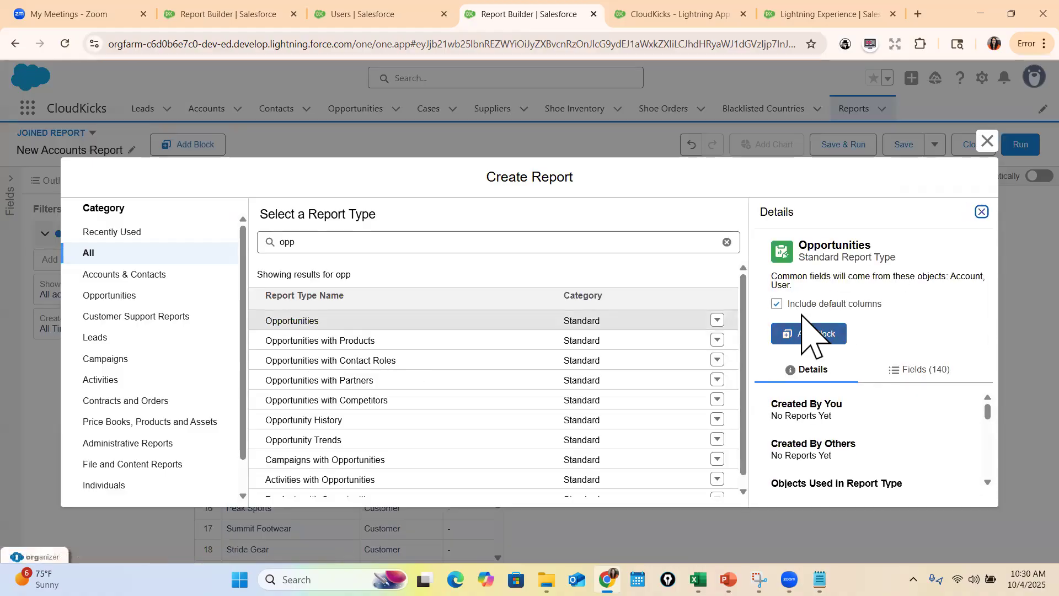
{"action": "left_click", "coordinate": [809, 334]}
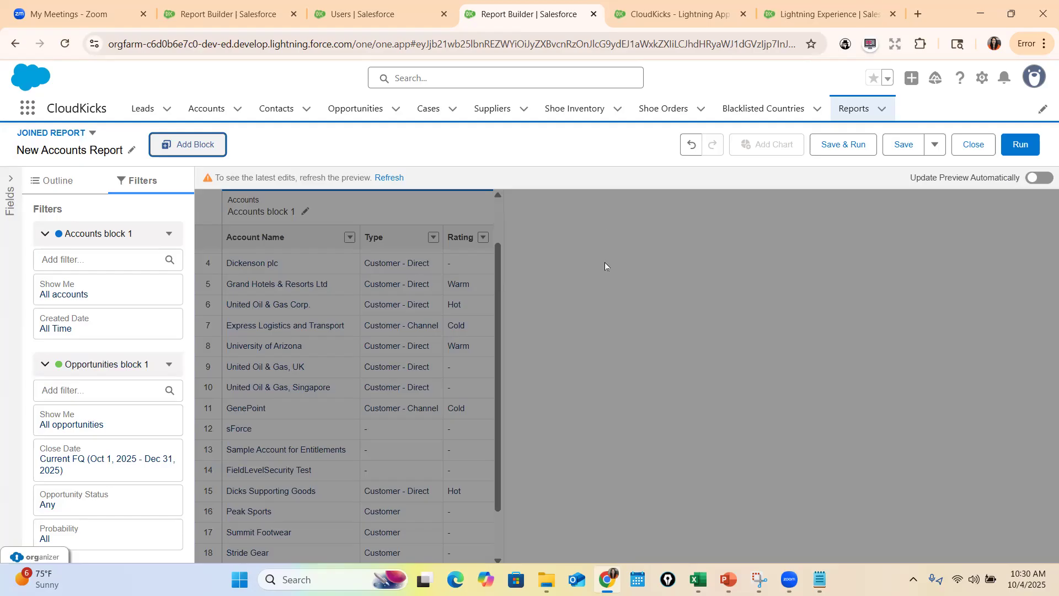
Set the Opportunities block's Close Date range to All Time, collapse its filters, and refresh the preview
{"action": "left_click", "coordinate": [73, 462]}
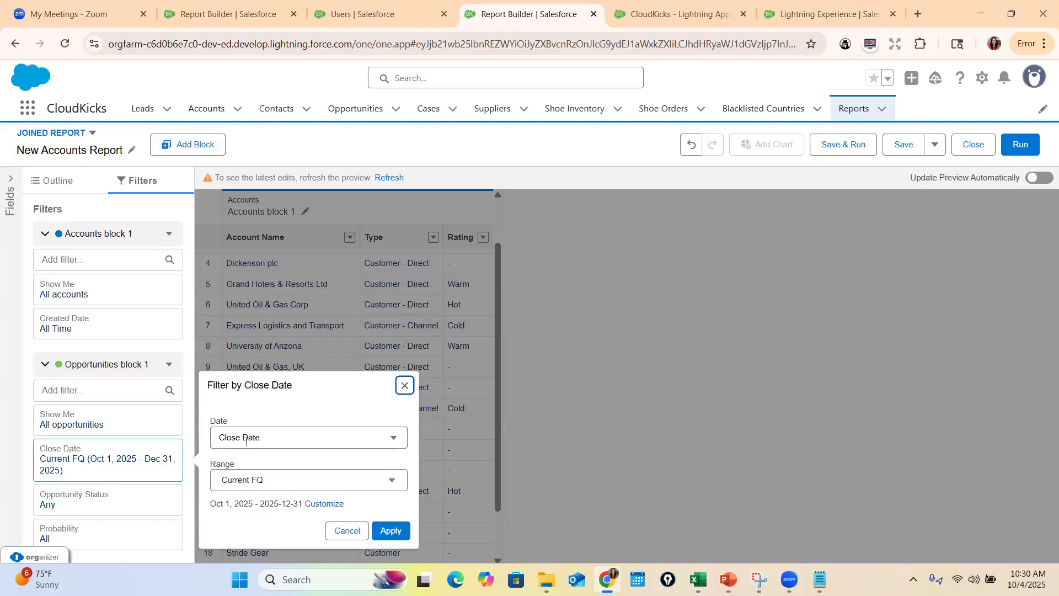
{"action": "left_click", "coordinate": [268, 481]}
{"action": "left_click", "coordinate": [253, 508]}
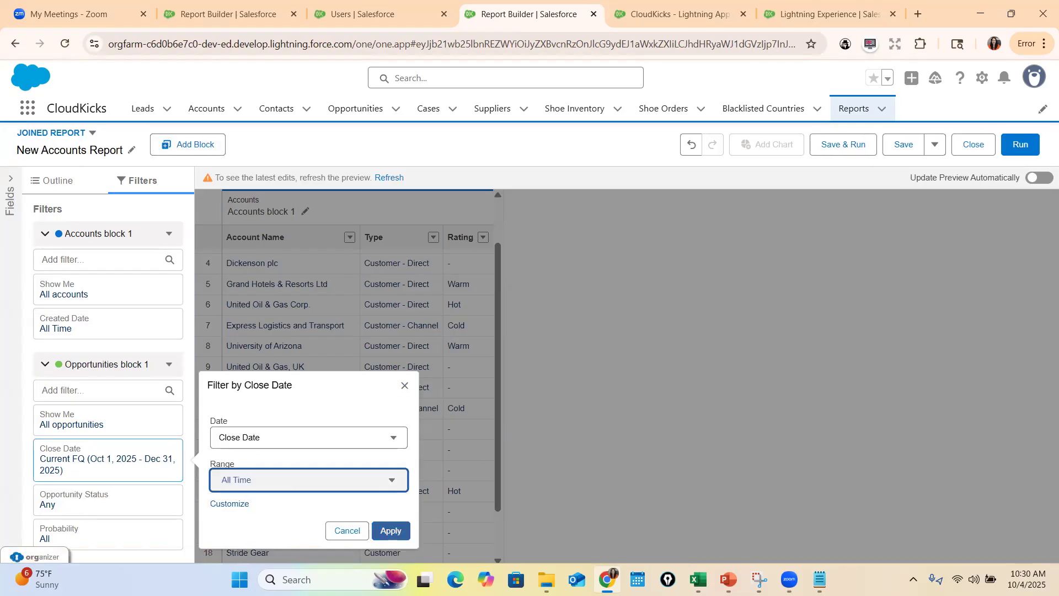
{"action": "left_click", "coordinate": [390, 529]}
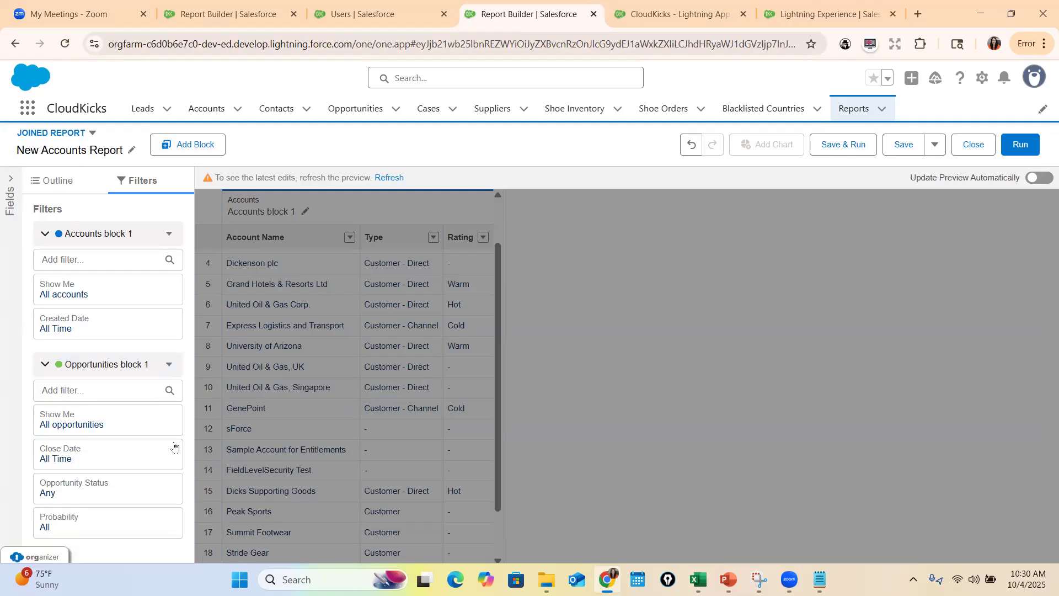
{"action": "left_click", "coordinate": [46, 366]}
{"action": "left_click", "coordinate": [394, 178]}
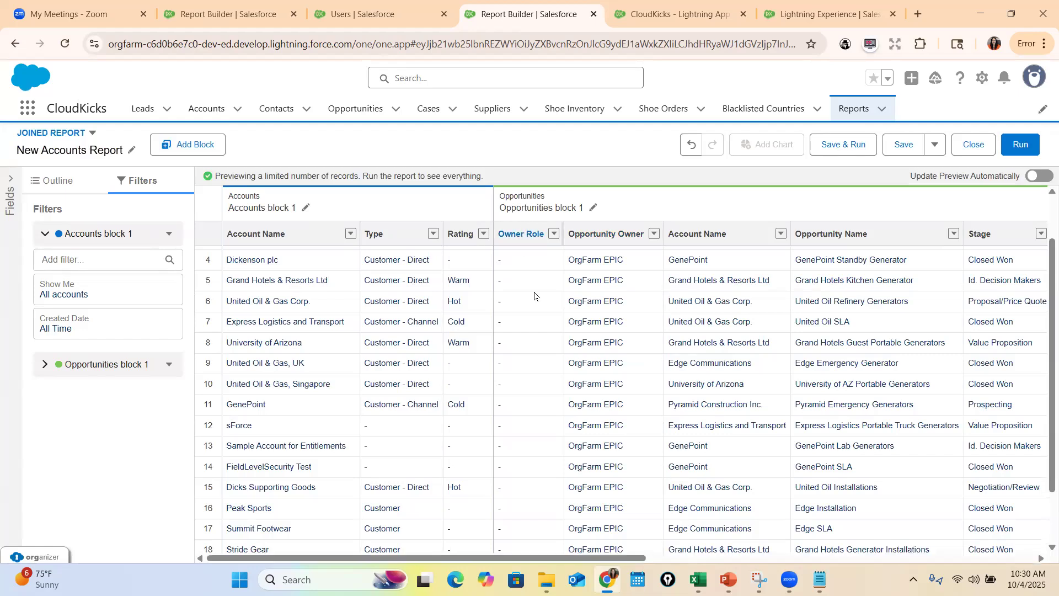
Remove the Owner Role column from the Opportunities block and return to the block filters
{"action": "left_click", "coordinate": [44, 365]}
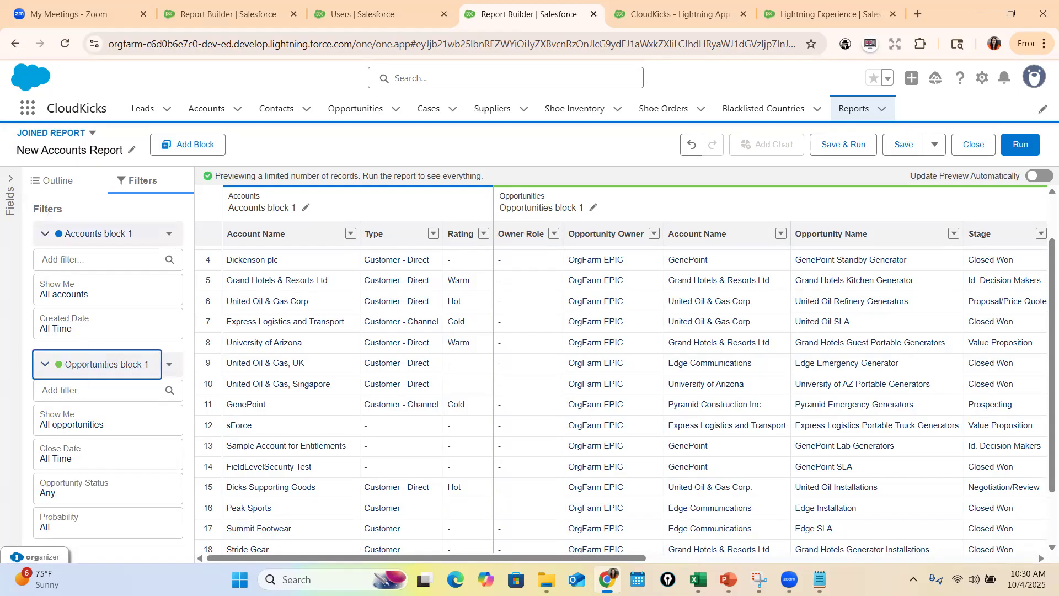
{"action": "left_click", "coordinate": [55, 181]}
{"action": "scroll", "coordinate": [118, 421], "scroll_direction": "down", "scroll_amount": 3}
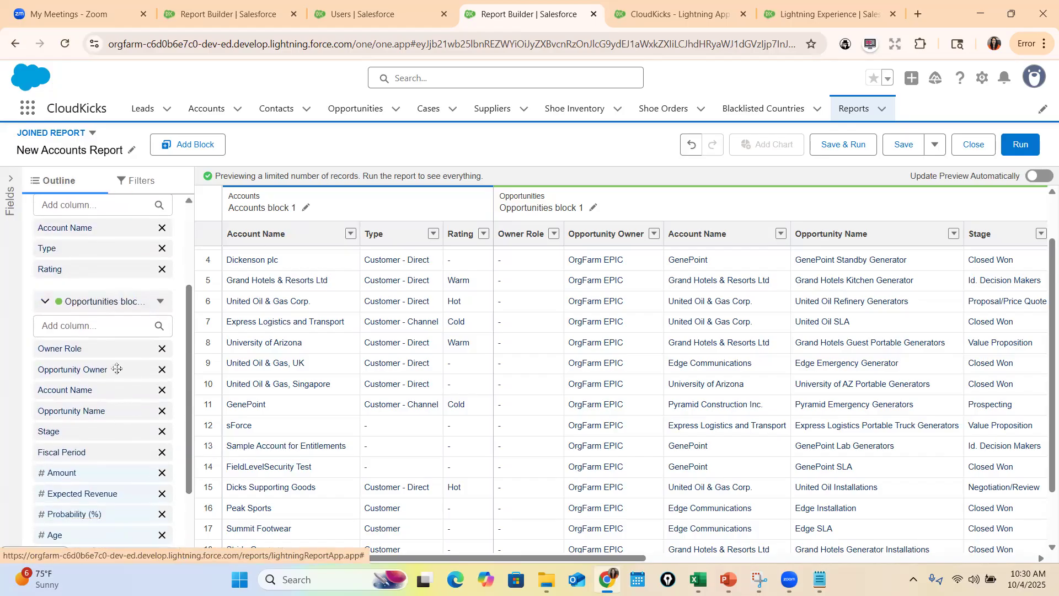
{"action": "left_click", "coordinate": [162, 348]}
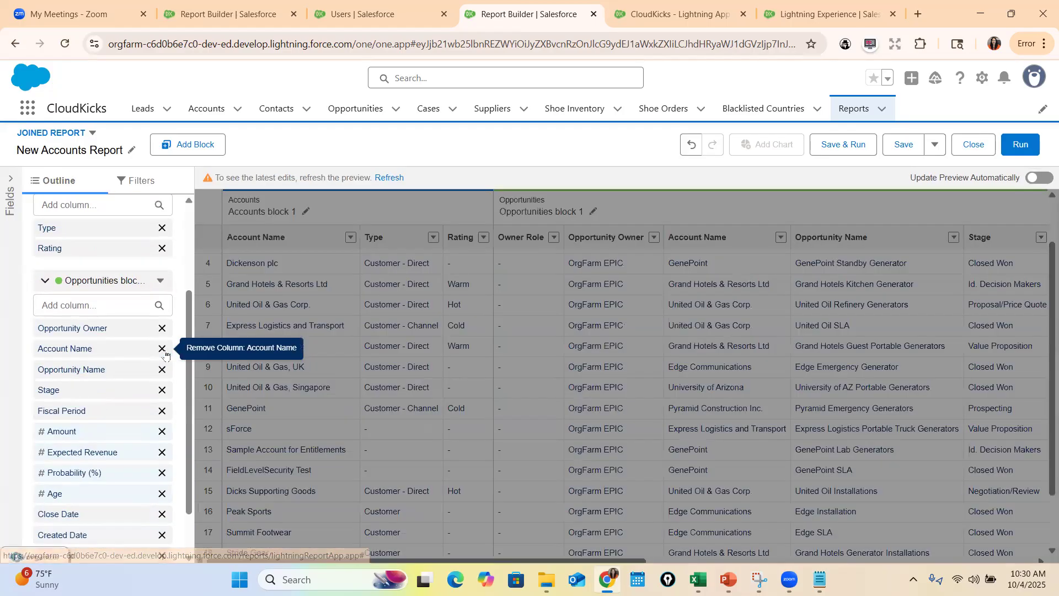
{"action": "scroll", "coordinate": [108, 402], "scroll_direction": "up", "scroll_amount": 5}
{"action": "left_click", "coordinate": [139, 181]}
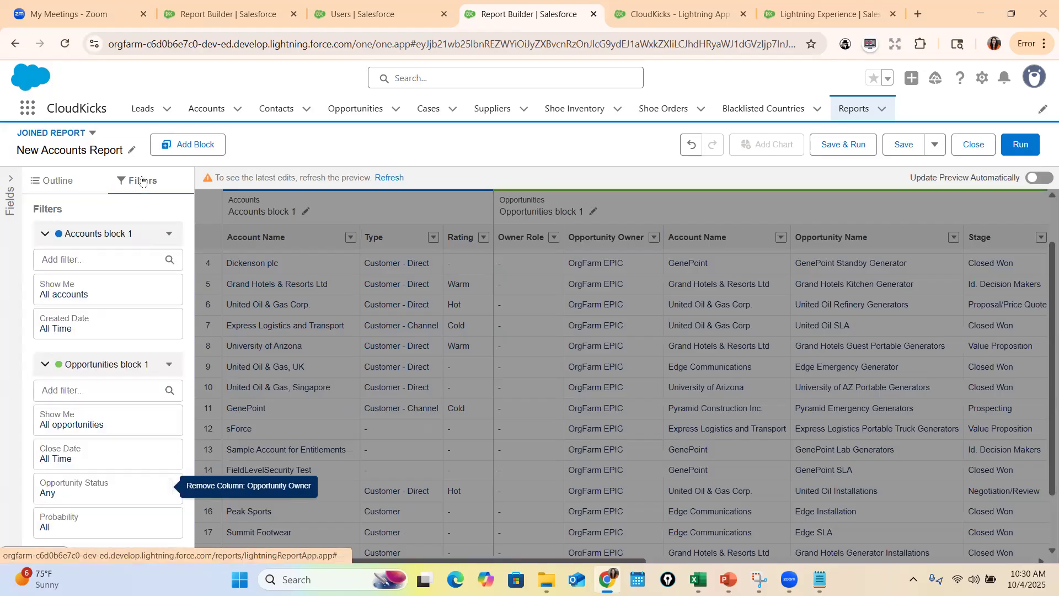
Remove the Opportunity Owner and Next Step columns from the Opportunities block
{"action": "left_click", "coordinate": [49, 182]}
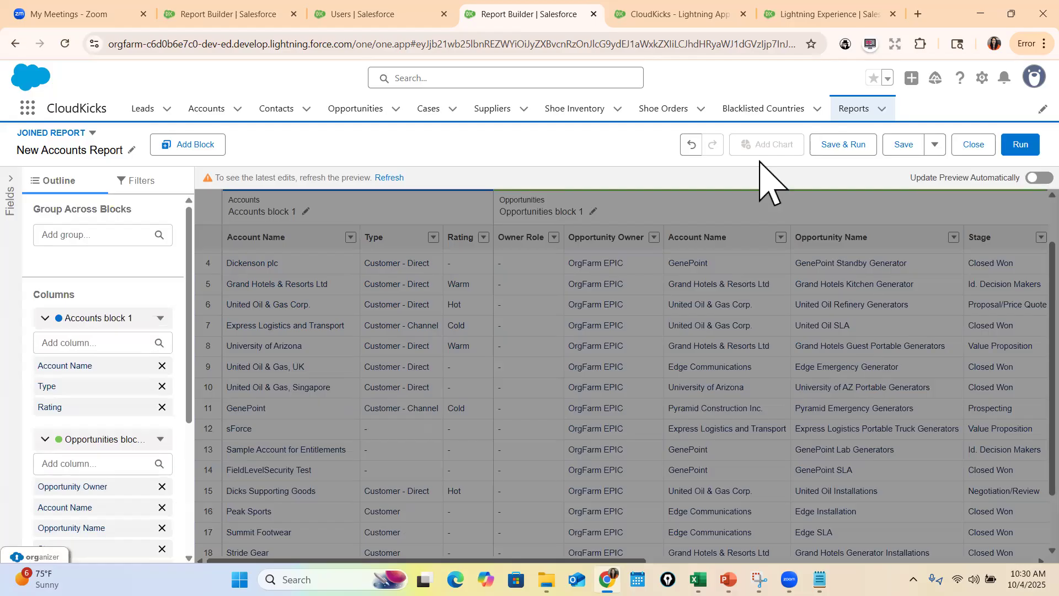
{"action": "scroll", "coordinate": [81, 450], "scroll_direction": "down", "scroll_amount": 2}
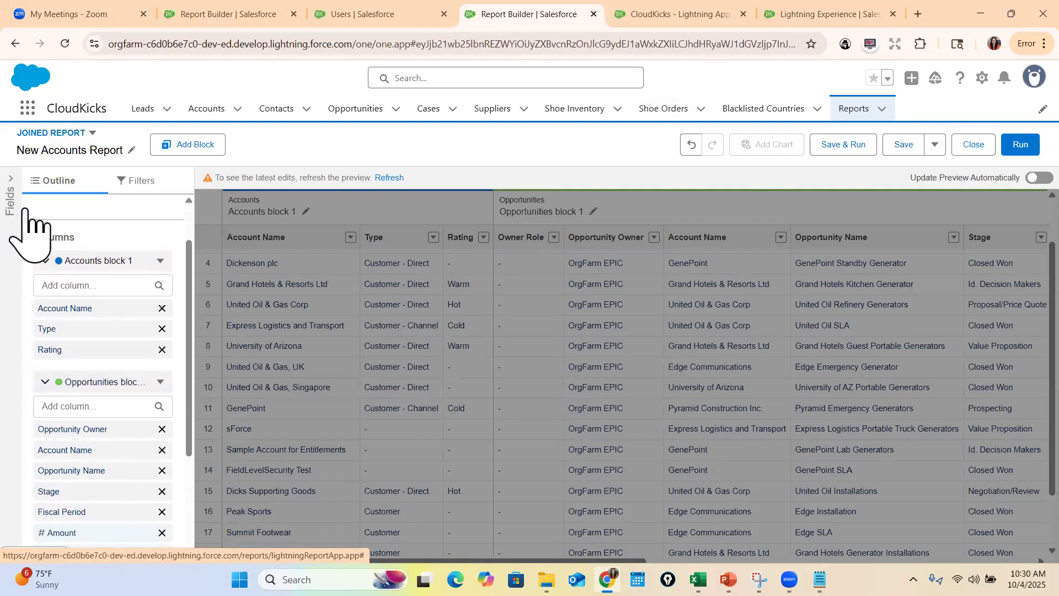
{"action": "left_click", "coordinate": [139, 180]}
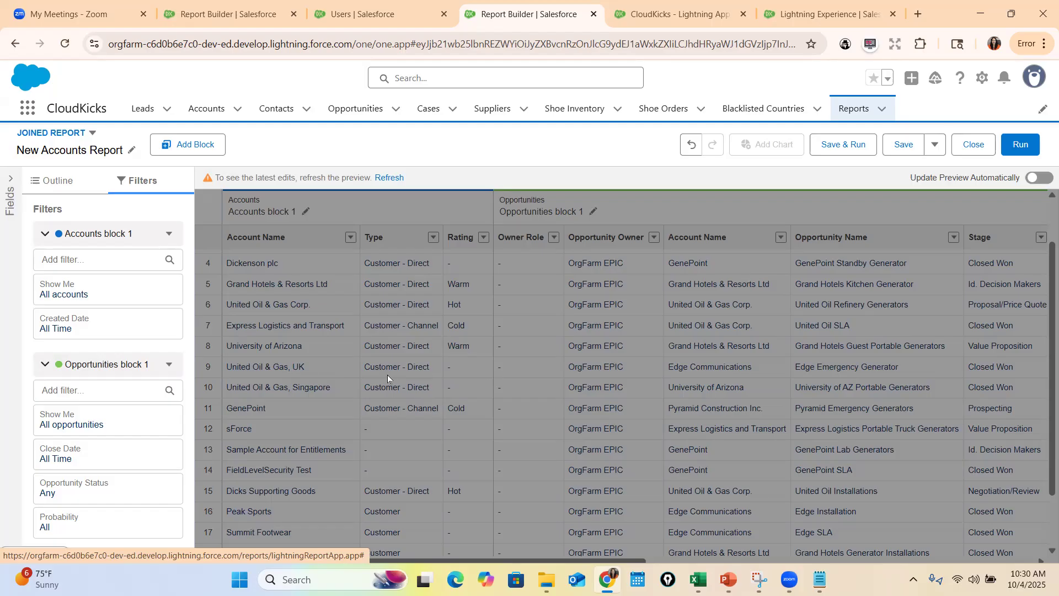
{"action": "left_click", "coordinate": [61, 185]}
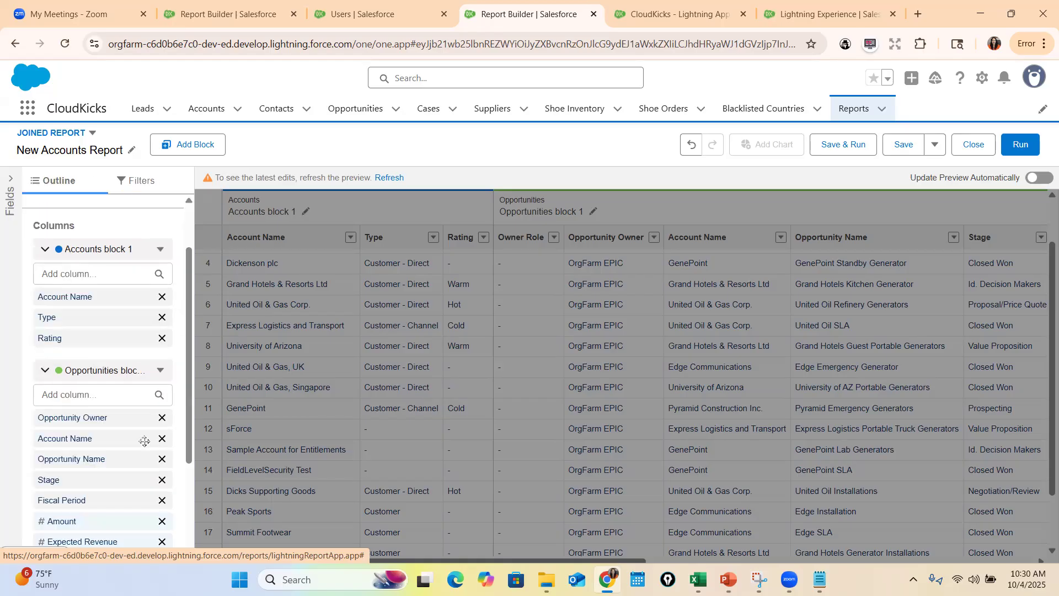
{"action": "scroll", "coordinate": [144, 441], "scroll_direction": "down", "scroll_amount": 1}
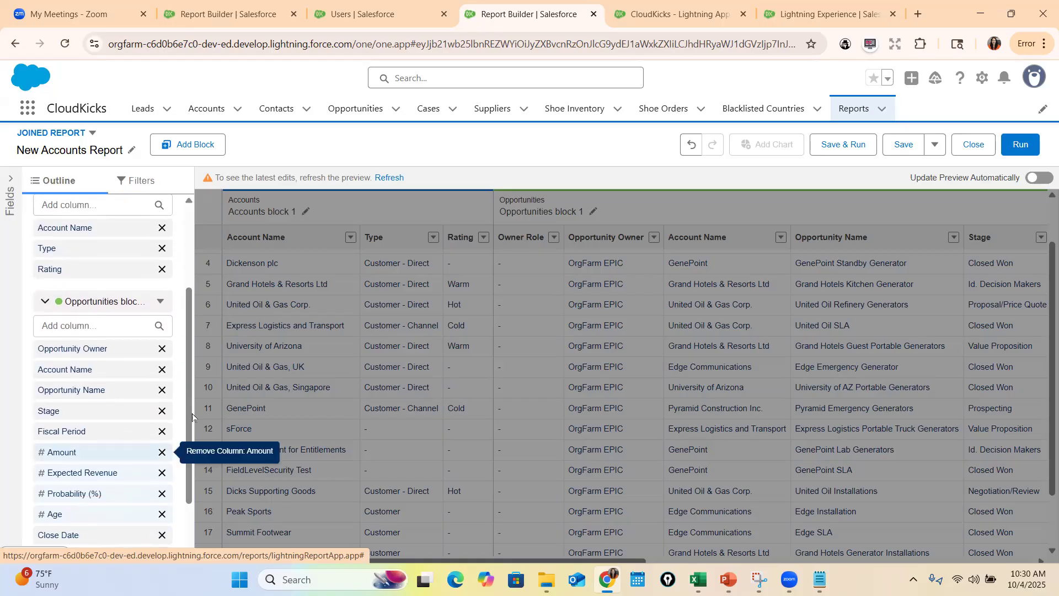
{"action": "left_click", "coordinate": [162, 350]}
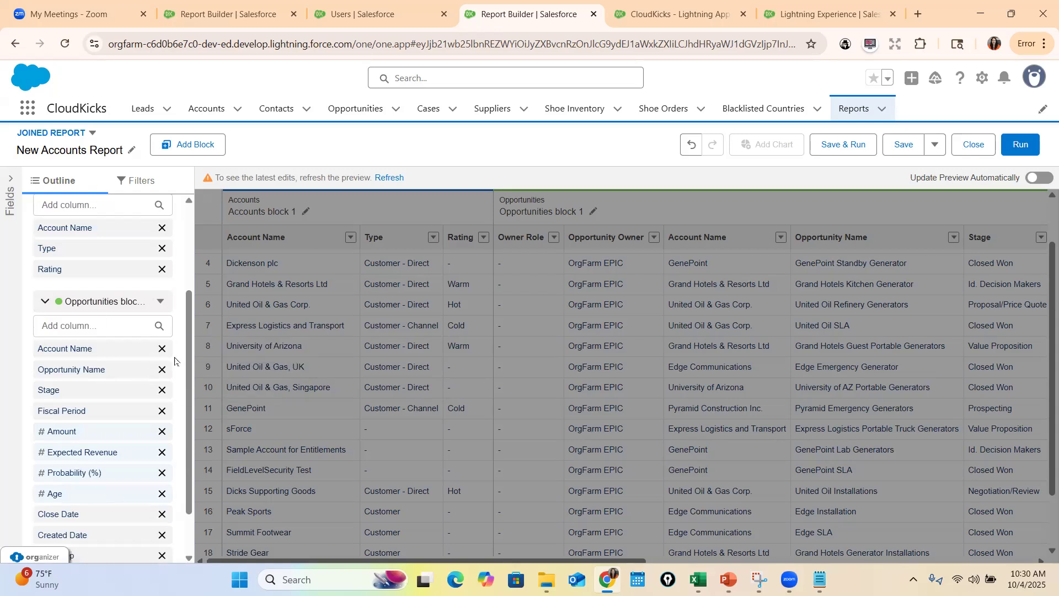
{"action": "scroll", "coordinate": [154, 425], "scroll_direction": "down", "scroll_amount": 1}
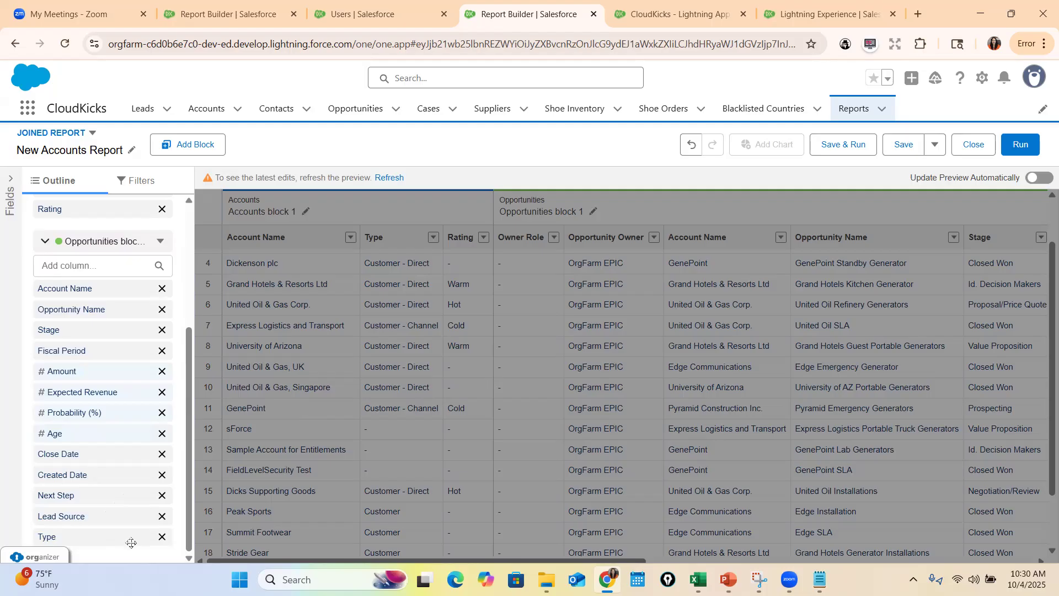
{"action": "left_click", "coordinate": [162, 495]}
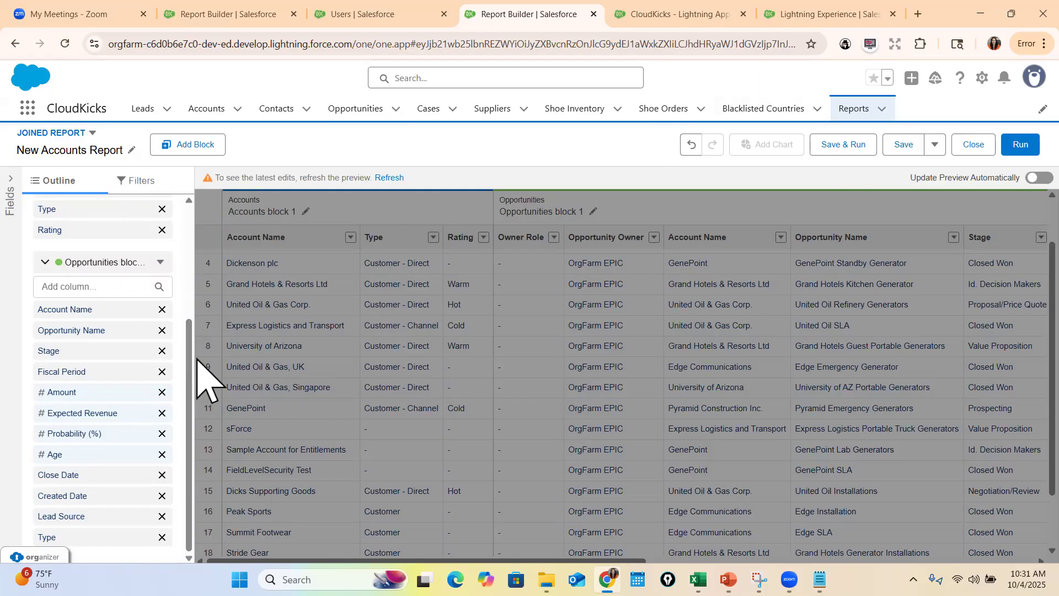
Add a block to the joined report using the standard Cases report type with its default columns
{"action": "left_click_drag", "start_coordinate": [190, 375], "coordinate": [185, 202]}
{"action": "left_click", "coordinate": [178, 142]}
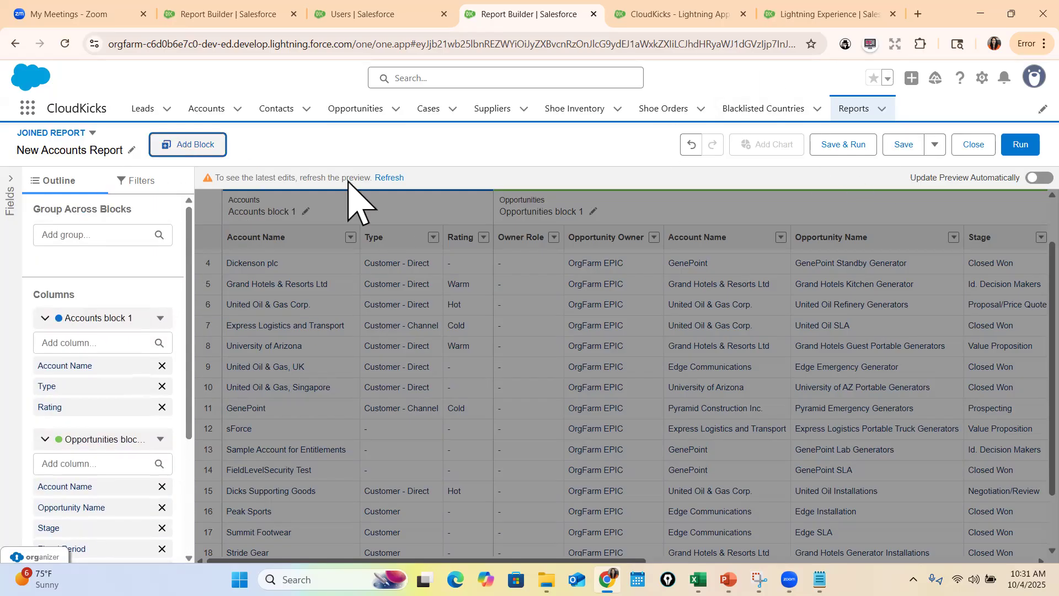
{"action": "left_click", "coordinate": [813, 141]}
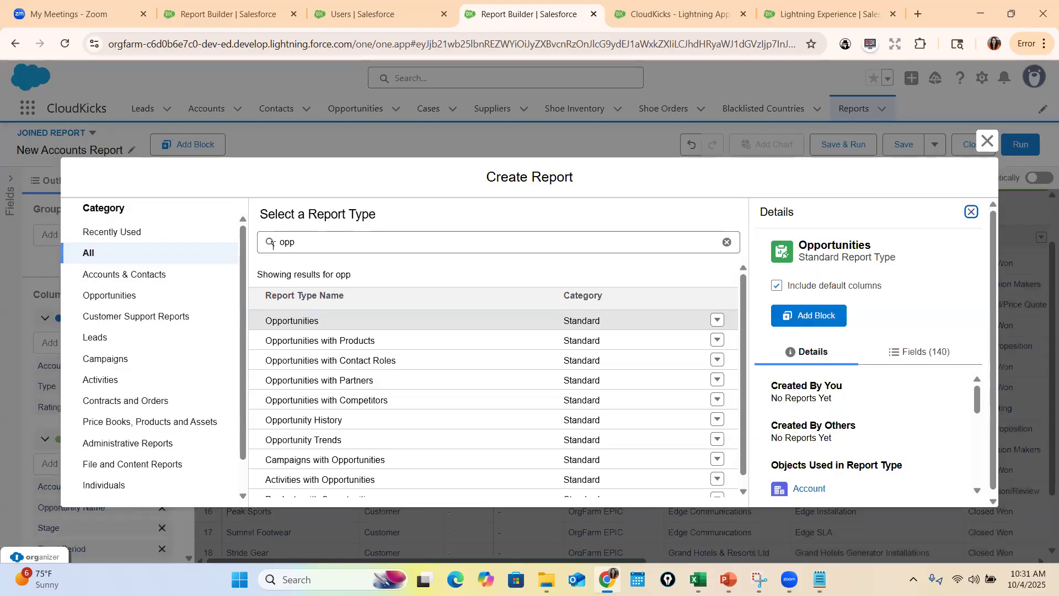
{"action": "left_click_drag", "start_coordinate": [326, 242], "coordinate": [215, 234]}
{"action": "type", "text": "CAse"}
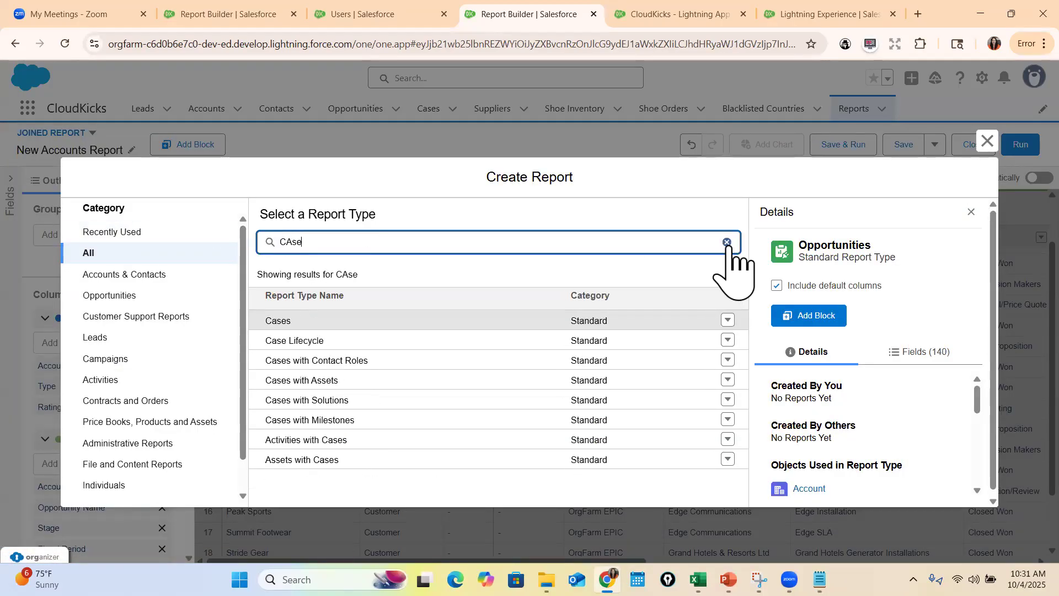
{"action": "left_click", "coordinate": [276, 321]}
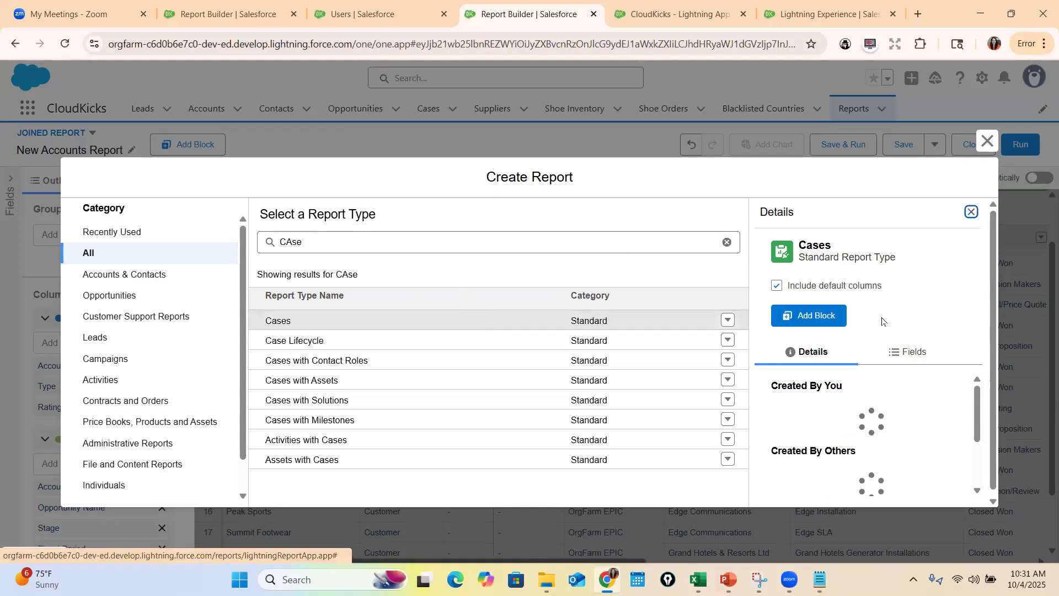
{"action": "left_click", "coordinate": [816, 335]}
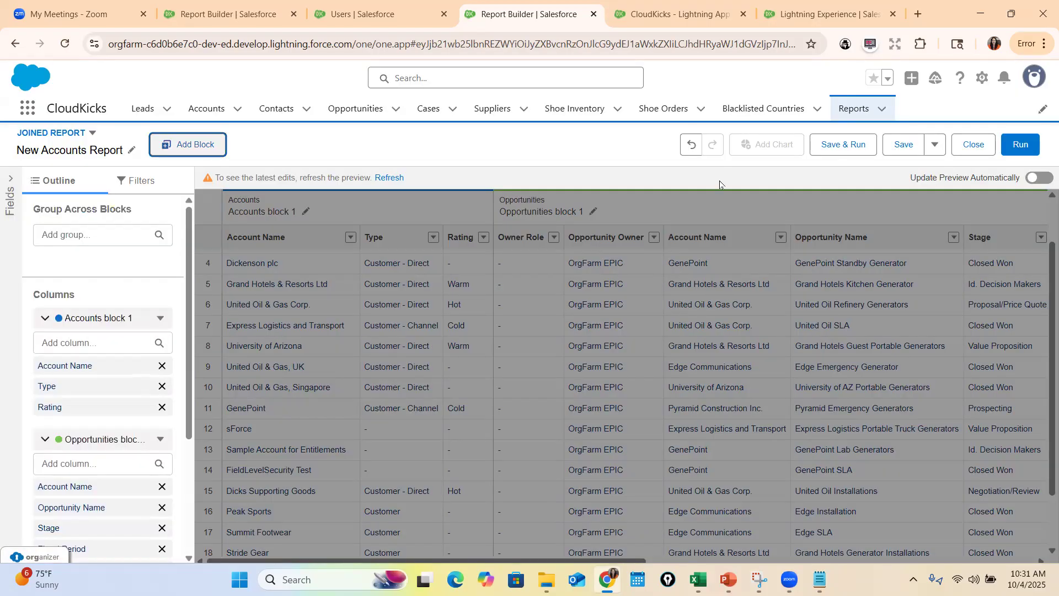
Remove the Case Owner column from the Cases block and add the Status column
{"action": "scroll", "coordinate": [158, 406], "scroll_direction": "down", "scroll_amount": 7}
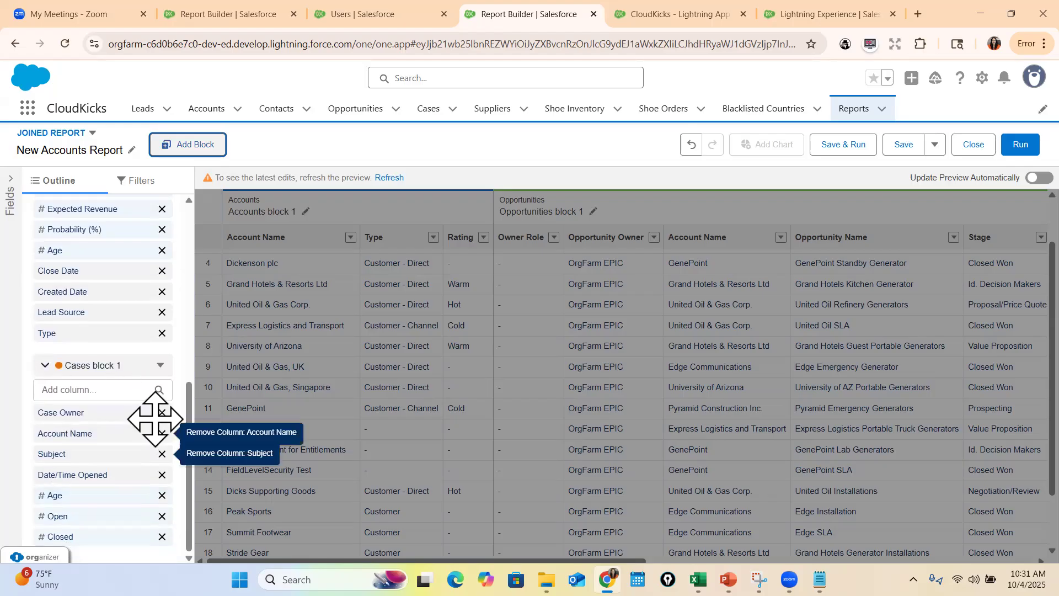
{"action": "left_click", "coordinate": [162, 413]}
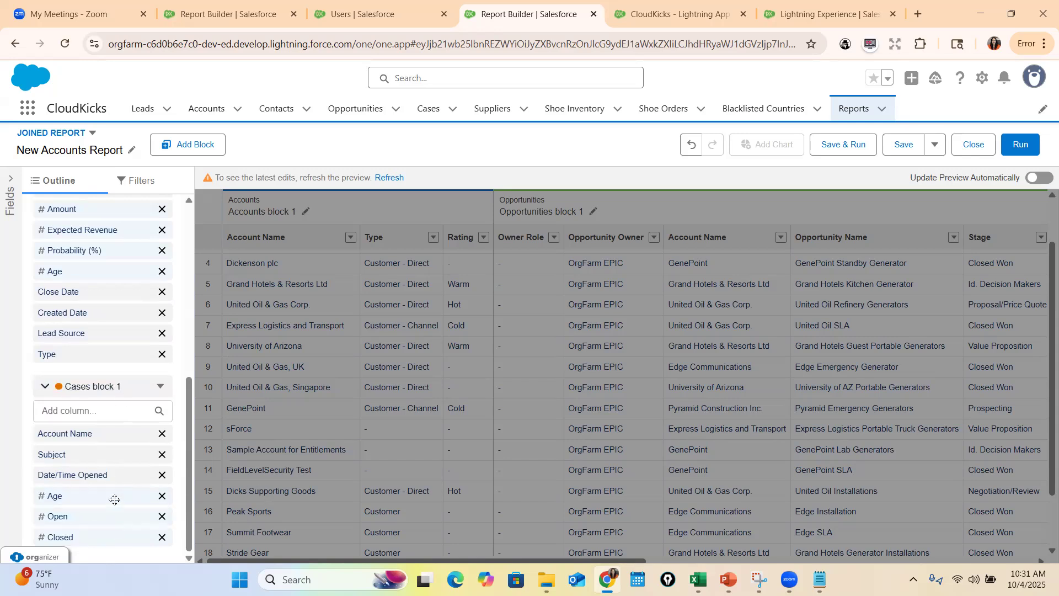
{"action": "left_click", "coordinate": [110, 415]}
{"action": "type", "text": "stat"}
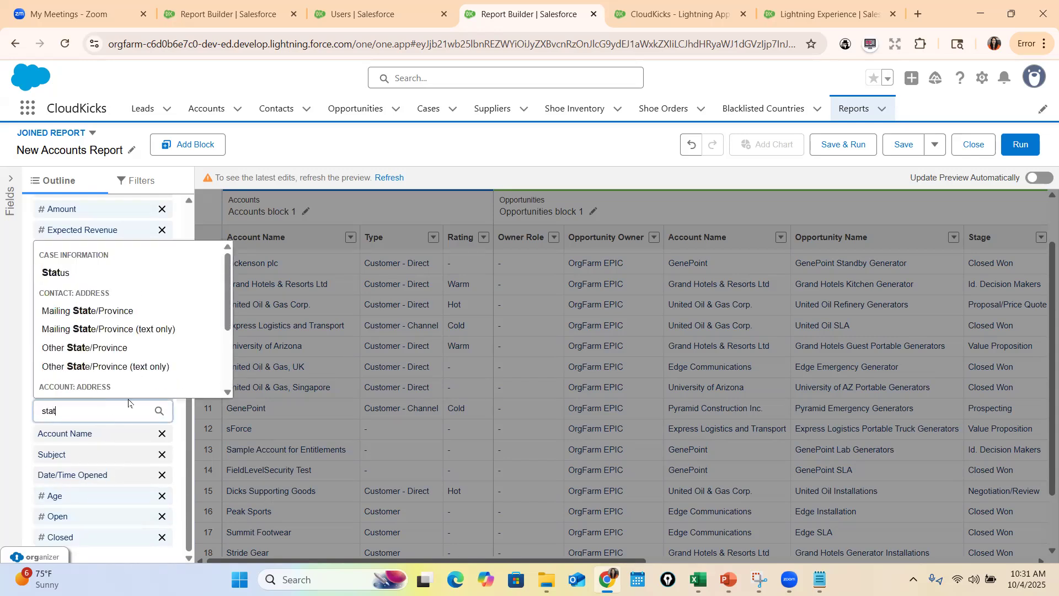
{"action": "left_click", "coordinate": [61, 273]}
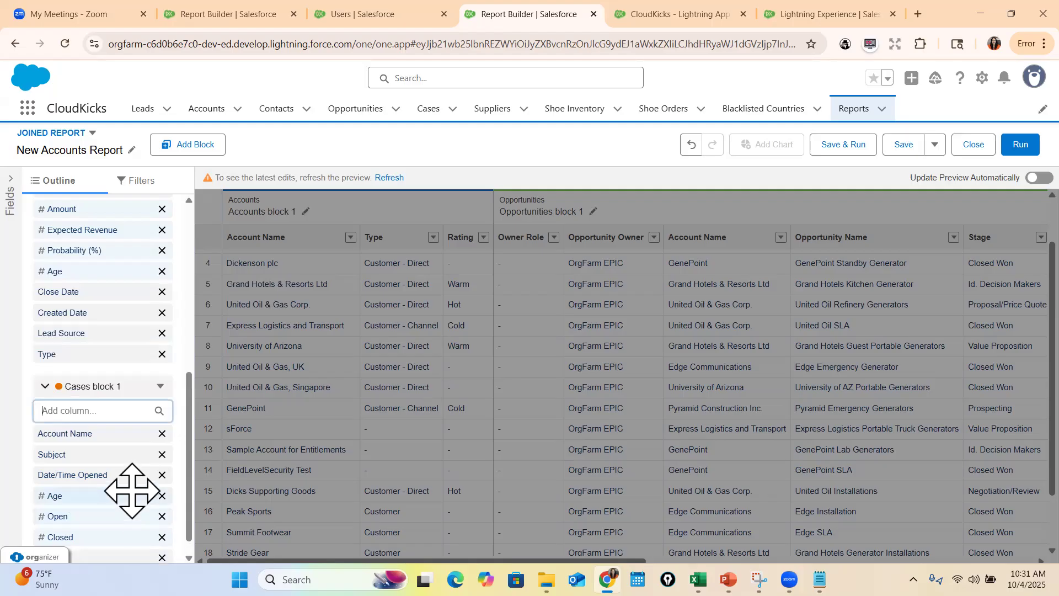
{"action": "scroll", "coordinate": [149, 514], "scroll_direction": "down", "scroll_amount": 1}
{"action": "left_click_drag", "start_coordinate": [75, 540], "coordinate": [82, 489]}
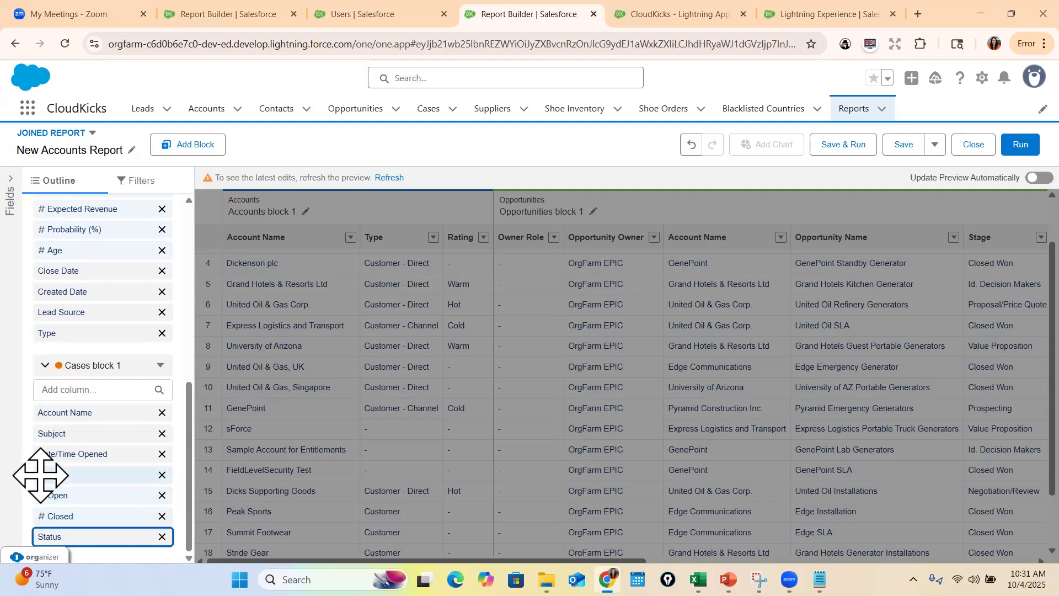
Examine the summarize options for the Age, Open and Closed columns of the Cases block without applying any
{"action": "left_click", "coordinate": [40, 474]}
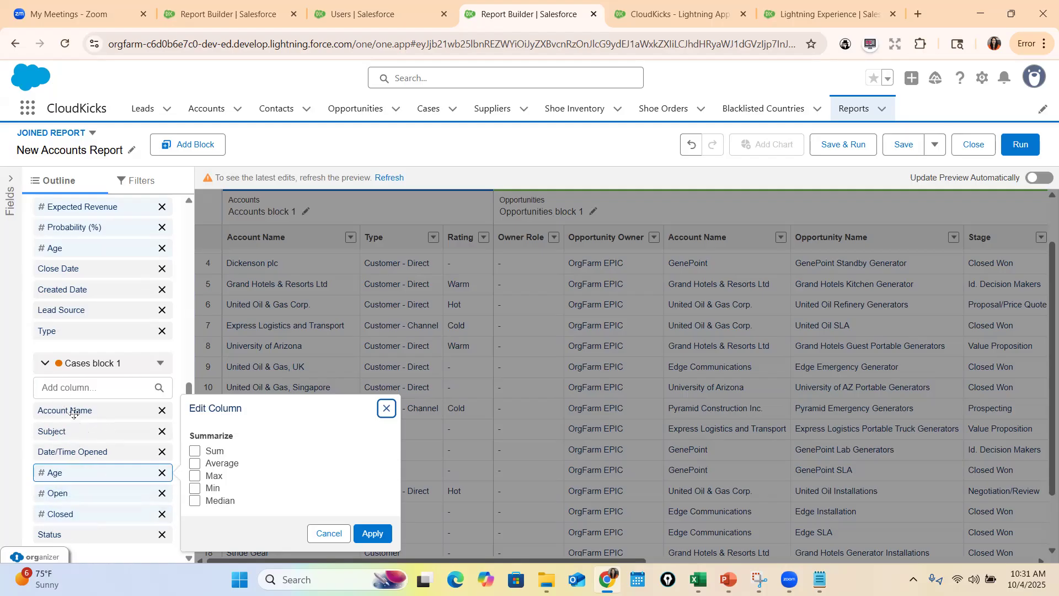
{"action": "left_click", "coordinate": [76, 413]}
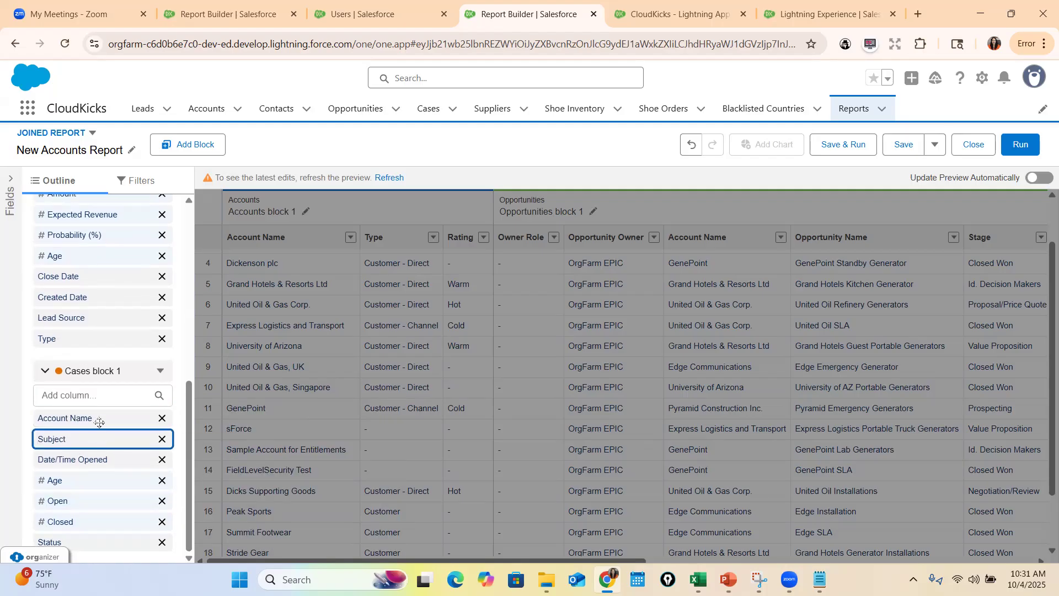
{"action": "left_click", "coordinate": [122, 481]}
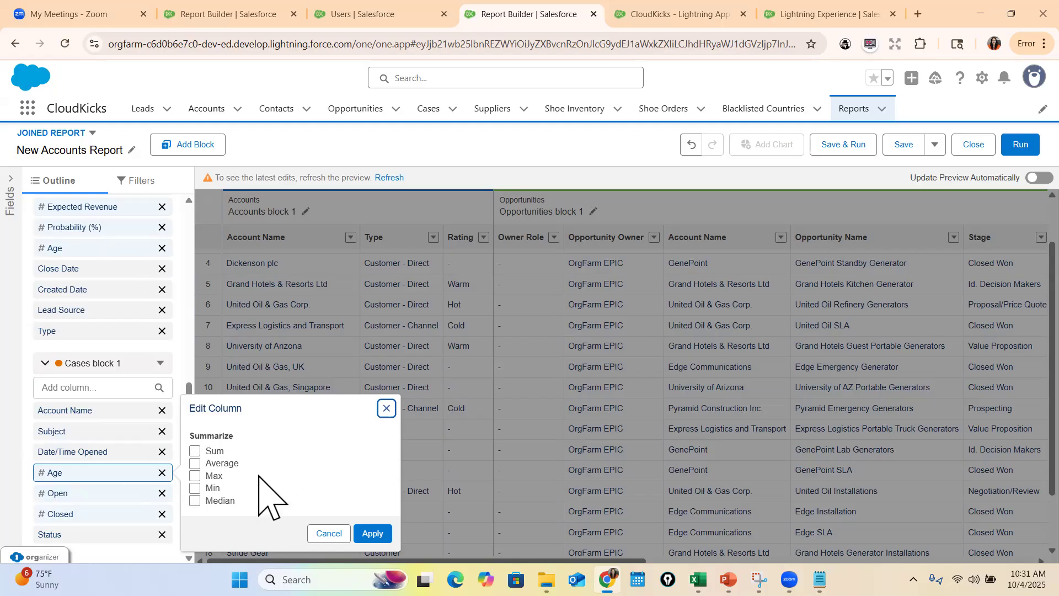
{"action": "left_click", "coordinate": [147, 493]}
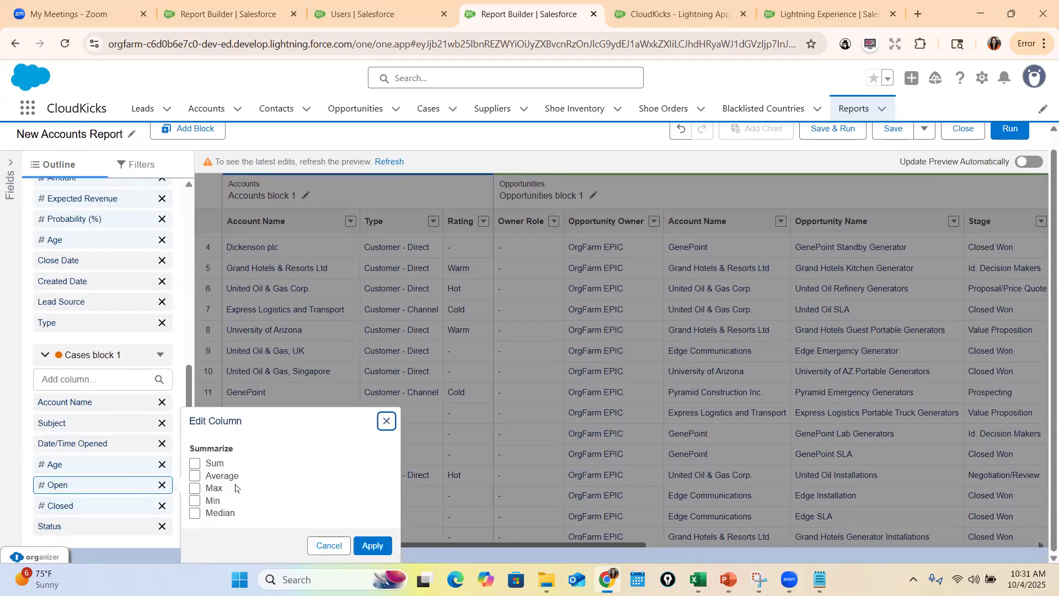
{"action": "left_click", "coordinate": [81, 504]}
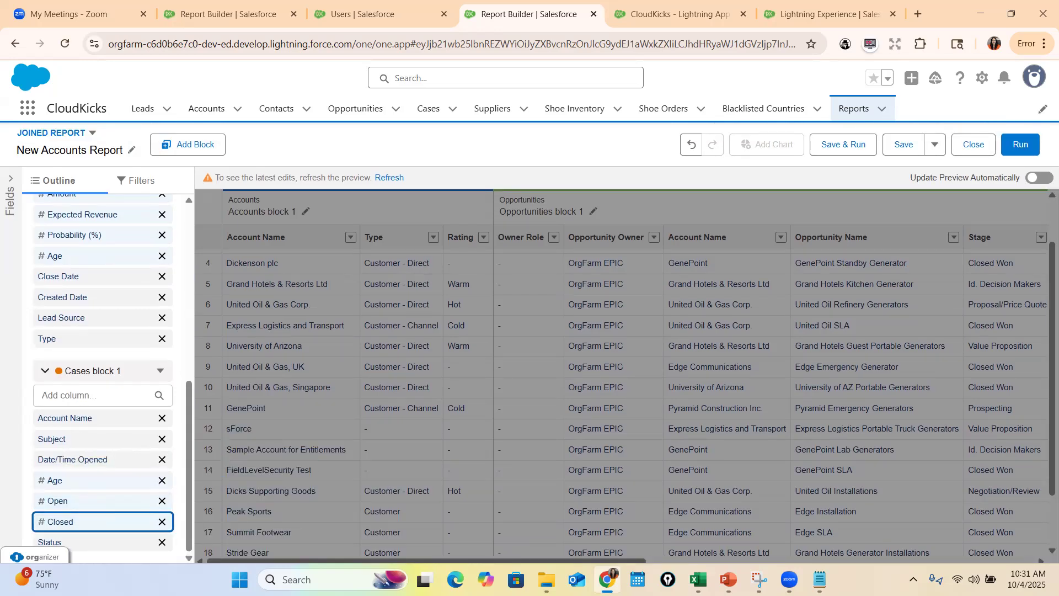
{"action": "left_click", "coordinate": [115, 521]}
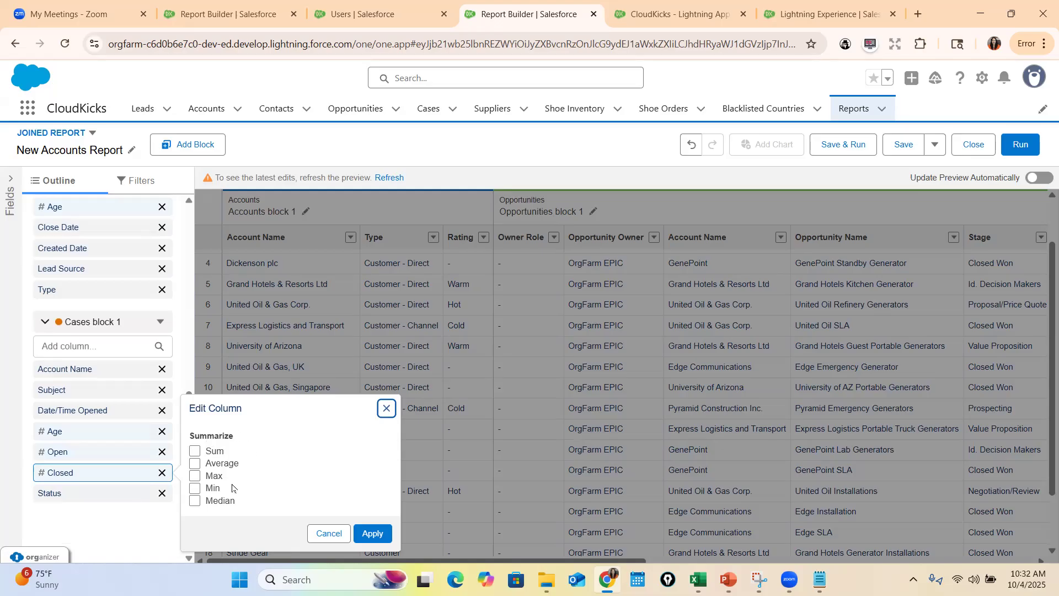
{"action": "left_click", "coordinate": [386, 409]}
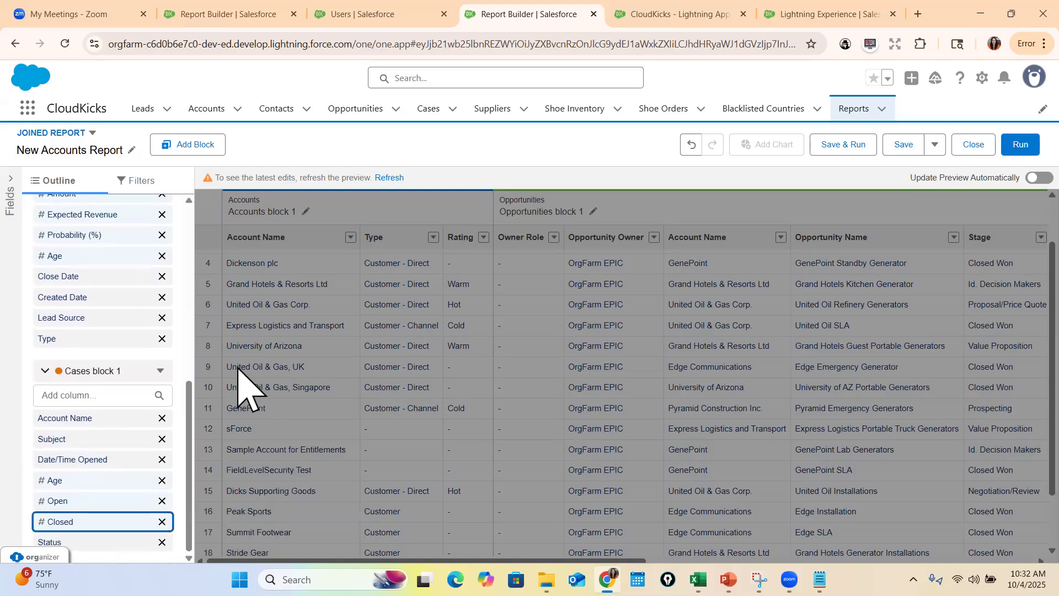
Refresh the joined report preview and review the columns of the Opportunities and Cases blocks
{"action": "left_click", "coordinate": [390, 178]}
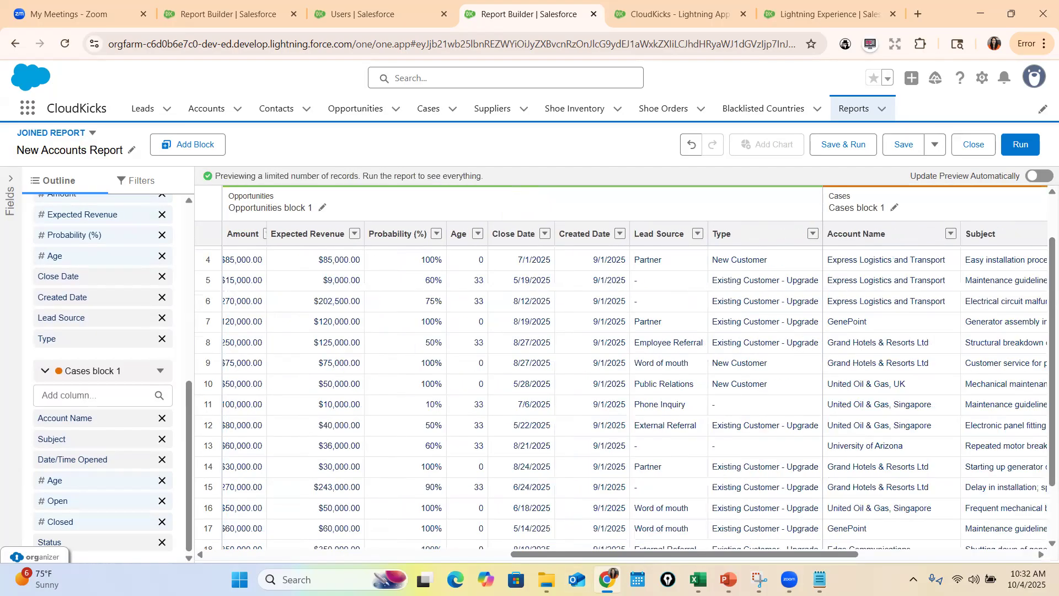
{"action": "scroll", "coordinate": [634, 386], "scroll_direction": "right", "scroll_amount": 10}
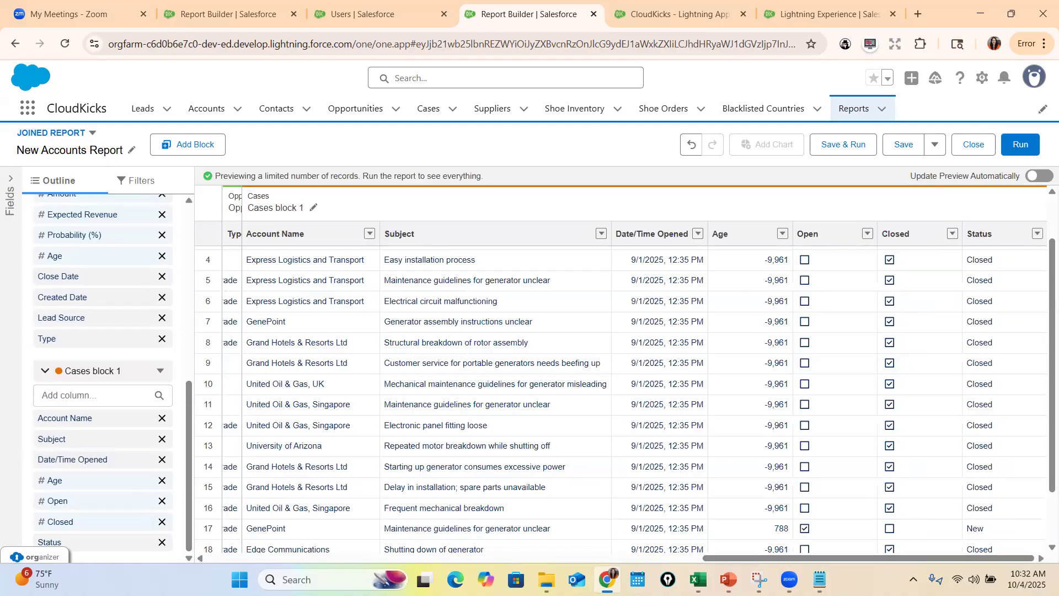
{"action": "scroll", "coordinate": [627, 373], "scroll_direction": "left", "scroll_amount": 15}
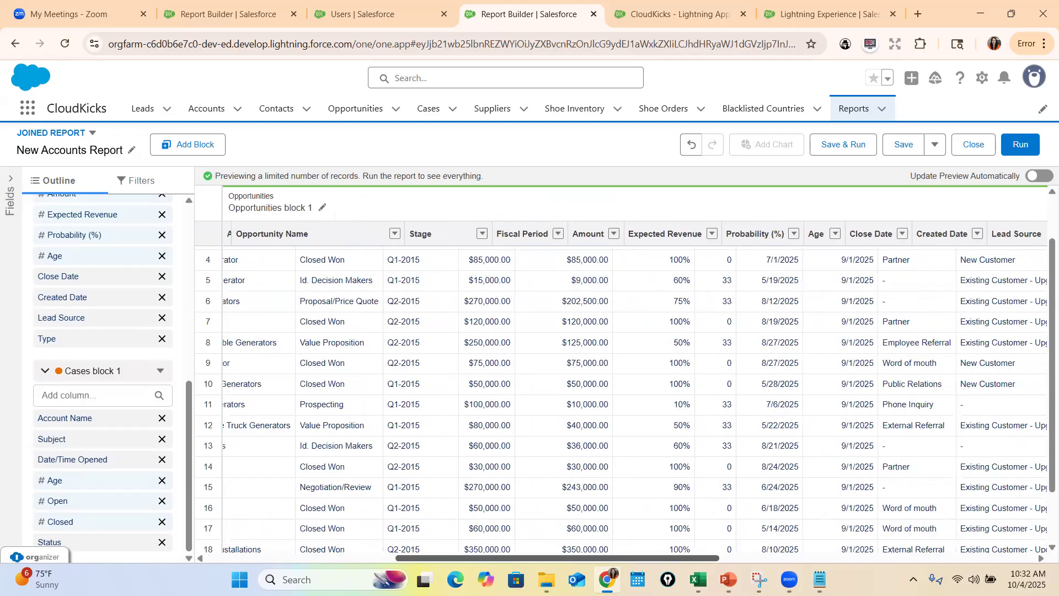
{"action": "scroll", "coordinate": [627, 373], "scroll_direction": "right", "scroll_amount": 15}
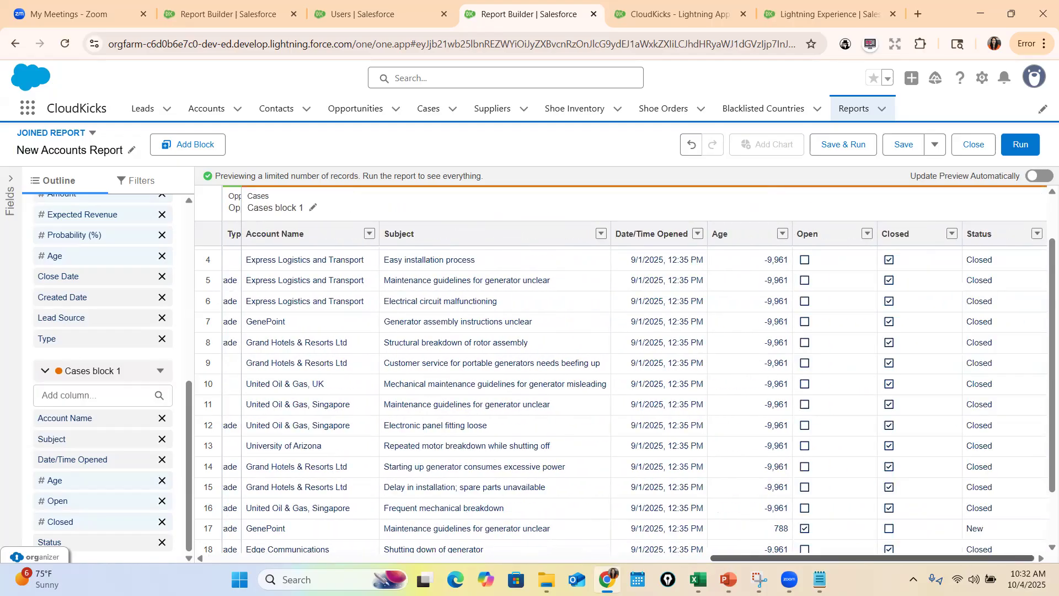
Group the joined report across blocks by Account Name and refresh the preview
{"action": "scroll", "coordinate": [90, 335], "scroll_direction": "up", "scroll_amount": 10}
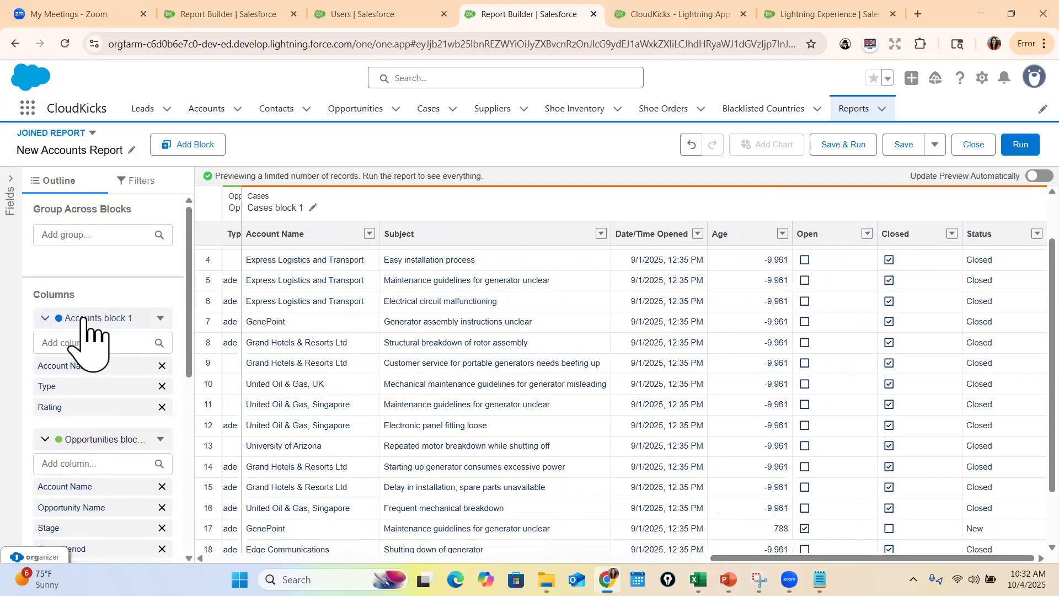
{"action": "left_click_drag", "start_coordinate": [35, 207], "coordinate": [142, 211]}
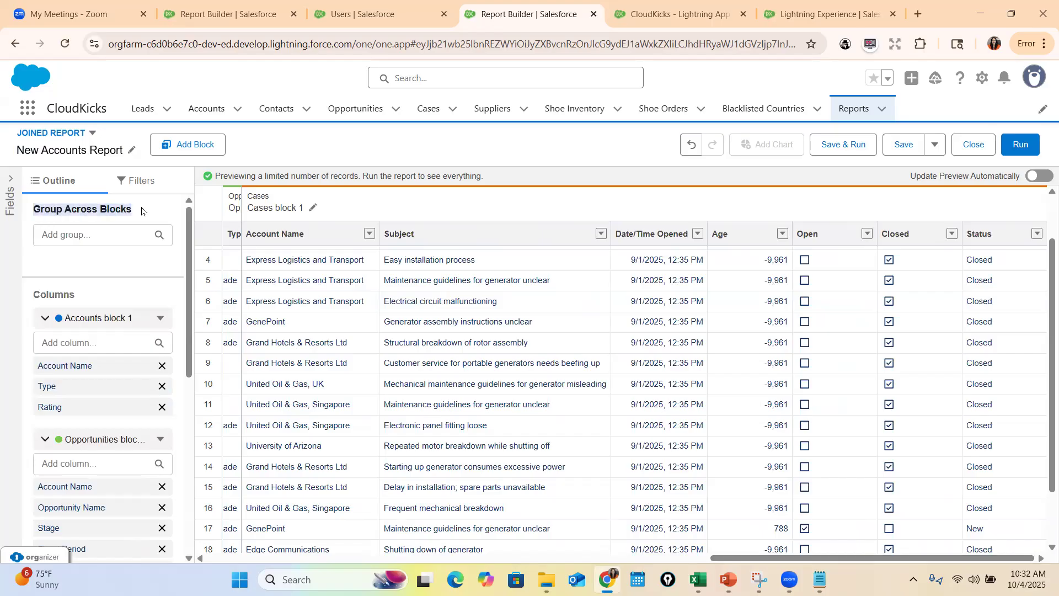
{"action": "left_click", "coordinate": [105, 234]}
{"action": "type", "text": "accou"}
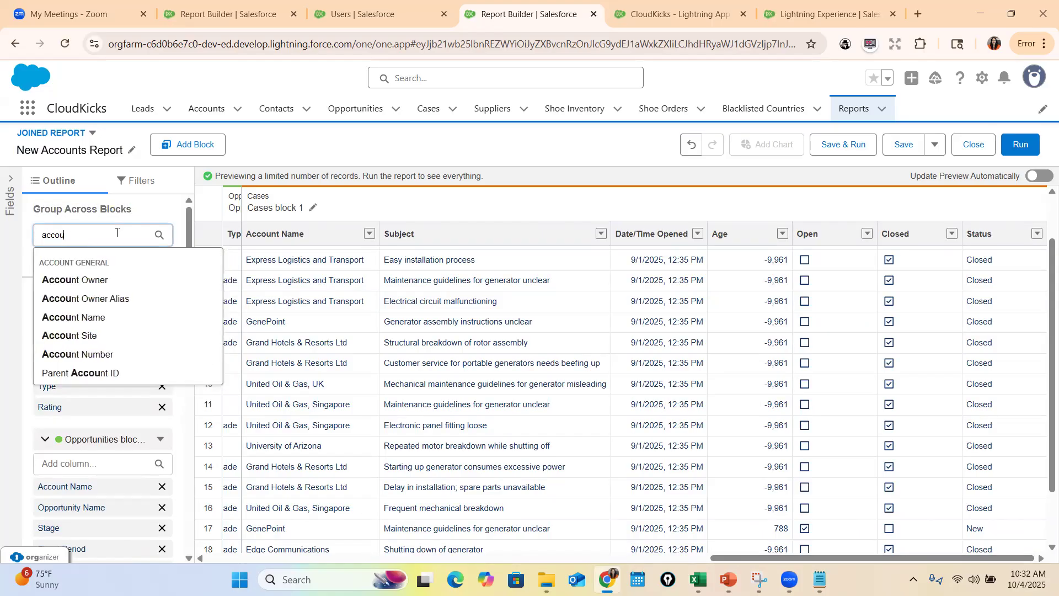
{"action": "type", "text": "nt Name"}
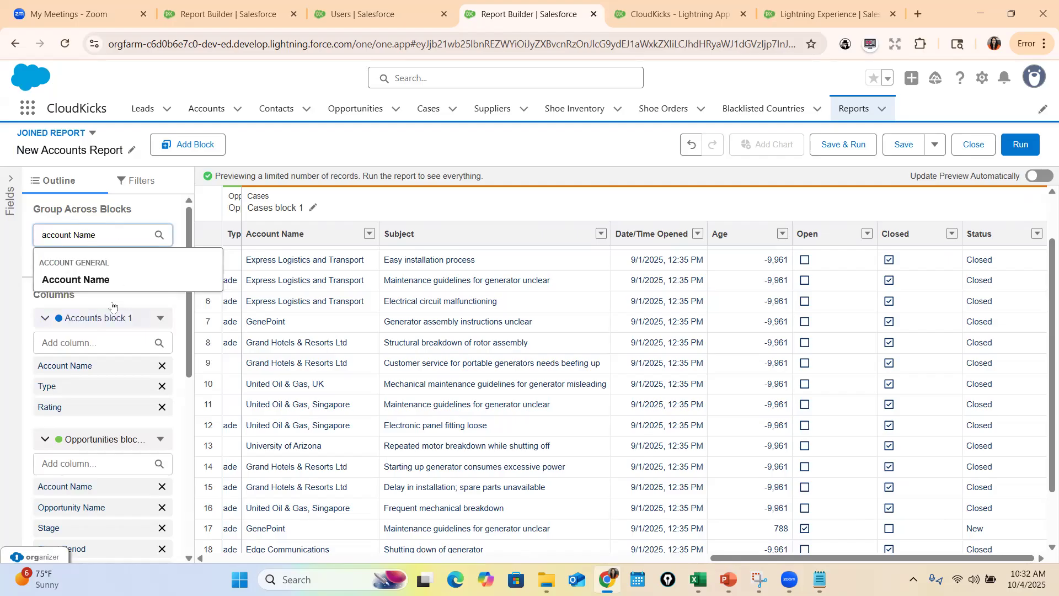
{"action": "left_click", "coordinate": [77, 280]}
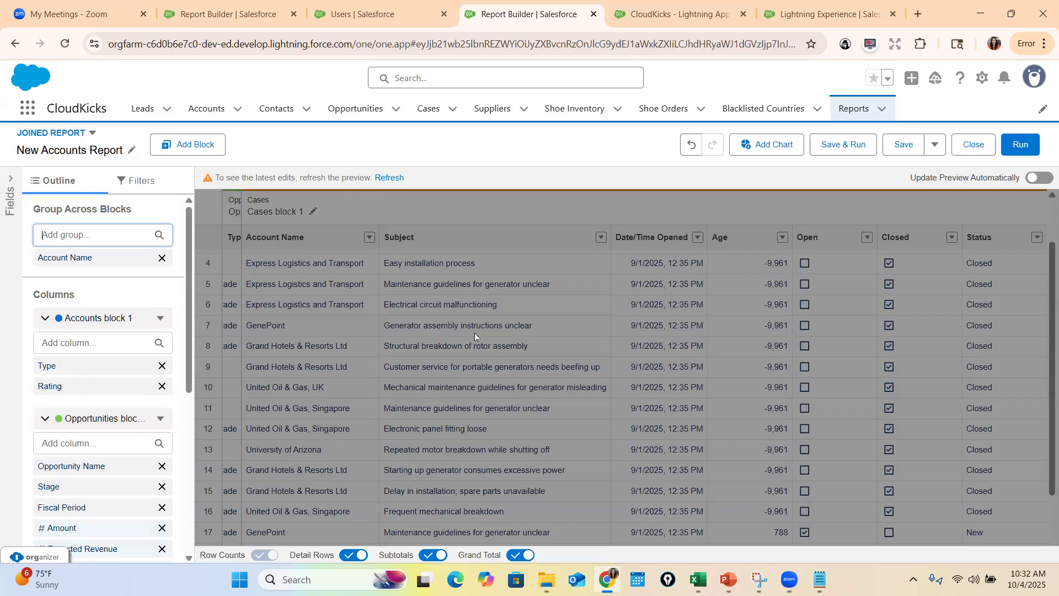
{"action": "left_click", "coordinate": [379, 178]}
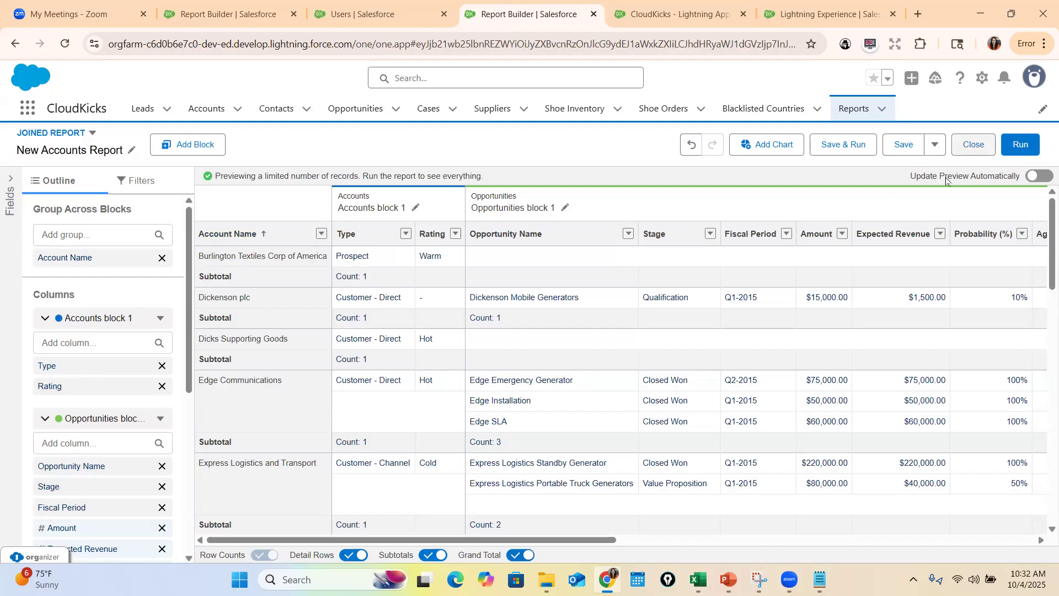
Run the joined report and review the rows across its Accounts, Opportunities and Cases blocks
{"action": "left_click", "coordinate": [1020, 145]}
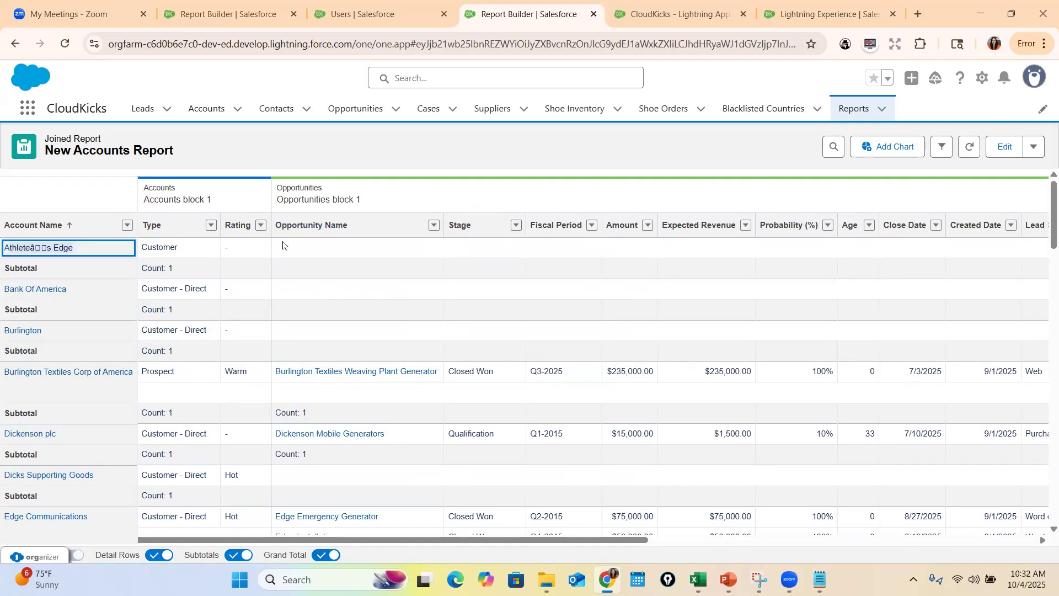
{"action": "left_click_drag", "start_coordinate": [563, 540], "coordinate": [945, 556]}
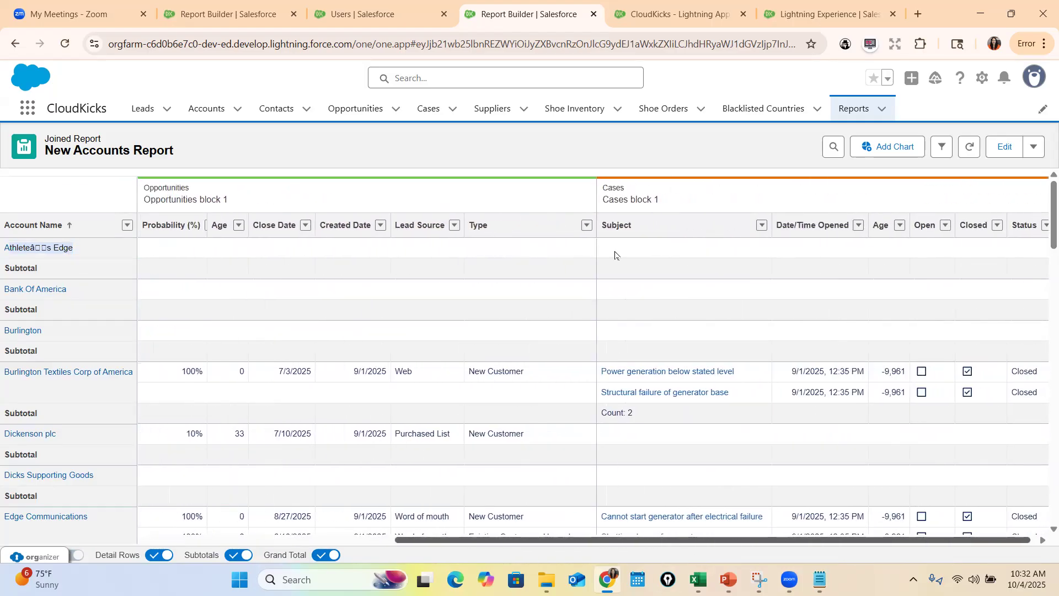
{"action": "left_click_drag", "start_coordinate": [662, 540], "coordinate": [380, 540]}
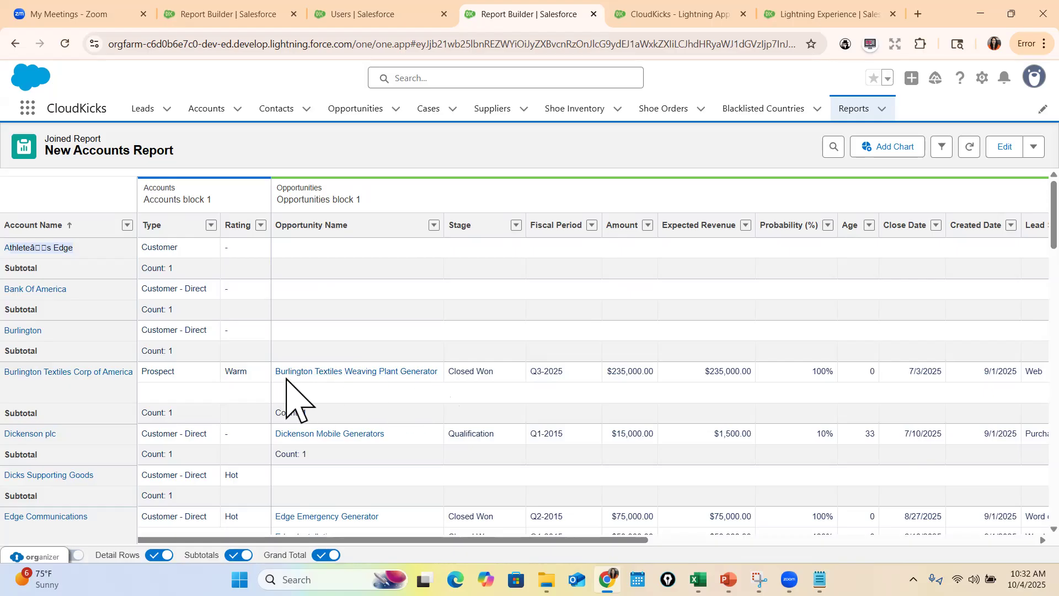
{"action": "left_click_drag", "start_coordinate": [618, 542], "coordinate": [965, 535]}
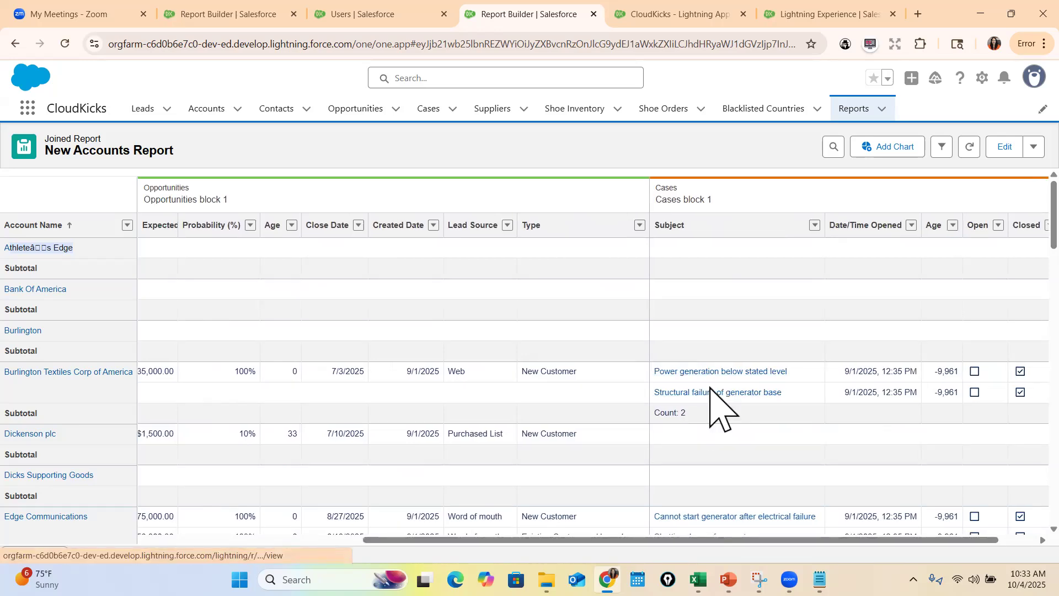
{"action": "left_click_drag", "start_coordinate": [800, 539], "coordinate": [356, 502]}
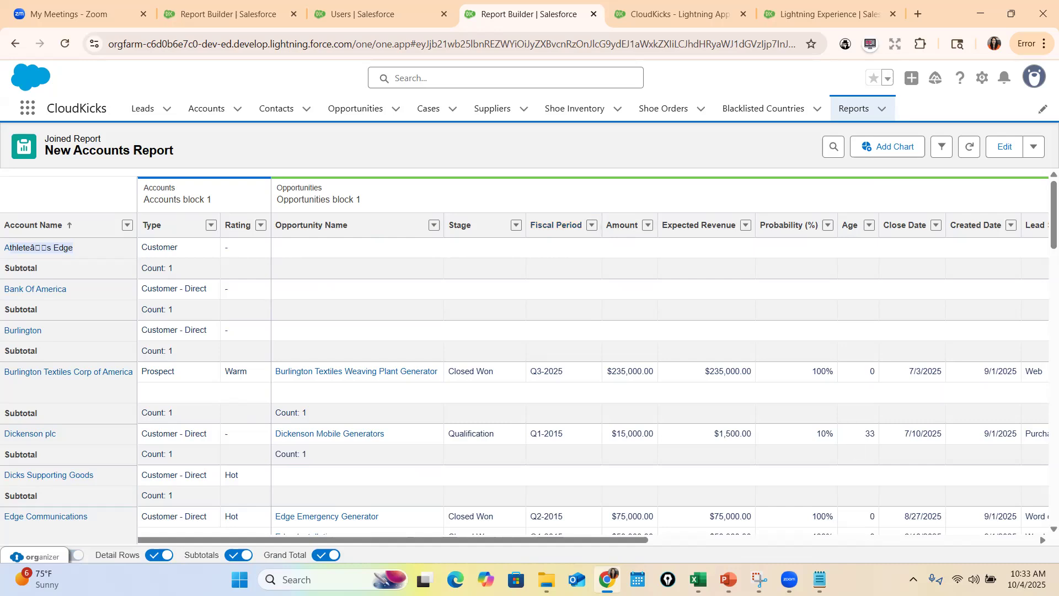
Switch to the PowerPoint slide show, view the Report Navigation and Structure slide, and return to Salesforce in Chrome
{"action": "key", "text": "alt+Tab"}
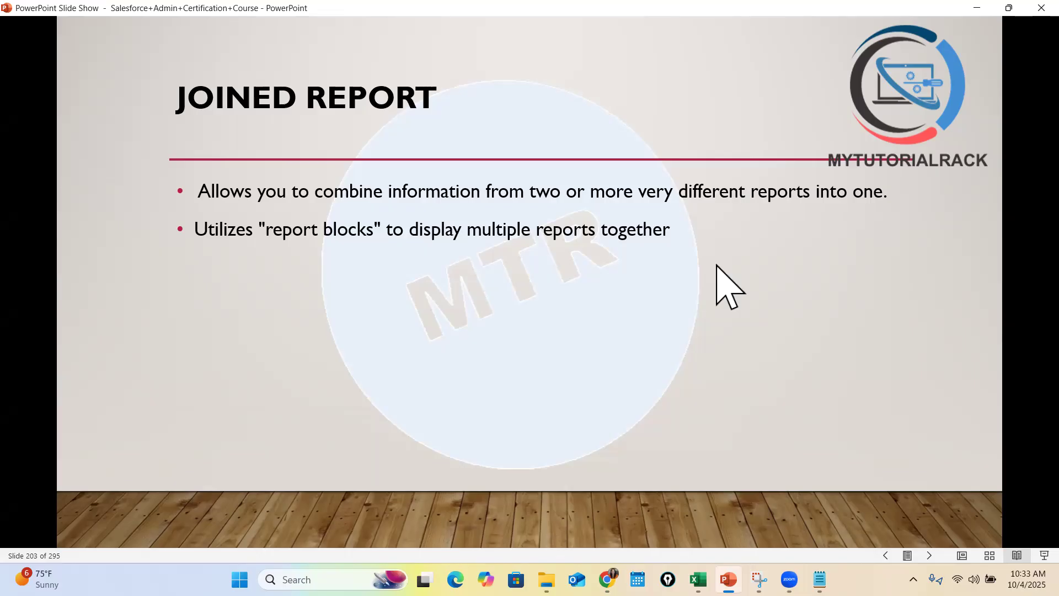
{"action": "key", "text": "Right"}
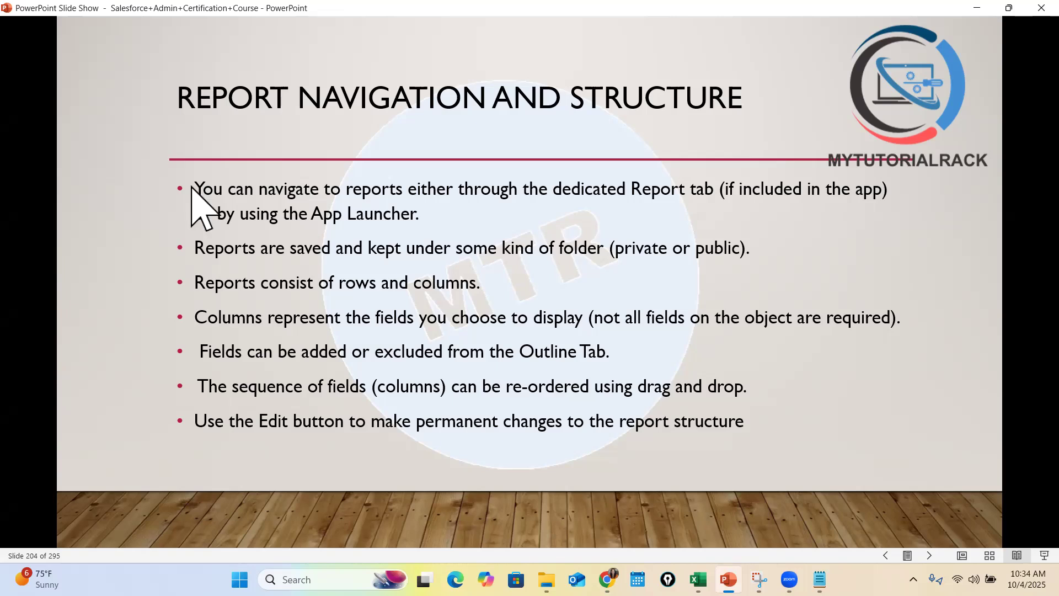
{"action": "key", "text": "alt+Tab"}
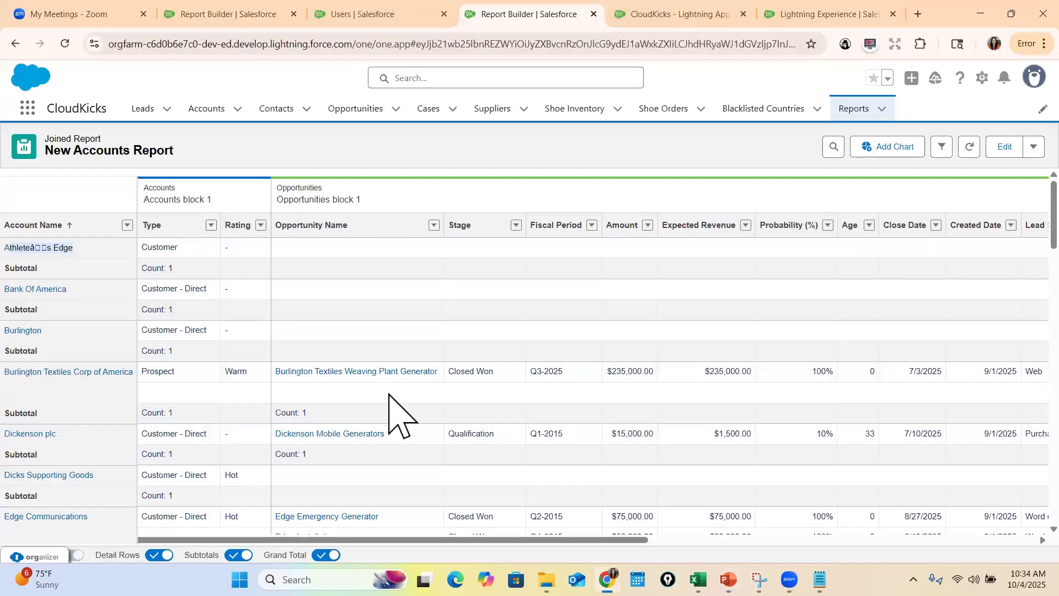
Open the All Accounts report from the recent reports and examine its subscription settings
{"action": "left_click", "coordinate": [870, 117]}
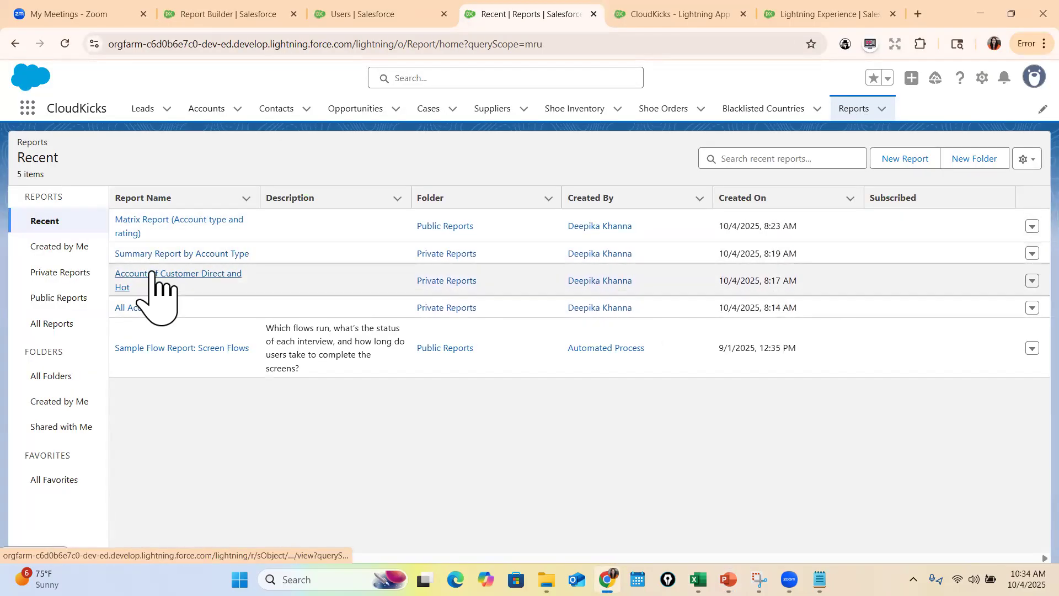
{"action": "left_click", "coordinate": [143, 309]}
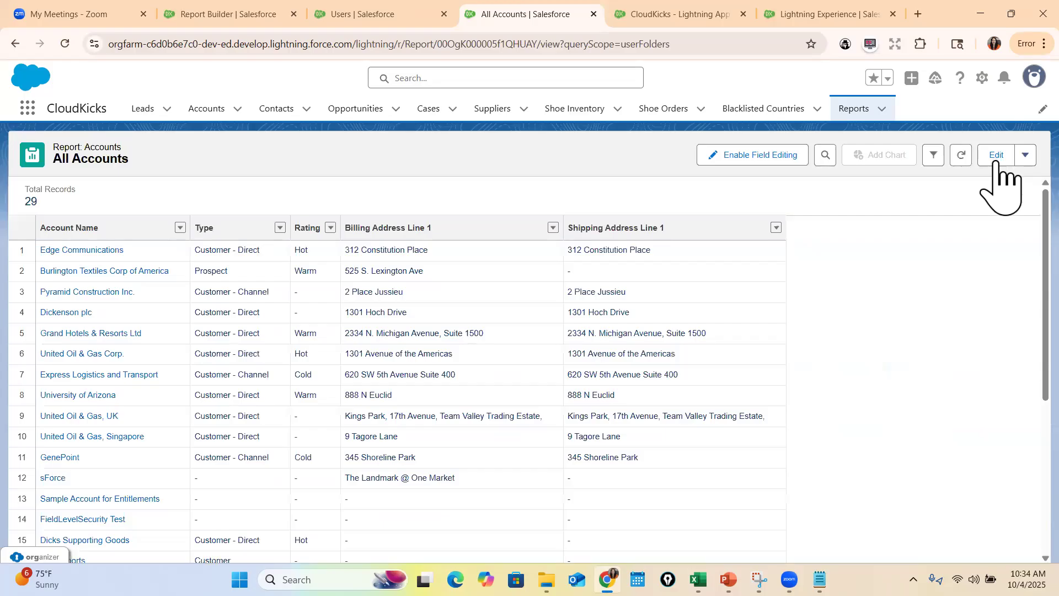
{"action": "left_click", "coordinate": [1025, 155]}
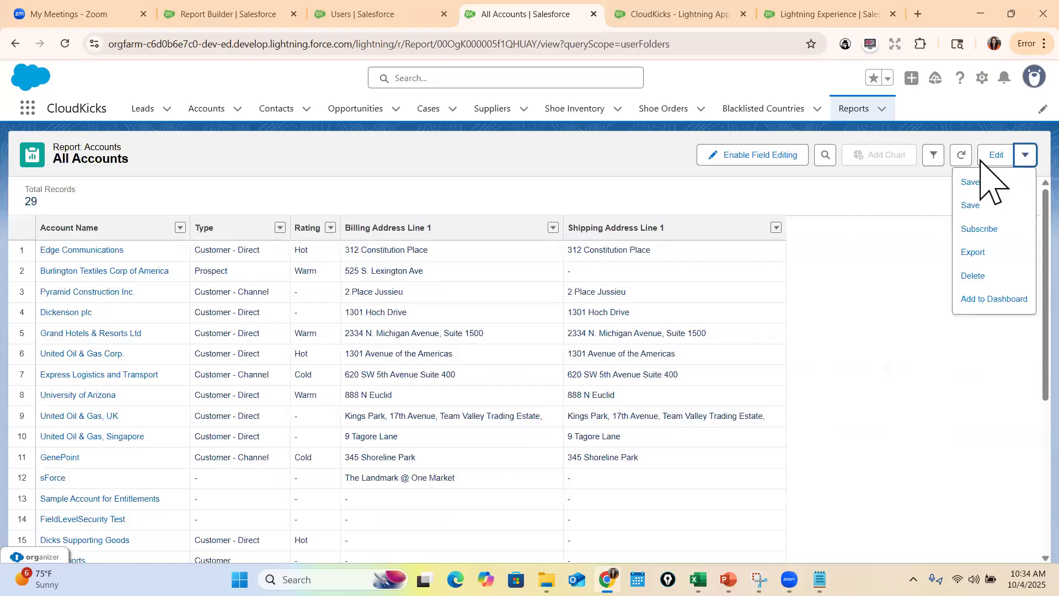
{"action": "left_click", "coordinate": [1001, 232]}
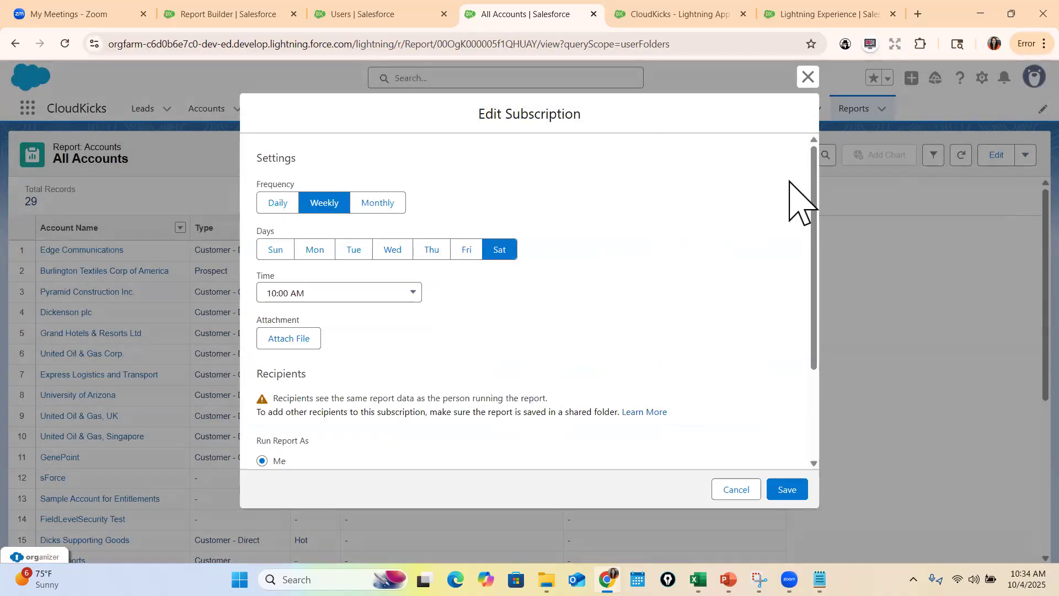
{"action": "scroll", "coordinate": [591, 378], "scroll_direction": "down", "scroll_amount": 3}
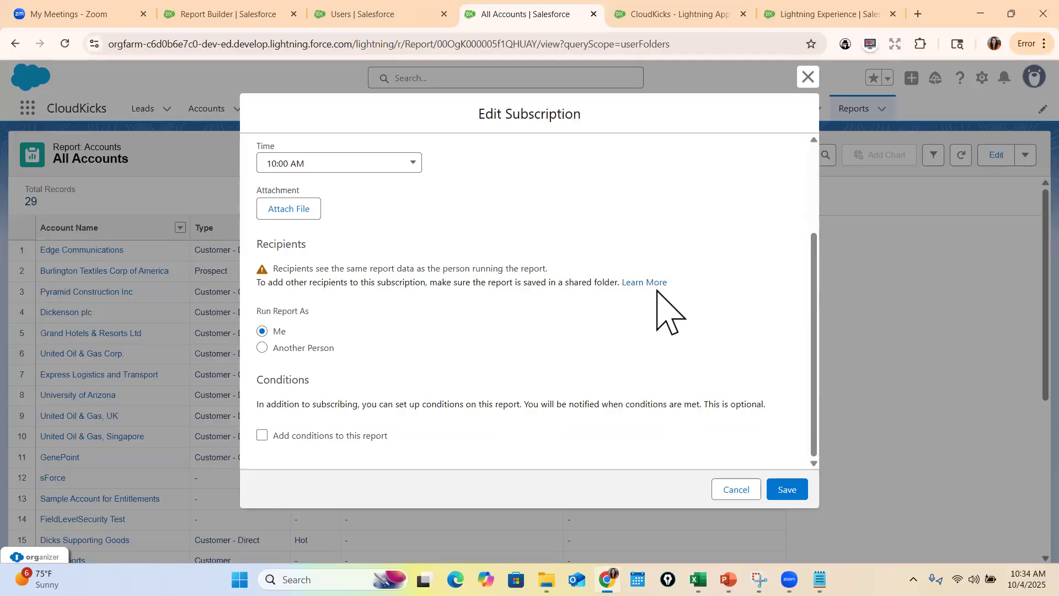
{"action": "scroll", "coordinate": [607, 312], "scroll_direction": "up", "scroll_amount": 3}
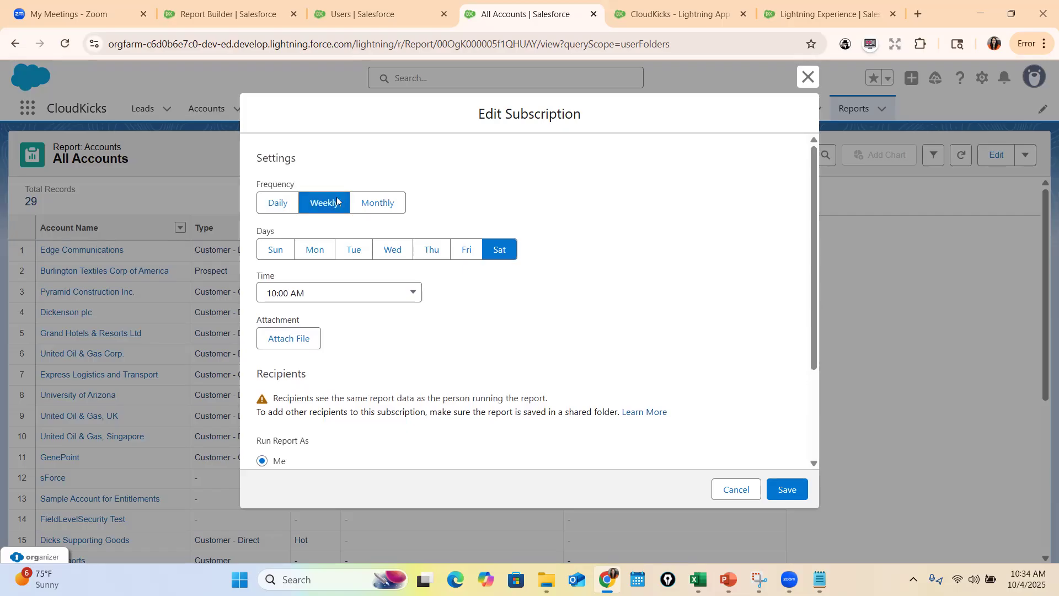
Add Monday, Tuesday, Wednesday and Thursday to the weekly subscription days and keep the time at 10:00 AM
{"action": "left_click", "coordinate": [317, 251]}
{"action": "left_click", "coordinate": [356, 251]}
{"action": "left_click", "coordinate": [393, 251]}
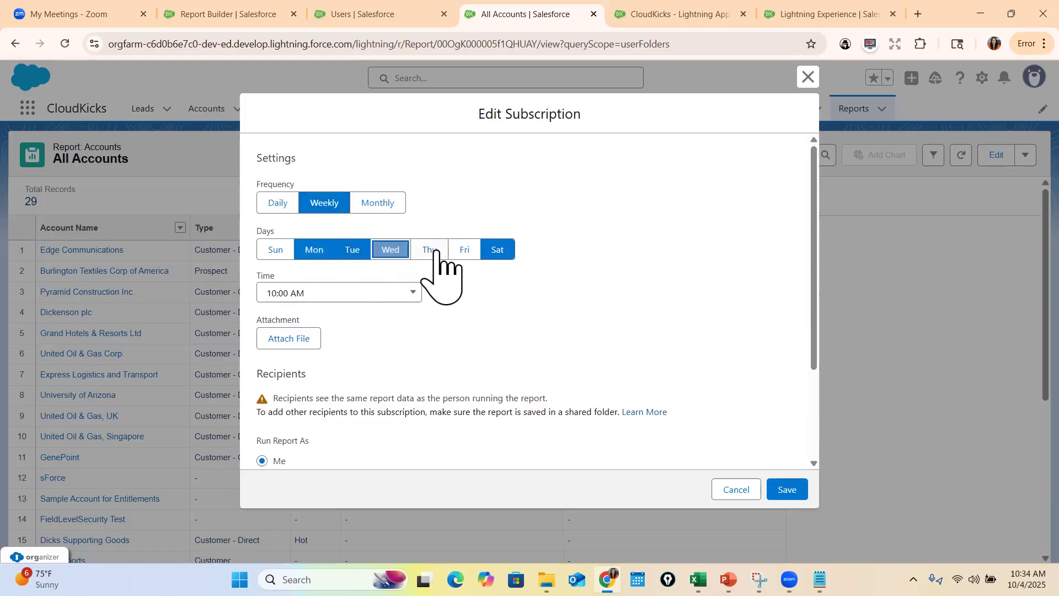
{"action": "left_click", "coordinate": [433, 251]}
{"action": "left_click", "coordinate": [345, 294]}
{"action": "left_click", "coordinate": [400, 292]}
Attach the report to the subscription as a Details Only comma-delimited .csv file
{"action": "left_click", "coordinate": [289, 338]}
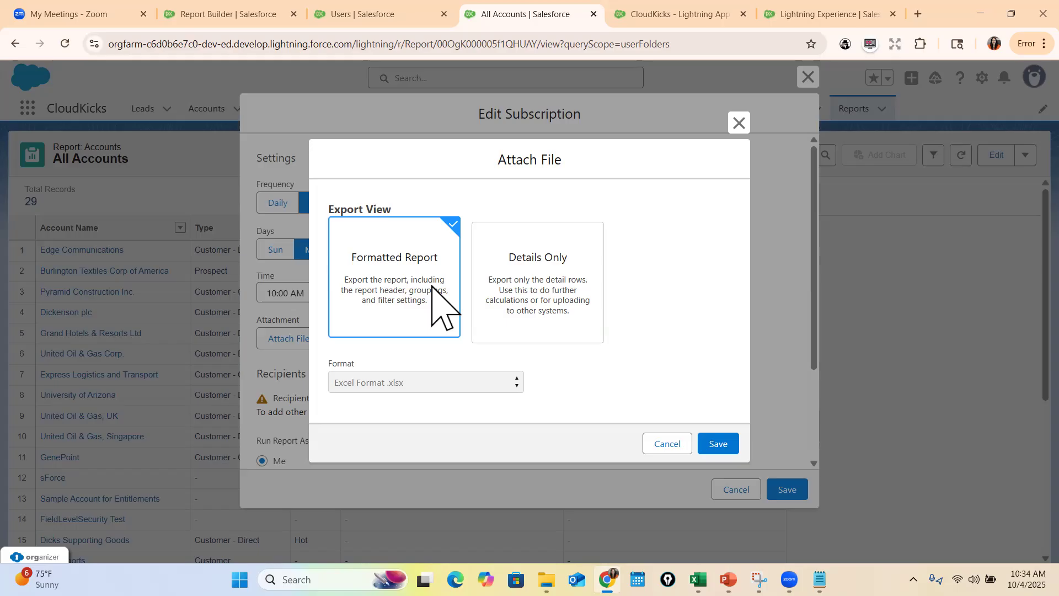
{"action": "left_click", "coordinate": [531, 308]}
{"action": "left_click", "coordinate": [718, 443]}
{"action": "scroll", "coordinate": [419, 353], "scroll_direction": "down", "scroll_amount": 3}
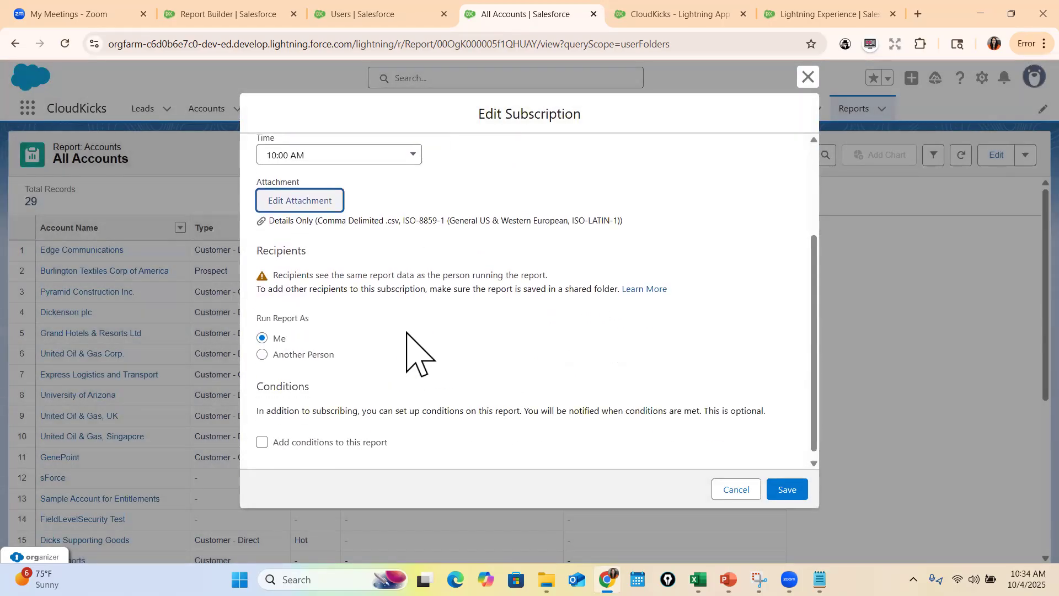
Set the subscription to run the report as another person, keeping the prefilled user
{"action": "scroll", "coordinate": [331, 342], "scroll_direction": "down", "scroll_amount": 1}
{"action": "left_click_drag", "start_coordinate": [256, 310], "coordinate": [276, 331]}
{"action": "left_click_drag", "start_coordinate": [335, 347], "coordinate": [273, 348]}
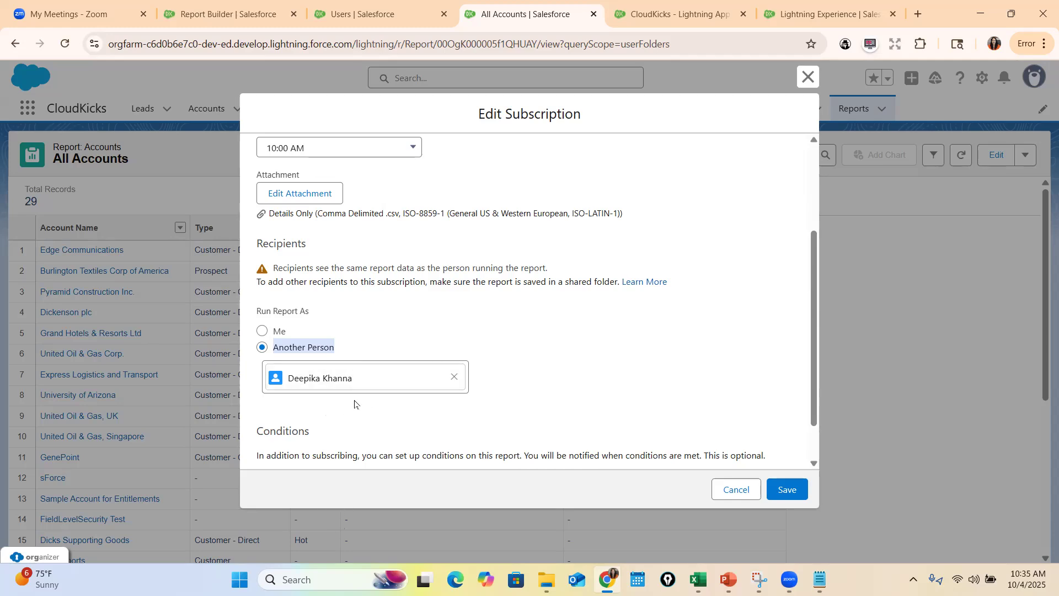
{"action": "left_click", "coordinate": [276, 379]}
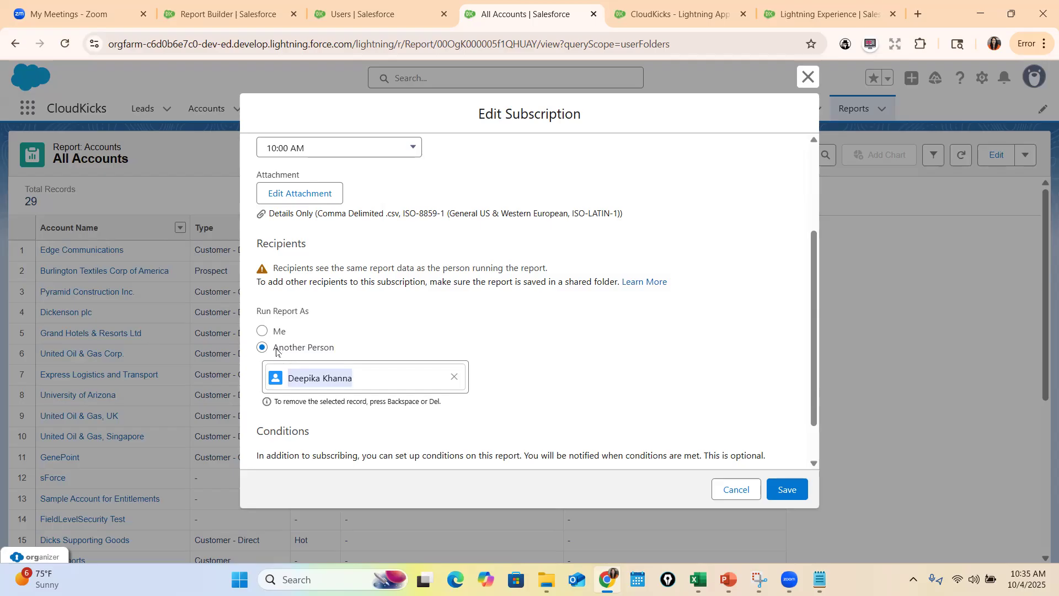
{"action": "left_click_drag", "start_coordinate": [277, 348], "coordinate": [333, 355]}
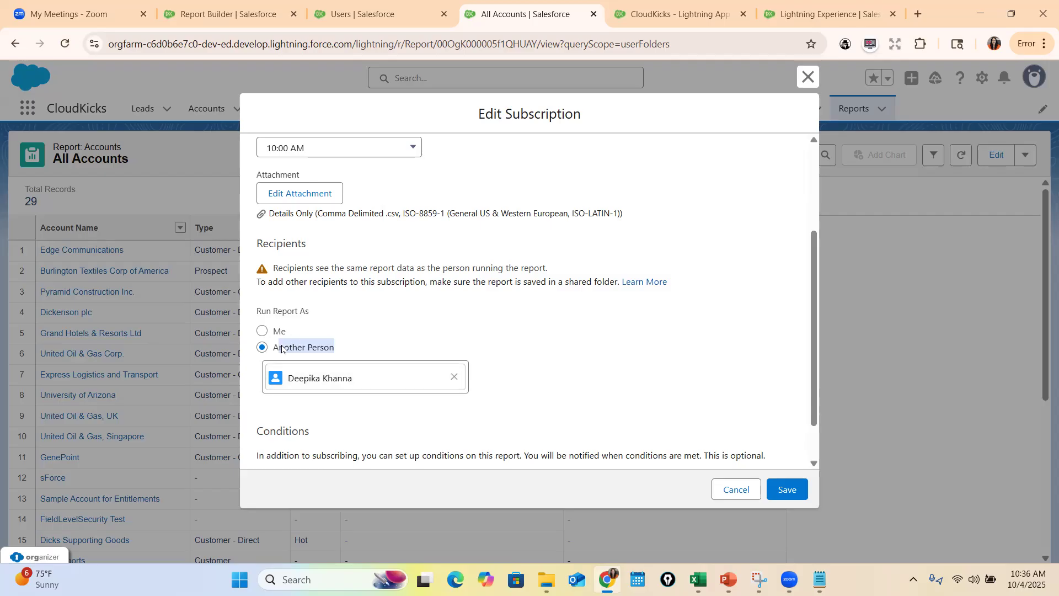
Review the subscription's schedule, recipient note and conditions, and close it without saving
{"action": "scroll", "coordinate": [419, 385], "scroll_direction": "down", "scroll_amount": 1}
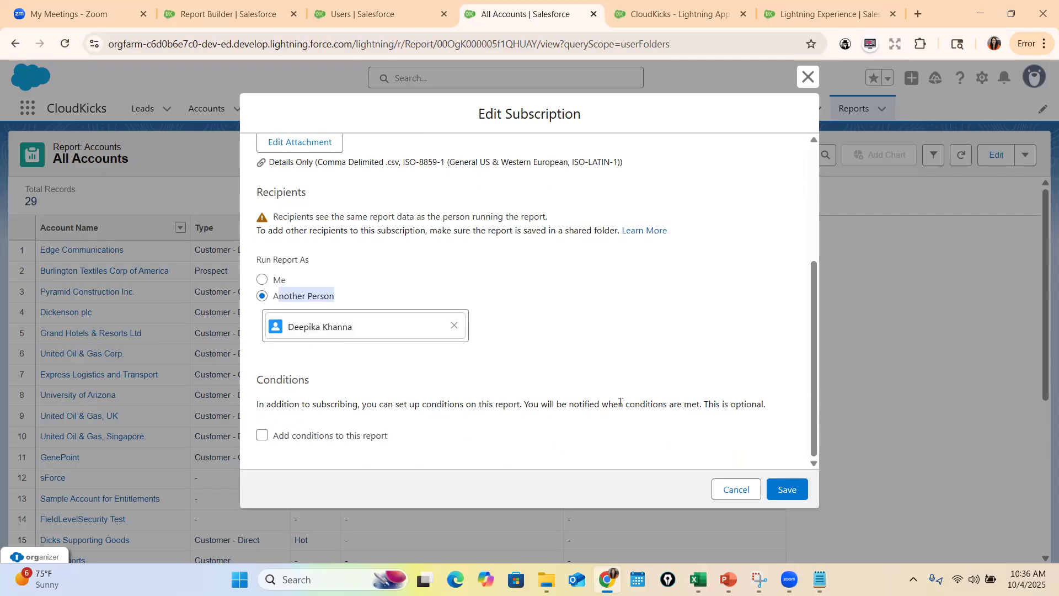
{"action": "scroll", "coordinate": [496, 348], "scroll_direction": "up", "scroll_amount": 3}
{"action": "scroll", "coordinate": [355, 333], "scroll_direction": "down", "scroll_amount": 3}
{"action": "left_click_drag", "start_coordinate": [550, 218], "coordinate": [368, 219]}
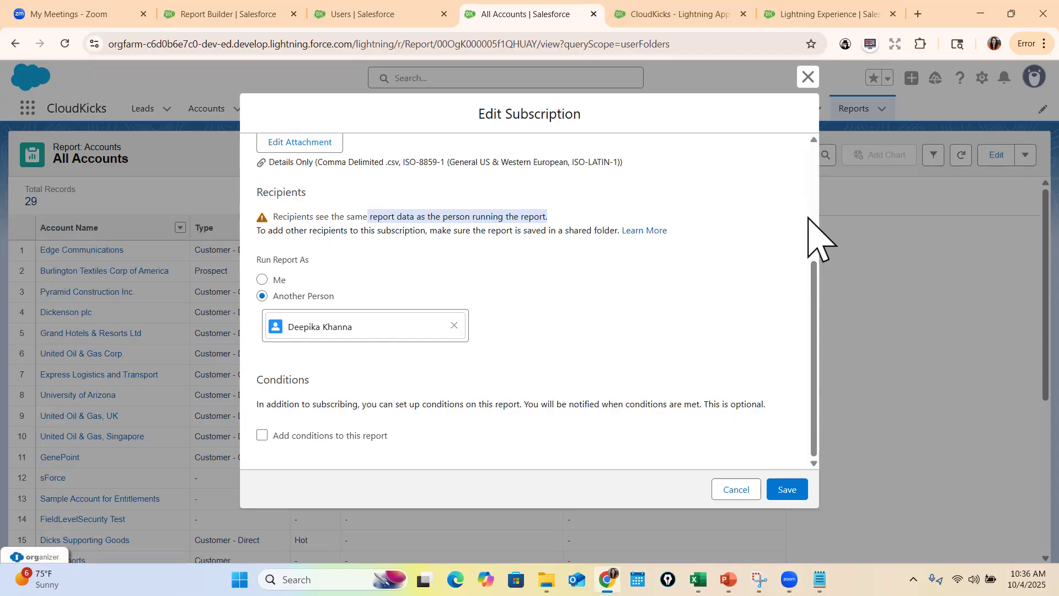
{"action": "scroll", "coordinate": [530, 286], "scroll_direction": "up", "scroll_amount": 4}
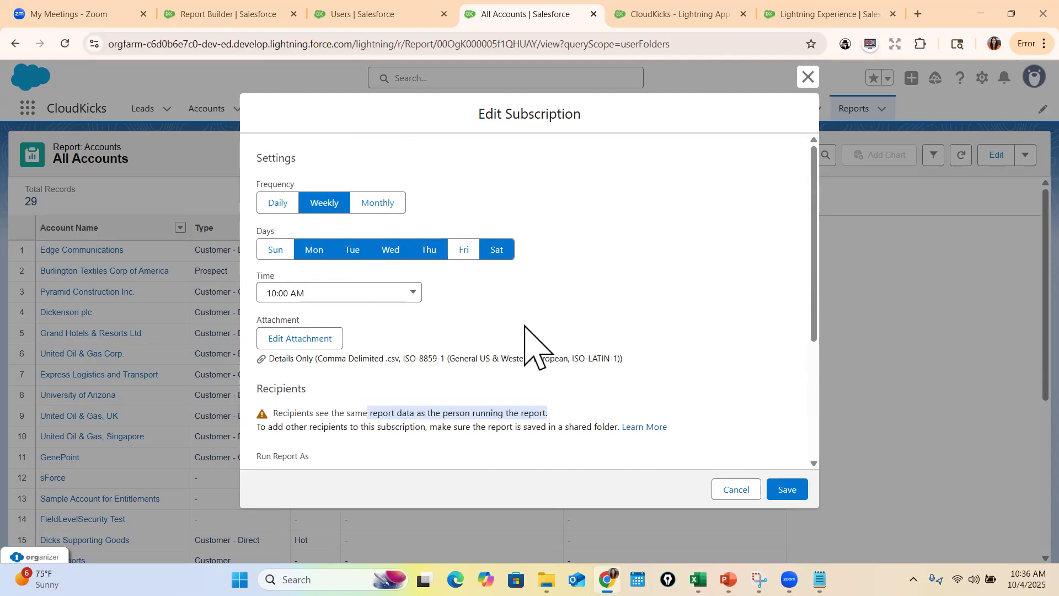
{"action": "scroll", "coordinate": [607, 337], "scroll_direction": "down", "scroll_amount": 4}
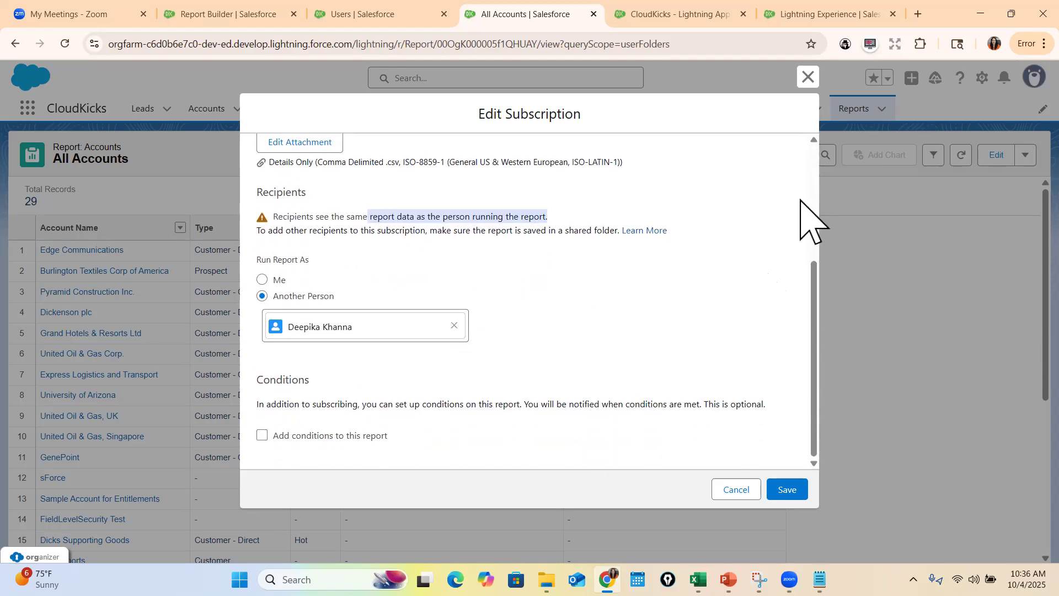
{"action": "left_click", "coordinate": [808, 78]}
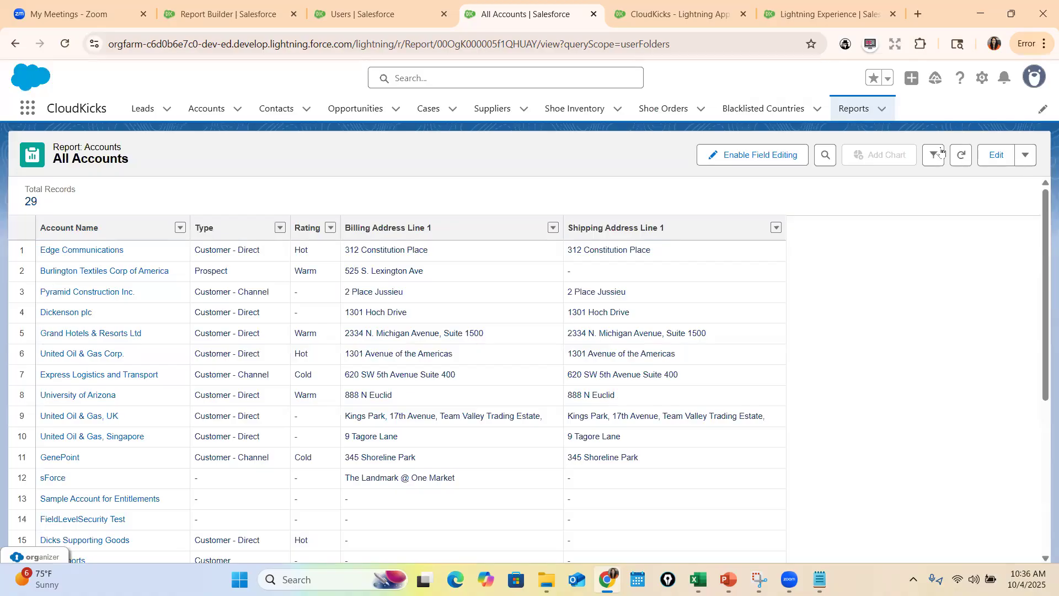
Move the All Accounts report from Private Reports to the Public Reports folder
{"action": "left_click", "coordinate": [854, 109]}
{"action": "left_click", "coordinate": [58, 272]}
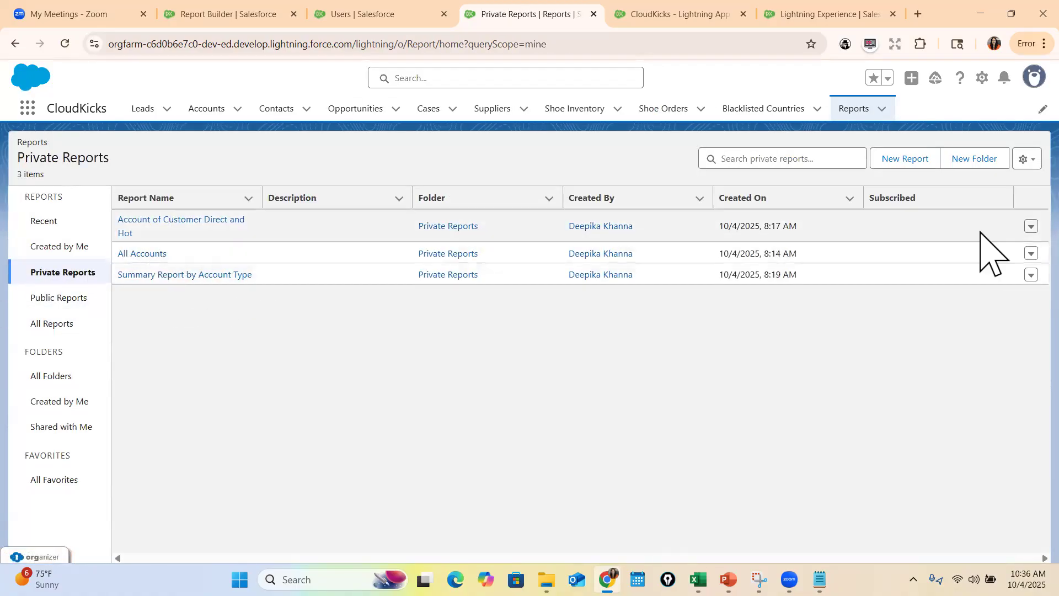
{"action": "left_click", "coordinate": [1031, 253]}
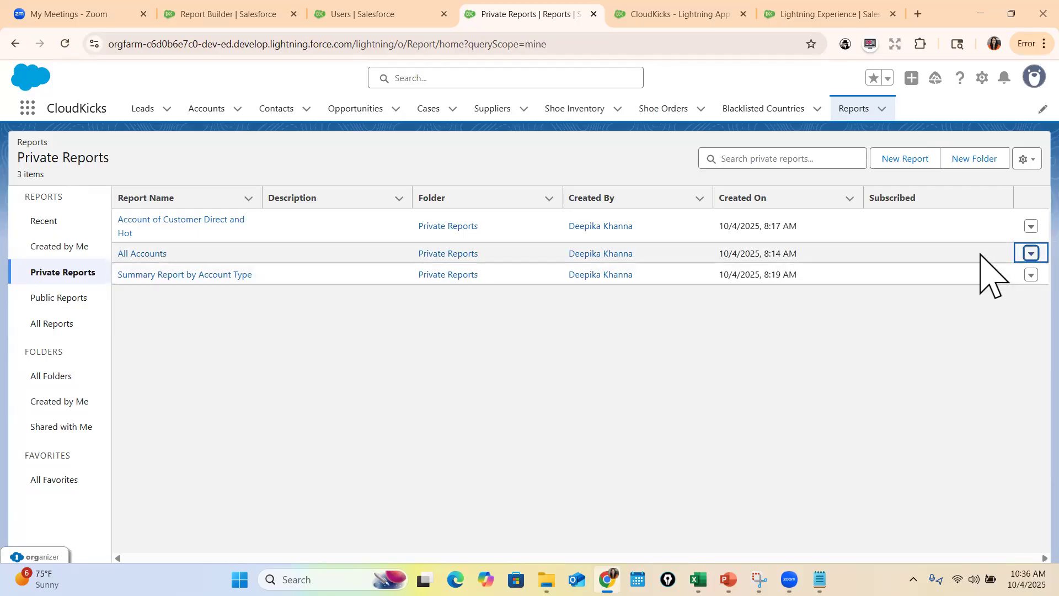
{"action": "left_click", "coordinate": [1031, 253]}
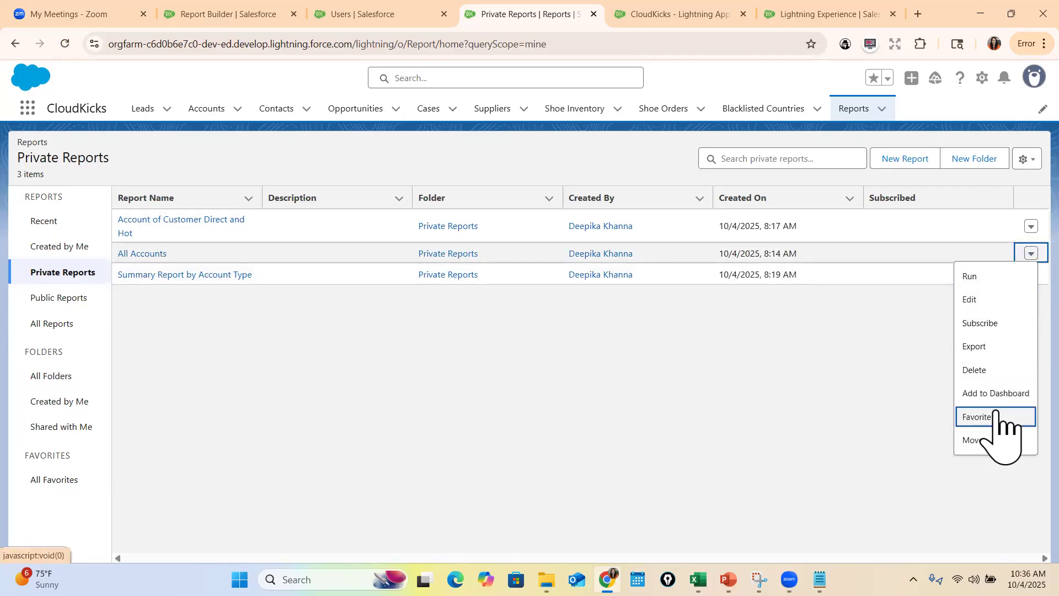
{"action": "left_click", "coordinate": [990, 440]}
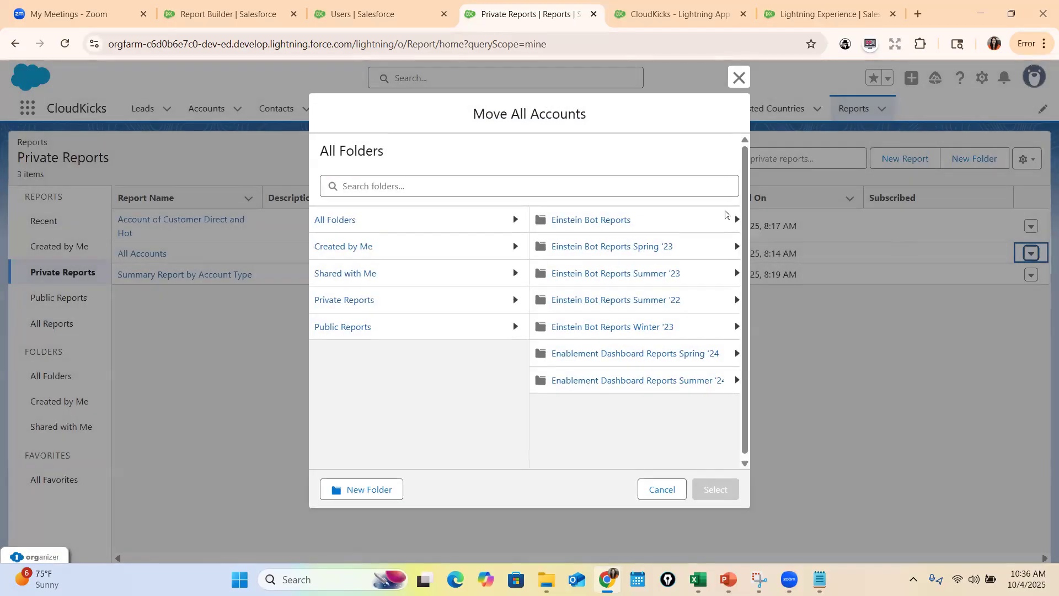
{"action": "left_click", "coordinate": [335, 326]}
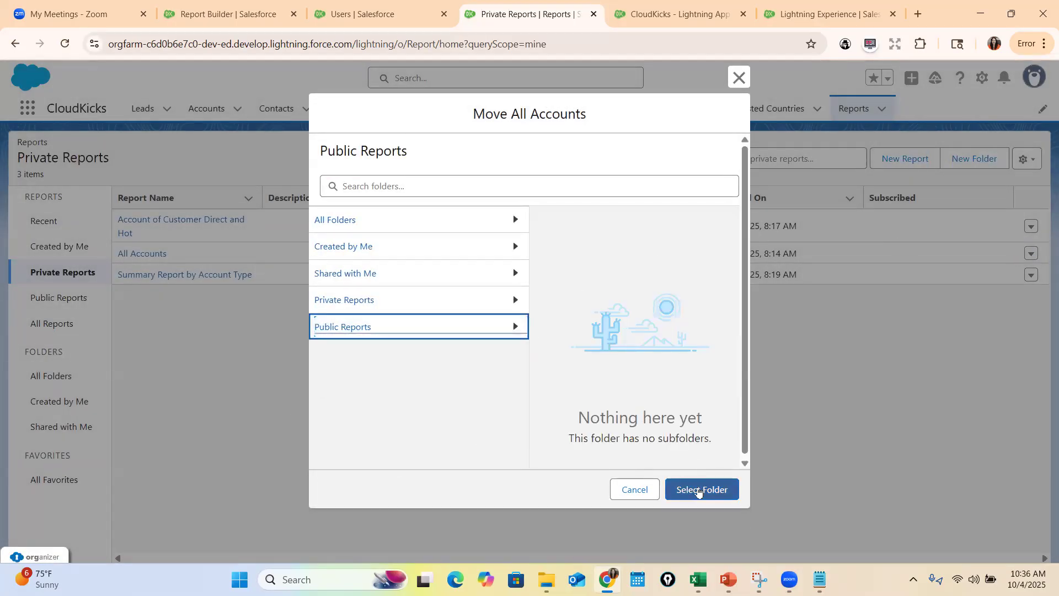
{"action": "left_click", "coordinate": [702, 489]}
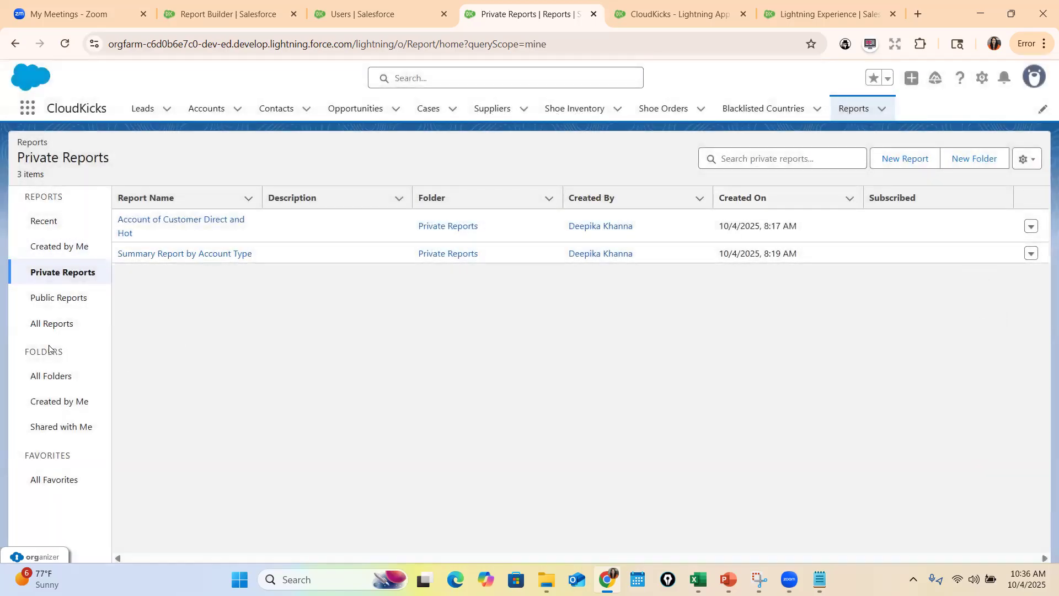
Open the All Accounts report from Public Reports and bring up the recipient settings of its subscription
{"action": "left_click", "coordinate": [45, 297]}
{"action": "left_click", "coordinate": [142, 222]}
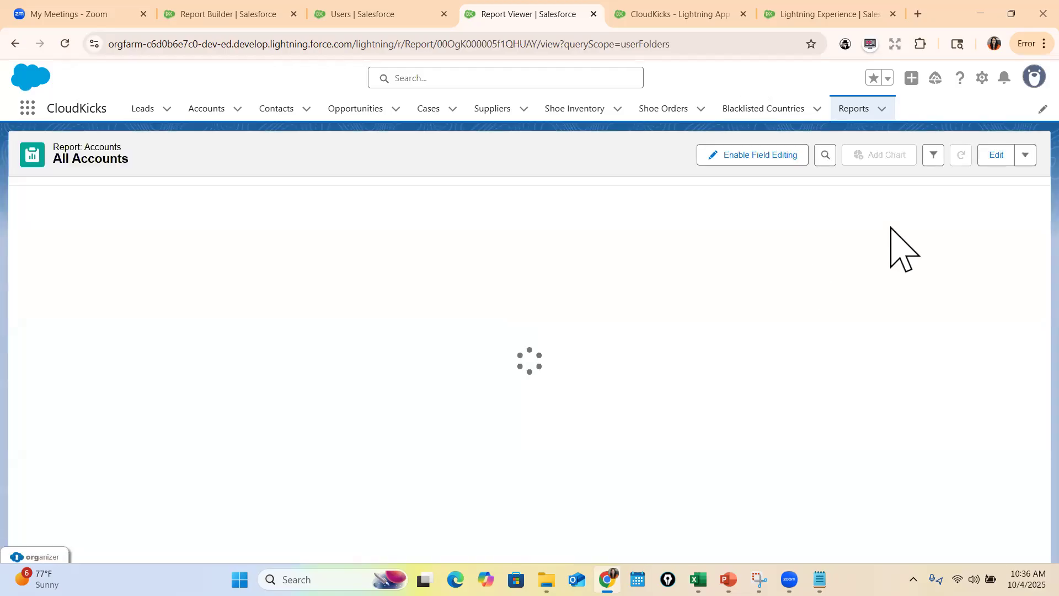
{"action": "left_click", "coordinate": [1025, 155]}
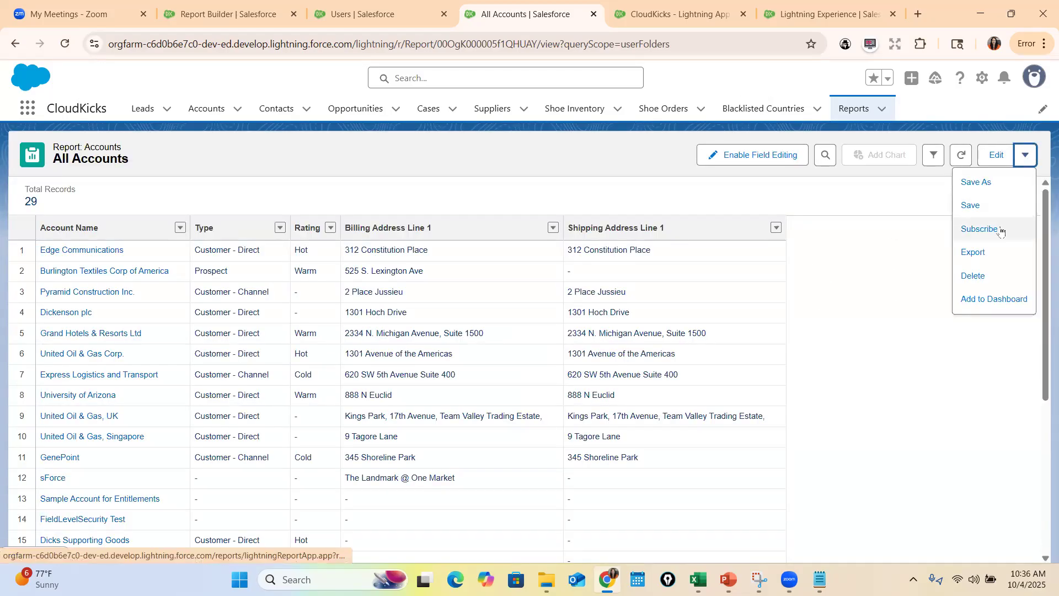
{"action": "left_click", "coordinate": [1003, 229]}
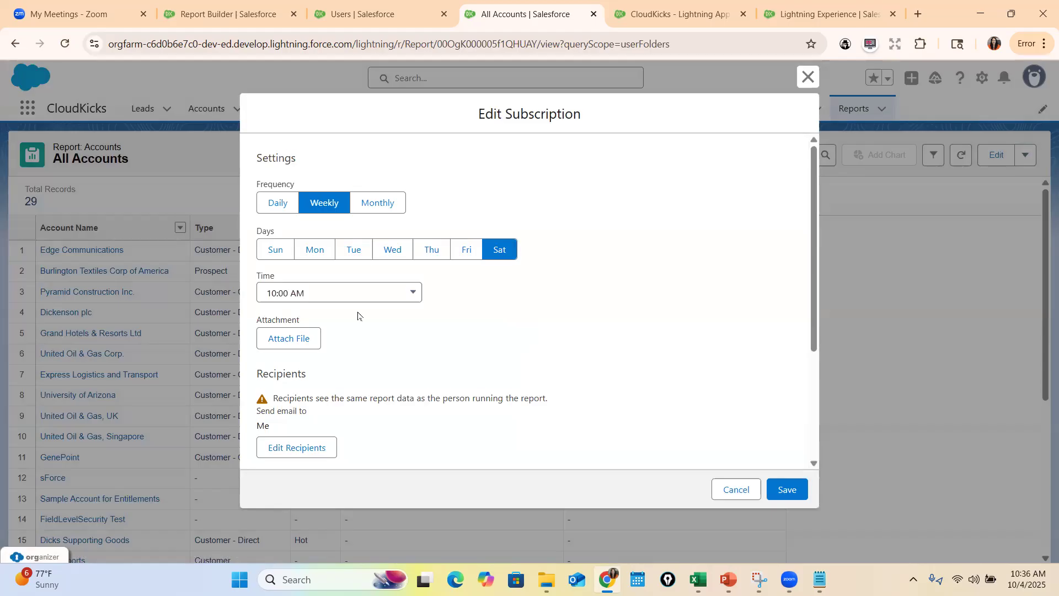
{"action": "scroll", "coordinate": [357, 312], "scroll_direction": "down", "scroll_amount": 3}
{"action": "left_click", "coordinate": [309, 307]}
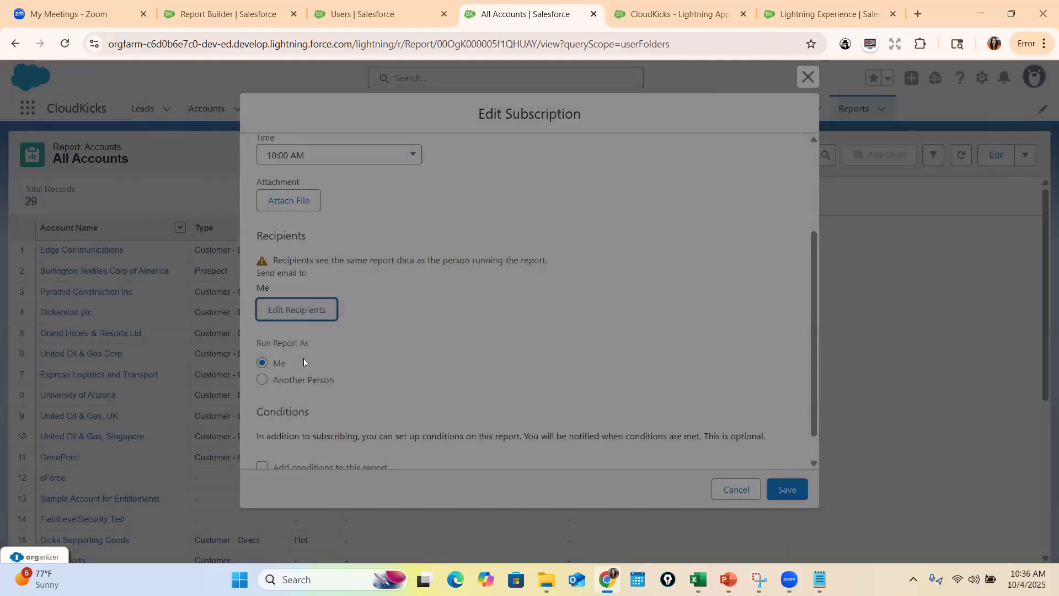
{"action": "left_click", "coordinate": [392, 348]}
{"action": "type", "text": "joh"}
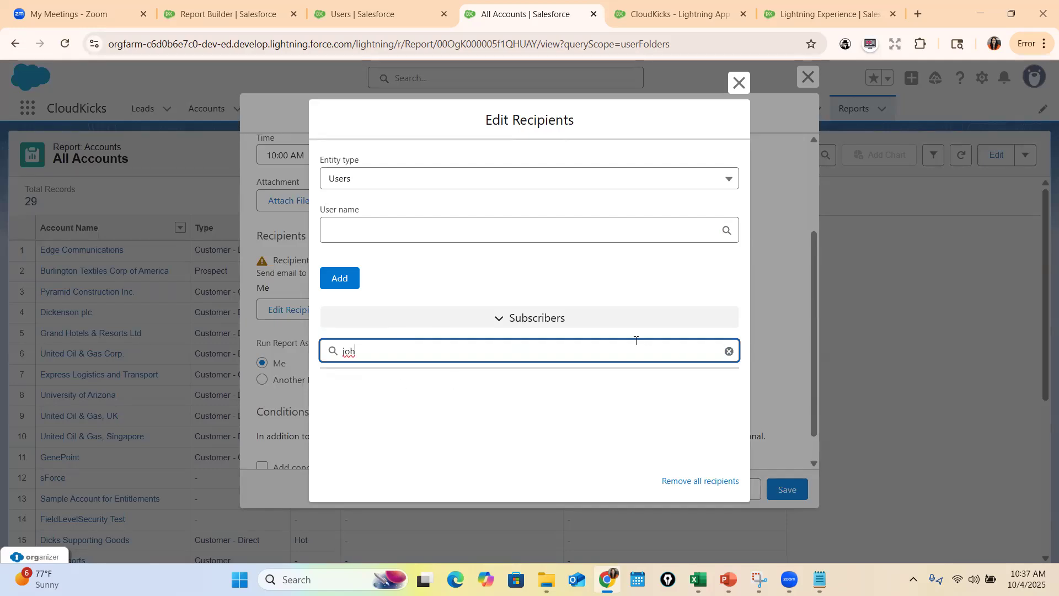
{"action": "key", "text": "BackSpace"}
{"action": "key", "text": "BackSpace"}
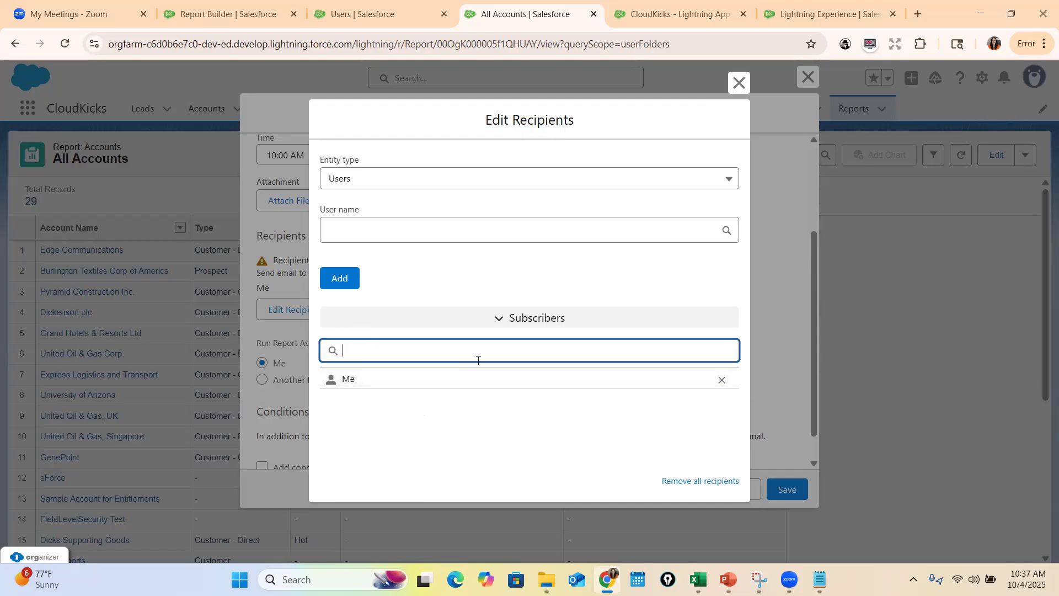
Add the inventory manager and the sales rep users as recipients of the report subscription
{"action": "left_click", "coordinate": [375, 228]}
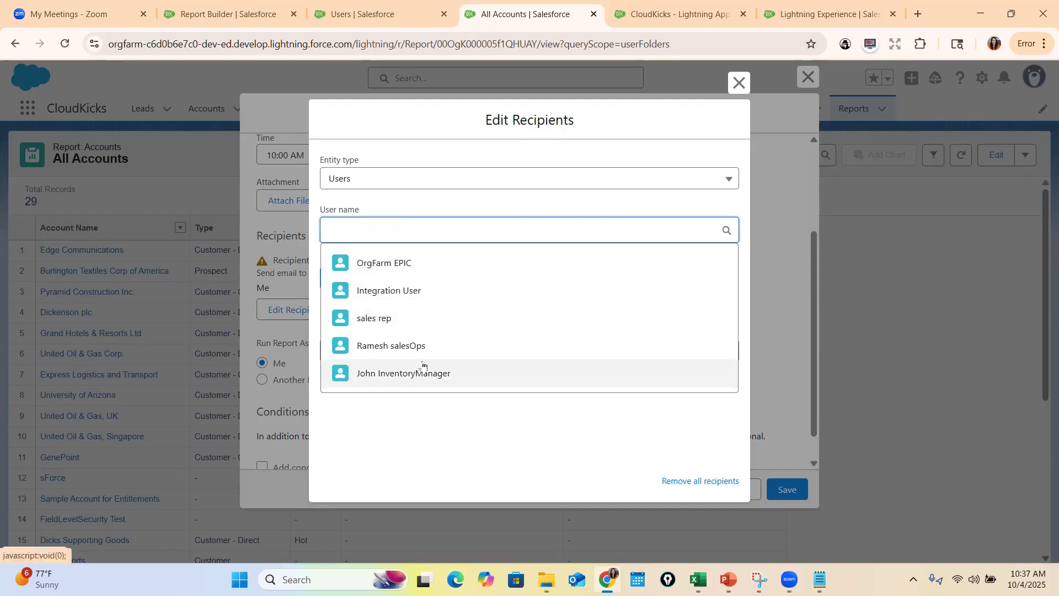
{"action": "left_click", "coordinate": [424, 371]}
{"action": "left_click", "coordinate": [339, 304]}
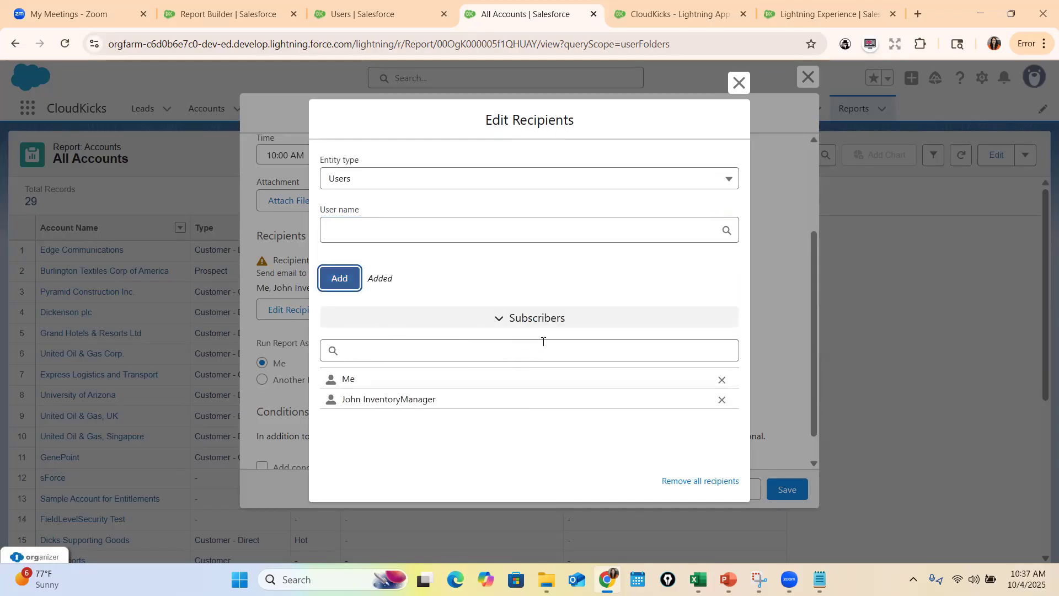
{"action": "left_click", "coordinate": [386, 224]}
{"action": "left_click", "coordinate": [401, 323]}
{"action": "left_click", "coordinate": [345, 304]}
{"action": "left_click", "coordinate": [440, 230]}
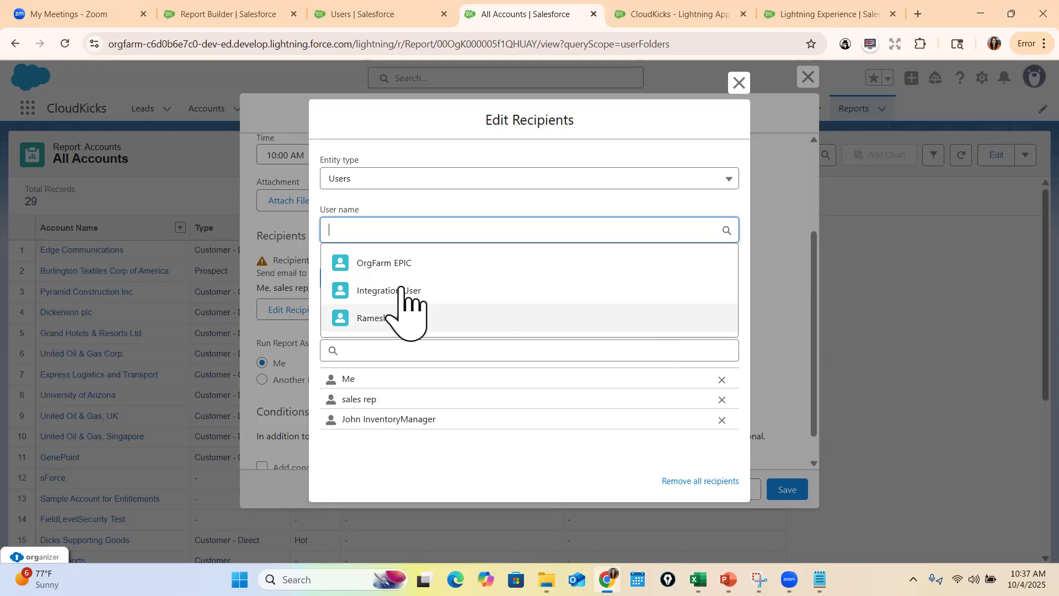
{"action": "left_click", "coordinate": [739, 83]}
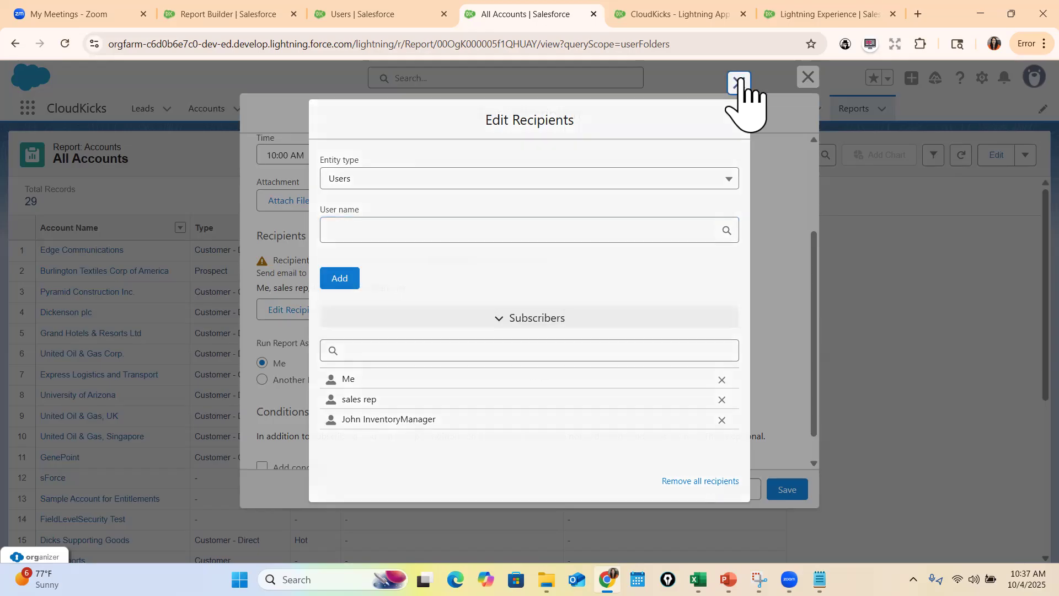
Review the subscription's schedule, expanded recipient list and run-as setting, and close it without saving
{"action": "scroll", "coordinate": [443, 367], "scroll_direction": "down", "scroll_amount": 1}
{"action": "scroll", "coordinate": [452, 359], "scroll_direction": "up", "scroll_amount": 3}
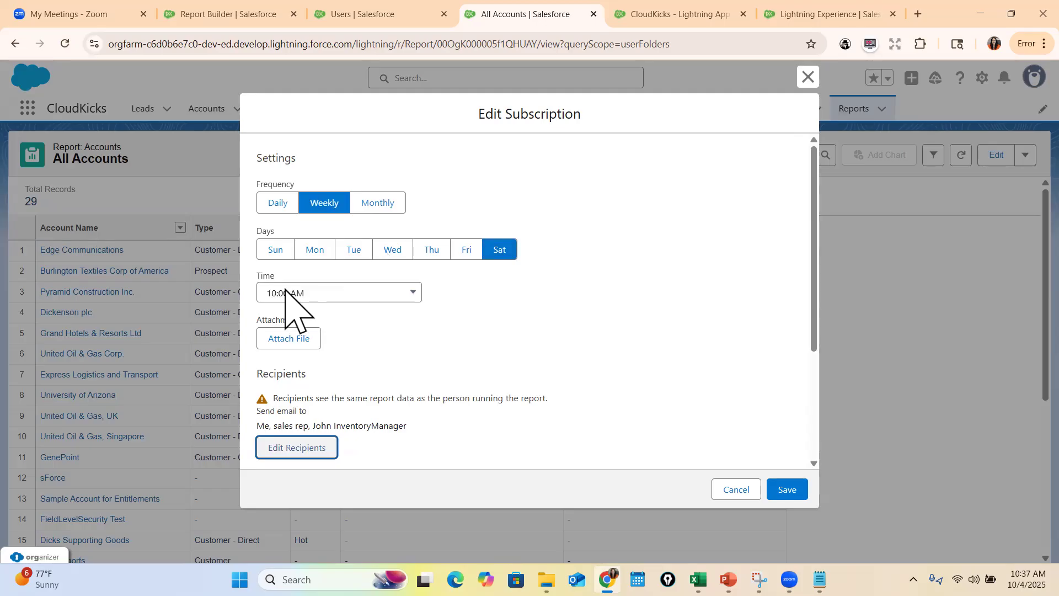
{"action": "scroll", "coordinate": [407, 425], "scroll_direction": "down", "scroll_amount": 3}
{"action": "left_click_drag", "start_coordinate": [265, 255], "coordinate": [421, 279]}
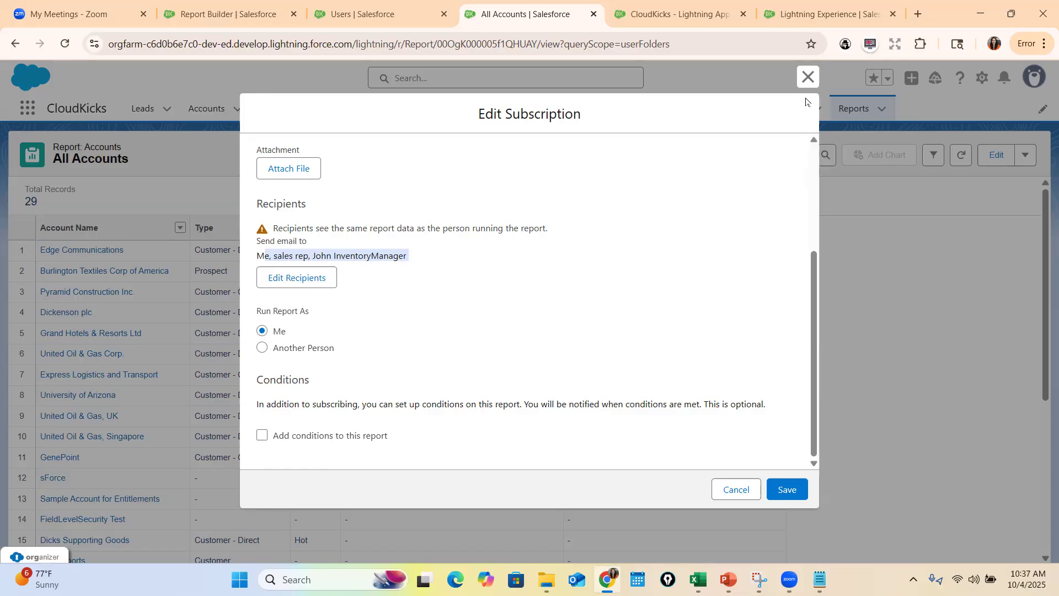
{"action": "left_click", "coordinate": [808, 77]}
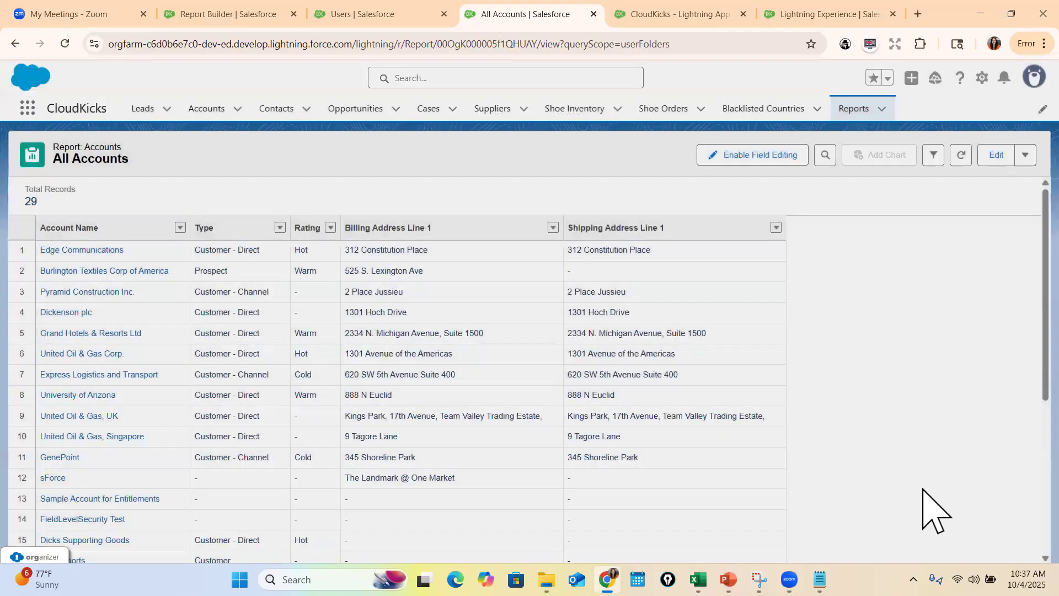
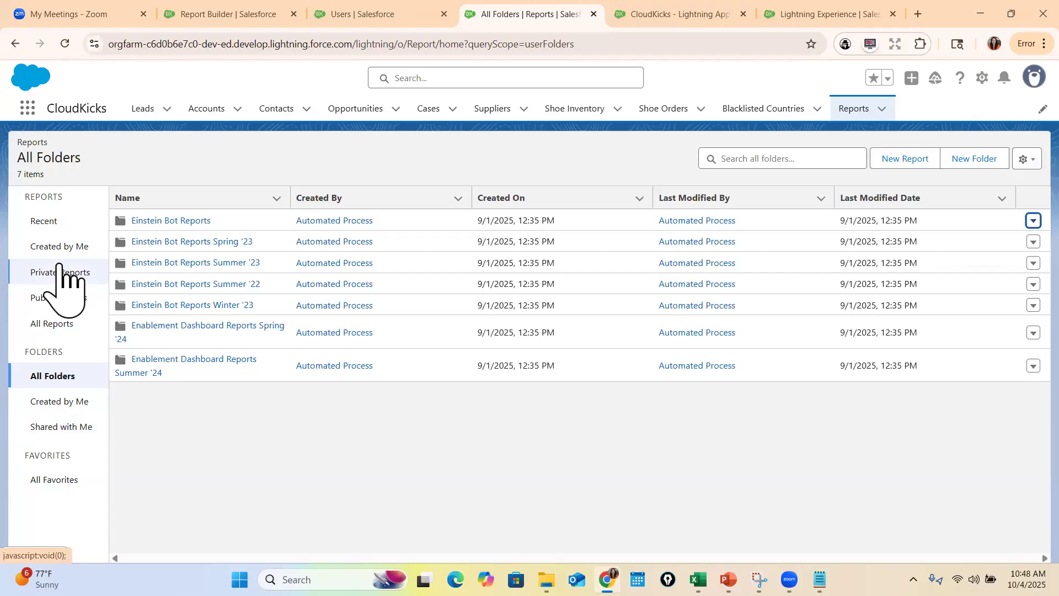
Open the All Accounts report from Public Reports and review its subscription's schedule, recipients, run-as and conditions settings
{"action": "left_click", "coordinate": [58, 298]}
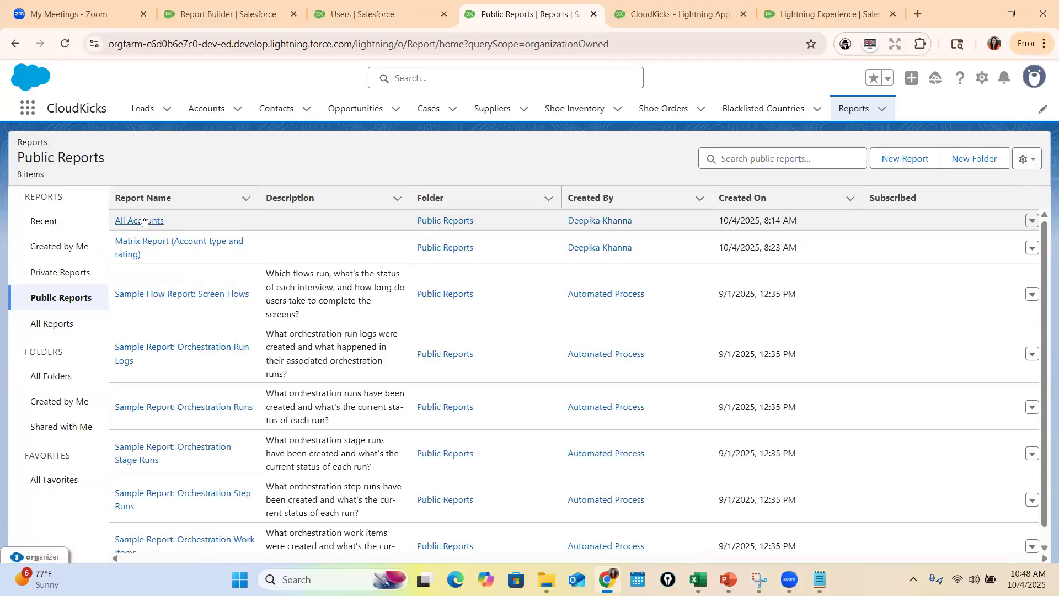
{"action": "left_click", "coordinate": [143, 220]}
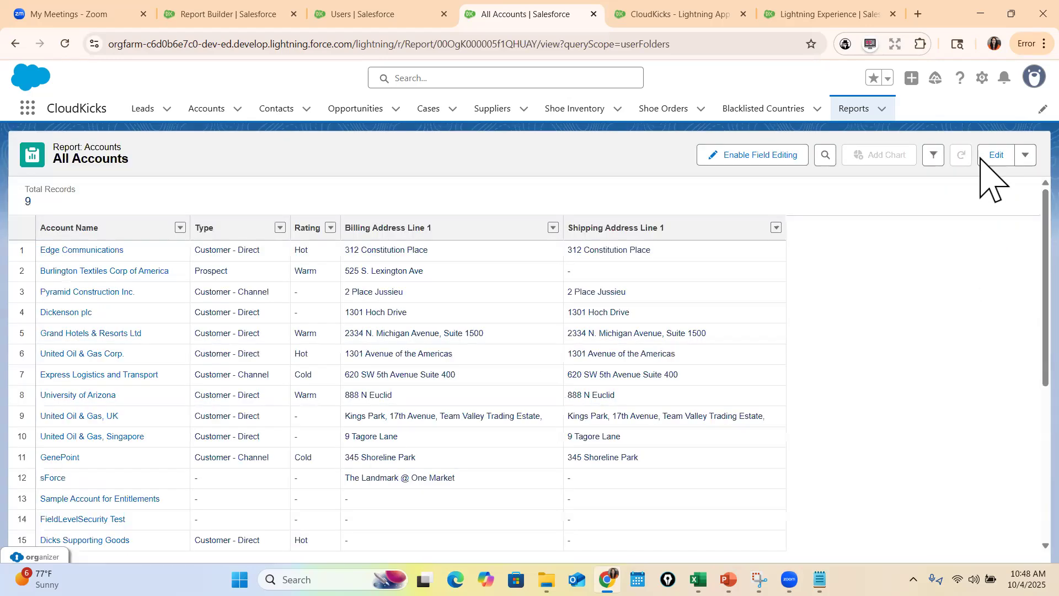
{"action": "left_click", "coordinate": [1025, 155]}
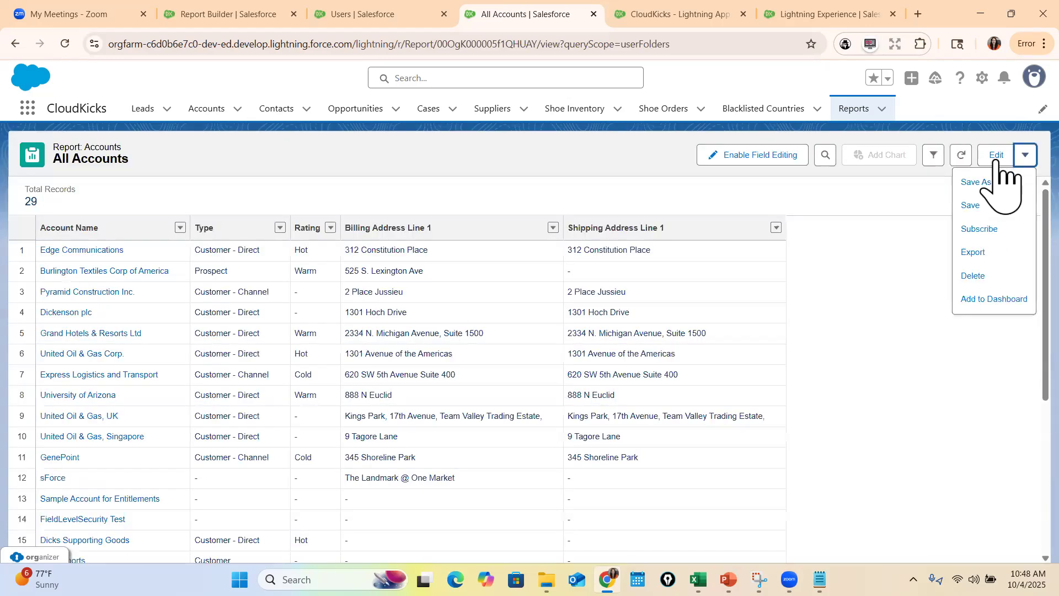
{"action": "left_click", "coordinate": [984, 229]}
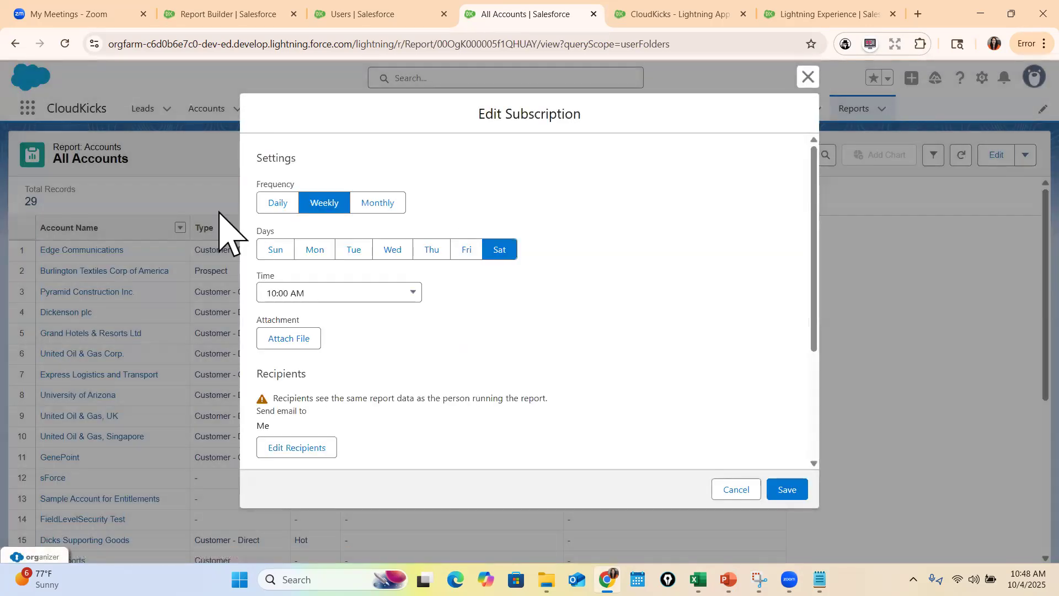
{"action": "scroll", "coordinate": [409, 293], "scroll_direction": "down", "scroll_amount": 3}
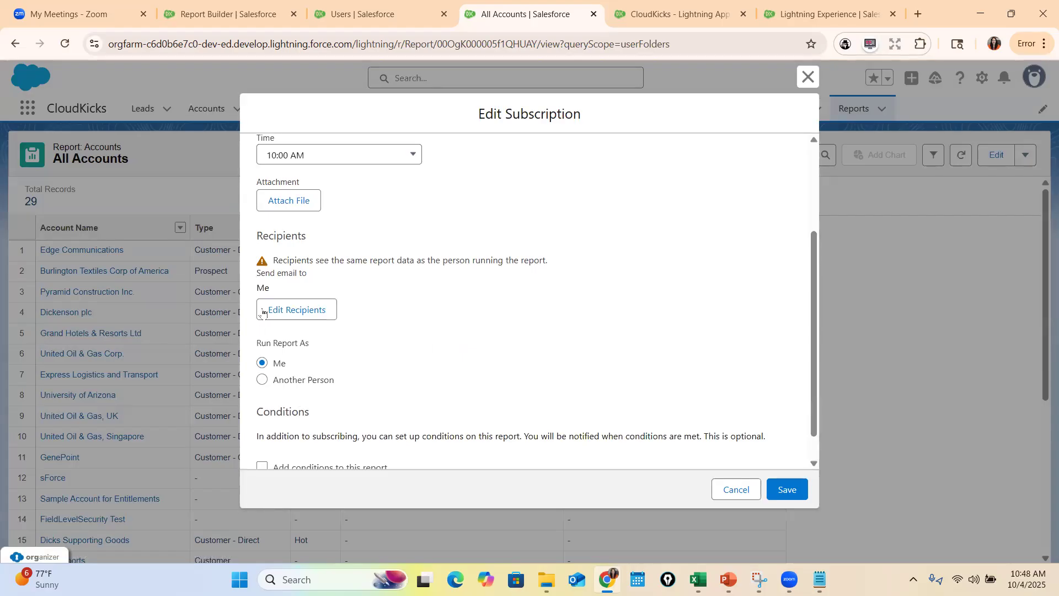
{"action": "scroll", "coordinate": [270, 303], "scroll_direction": "down", "scroll_amount": 1}
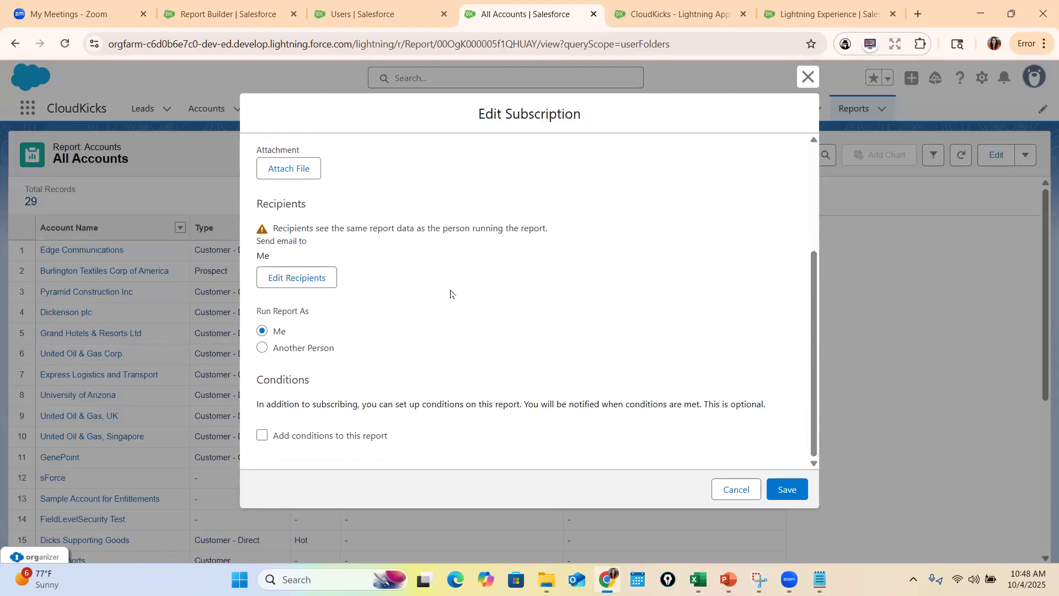
{"action": "scroll", "coordinate": [449, 302], "scroll_direction": "up", "scroll_amount": 2}
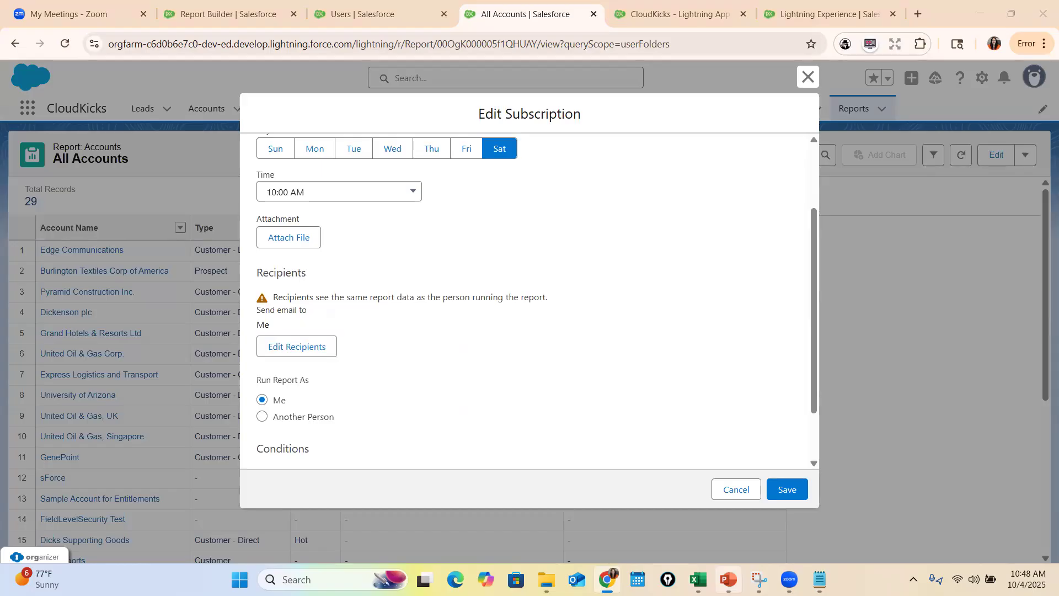
Switch to PowerPoint and read the slides on standard versus custom report types and why standard report types are insufficient
{"action": "left_click", "coordinate": [729, 579]}
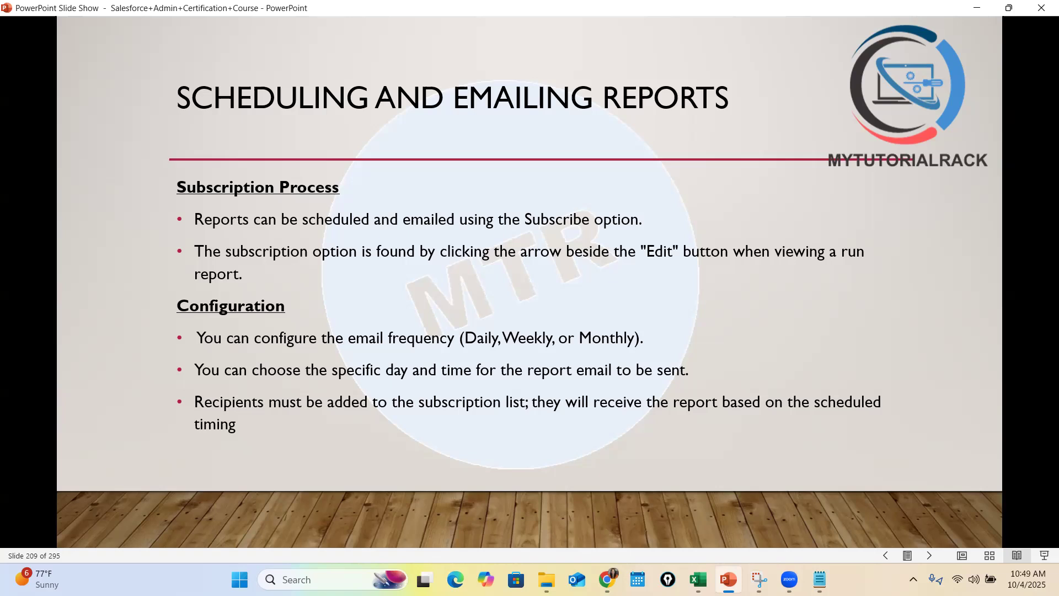
{"action": "left_click", "coordinate": [930, 556]}
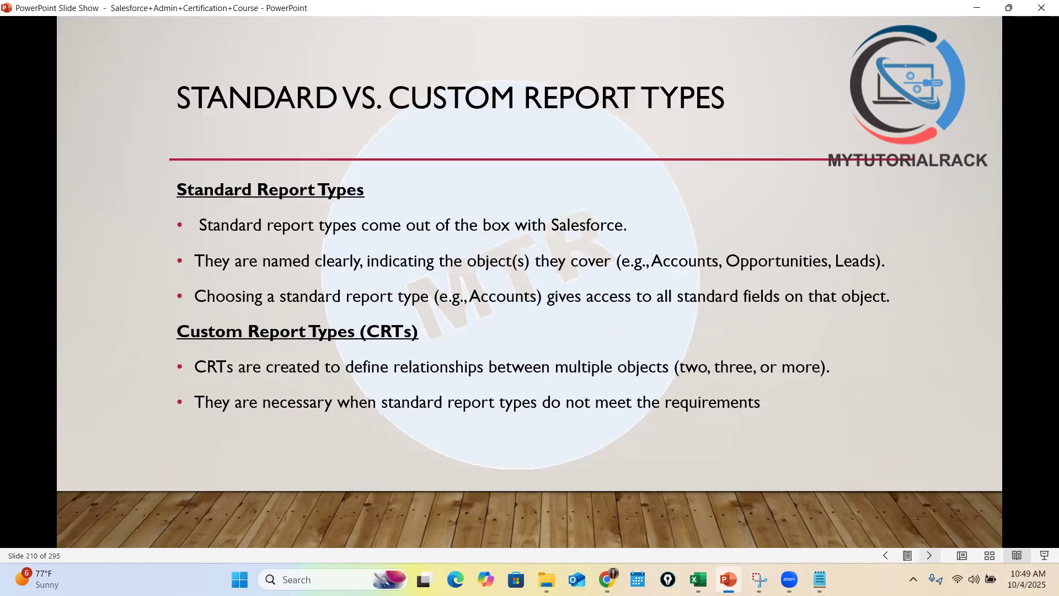
{"action": "left_click", "coordinate": [929, 556]}
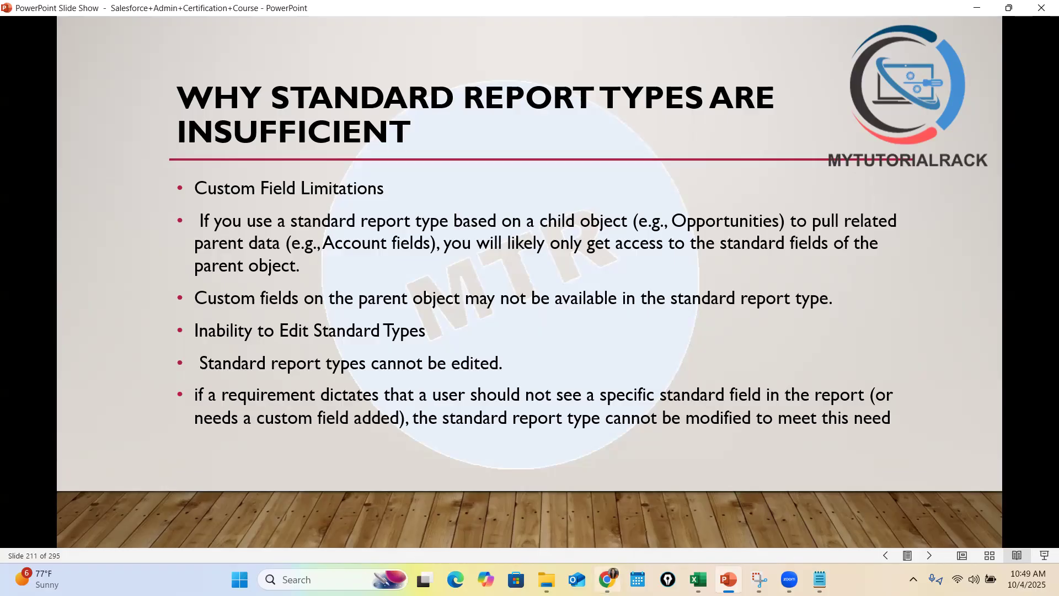
Switch back to Chrome, close the subscription settings without saving, and start a new report with the standard Opportunities report type
{"action": "left_click", "coordinate": [607, 579]}
{"action": "left_click", "coordinate": [811, 75]}
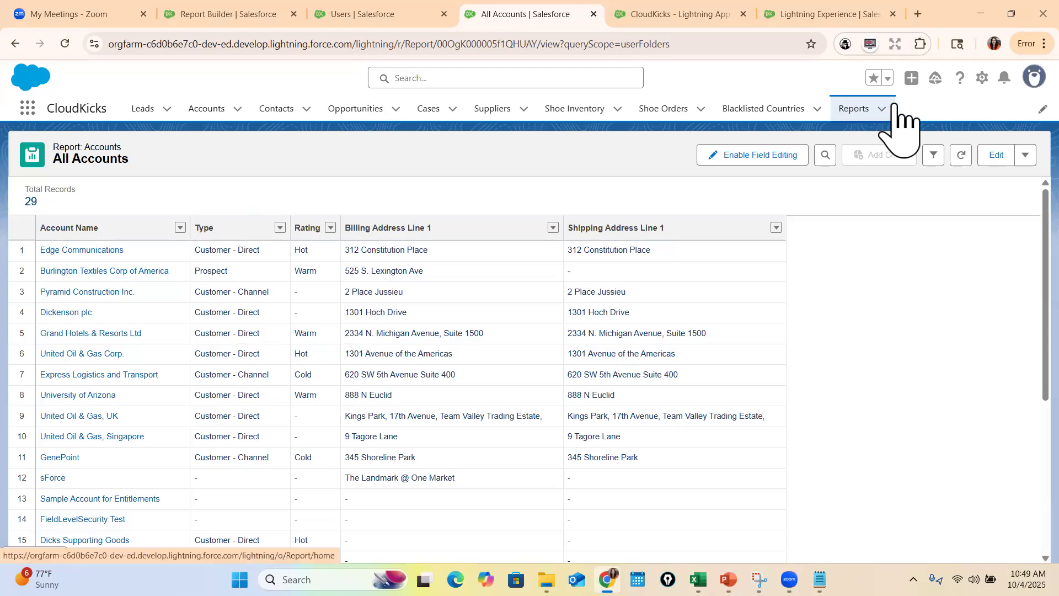
{"action": "left_click", "coordinate": [867, 109]}
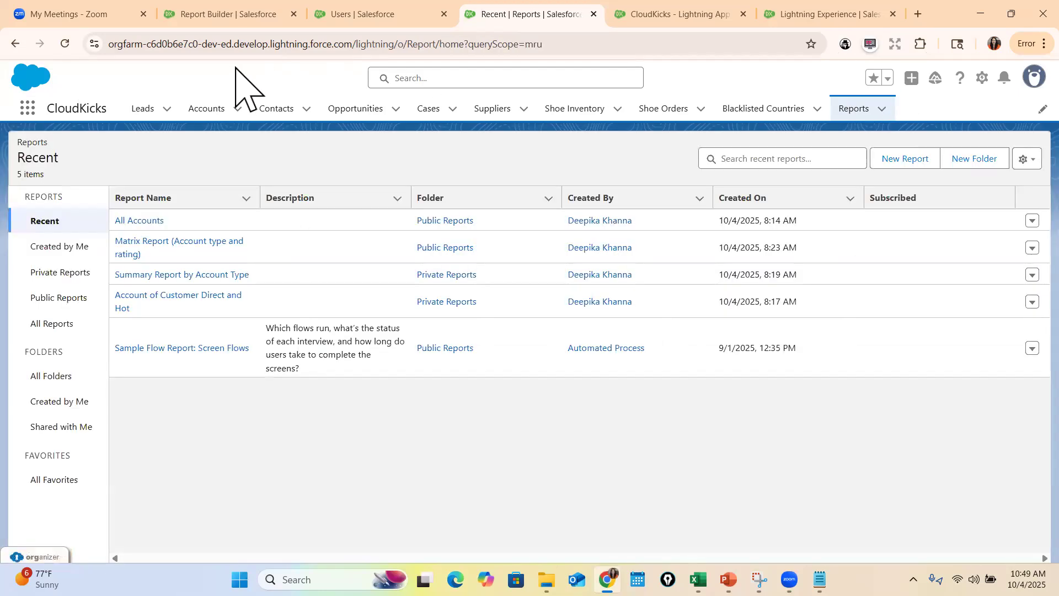
{"action": "left_click", "coordinate": [901, 160]}
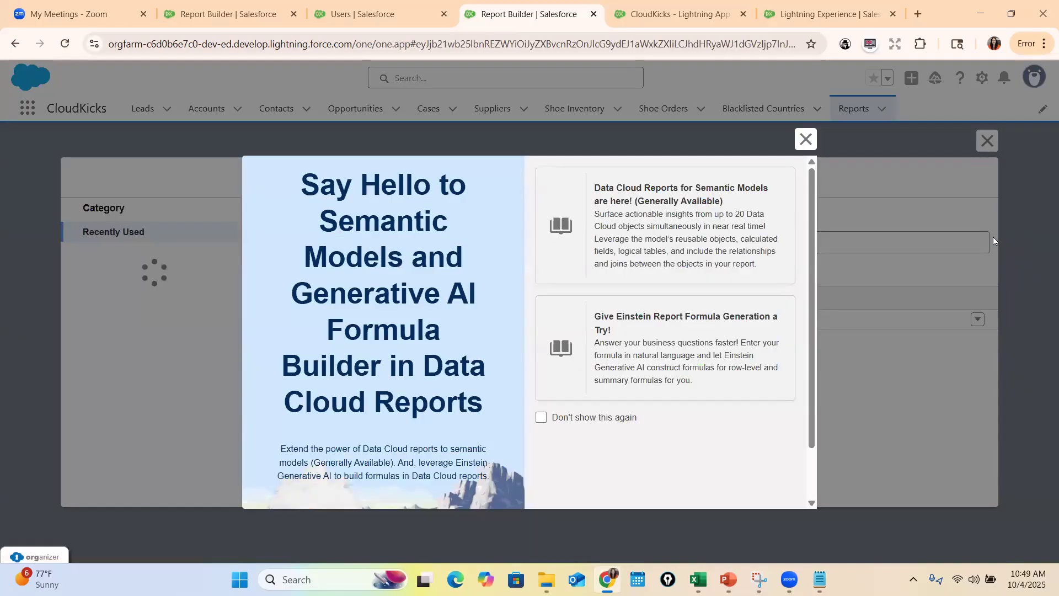
{"action": "left_click", "coordinate": [805, 139]}
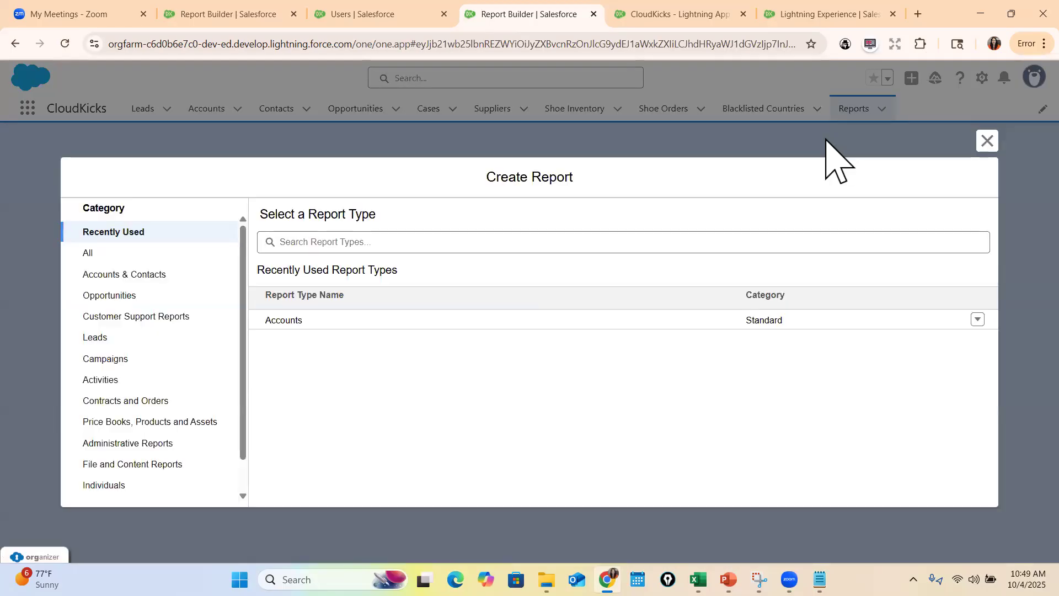
{"action": "left_click", "coordinate": [539, 231]}
{"action": "type", "text": "opp"}
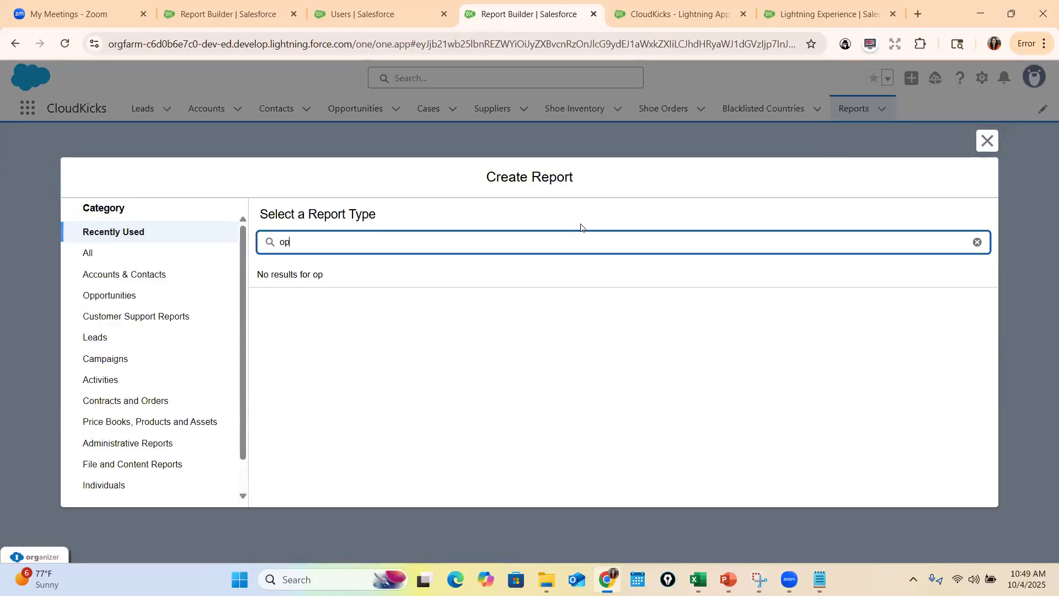
{"action": "left_click", "coordinate": [105, 253]}
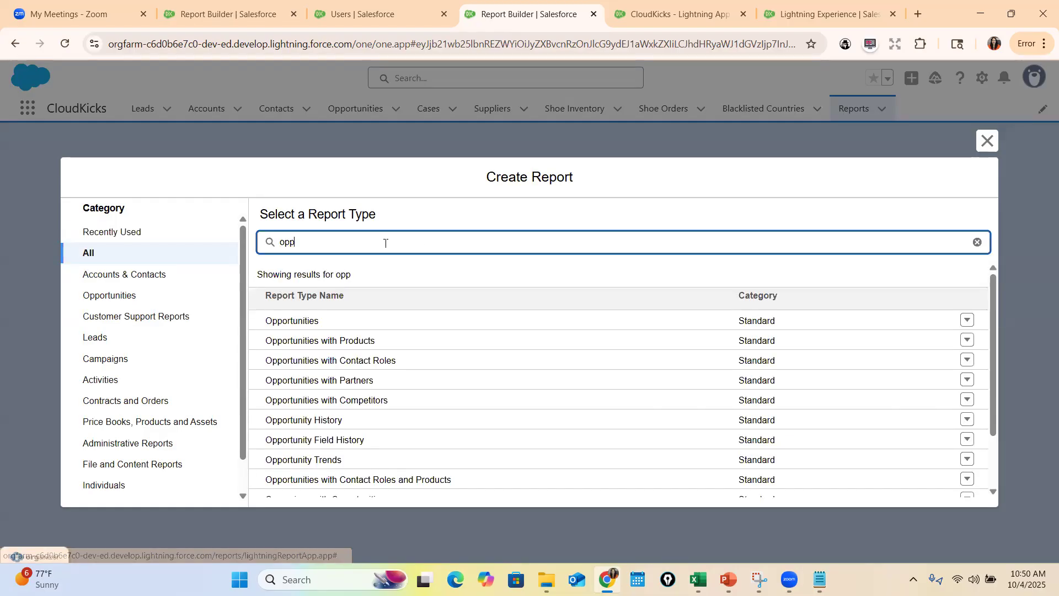
{"action": "left_click", "coordinate": [309, 321]}
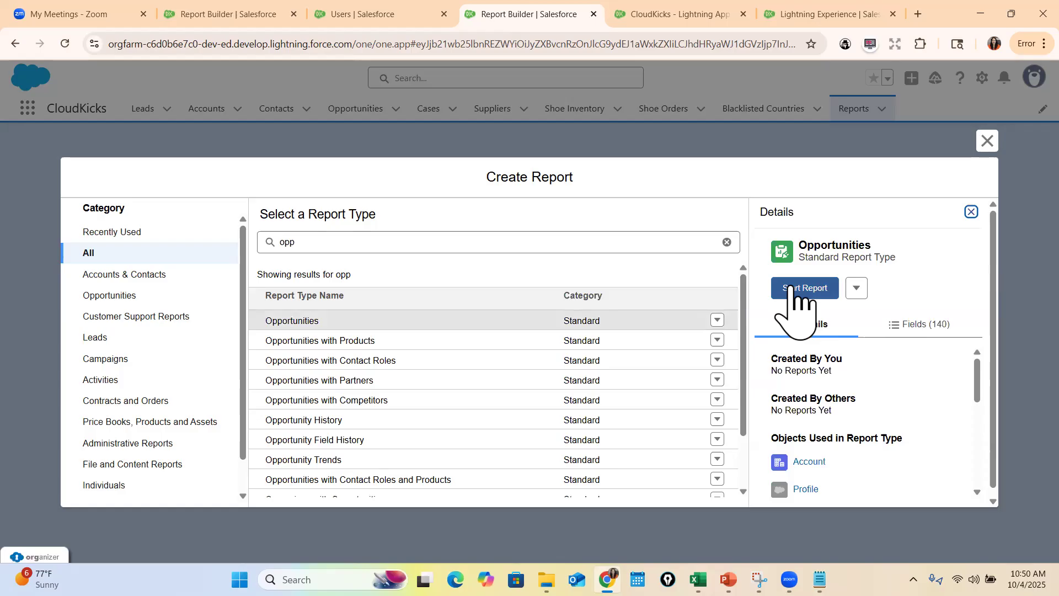
{"action": "left_click", "coordinate": [801, 289]}
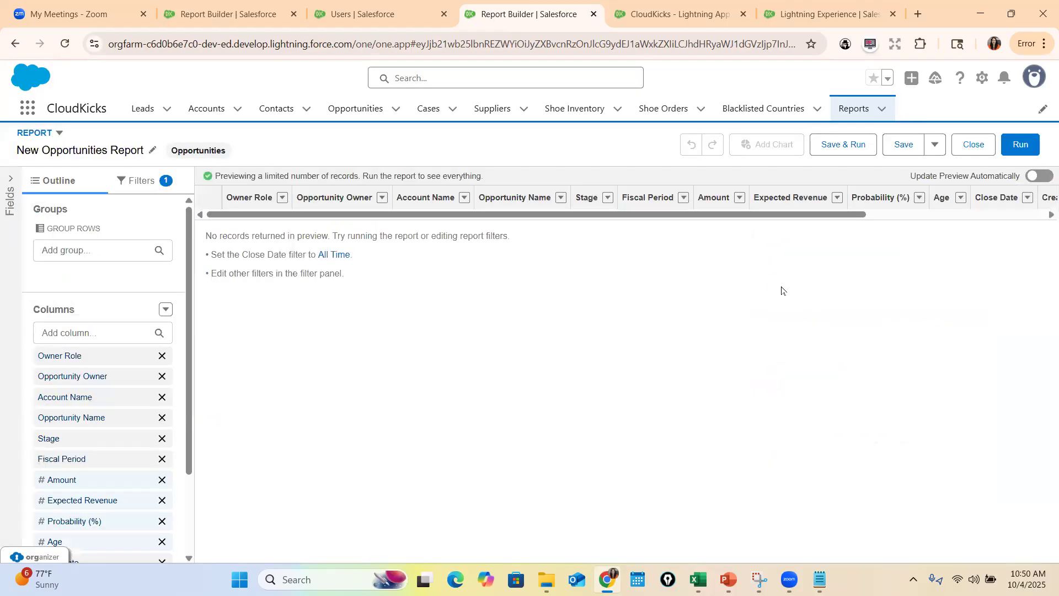
Remove the Owner Role and Opportunity Owner columns from the new opportunities report
{"action": "left_click", "coordinate": [162, 355]}
{"action": "left_click", "coordinate": [163, 357]}
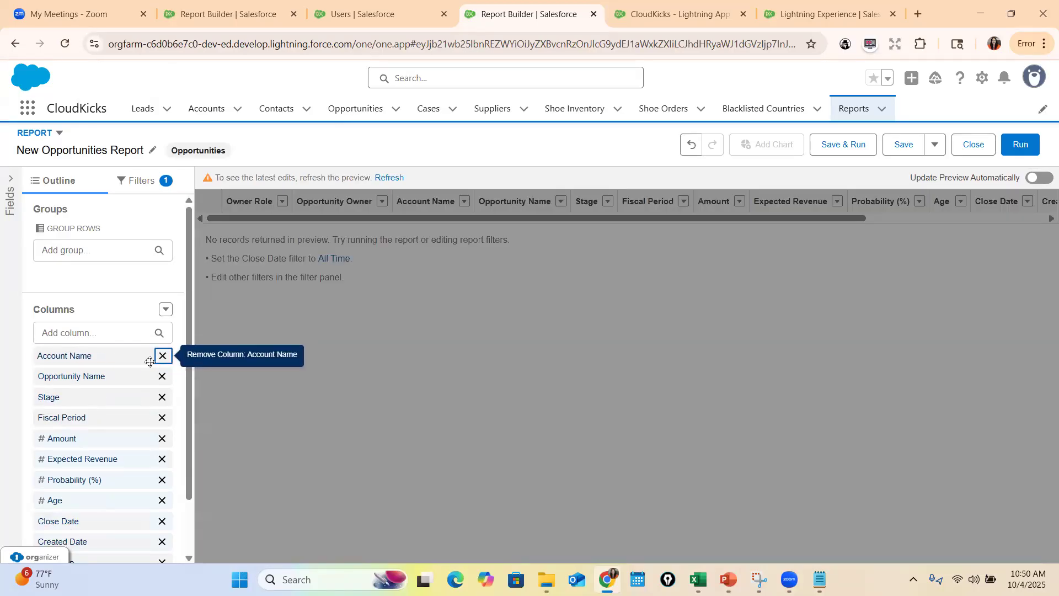
{"action": "scroll", "coordinate": [112, 483], "scroll_direction": "down", "scroll_amount": 2}
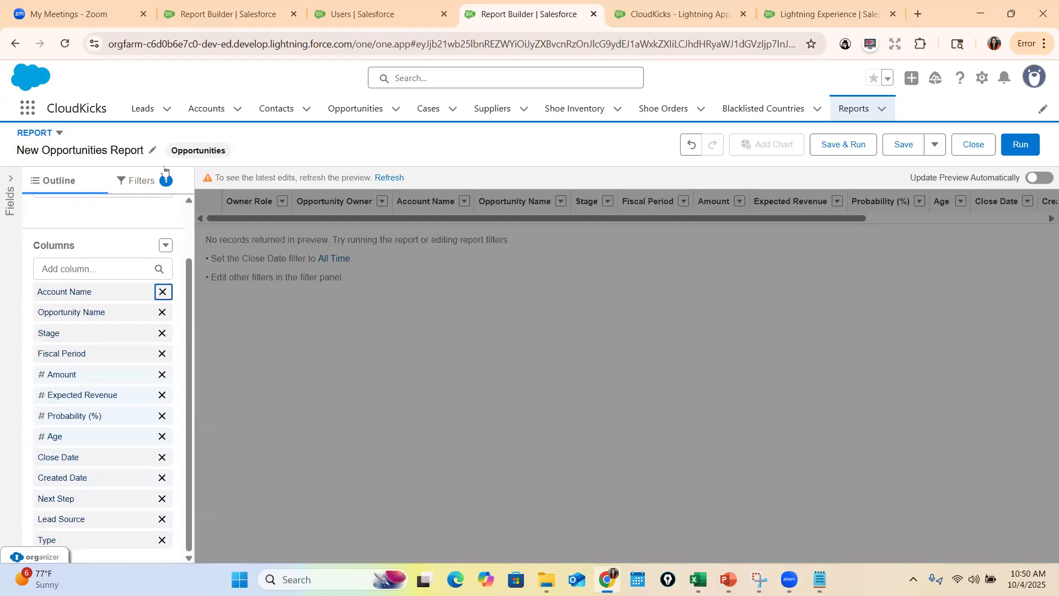
Set the report's Close Date filter range to All Time and refresh the preview
{"action": "left_click", "coordinate": [148, 181]}
{"action": "left_click", "coordinate": [104, 312]}
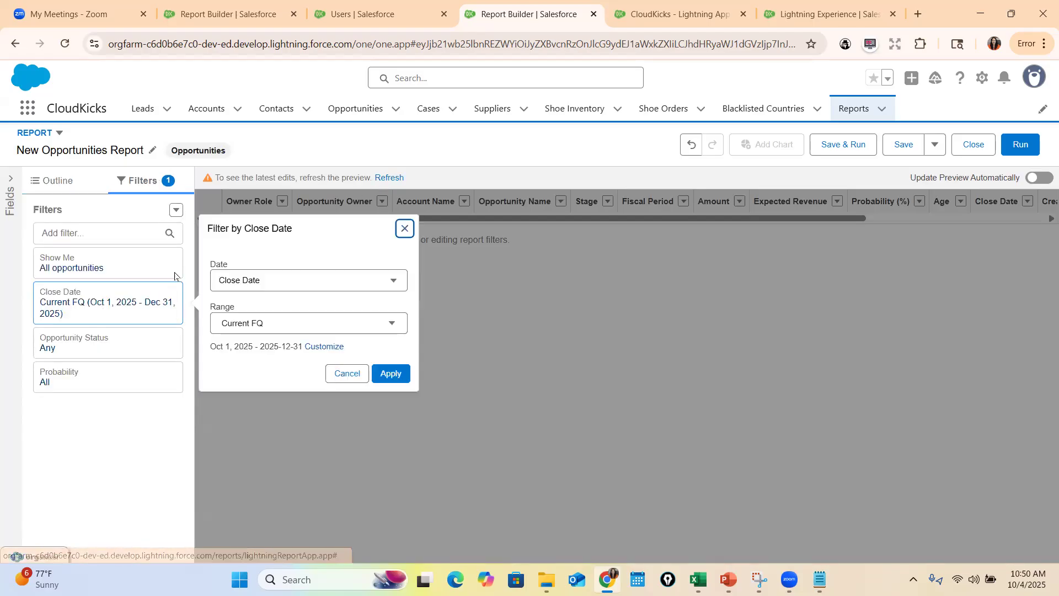
{"action": "left_click", "coordinate": [265, 323]}
{"action": "left_click", "coordinate": [254, 357]}
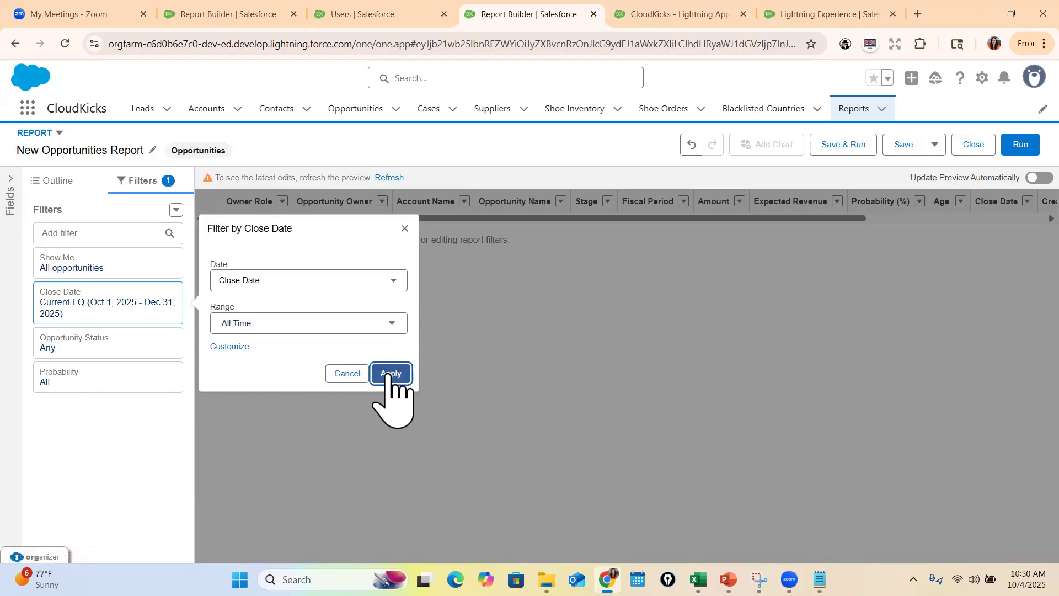
{"action": "left_click", "coordinate": [389, 373]}
{"action": "left_click", "coordinate": [390, 177]}
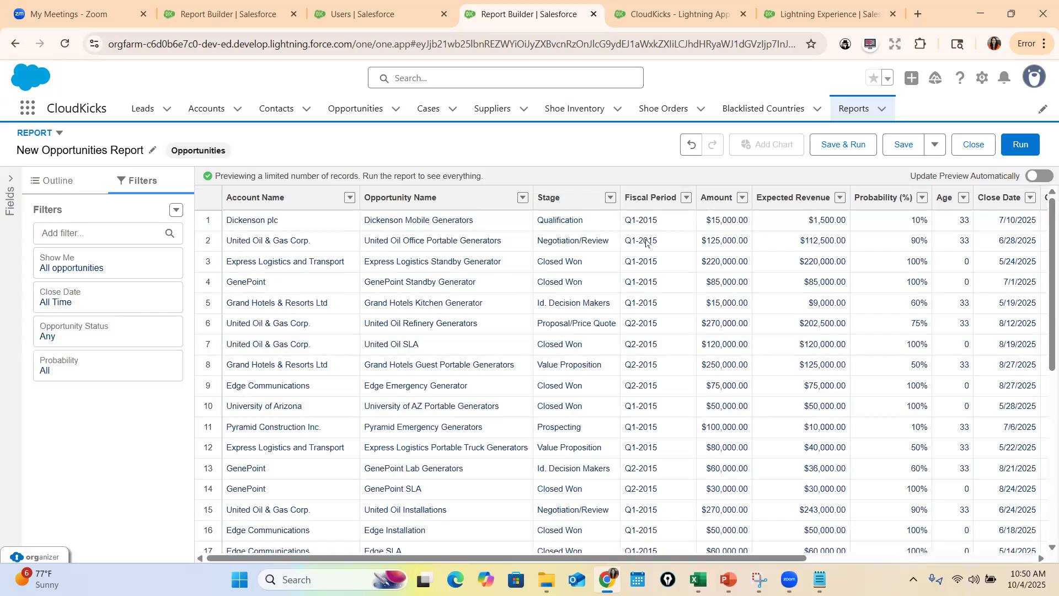
Search the available columns for "Acco" and examine which account fields can be added to the report
{"action": "left_click", "coordinate": [77, 184]}
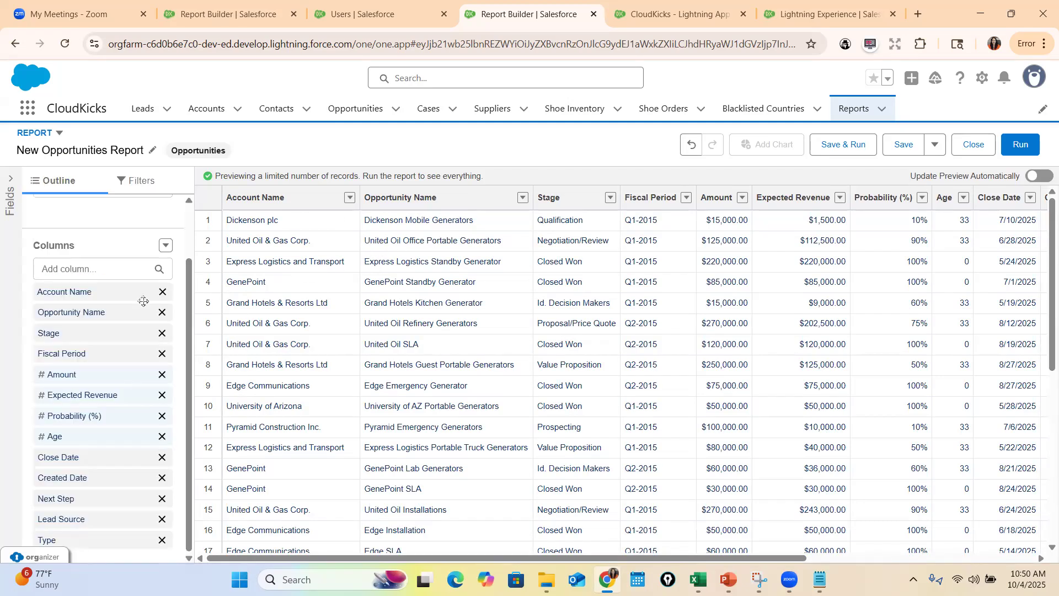
{"action": "left_click", "coordinate": [97, 269]}
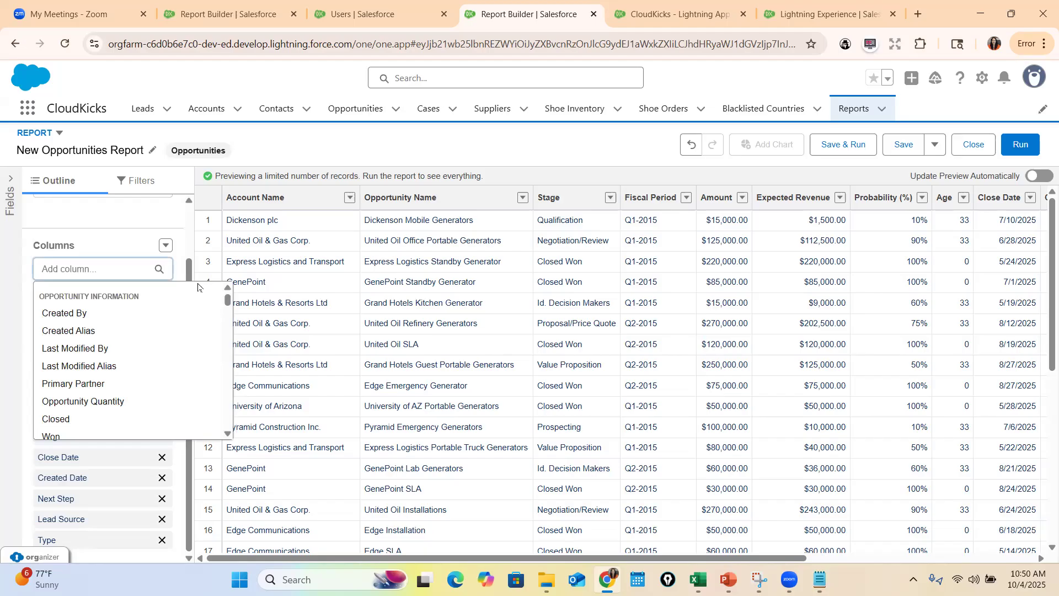
{"action": "type", "text": "Acco"}
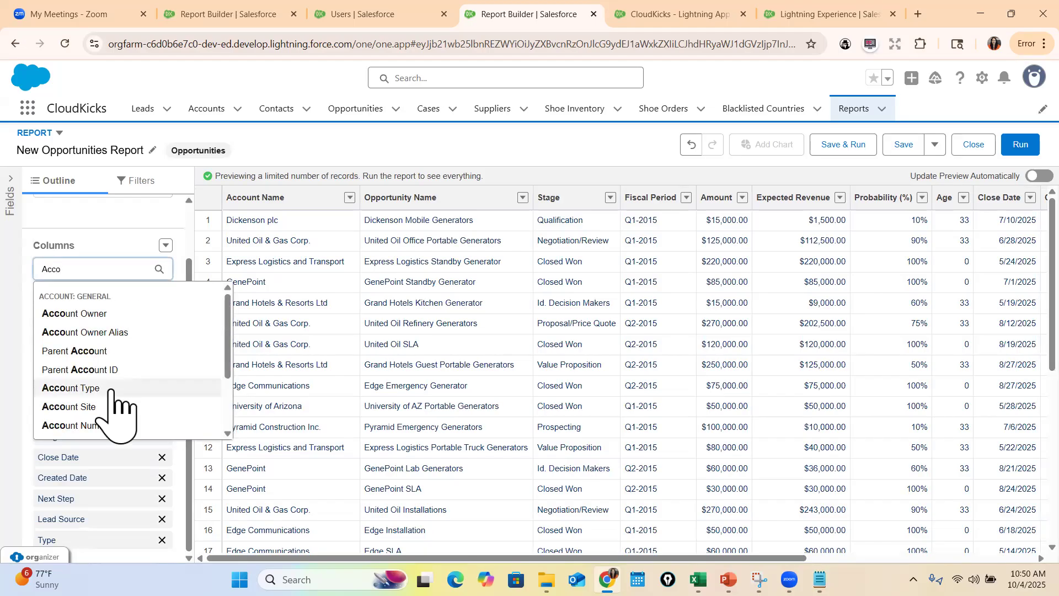
{"action": "scroll", "coordinate": [114, 331], "scroll_direction": "down", "scroll_amount": 1}
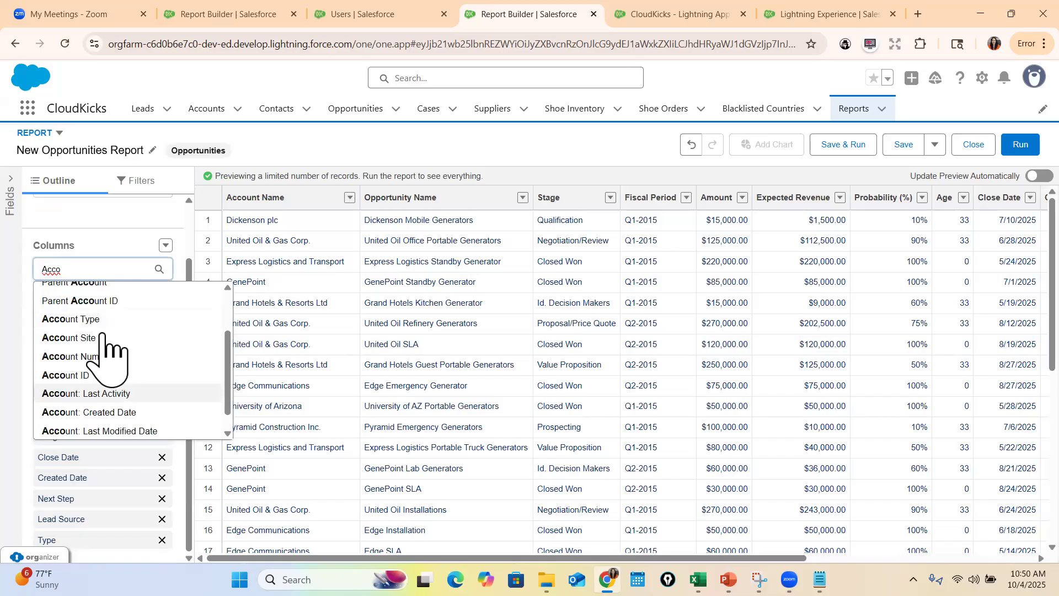
{"action": "scroll", "coordinate": [118, 366], "scroll_direction": "down", "scroll_amount": 1}
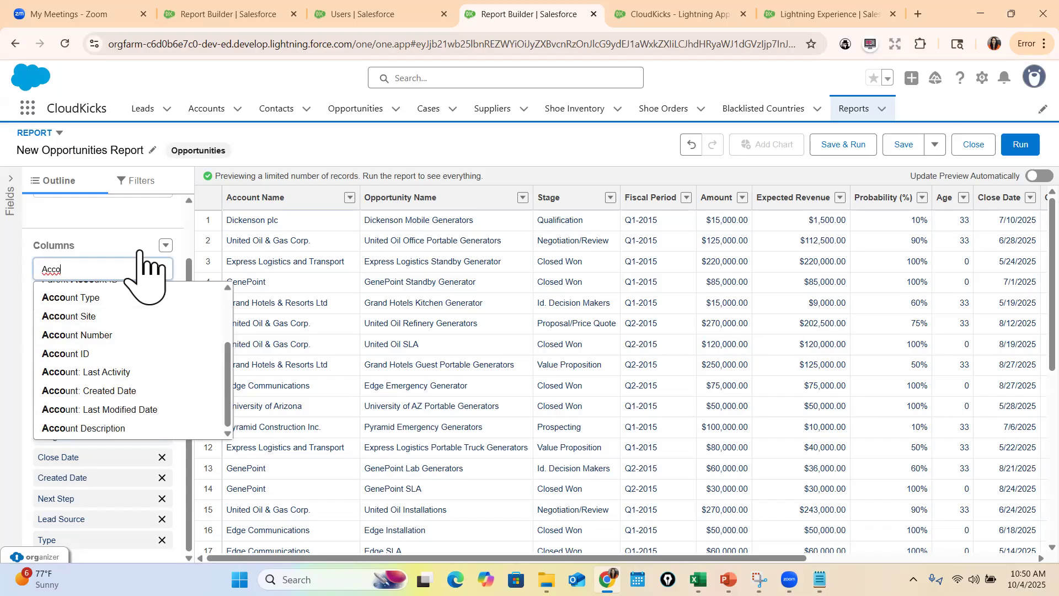
{"action": "scroll", "coordinate": [140, 370], "scroll_direction": "up", "scroll_amount": 3}
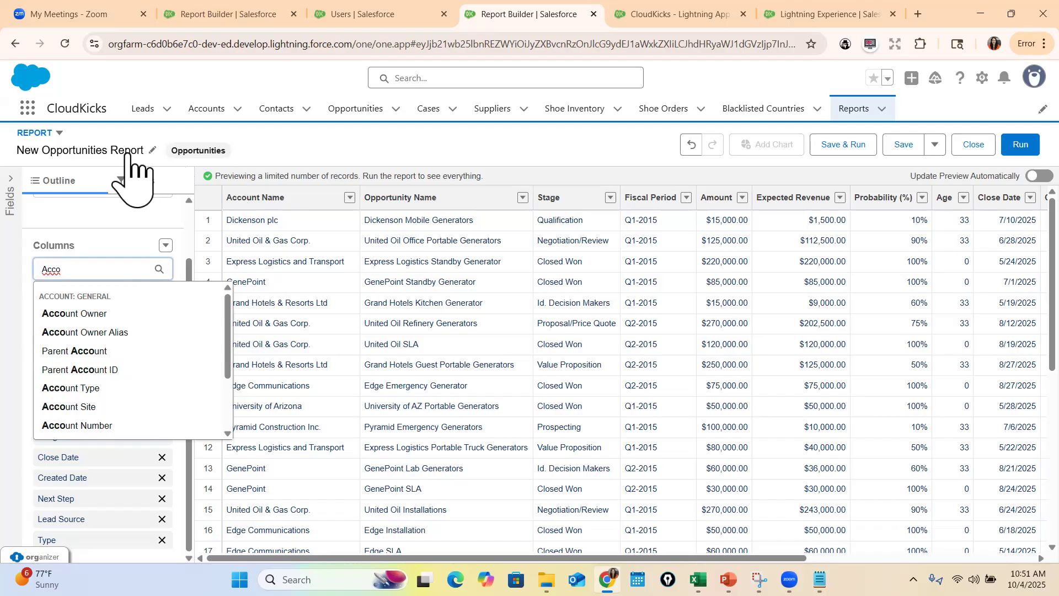
Save the report as All Opportunities in the Private Reports folder
{"action": "left_click", "coordinate": [900, 145]}
{"action": "left_click", "coordinate": [331, 239]}
{"action": "key", "text": "ctrl+a"}
{"action": "type", "text": "AllO"}
{"action": "key", "text": "BackSpace"}
{"action": "type", "text": "Opporti"}
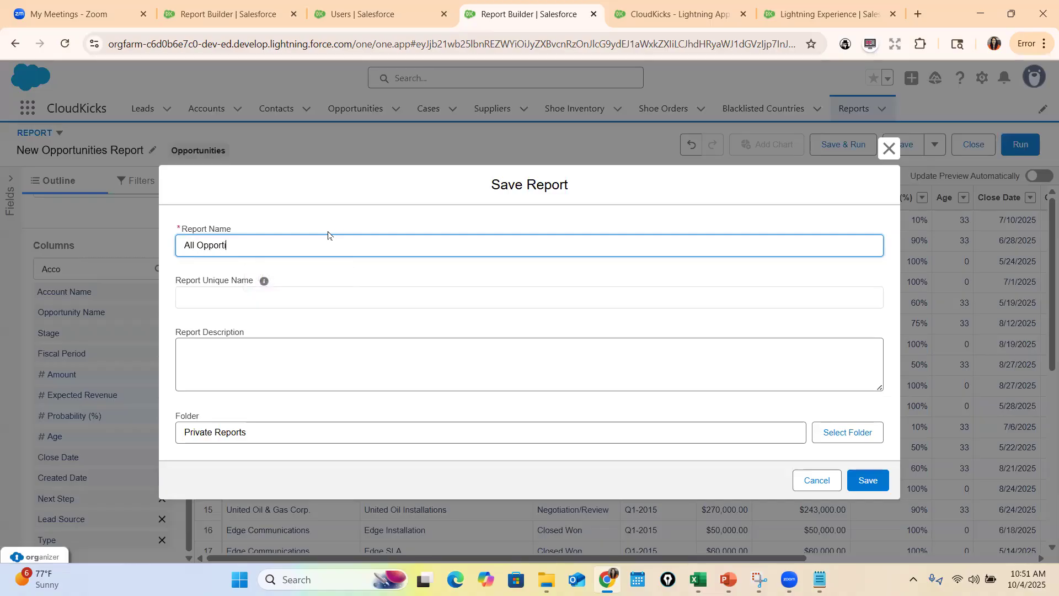
{"action": "type", "text": "uniteis"}
{"action": "key", "text": "BackSpace"}
{"action": "key", "text": "BackSpace"}
{"action": "key", "text": "BackSpace"}
{"action": "key", "text": "BackSpace"}
{"action": "key", "text": "BackSpace"}
{"action": "key", "text": "BackSpace"}
{"action": "key", "text": "BackSpace"}
{"action": "type", "text": "unities"}
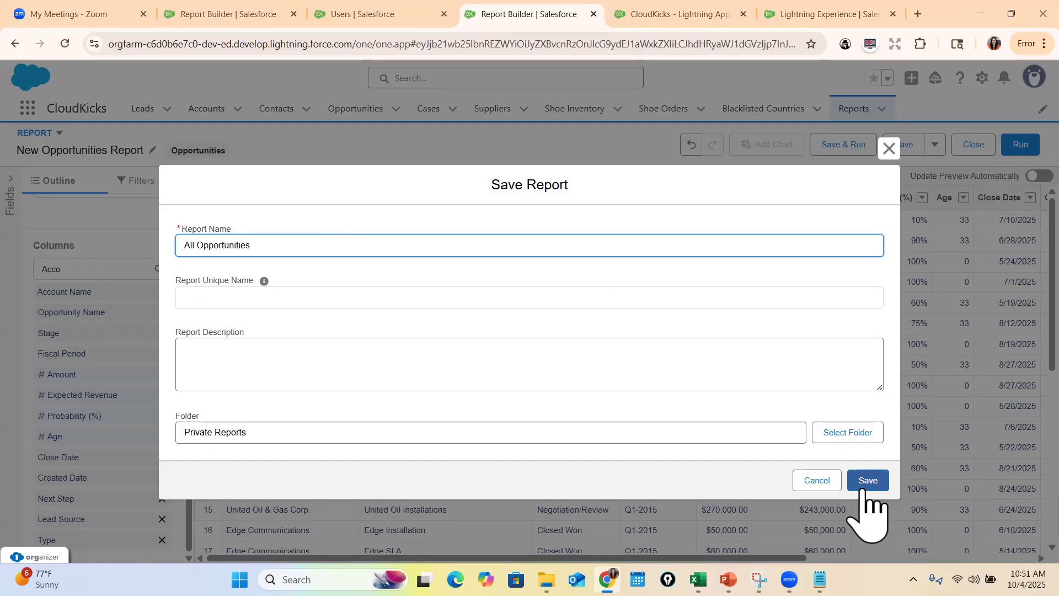
{"action": "left_click", "coordinate": [869, 483]}
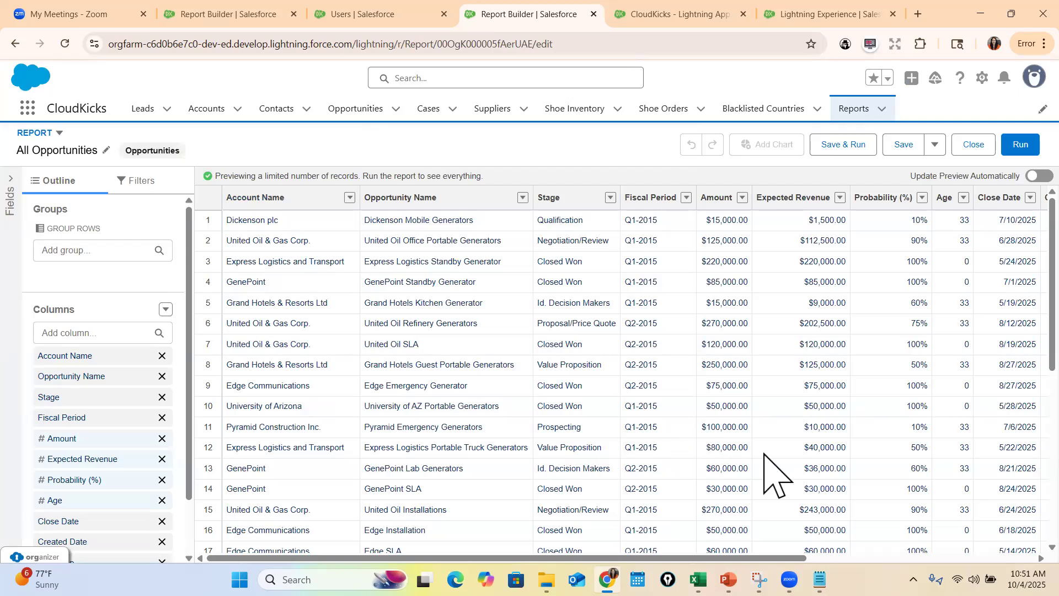
{"action": "left_click_drag", "start_coordinate": [643, 557], "coordinate": [490, 558]}
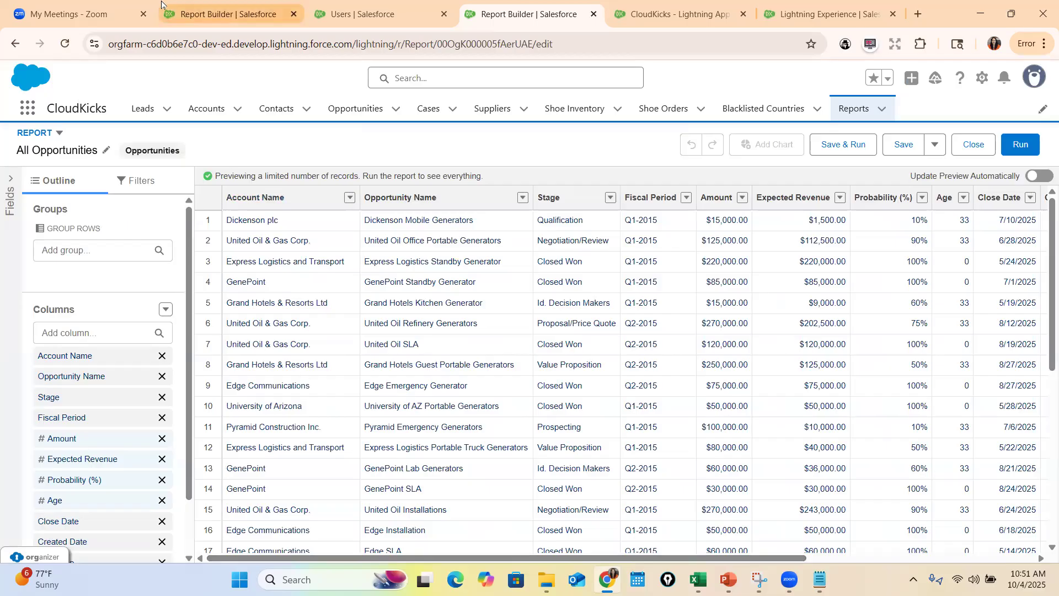
From the Accounts list, open the Account object in Object Manager and go to its Fields & Relationships
{"action": "left_click", "coordinate": [229, 14]}
{"action": "left_click", "coordinate": [210, 109]}
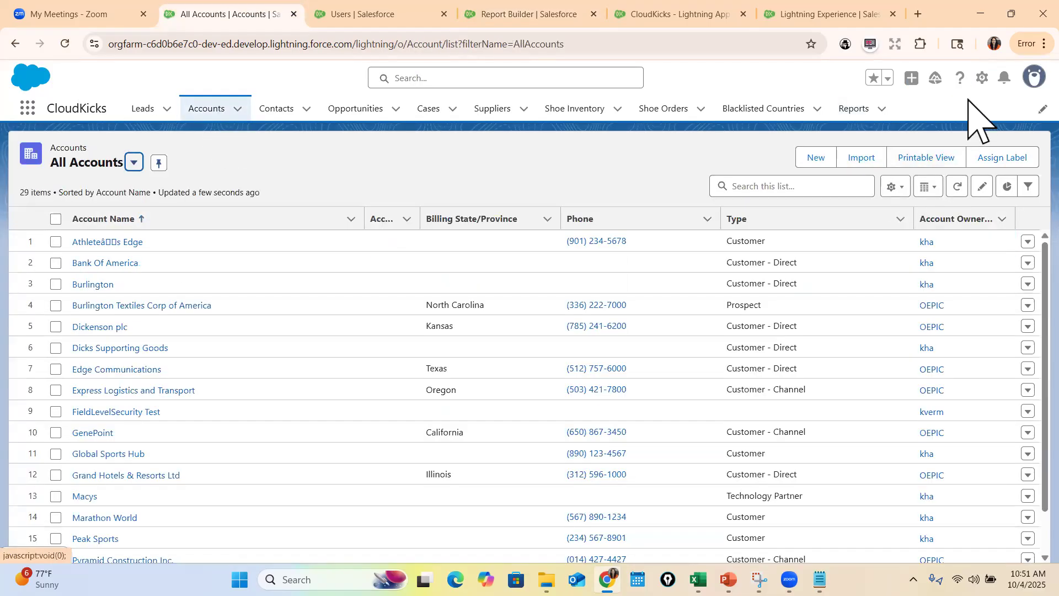
{"action": "left_click", "coordinate": [982, 78]}
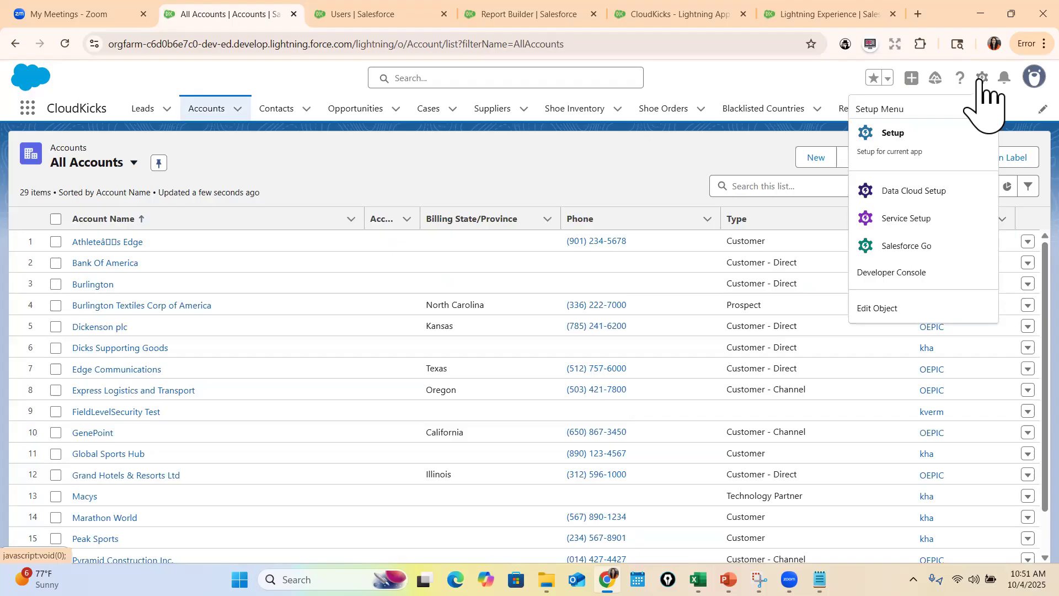
{"action": "left_click", "coordinate": [910, 309]}
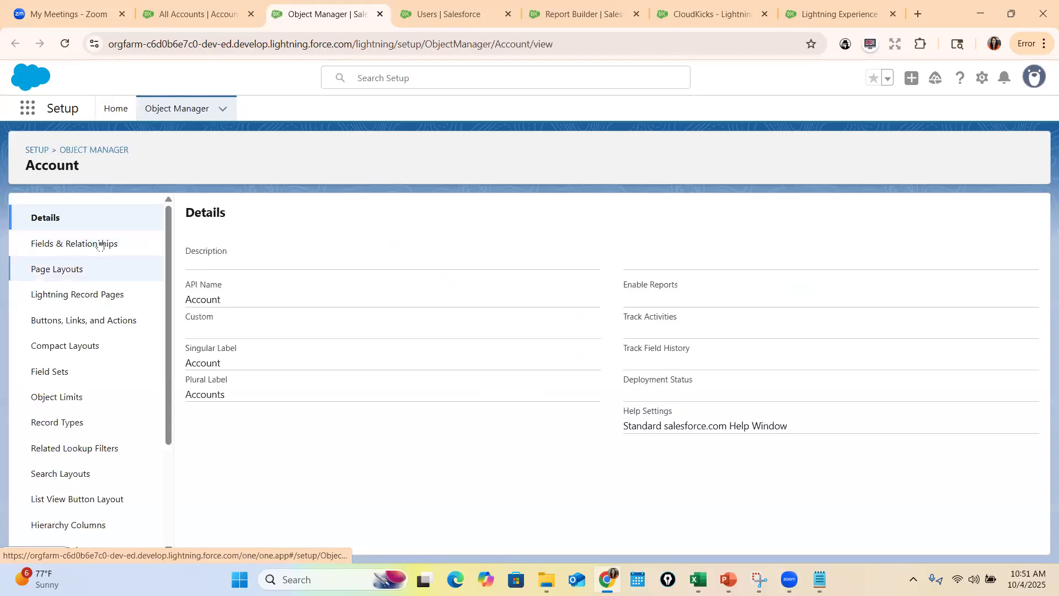
{"action": "left_click", "coordinate": [99, 246]}
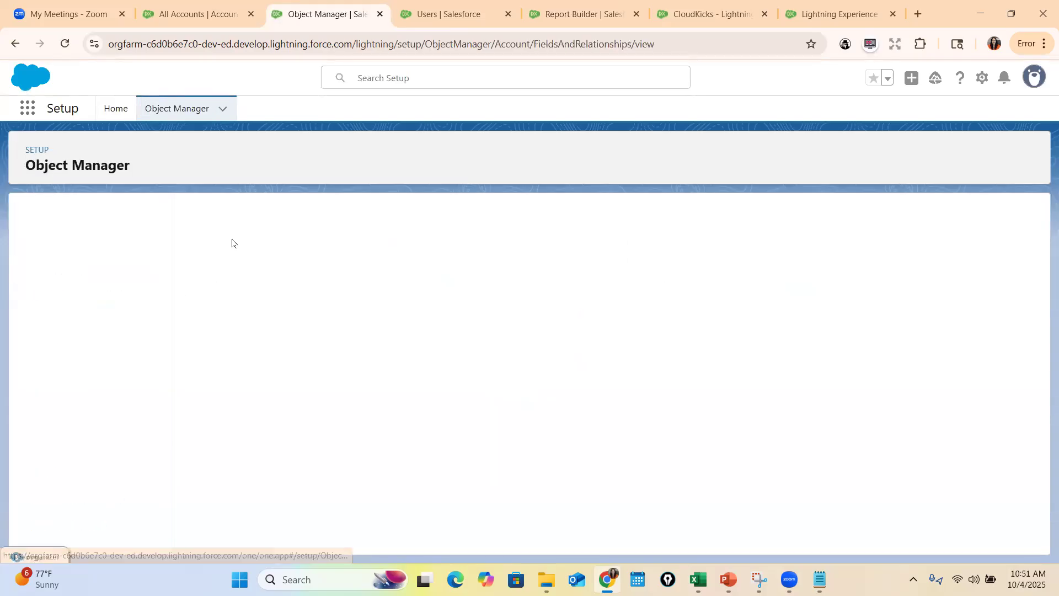
Start a new custom field on the Account object with the Checkbox data type and proceed to its details
{"action": "left_click", "coordinate": [660, 225]}
{"action": "type", "text": "test"}
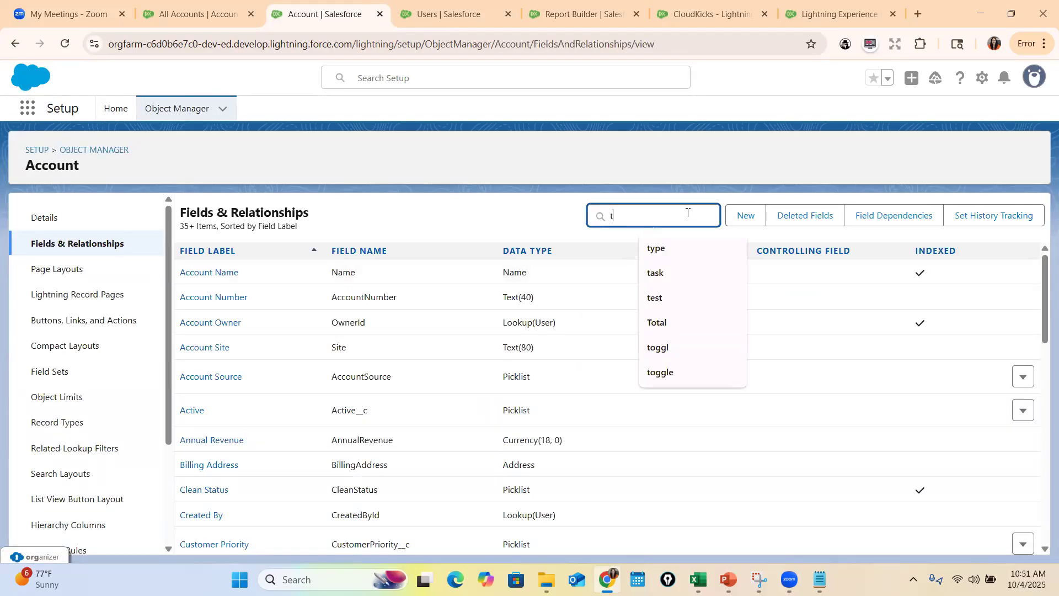
{"action": "left_click", "coordinate": [761, 219]}
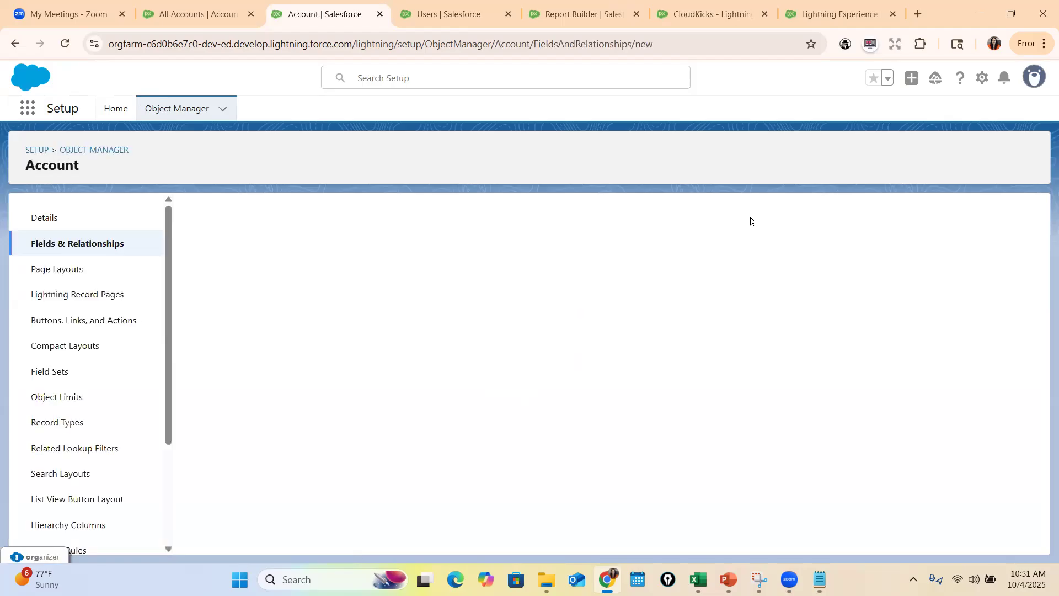
{"action": "left_click", "coordinate": [200, 365]}
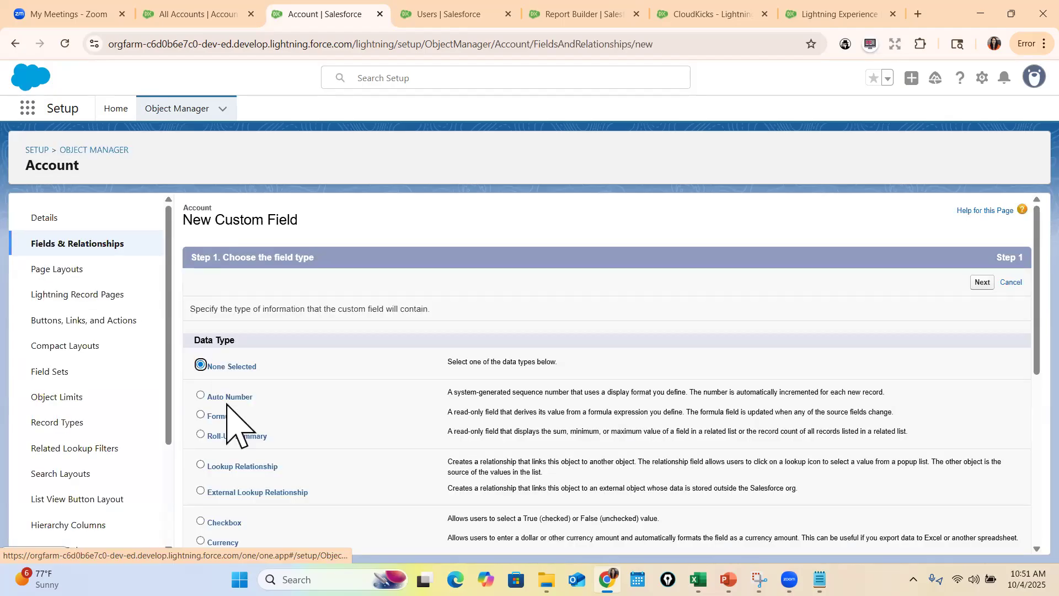
{"action": "scroll", "coordinate": [243, 449], "scroll_direction": "down", "scroll_amount": 3}
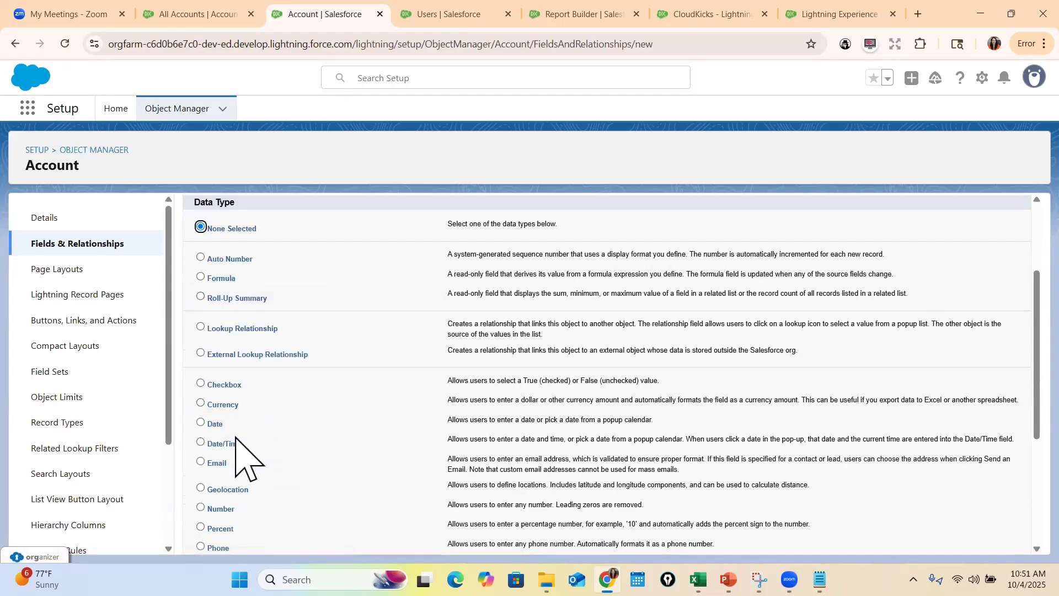
{"action": "scroll", "coordinate": [236, 441], "scroll_direction": "down", "scroll_amount": 4}
{"action": "scroll", "coordinate": [236, 441], "scroll_direction": "up", "scroll_amount": 4}
{"action": "left_click", "coordinate": [236, 386]}
{"action": "scroll", "coordinate": [474, 465], "scroll_direction": "down", "scroll_amount": 3}
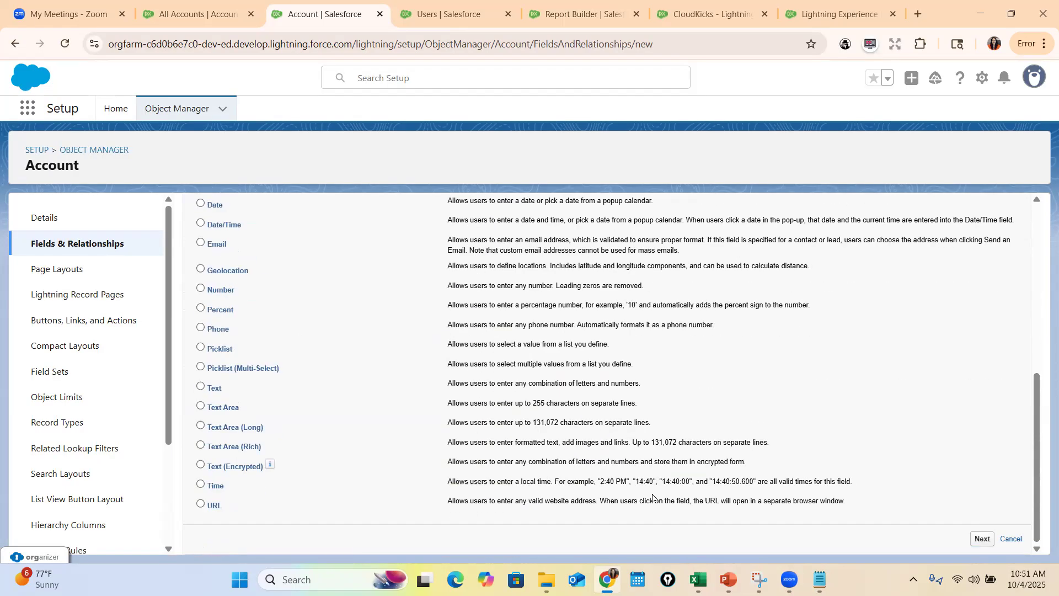
{"action": "scroll", "coordinate": [379, 456], "scroll_direction": "up", "scroll_amount": 4}
{"action": "scroll", "coordinate": [813, 513], "scroll_direction": "down", "scroll_amount": 4}
{"action": "left_click", "coordinate": [985, 543]}
Label the checkbox field Is Active Account, name it Is_Active_Account, and proceed to field-level security with the default value Unchecked
{"action": "left_click", "coordinate": [402, 310]}
{"action": "type", "text": "Is It Active Account"}
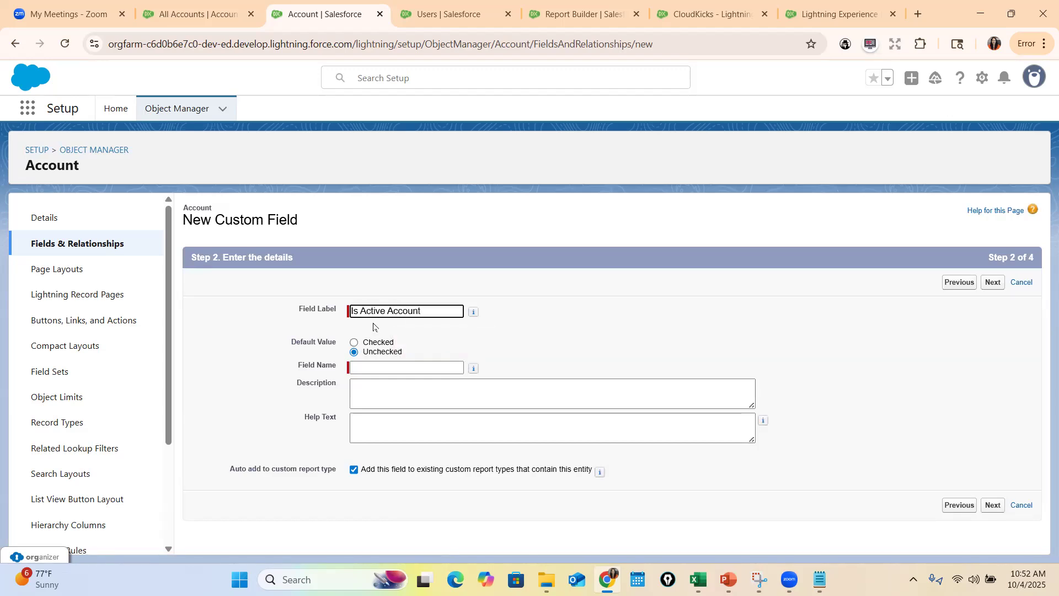
{"action": "left_click", "coordinate": [377, 365]}
{"action": "left_click", "coordinate": [994, 507]}
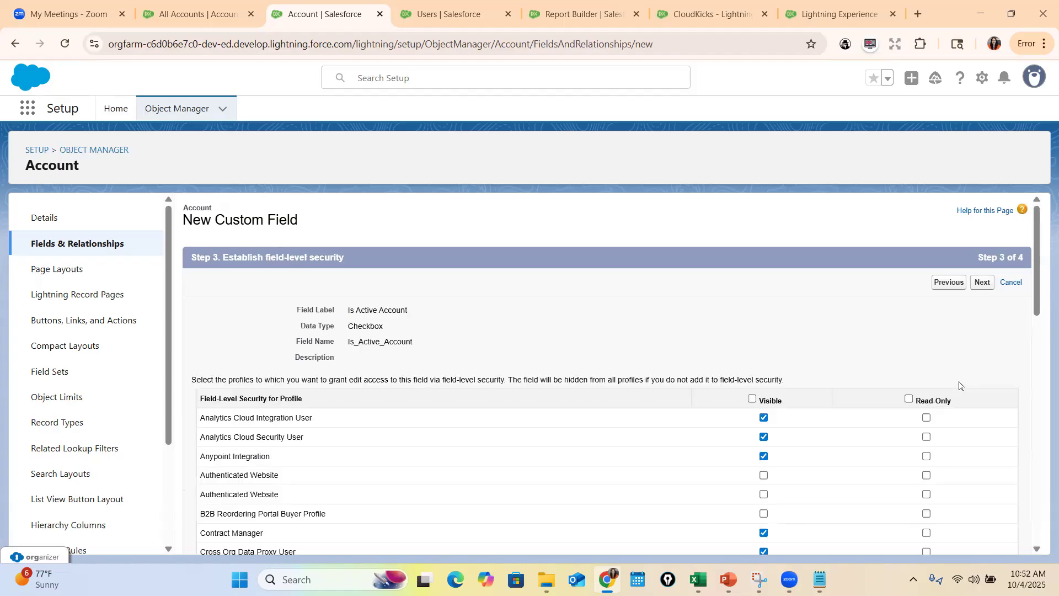
Accept the default field-level security, include the field in all account page layouts, and save it
{"action": "left_click", "coordinate": [982, 282]}
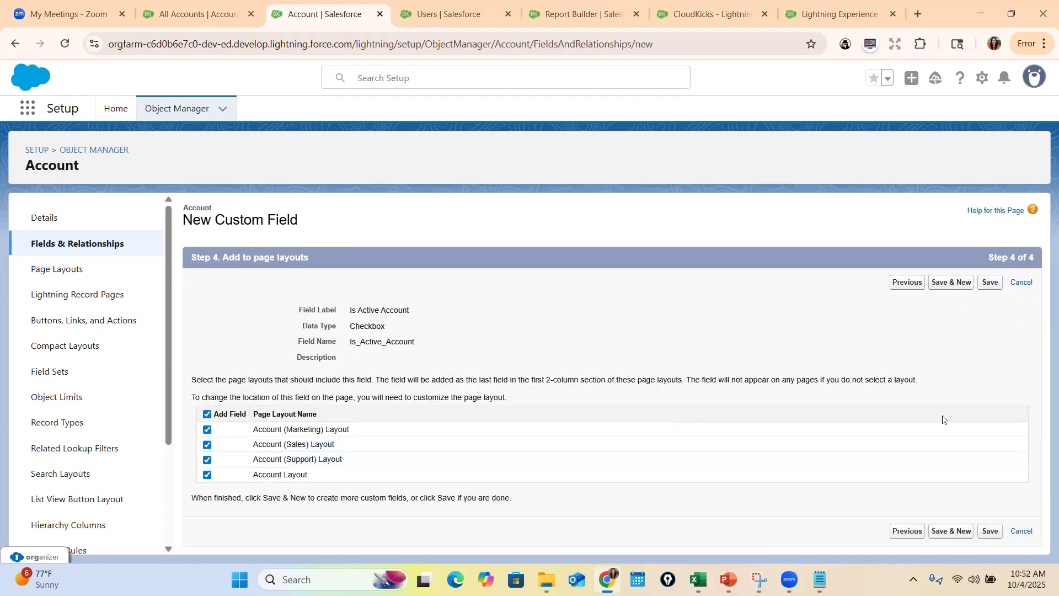
{"action": "left_click", "coordinate": [991, 531]}
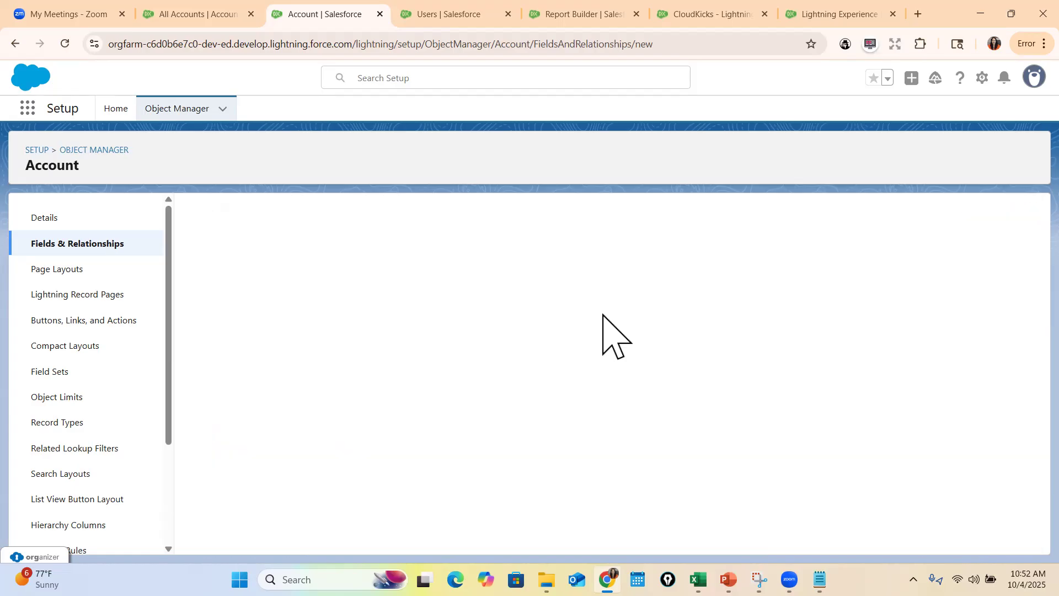
{"action": "left_click", "coordinate": [629, 216]}
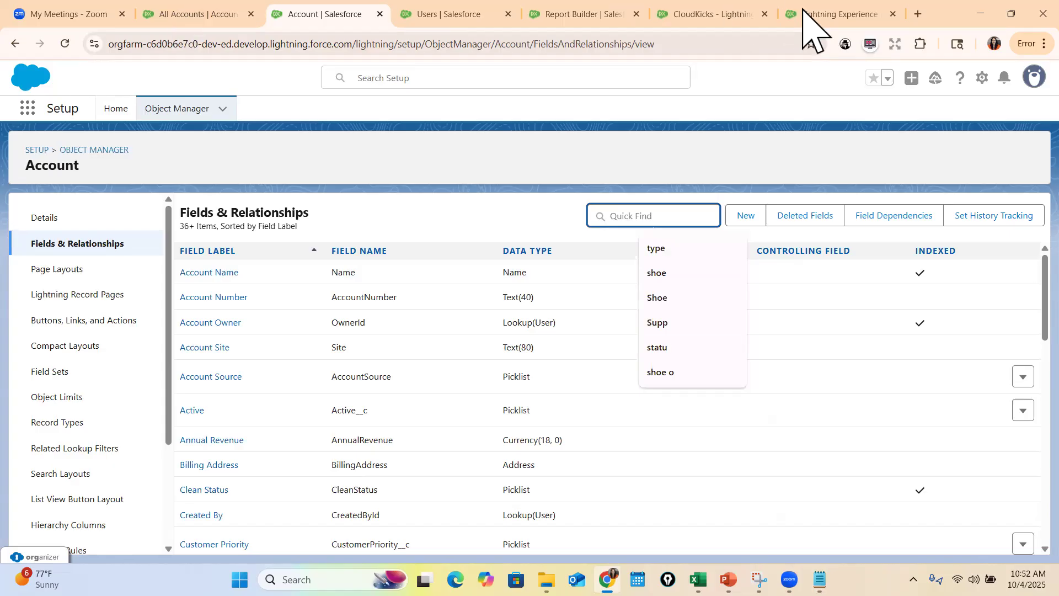
Return to the All Opportunities report builder and reload the page to pick up the new account field
{"action": "left_click", "coordinate": [659, 23]}
{"action": "key", "text": "ctrl+shift+Tab"}
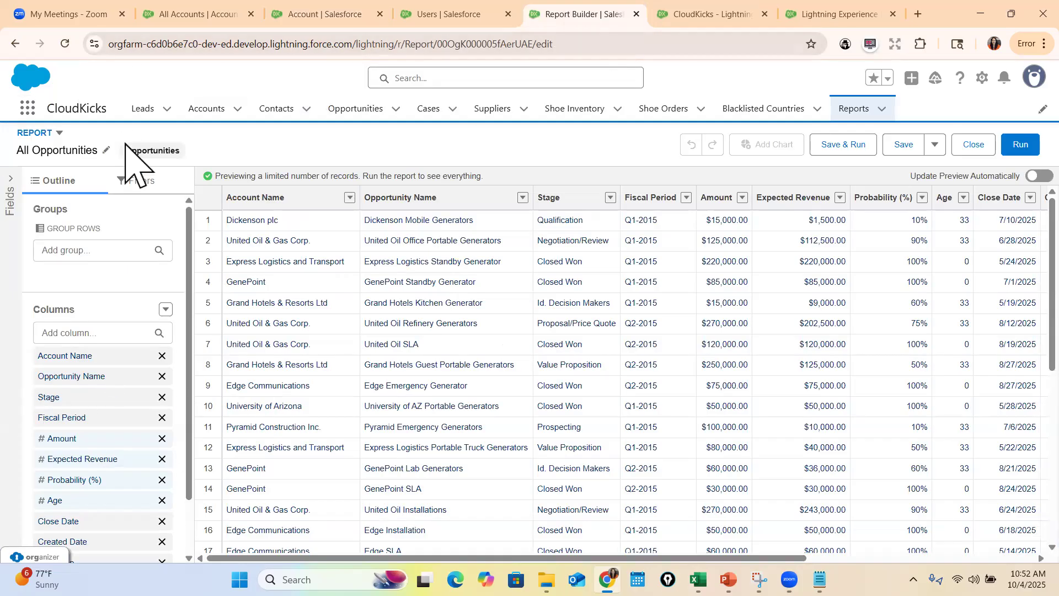
{"action": "left_click", "coordinate": [391, 50]}
{"action": "key", "text": "Return"}
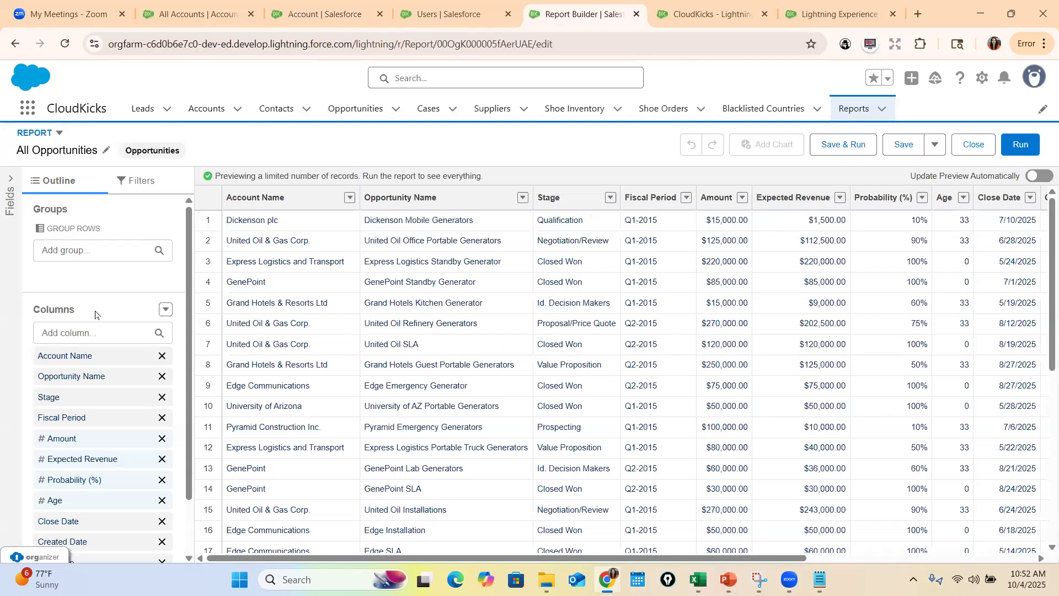
Add the Is Active Account field as a column in the All Opportunities report and check it in the column list
{"action": "left_click", "coordinate": [95, 332]}
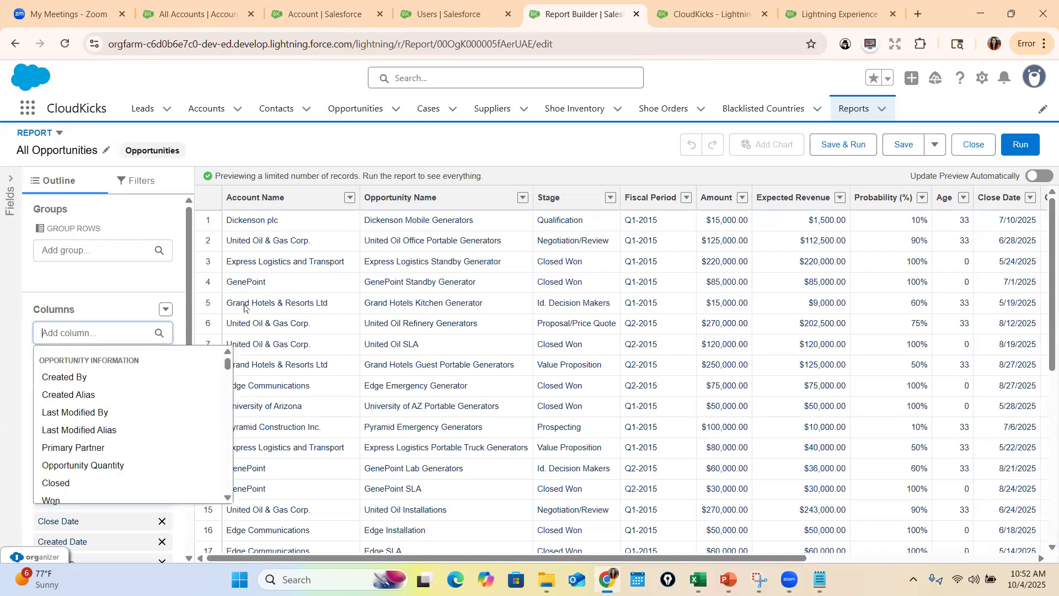
{"action": "type", "text": "Is"}
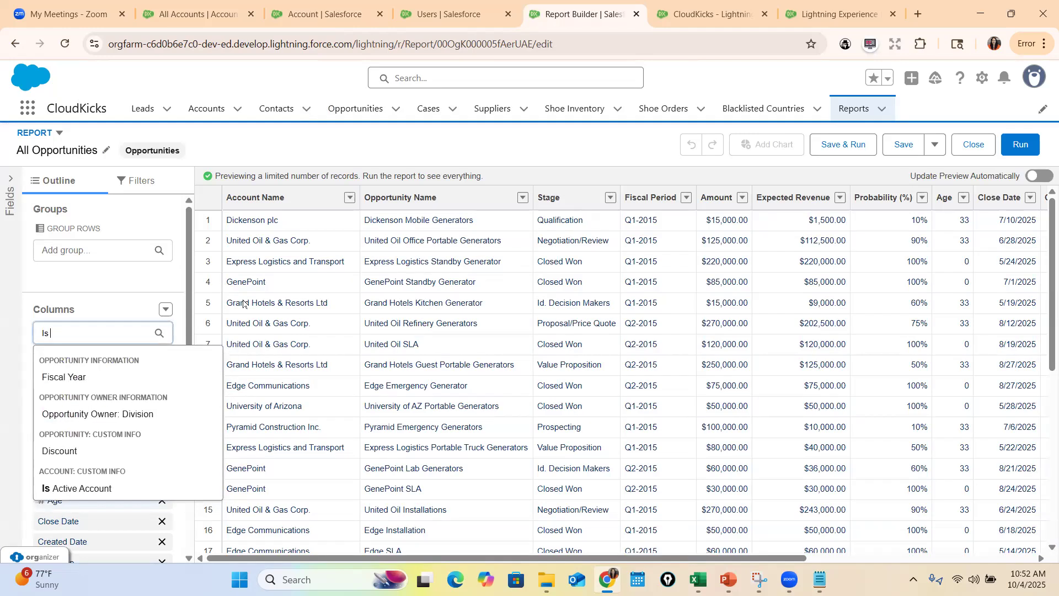
{"action": "type", "text": " Act"}
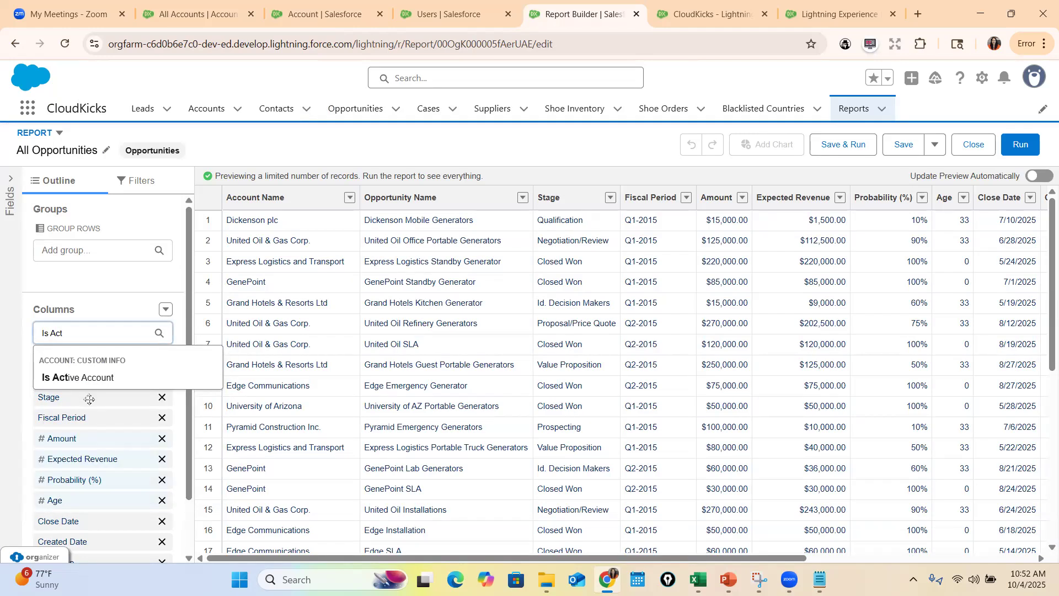
{"action": "left_click", "coordinate": [89, 380]}
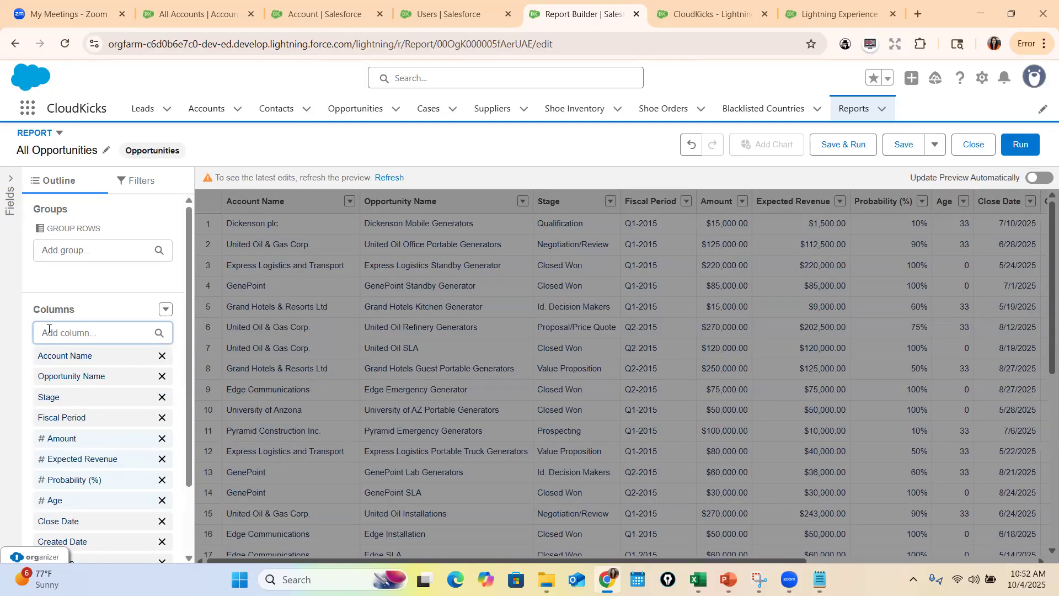
{"action": "left_click_drag", "start_coordinate": [191, 326], "coordinate": [191, 366]}
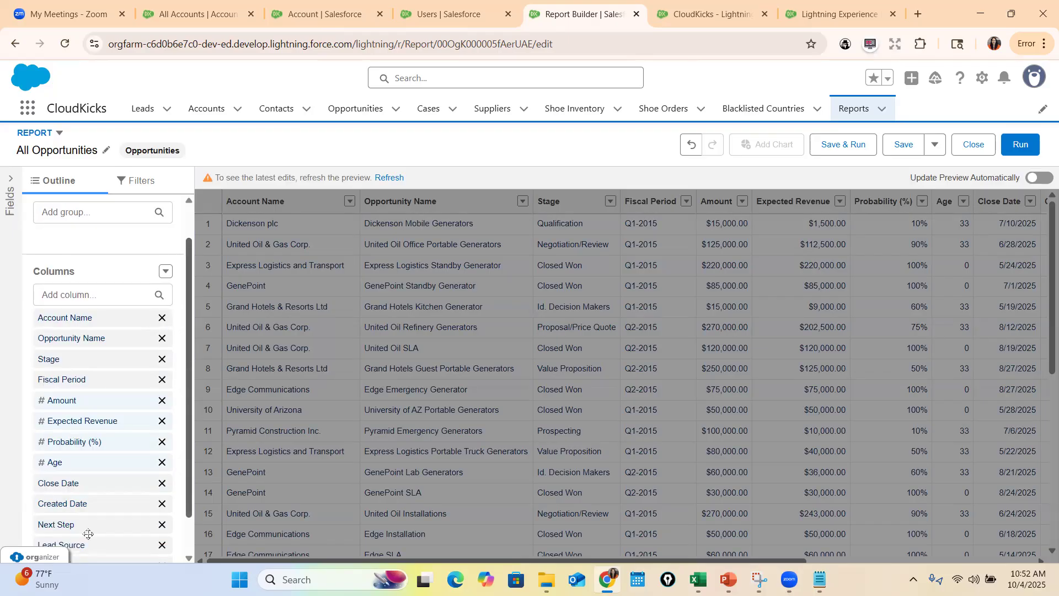
{"action": "scroll", "coordinate": [88, 499], "scroll_direction": "down", "scroll_amount": 1}
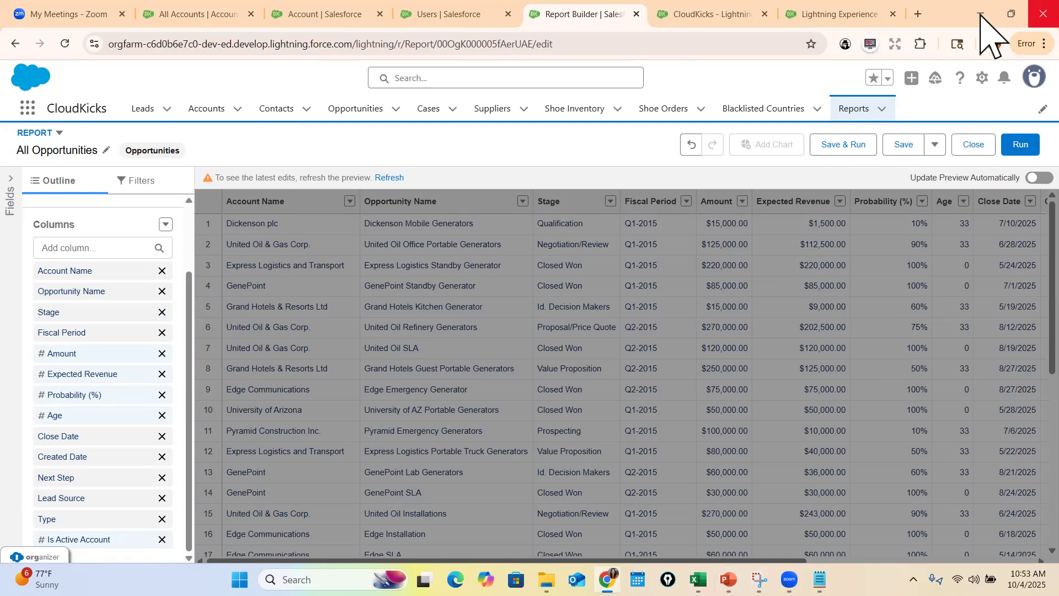
Open Setup from the report builder and prepare to search the setup pages
{"action": "left_click", "coordinate": [983, 80]}
{"action": "left_click", "coordinate": [941, 134]}
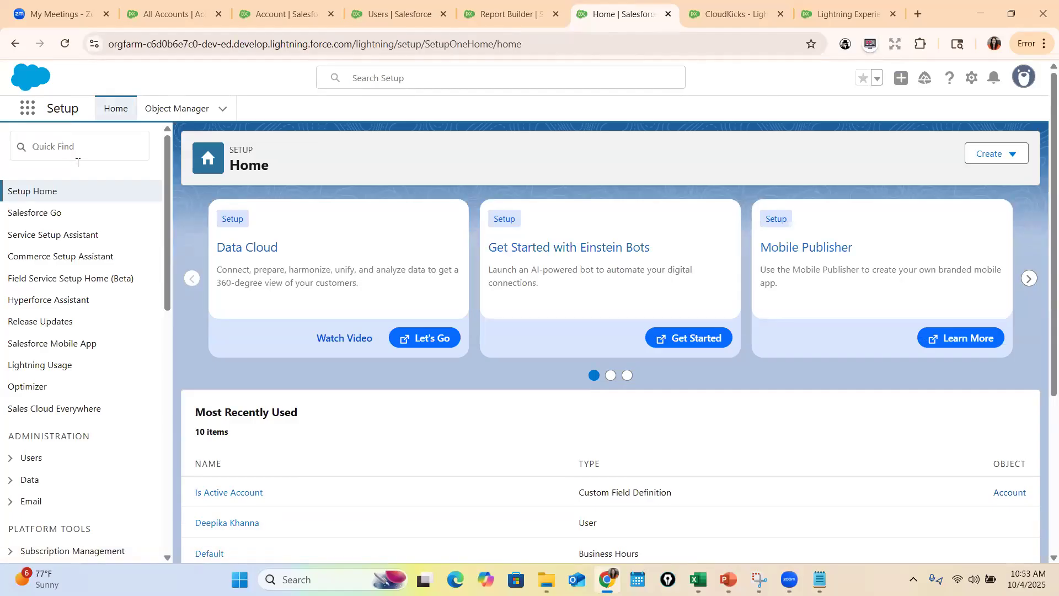
{"action": "left_click", "coordinate": [77, 146]}
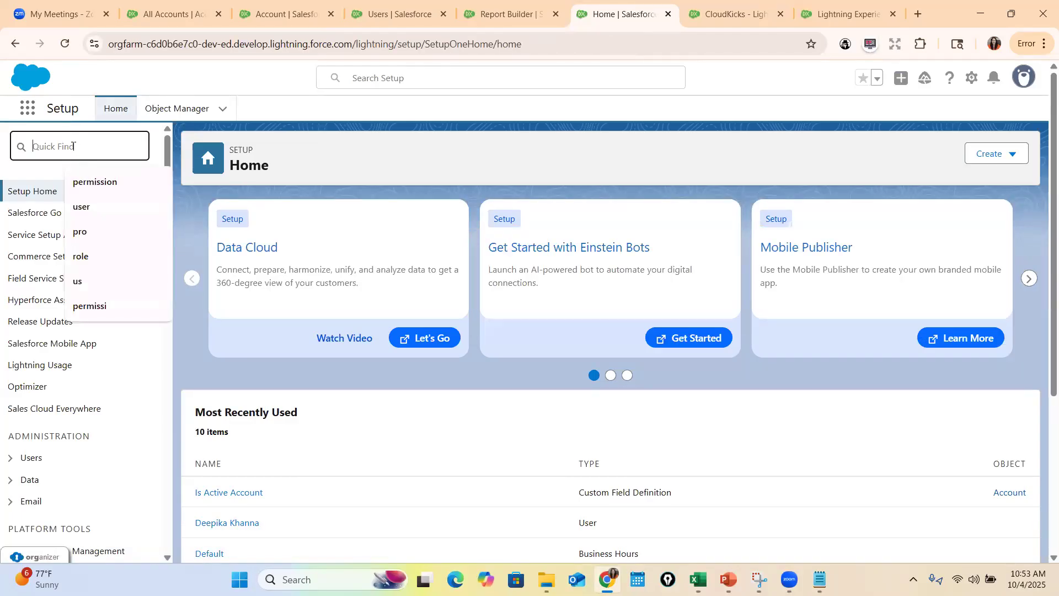
{"action": "type", "text": "Custom"}
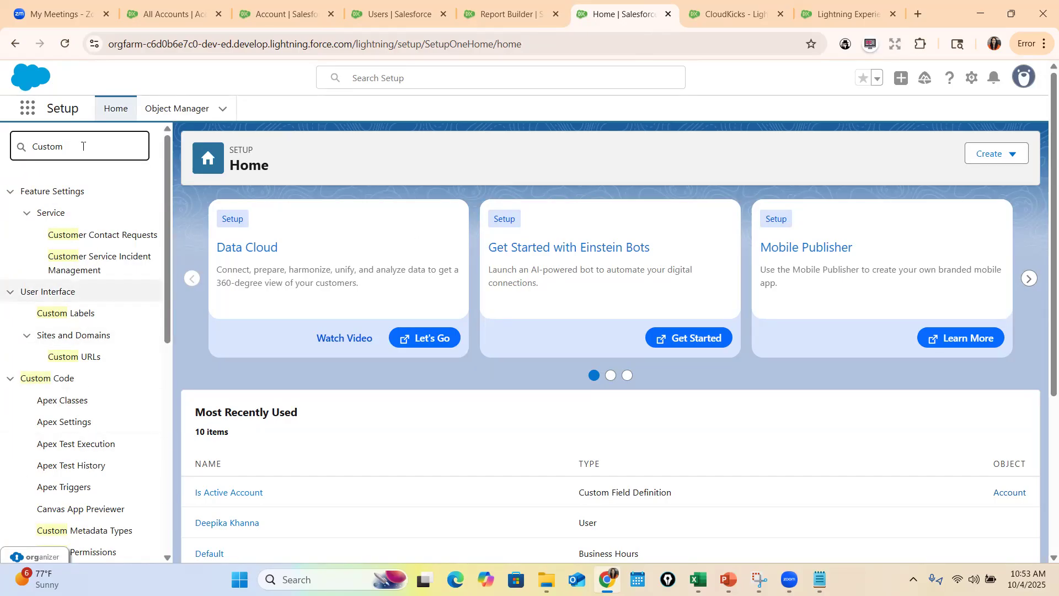
{"action": "type", "text": " re"}
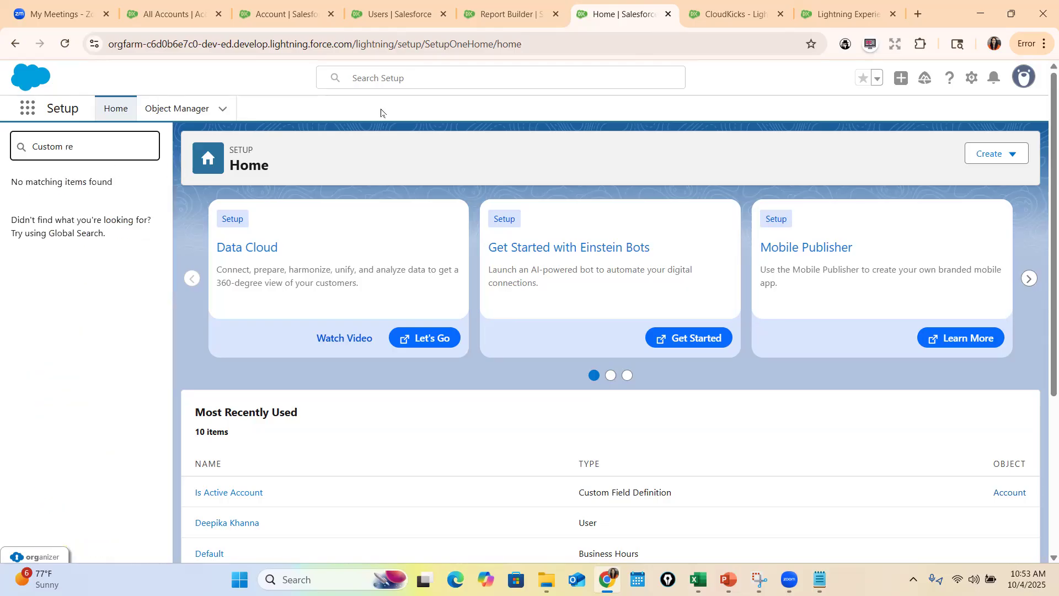
{"action": "key", "text": "BackSpace"}
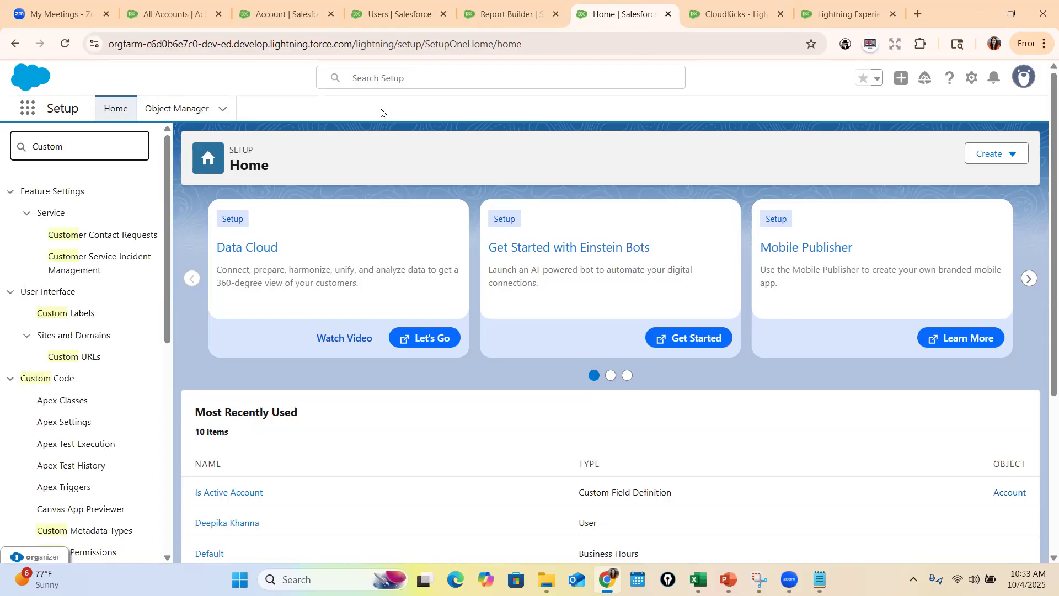
{"action": "type", "text": "re"}
{"action": "key", "text": "ctrl+a"}
{"action": "key", "text": "BackSpace"}
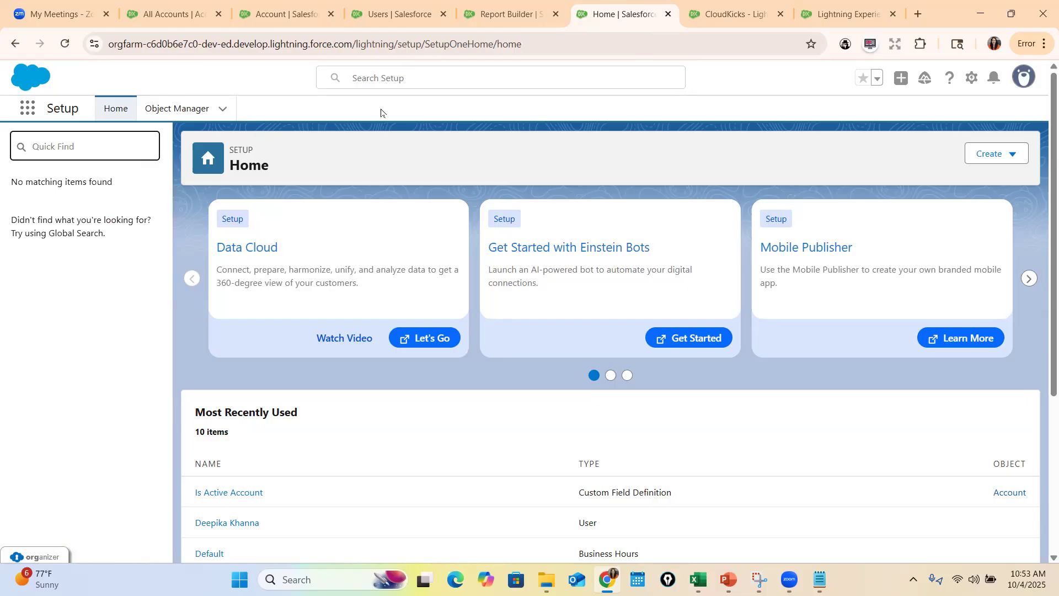
Search the setup pages for "repo", open Report Types, and continue to the custom report types list
{"action": "type", "text": "repo"}
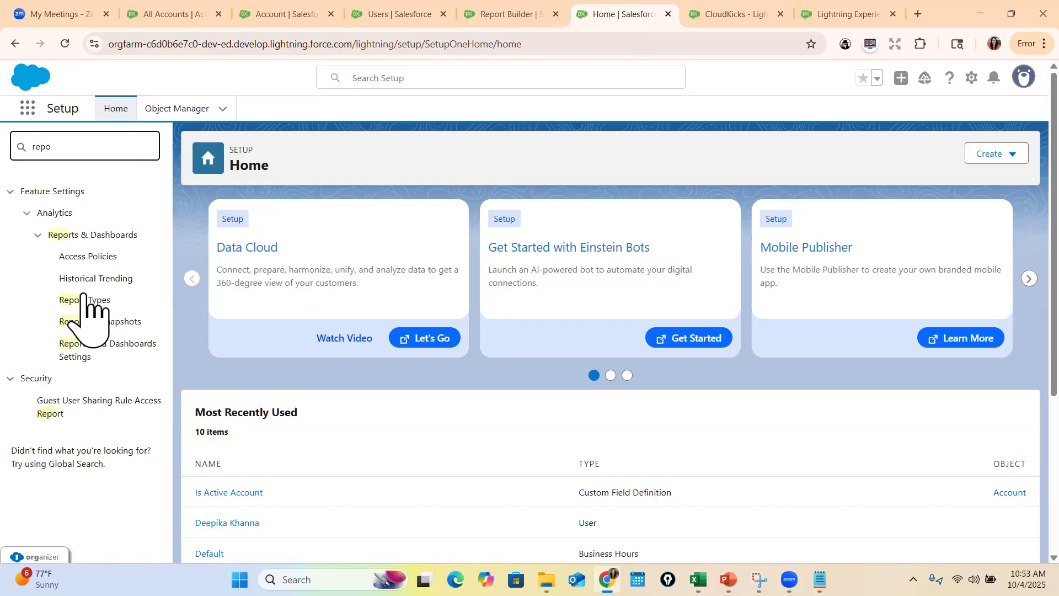
{"action": "left_click", "coordinate": [93, 301]}
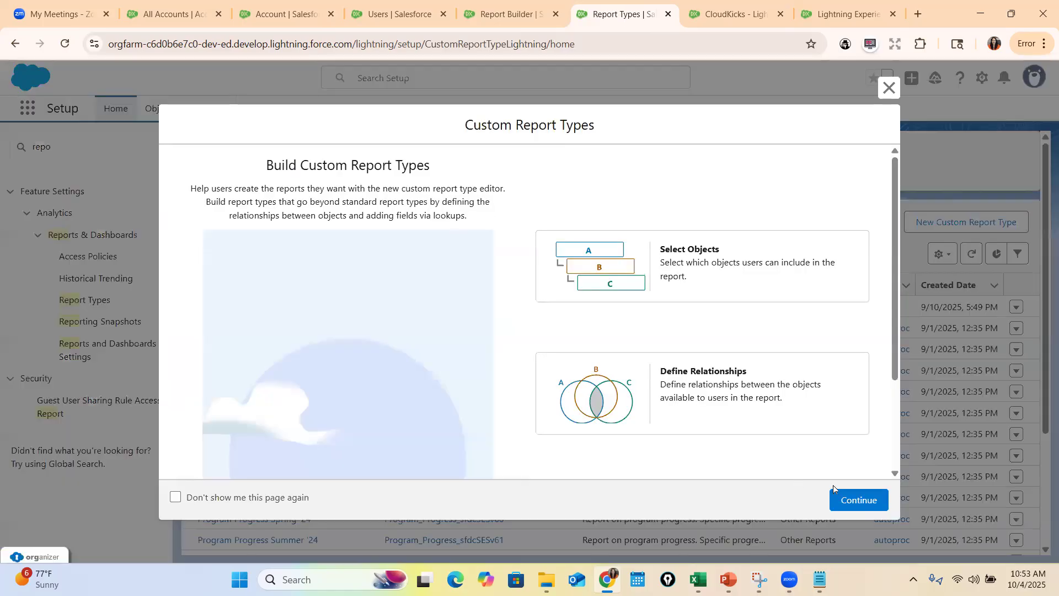
{"action": "left_click", "coordinate": [844, 500]}
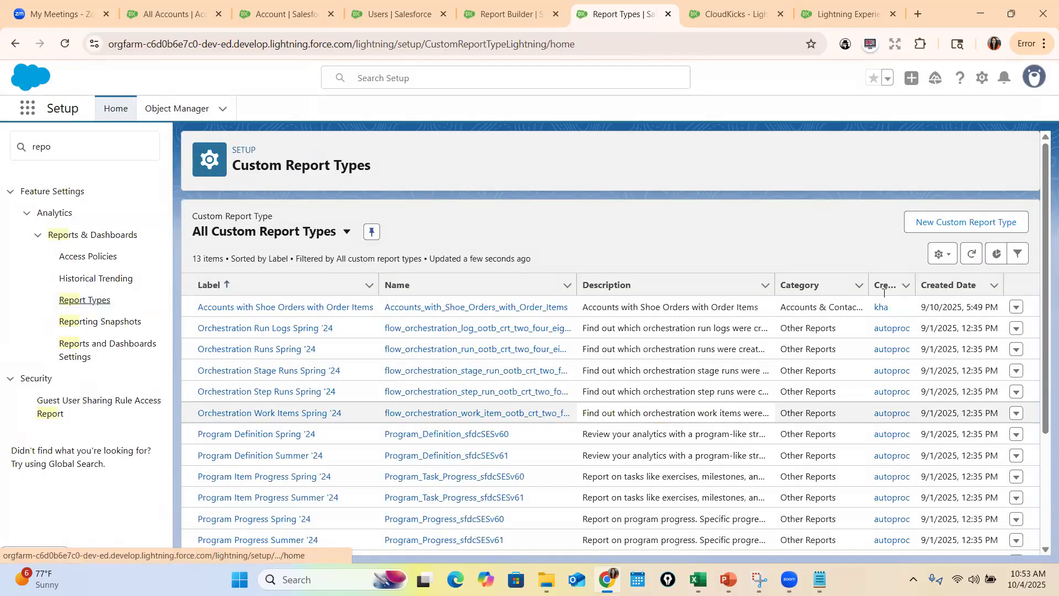
Start a new custom report type with Accounts as its primary object
{"action": "left_click", "coordinate": [950, 226]}
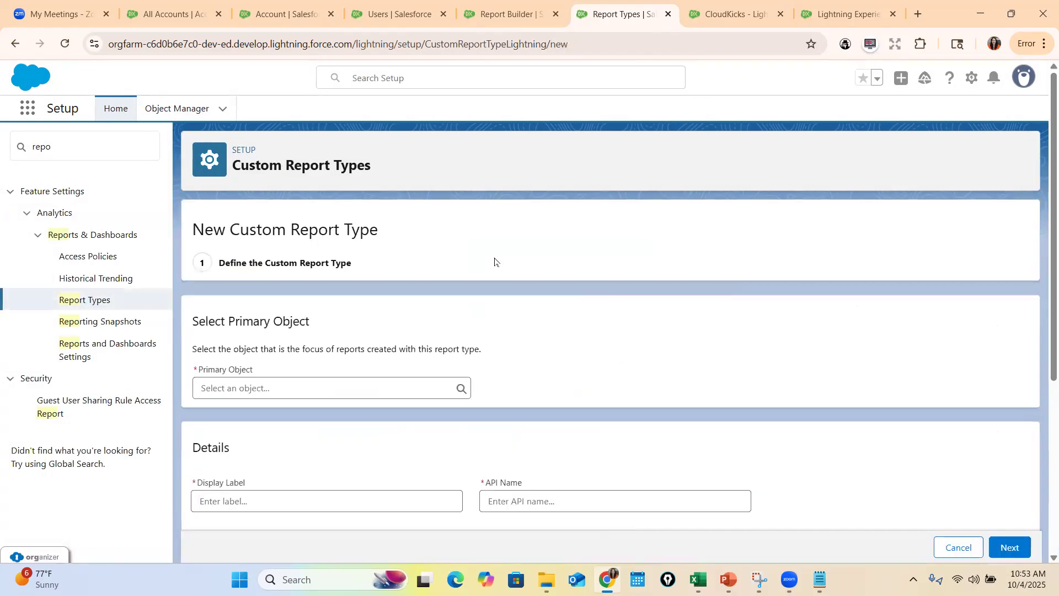
{"action": "scroll", "coordinate": [473, 406], "scroll_direction": "down", "scroll_amount": 3}
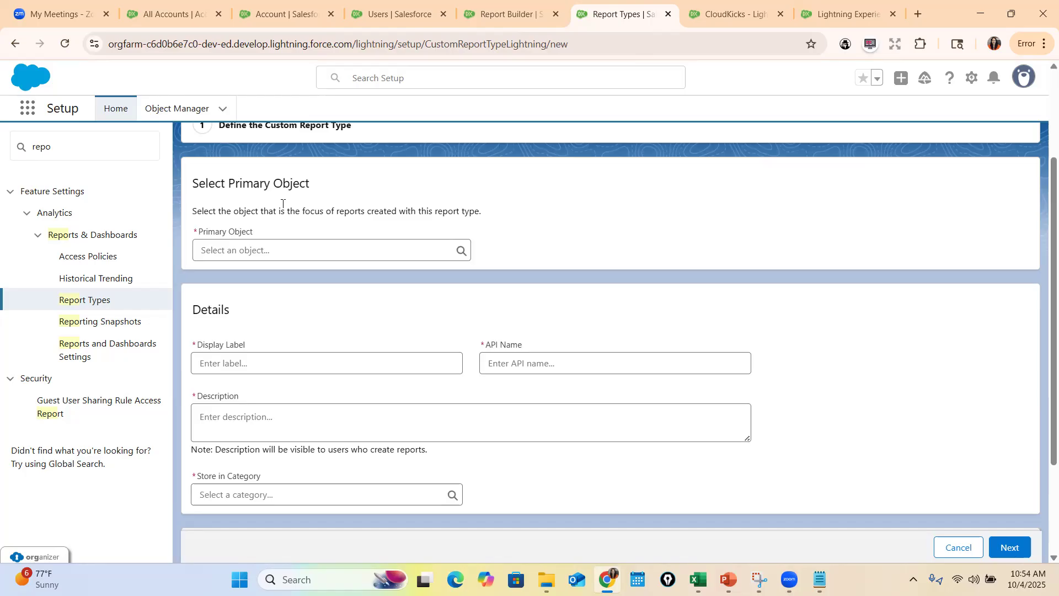
{"action": "left_click", "coordinate": [238, 252]}
{"action": "type", "text": "Account"}
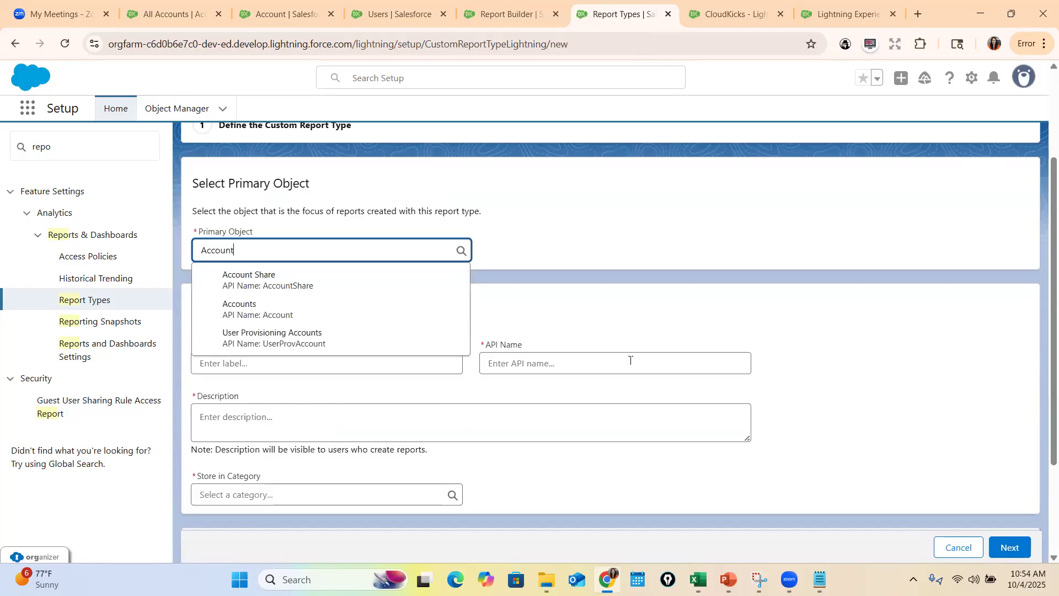
{"action": "left_click", "coordinate": [336, 309]}
Set the report type's display label to "Custom Account Report Type" and let the API name fill in from it
{"action": "left_click", "coordinate": [259, 359]}
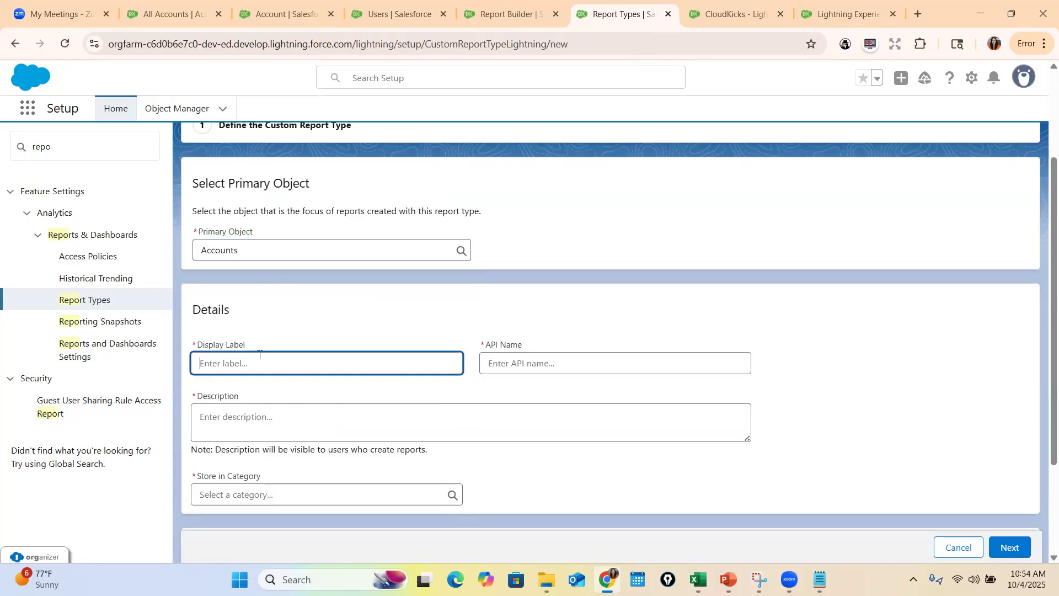
{"action": "type", "text": "Custom Account Report Type"}
{"action": "key", "text": "Tab"}
Copy the display label "Custom Account Report Type" into the report type's description
{"action": "left_click", "coordinate": [343, 418]}
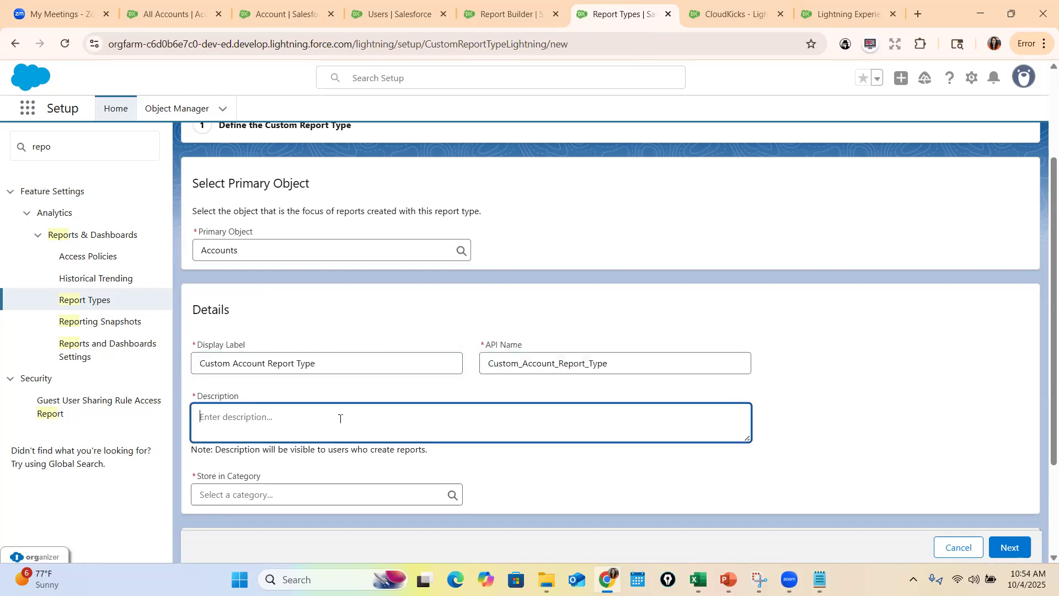
{"action": "scroll", "coordinate": [343, 416], "scroll_direction": "down", "scroll_amount": 3}
{"action": "triple_click", "coordinate": [334, 226]}
{"action": "key", "text": "ctrl+c"}
{"action": "left_click", "coordinate": [348, 280]}
{"action": "key", "text": "ctrl+v"}
Store the report type in the Accounts & Contacts category, set its status to Deployed, and continue to the report records set
{"action": "left_click", "coordinate": [283, 362]}
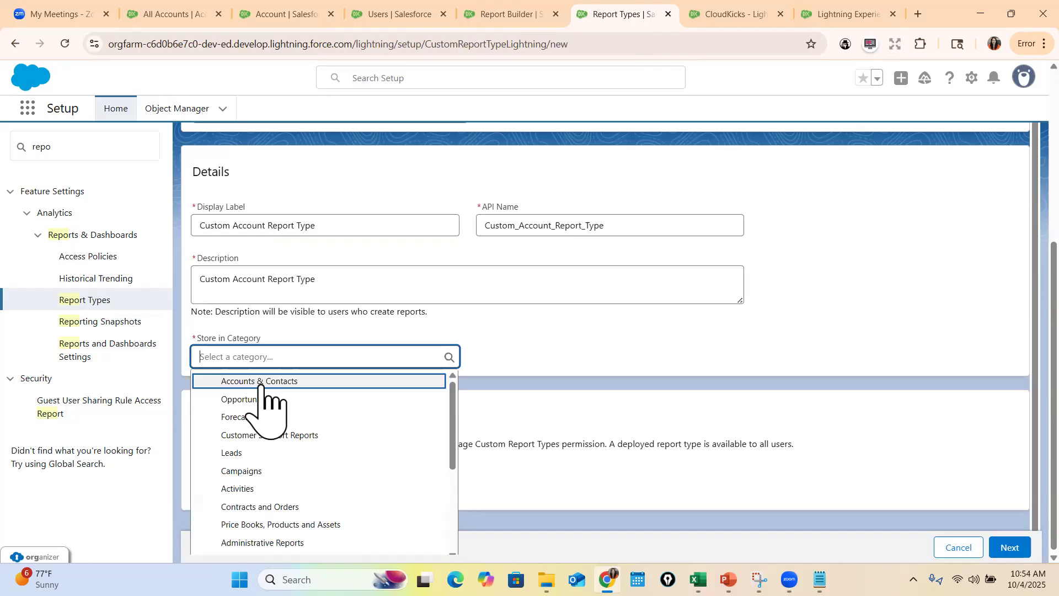
{"action": "left_click", "coordinate": [276, 382]}
{"action": "left_click", "coordinate": [232, 495]}
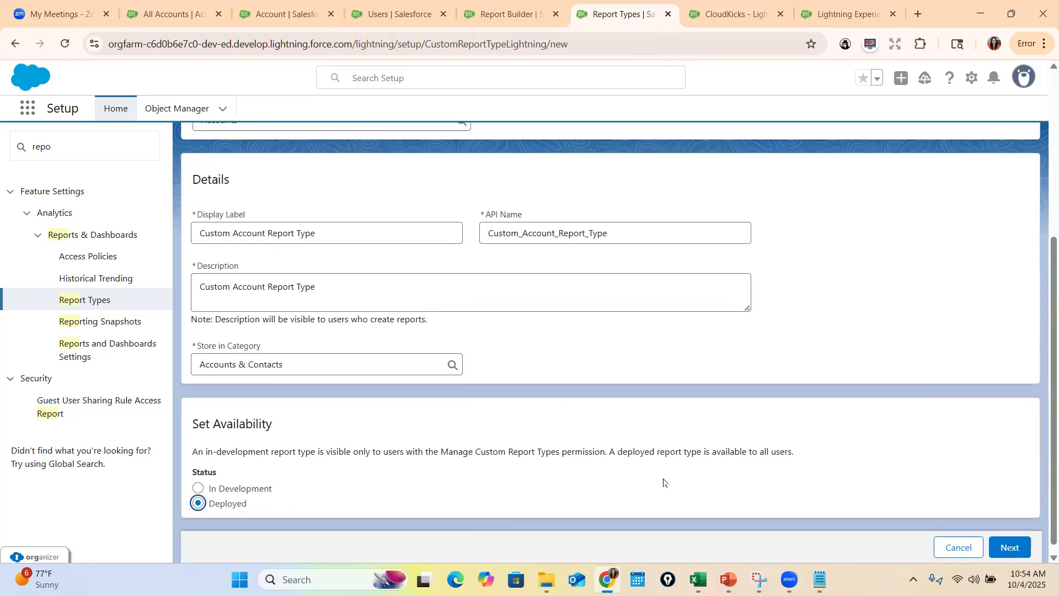
{"action": "scroll", "coordinate": [828, 513], "scroll_direction": "up", "scroll_amount": 1}
{"action": "left_click", "coordinate": [1010, 546]}
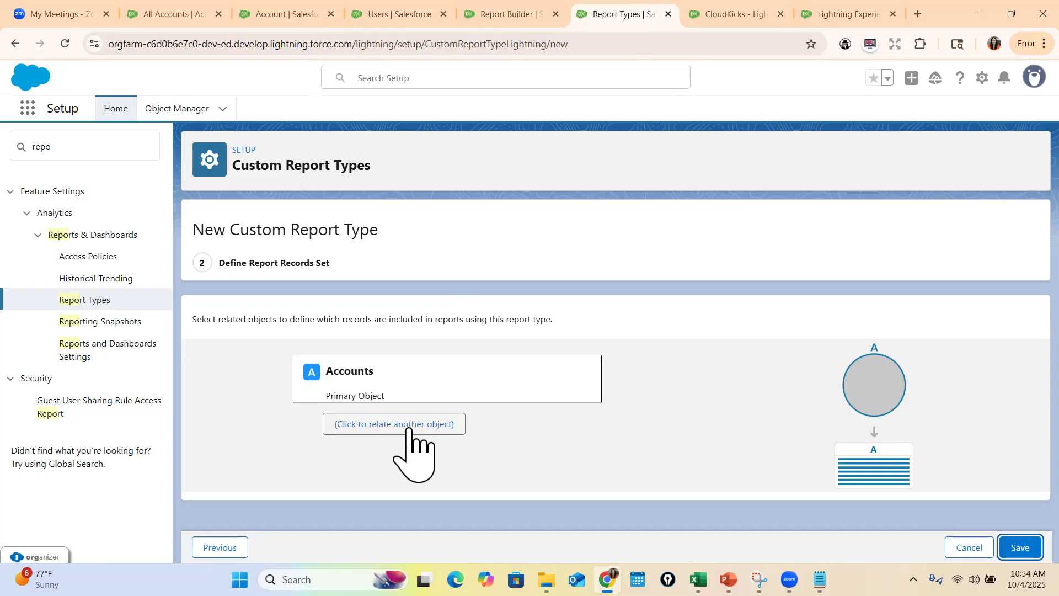
Relate Opportunities to Accounts as the second object of the report type
{"action": "left_click", "coordinate": [357, 426]}
{"action": "left_click", "coordinate": [410, 463]}
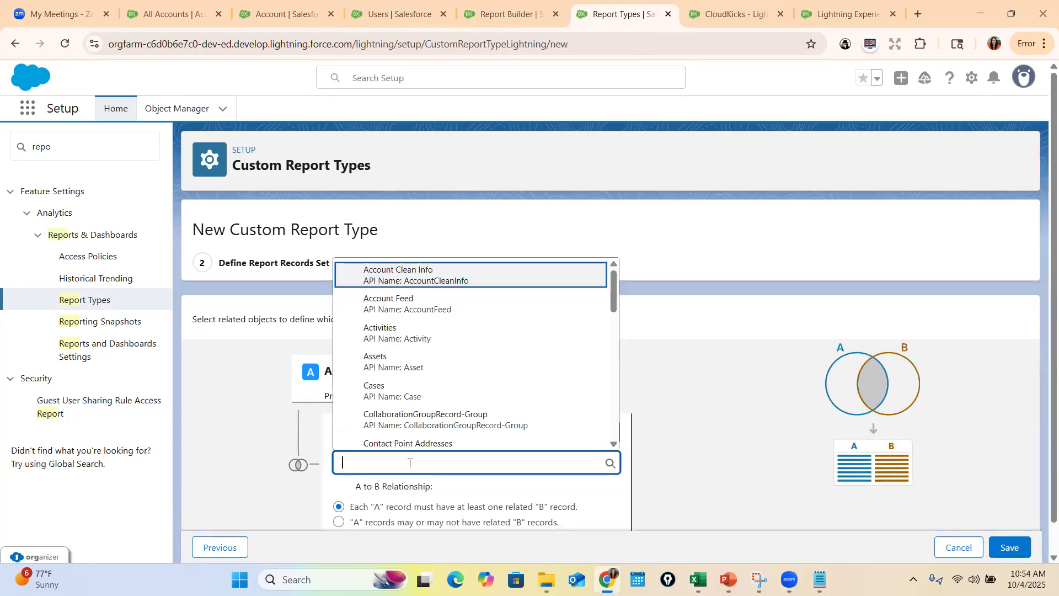
{"action": "type", "text": "Opp"}
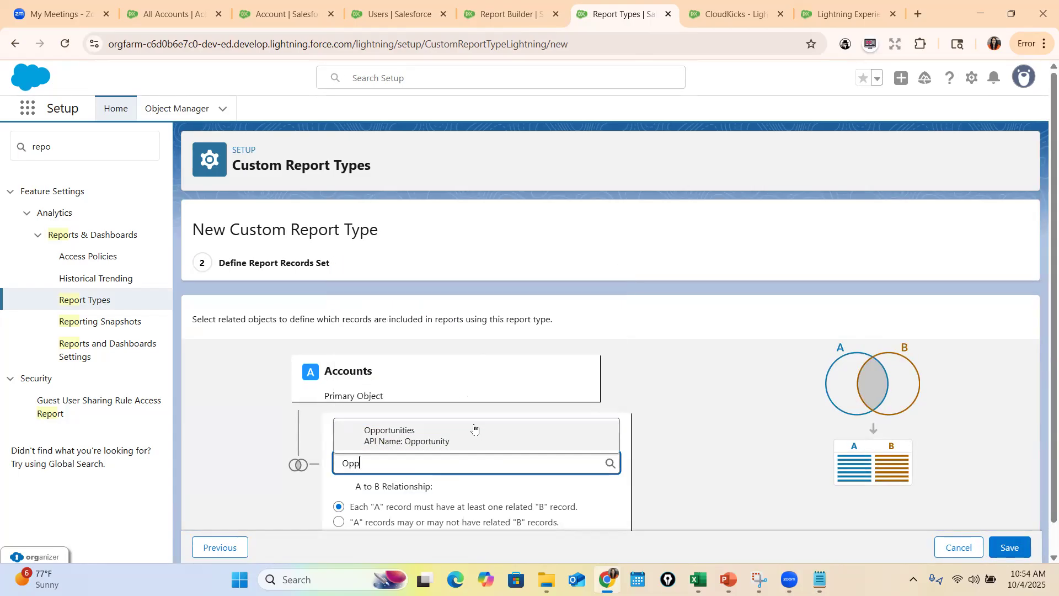
{"action": "type", "text": "o"}
{"action": "left_click", "coordinate": [474, 430]}
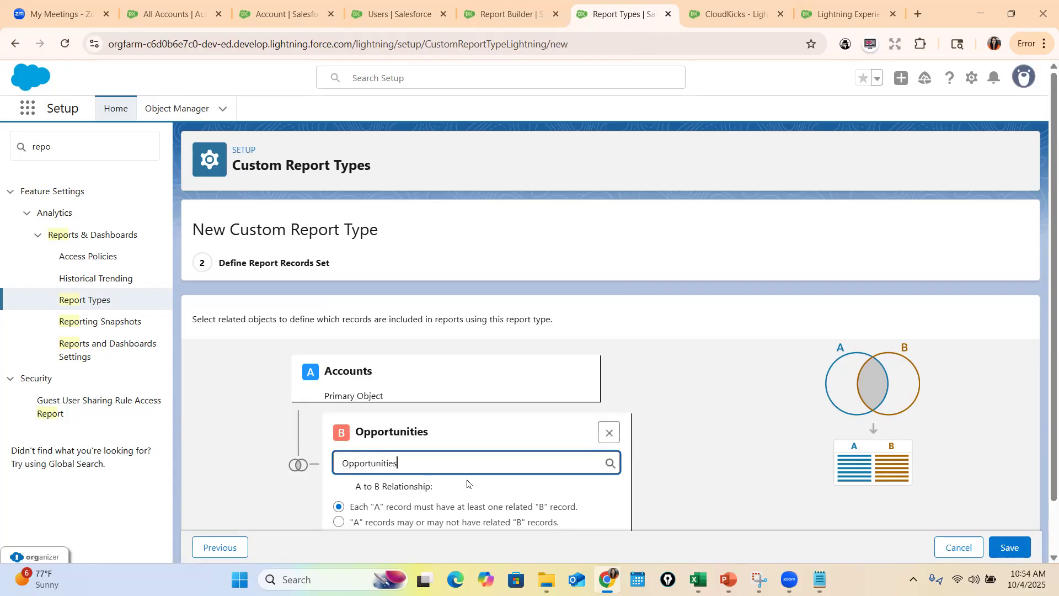
Set the relationship so that "A" records may or may not have related "B" records, and save the report type
{"action": "scroll", "coordinate": [467, 484], "scroll_direction": "down", "scroll_amount": 1}
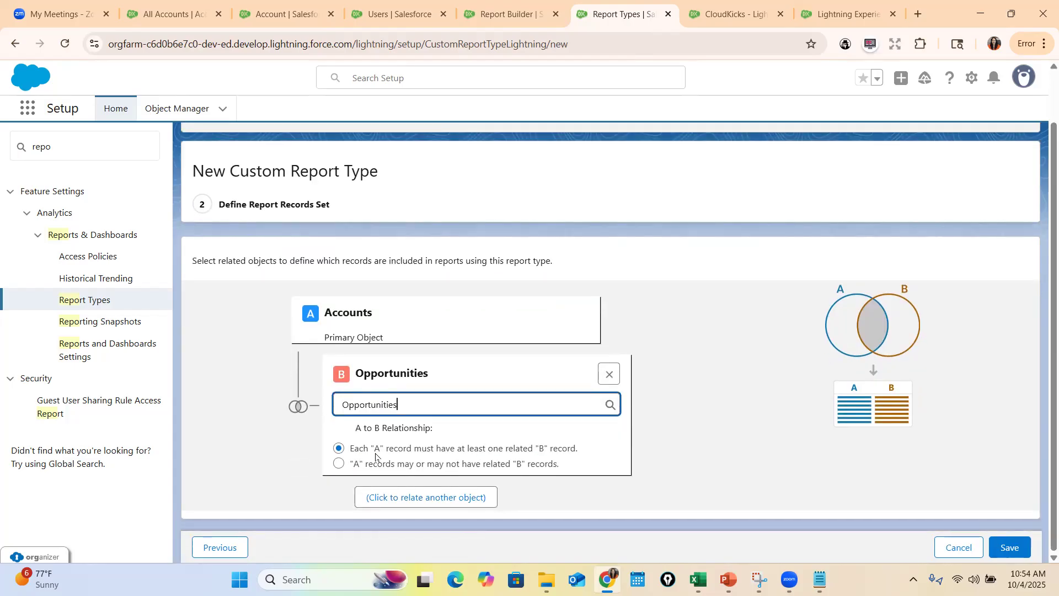
{"action": "left_click_drag", "start_coordinate": [329, 315], "coordinate": [369, 316]}
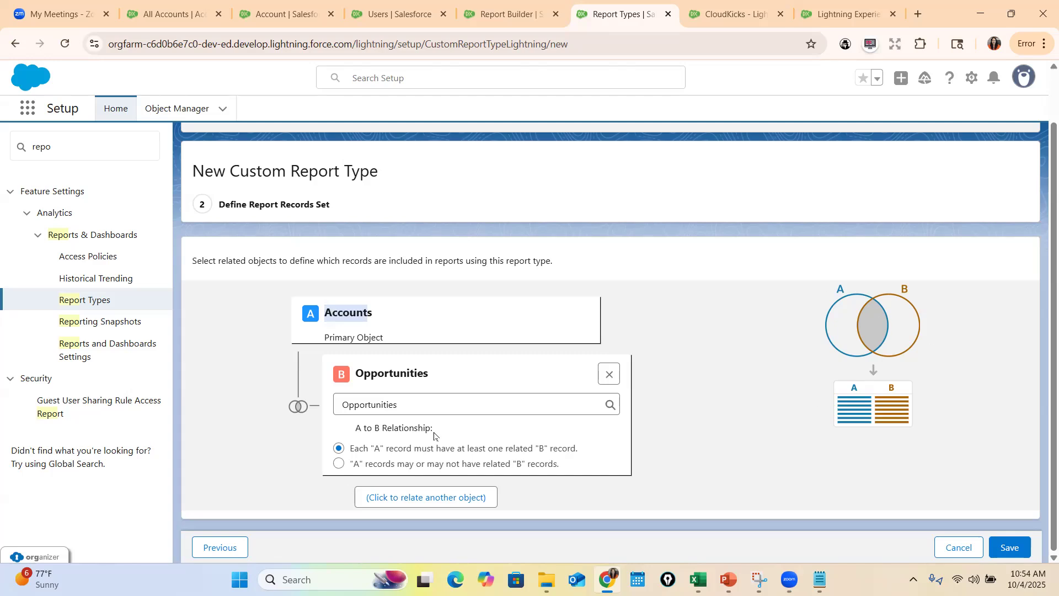
{"action": "left_click_drag", "start_coordinate": [350, 447], "coordinate": [601, 455]}
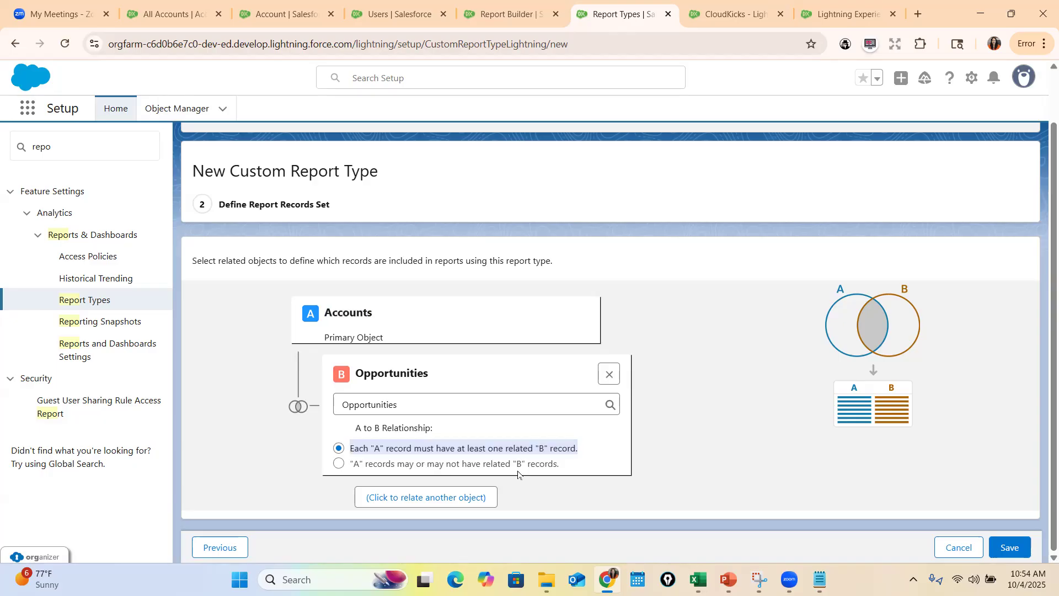
{"action": "left_click", "coordinate": [339, 465]}
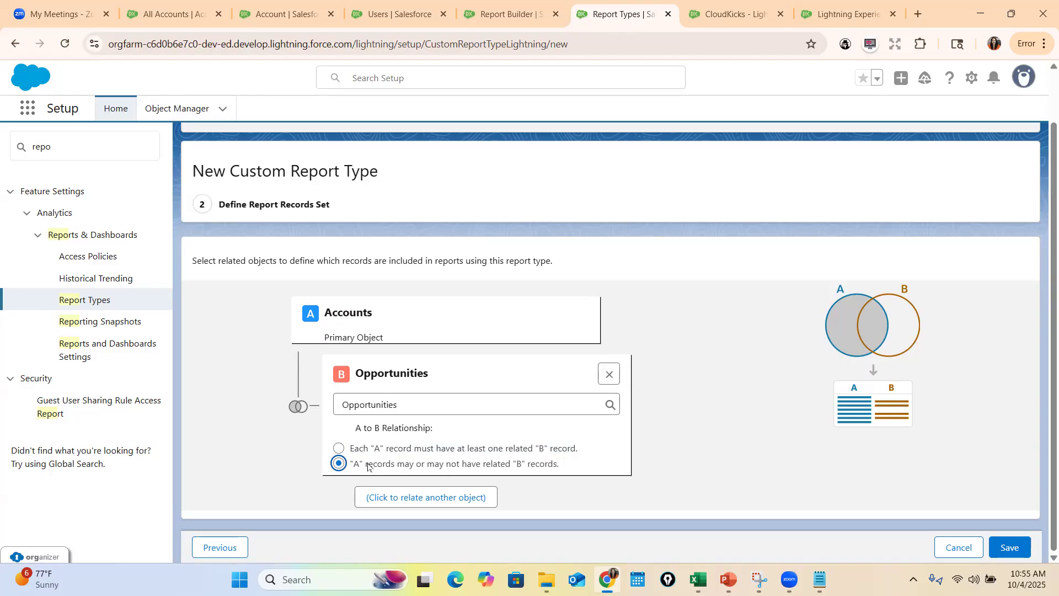
{"action": "left_click", "coordinate": [1017, 547]}
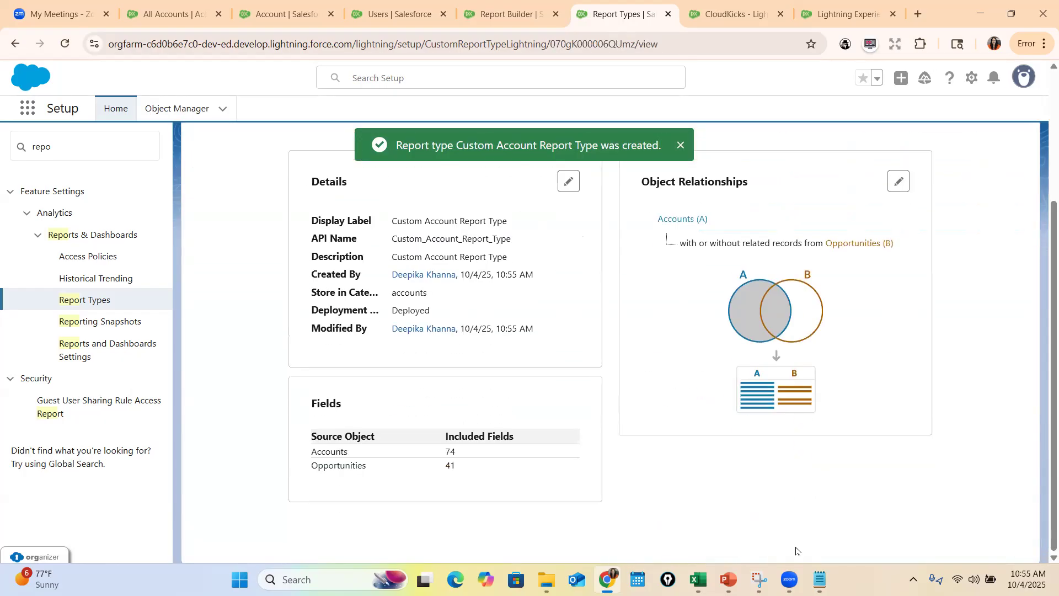
Check the included fields of the new report type and open its layout for editing
{"action": "scroll", "coordinate": [400, 480], "scroll_direction": "down", "scroll_amount": 2}
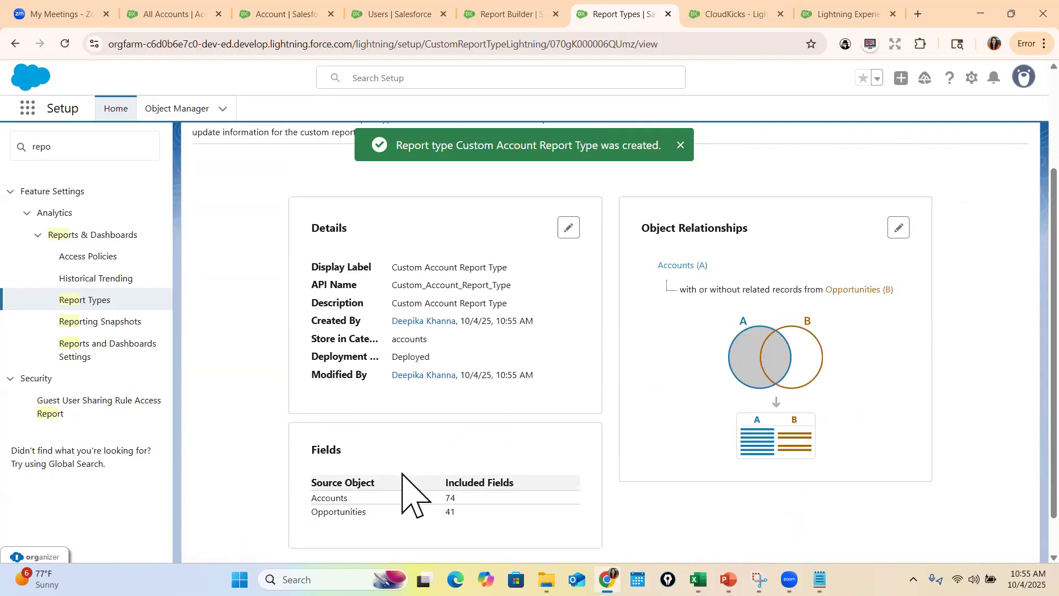
{"action": "left_click_drag", "start_coordinate": [322, 501], "coordinate": [456, 501]}
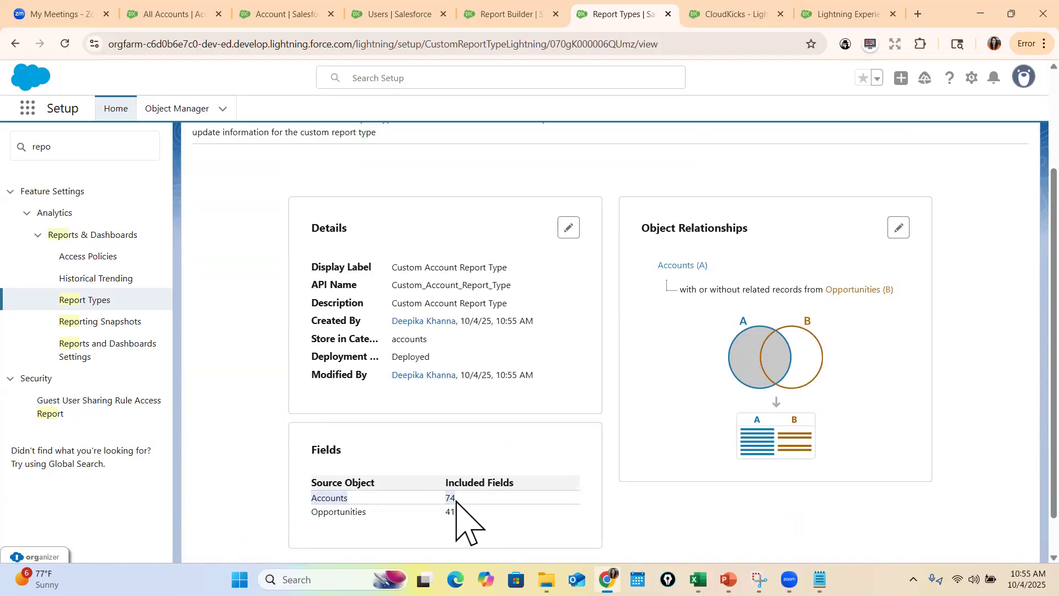
{"action": "scroll", "coordinate": [553, 535], "scroll_direction": "up", "scroll_amount": 2}
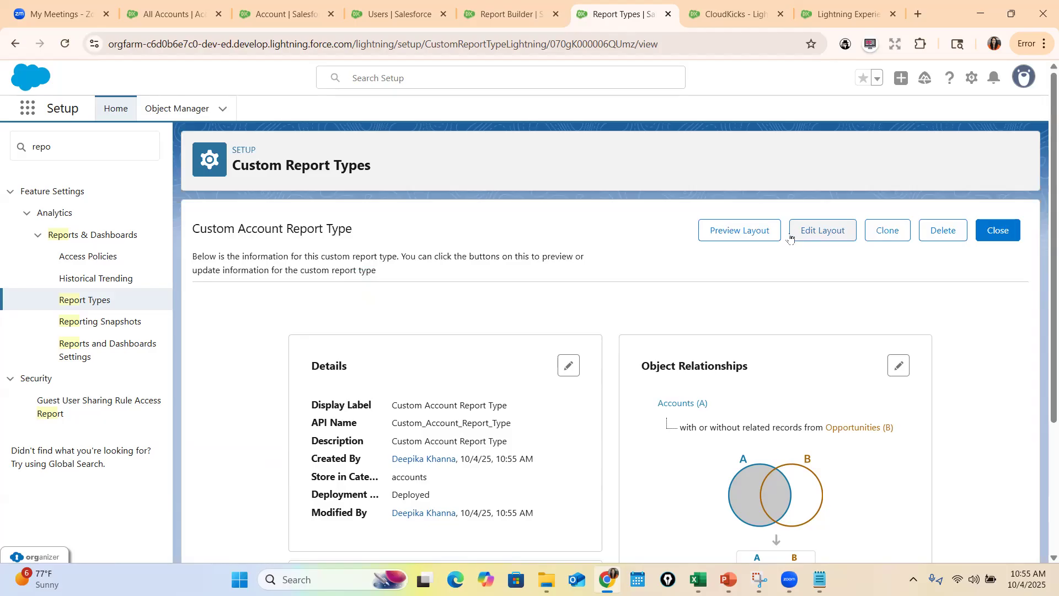
{"action": "left_click", "coordinate": [823, 231]}
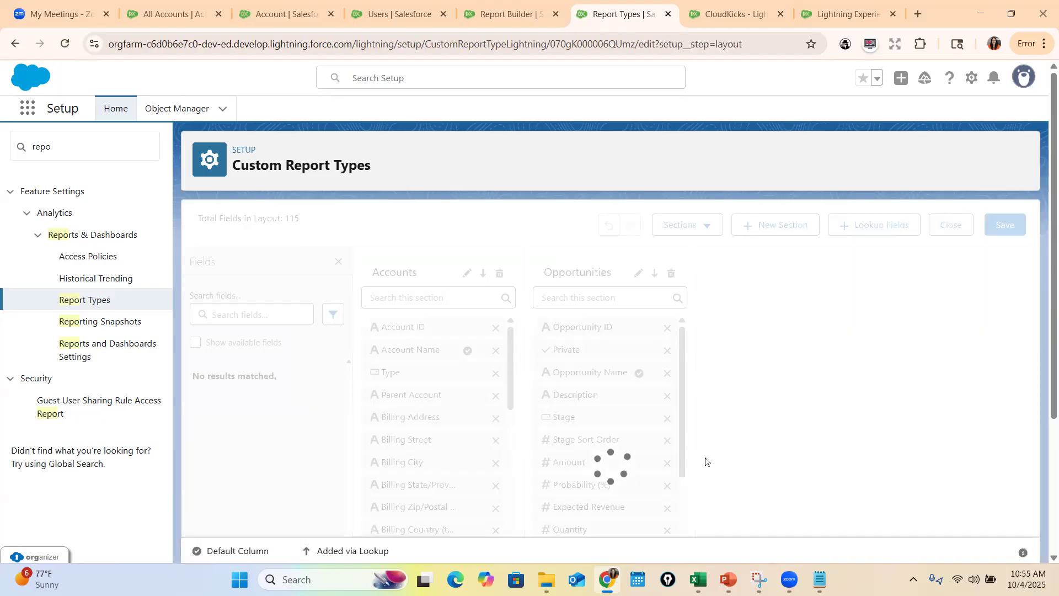
Look through the Accounts and Opportunities field sections of the report type layout
{"action": "scroll", "coordinate": [806, 431], "scroll_direction": "down", "scroll_amount": 4}
{"action": "scroll", "coordinate": [727, 428], "scroll_direction": "up", "scroll_amount": 4}
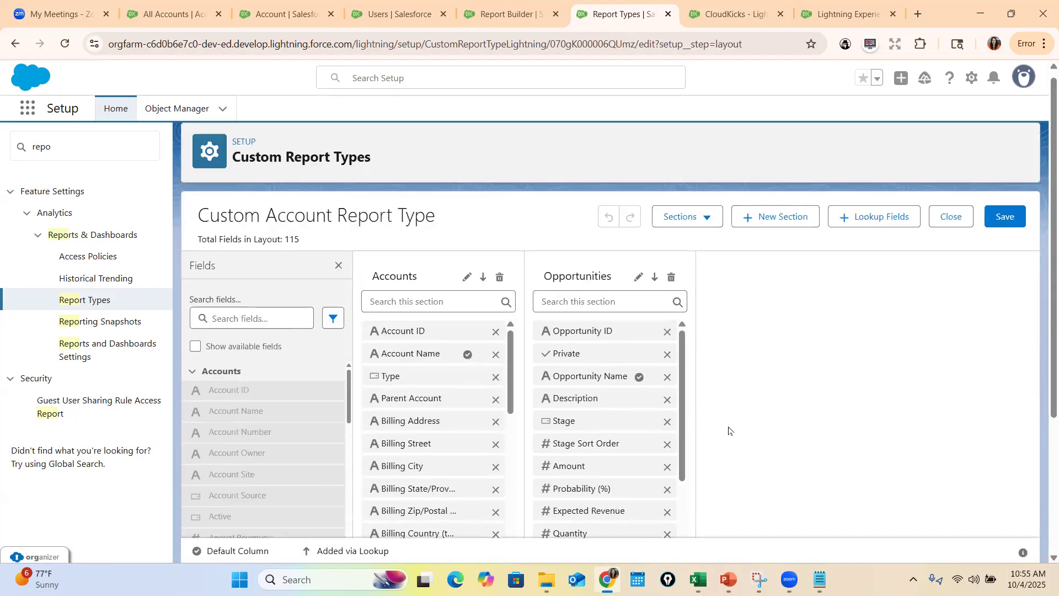
{"action": "scroll", "coordinate": [728, 429], "scroll_direction": "down", "scroll_amount": 4}
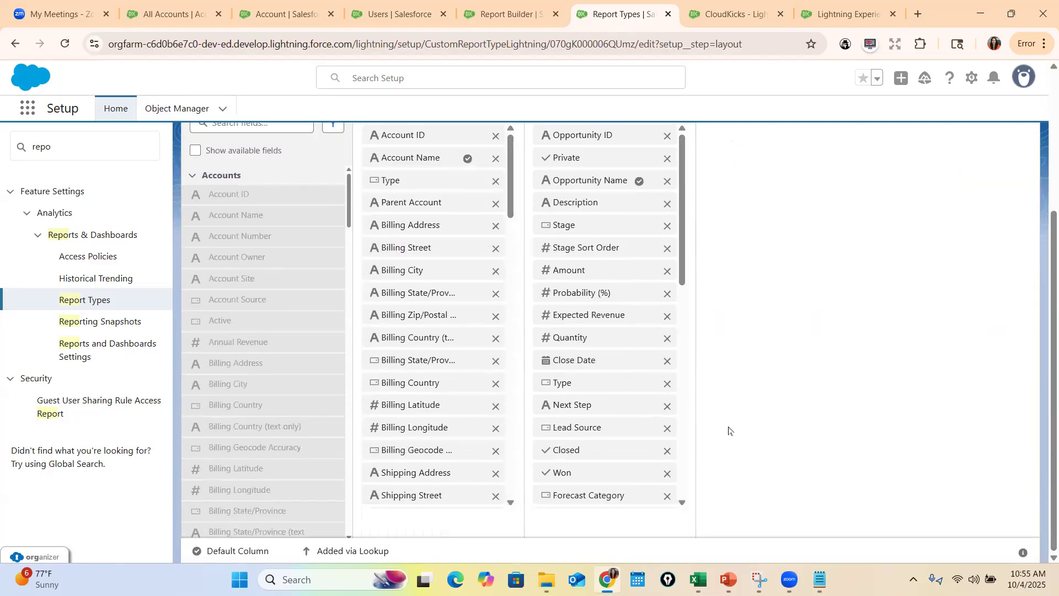
{"action": "scroll", "coordinate": [729, 429], "scroll_direction": "up", "scroll_amount": 4}
{"action": "scroll", "coordinate": [517, 386], "scroll_direction": "down", "scroll_amount": 2}
{"action": "scroll", "coordinate": [519, 398], "scroll_direction": "up", "scroll_amount": 3}
{"action": "scroll", "coordinate": [769, 513], "scroll_direction": "down", "scroll_amount": 3}
{"action": "scroll", "coordinate": [445, 450], "scroll_direction": "down", "scroll_amount": 5}
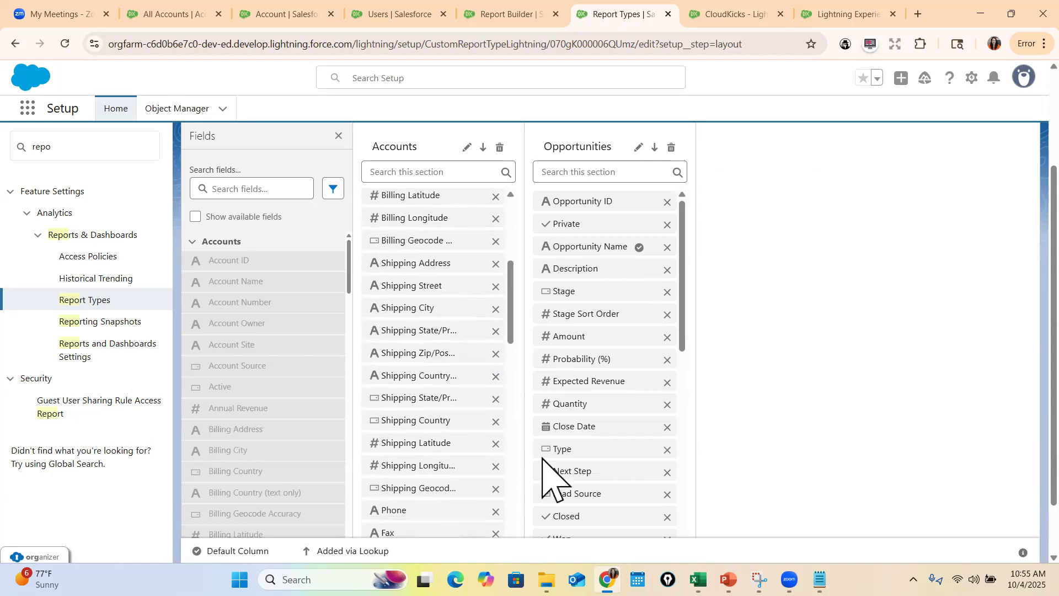
Remove the Ticker Symbol field from the Accounts section of the layout
{"action": "scroll", "coordinate": [544, 461], "scroll_direction": "down", "scroll_amount": 3}
{"action": "scroll", "coordinate": [473, 524], "scroll_direction": "down", "scroll_amount": 6}
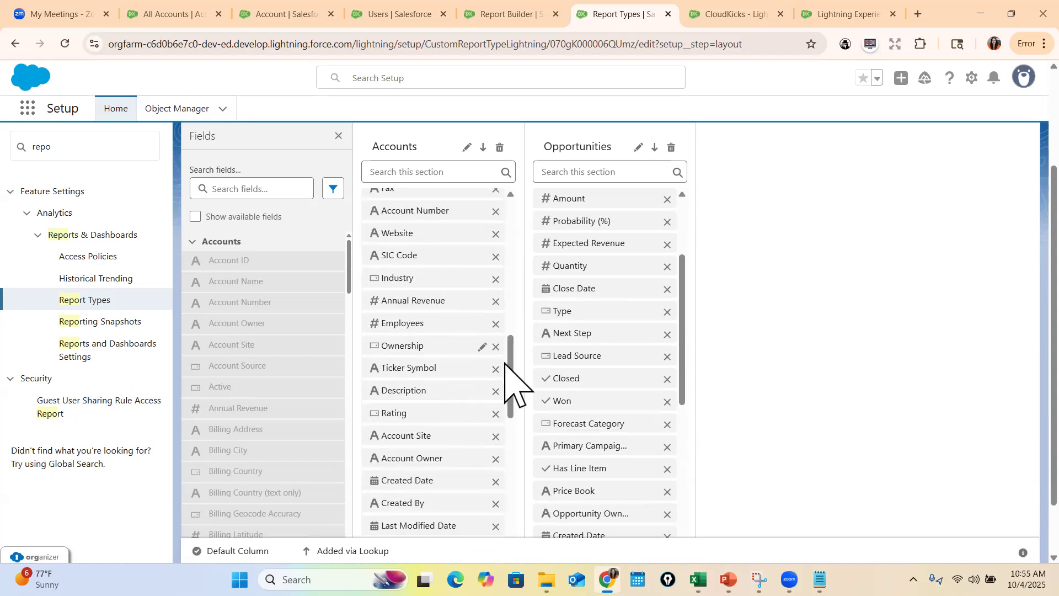
{"action": "scroll", "coordinate": [483, 376], "scroll_direction": "down", "scroll_amount": 2}
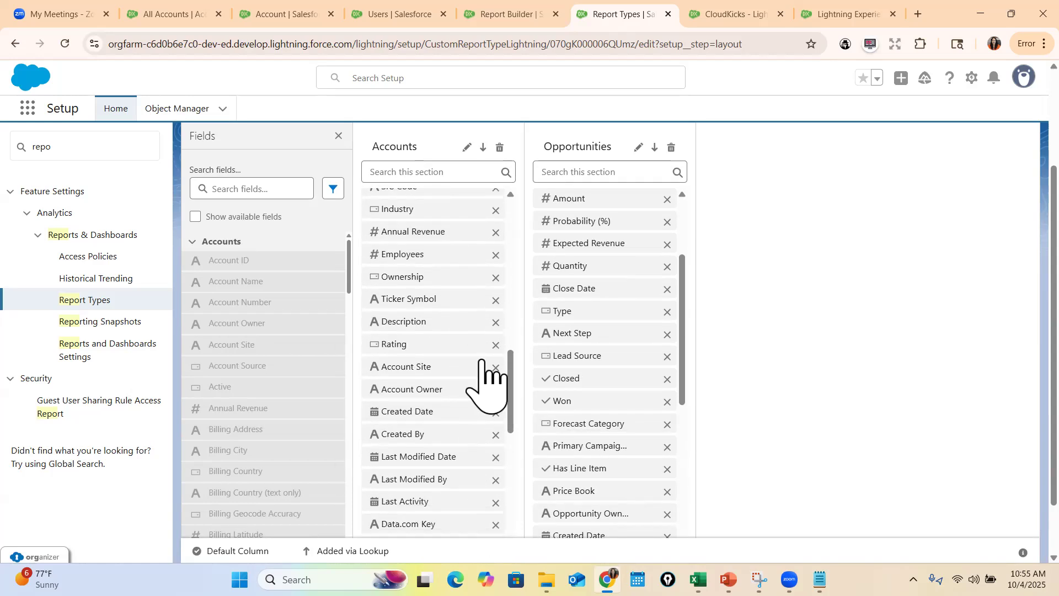
{"action": "left_click", "coordinate": [495, 300]}
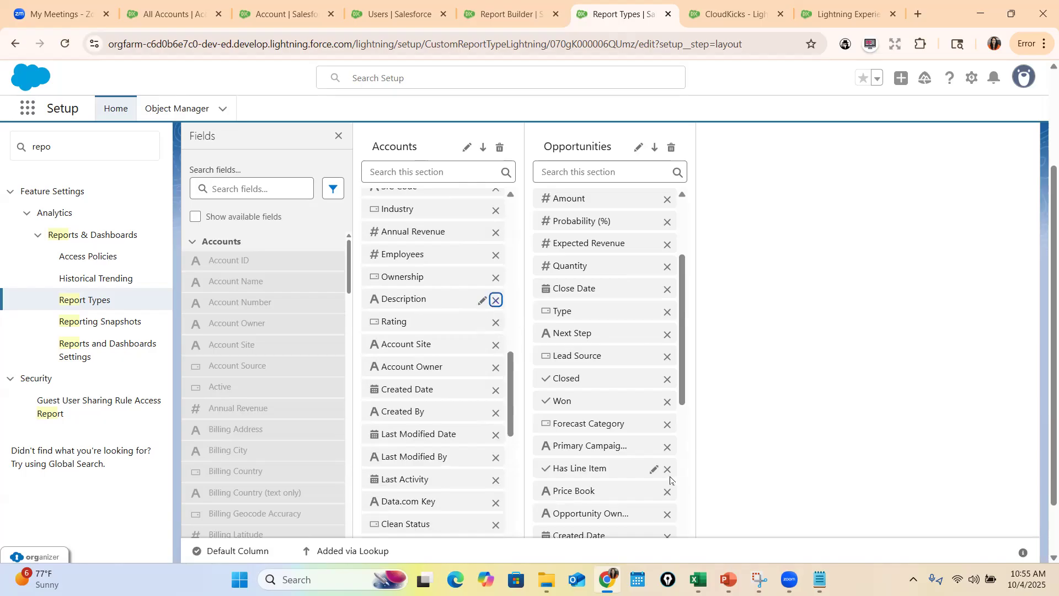
Remove the Revenue Tier and Is Active Account fields from the end of the Accounts section
{"action": "scroll", "coordinate": [539, 513], "scroll_direction": "down", "scroll_amount": 1}
{"action": "scroll", "coordinate": [497, 486], "scroll_direction": "down", "scroll_amount": 1}
{"action": "scroll", "coordinate": [493, 497], "scroll_direction": "down", "scroll_amount": 5}
{"action": "mouse_move", "coordinate": [456, 457]}
{"action": "scroll", "coordinate": [469, 480], "scroll_direction": "down", "scroll_amount": 2}
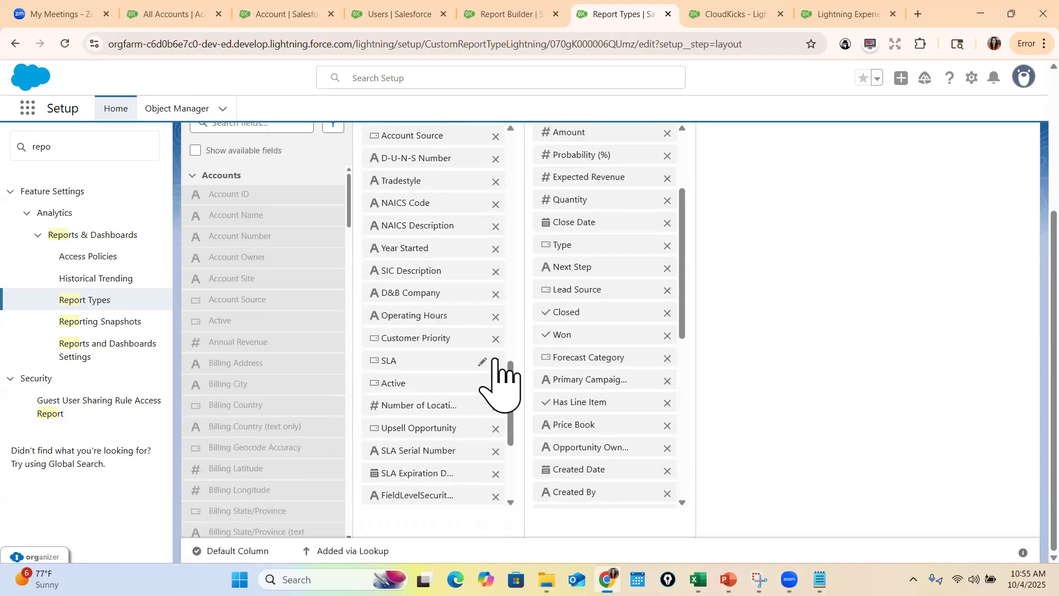
{"action": "scroll", "coordinate": [504, 469], "scroll_direction": "down", "scroll_amount": 5}
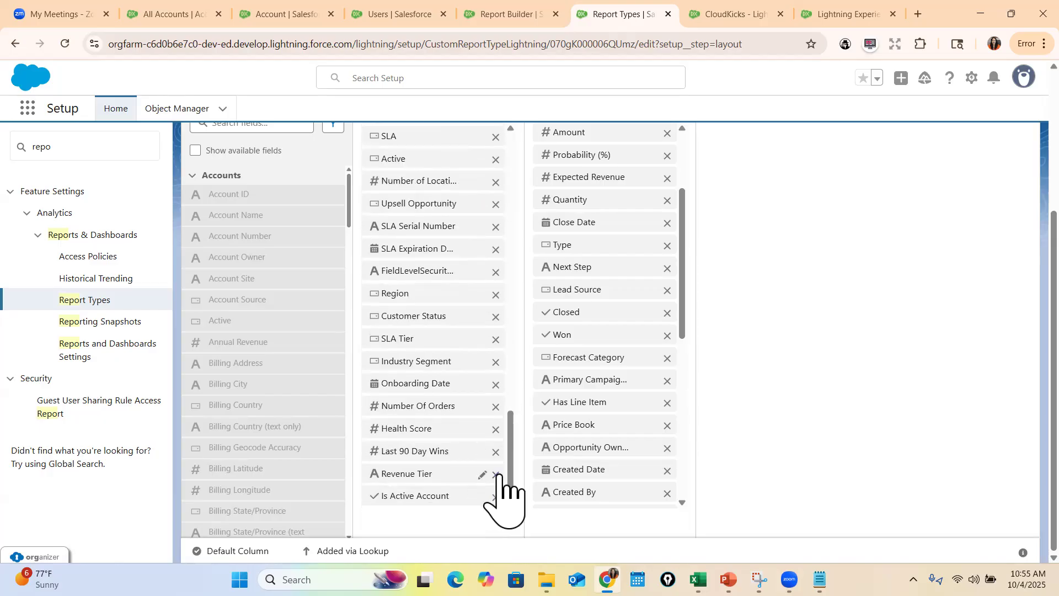
{"action": "left_click", "coordinate": [496, 473]}
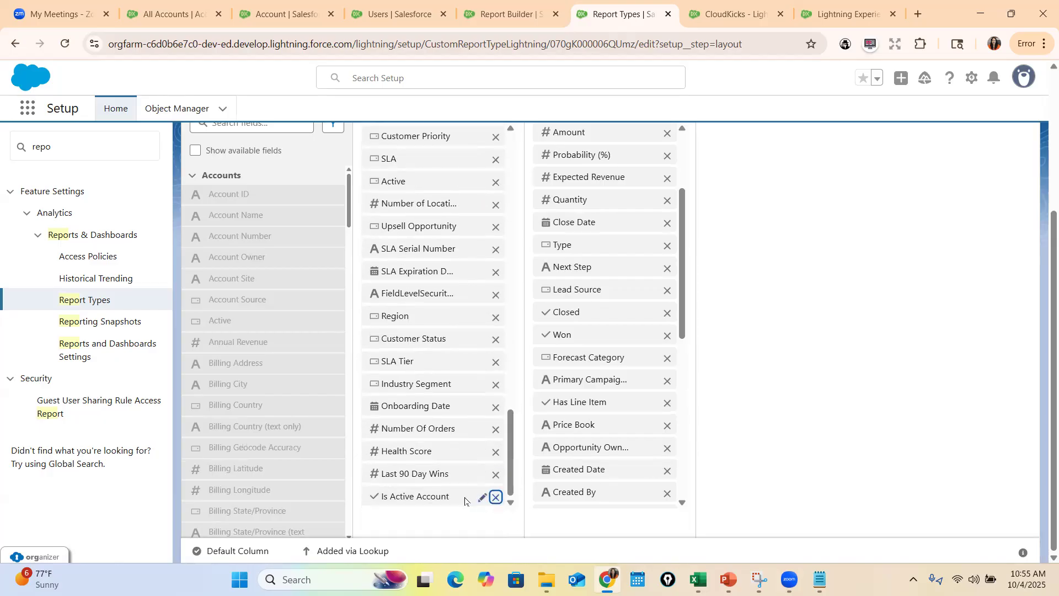
{"action": "left_click", "coordinate": [495, 496]}
Remove the Forecast Category field from the Opportunities section of the layout
{"action": "scroll", "coordinate": [504, 521], "scroll_direction": "up", "scroll_amount": 9}
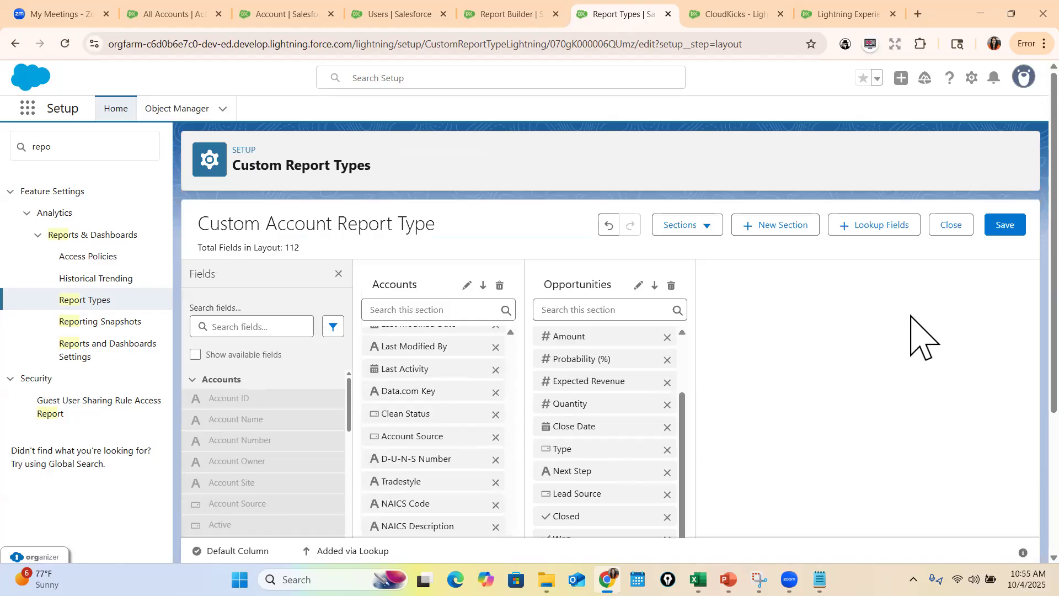
{"action": "scroll", "coordinate": [694, 436], "scroll_direction": "up", "scroll_amount": 2}
{"action": "scroll", "coordinate": [690, 421], "scroll_direction": "down", "scroll_amount": 5}
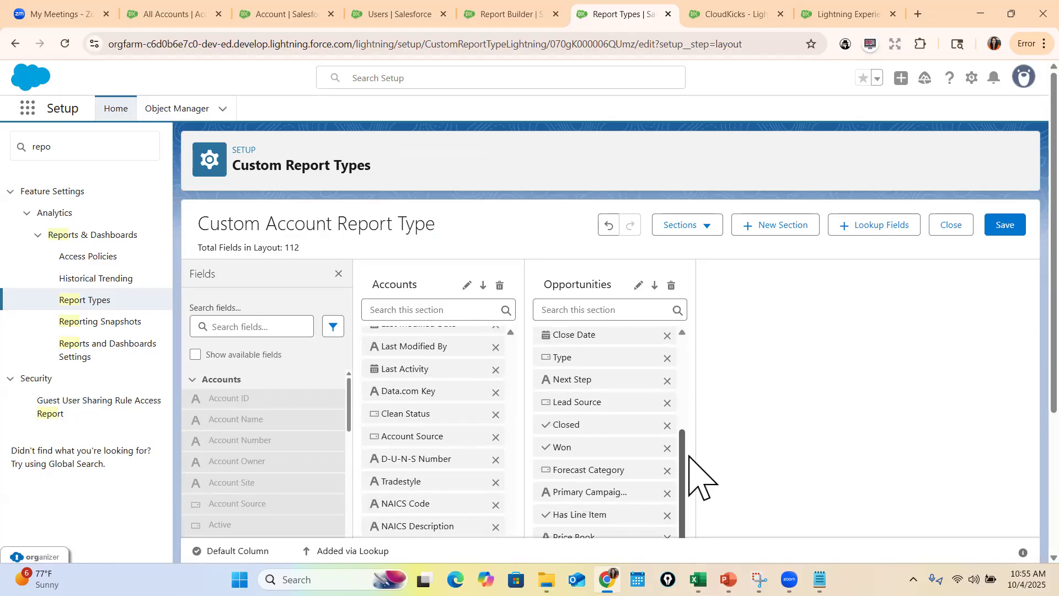
{"action": "left_click", "coordinate": [667, 383]}
{"action": "scroll", "coordinate": [735, 485], "scroll_direction": "down", "scroll_amount": 1}
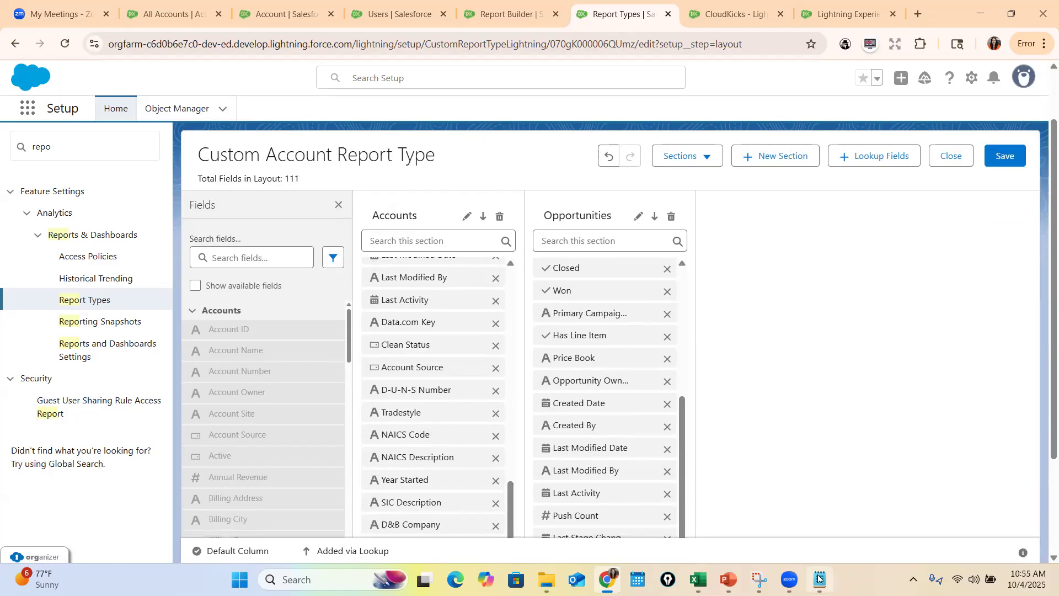
Switch to Notepad and write "Is Active" on a new line below the Rating table
{"action": "key", "text": "alt+Tab"}
{"action": "key", "text": "Return"}
{"action": "key", "text": "Return"}
{"action": "type", "text": "Is"}
{"action": "key", "text": "BackSpace"}
{"action": "type", "text": "s Active"}
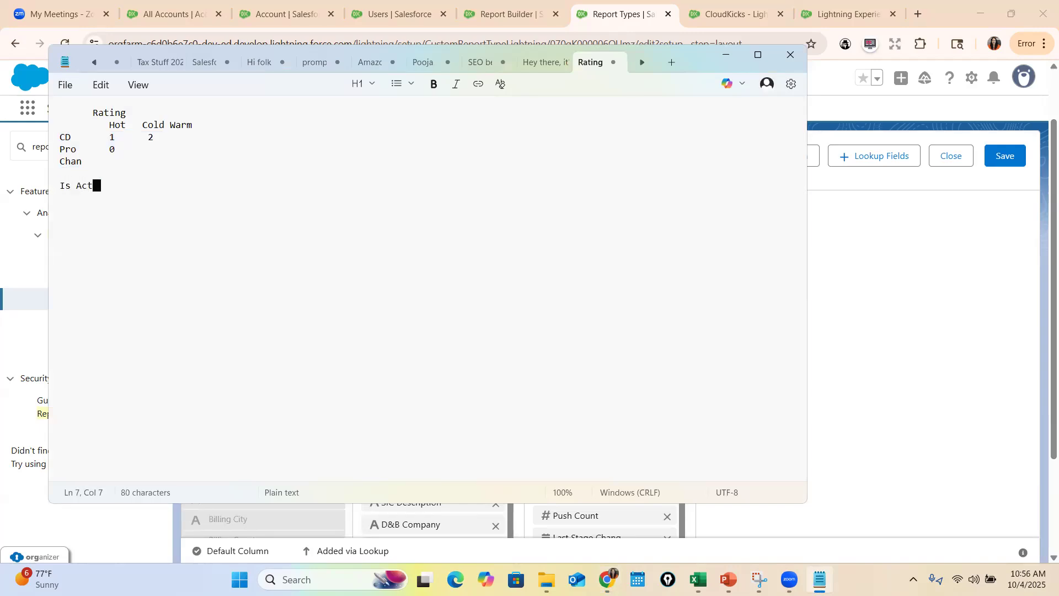
Add blank lines below the "Is Active" note and append "Account" to that line
{"action": "key", "text": "Return"}
{"action": "key", "text": "Return"}
{"action": "key", "text": "Up"}
{"action": "key", "text": "Up"}
{"action": "key", "text": "Right"}
{"action": "key", "text": "Right"}
{"action": "key", "text": "End"}
{"action": "type", "text": "Account"}
Add more blank lines at the end of the note and insert an "Account" heading above the "Is Active" line
{"action": "key", "text": "Down"}
{"action": "key", "text": "Return"}
{"action": "key", "text": "Return"}
{"action": "key", "text": "Up"}
{"action": "key", "text": "Up"}
{"action": "key", "text": "Up"}
{"action": "key", "text": "Up"}
{"action": "type", "text": "Account"}
{"action": "key", "text": "Return"}
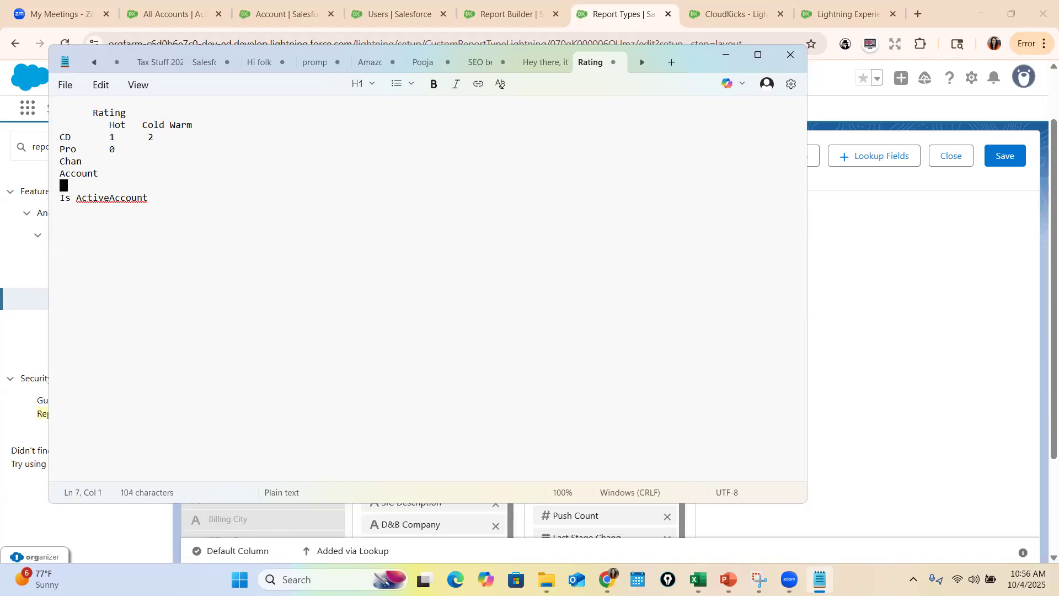
Add an "Opportunity:" heading in the note, a few lines below the "Is Active" line
{"action": "key", "text": "Down"}
{"action": "key", "text": "Down"}
{"action": "key", "text": "Down"}
{"action": "key", "text": "Down"}
{"action": "type", "text": "Opportunti"}
{"action": "key", "text": "BackSpace"}
{"action": "key", "text": "BackSpace"}
{"action": "key", "text": "BackSpace"}
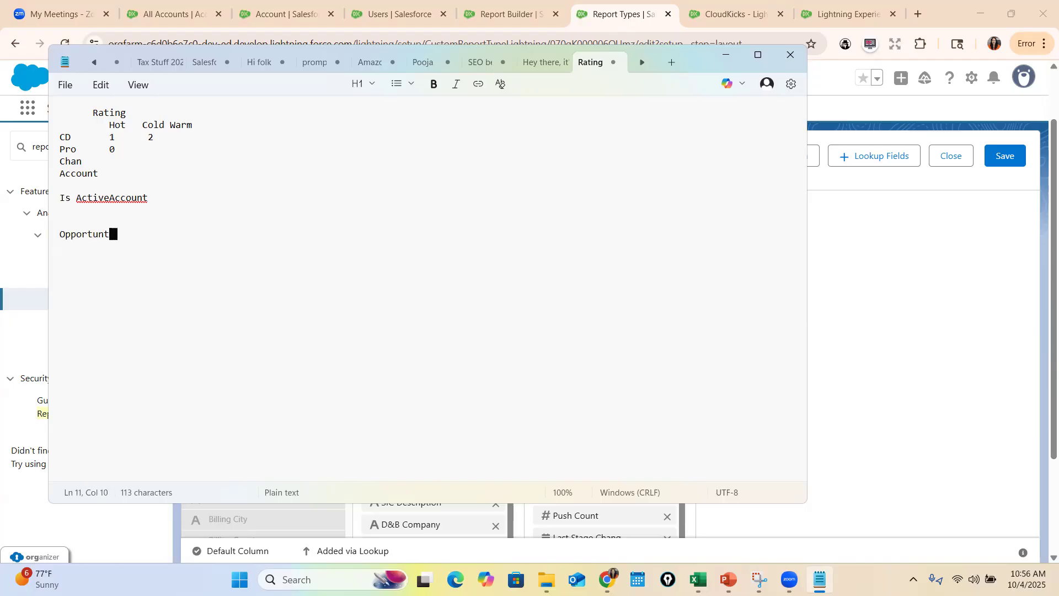
{"action": "type", "text": "nity:"}
Write "Forecase cate" on the line under the Opportunity heading and return to the report type layout in Salesforce
{"action": "key", "text": "Return"}
{"action": "type", "text": "Forecase cate"}
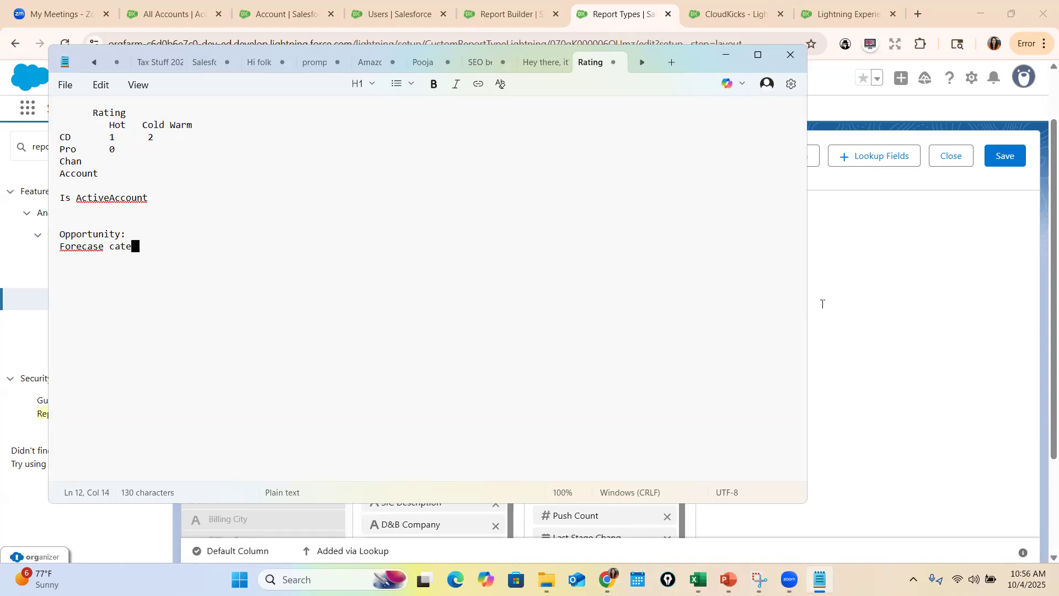
{"action": "left_click", "coordinate": [822, 304]}
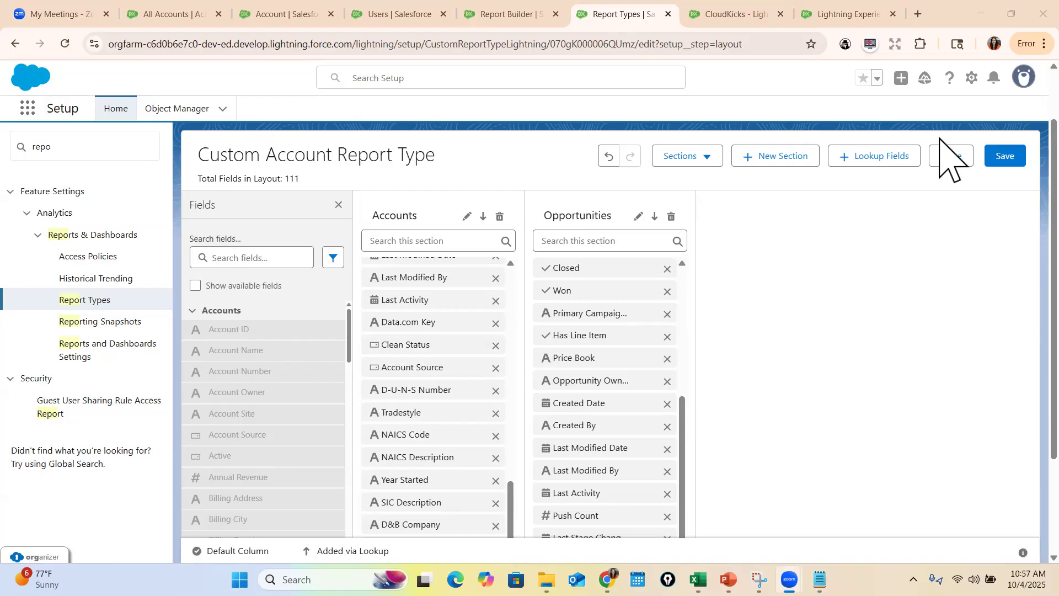
Remove the NAICS Code field from the Accounts section of the layout
{"action": "scroll", "coordinate": [606, 381], "scroll_direction": "down", "scroll_amount": 3}
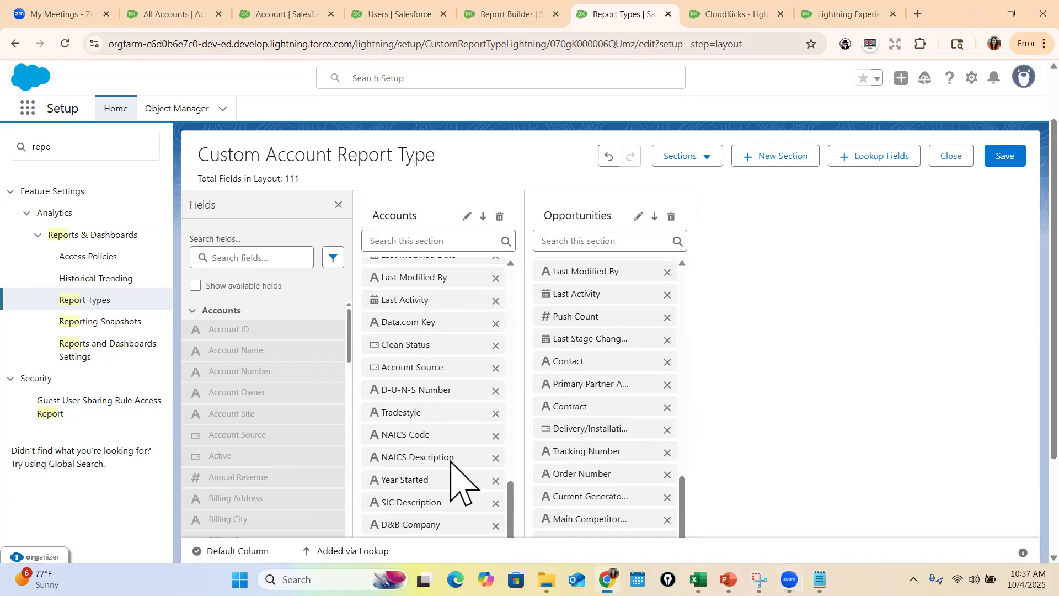
{"action": "scroll", "coordinate": [499, 357], "scroll_direction": "down", "scroll_amount": 1}
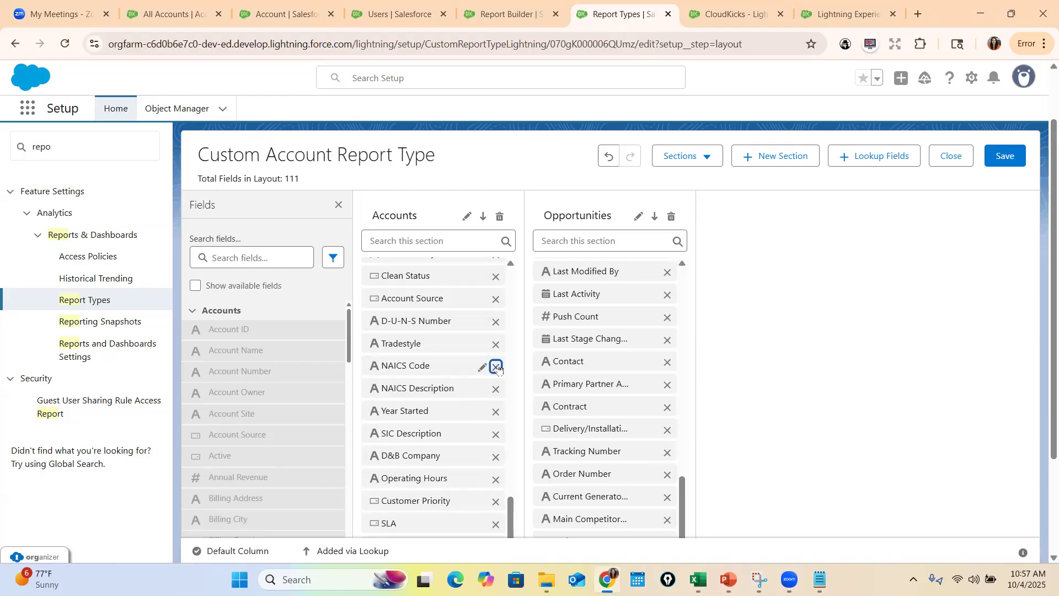
{"action": "left_click", "coordinate": [495, 367]}
Switch to Notepad, write "NaICS Code" on a new line below "Is Active", and return to the layout
{"action": "key", "text": "alt+Tab"}
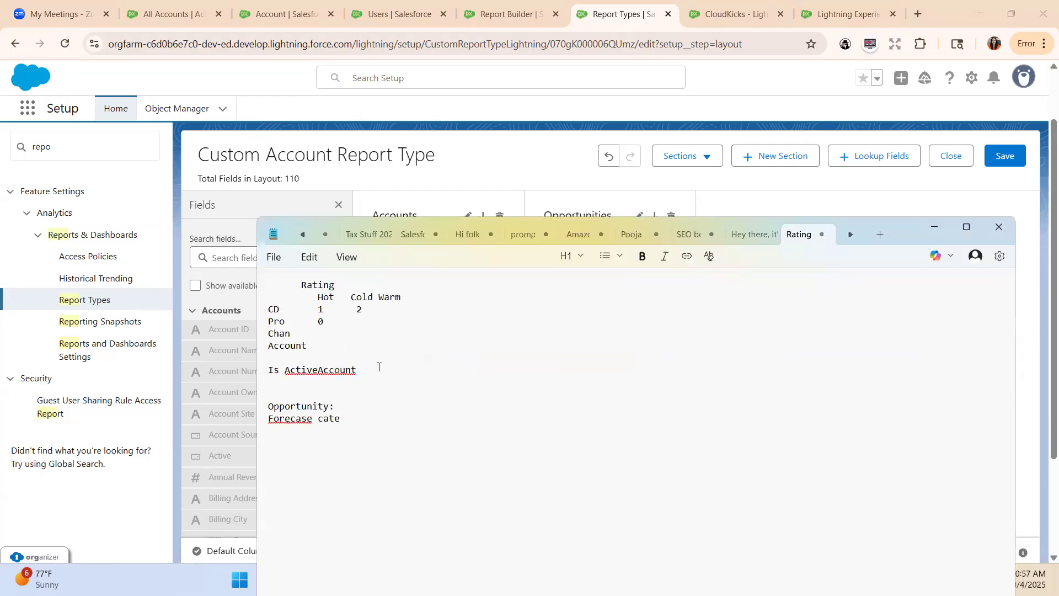
{"action": "key", "text": "Return"}
{"action": "type", "text": "N"}
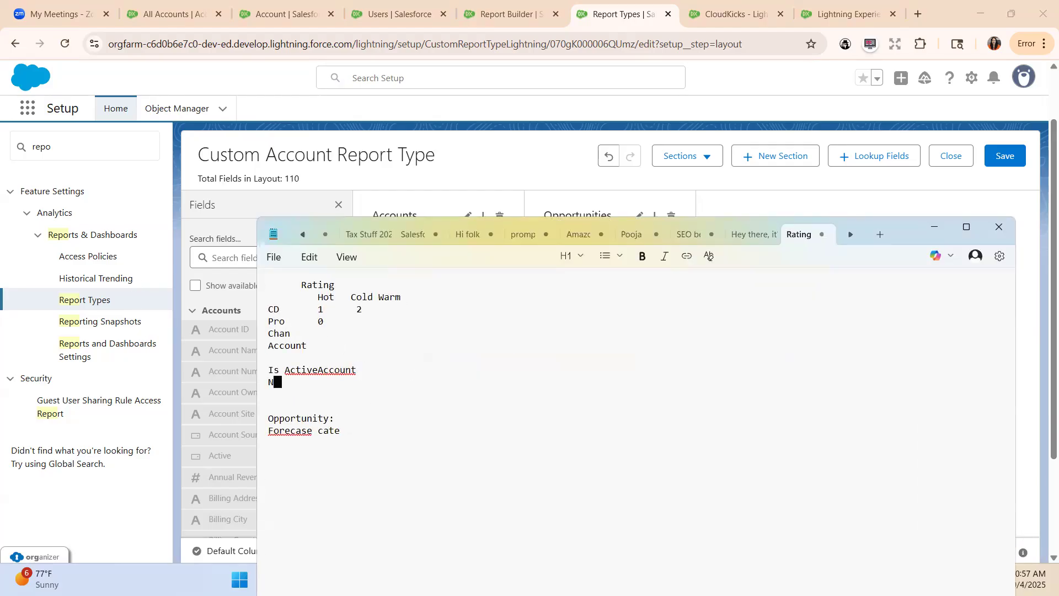
{"action": "type", "text": "aICS Code"}
{"action": "key", "text": "Return"}
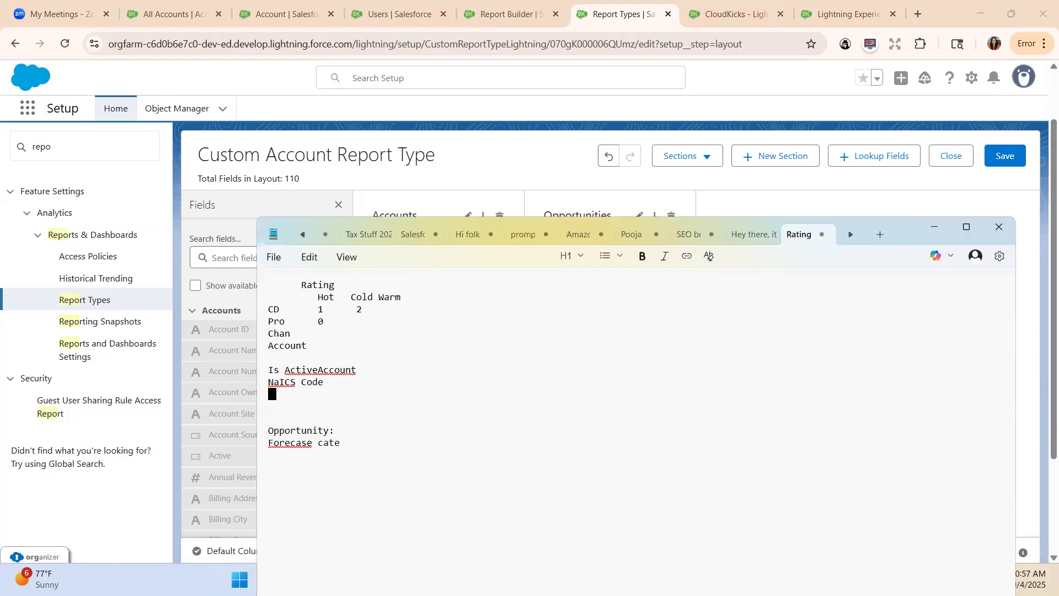
{"action": "left_click", "coordinate": [934, 227]}
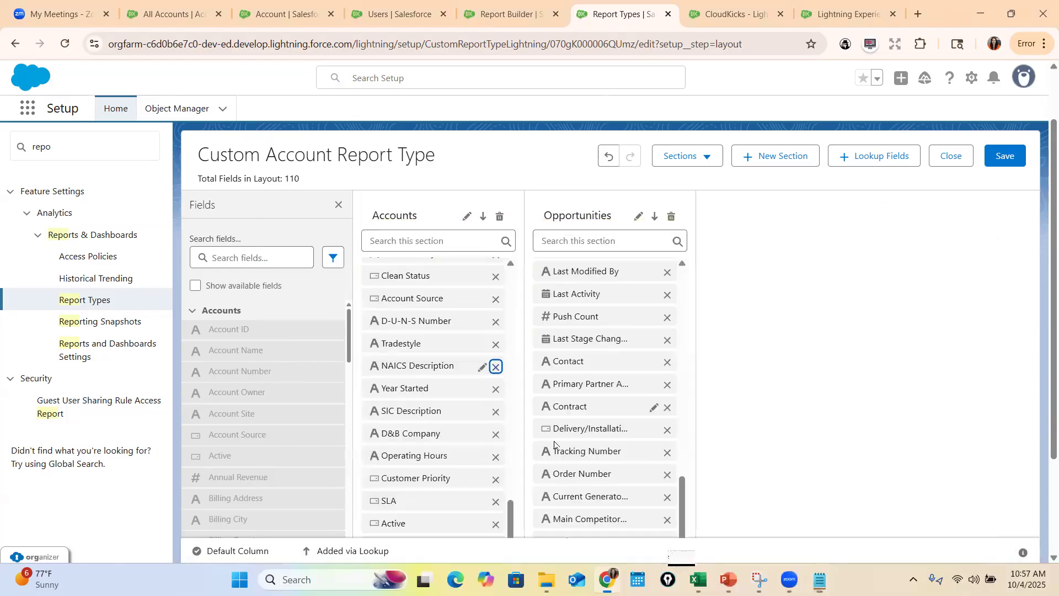
Remove NAICS Description from the Accounts section and record "NAICS Description" below the NaICS Code line in Notepad
{"action": "left_click", "coordinate": [495, 368]}
{"action": "left_click", "coordinate": [821, 579]}
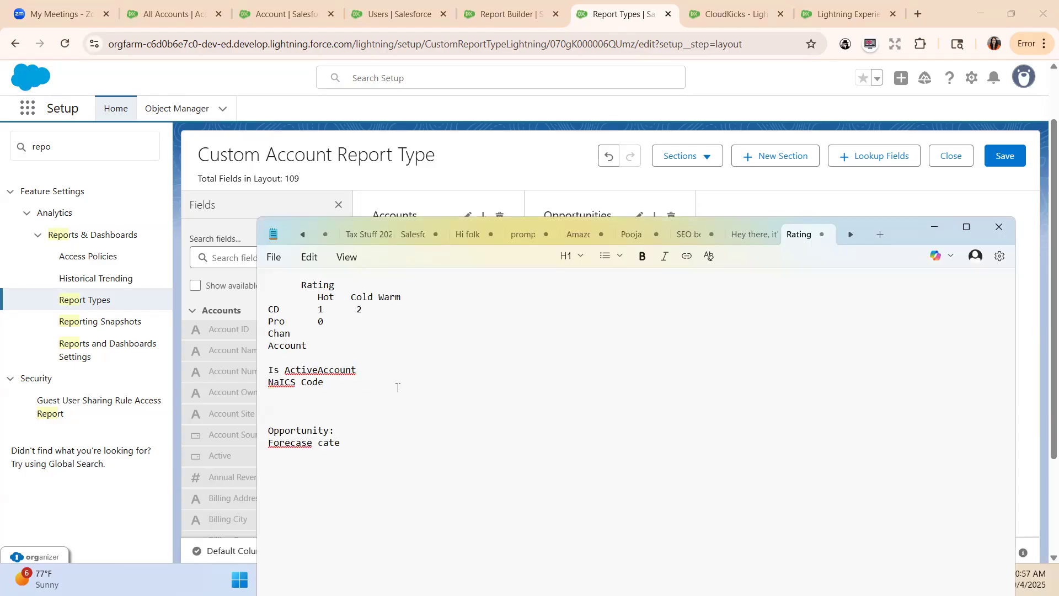
{"action": "key", "text": "BackSpace"}
{"action": "type", "text": "ICA"}
{"action": "type", "text": " Description"}
{"action": "left_click", "coordinate": [934, 228]}
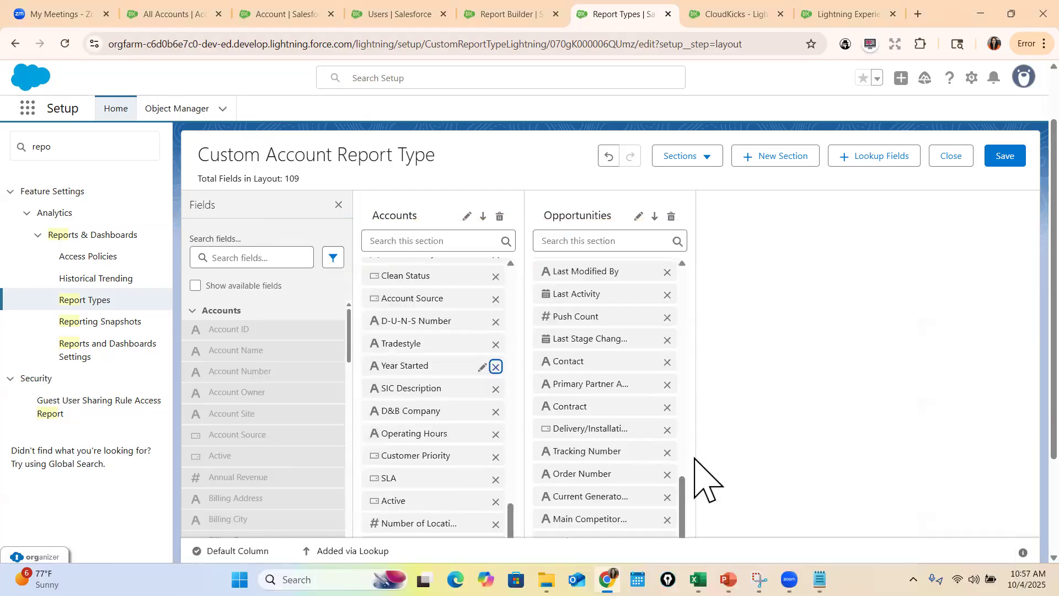
Remove Expected Pairs from the Opportunities section and record it under the Opportunity heading in Notepad
{"action": "scroll", "coordinate": [706, 478], "scroll_direction": "down", "scroll_amount": 3}
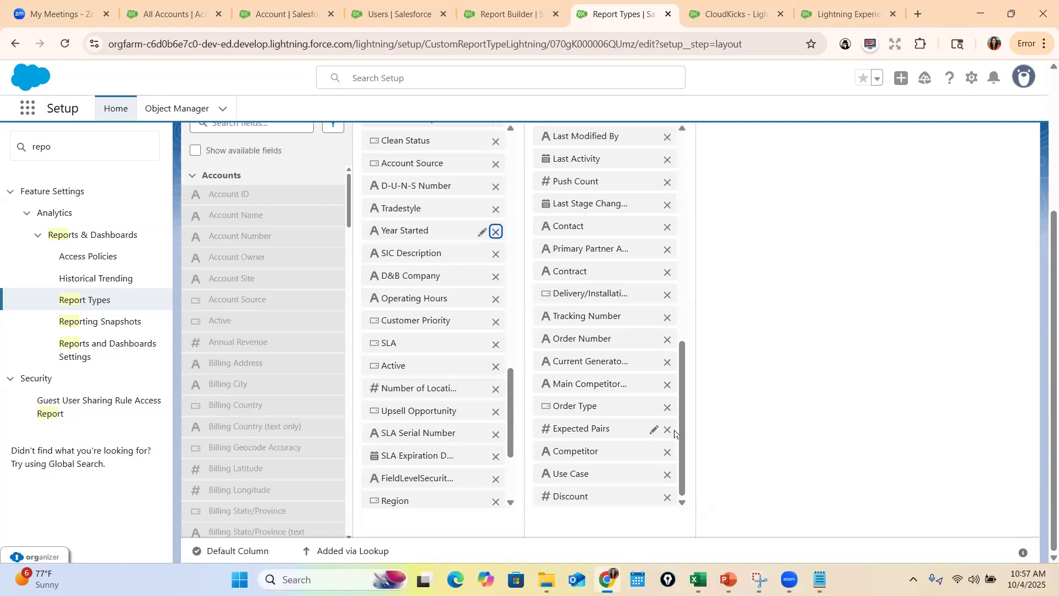
{"action": "left_click", "coordinate": [669, 431]}
{"action": "left_click", "coordinate": [819, 580]}
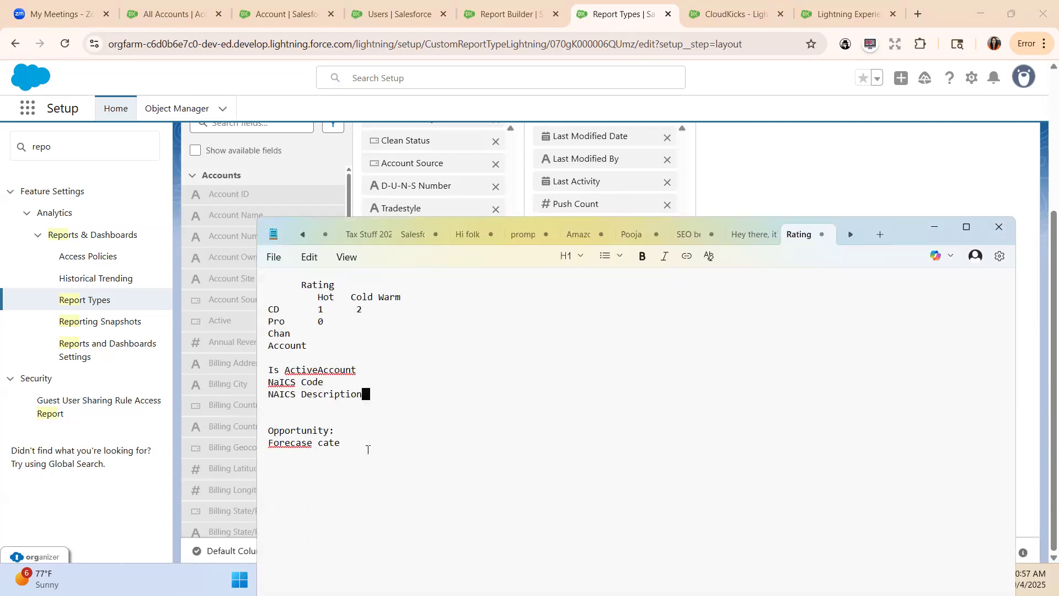
{"action": "key", "text": "Return"}
{"action": "type", "text": "Eppected Pairs"}
{"action": "left_click", "coordinate": [928, 231]}
Save the Custom Account Report Type layout, look over the remaining Accounts fields, and save it again
{"action": "scroll", "coordinate": [926, 295], "scroll_direction": "up", "scroll_amount": 4}
{"action": "left_click", "coordinate": [1001, 231]}
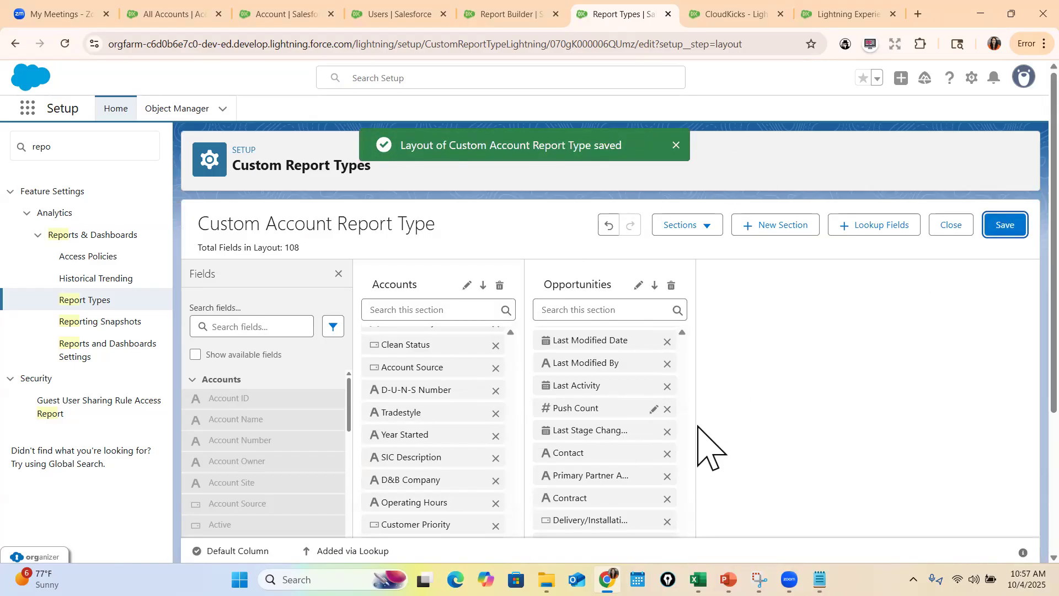
{"action": "scroll", "coordinate": [673, 419], "scroll_direction": "down", "scroll_amount": 3}
{"action": "scroll", "coordinate": [710, 402], "scroll_direction": "up", "scroll_amount": 3}
{"action": "scroll", "coordinate": [419, 420], "scroll_direction": "down", "scroll_amount": 3}
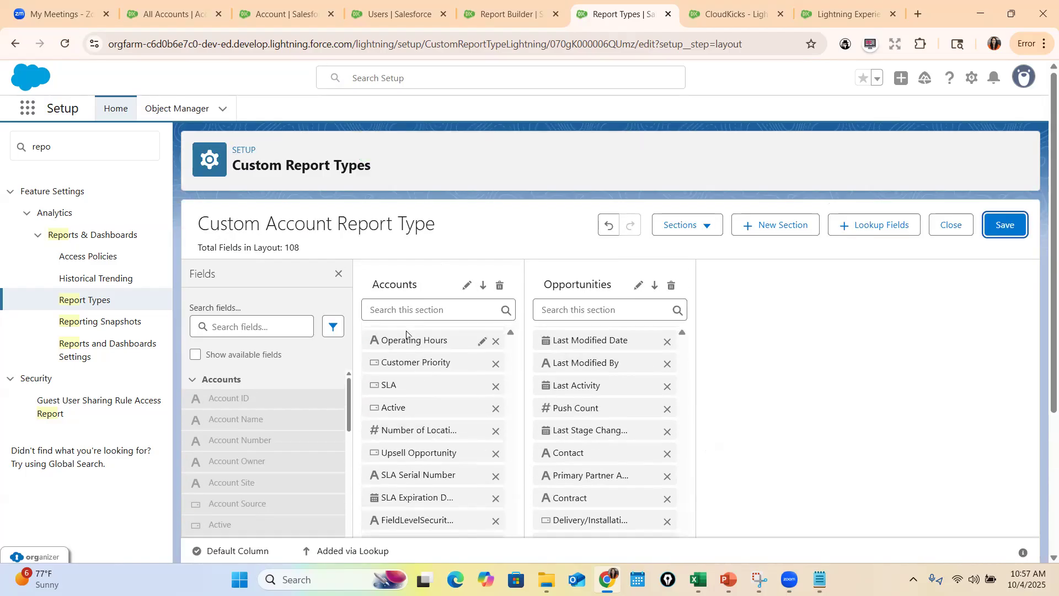
{"action": "scroll", "coordinate": [406, 335], "scroll_direction": "down", "scroll_amount": 4}
{"action": "scroll", "coordinate": [485, 462], "scroll_direction": "up", "scroll_amount": 4}
{"action": "left_click", "coordinate": [413, 317]}
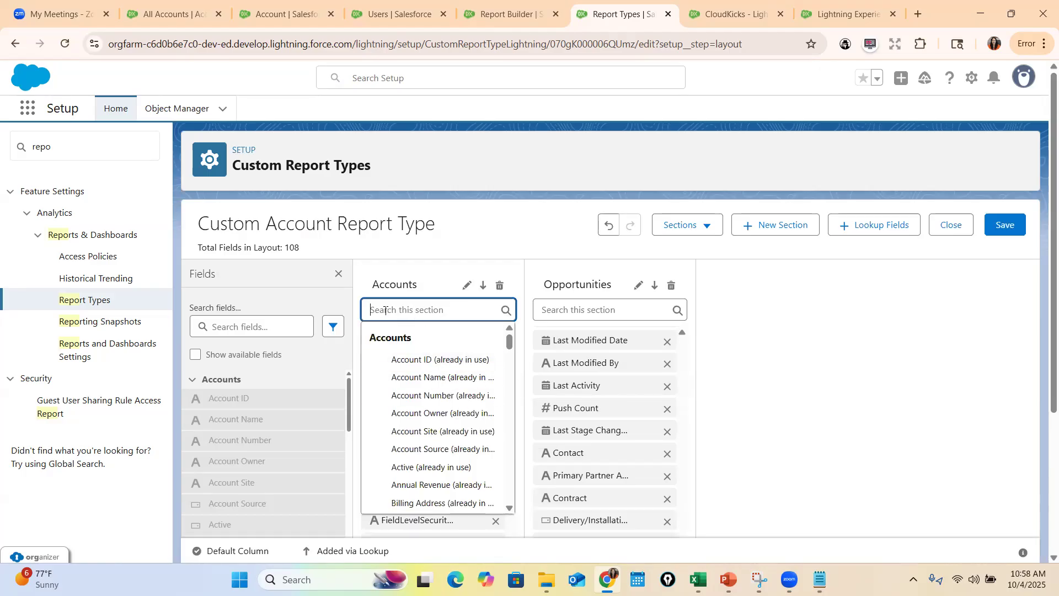
{"action": "left_click", "coordinate": [1004, 225]}
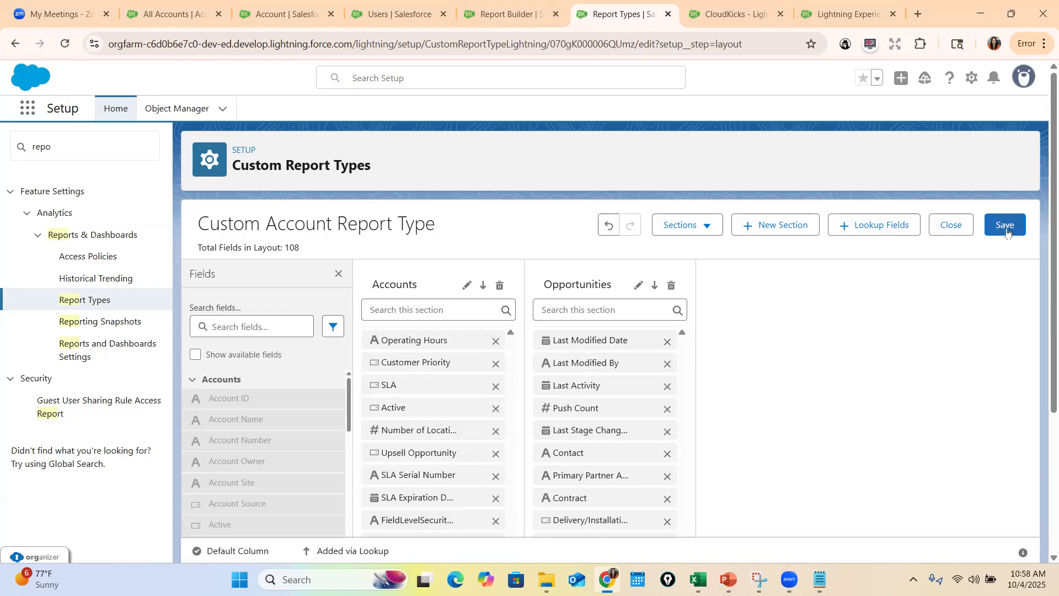
Find Reports by searching the App Launcher for "rep" and open the Reports page
{"action": "left_click", "coordinate": [28, 109]}
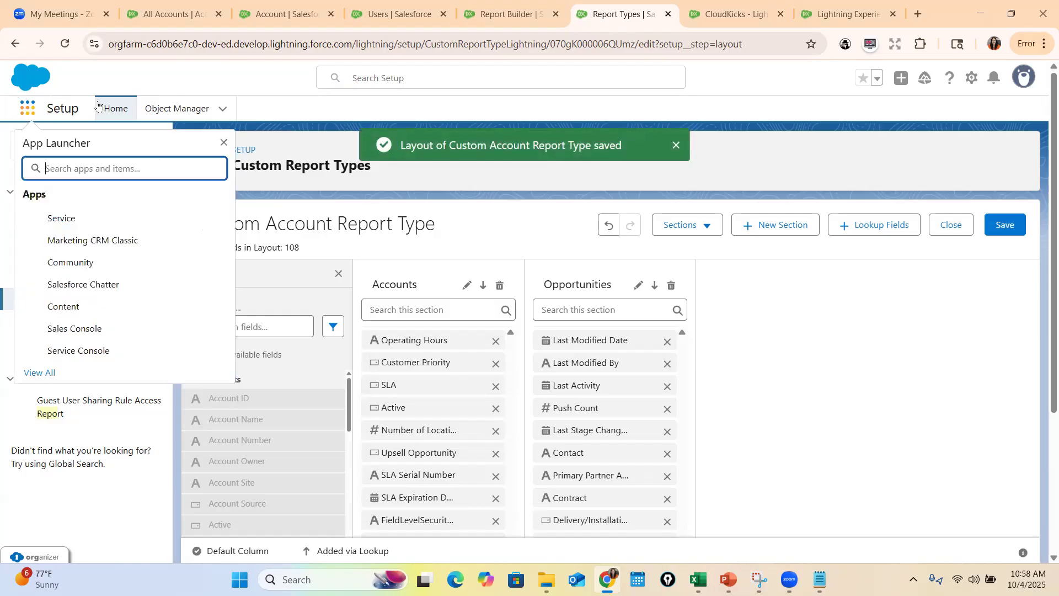
{"action": "type", "text": "rep"}
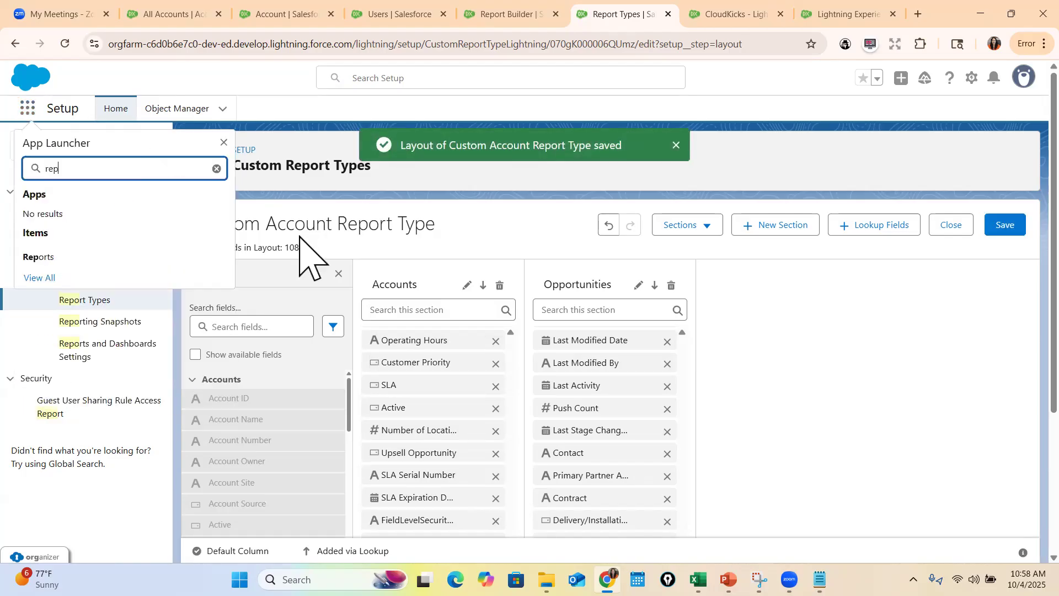
{"action": "left_click", "coordinate": [71, 257]}
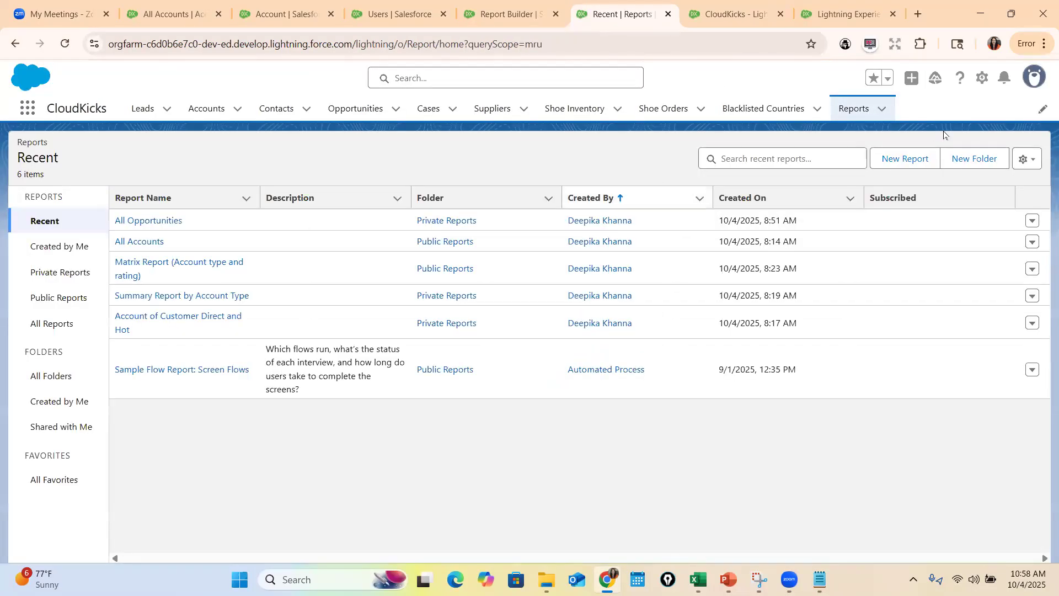
Start a new report based on the Custom Account Report Type, found by searching the report types for "Cus"
{"action": "left_click", "coordinate": [905, 158]}
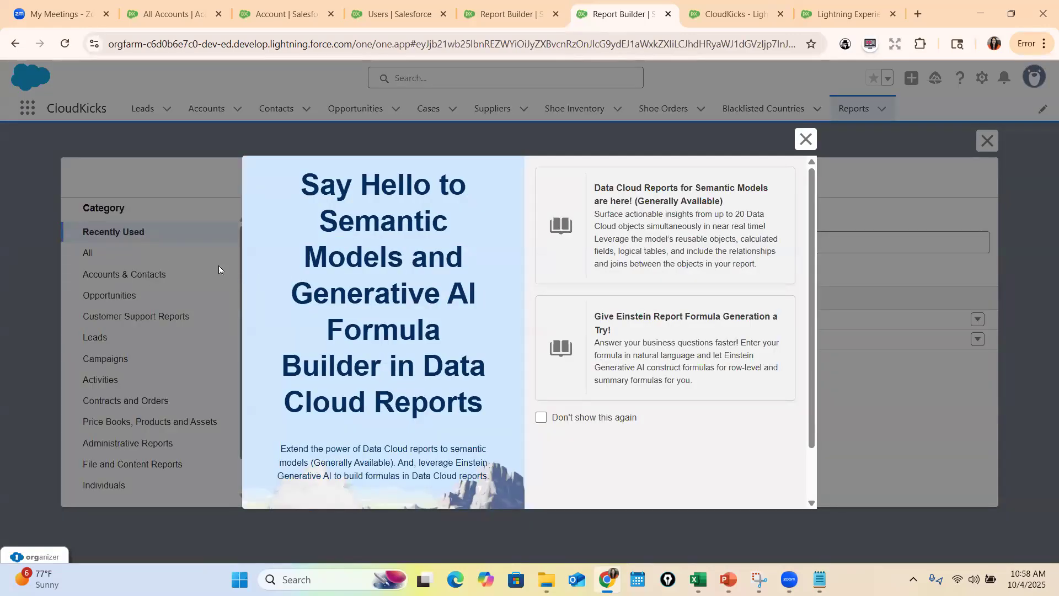
{"action": "left_click", "coordinate": [804, 141]}
{"action": "left_click", "coordinate": [115, 275]}
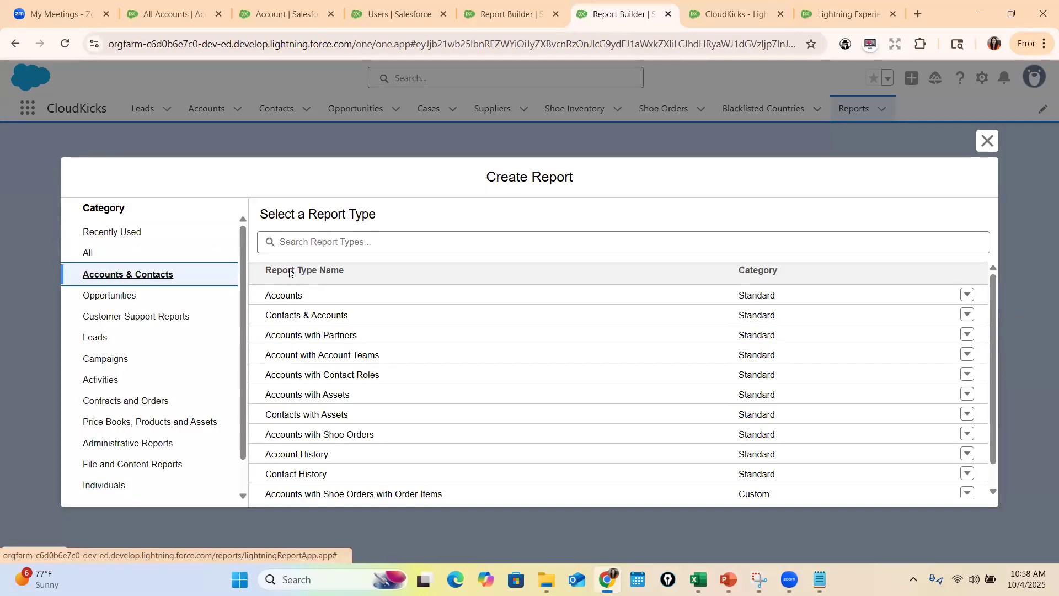
{"action": "left_click", "coordinate": [327, 237]}
{"action": "type", "text": "Cus"}
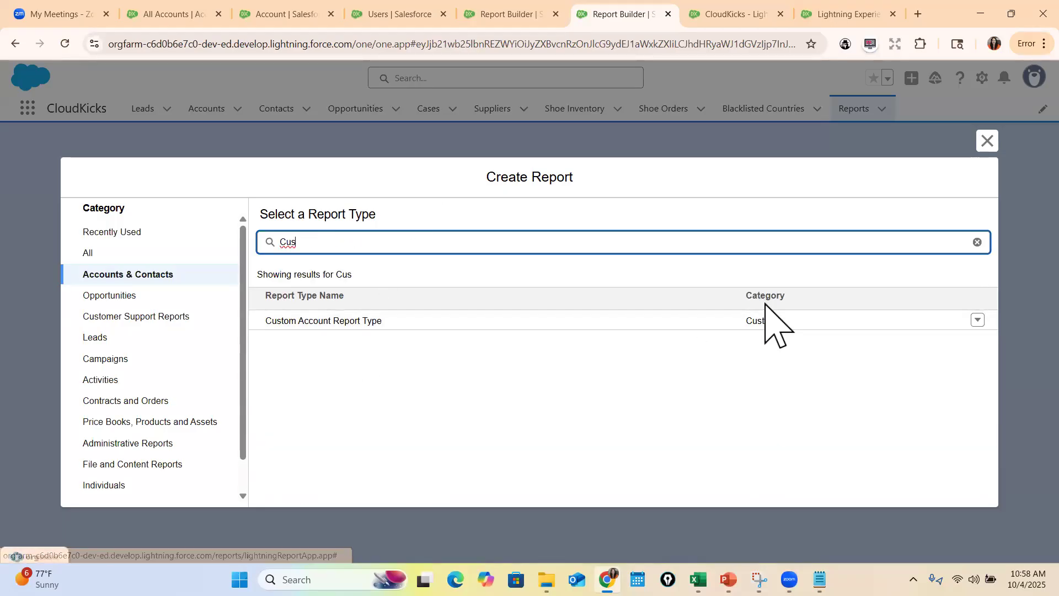
{"action": "left_click", "coordinate": [348, 320]}
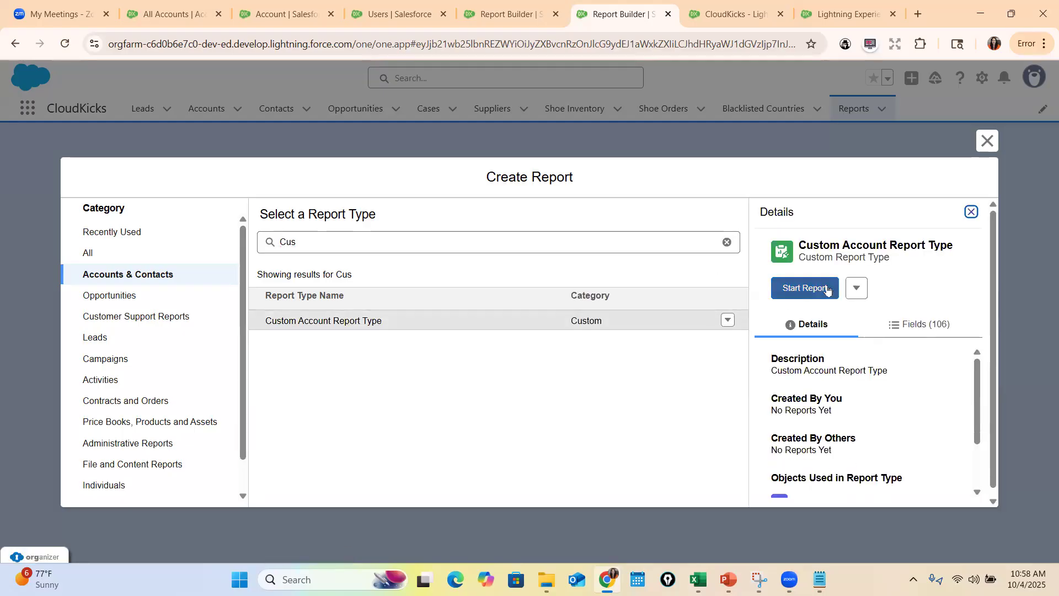
{"action": "left_click", "coordinate": [803, 287]}
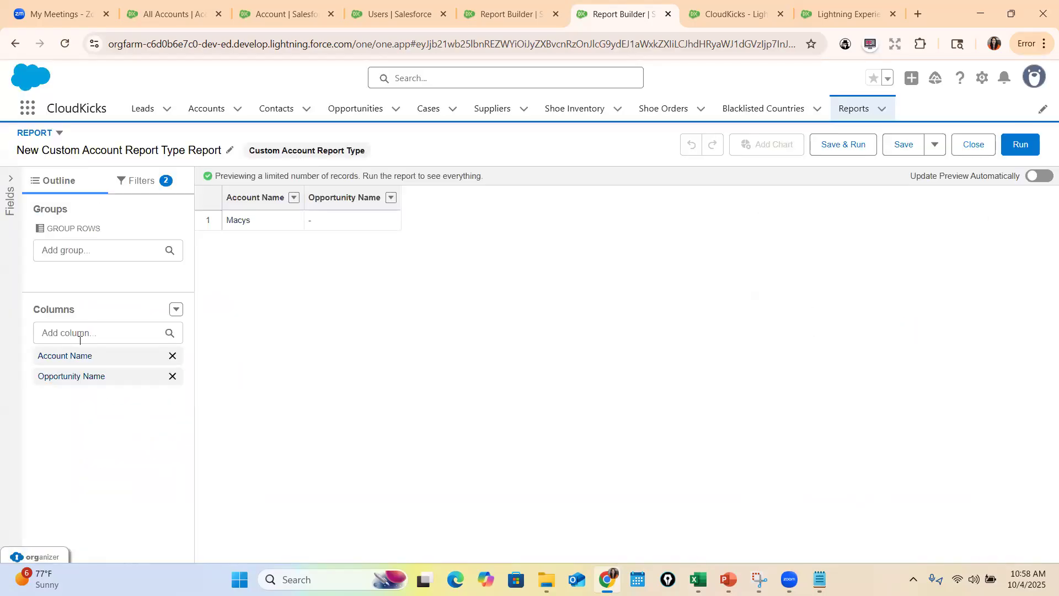
Search the new report's available columns for "NAIC" to check whether the NAICS fields are offered
{"action": "left_click", "coordinate": [77, 334]}
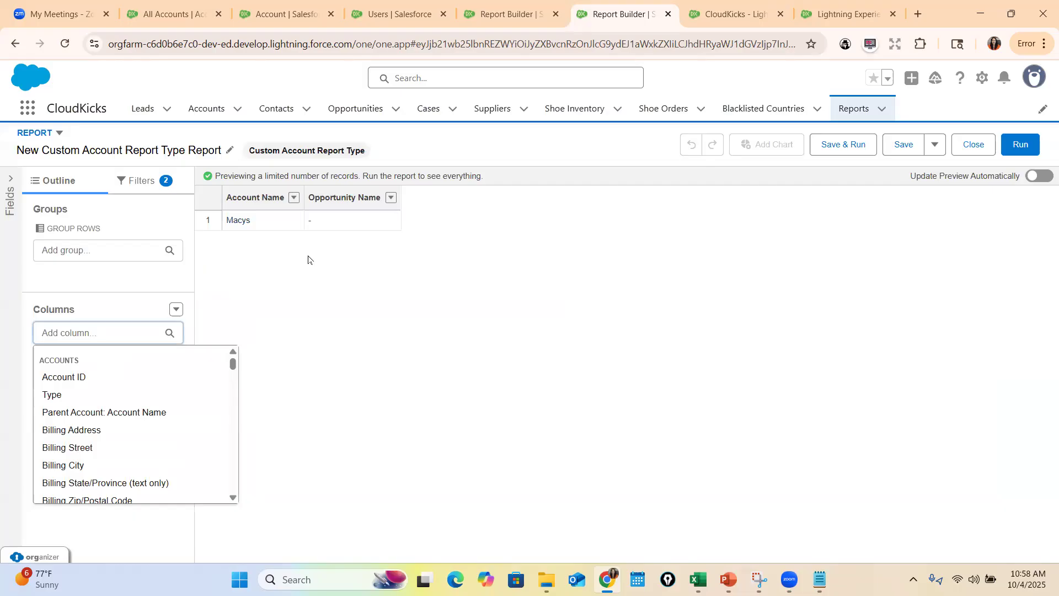
{"action": "type", "text": "Naic"}
{"action": "key", "text": "BackSpace"}
{"action": "key", "text": "BackSpace"}
{"action": "key", "text": "BackSpace"}
{"action": "type", "text": "AIC"}
{"action": "key", "text": "BackSpace"}
{"action": "key", "text": "BackSpace"}
{"action": "type", "text": "IC"}
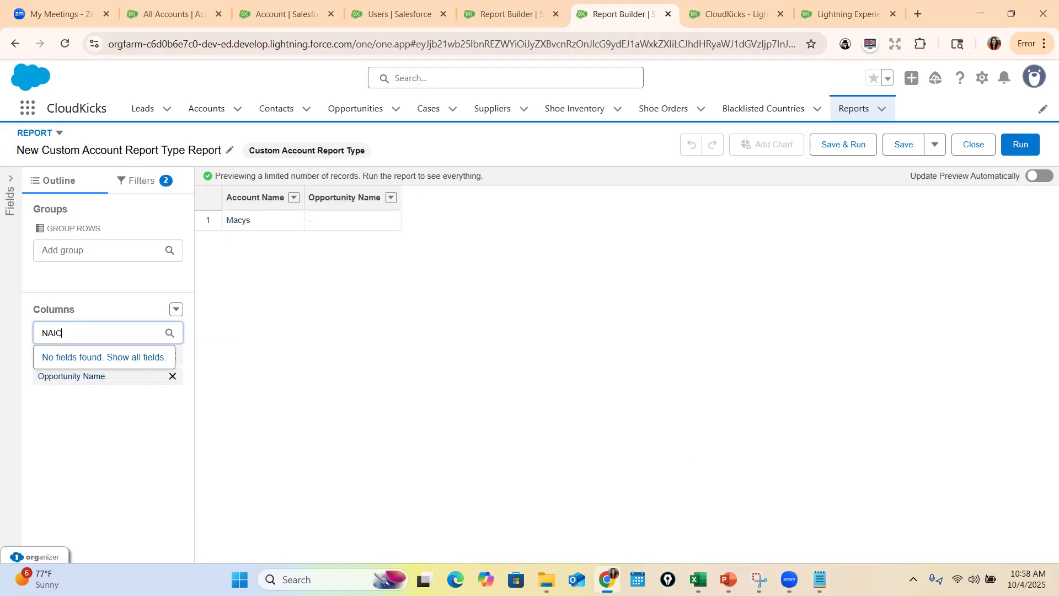
Search the available columns for "Is Ac", and switch to the PowerPoint slide show
{"action": "double_click", "coordinate": [105, 332]}
{"action": "type", "text": "Is c"}
{"action": "key", "text": "BackSpace"}
{"action": "type", "text": "Ac"}
{"action": "left_click", "coordinate": [124, 412]}
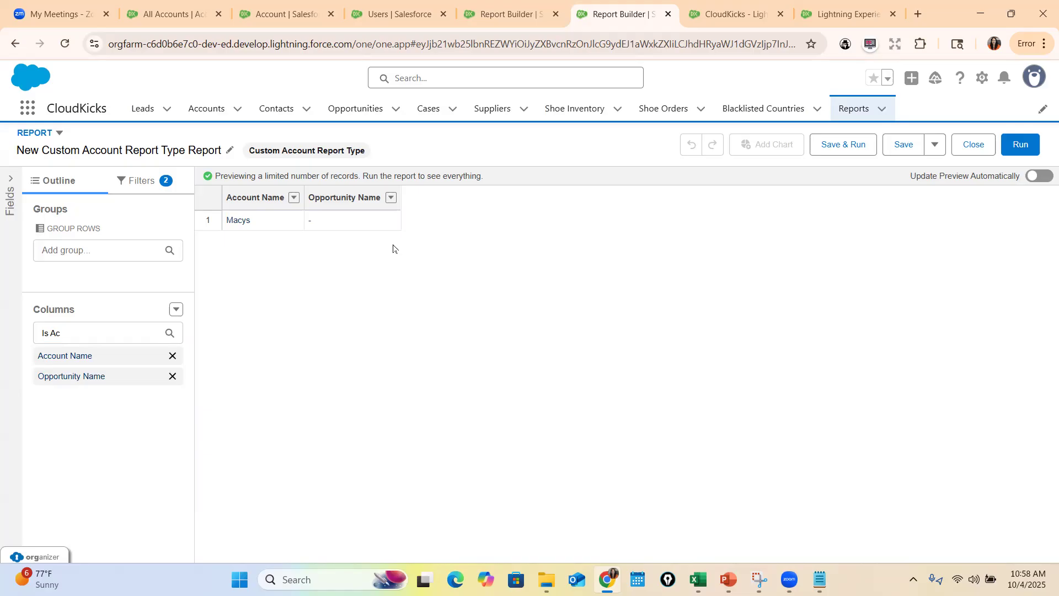
{"action": "left_click", "coordinate": [728, 579]}
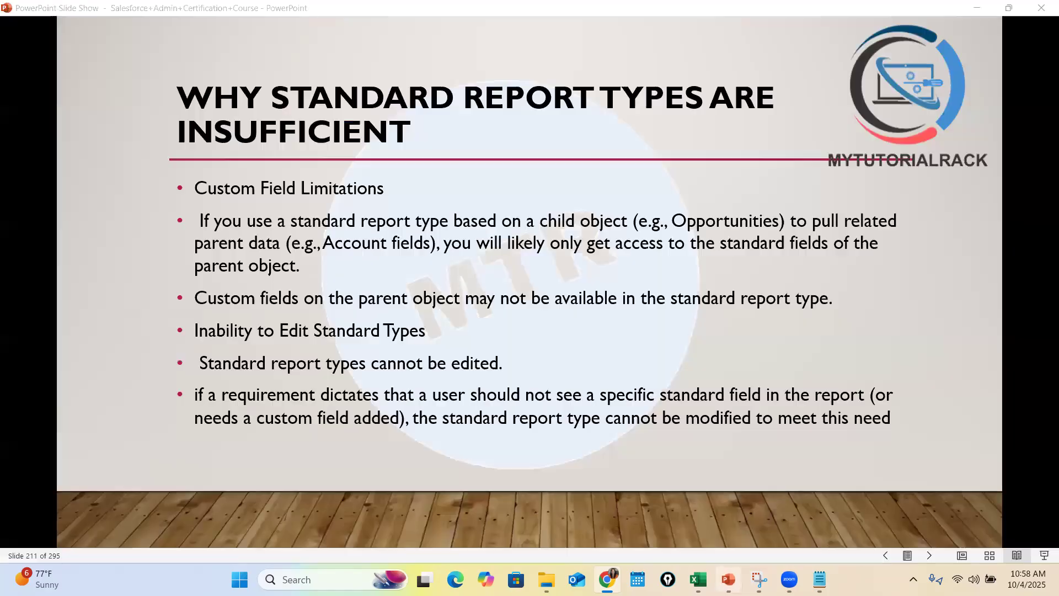
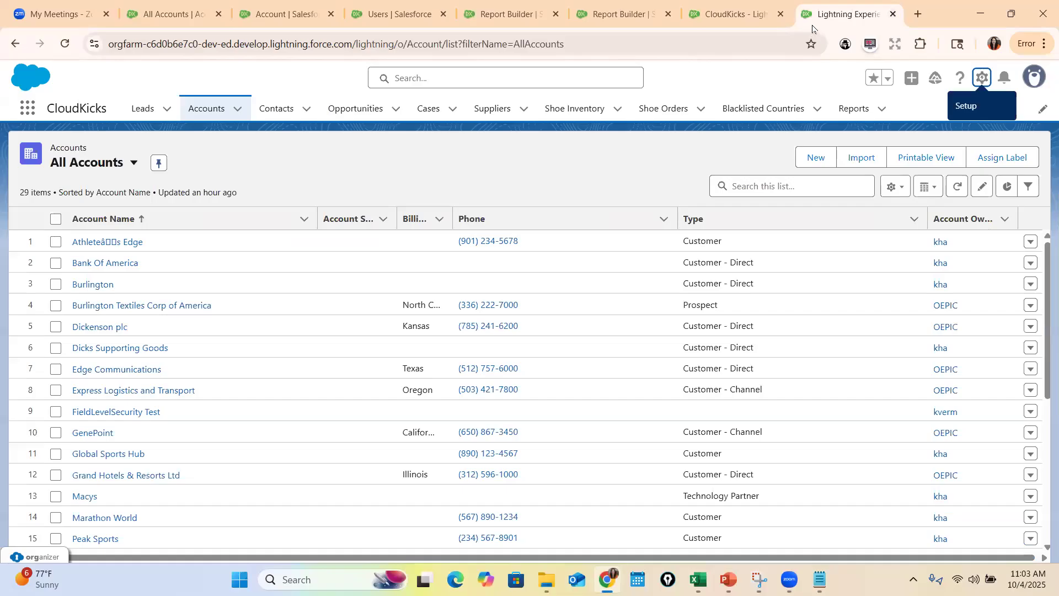
Close the browser tabs holding the Accounts list and the CloudKicks navigation settings
{"action": "left_click", "coordinate": [893, 13]}
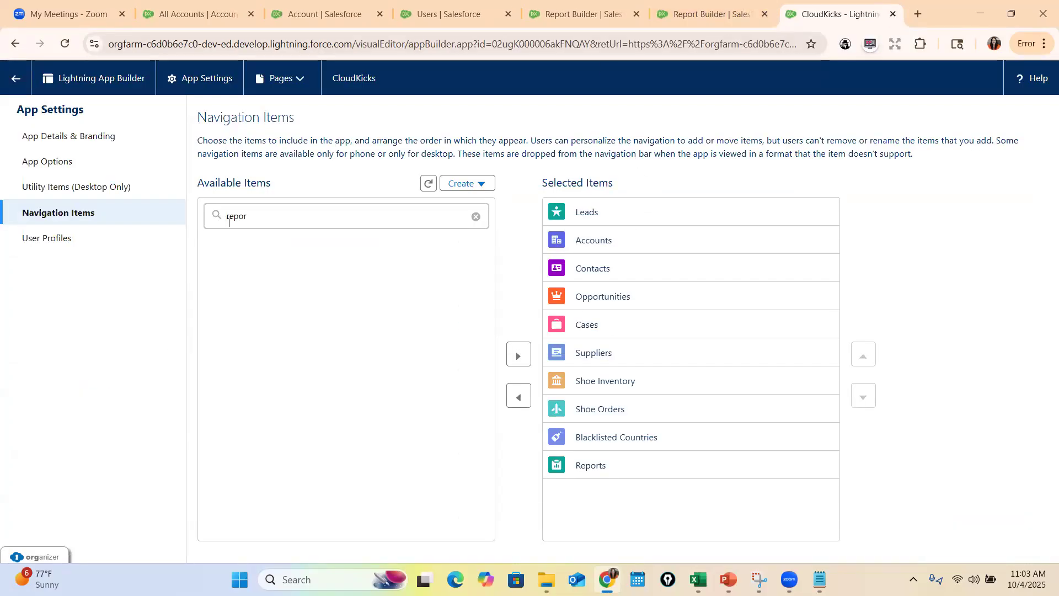
{"action": "double_click", "coordinate": [375, 213]}
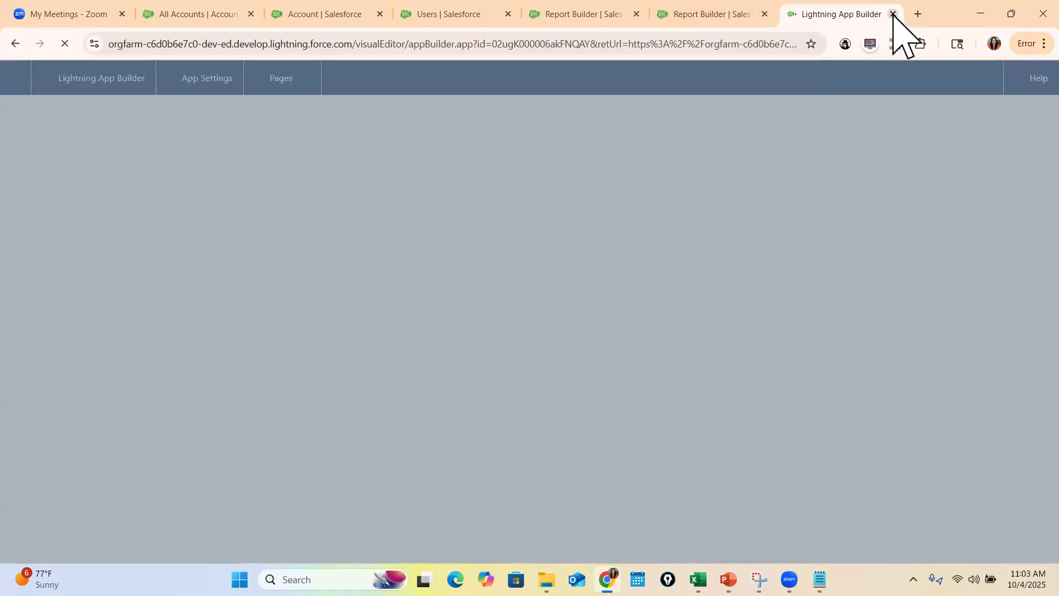
{"action": "left_click", "coordinate": [894, 13]}
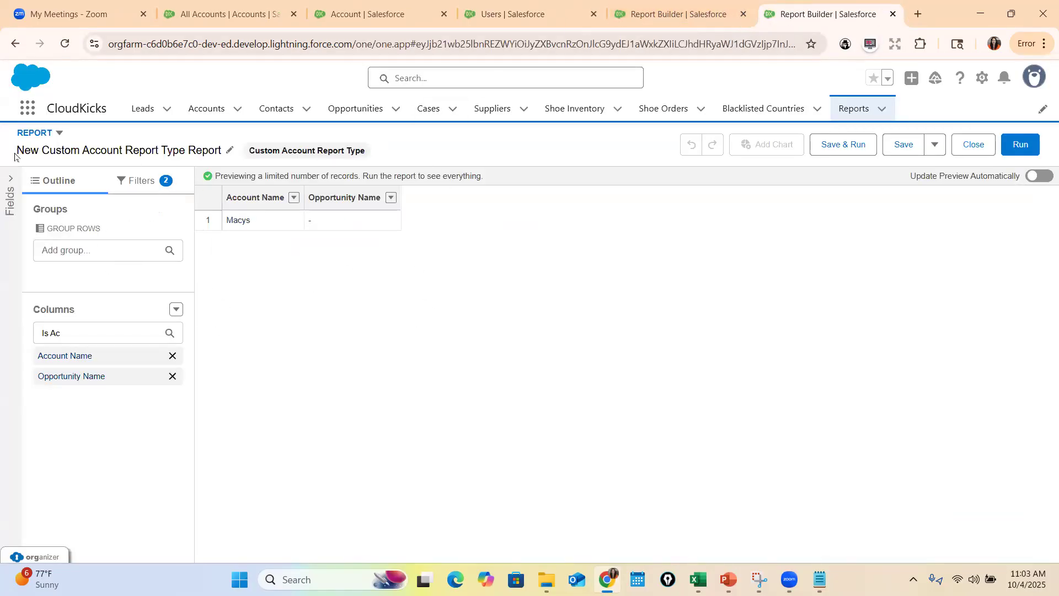
Open the All Accounts report for editing, examine its column options, and check the row-level formula slide in PowerPoint
{"action": "left_click", "coordinate": [15, 43]}
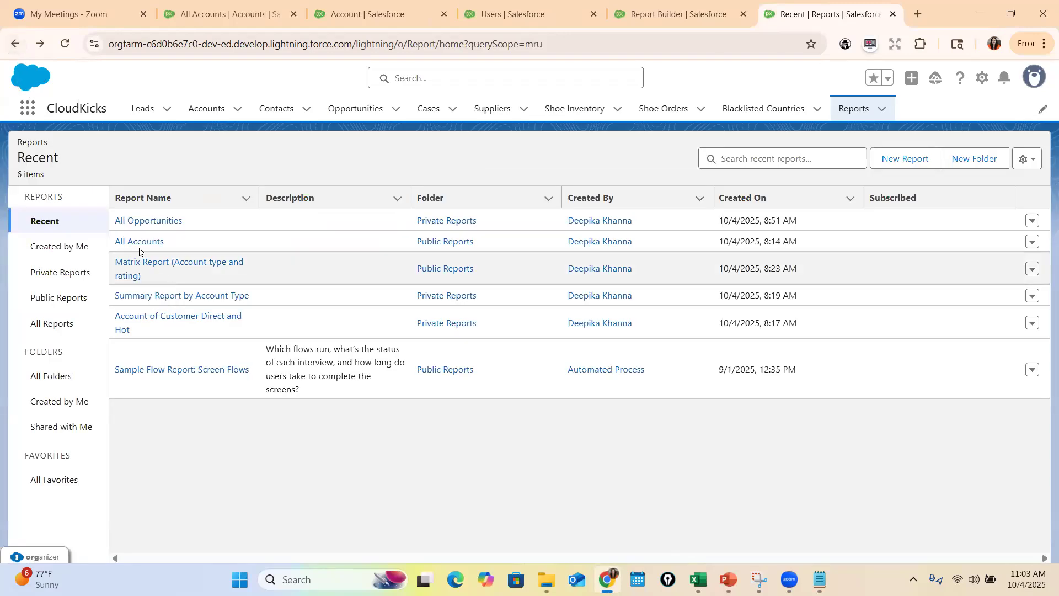
{"action": "left_click", "coordinate": [139, 241]}
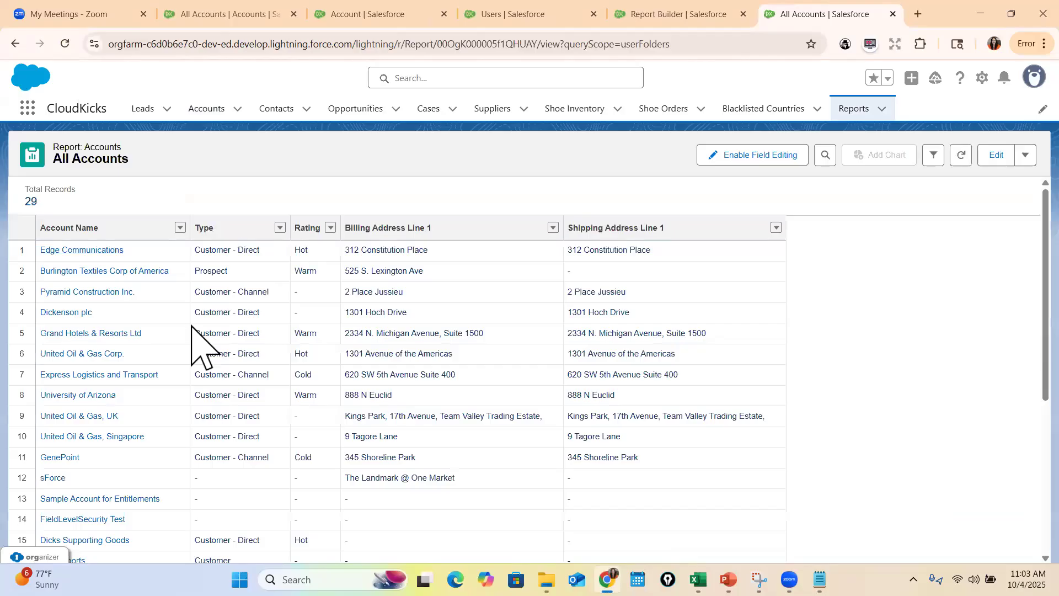
{"action": "left_click", "coordinate": [988, 159]}
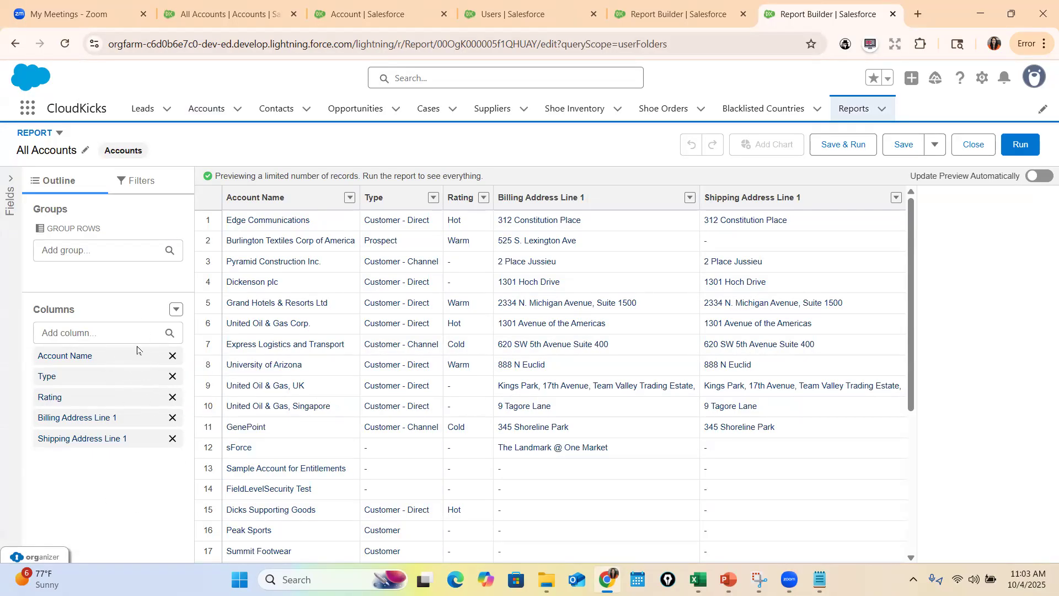
{"action": "left_click", "coordinate": [176, 309]}
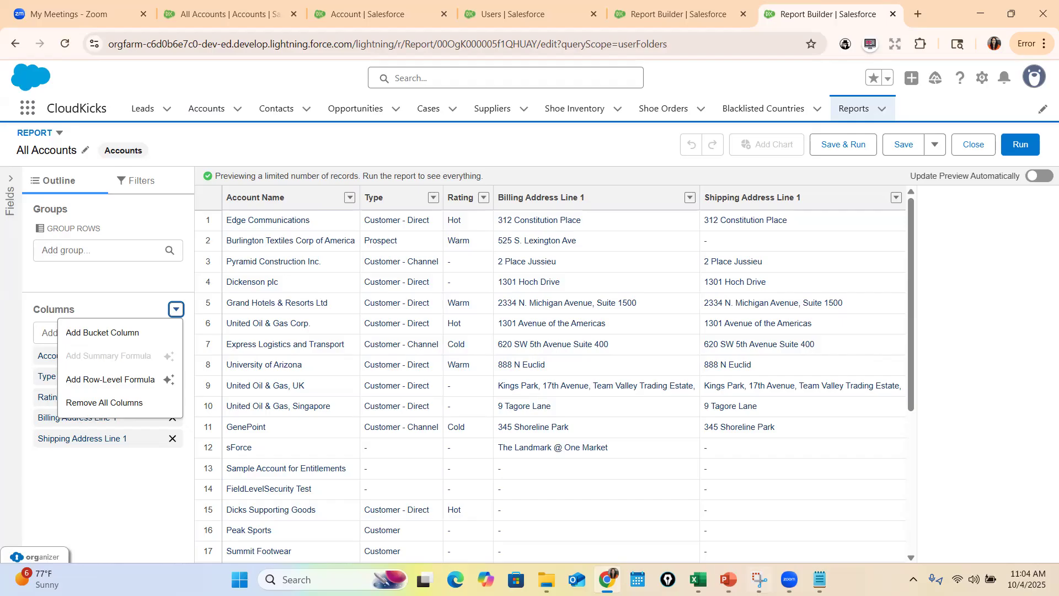
{"action": "left_click", "coordinate": [728, 580]}
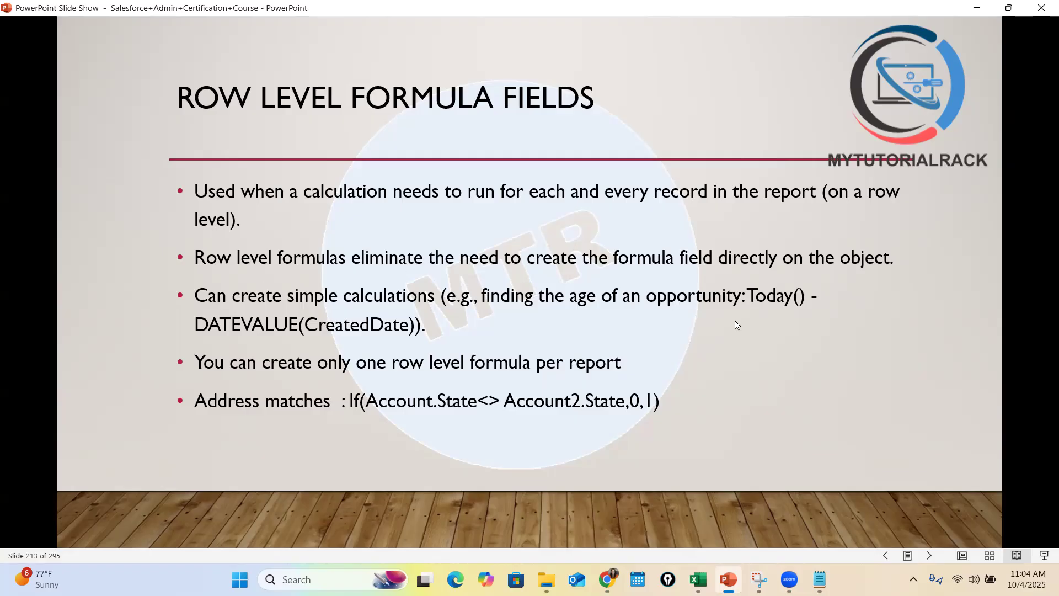
{"action": "left_click", "coordinate": [977, 10]}
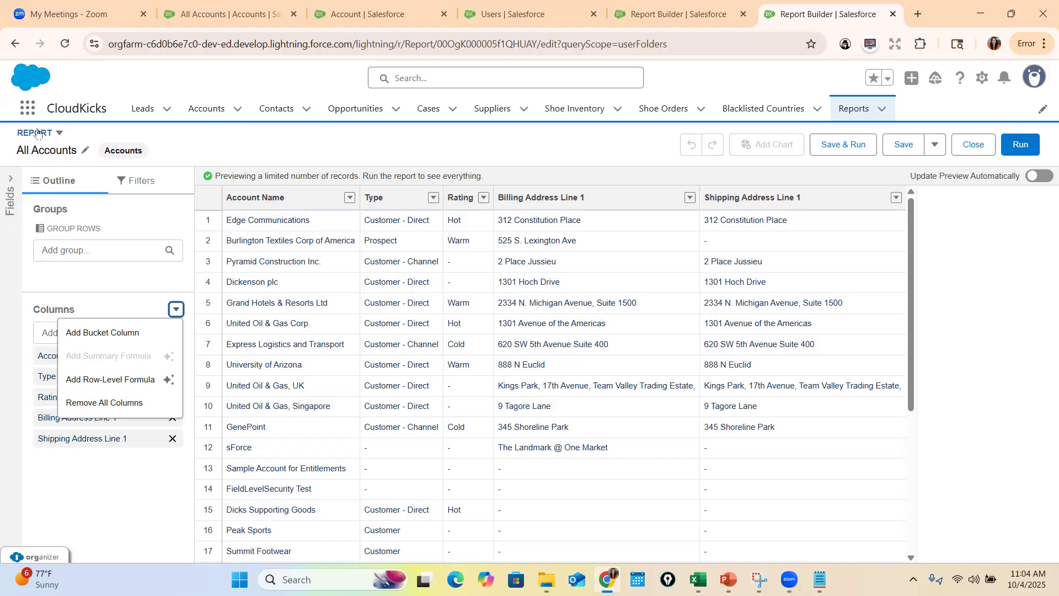
Leave the All Accounts report and start a new report based on the standard Opportunities report type
{"action": "left_click", "coordinate": [15, 43]}
{"action": "left_click", "coordinate": [901, 158]}
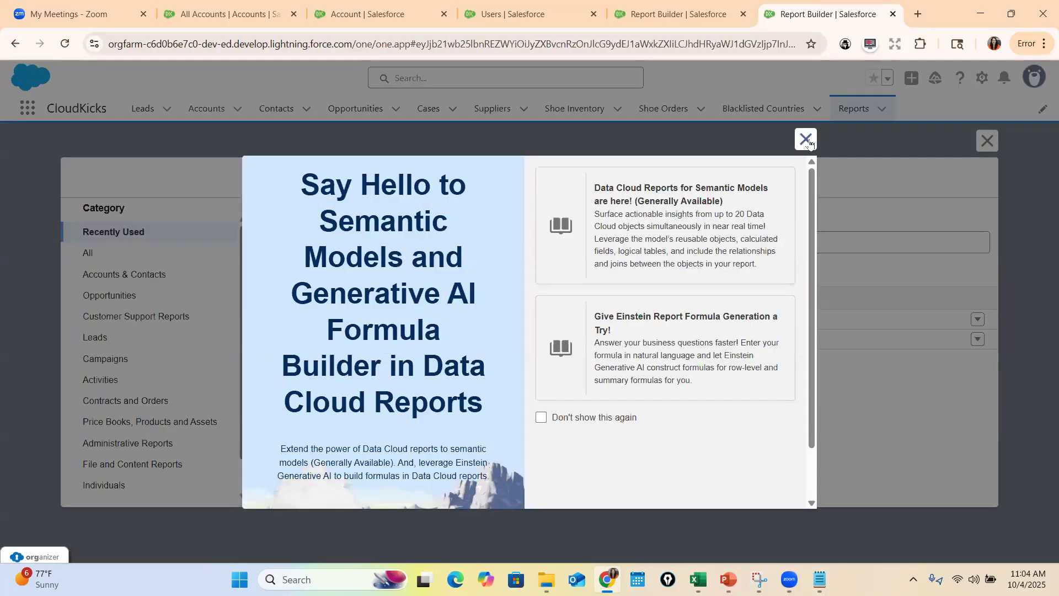
{"action": "left_click", "coordinate": [806, 140]}
{"action": "left_click", "coordinate": [293, 320]}
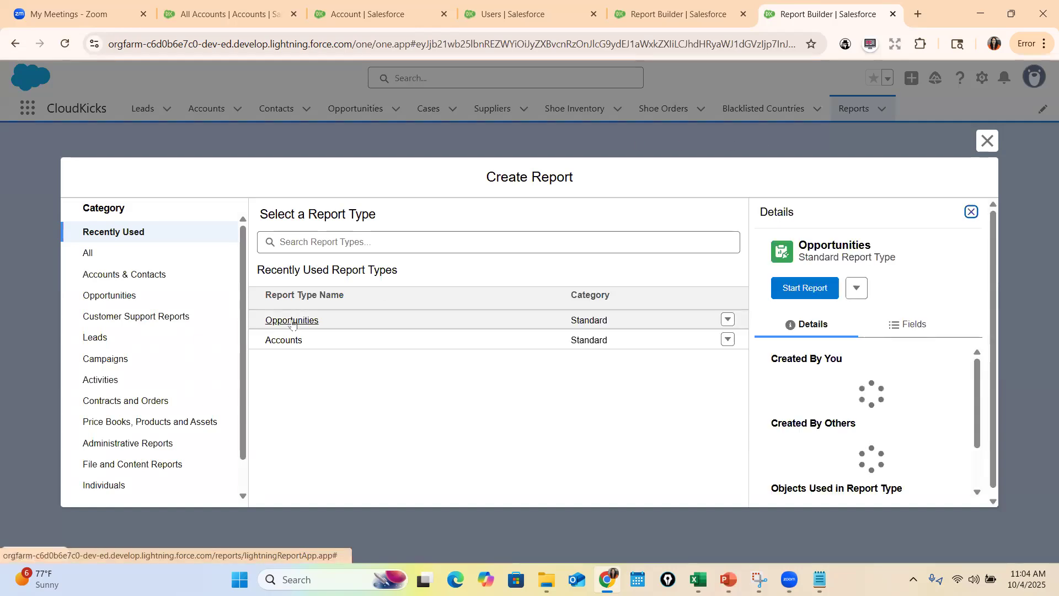
{"action": "left_click", "coordinate": [828, 290]}
Set the report's Close Date filter to All Time and check the filters
{"action": "left_click", "coordinate": [334, 256]}
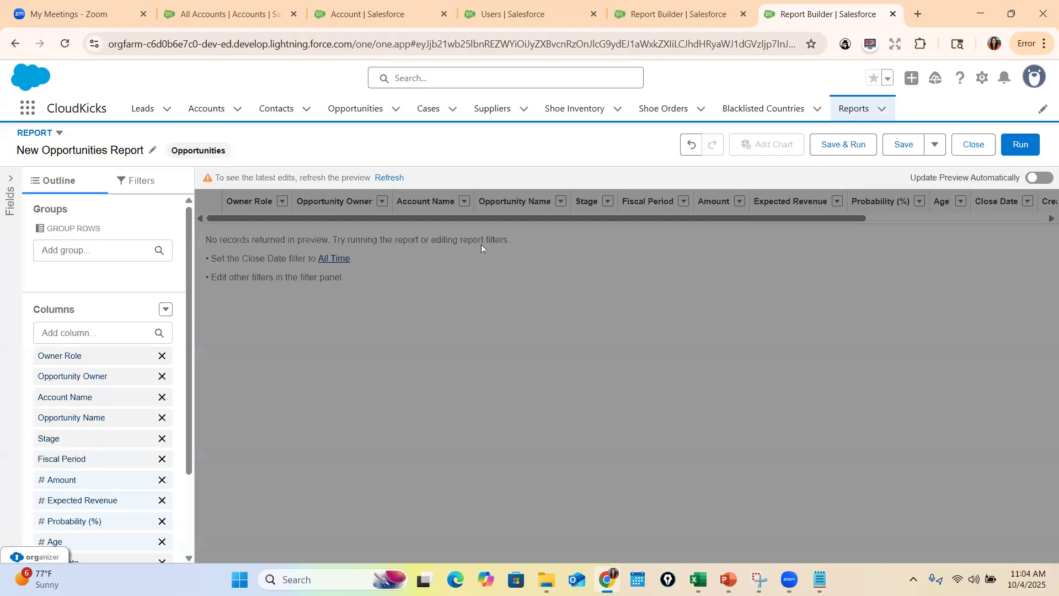
{"action": "scroll", "coordinate": [160, 397], "scroll_direction": "down", "scroll_amount": 2}
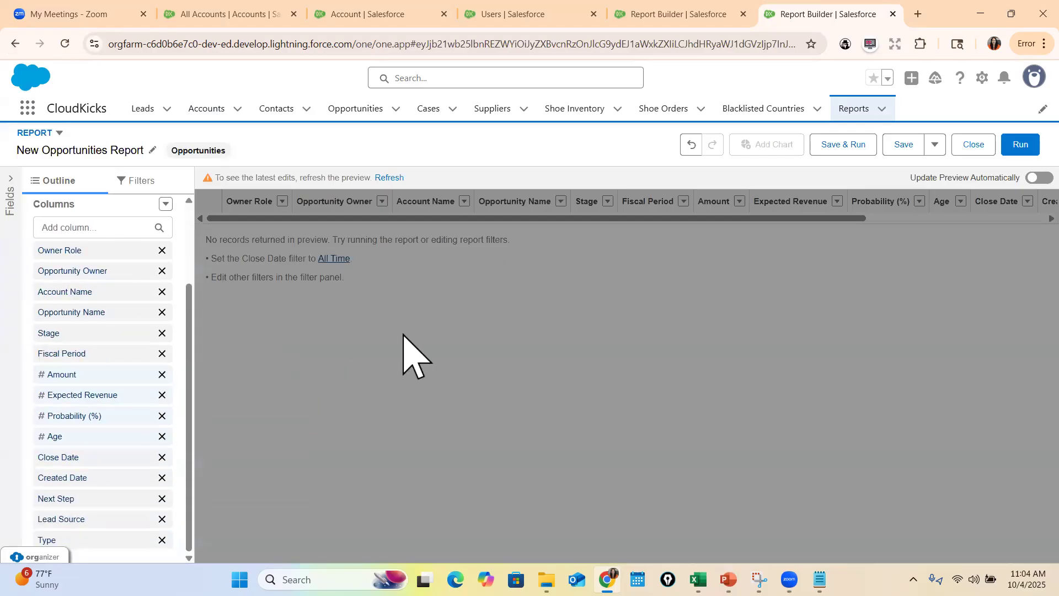
{"action": "left_click", "coordinate": [135, 181]}
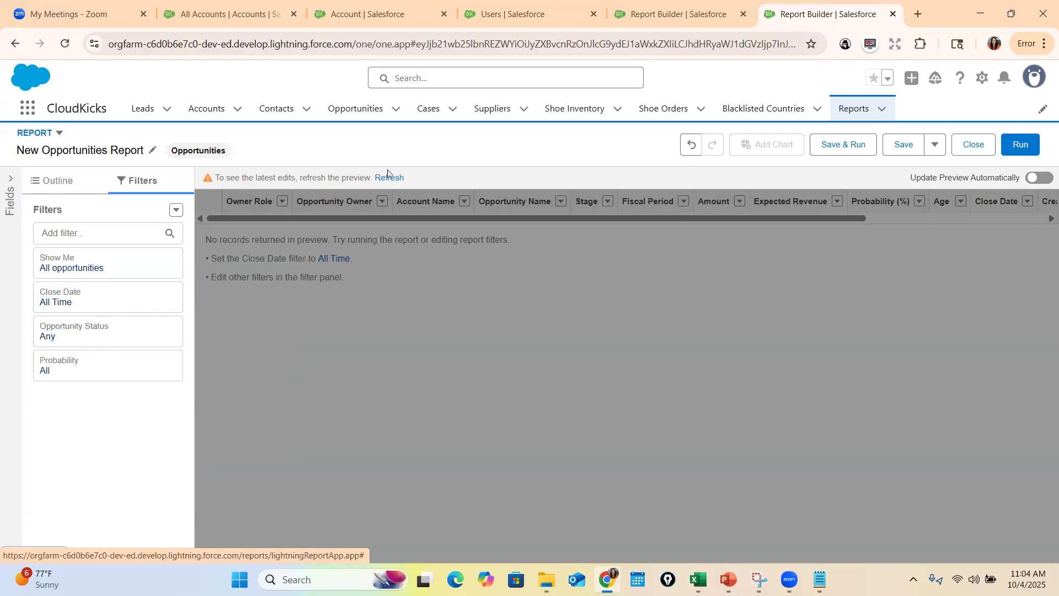
{"action": "left_click", "coordinate": [64, 182]}
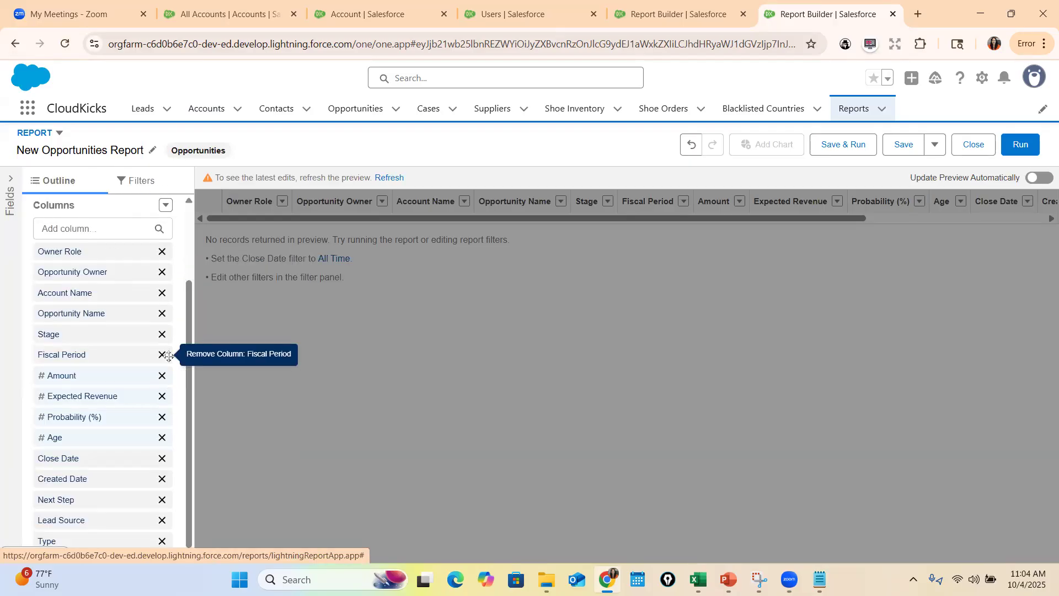
Remove the Owner Role, Opportunity Owner and Next Step columns from the report and refresh the preview
{"action": "scroll", "coordinate": [162, 374], "scroll_direction": "up", "scroll_amount": 2}
{"action": "left_click", "coordinate": [162, 356]}
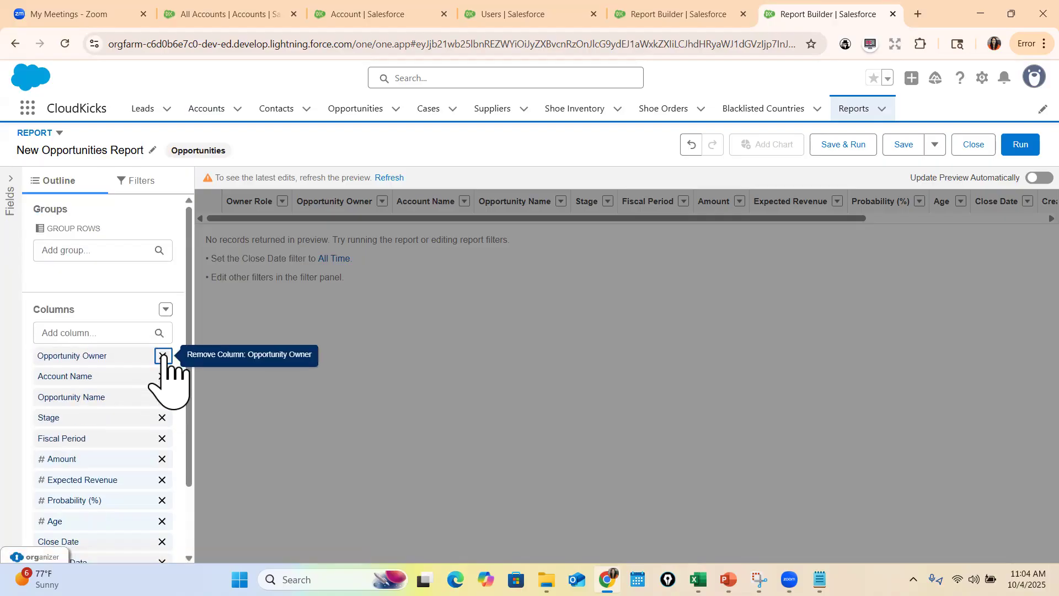
{"action": "left_click", "coordinate": [162, 355]}
{"action": "scroll", "coordinate": [190, 400], "scroll_direction": "down", "scroll_amount": 2}
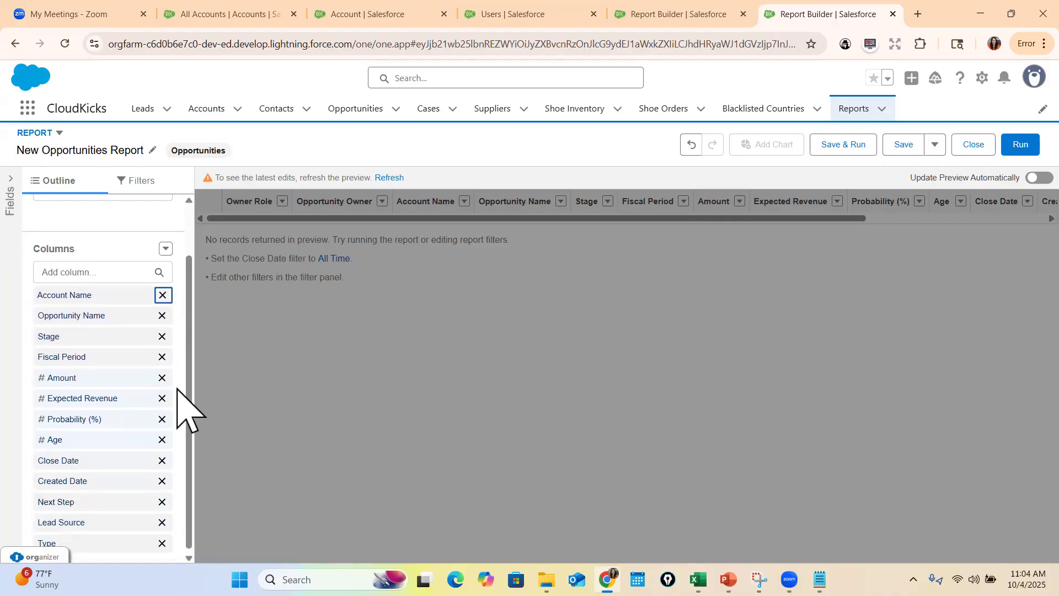
{"action": "left_click", "coordinate": [162, 499]}
{"action": "left_click", "coordinate": [162, 499]}
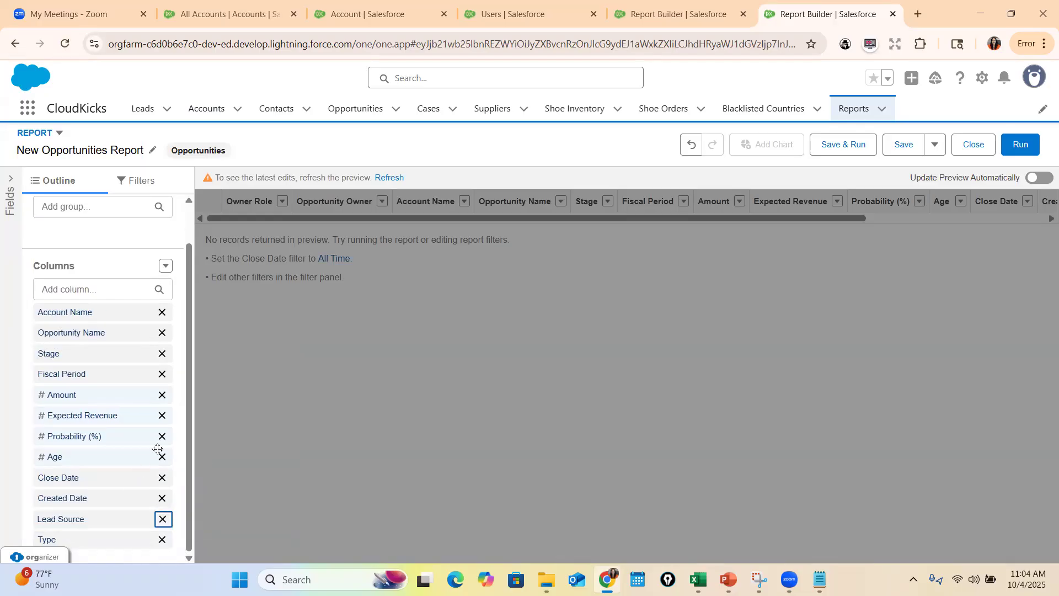
{"action": "left_click", "coordinate": [388, 177]}
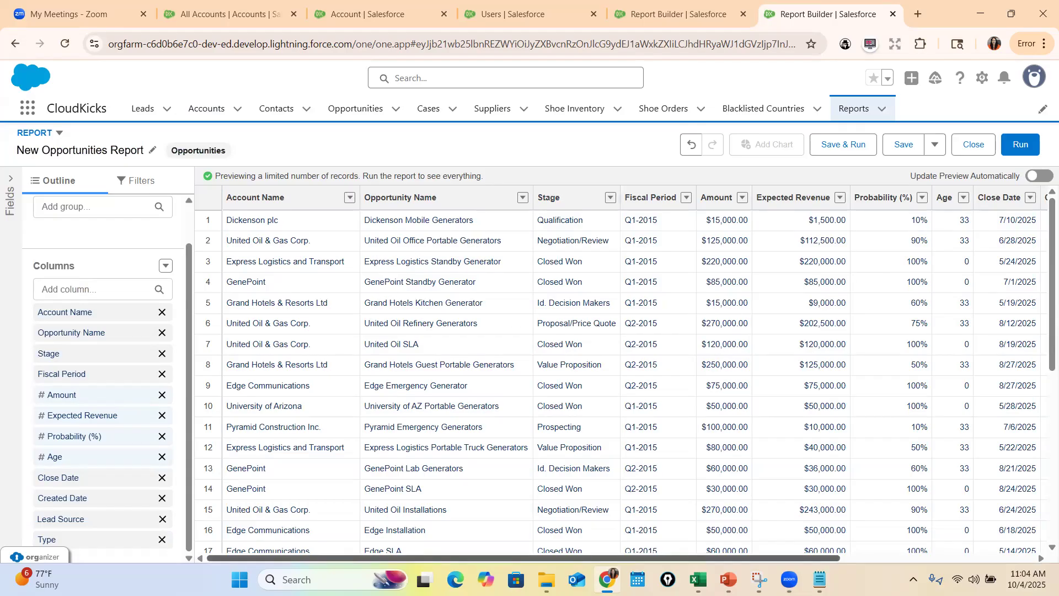
{"action": "scroll", "coordinate": [705, 482], "scroll_direction": "right", "scroll_amount": 5}
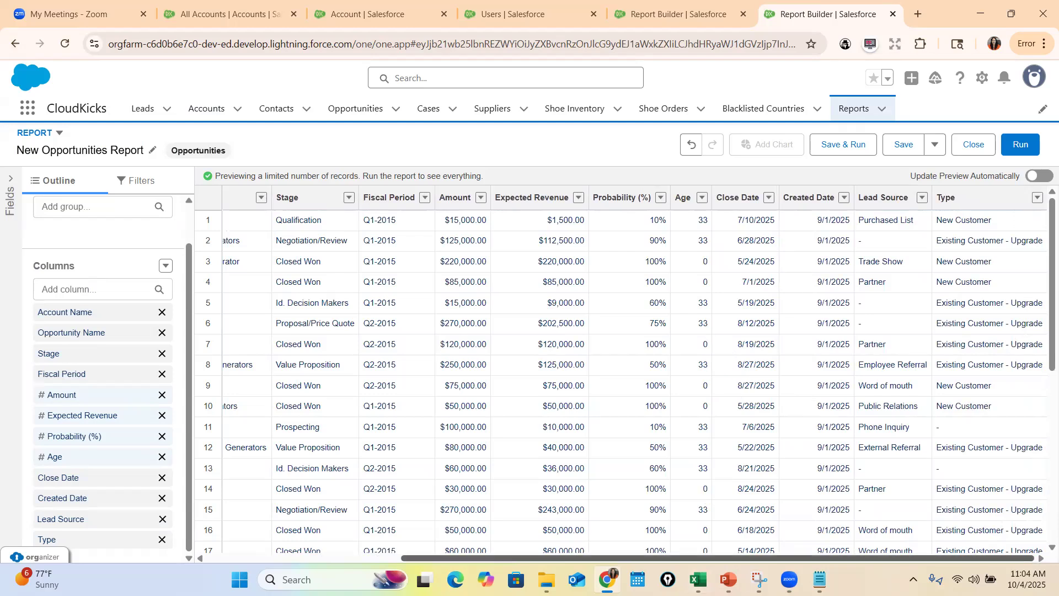
Check the row-level formula slide in PowerPoint, and add a row-level formula column named Opportunity Age with 0 decimal points
{"action": "left_click", "coordinate": [728, 579]}
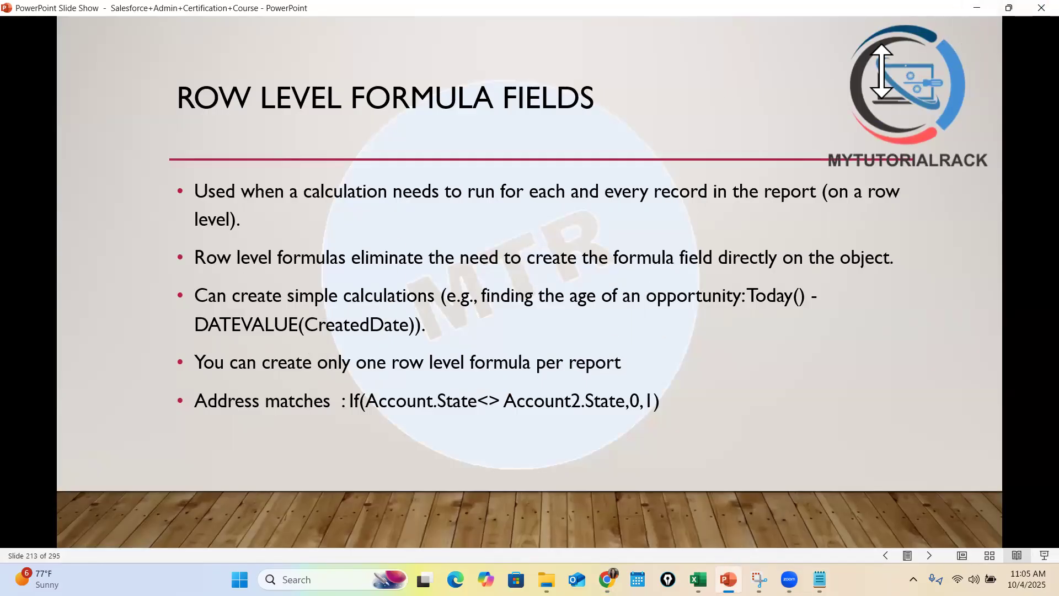
{"action": "left_click", "coordinate": [977, 7]}
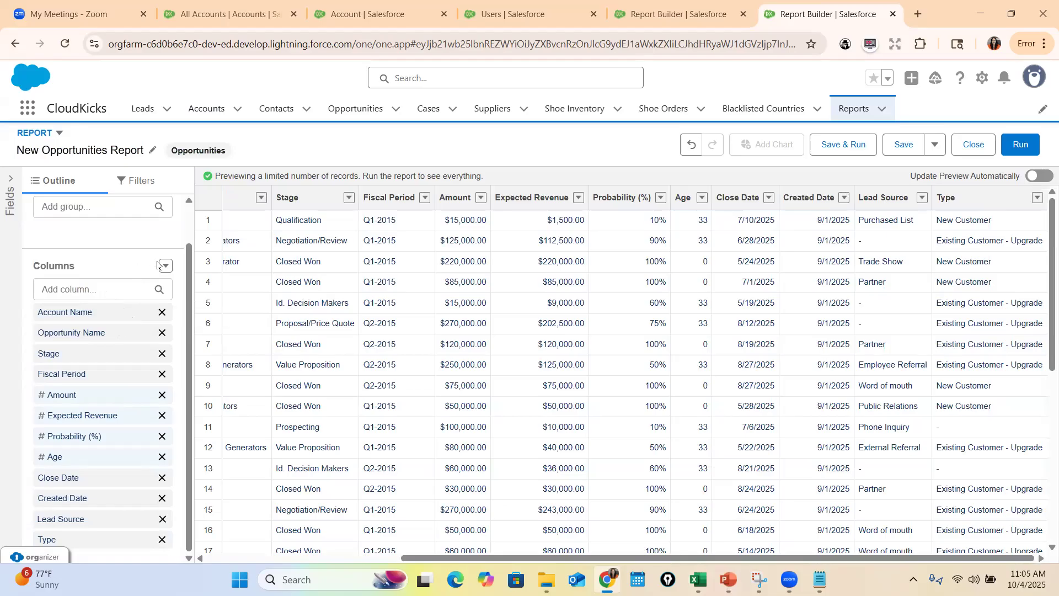
{"action": "left_click", "coordinate": [166, 265]}
{"action": "left_click", "coordinate": [101, 336]}
{"action": "left_click", "coordinate": [485, 227]}
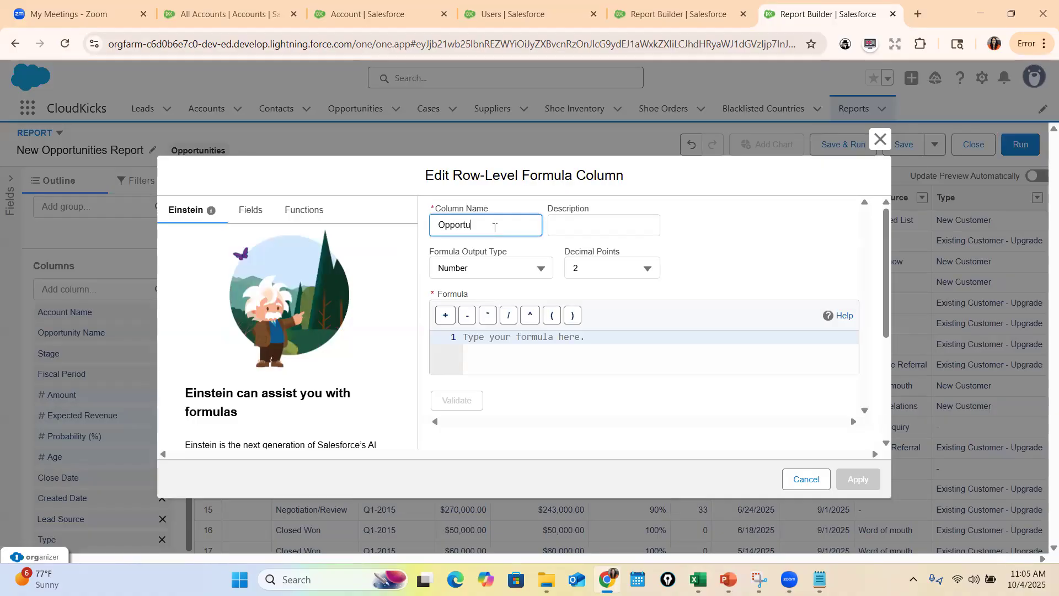
{"action": "type", "text": "Opportunity Age"}
{"action": "key", "text": "Tab"}
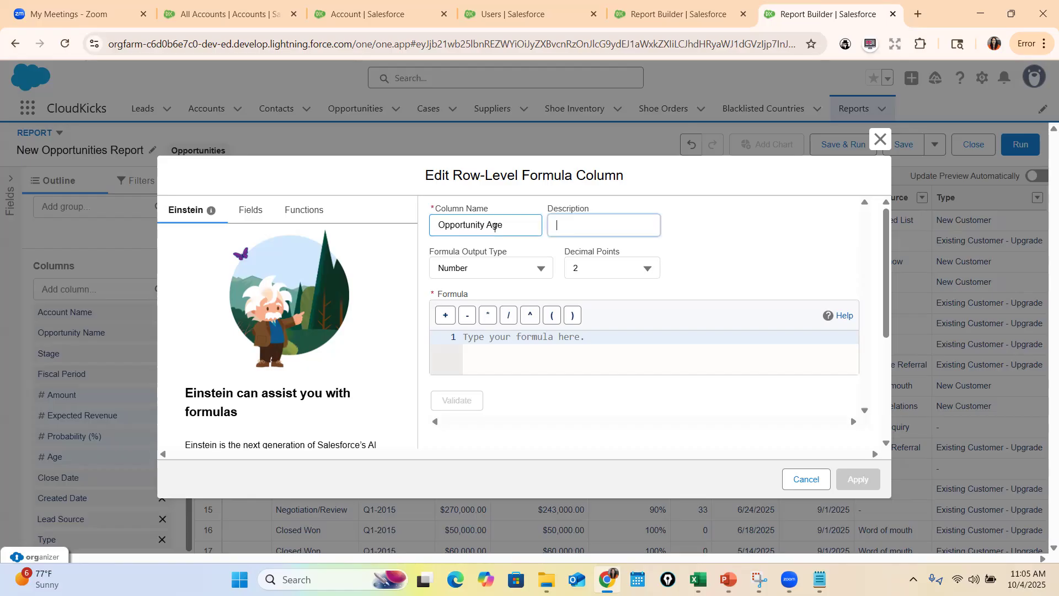
{"action": "left_click", "coordinate": [607, 268]}
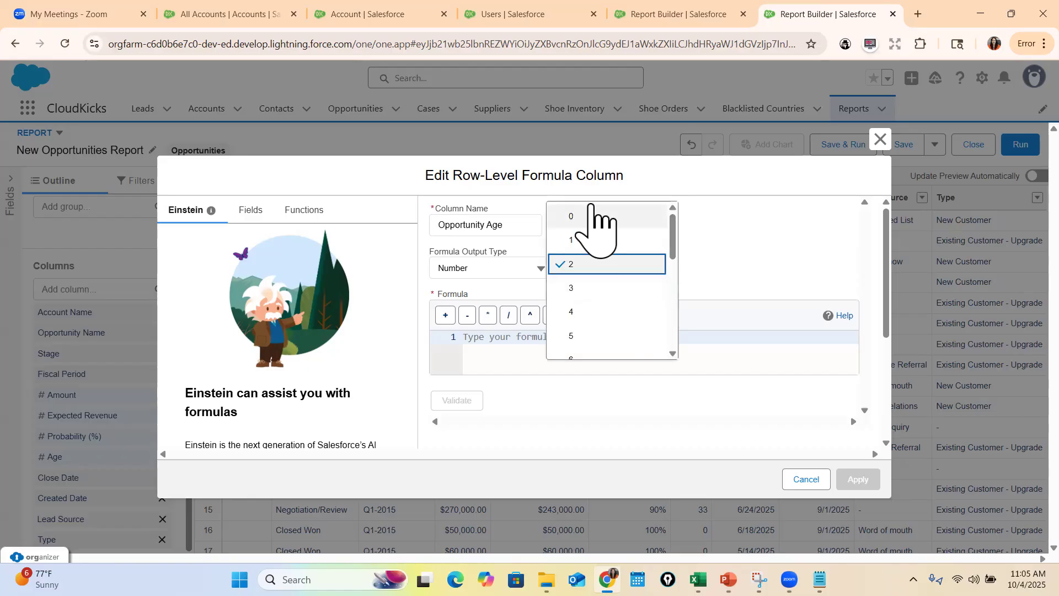
{"action": "left_click", "coordinate": [598, 215]}
Begin the Opportunity Age formula with the TODAY() function, found by searching the functions for "Toda", followed by a minus sign
{"action": "left_click", "coordinate": [495, 343]}
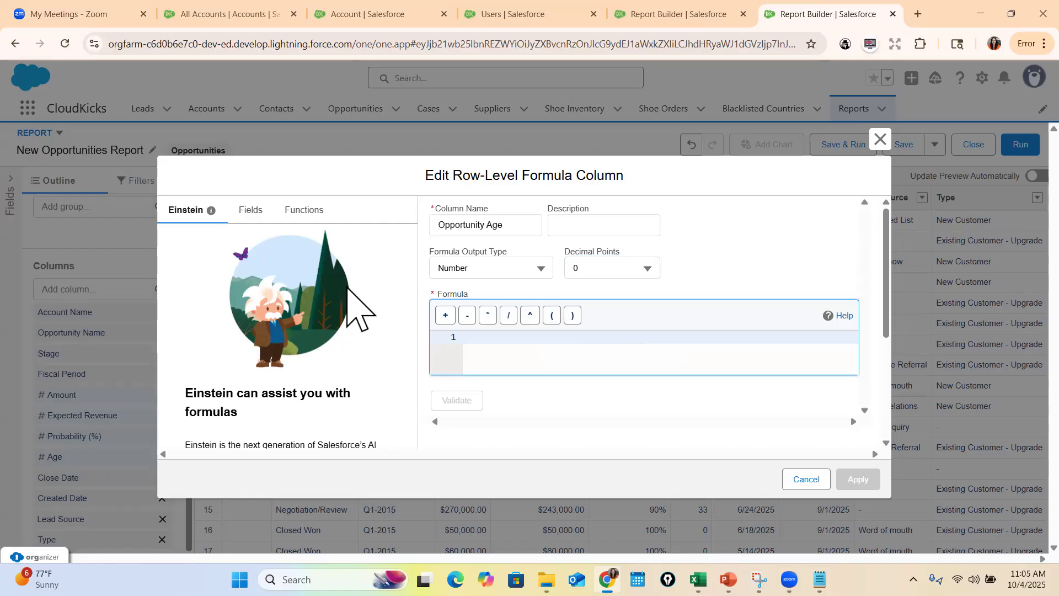
{"action": "left_click", "coordinate": [260, 211]}
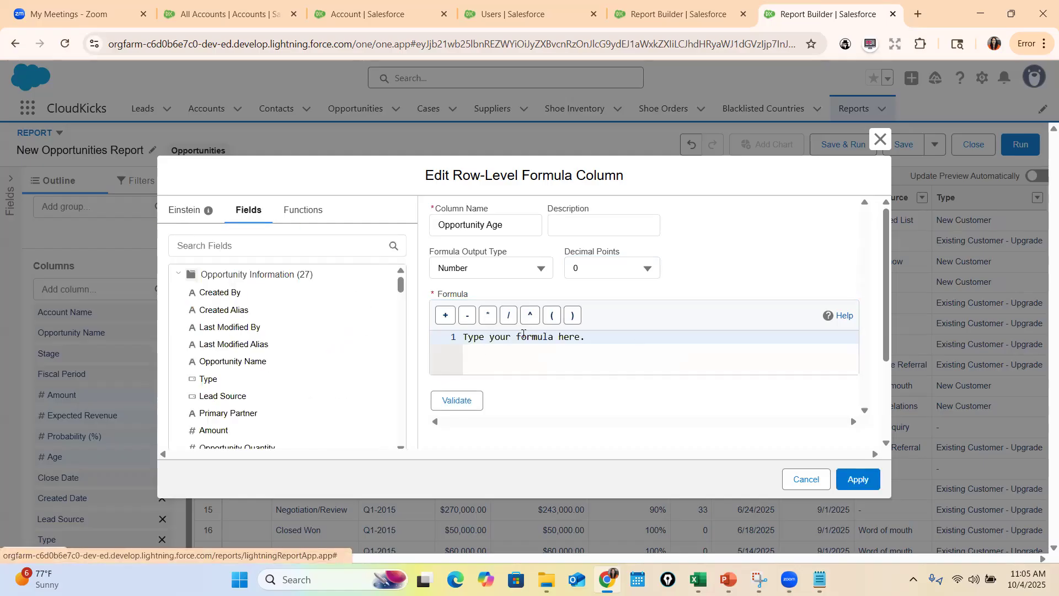
{"action": "double_click", "coordinate": [523, 336]}
{"action": "key", "text": "ctrl+a"}
{"action": "key", "text": "BackSpace"}
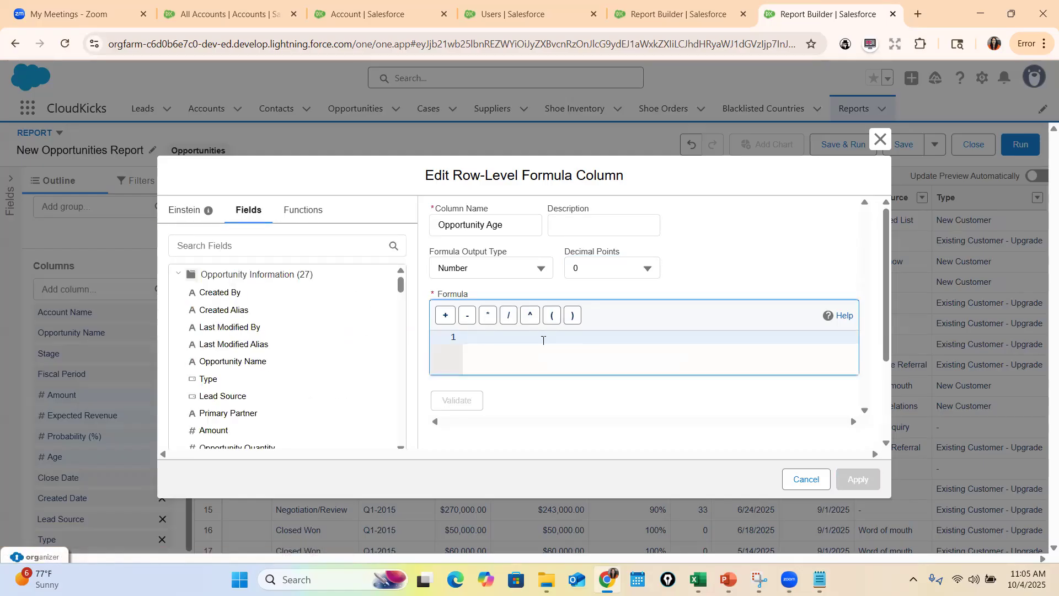
{"action": "left_click", "coordinate": [316, 213]}
{"action": "left_click", "coordinate": [295, 246]}
{"action": "type", "text": "Toda"}
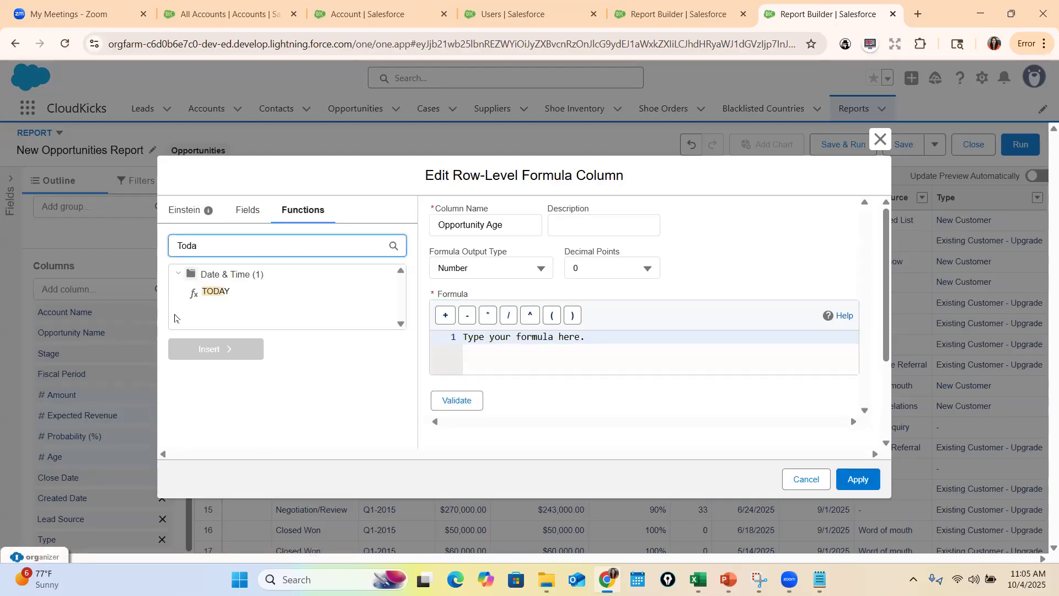
{"action": "left_click", "coordinate": [223, 292]}
{"action": "scroll", "coordinate": [218, 420], "scroll_direction": "down", "scroll_amount": 2}
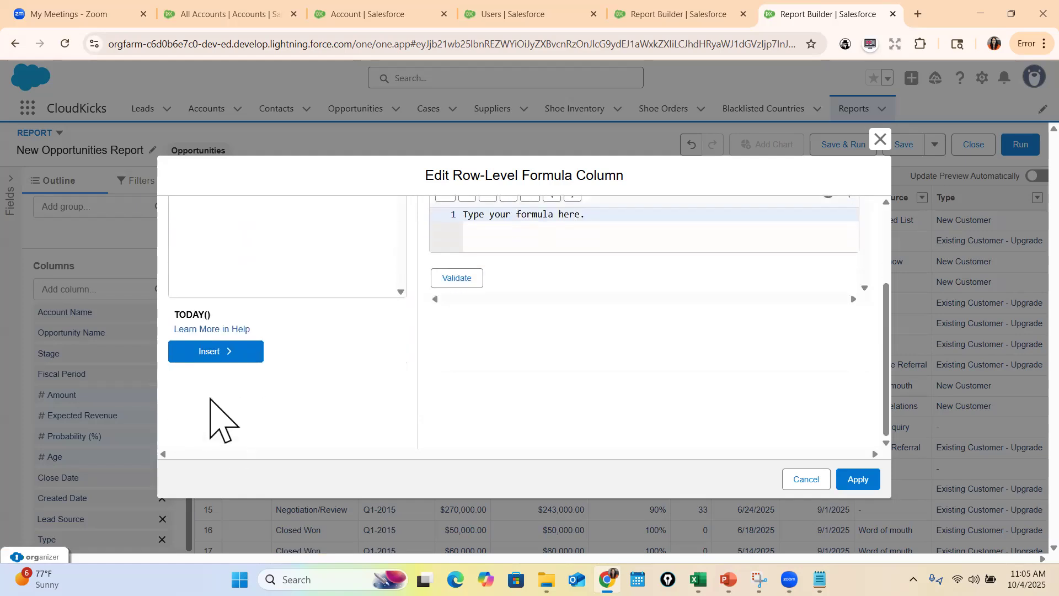
{"action": "left_click", "coordinate": [212, 353]}
{"action": "scroll", "coordinate": [528, 362], "scroll_direction": "up", "scroll_amount": 2}
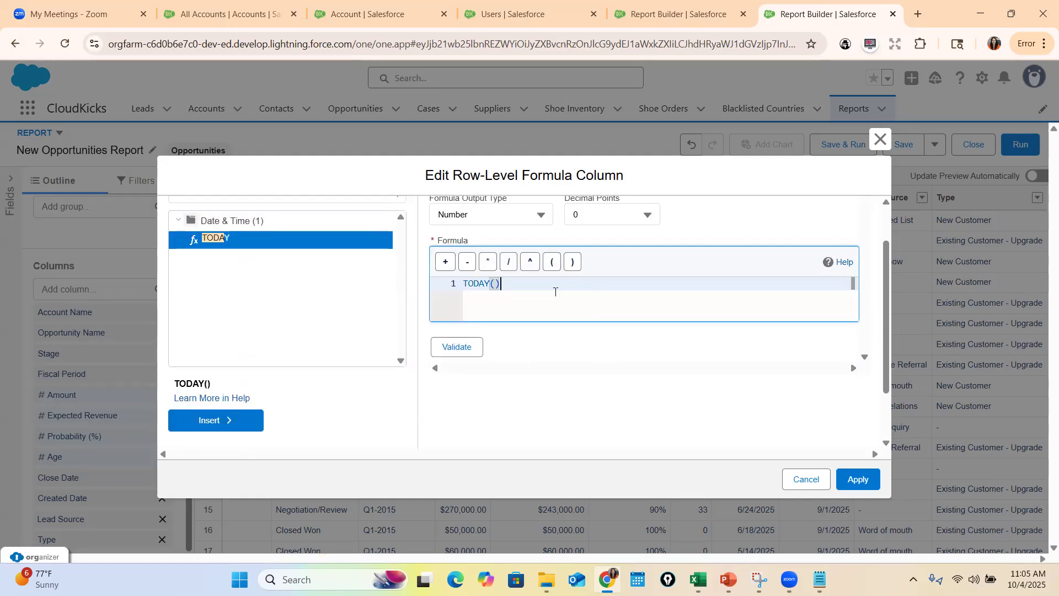
{"action": "type", "text": "-"}
Insert the opportunity's Created Date field after the minus sign, found by searching the fields for "Creat", and validate the formula
{"action": "scroll", "coordinate": [261, 255], "scroll_direction": "up", "scroll_amount": 1}
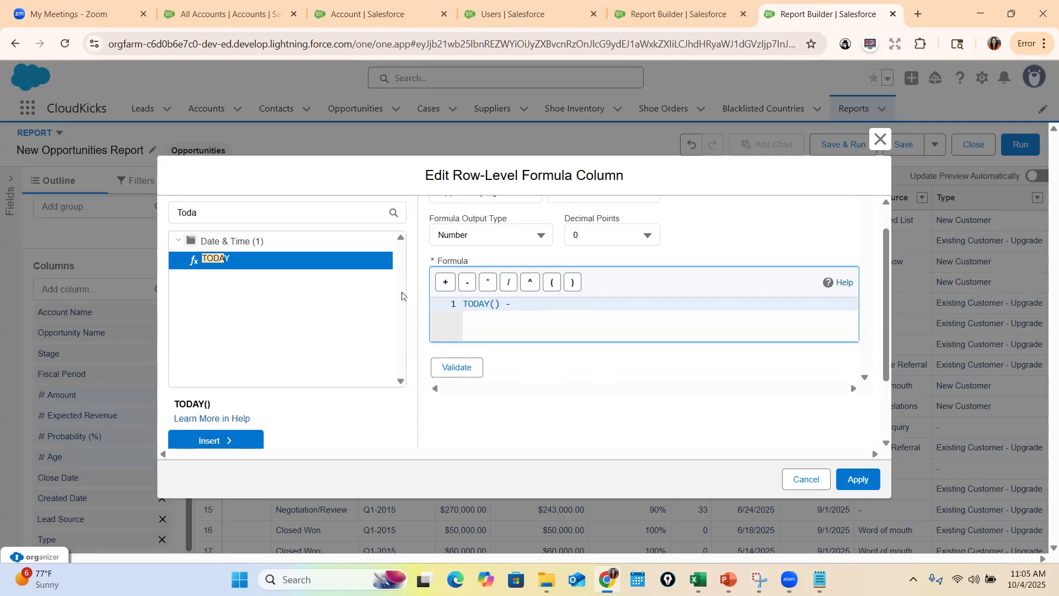
{"action": "double_click", "coordinate": [346, 252]}
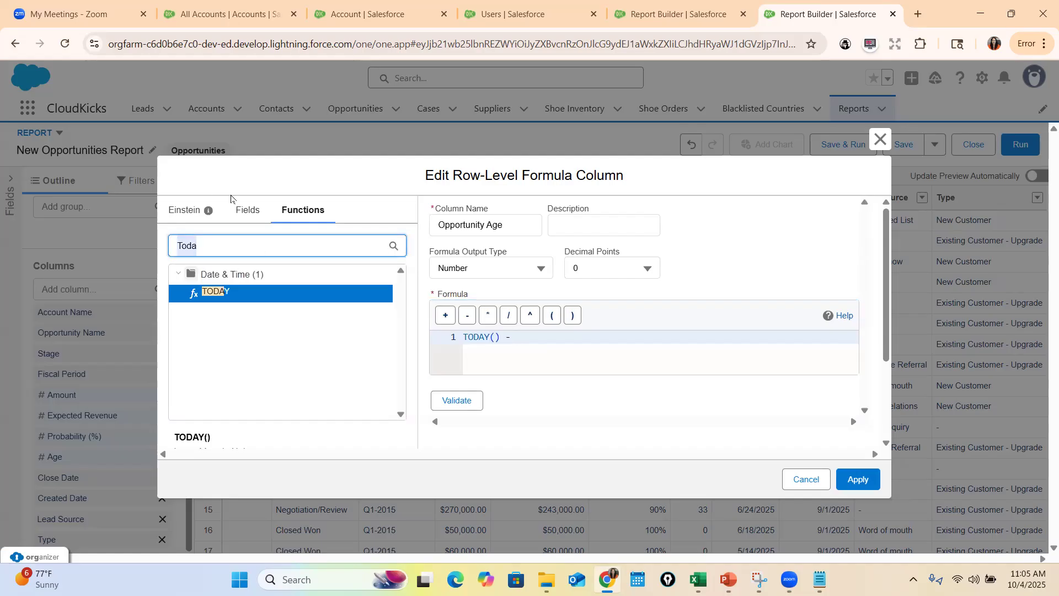
{"action": "left_click", "coordinate": [247, 211]}
{"action": "left_click", "coordinate": [246, 248]}
{"action": "type", "text": "Creat"}
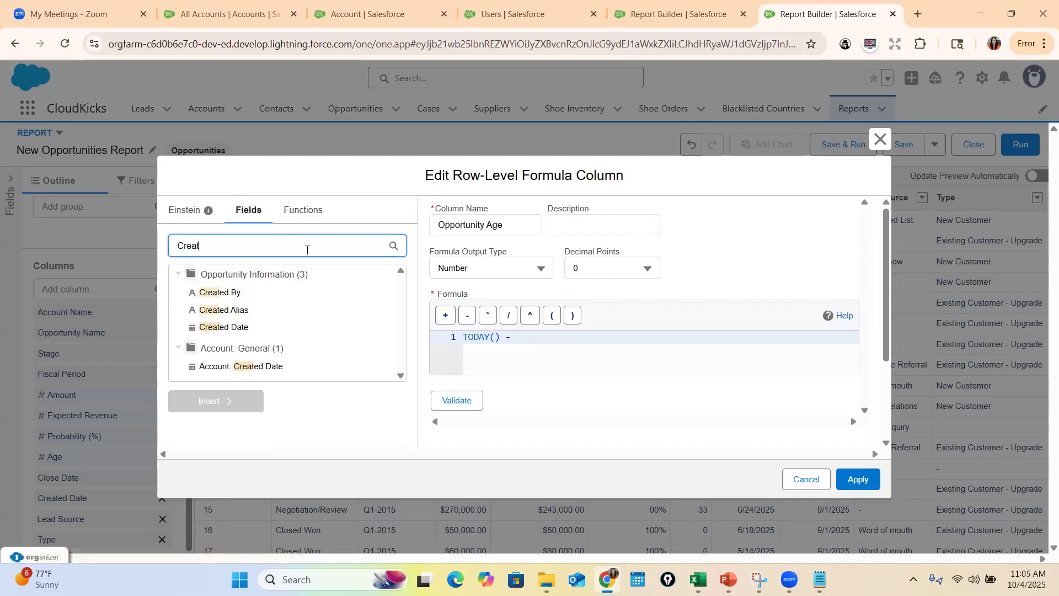
{"action": "left_click", "coordinate": [236, 314]}
{"action": "left_click", "coordinate": [236, 327]}
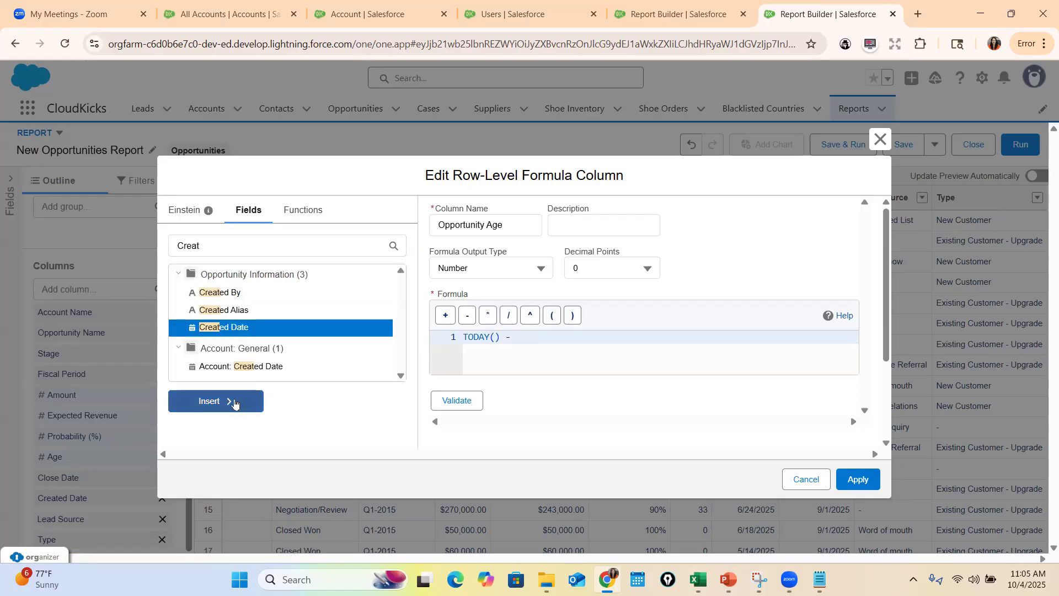
{"action": "left_click", "coordinate": [234, 403]}
{"action": "left_click", "coordinate": [475, 402]}
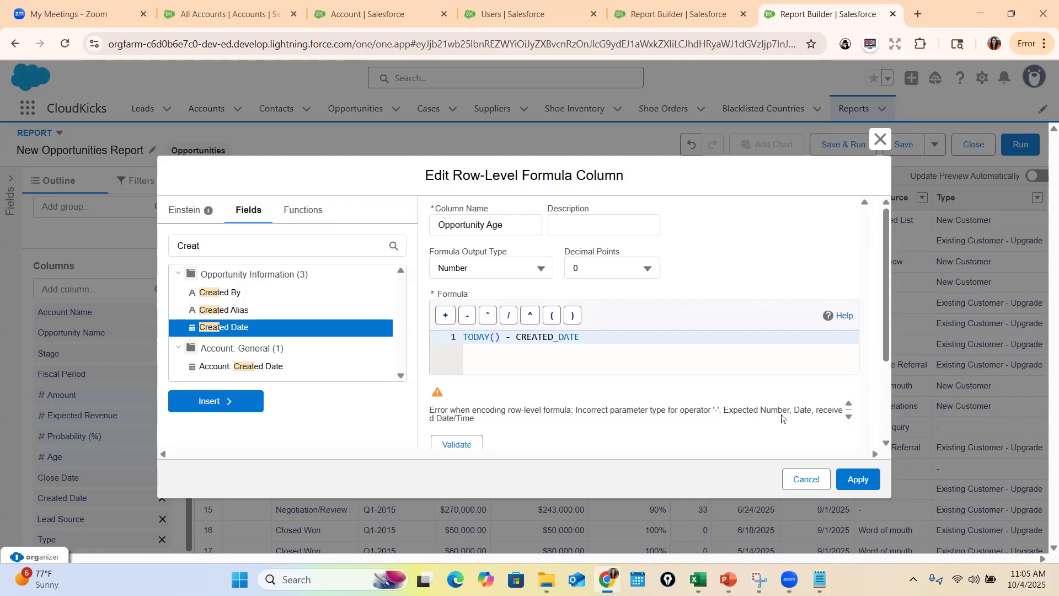
{"action": "left_click_drag", "start_coordinate": [793, 411], "coordinate": [863, 437]}
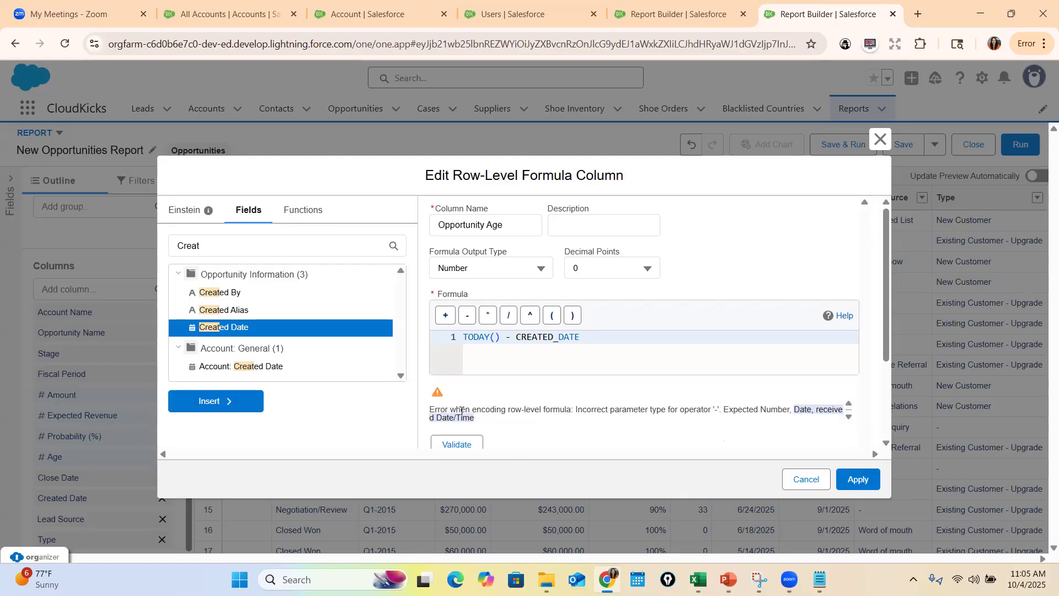
Search the functions for "Date" and insert the DATEVALUE function directly before CREATED_DATE in the formula
{"action": "left_click_drag", "start_coordinate": [514, 342], "coordinate": [587, 341]}
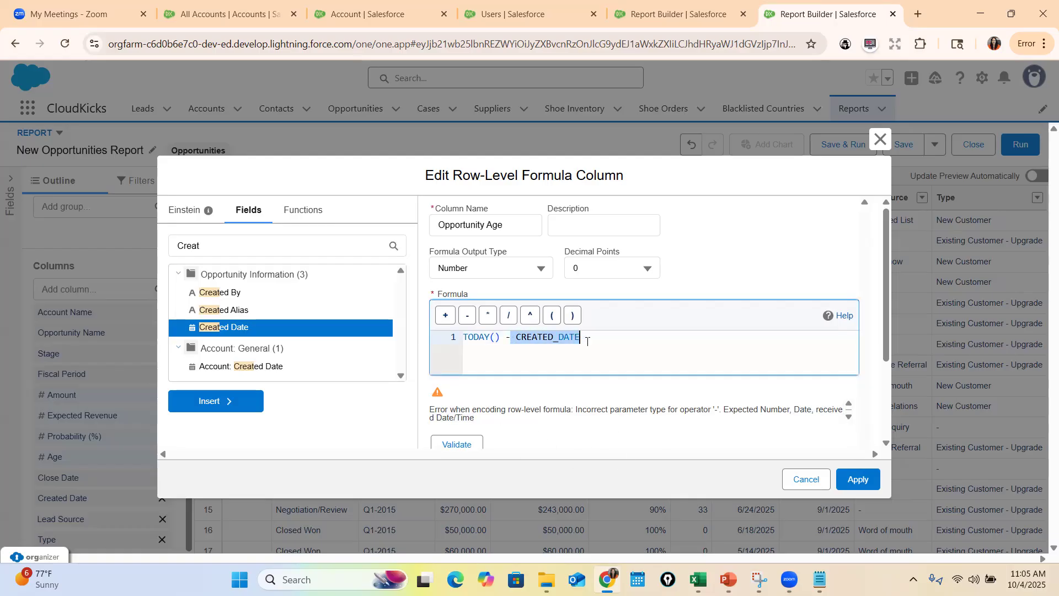
{"action": "left_click", "coordinate": [514, 337]}
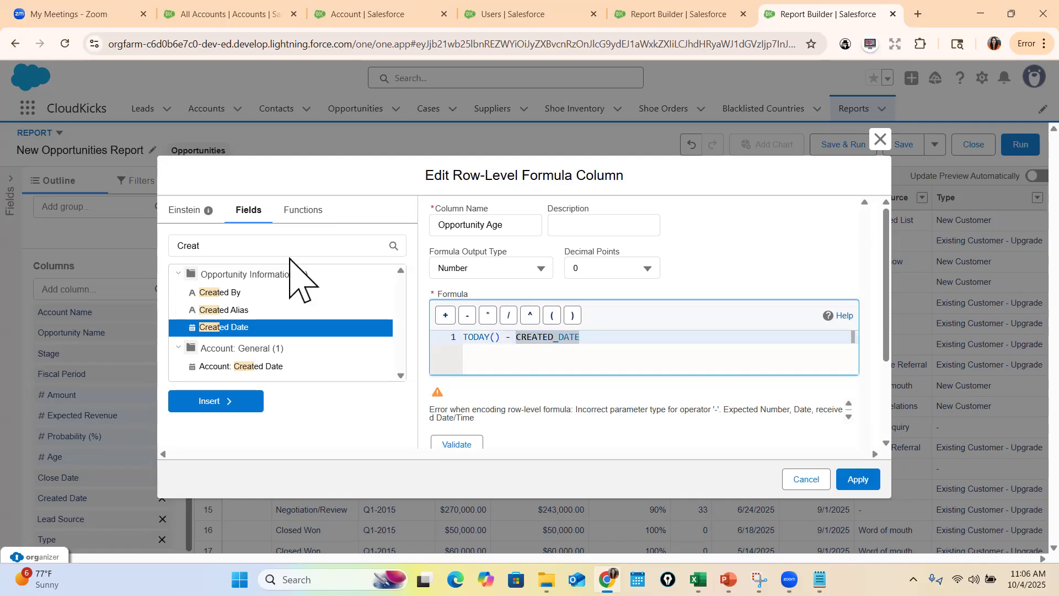
{"action": "left_click", "coordinate": [318, 207]}
{"action": "double_click", "coordinate": [291, 238]}
{"action": "type", "text": "Date"}
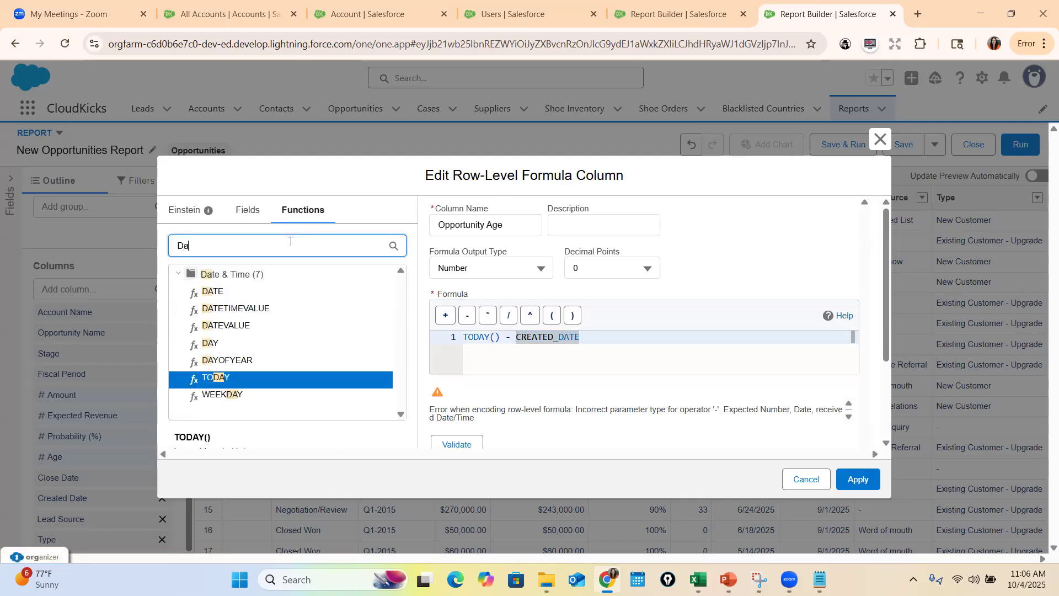
{"action": "left_click", "coordinate": [230, 330]}
{"action": "scroll", "coordinate": [285, 453], "scroll_direction": "down", "scroll_amount": 2}
{"action": "left_click", "coordinate": [224, 356]}
{"action": "scroll", "coordinate": [568, 279], "scroll_direction": "up", "scroll_amount": 1}
Move CREATED_DATE into the DATEVALUE parentheses in place of the expression placeholder, and validate TODAY() - DATEVALUE(CREATED_DATE)
{"action": "double_click", "coordinate": [661, 284]}
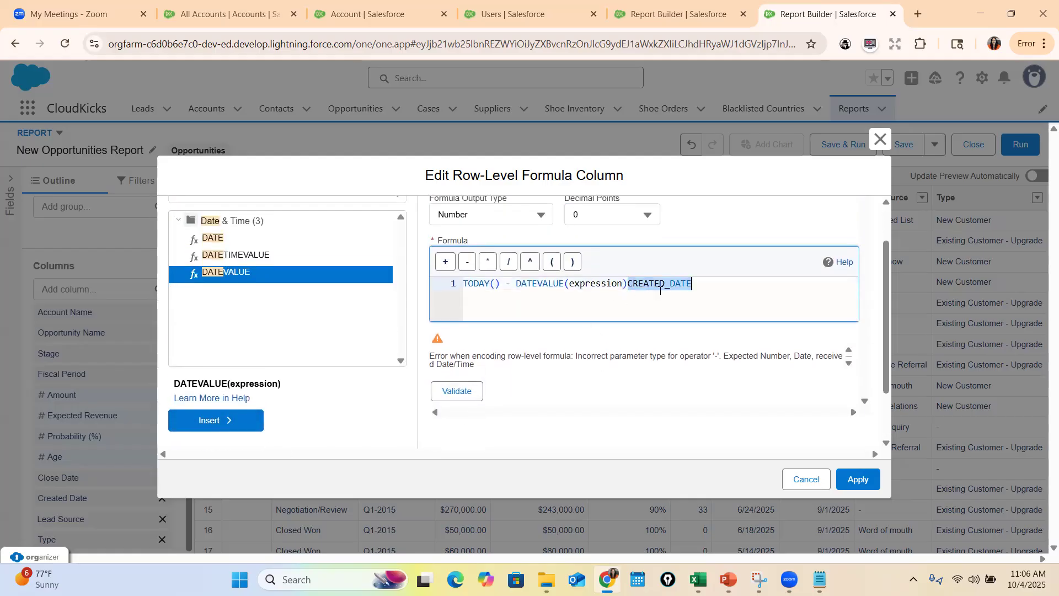
{"action": "key", "text": "ctrl+x"}
{"action": "double_click", "coordinate": [596, 283]}
{"action": "key", "text": "ctrl+v"}
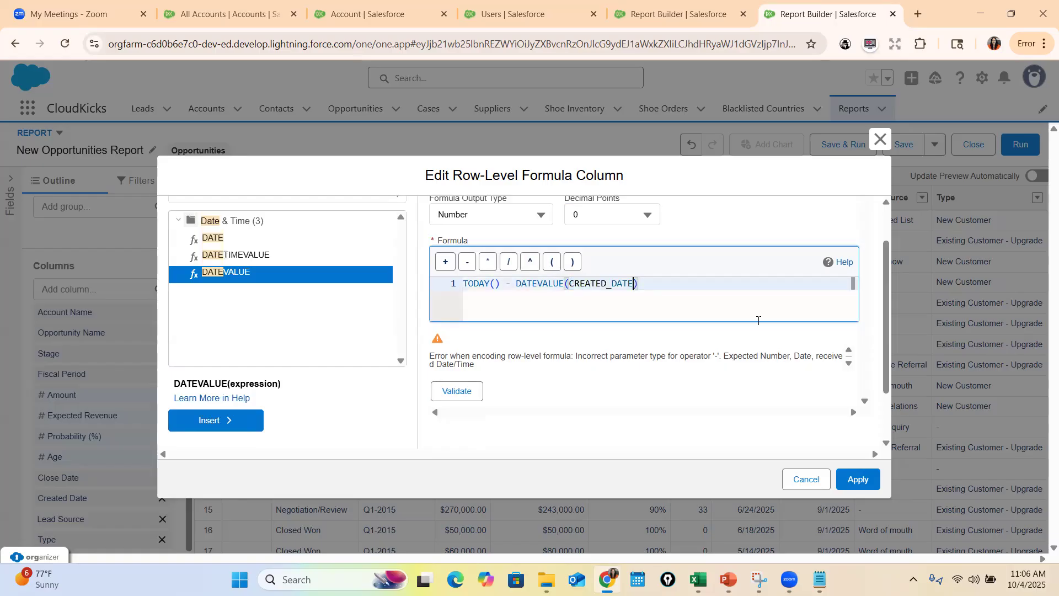
{"action": "left_click", "coordinate": [467, 395]}
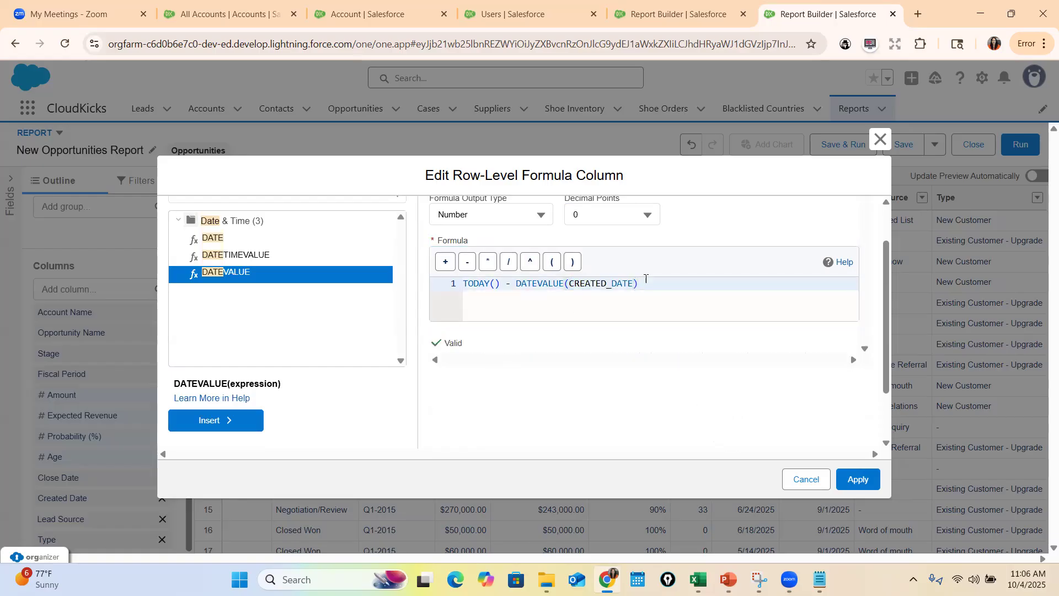
Review the Opportunity Age formula, apply the column to the report, and run the report
{"action": "left_click_drag", "start_coordinate": [500, 285], "coordinate": [441, 292]}
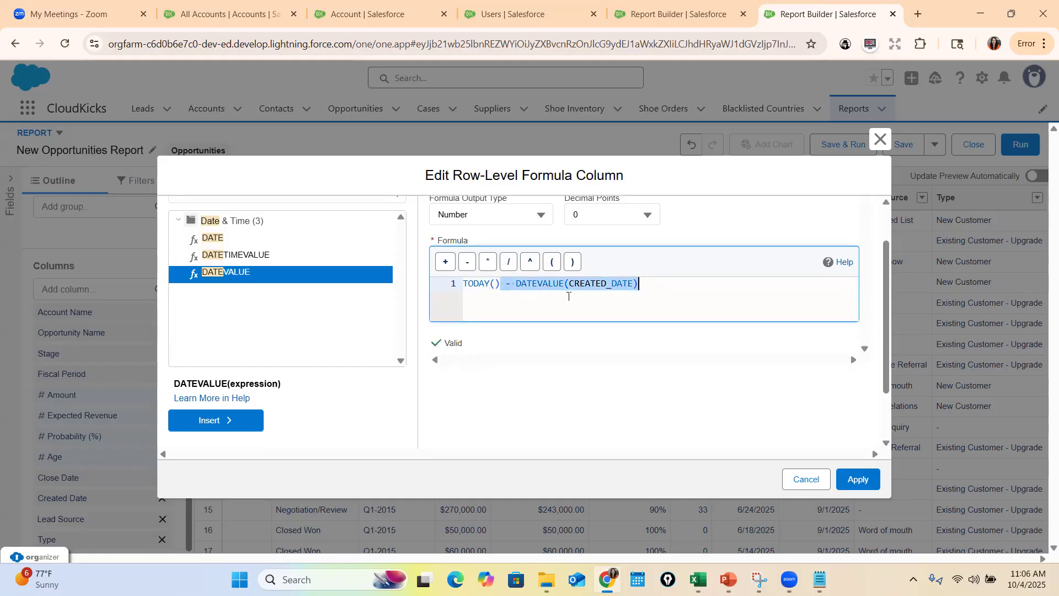
{"action": "left_click", "coordinate": [654, 283]}
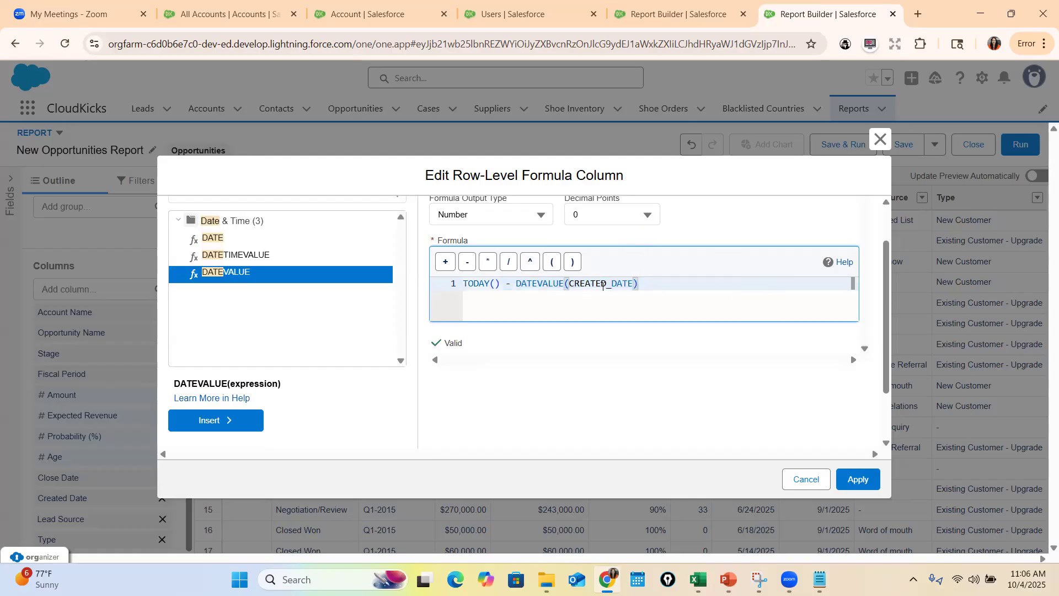
{"action": "scroll", "coordinate": [538, 403], "scroll_direction": "up", "scroll_amount": 1}
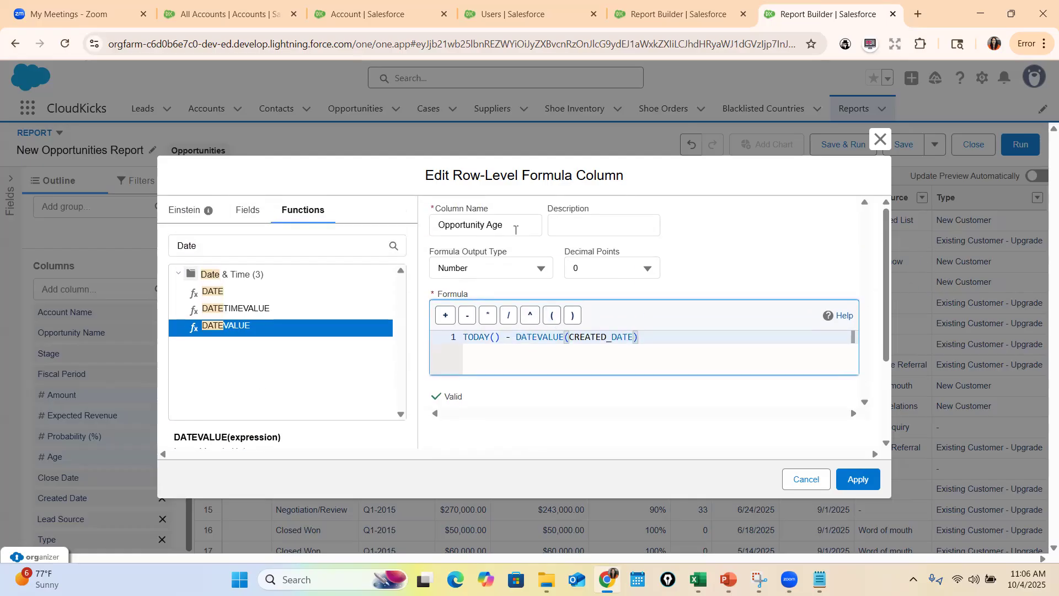
{"action": "left_click", "coordinate": [859, 481]}
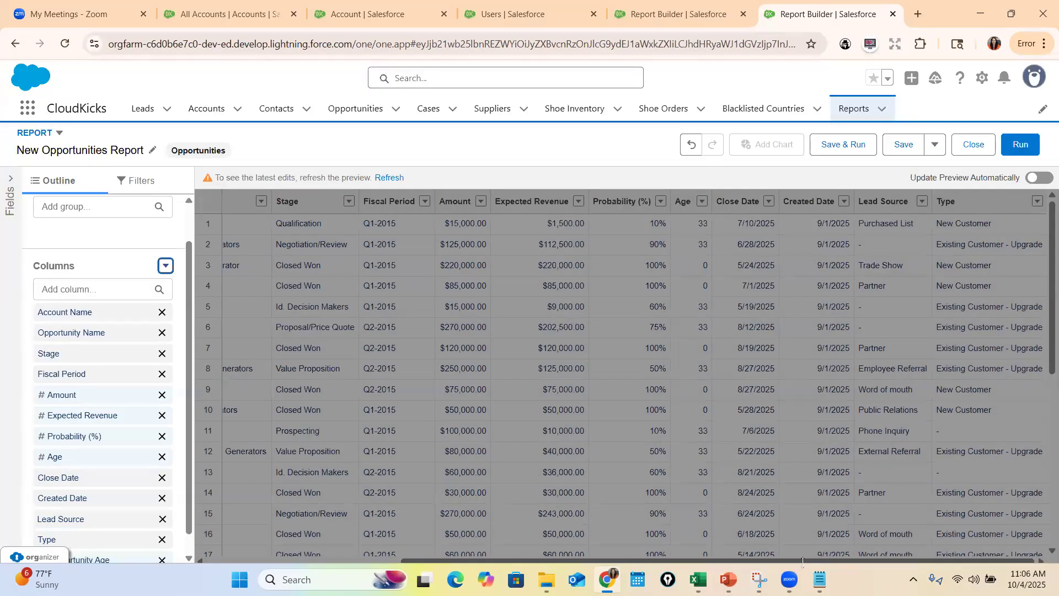
{"action": "left_click", "coordinate": [1020, 145]}
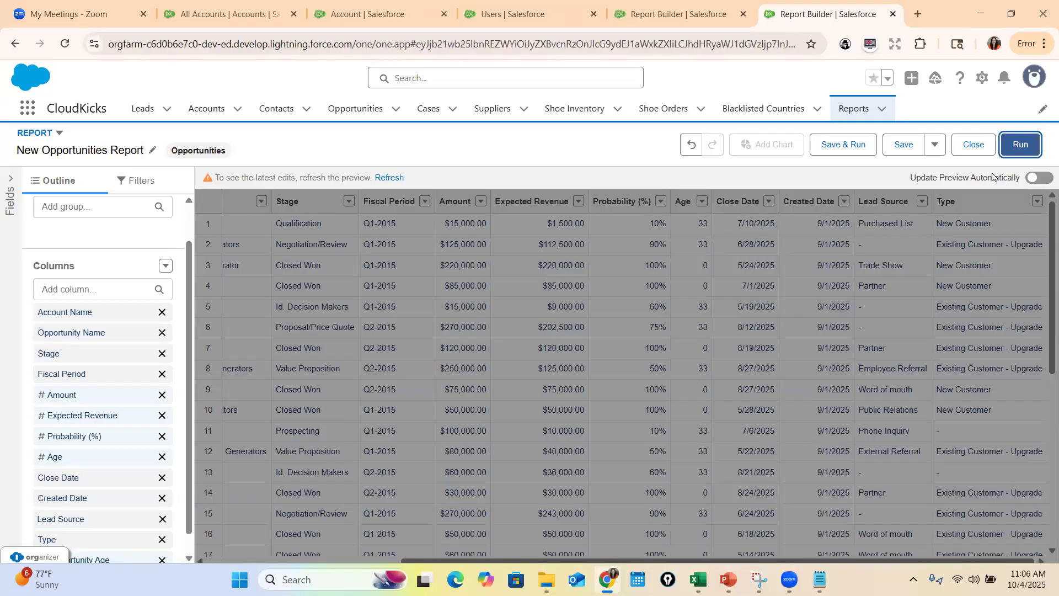
{"action": "scroll", "coordinate": [538, 375], "scroll_direction": "right", "scroll_amount": 4}
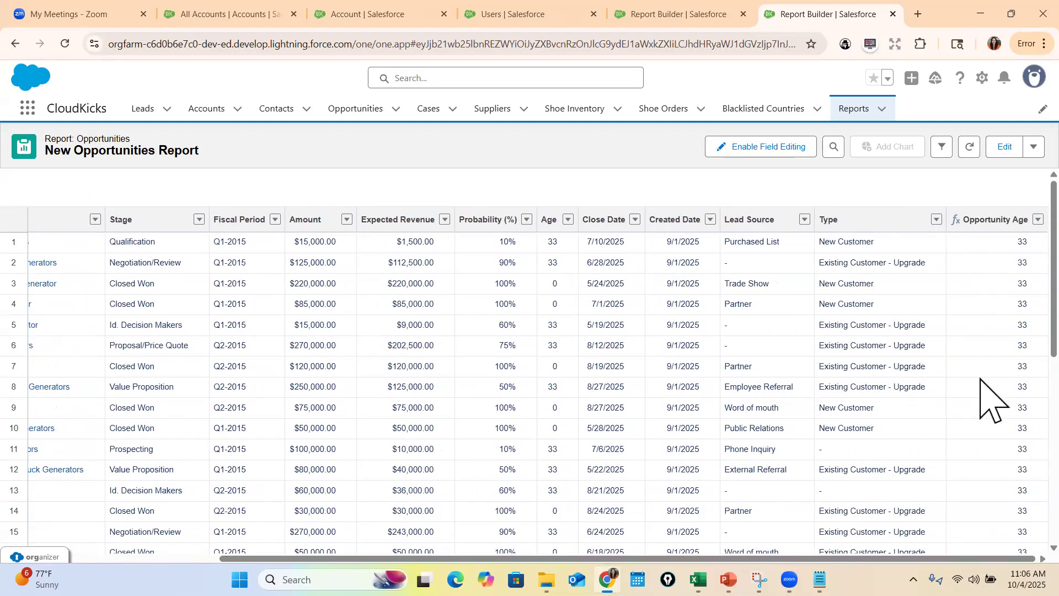
Examine the Opportunity Age values across the report rows and the row-level formula slide in PowerPoint
{"action": "scroll", "coordinate": [981, 379], "scroll_direction": "down", "scroll_amount": 5}
{"action": "scroll", "coordinate": [981, 378], "scroll_direction": "down", "scroll_amount": 2}
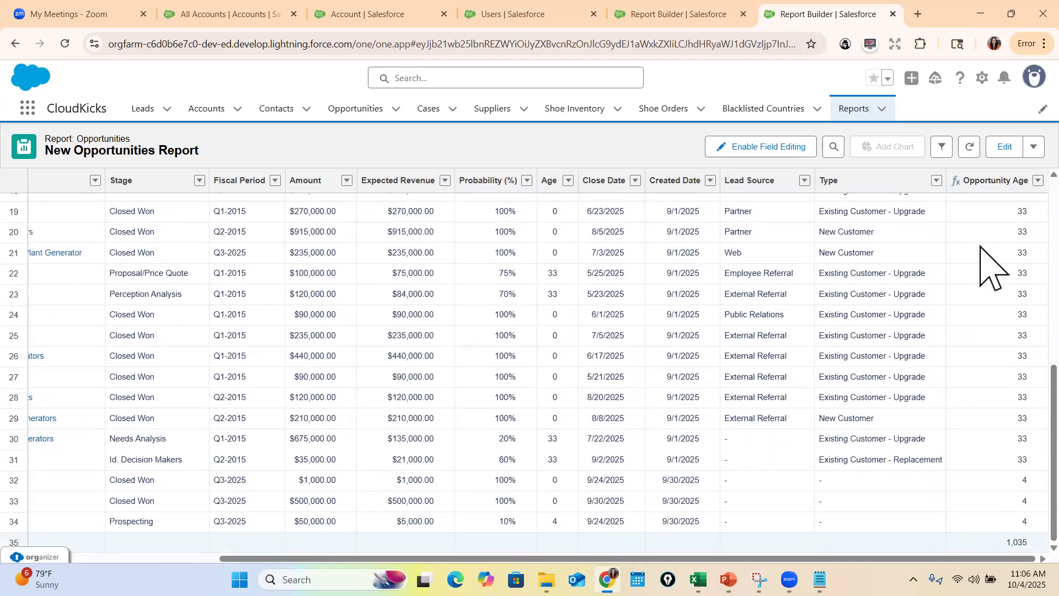
{"action": "scroll", "coordinate": [981, 409], "scroll_direction": "up", "scroll_amount": 7}
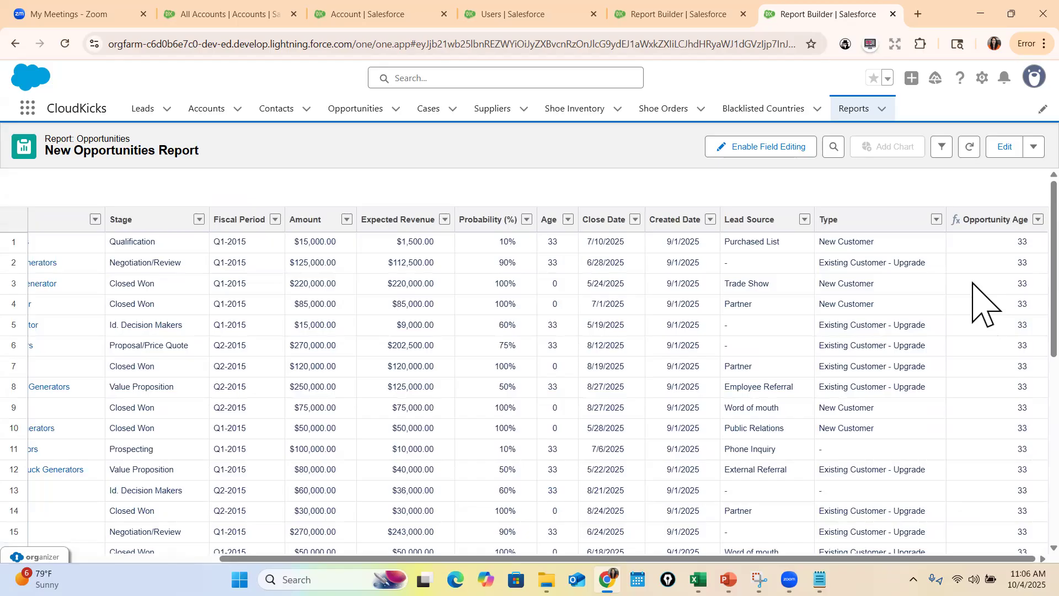
{"action": "scroll", "coordinate": [997, 386], "scroll_direction": "down", "scroll_amount": 5}
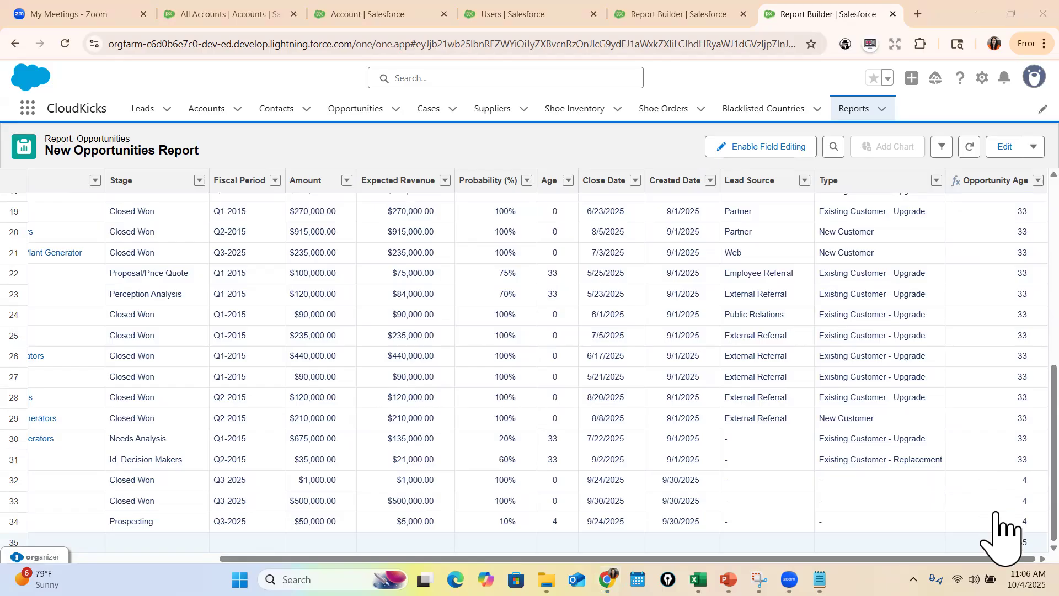
{"action": "left_click", "coordinate": [728, 580]}
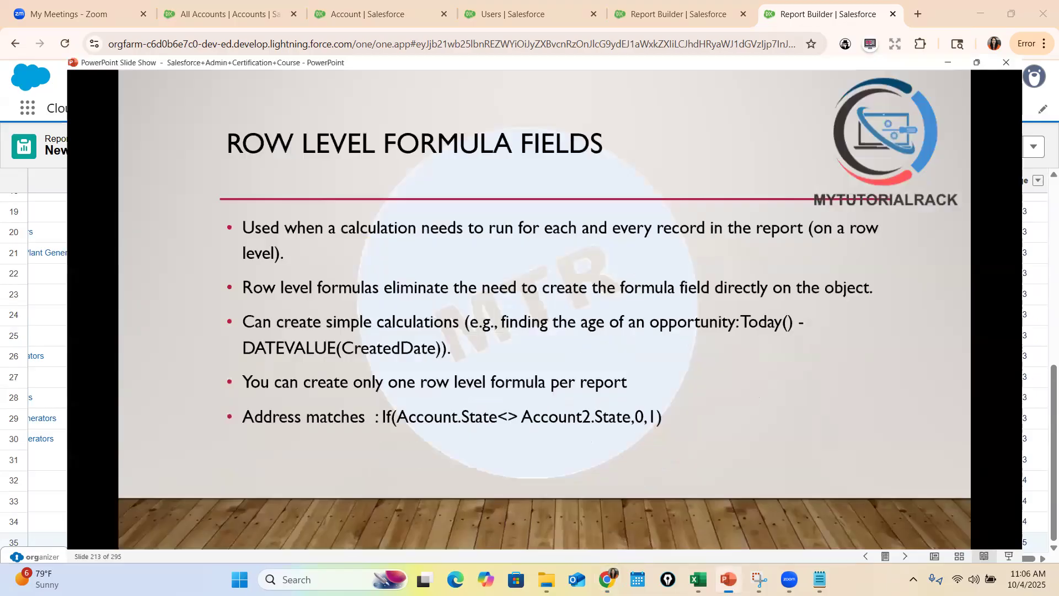
{"action": "left_click", "coordinate": [607, 579]}
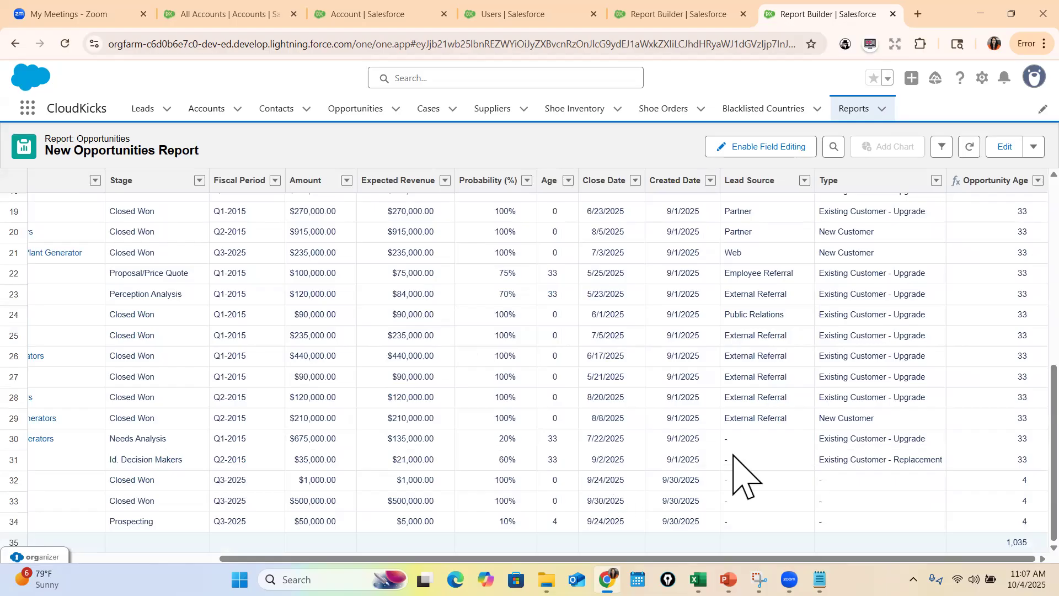
{"action": "mouse_move", "coordinate": [728, 580]}
{"action": "left_click", "coordinate": [729, 511]}
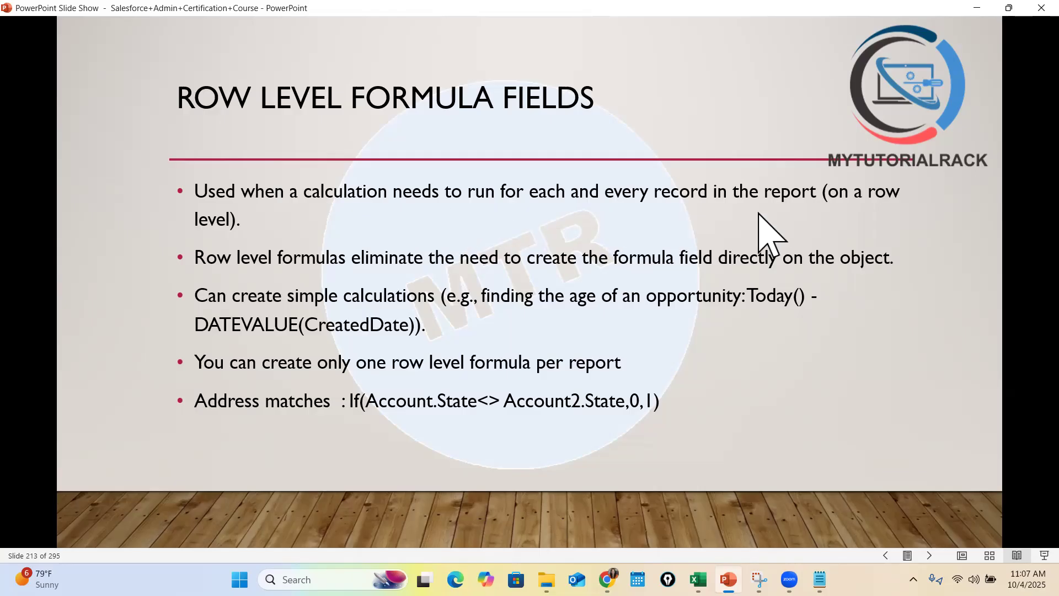
{"action": "left_click", "coordinate": [607, 579]}
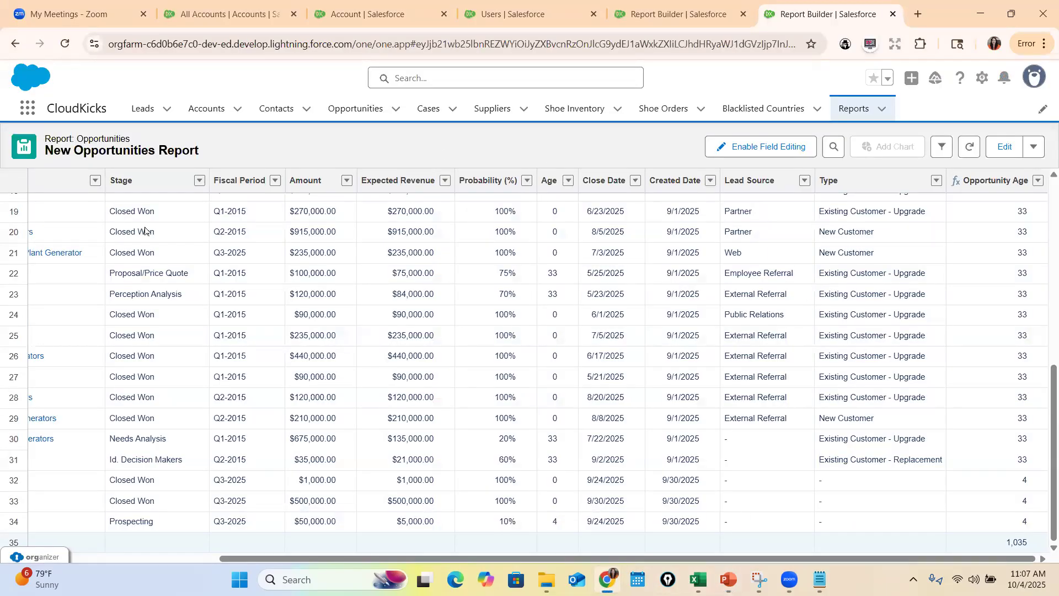
{"action": "scroll", "coordinate": [657, 305], "scroll_direction": "up", "scroll_amount": 4}
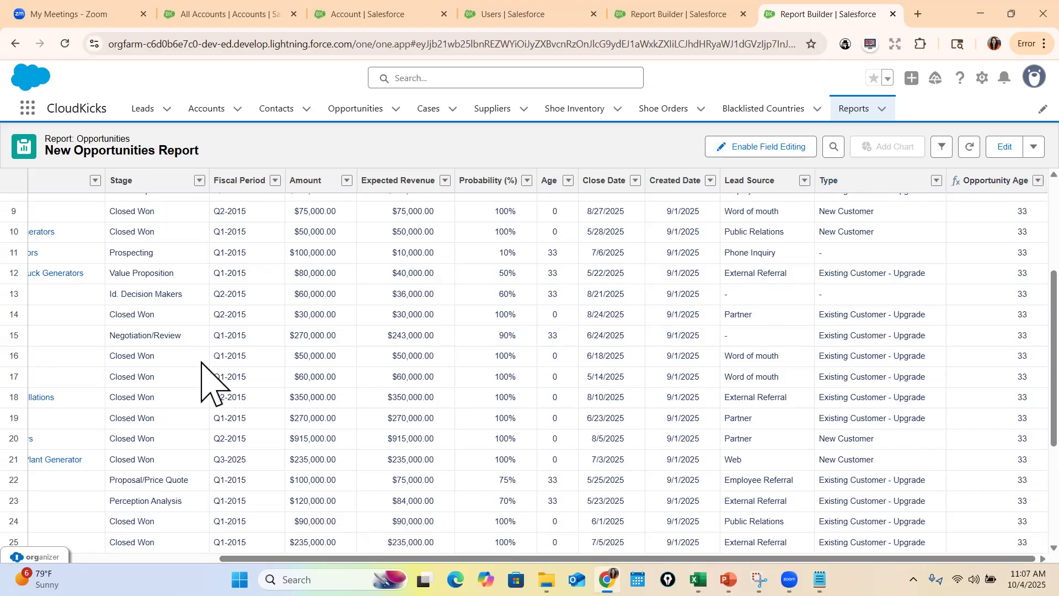
Reopen the report for editing, check the available column options, and remove the Opportunity Age column
{"action": "left_click", "coordinate": [1005, 147]}
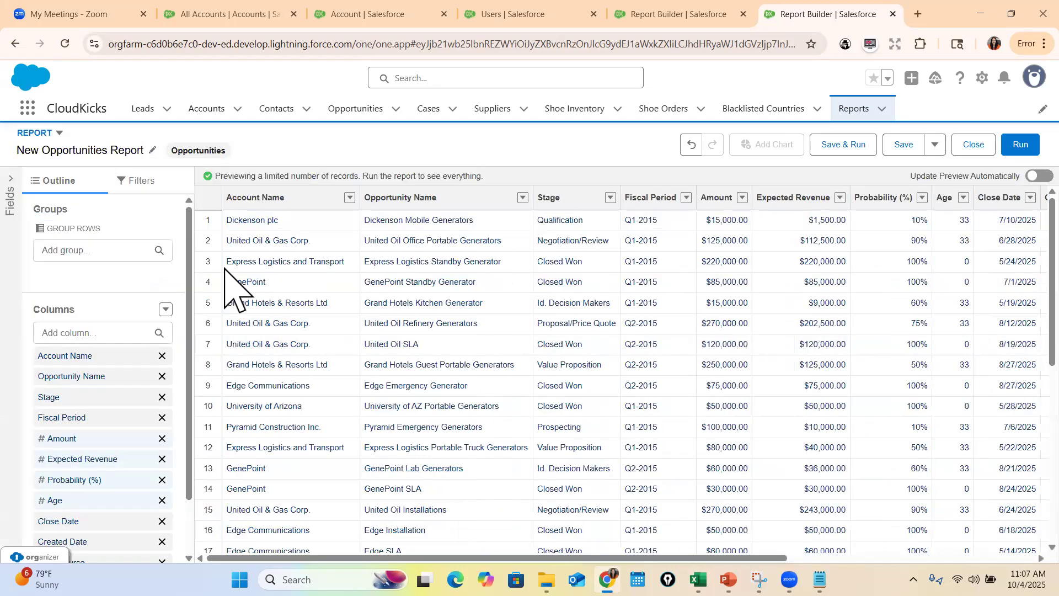
{"action": "left_click", "coordinate": [165, 309]}
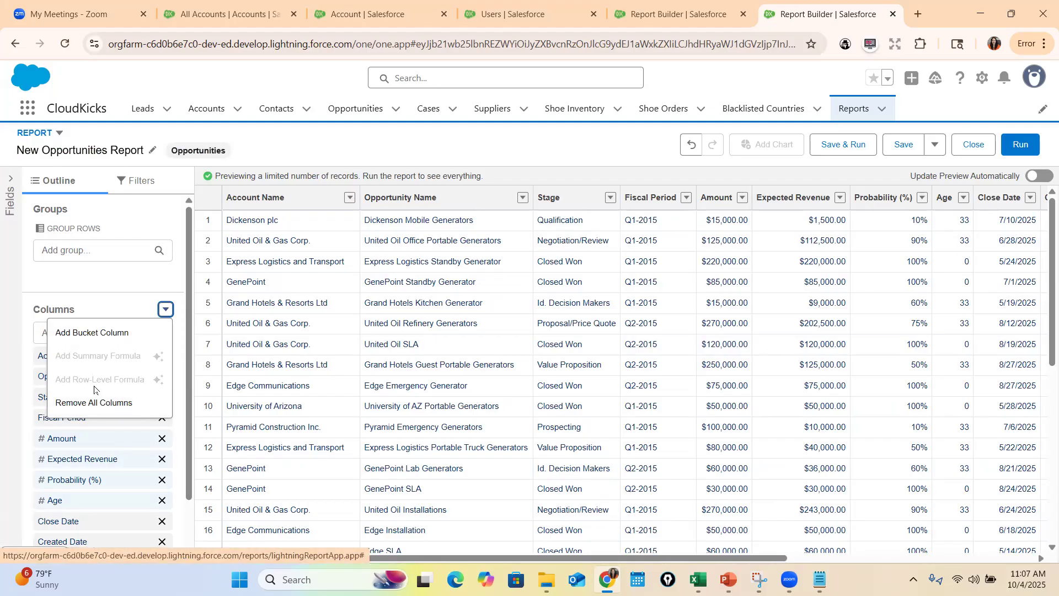
{"action": "left_click", "coordinate": [133, 281]}
{"action": "scroll", "coordinate": [166, 465], "scroll_direction": "down", "scroll_amount": 2}
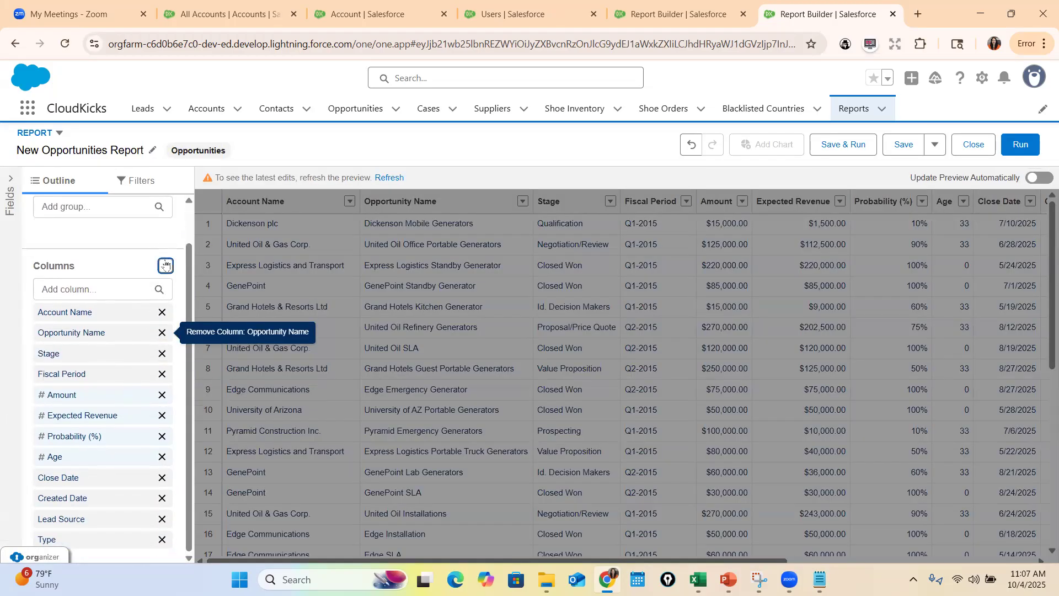
Add a row-level formula column named Days Passed Since Close with Number output and 0 decimal points
{"action": "left_click", "coordinate": [165, 266]}
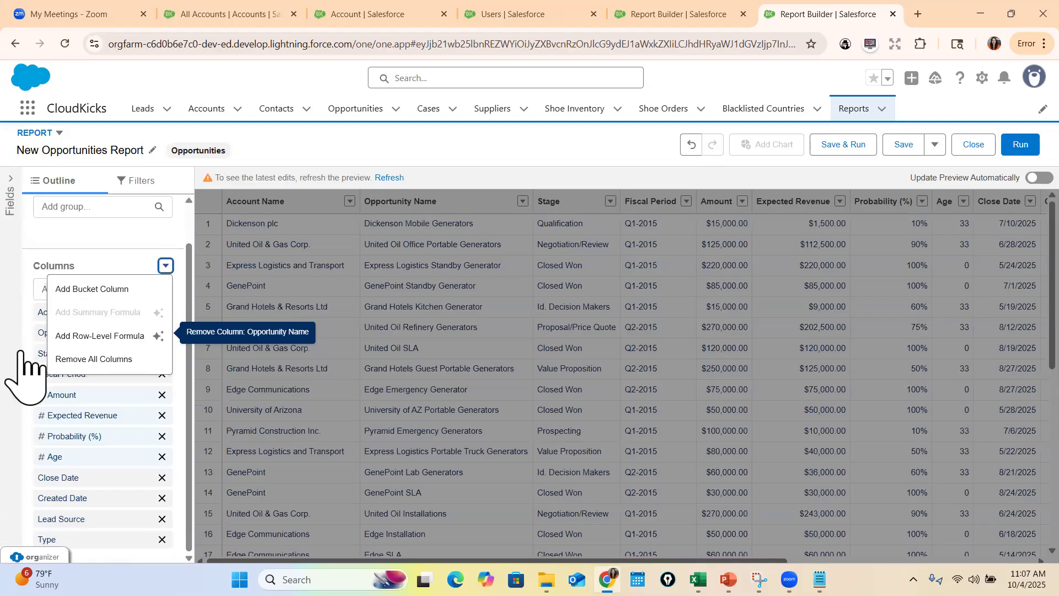
{"action": "left_click", "coordinate": [99, 336]}
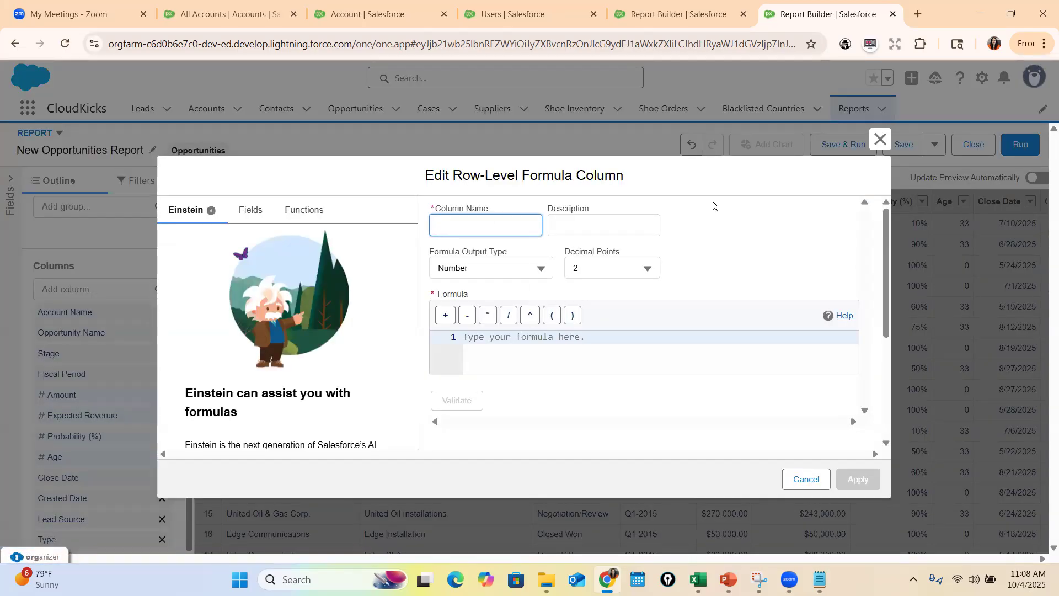
{"action": "type", "text": "Clod"}
{"action": "key", "text": "BackSpace"}
{"action": "key", "text": "BackSpace"}
{"action": "key", "text": "BackSpace"}
{"action": "key", "text": "BackSpace"}
{"action": "type", "text": "Cl"}
{"action": "key", "text": "BackSpace"}
{"action": "key", "text": "BackSpace"}
{"action": "type", "text": "Sose"}
{"action": "key", "text": "Tab"}
{"action": "left_click", "coordinate": [530, 268]}
{"action": "left_click", "coordinate": [530, 291]}
{"action": "left_click", "coordinate": [640, 273]}
{"action": "left_click", "coordinate": [590, 217]}
Enter the formula TODAY() - DATEVALUE(CLOSE_DATE) for the new column and validate it
{"action": "left_click", "coordinate": [525, 334]}
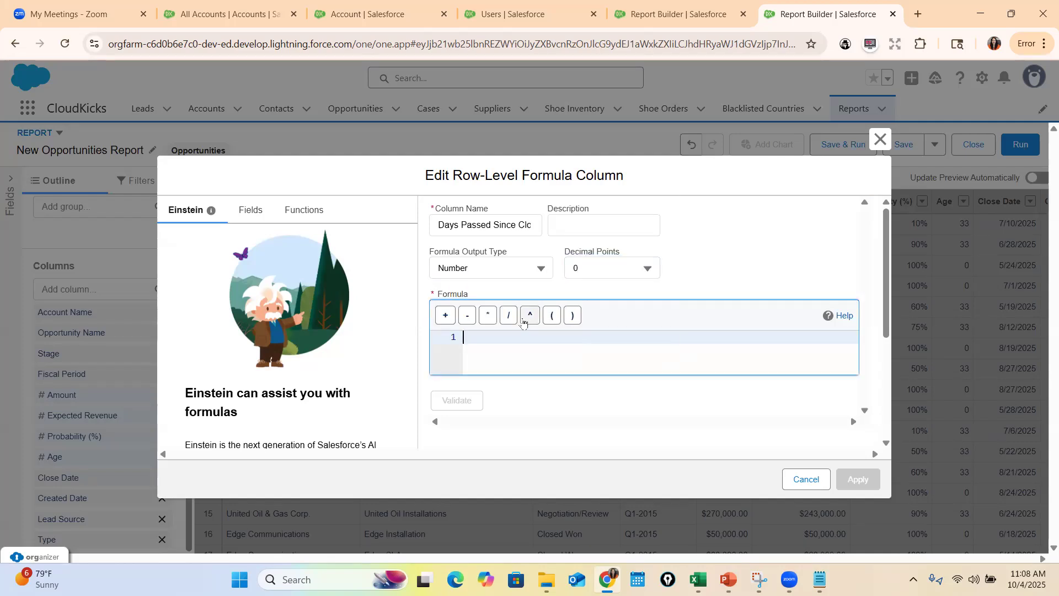
{"action": "type", "text": "Today"}
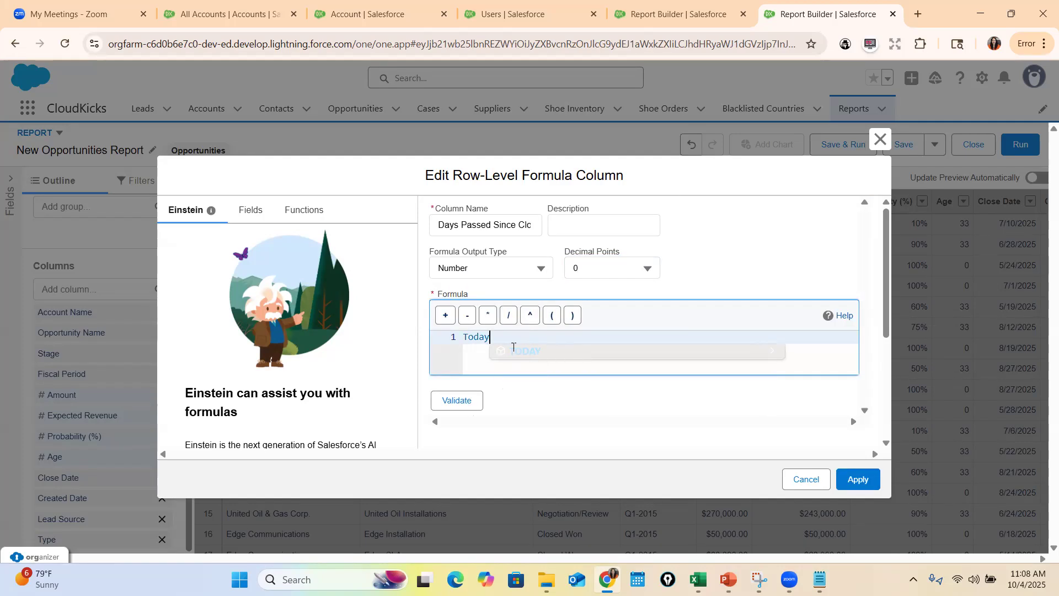
{"action": "left_click", "coordinate": [513, 347]}
{"action": "type", "text": "- "}
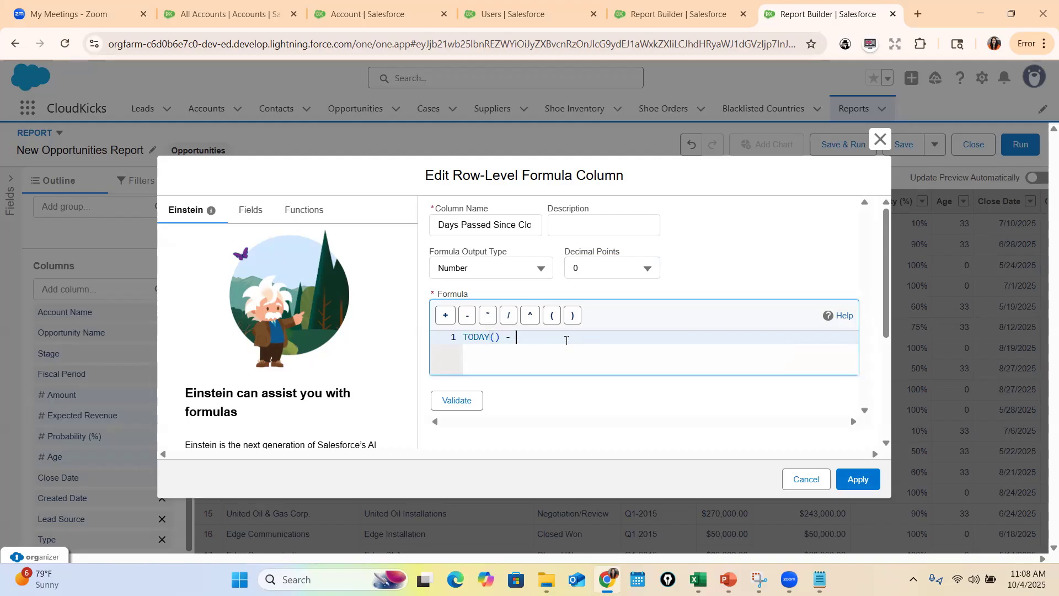
{"action": "type", "text": "Data"}
{"action": "key", "text": "Return"}
{"action": "type", "text": "Clo"}
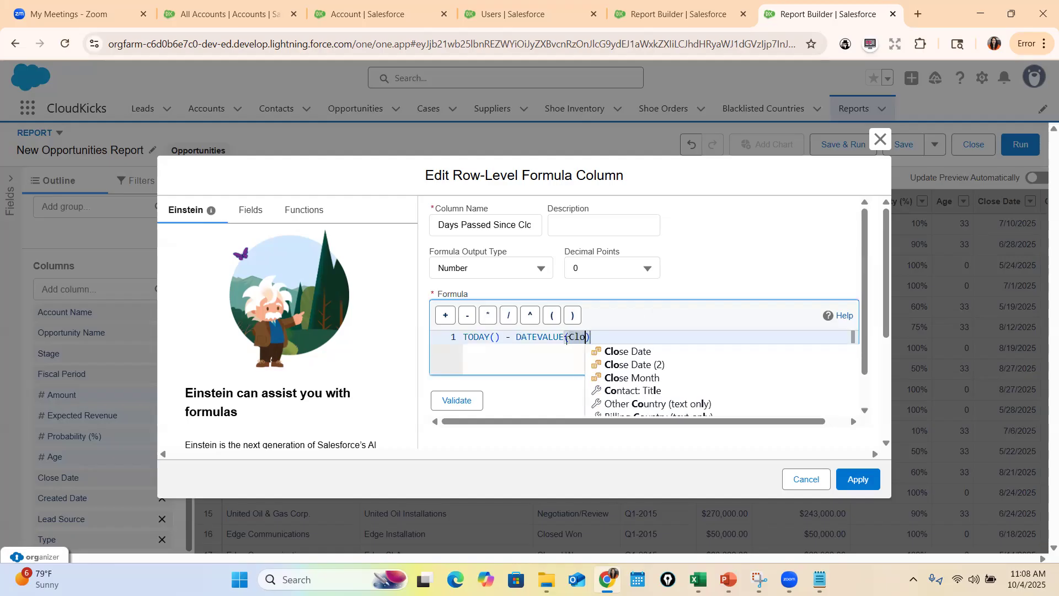
{"action": "left_click", "coordinate": [662, 350]}
{"action": "left_click", "coordinate": [463, 401]}
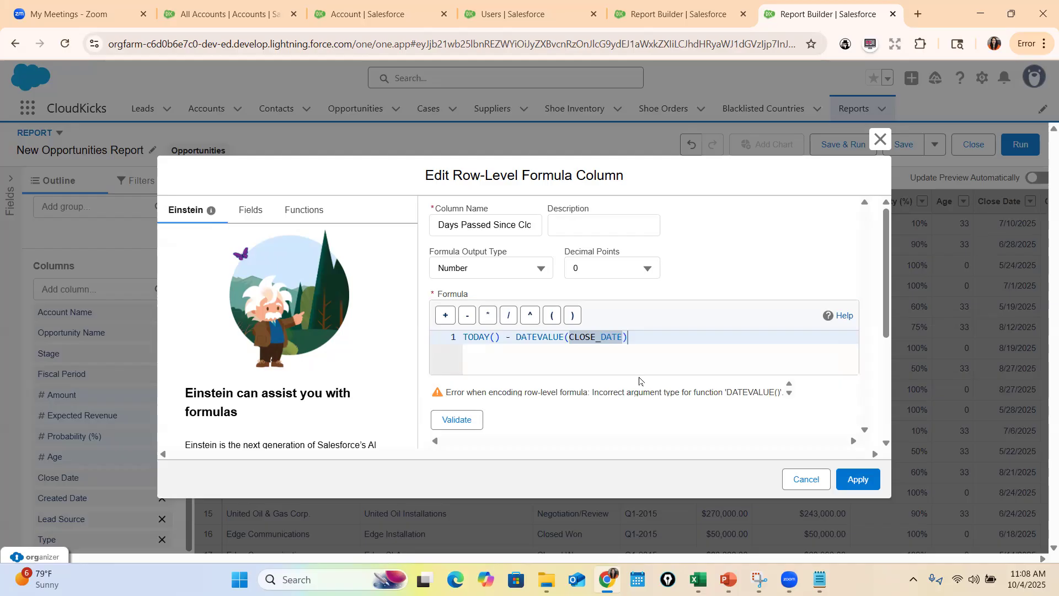
Correct the row-level formula to TODAY() - CLOSE_DATE by removing the DATEVALUE function and its parentheses, validate it, and apply the column
{"action": "left_click", "coordinate": [560, 336]}
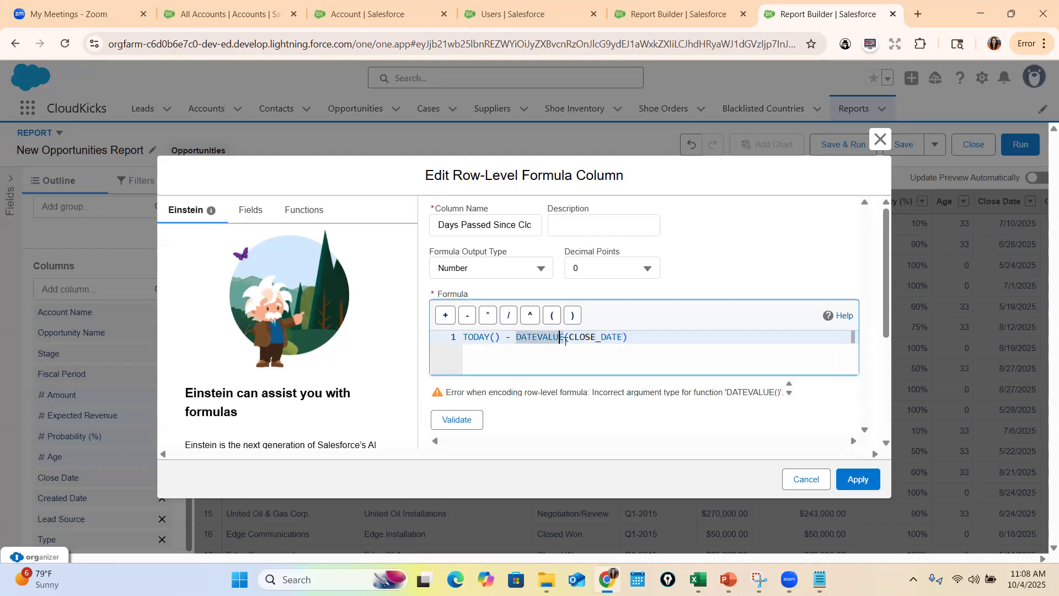
{"action": "double_click", "coordinate": [539, 337]}
{"action": "key", "text": "BackSpace"}
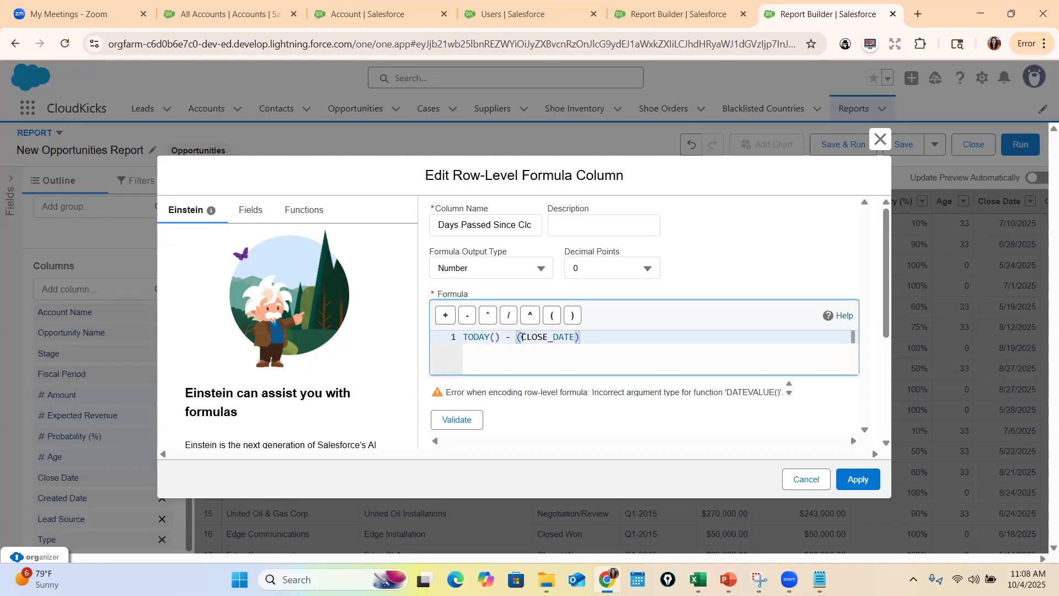
{"action": "key", "text": "Delete"}
{"action": "left_click", "coordinate": [617, 332]}
{"action": "left_click", "coordinate": [457, 420]}
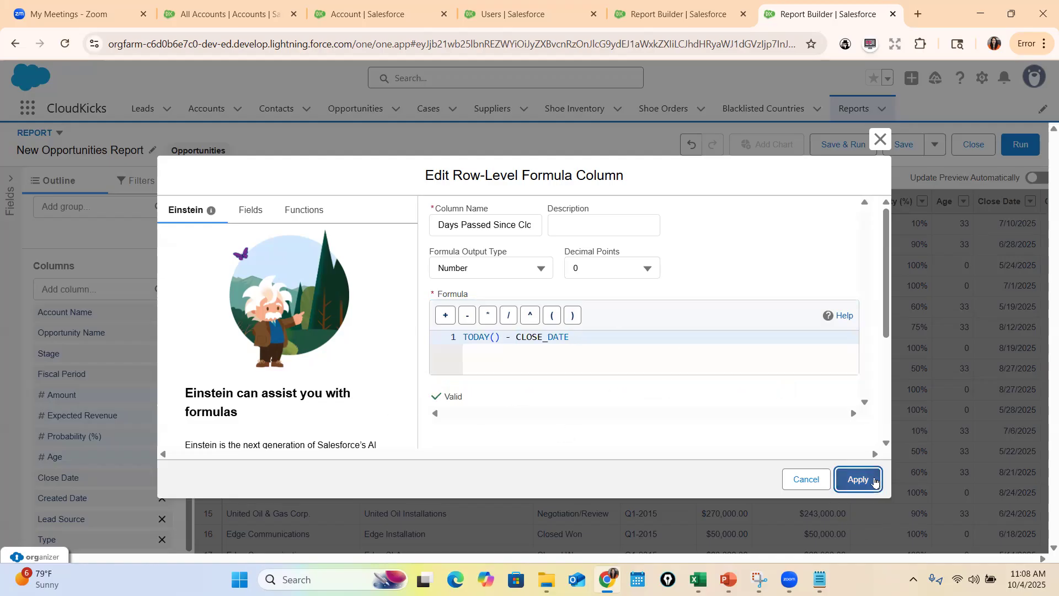
{"action": "left_click", "coordinate": [874, 483]}
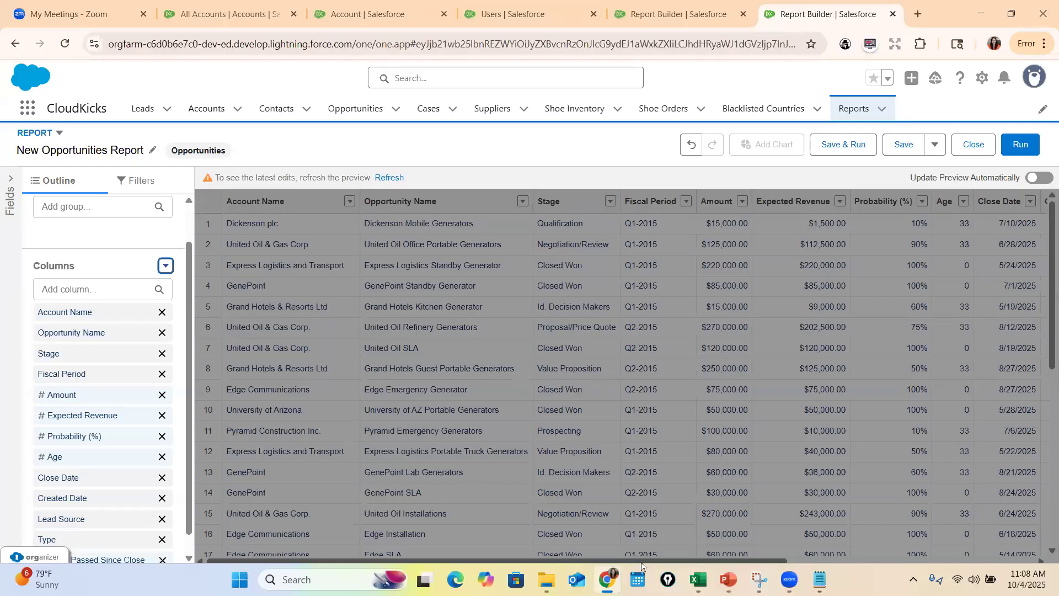
Run the report to examine the Days Passed Since Close values across the rows, and return to the row-level formula slide in PowerPoint
{"action": "key", "text": "ctrl+a"}
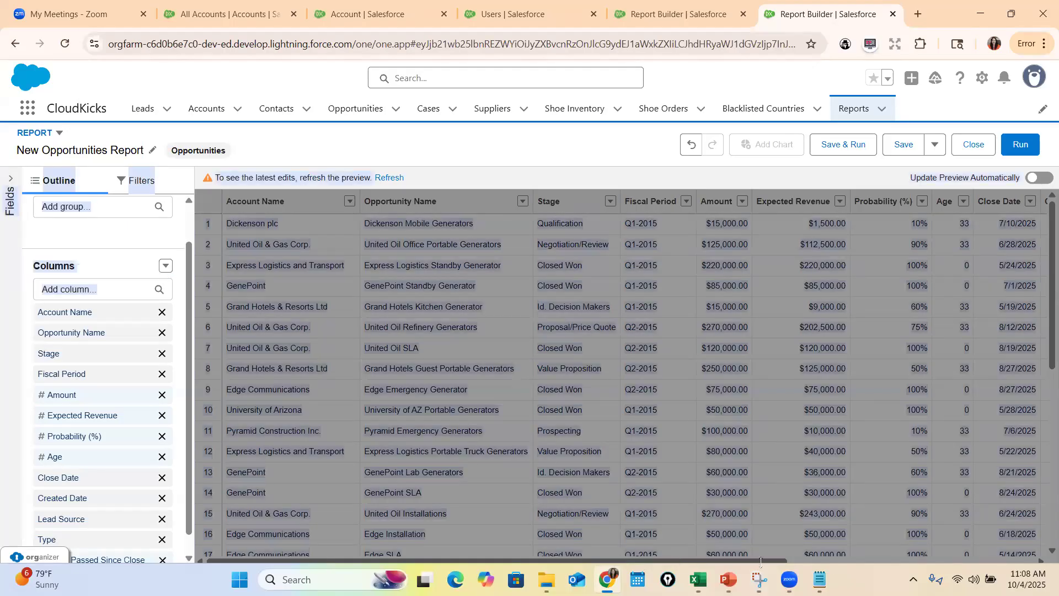
{"action": "left_click", "coordinate": [811, 220]}
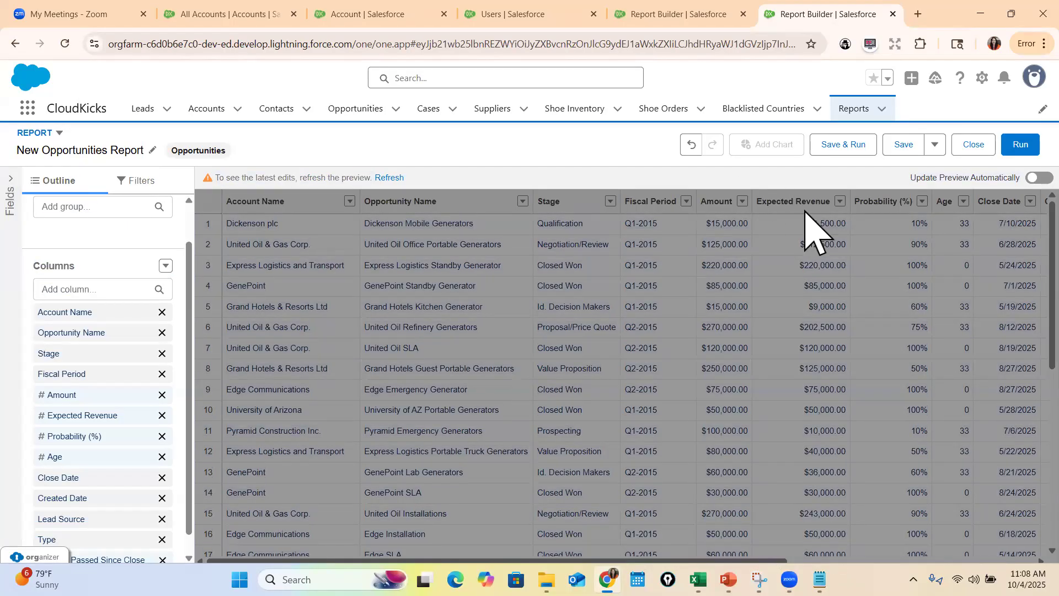
{"action": "left_click", "coordinate": [1021, 146]}
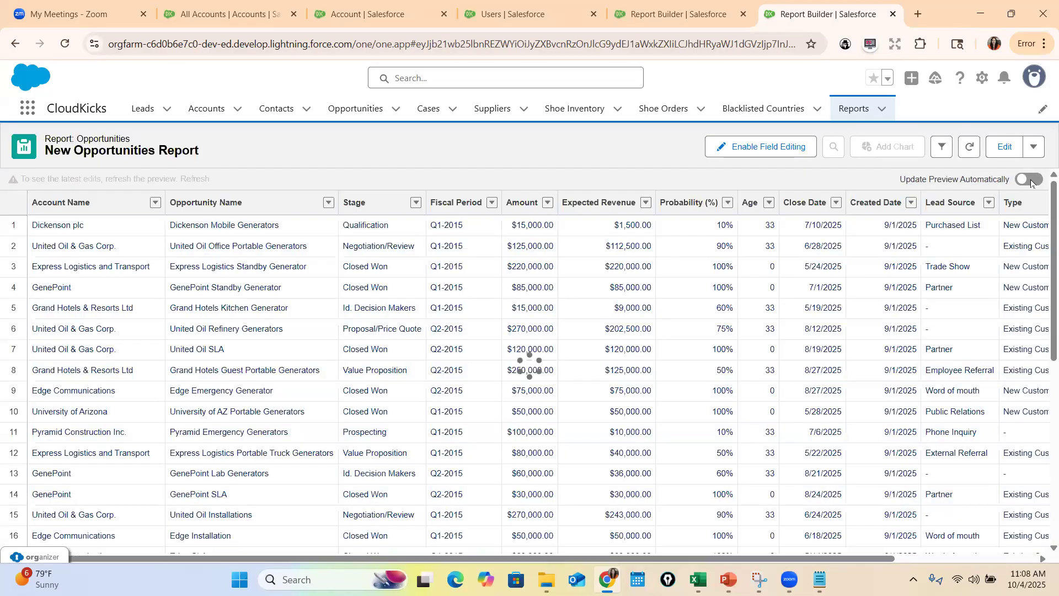
{"action": "left_click_drag", "start_coordinate": [844, 541], "coordinate": [919, 538]}
{"action": "left_click_drag", "start_coordinate": [802, 558], "coordinate": [1040, 559]}
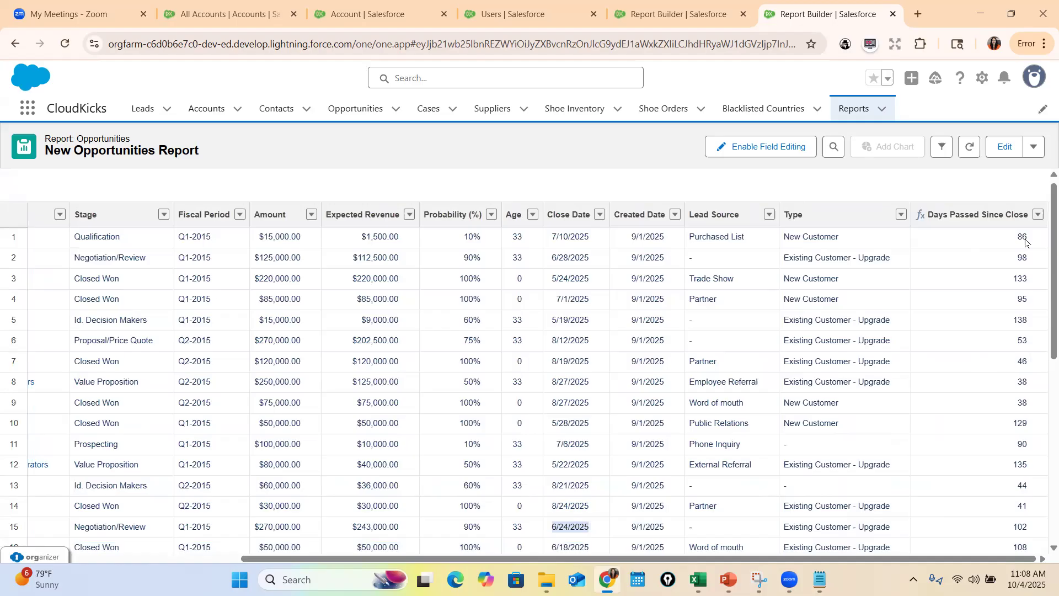
{"action": "scroll", "coordinate": [1026, 265], "scroll_direction": "down", "scroll_amount": 5}
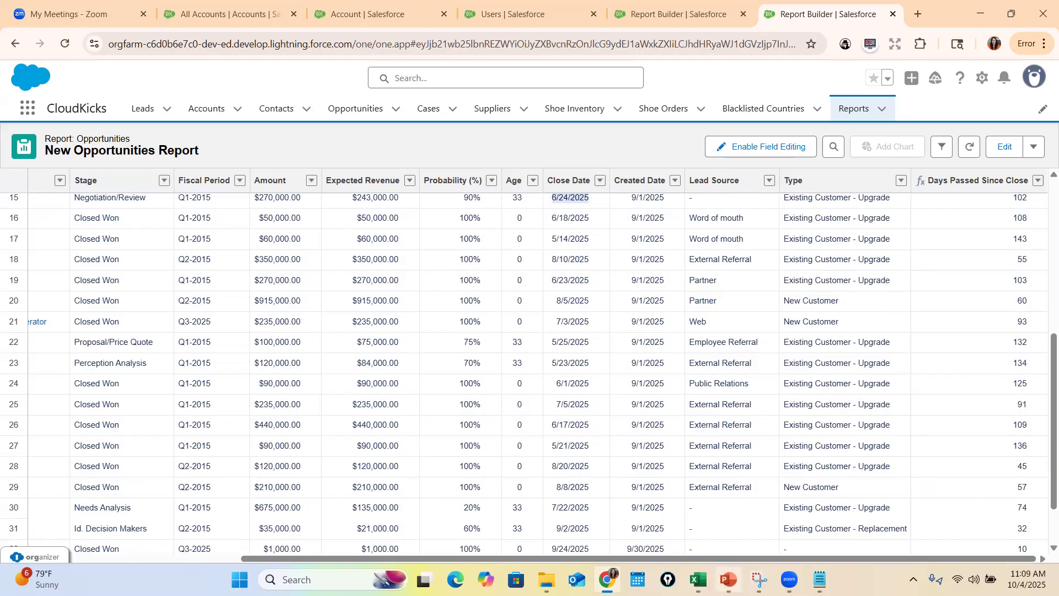
{"action": "left_click", "coordinate": [729, 579]}
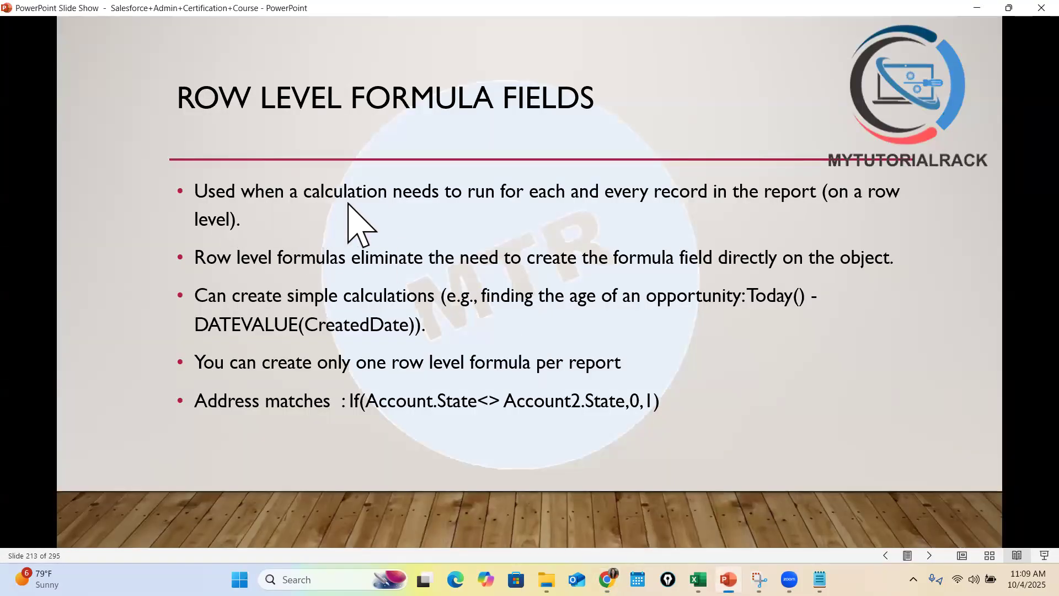
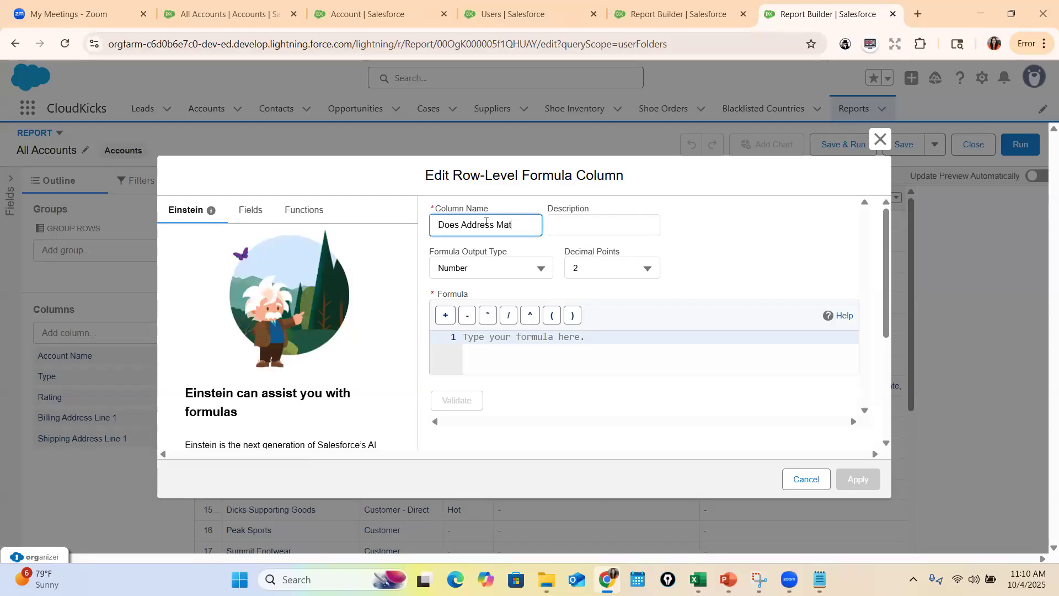
Set the Does Address Match column's decimal points to 0
{"action": "left_click", "coordinate": [542, 271]}
{"action": "left_click", "coordinate": [606, 273]}
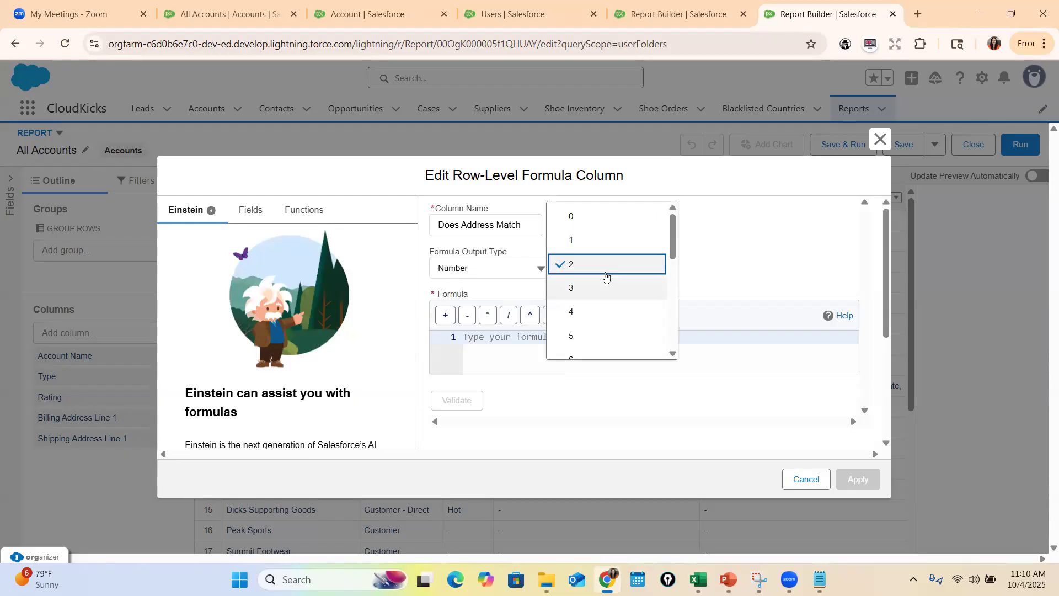
{"action": "left_click", "coordinate": [599, 218]}
Insert the IF function template with its logical test, true and false placeholders into the formula editor
{"action": "left_click", "coordinate": [538, 336]}
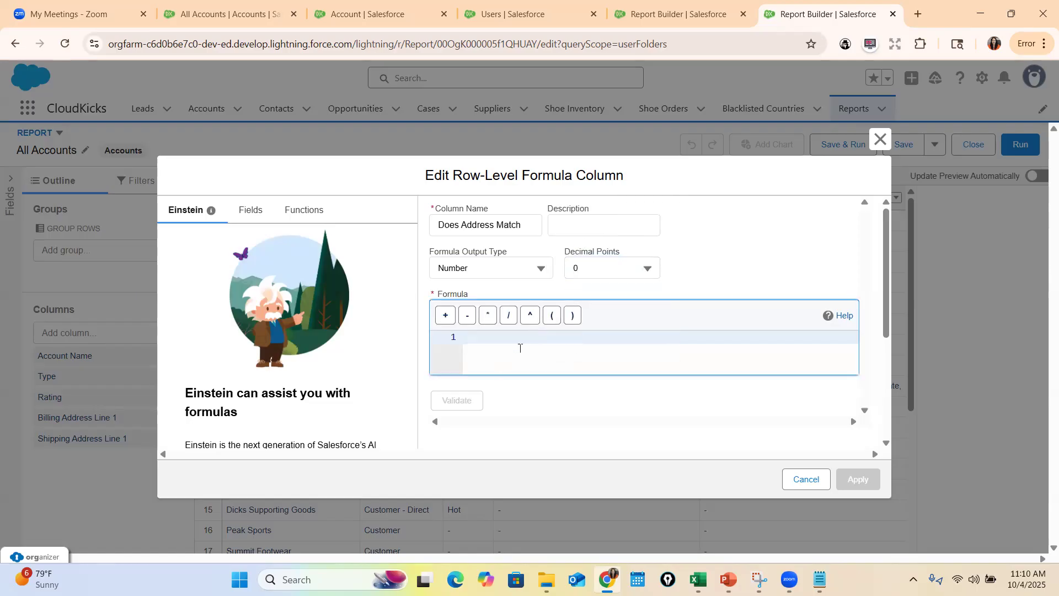
{"action": "type", "text": "If"}
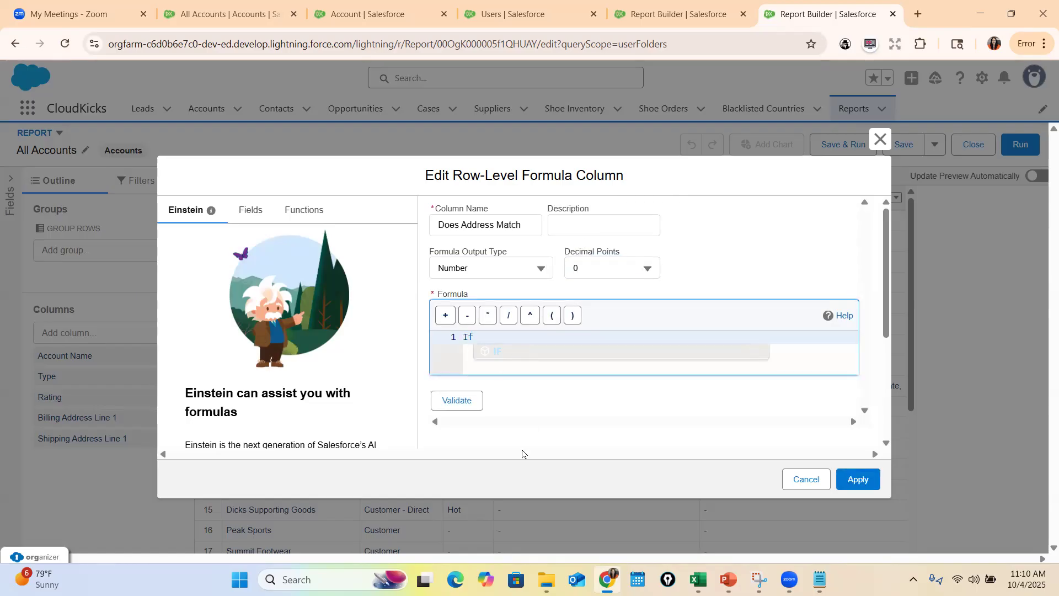
{"action": "left_click", "coordinate": [498, 354]}
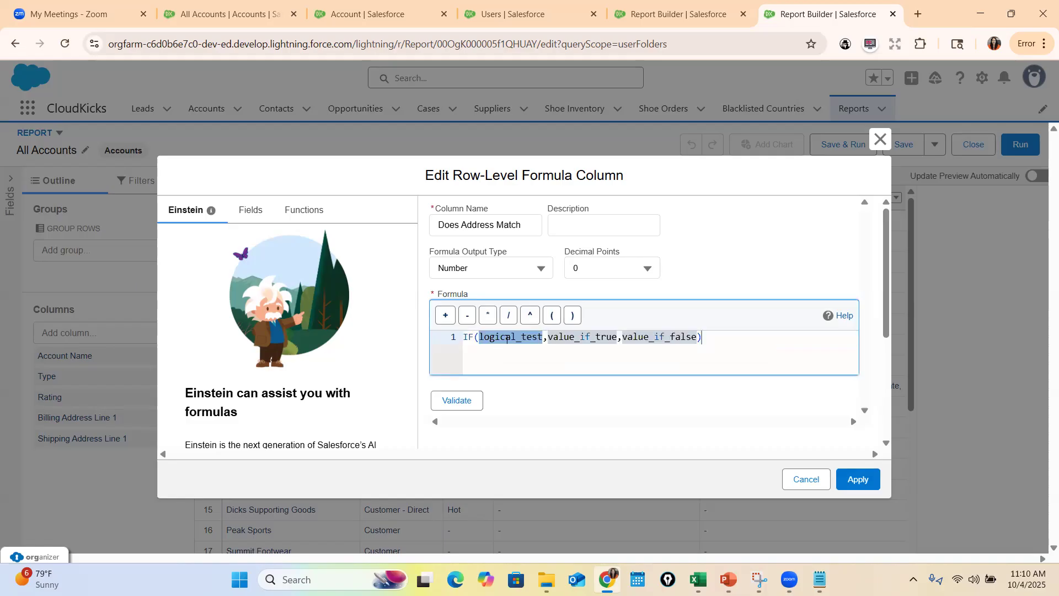
Try Account. followed by the Billing State/Province field as the IF logical test, and remove the inserted field, keeping the Account. prefix
{"action": "type", "text": "Account."}
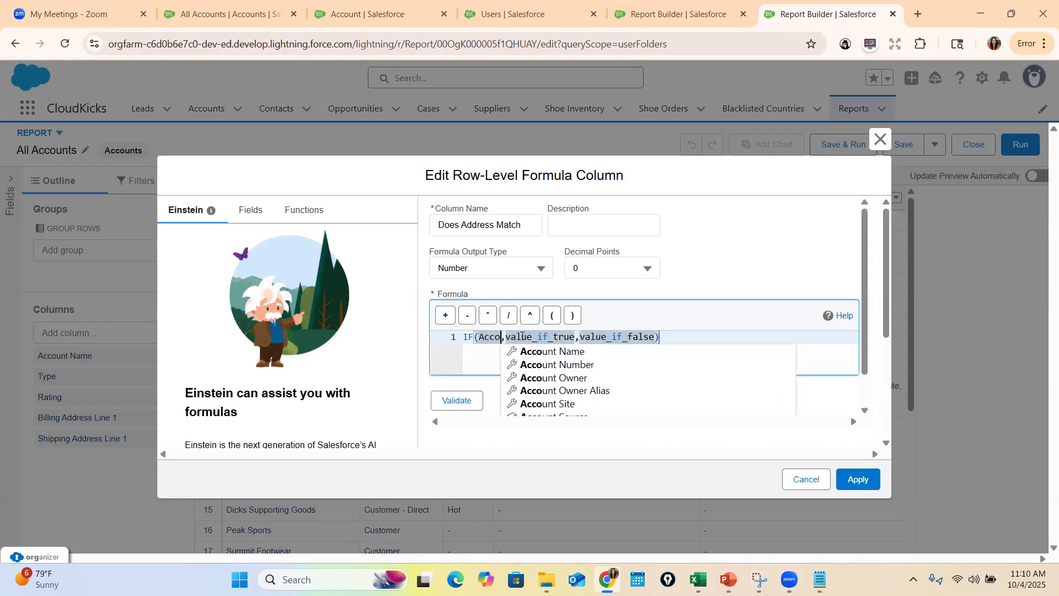
{"action": "type", "text": "B"}
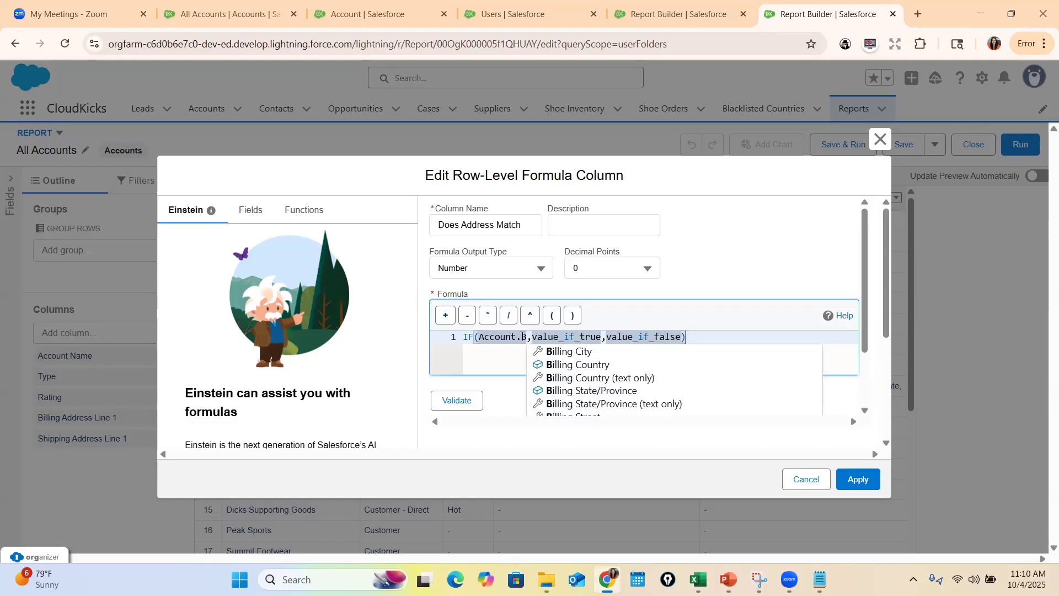
{"action": "key", "text": "Down"}
{"action": "key", "text": "Down"}
{"action": "key", "text": "Down"}
{"action": "key", "text": "Down"}
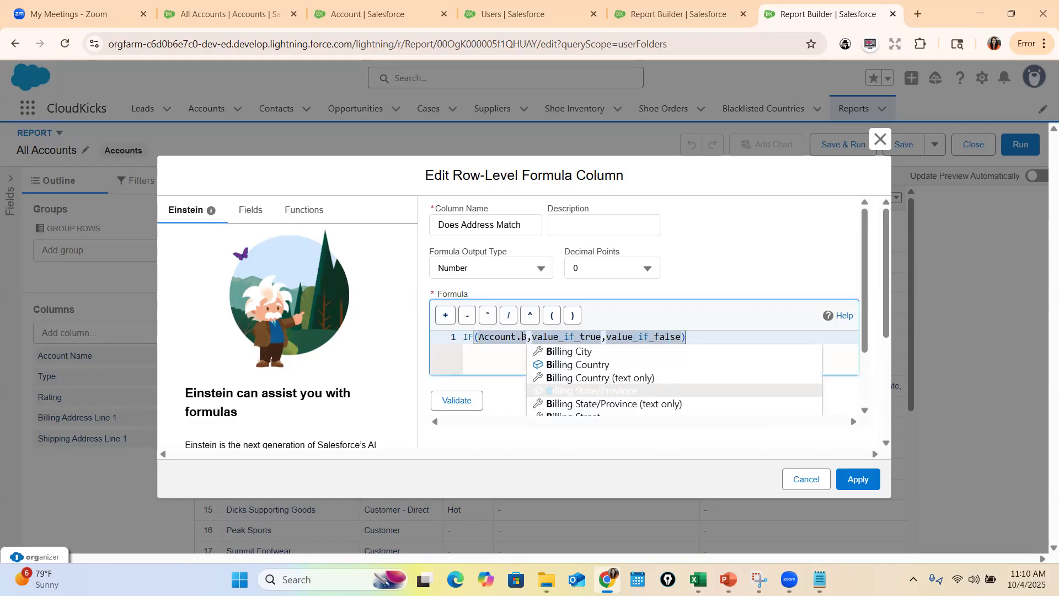
{"action": "key", "text": "Down"}
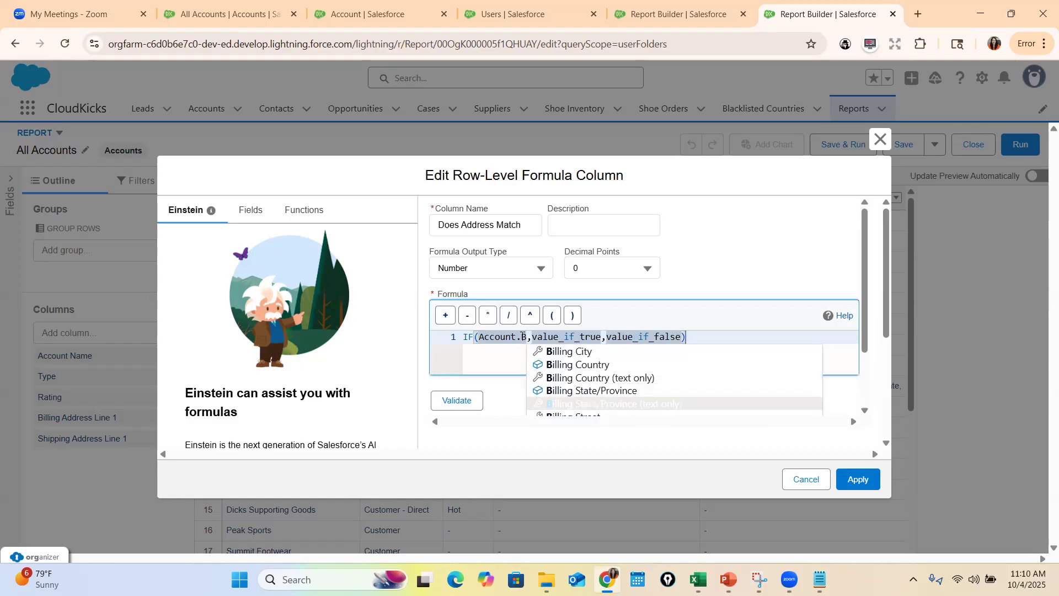
{"action": "type", "text": "illingA"}
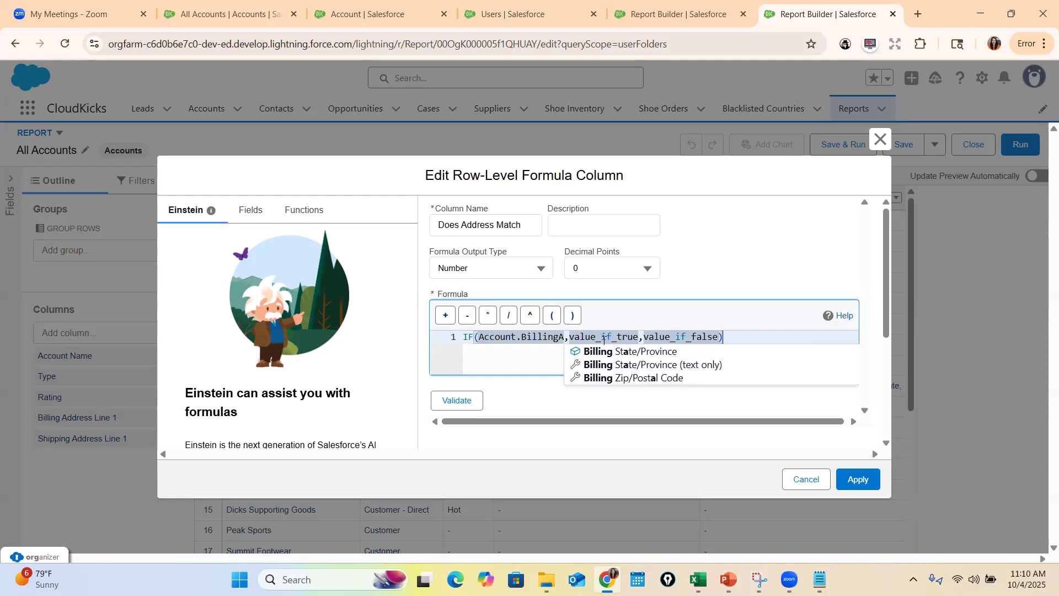
{"action": "left_click", "coordinate": [634, 349]}
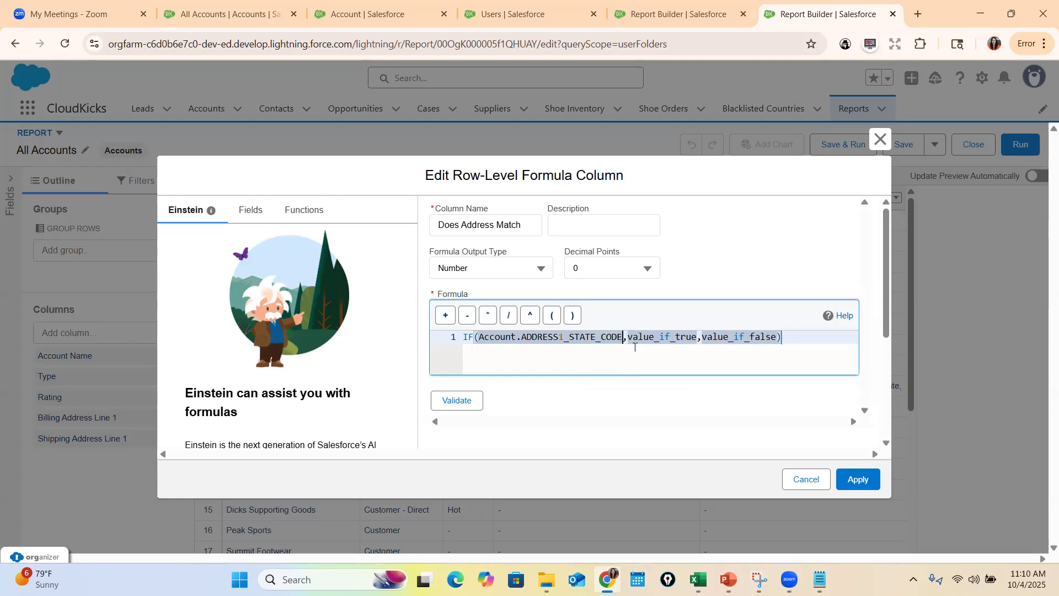
{"action": "double_click", "coordinate": [599, 337]}
{"action": "key", "text": "BackSpace"}
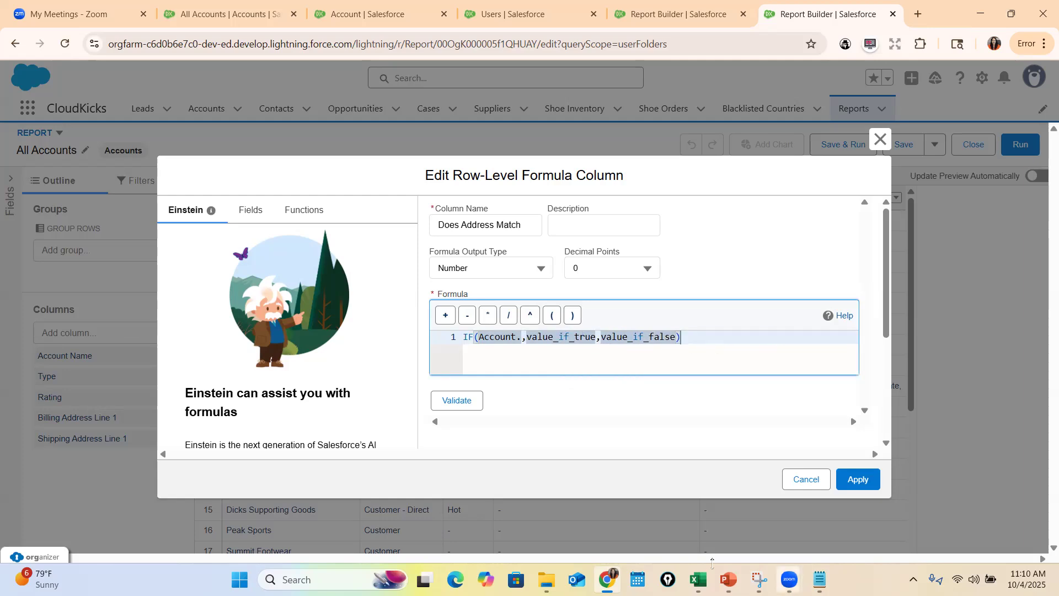
Check the address match formula on the PowerPoint slide, and complete the reference in the logical test as Account.ADDRESS1_STATE_CODE
{"action": "left_click", "coordinate": [728, 579]}
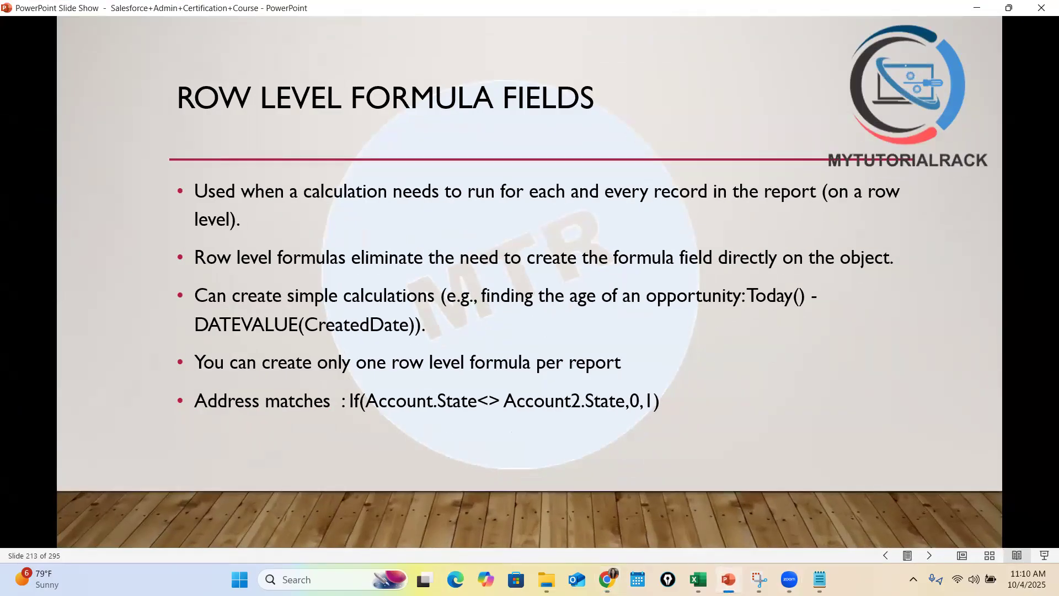
{"action": "left_click", "coordinate": [728, 579]}
{"action": "double_click", "coordinate": [548, 337]}
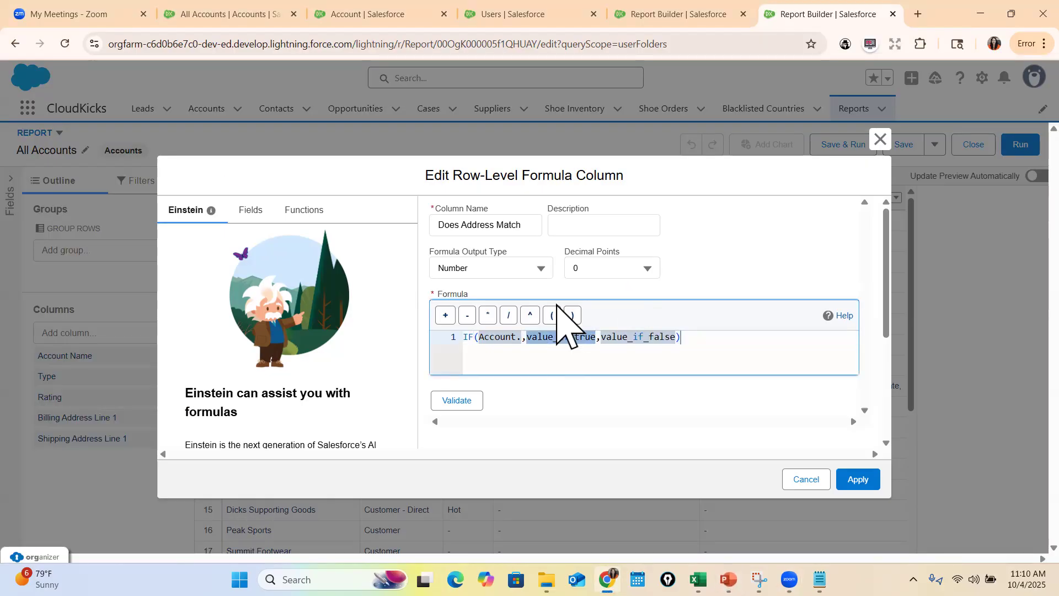
{"action": "key", "text": "Left"}
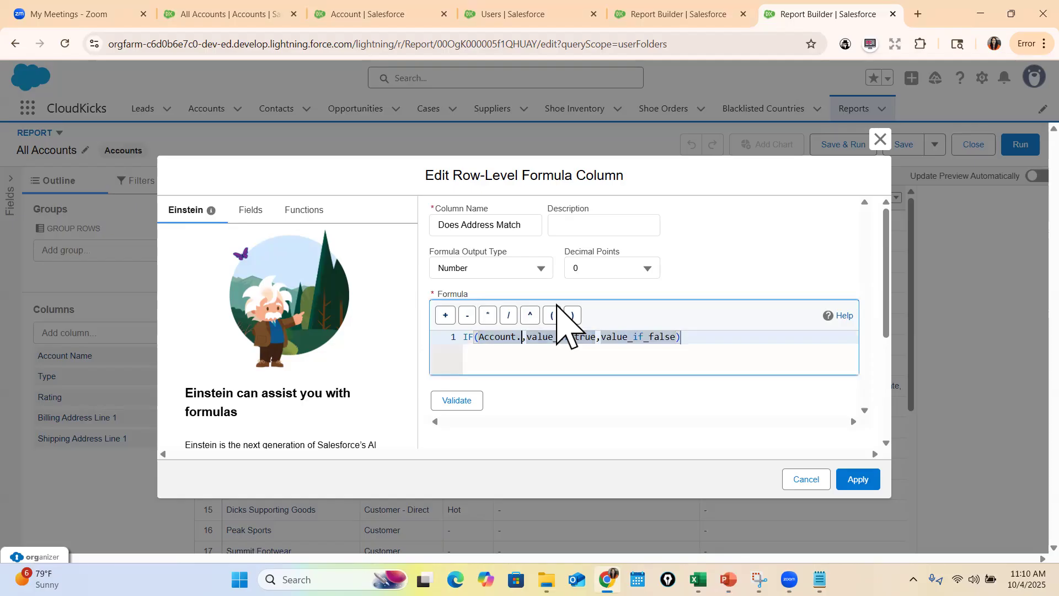
{"action": "type", "text": "State"}
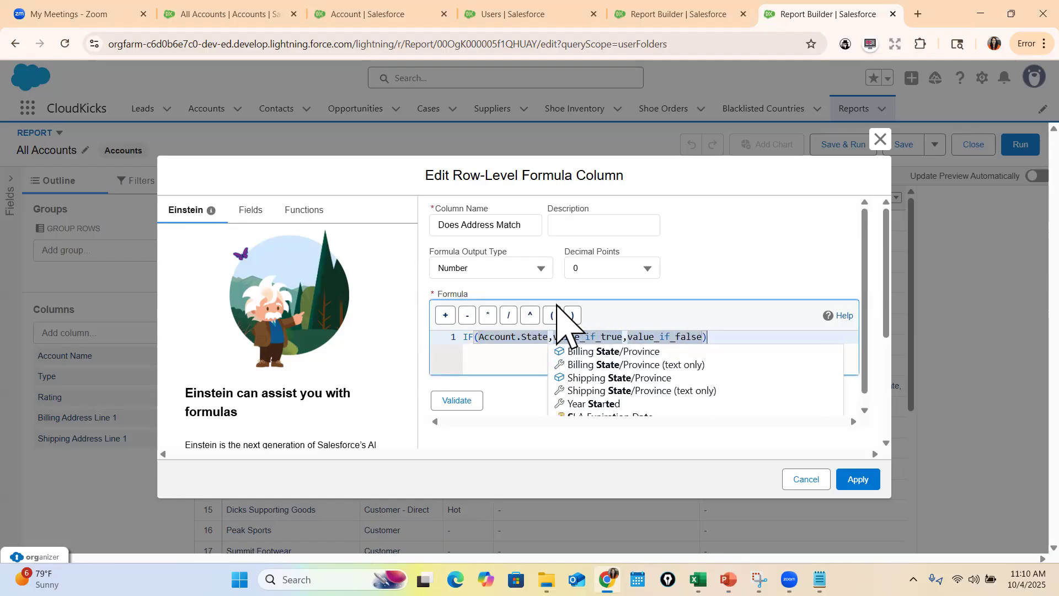
{"action": "left_click", "coordinate": [619, 352]}
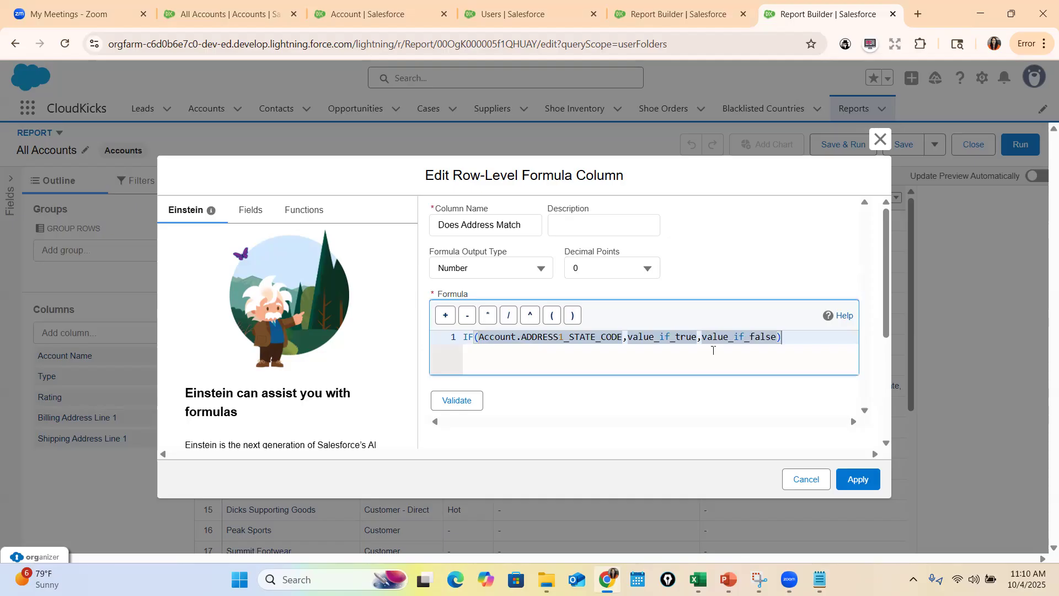
Extend the logical test with <>Account.ADDRESS2_STATE_CODE, using the Shipping State/Province field
{"action": "type", "text": "<>Account"}
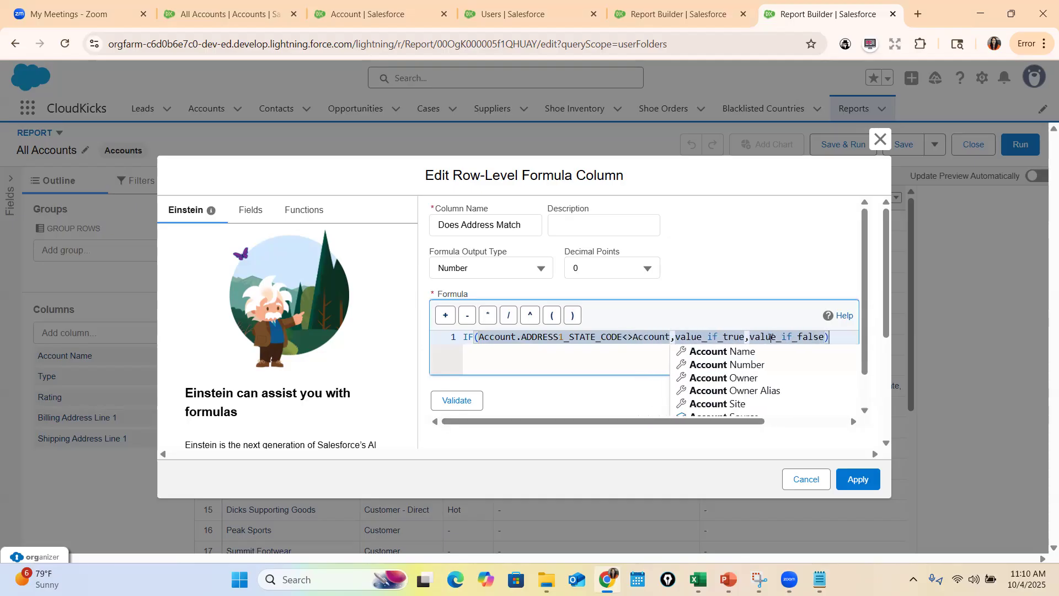
{"action": "type", "text": ".Sh"}
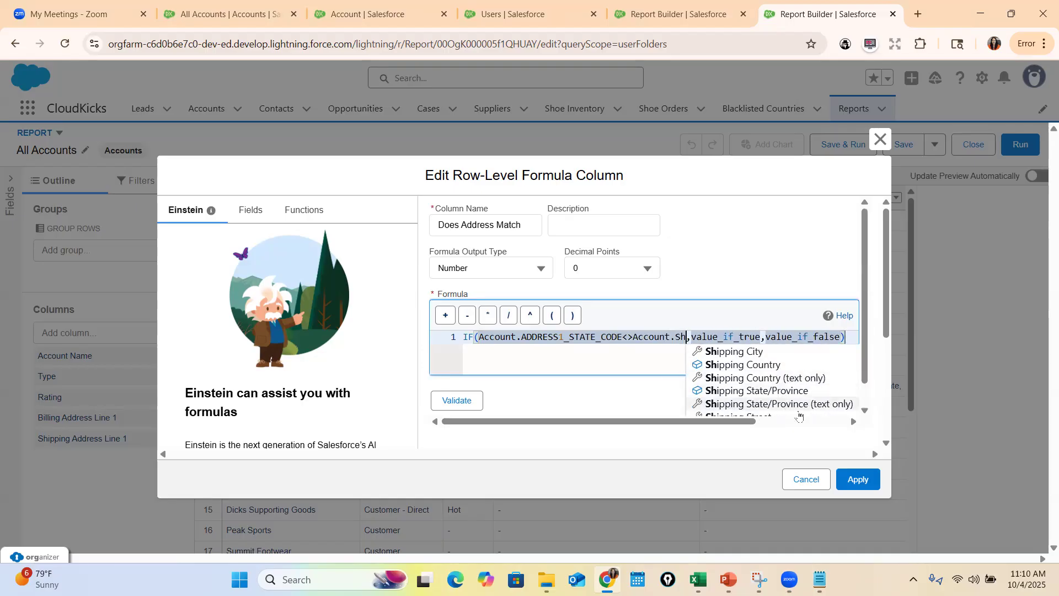
{"action": "left_click", "coordinate": [789, 393]}
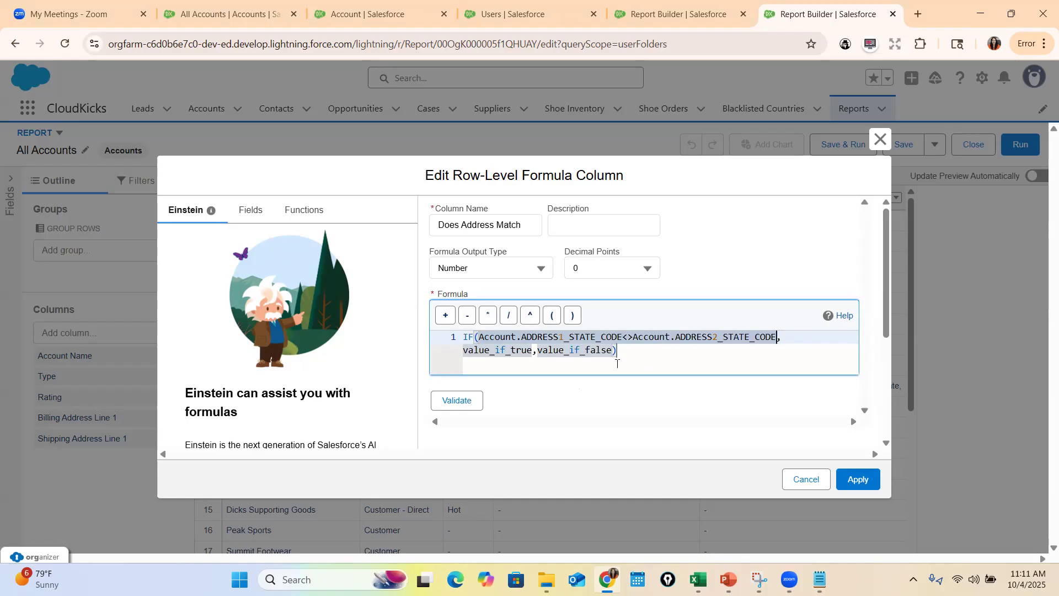
Replace the true placeholder with 1 and the false placeholder with 0, and validate the formula
{"action": "double_click", "coordinate": [496, 350]}
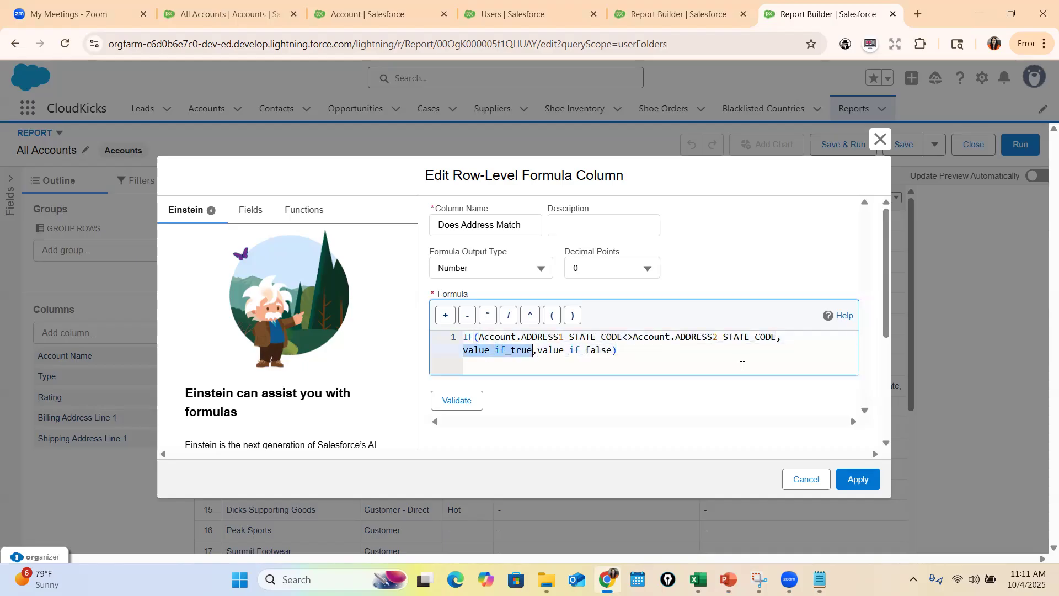
{"action": "type", "text": "1"}
{"action": "double_click", "coordinate": [519, 349]}
{"action": "type", "text": "0"}
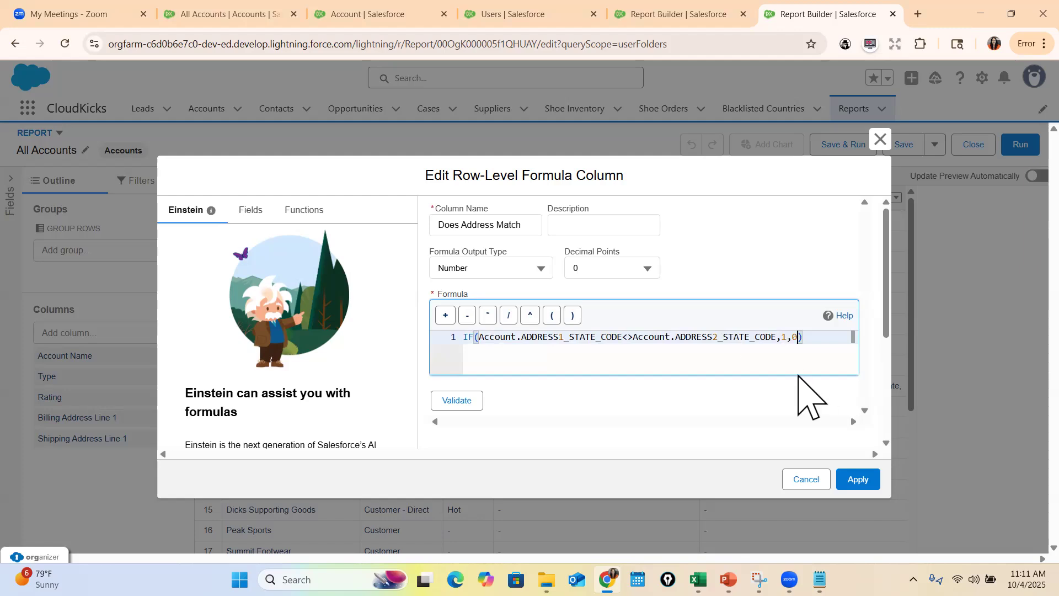
{"action": "left_click", "coordinate": [457, 401]}
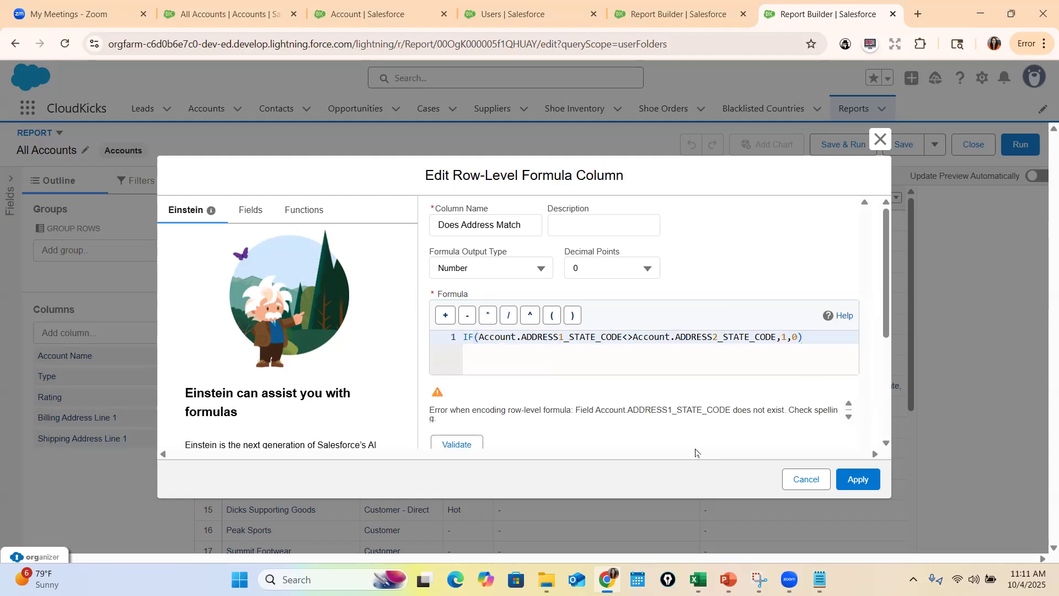
Try replacing ADDRESS1_STATE_CODE in the formula with the Shipping State/Province (text only) field
{"action": "left_click_drag", "start_coordinate": [522, 338], "coordinate": [622, 337]}
{"action": "key", "text": "BackSpace"}
{"action": "type", "text": "State"}
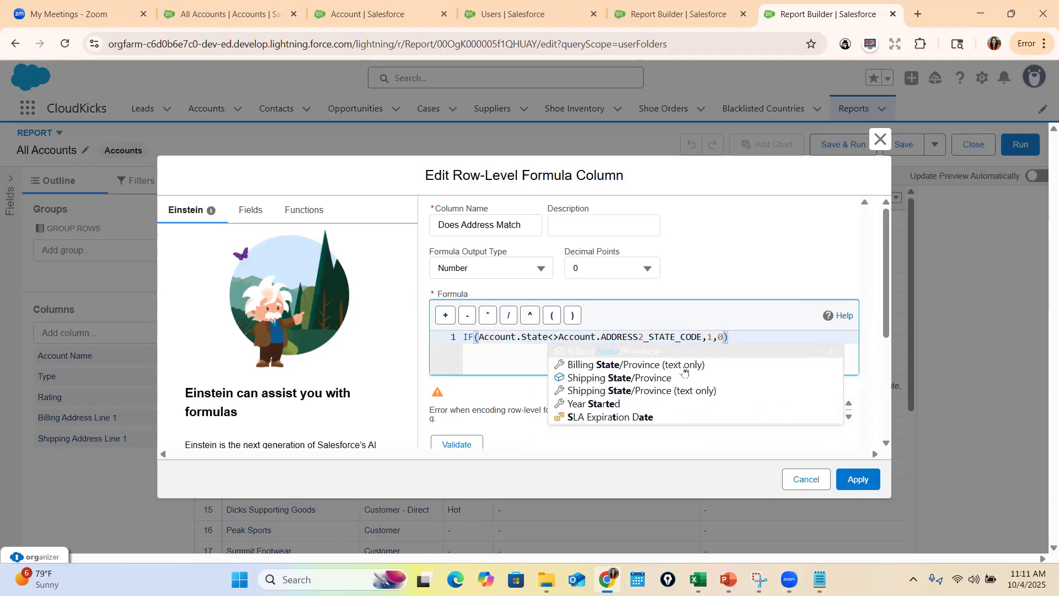
{"action": "left_click", "coordinate": [640, 391]}
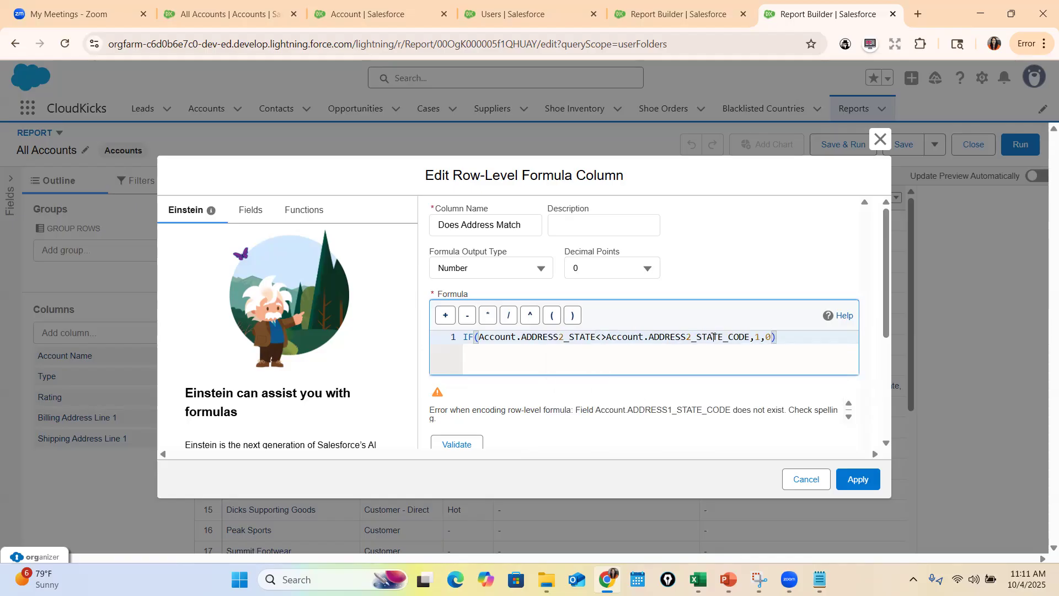
Clear the whole formula and restart it as If(Account.ADDRESS1_STATE using Billing State/Province (text only), checking the syntax on the PowerPoint slide
{"action": "left_click_drag", "start_coordinate": [797, 336], "coordinate": [369, 355]}
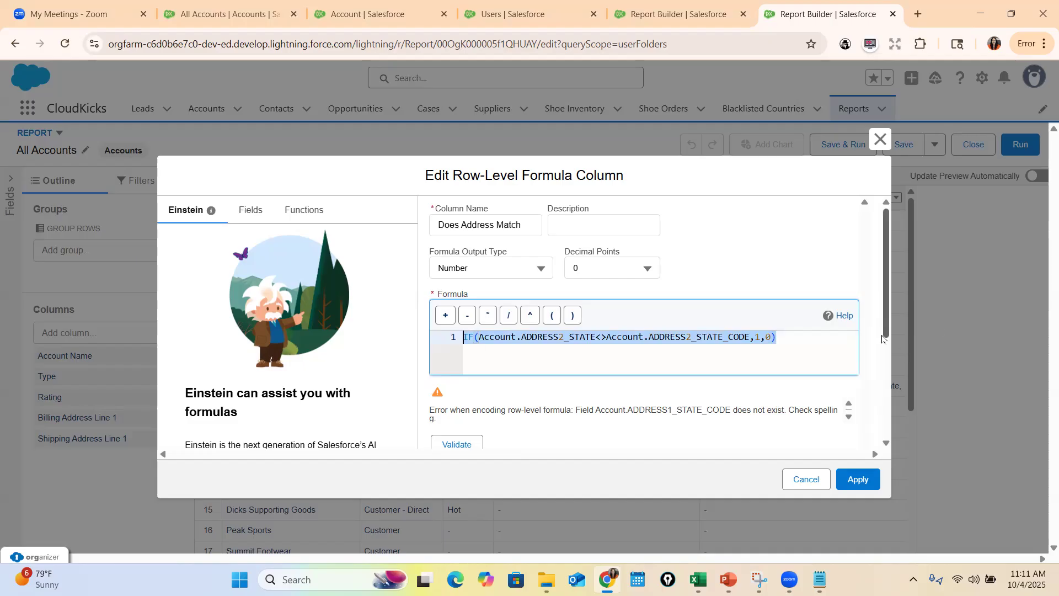
{"action": "key", "text": "BackSpace"}
{"action": "type", "text": "If"}
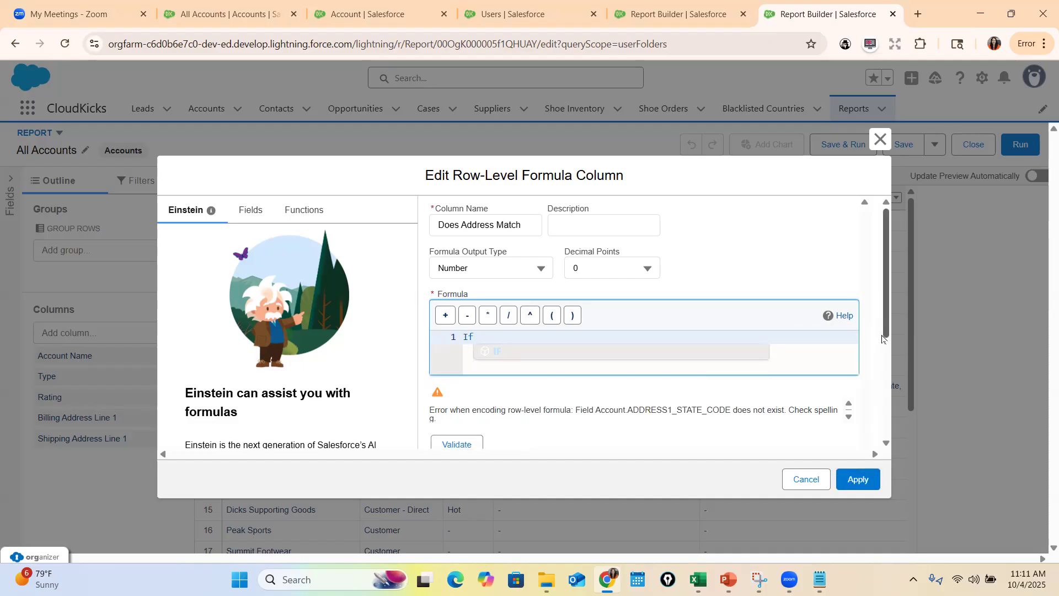
{"action": "type", "text": "(Account"}
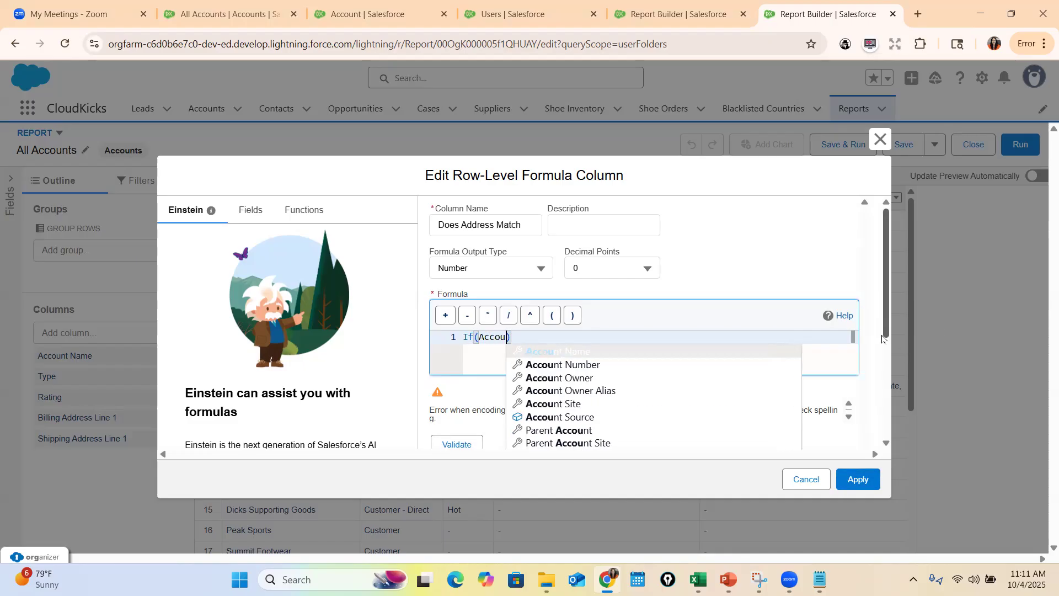
{"action": "type", "text": "."}
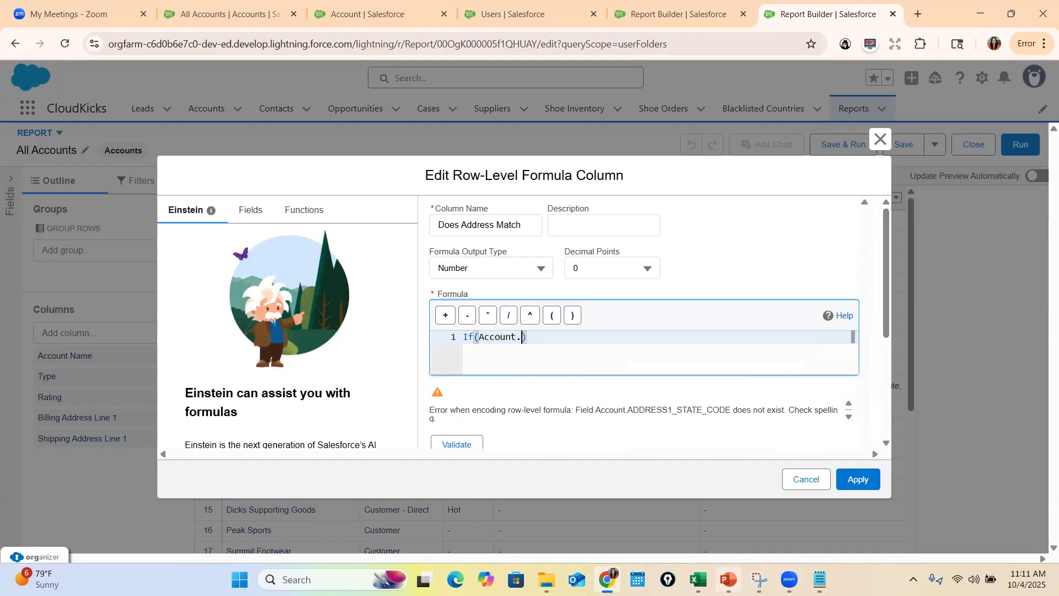
{"action": "key", "text": "alt+Tab"}
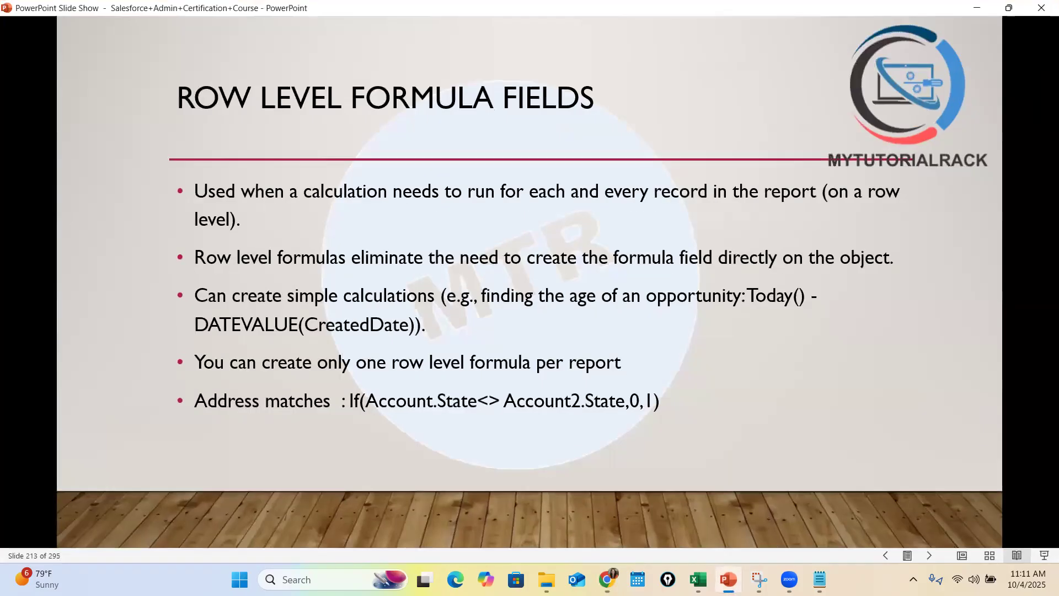
{"action": "key", "text": "alt+Tab"}
{"action": "type", "text": "S"}
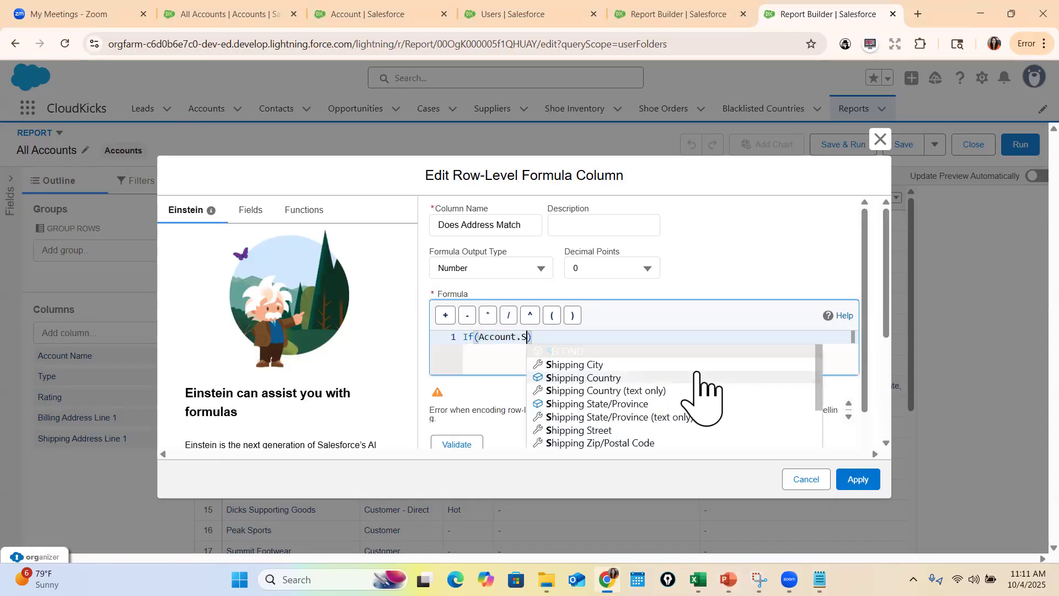
{"action": "type", "text": "tate"}
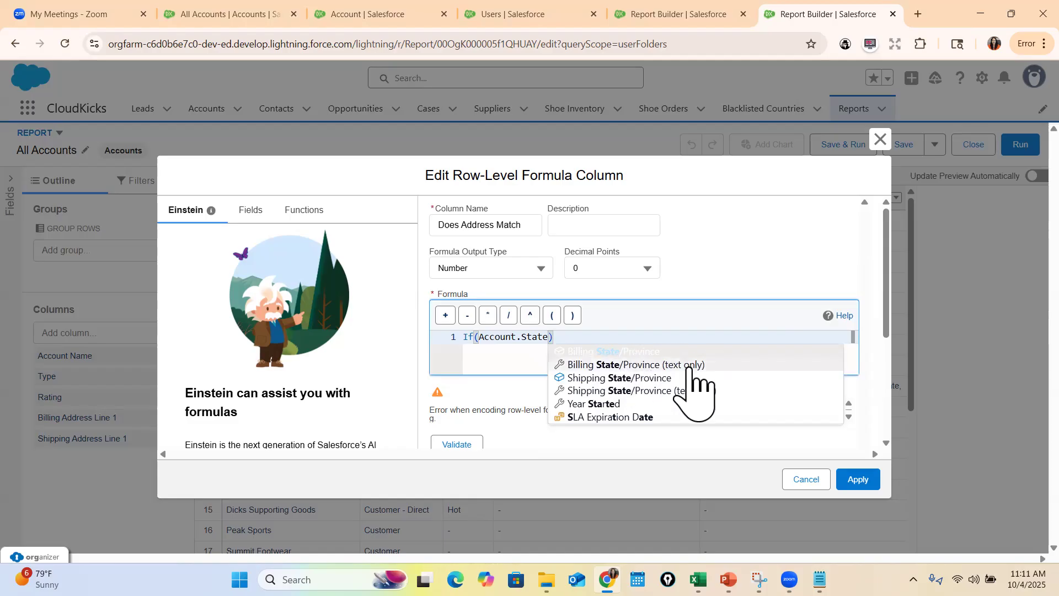
{"action": "left_click", "coordinate": [601, 364]}
Add the comparison <>Account.ADDRESS2_STATE to the condition, using the Shipping State/Province (text only) field
{"action": "type", "text": "<>"}
{"action": "type", "text": "Account.S"}
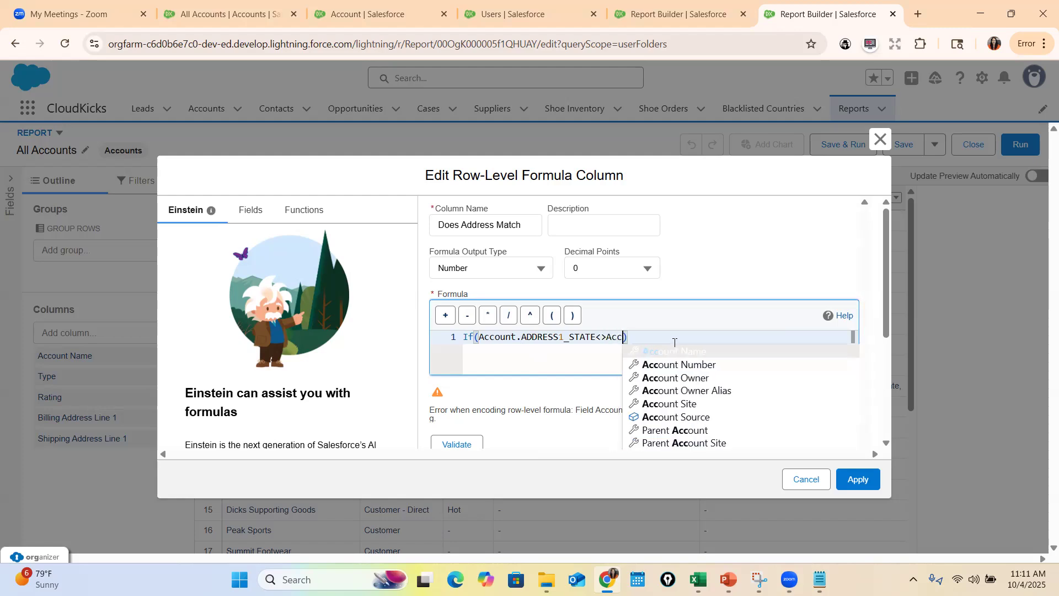
{"action": "type", "text": "hippingStat"}
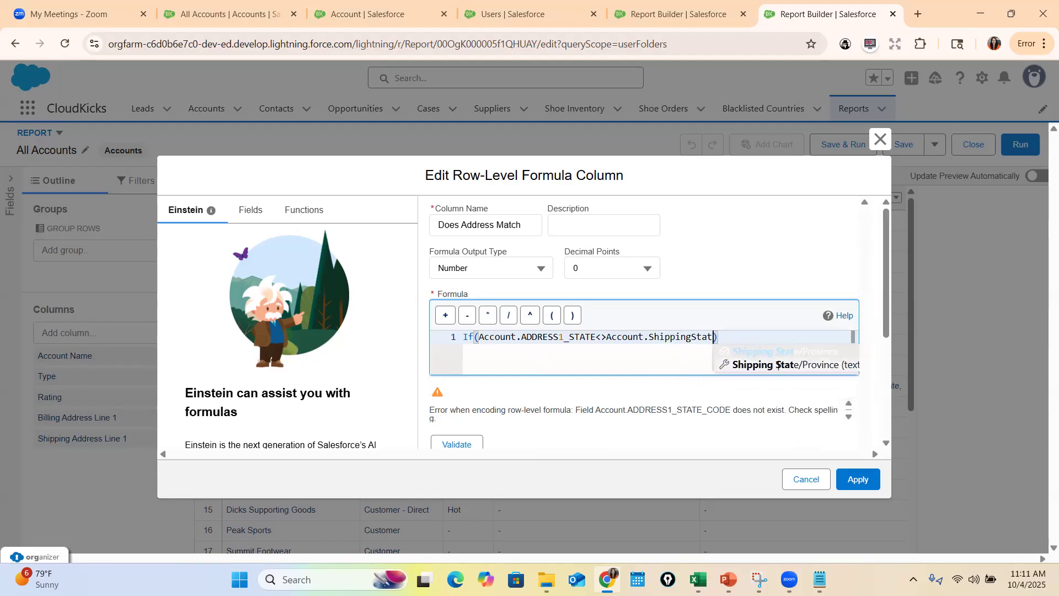
{"action": "left_click", "coordinate": [778, 366]}
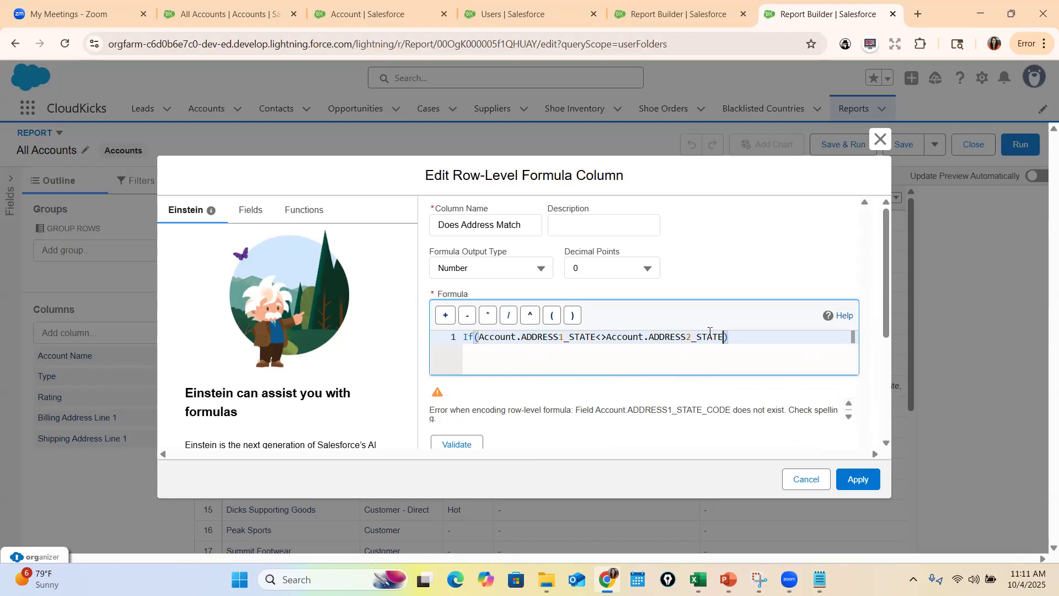
Complete the If formula with 1 as the true result and 0 as the false result, and validate it
{"action": "type", "text": ",1,0"}
{"action": "left_click", "coordinate": [455, 445]}
{"action": "left_click", "coordinate": [440, 426]}
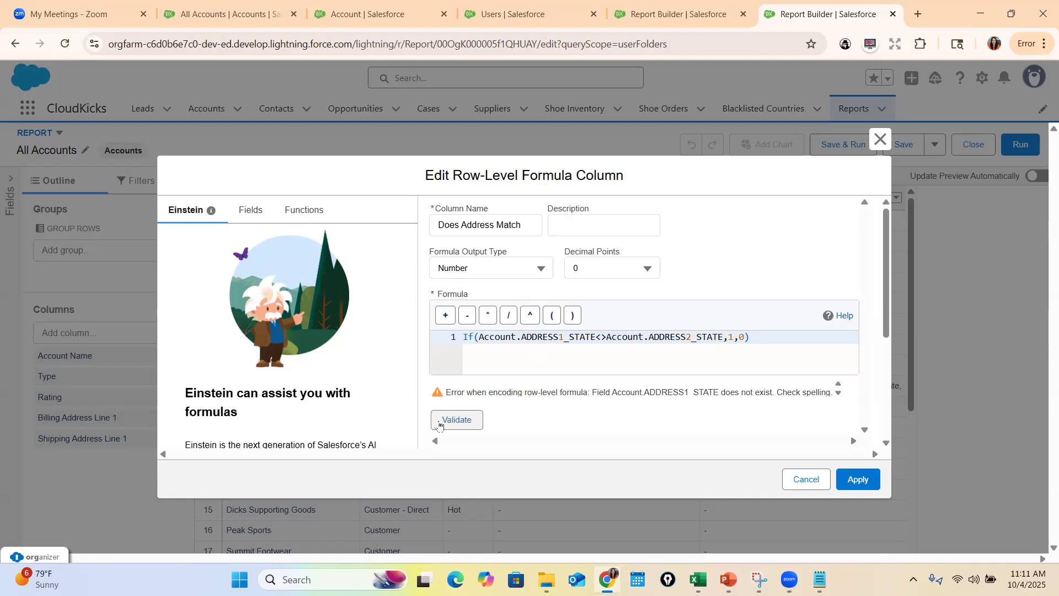
Try replacing ADDRESS1_STATE with State in the formula's first Account reference
{"action": "left_click", "coordinate": [838, 394]}
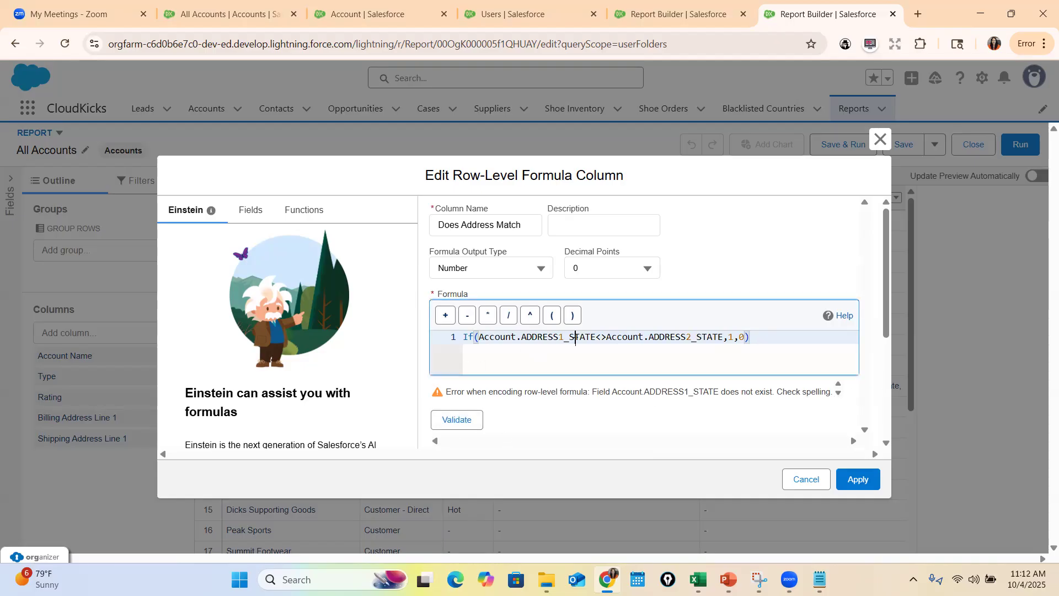
{"action": "double_click", "coordinate": [559, 336]}
{"action": "type", "text": "State"}
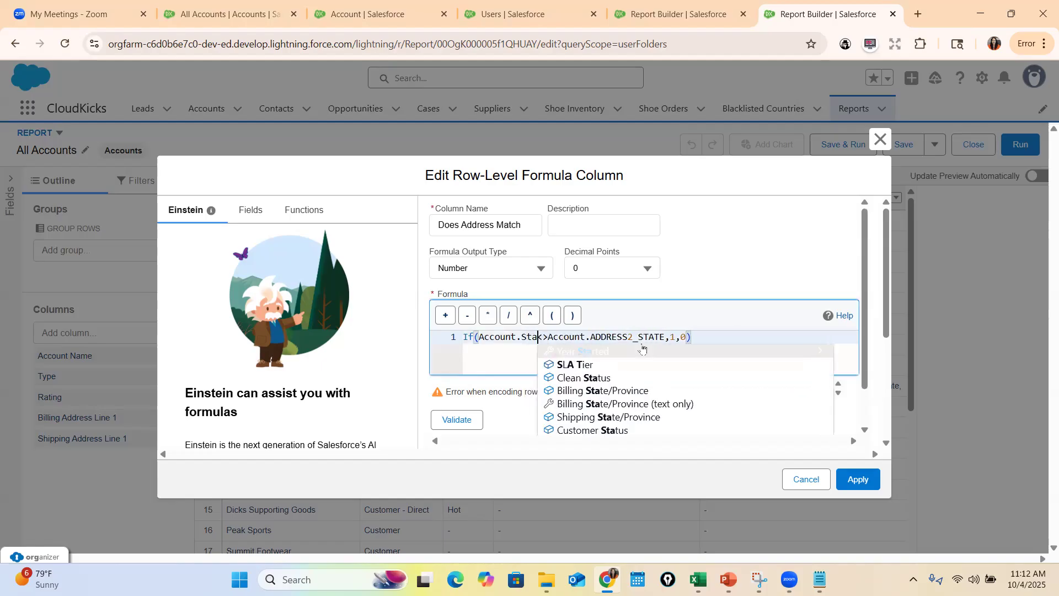
{"action": "left_click", "coordinate": [489, 346]}
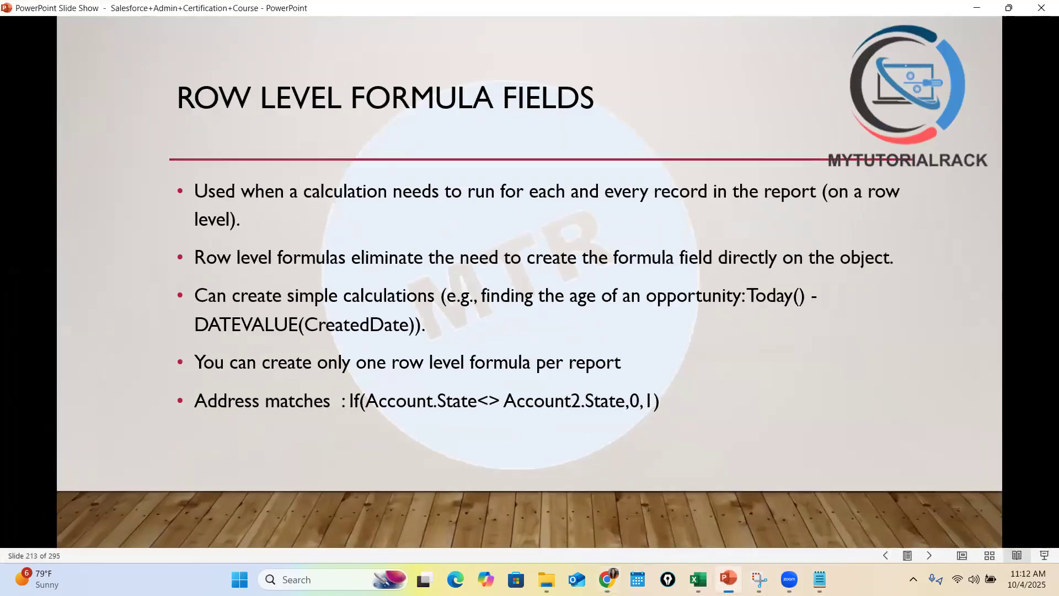
Check the address formula on the PowerPoint slide and try changing the formula's second reference from Account to Account2
{"action": "left_click", "coordinate": [729, 580]}
{"action": "key", "text": "alt+Tab"}
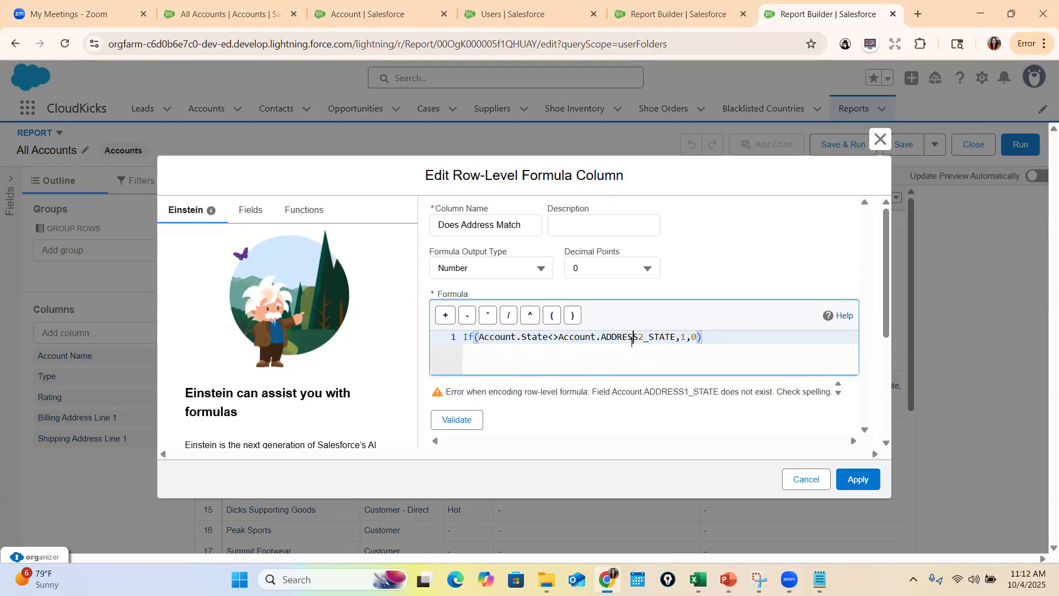
{"action": "double_click", "coordinate": [637, 338]}
{"action": "left_click", "coordinate": [596, 338]}
{"action": "type", "text": "2"}
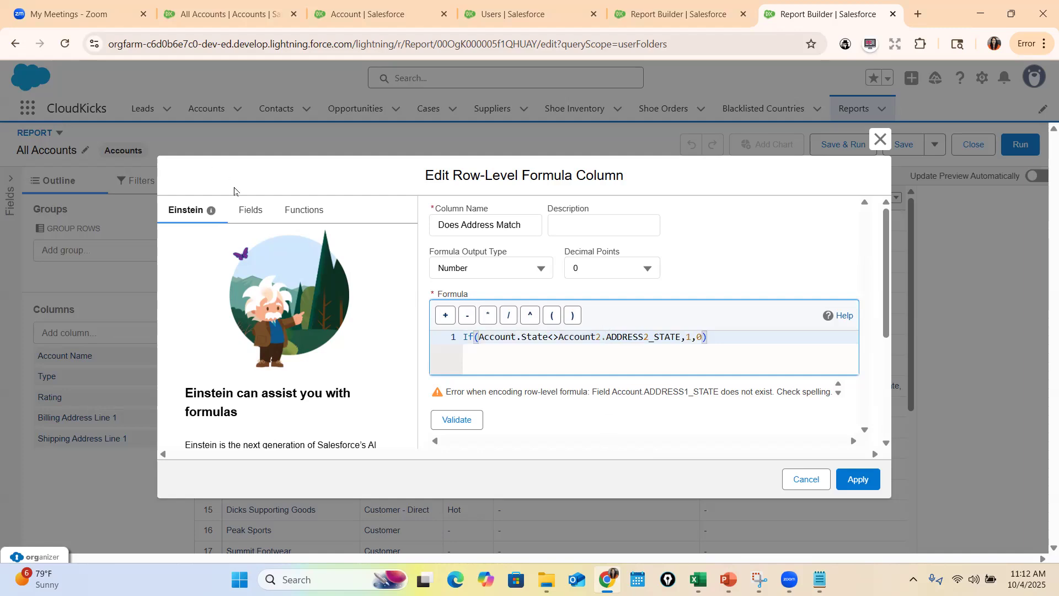
Try rewriting the formula from scratch as IF(Account.Stat with the field list shown, and abandon the row-level formula column
{"action": "left_click", "coordinate": [251, 211]}
{"action": "left_click", "coordinate": [575, 356]}
{"action": "key", "text": "ctrl+a"}
{"action": "key", "text": "BackSpace"}
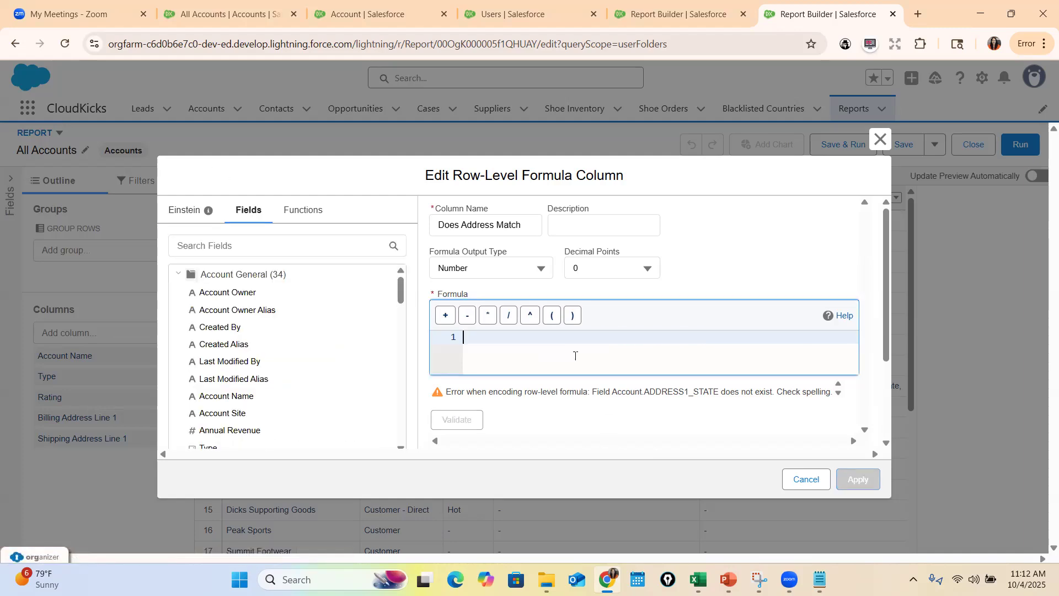
{"action": "type", "text": "IF(Account"}
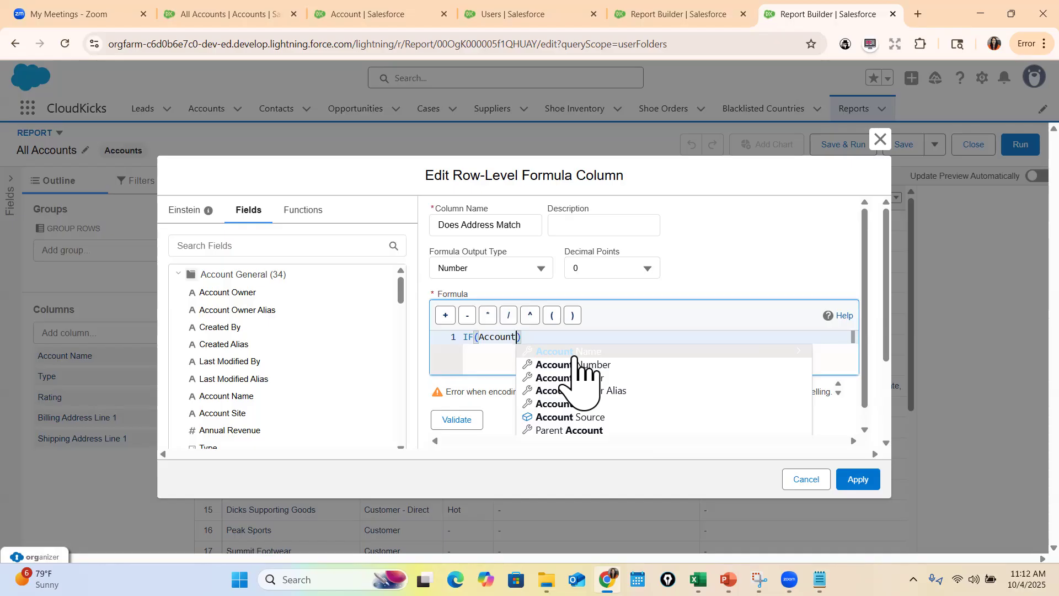
{"action": "type", "text": ".Stat"}
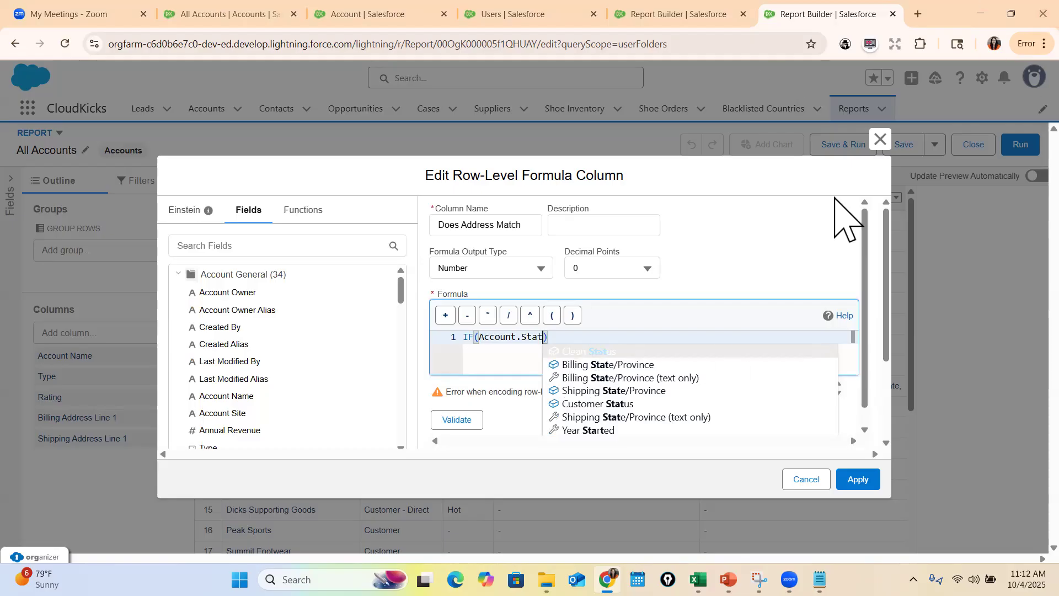
{"action": "left_click", "coordinate": [881, 140]}
Leave the All Accounts report and open the All Opportunities report for editing
{"action": "left_click", "coordinate": [851, 110]}
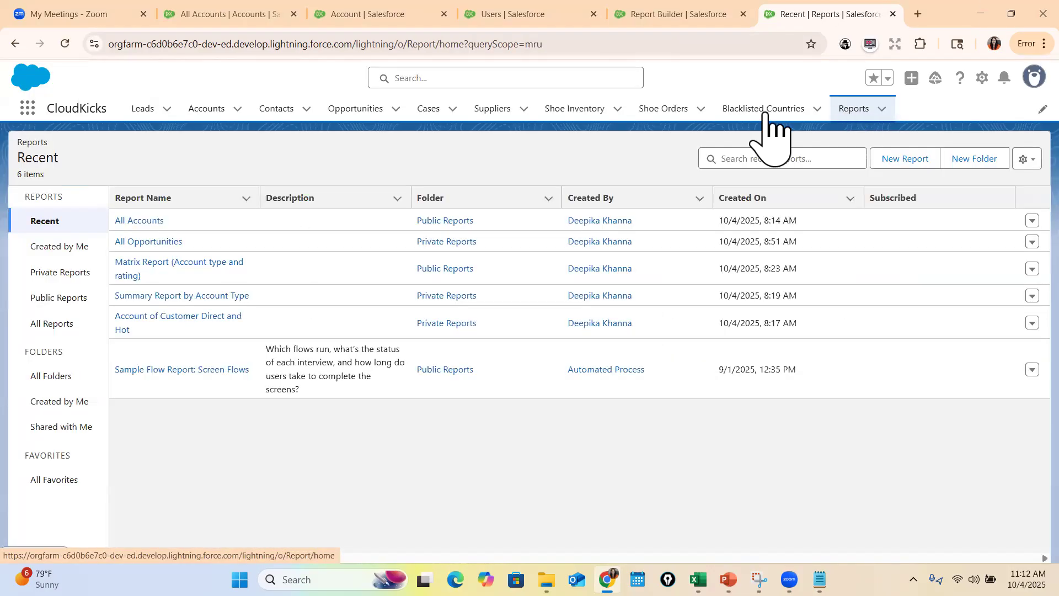
{"action": "left_click", "coordinate": [177, 241]}
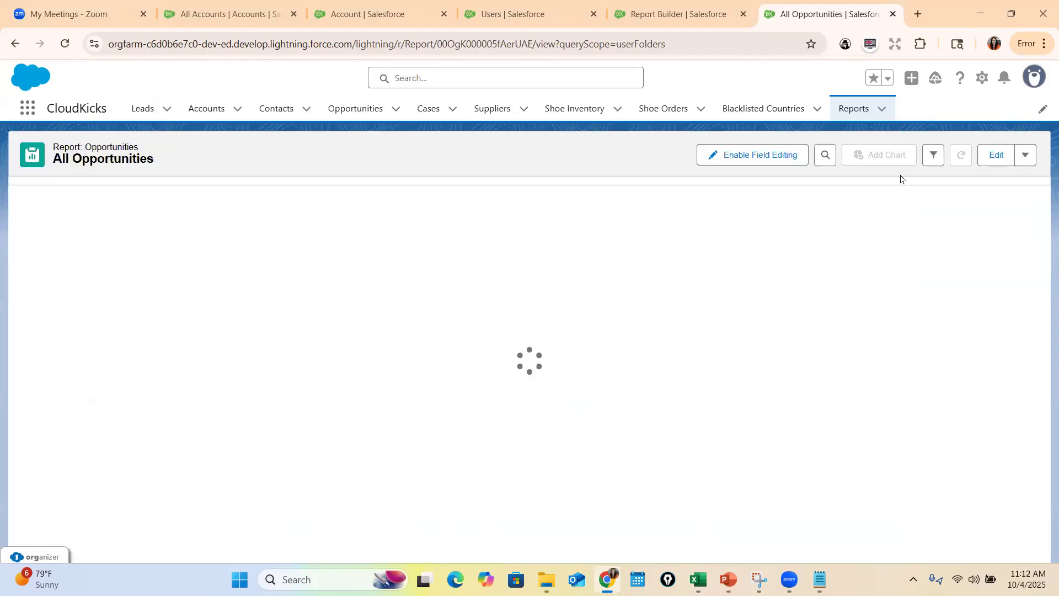
{"action": "left_click", "coordinate": [995, 154]}
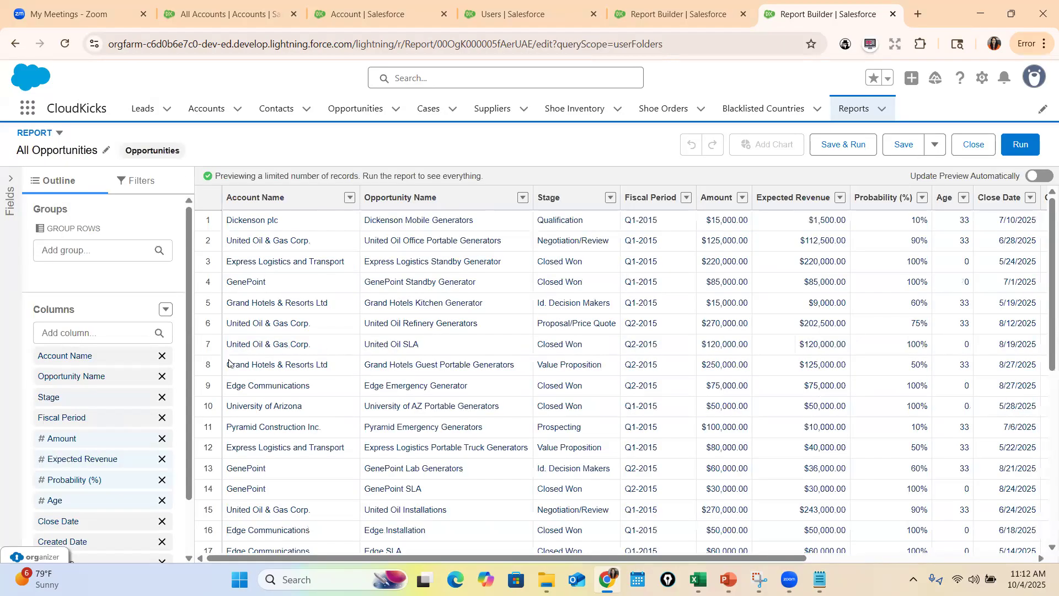
Add a row-level formula column named Is Address Matches with 0 decimal points, starting its formula with If(
{"action": "left_click", "coordinate": [165, 309]}
{"action": "left_click", "coordinate": [100, 379]}
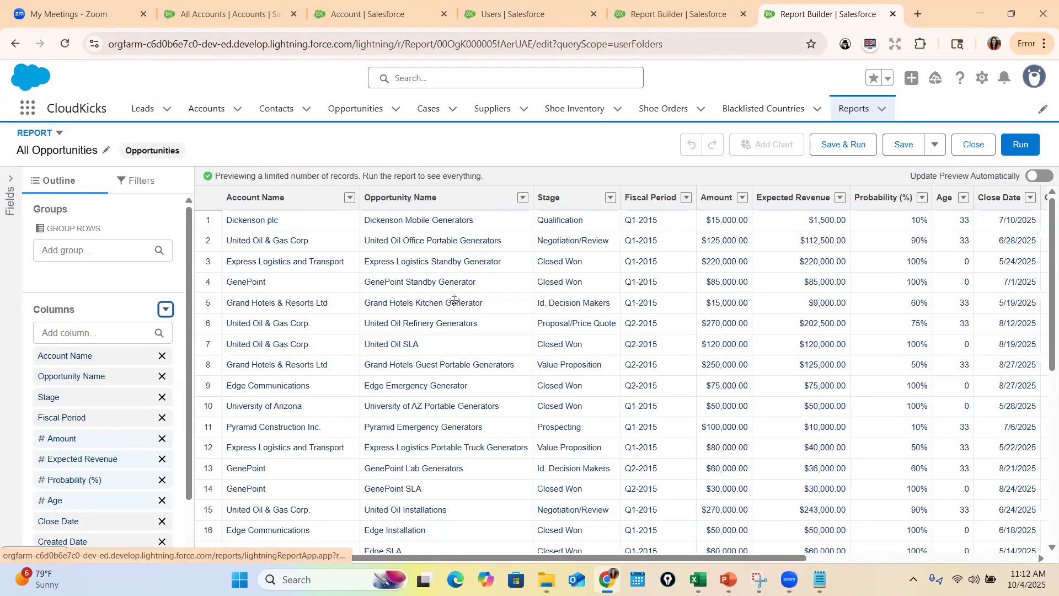
{"action": "left_click", "coordinate": [492, 345]}
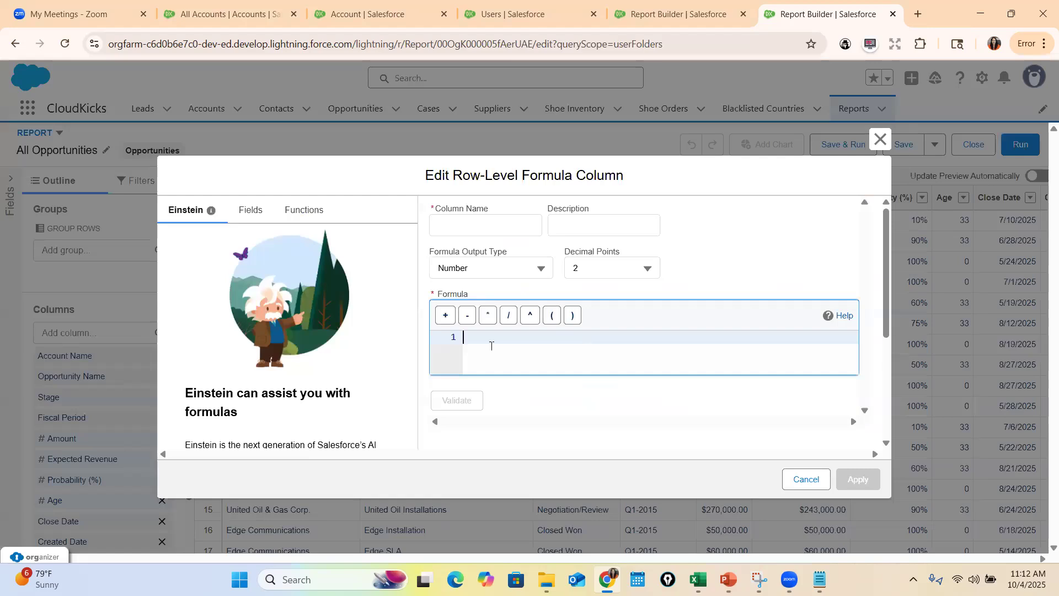
{"action": "type", "text": "If("}
{"action": "left_click", "coordinate": [467, 221]}
{"action": "type", "text": "Is Address Matches"}
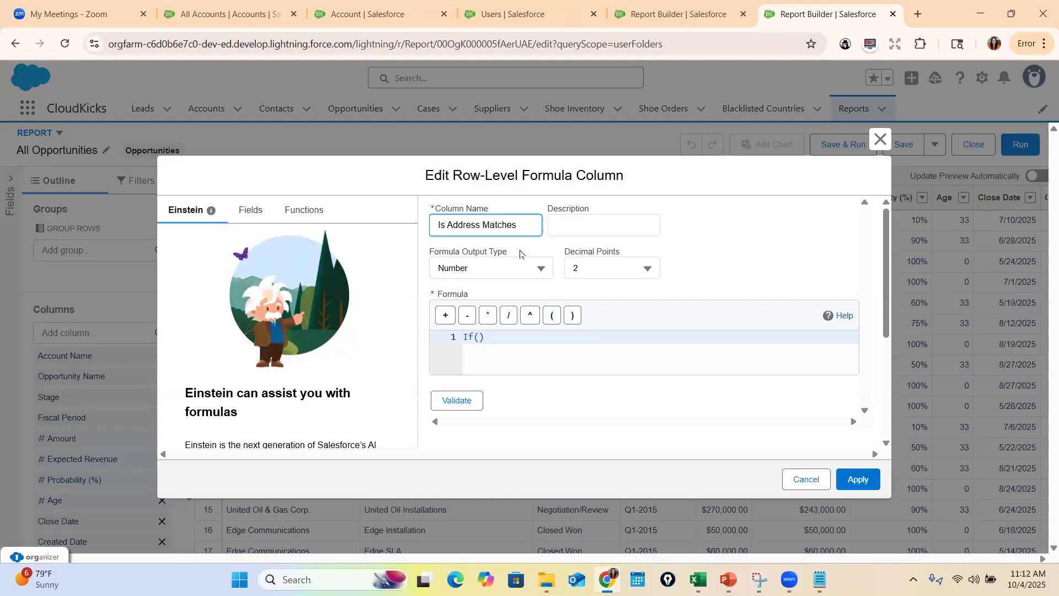
{"action": "left_click", "coordinate": [601, 271]}
{"action": "left_click", "coordinate": [607, 215]}
Begin the If condition with Account. followed by the Billing State/Province field
{"action": "left_click", "coordinate": [528, 346]}
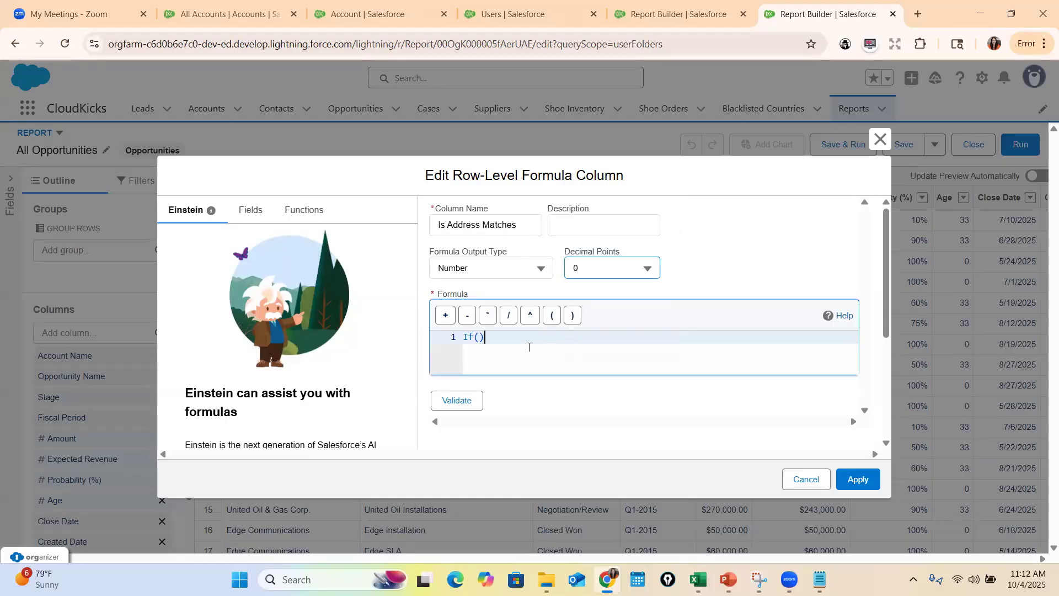
{"action": "type", "text": "Ax"}
{"action": "key", "text": "BackSpace"}
{"action": "type", "text": "ccount."}
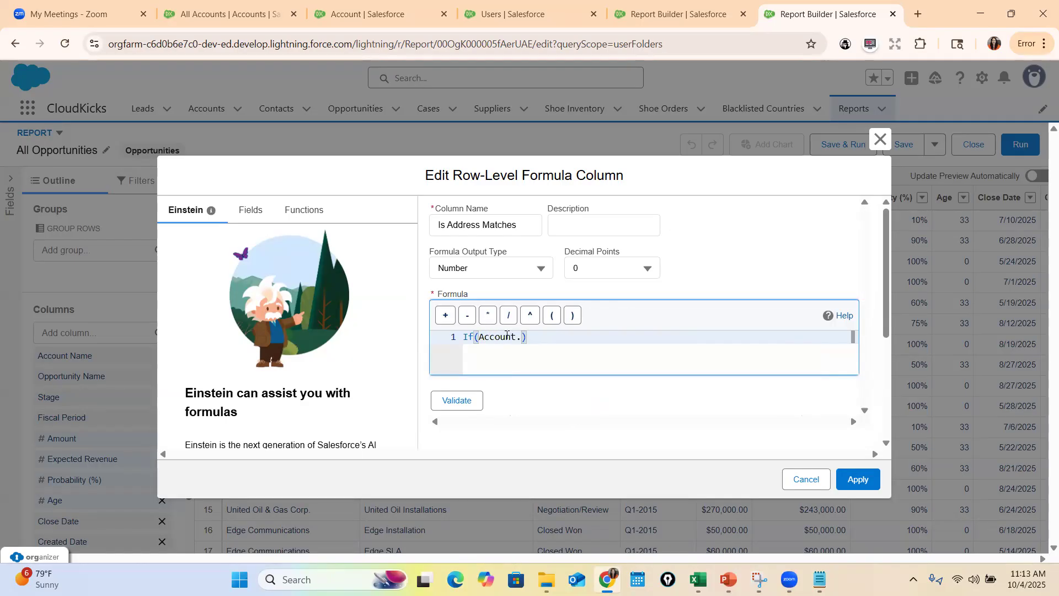
{"action": "type", "text": "Add"}
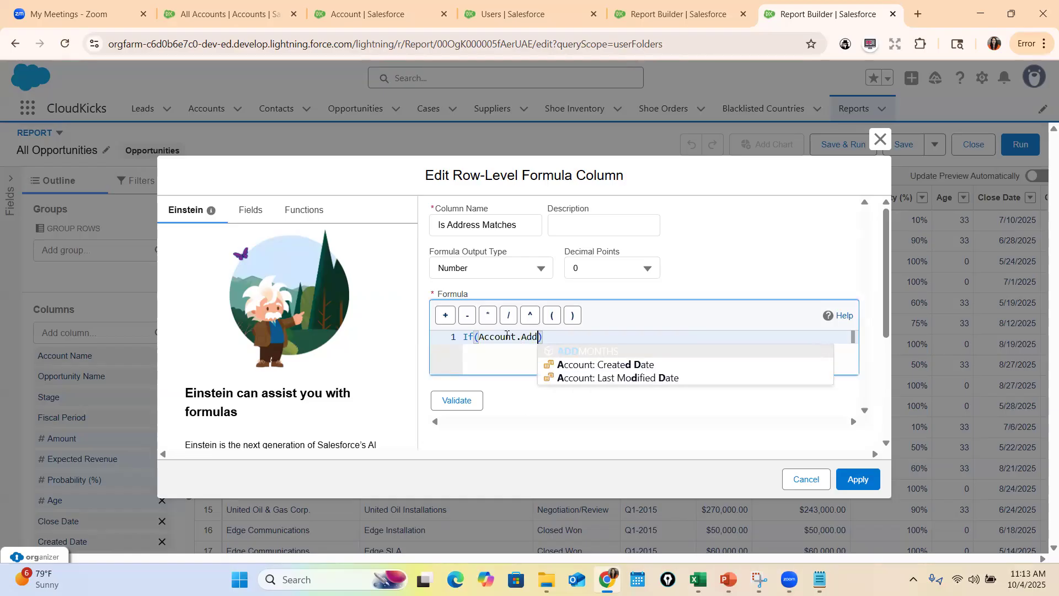
{"action": "key", "text": "BackSpace"}
{"action": "key", "text": "BackSpace"}
{"action": "key", "text": "BackSpace"}
{"action": "type", "text": "Bill"}
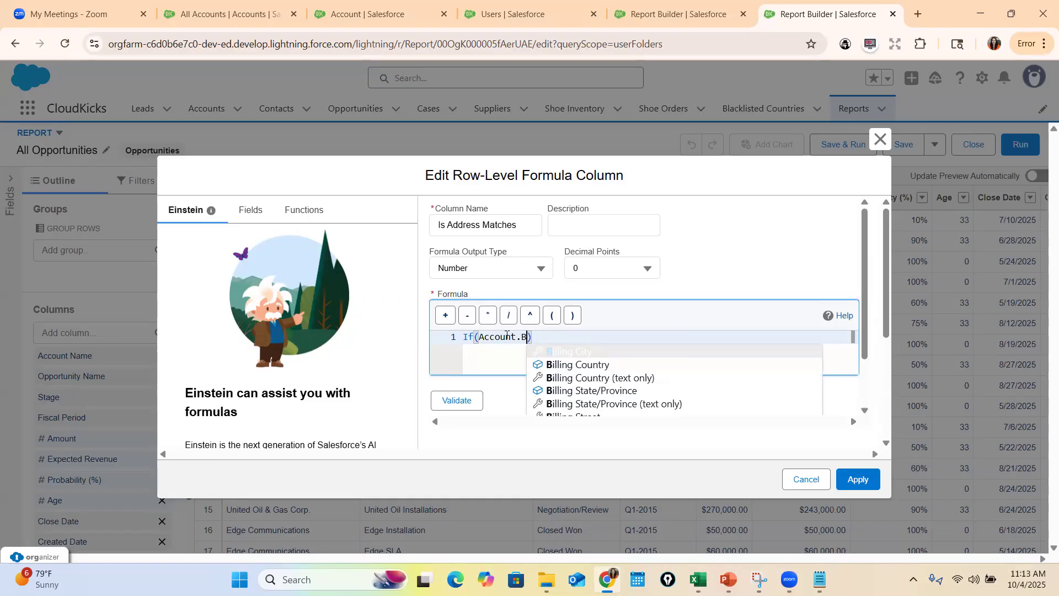
{"action": "type", "text": "ing"}
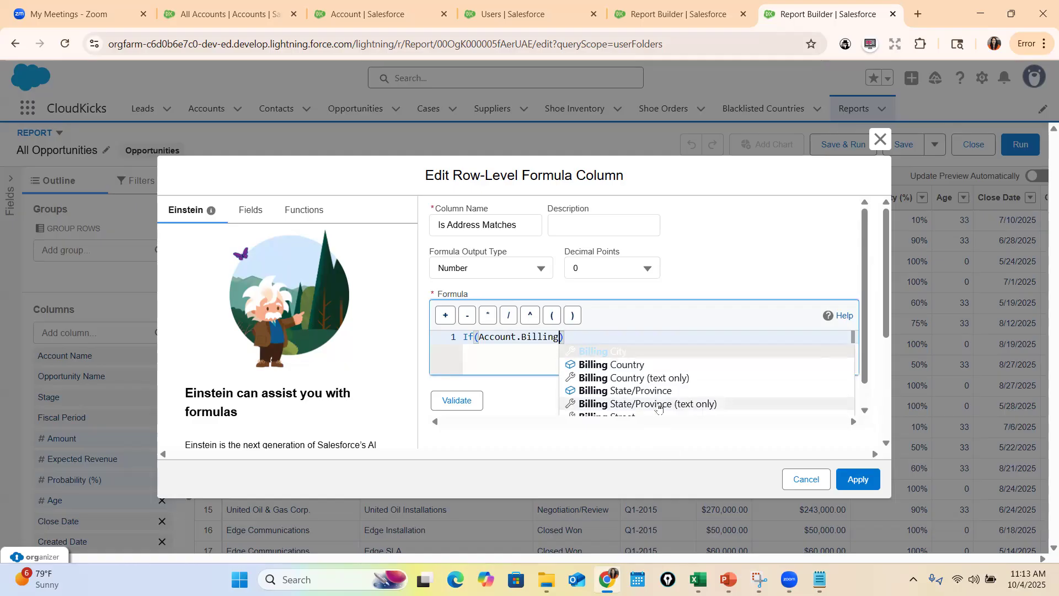
{"action": "left_click", "coordinate": [656, 395]}
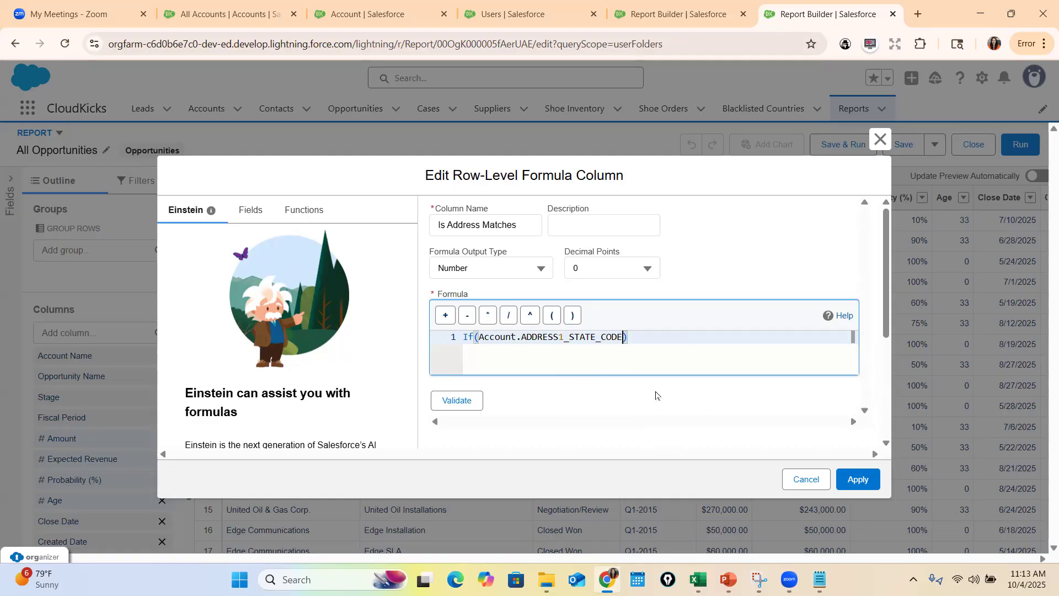
Replace ADDRESS1_STATE_CODE in the formula with the Billing State/Province (text only) field
{"action": "double_click", "coordinate": [547, 336]}
{"action": "type", "text": "BillingSt"}
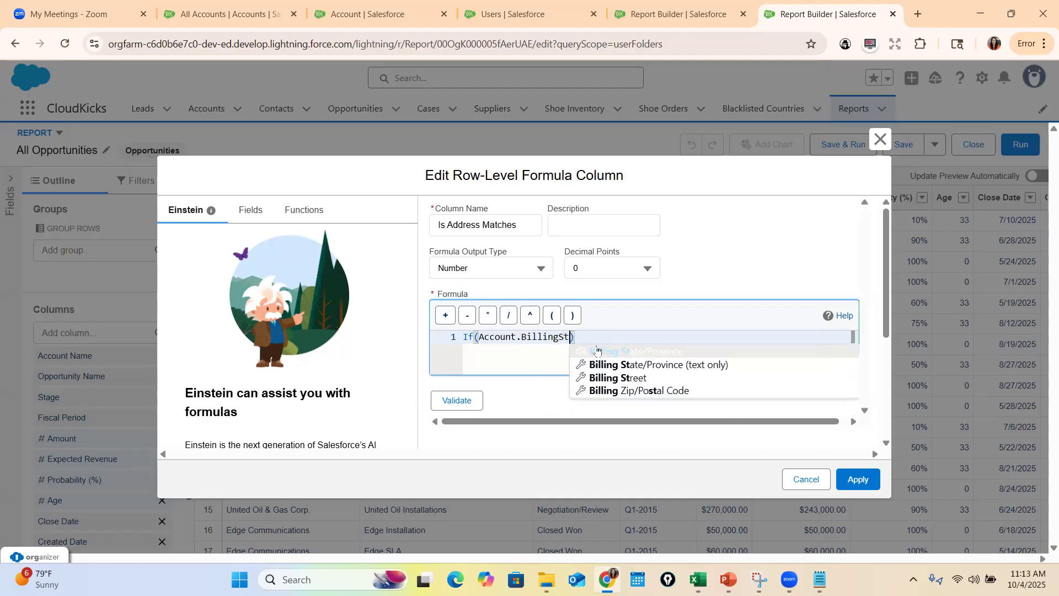
{"action": "left_click", "coordinate": [629, 366]}
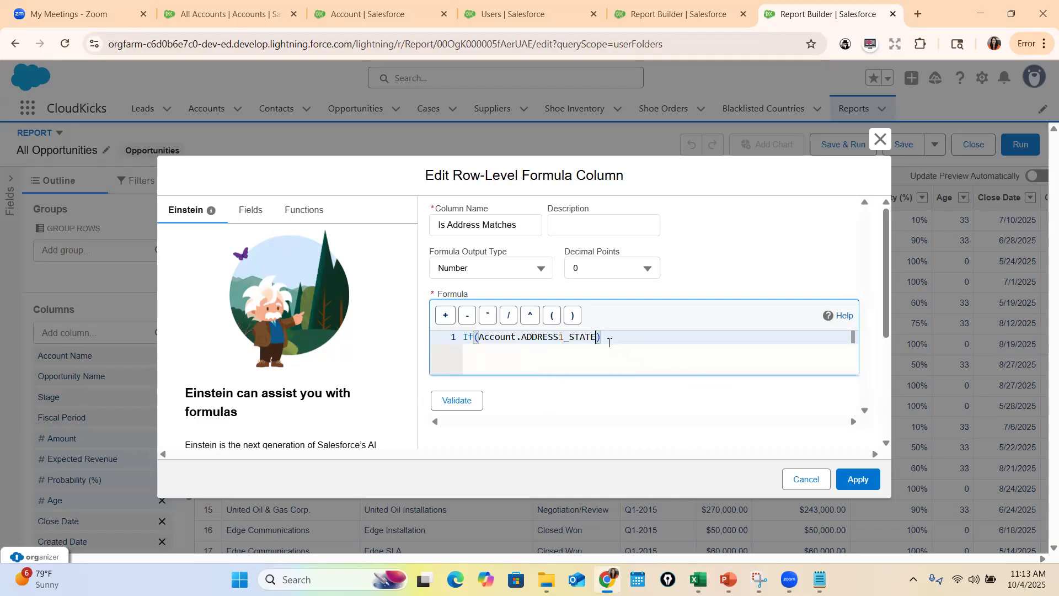
Extend the condition with <>Account2.ADDRESS2_STATE, using the Shipping State/Province (text only) field
{"action": "type", "text": "<>"}
{"action": "type", "text": "Acc"}
{"action": "type", "text": "ount2."}
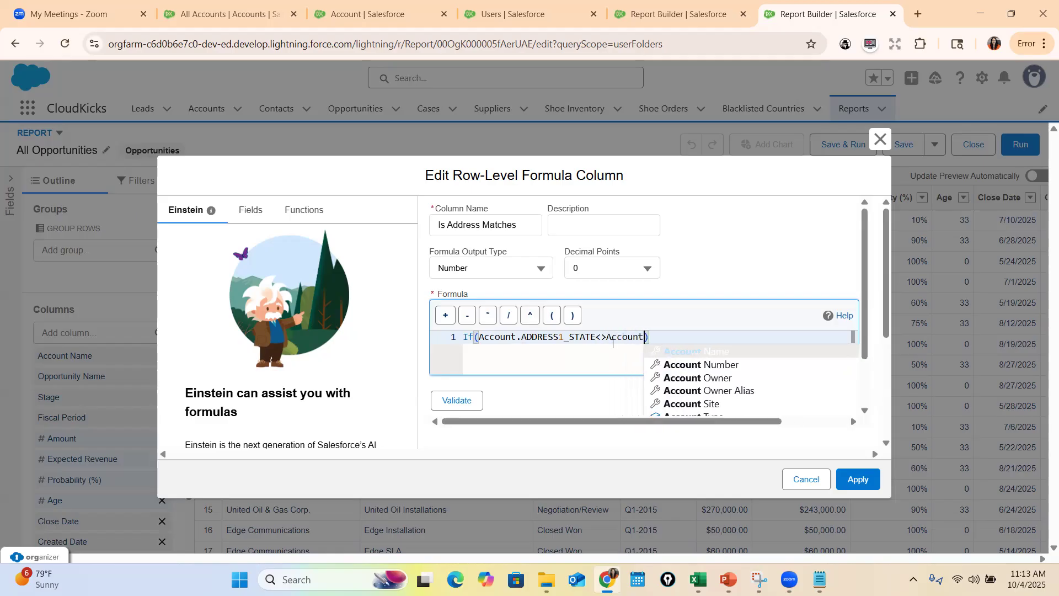
{"action": "type", "text": "Sh"}
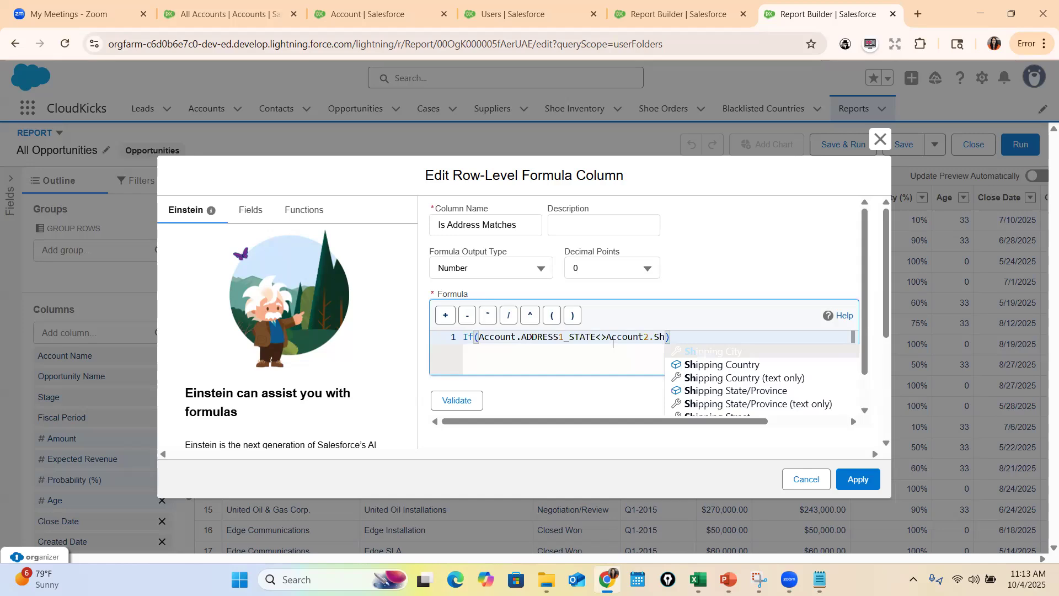
{"action": "left_click", "coordinate": [775, 404]}
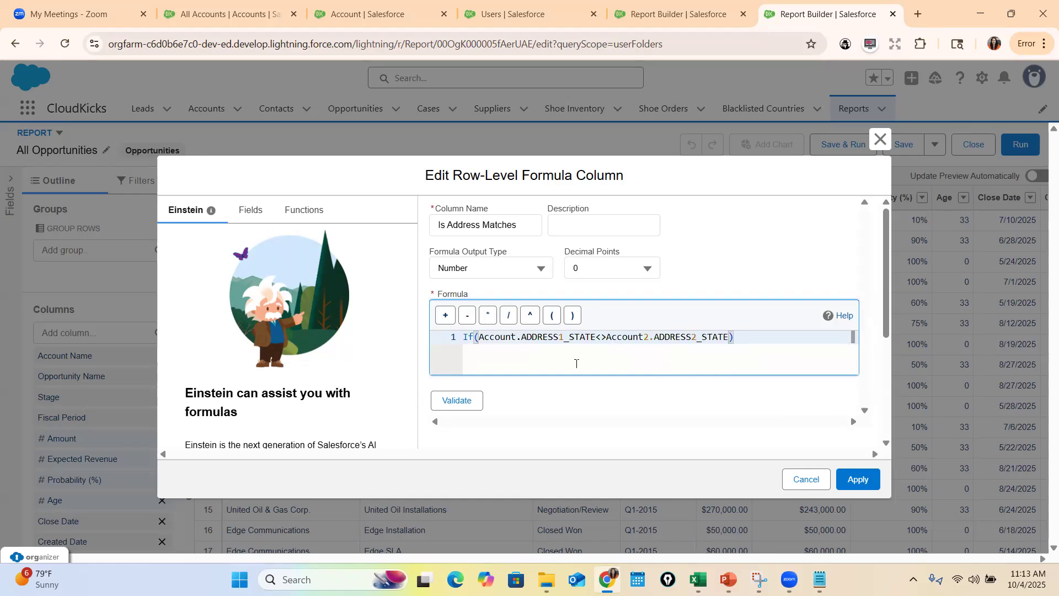
Validate the formula and check its syntax against the address example on the PowerPoint slide
{"action": "left_click", "coordinate": [456, 400]}
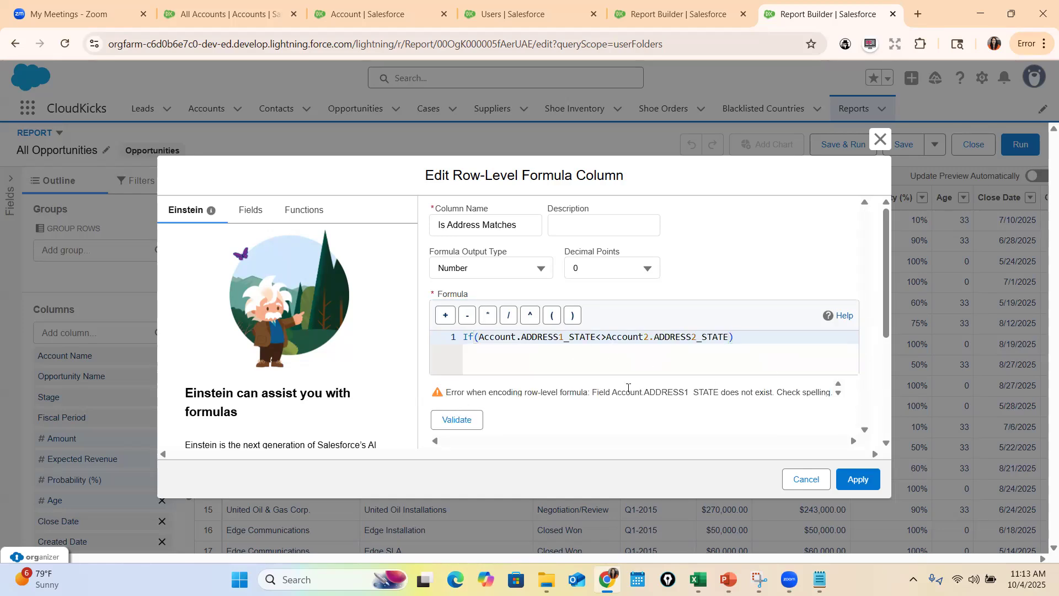
{"action": "left_click", "coordinate": [728, 579]}
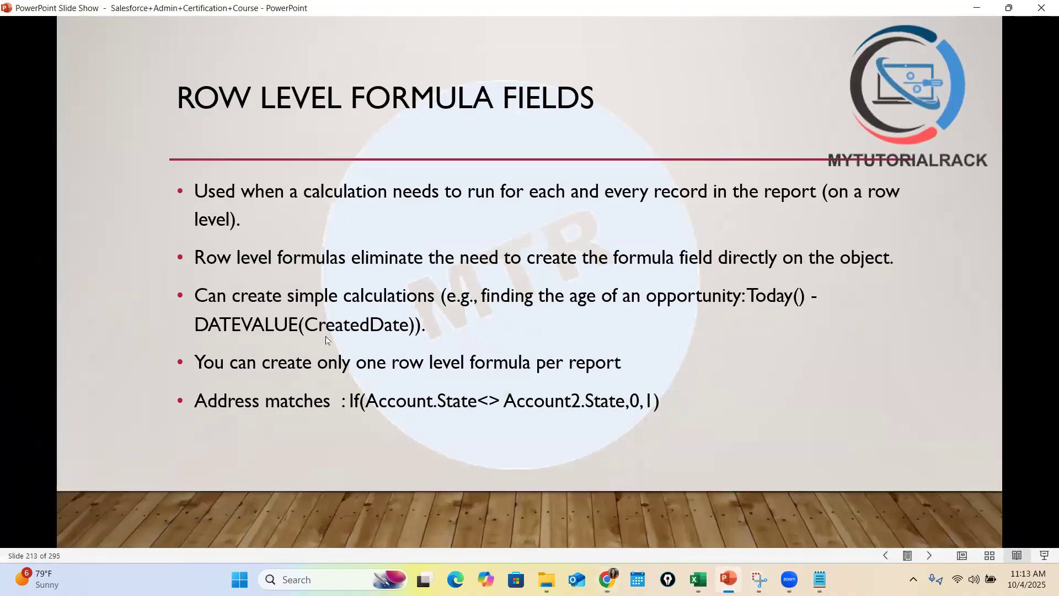
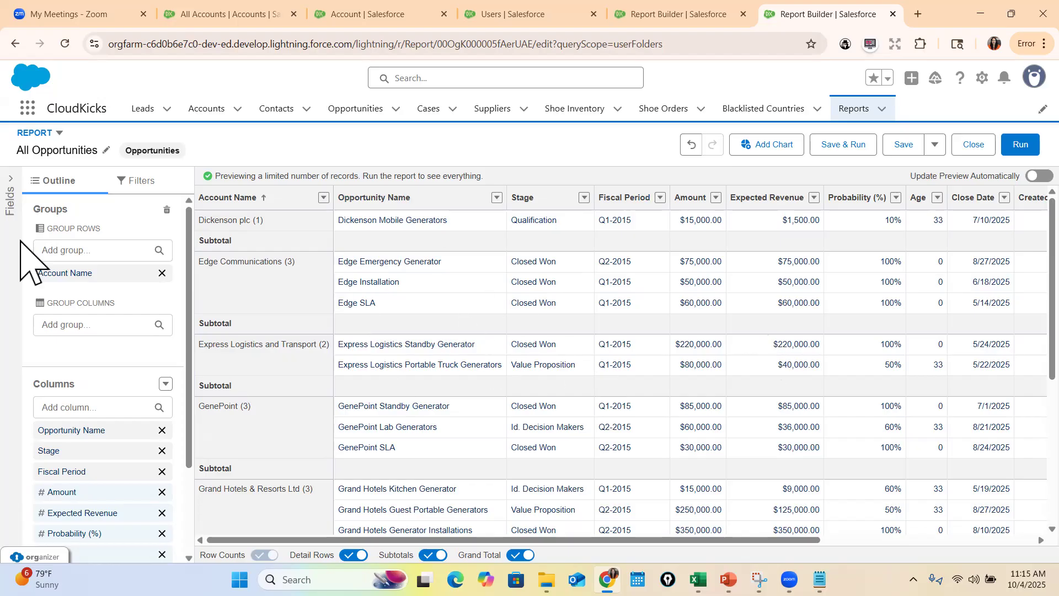
Rename the report Opportunities per Account and save it as a new copy under the default name
{"action": "left_click", "coordinate": [104, 150]}
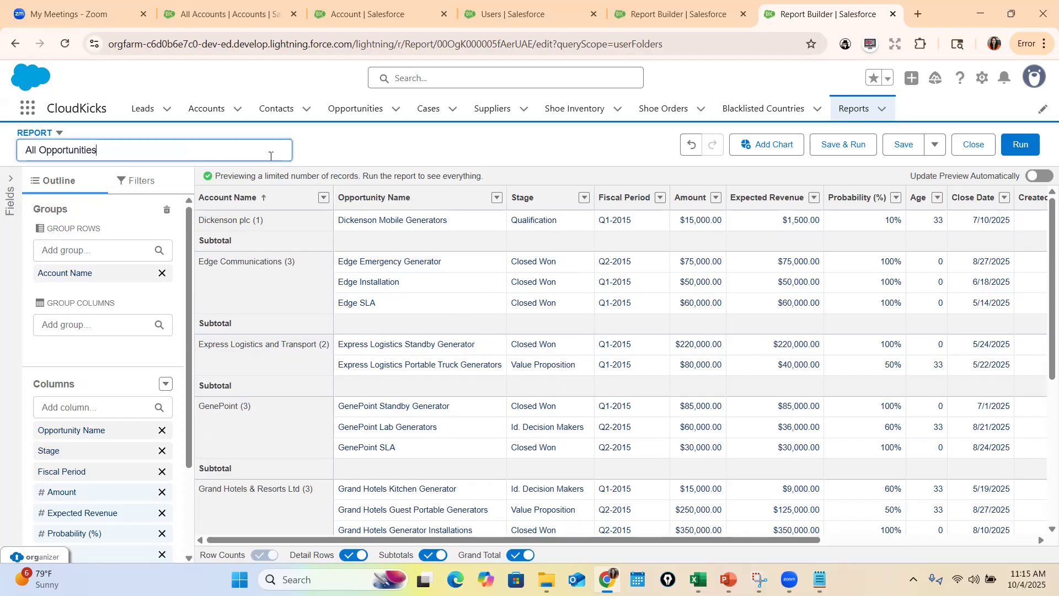
{"action": "type", "text": "Opportunities per Account"}
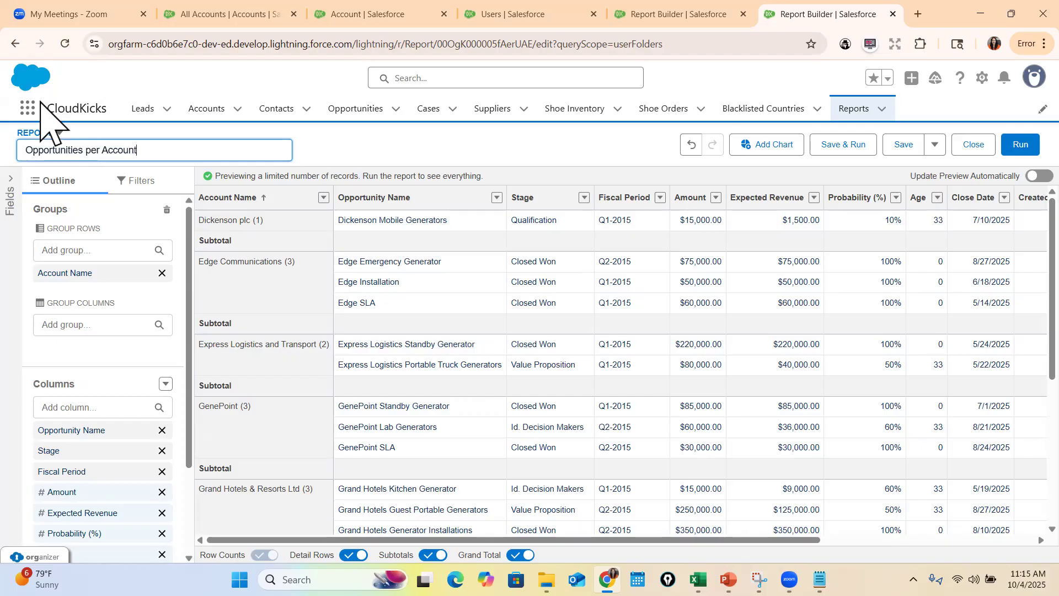
{"action": "left_click", "coordinate": [935, 146]}
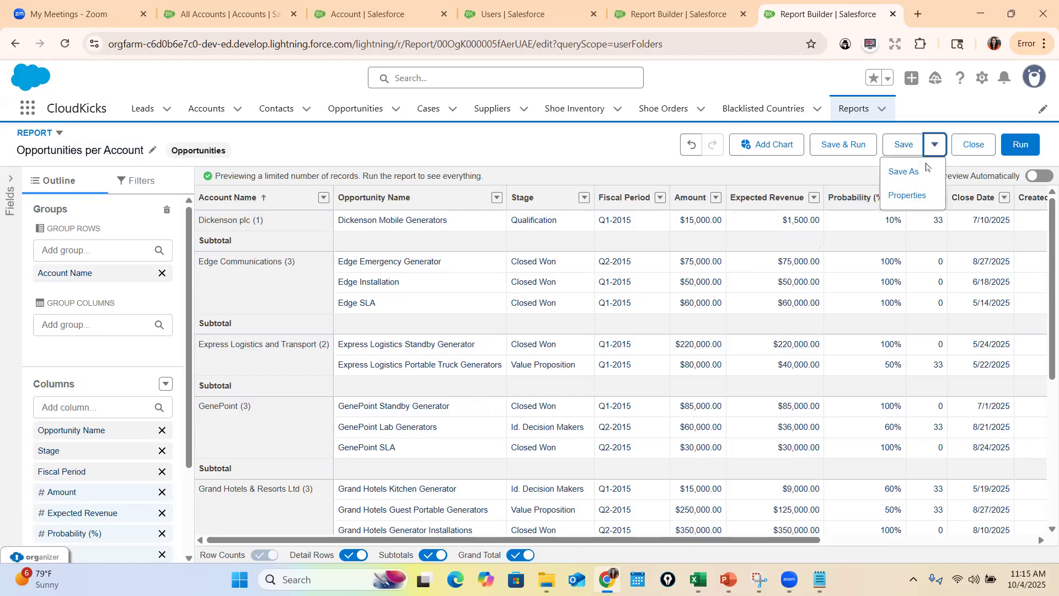
{"action": "left_click", "coordinate": [905, 172]}
{"action": "left_click", "coordinate": [864, 480]}
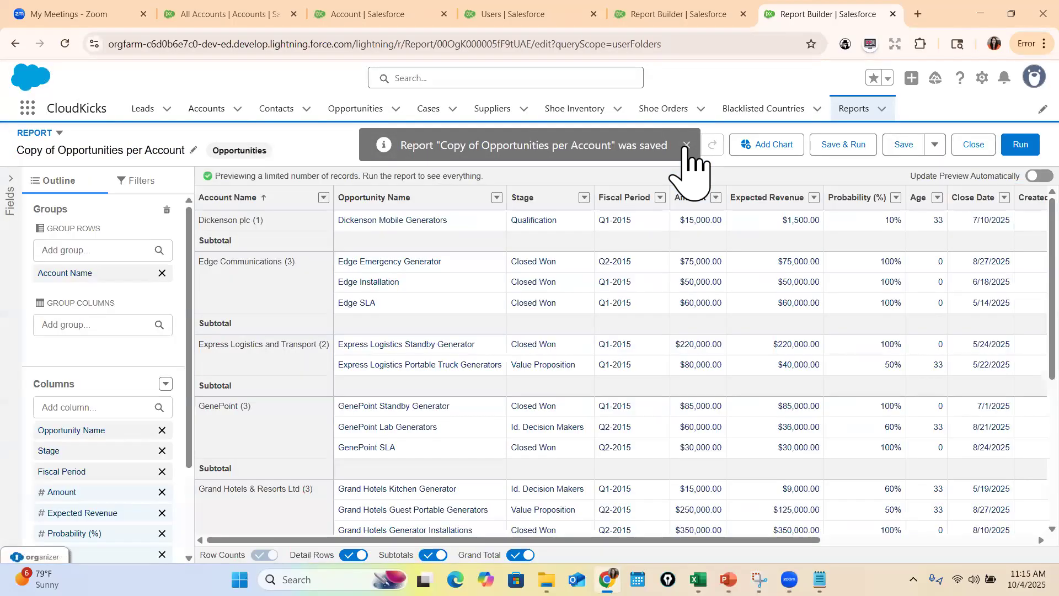
{"action": "left_click", "coordinate": [687, 145]}
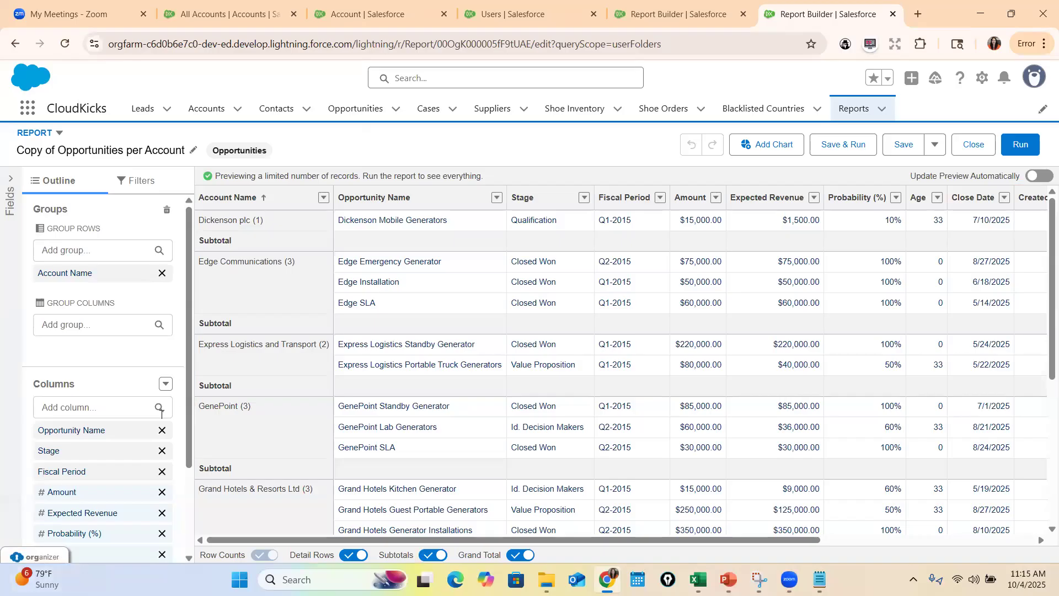
Add a summary formula column named Pipeline Coverage, checking the name on the Summary Formula Fields slide in PowerPoint
{"action": "left_click", "coordinate": [165, 384]}
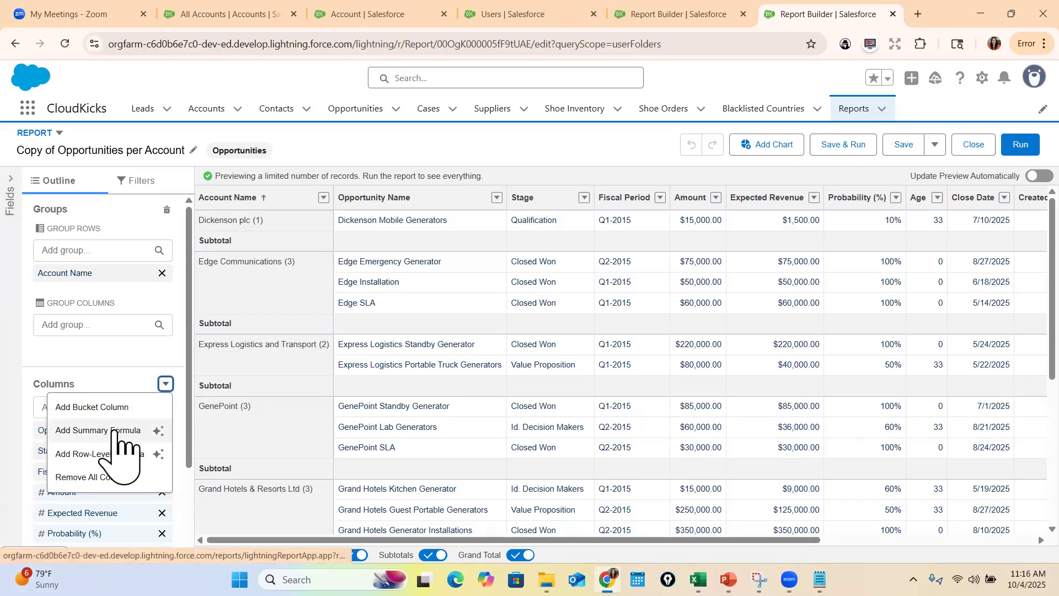
{"action": "left_click", "coordinate": [113, 430]}
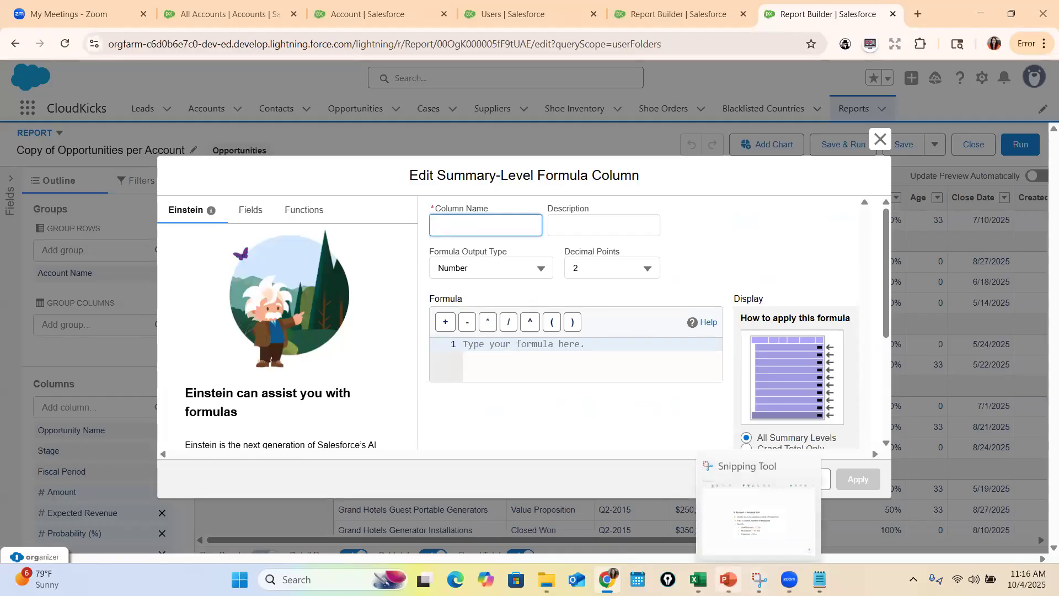
{"action": "left_click", "coordinate": [728, 580]}
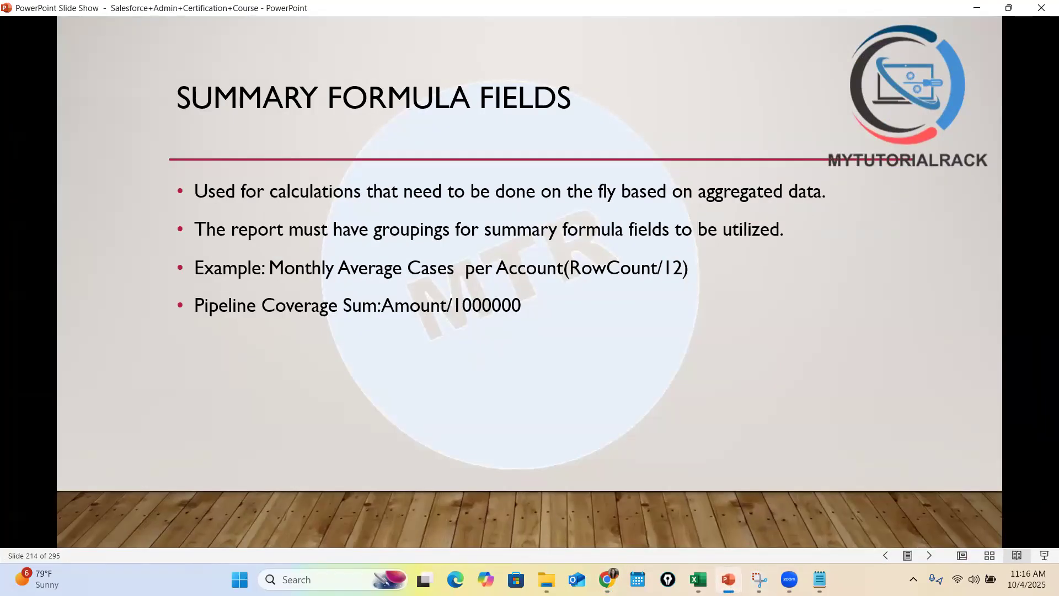
{"action": "key", "text": "alt+Tab"}
{"action": "type", "text": "P"}
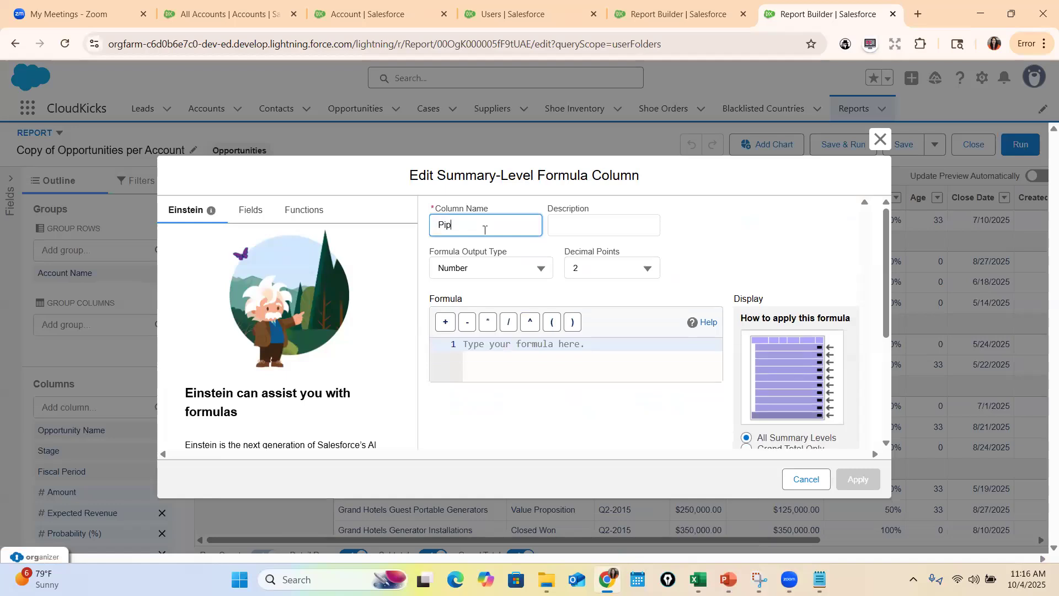
{"action": "type", "text": "ipeline Coverage"}
{"action": "key", "text": "Tab"}
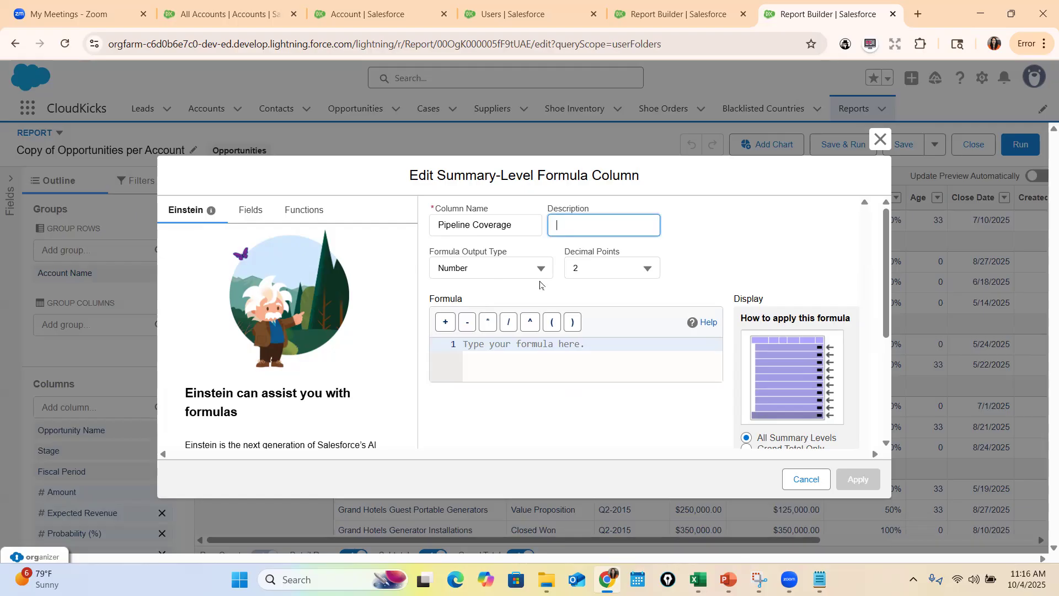
Check the pipeline coverage example on the PowerPoint slide, and set the formula output type to Percent with 2 decimal points
{"action": "left_click", "coordinate": [728, 579]}
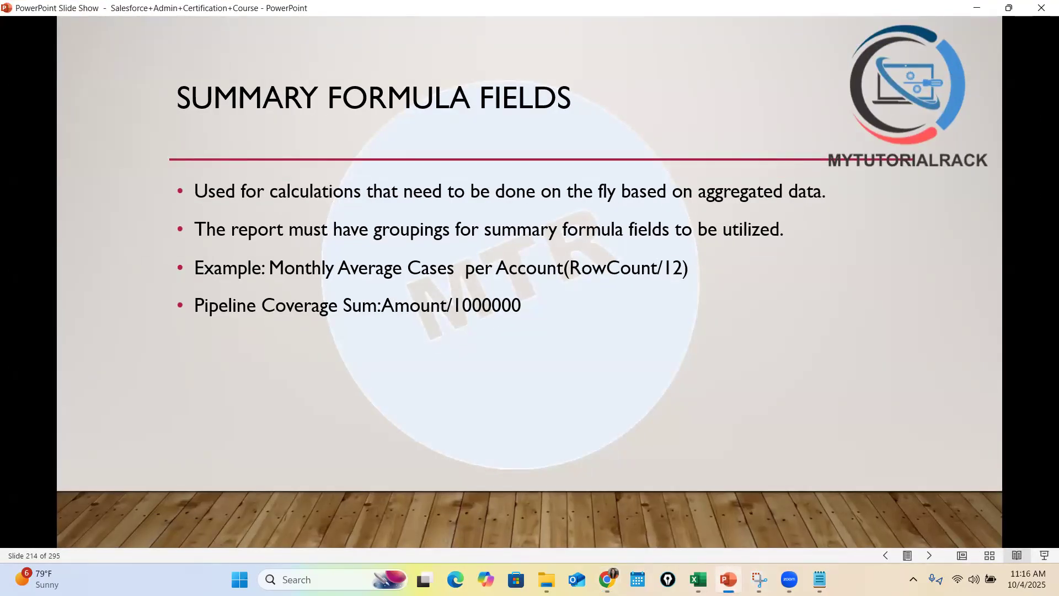
{"action": "left_click", "coordinate": [728, 579]}
{"action": "left_click", "coordinate": [499, 268]}
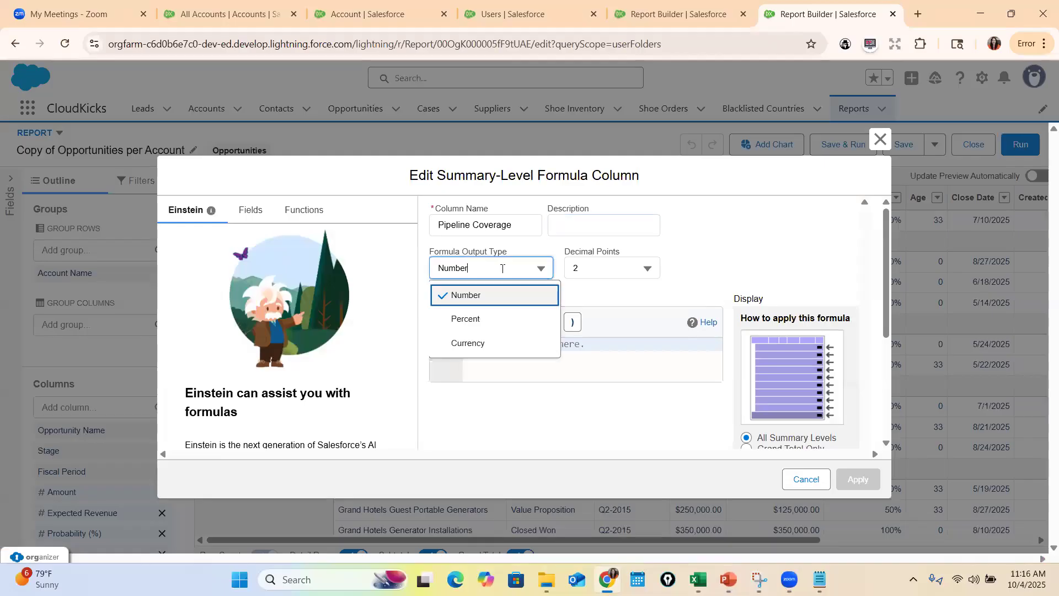
{"action": "left_click", "coordinate": [482, 319]}
{"action": "left_click", "coordinate": [607, 268]}
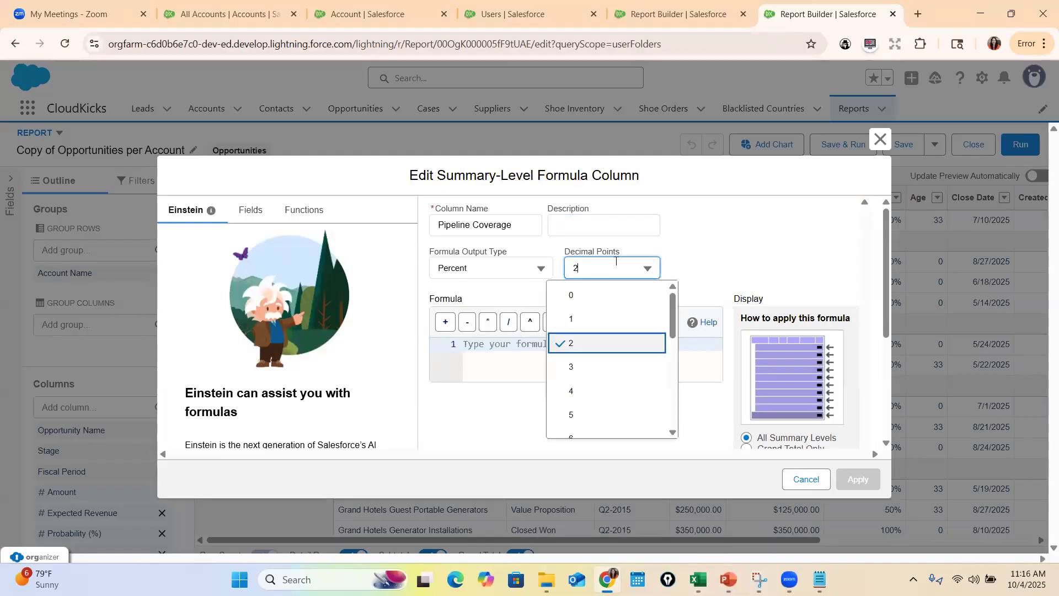
{"action": "left_click", "coordinate": [478, 346]}
Show the fields available for the formula and clear the placeholder text from the formula editor
{"action": "left_click", "coordinate": [265, 214]}
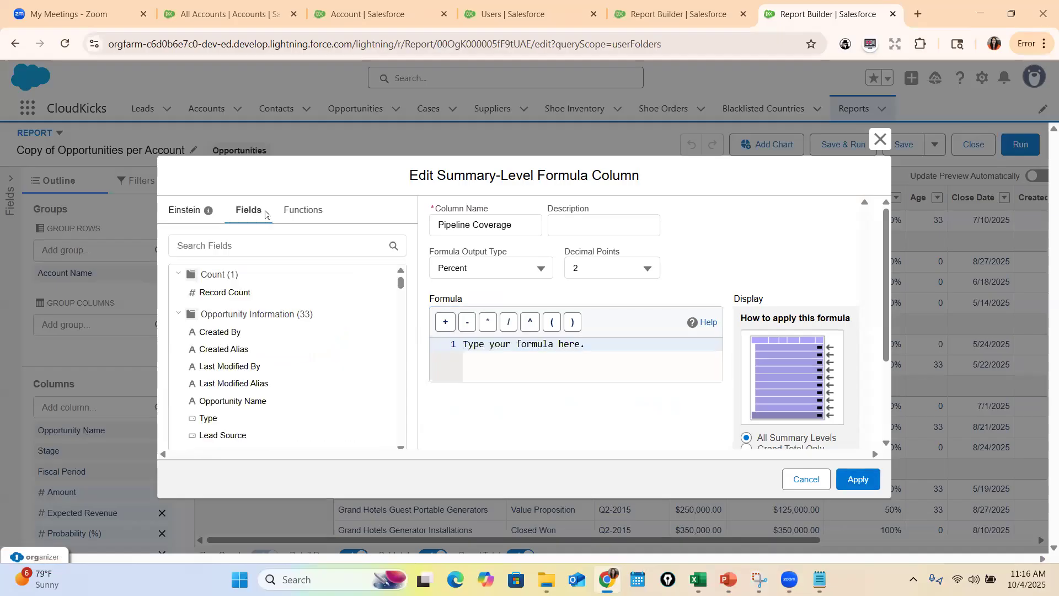
{"action": "double_click", "coordinate": [485, 347]}
{"action": "key", "text": "ctrl+a"}
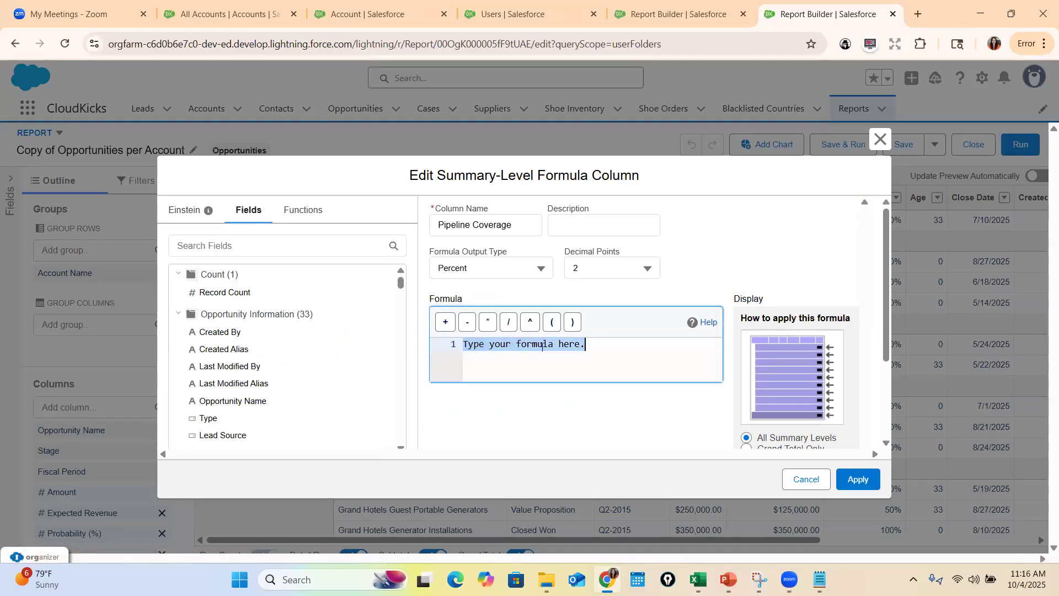
{"action": "key", "text": "BackSpace"}
Try to find a Sum function for the formula in the function list
{"action": "type", "text": "S"}
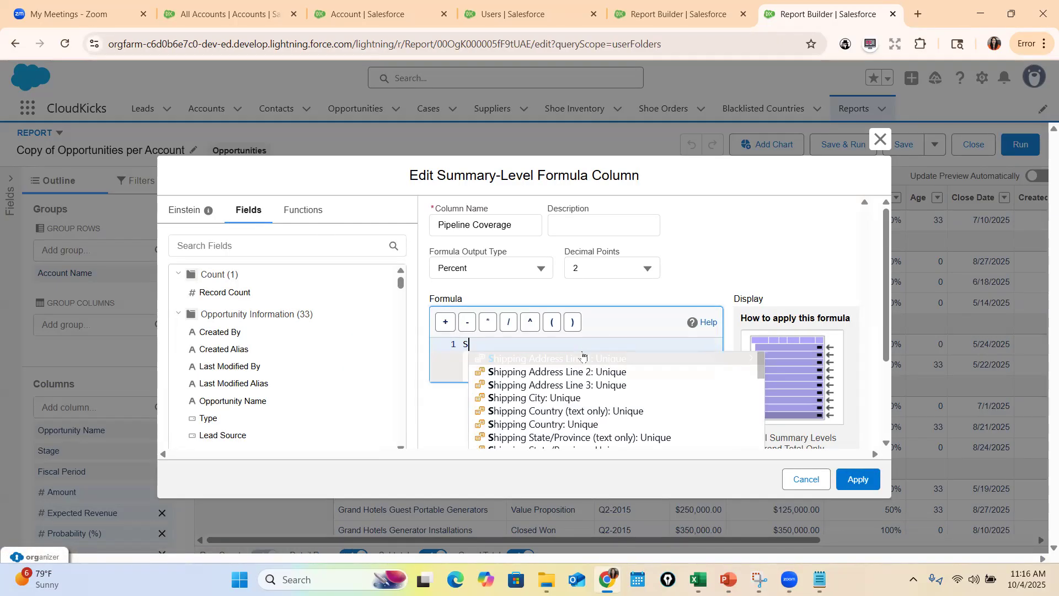
{"action": "left_click", "coordinate": [305, 213]}
{"action": "left_click", "coordinate": [281, 238]}
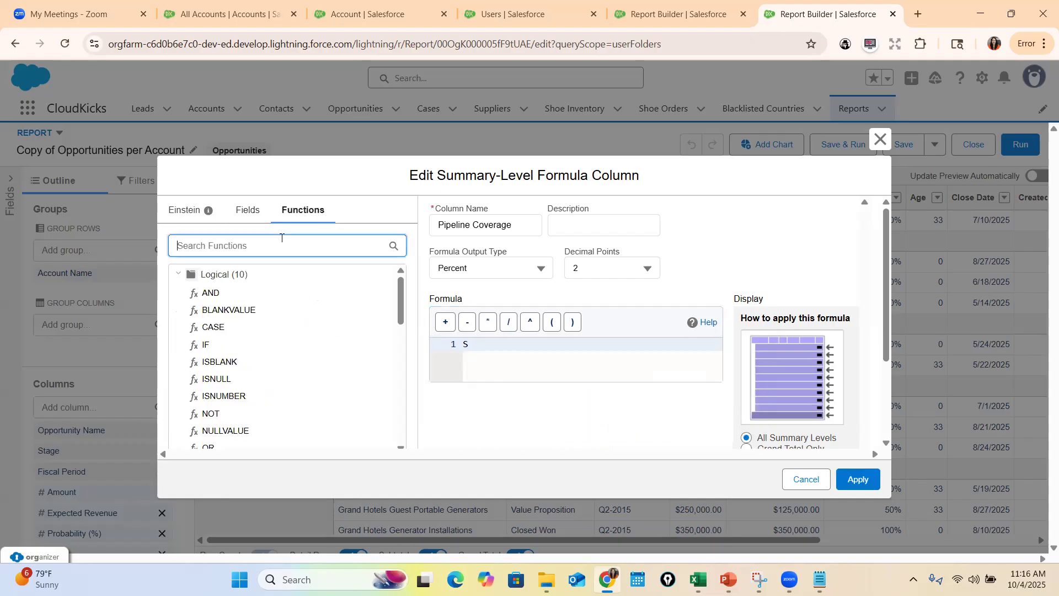
{"action": "type", "text": "SU"}
{"action": "key", "text": "BackSpace"}
{"action": "key", "text": "BackSpace"}
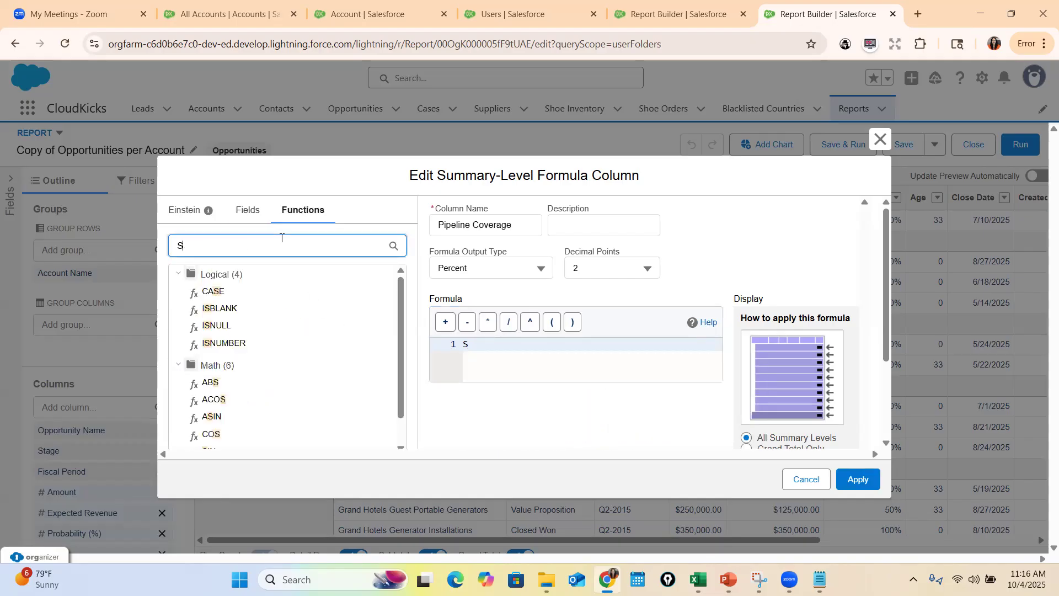
{"action": "type", "text": "um"}
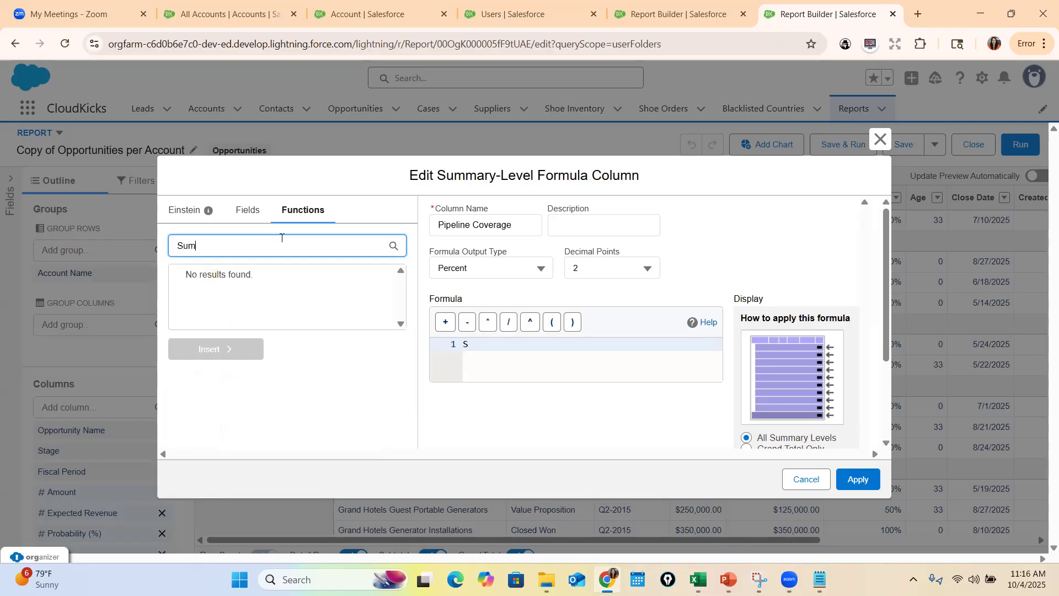
{"action": "key", "text": "BackSpace"}
{"action": "key", "text": "BackSpace"}
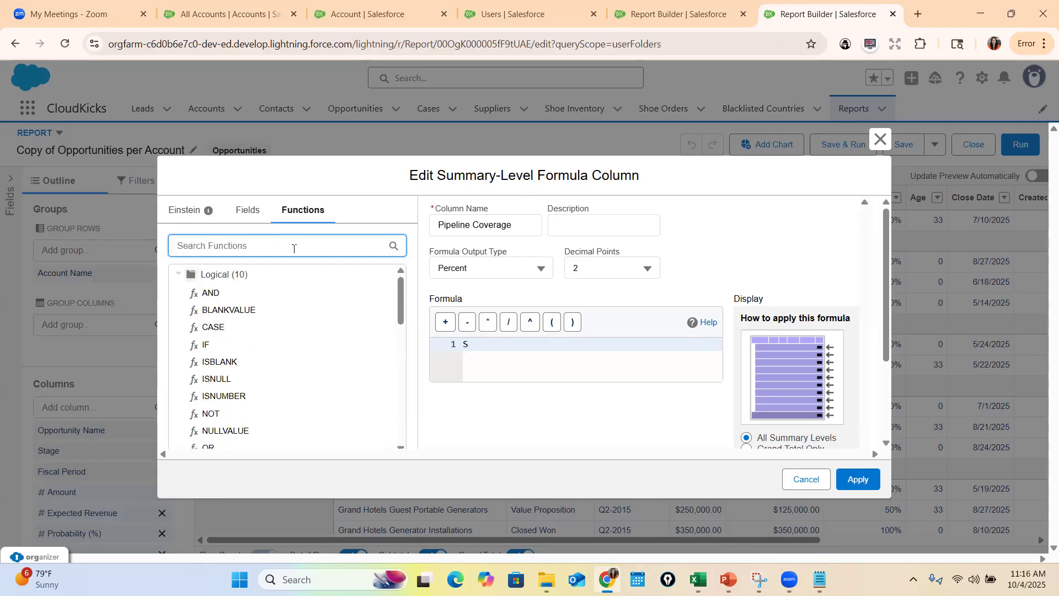
{"action": "left_click", "coordinate": [483, 347]}
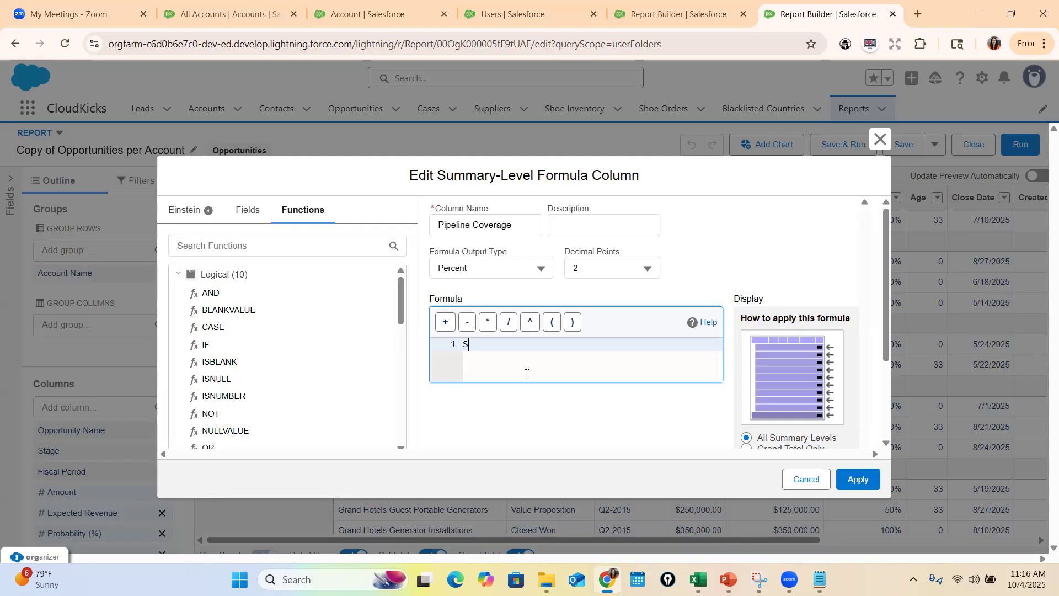
{"action": "key", "text": "BackSpace"}
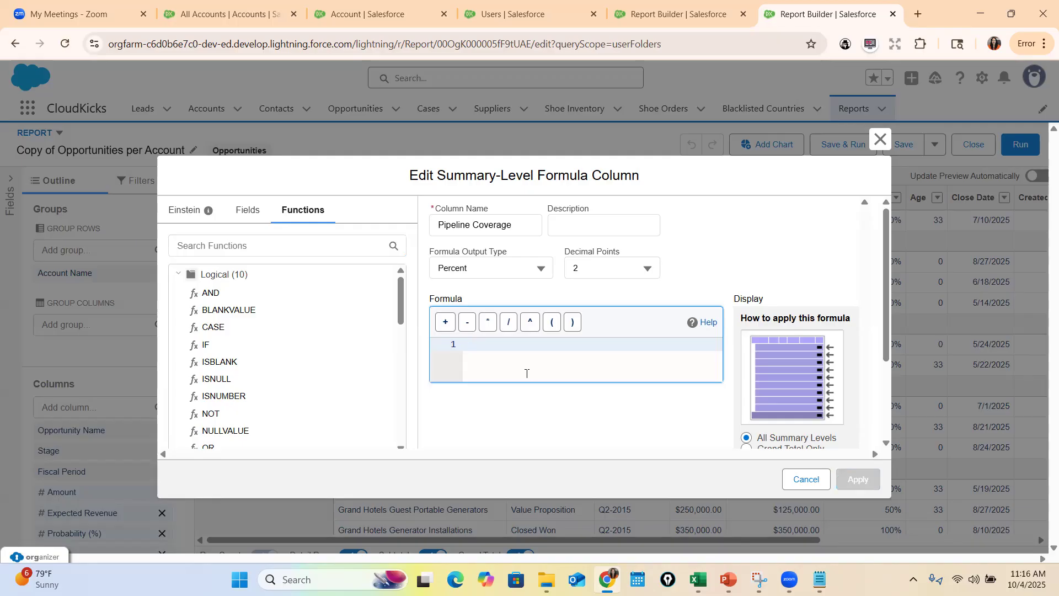
Enter AMOUNT:SUM/1000000 as the Pipeline Coverage formula, apply it, and refresh the report preview
{"action": "type", "text": "Sum"}
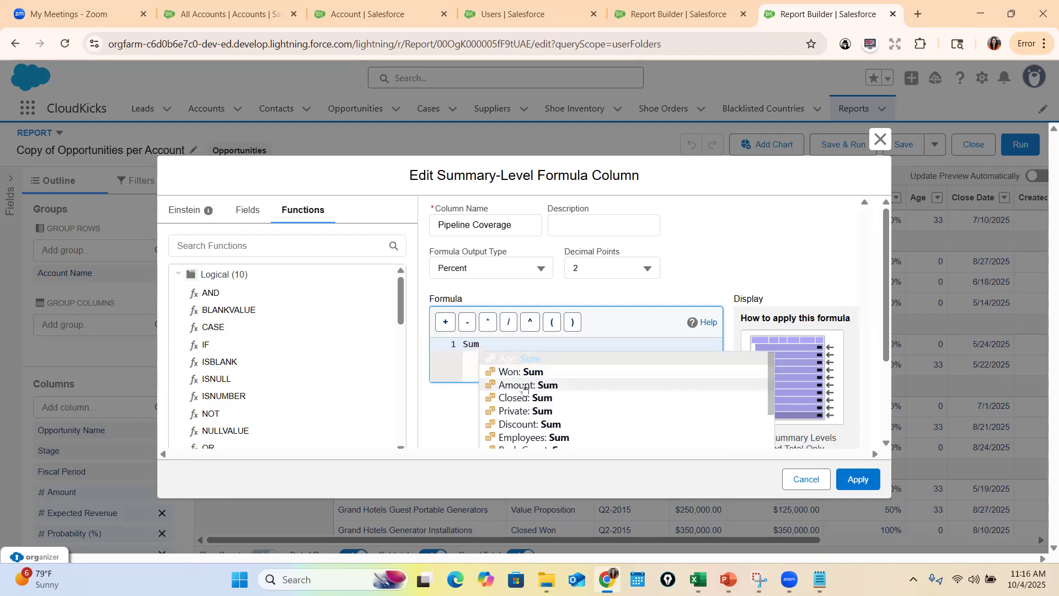
{"action": "left_click", "coordinate": [524, 386]}
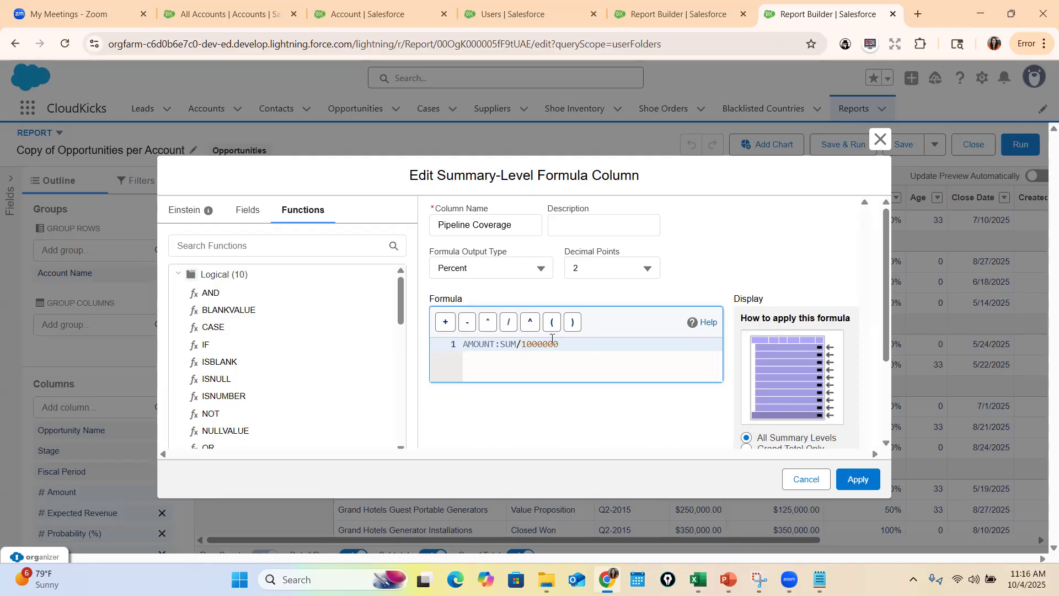
{"action": "double_click", "coordinate": [536, 344]}
{"action": "scroll", "coordinate": [579, 400], "scroll_direction": "down", "scroll_amount": 3}
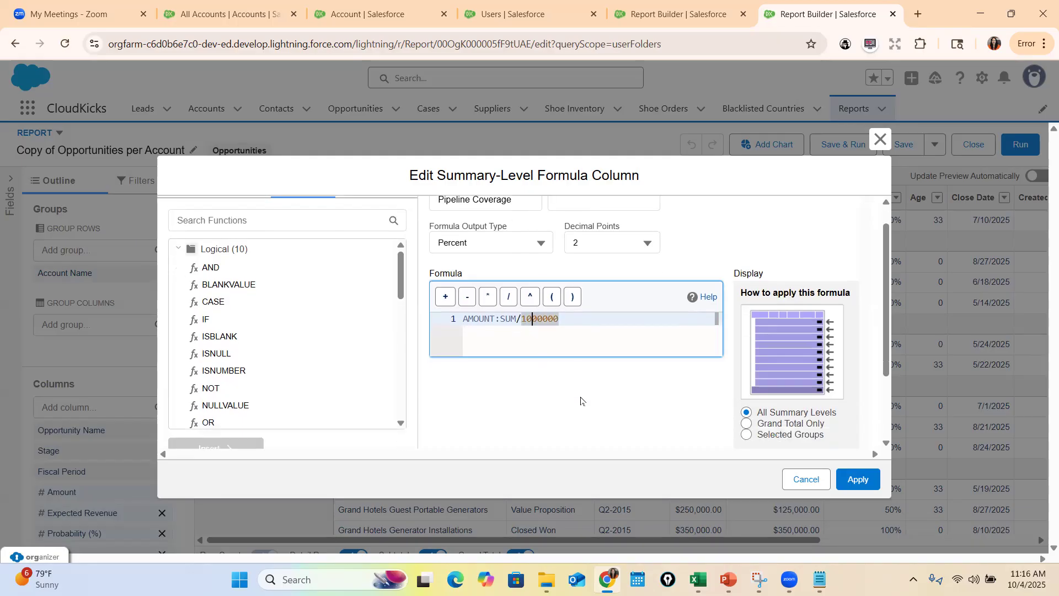
{"action": "left_click", "coordinate": [471, 383]}
{"action": "left_click", "coordinate": [858, 482]}
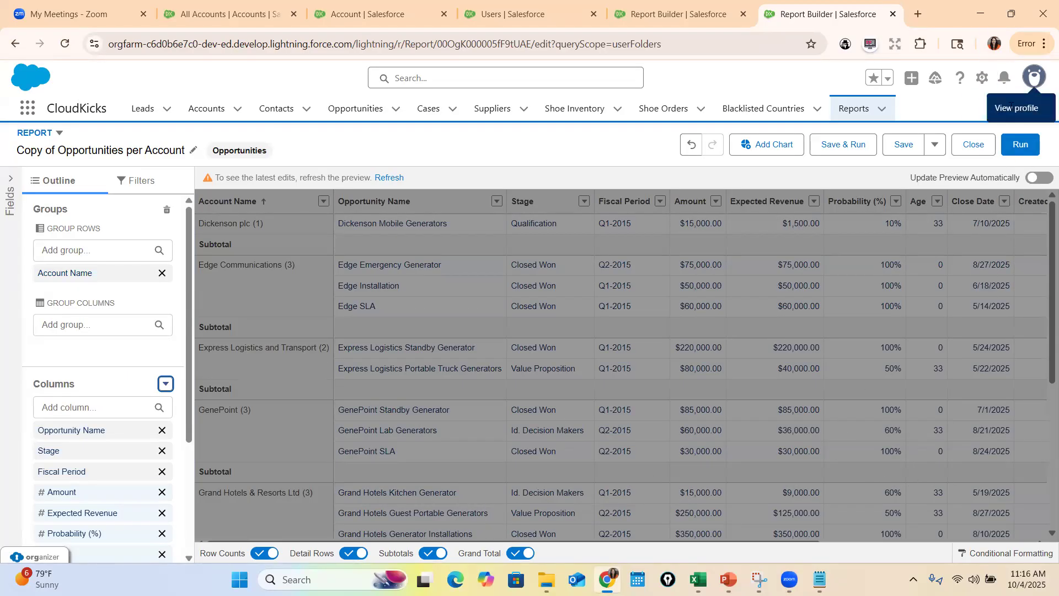
{"action": "left_click", "coordinate": [389, 177]}
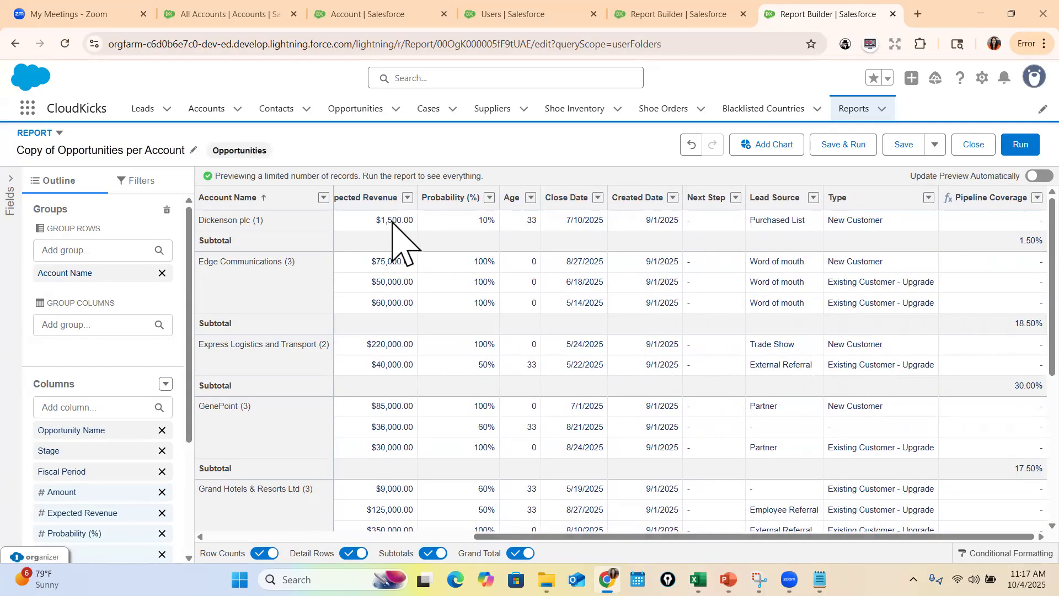
{"action": "scroll", "coordinate": [620, 272], "scroll_direction": "left", "scroll_amount": 4}
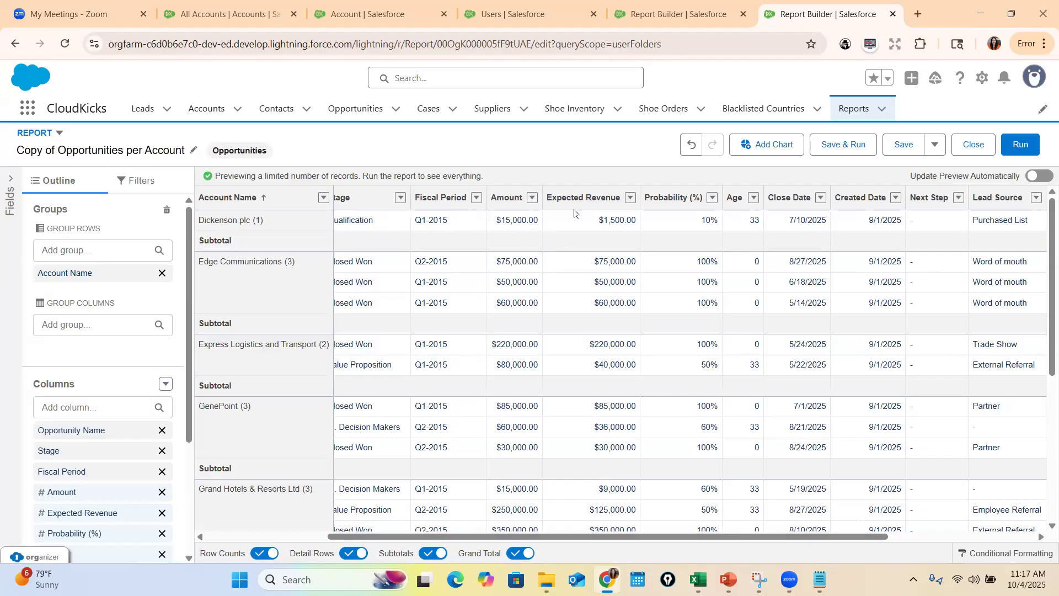
Put the notes window away and open the Windows Calculator
{"action": "key", "text": "alt+Tab"}
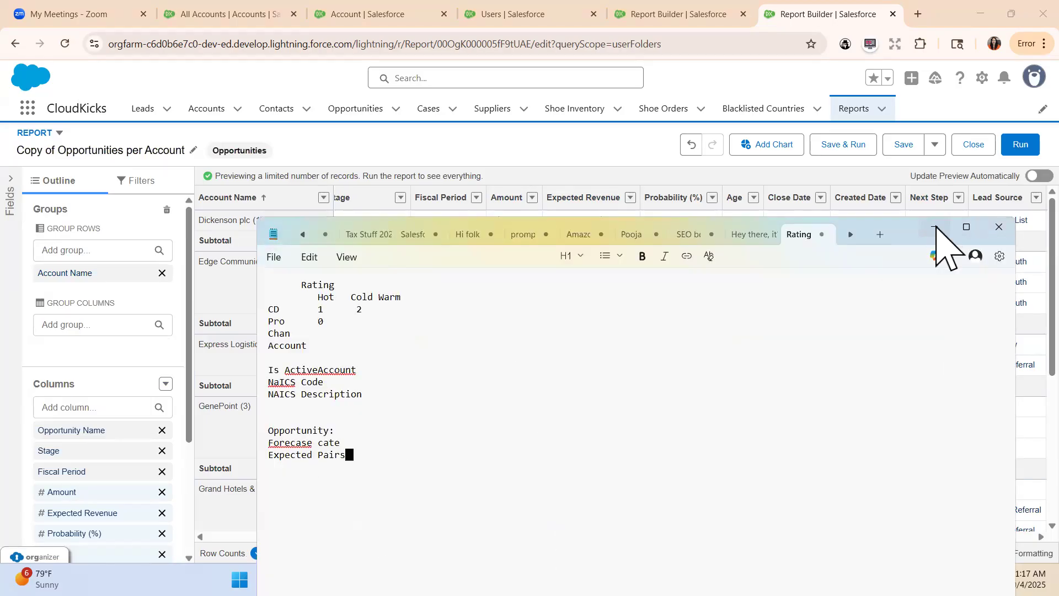
{"action": "left_click", "coordinate": [934, 227]}
{"action": "key", "text": "super+s"}
{"action": "type", "text": "calc"}
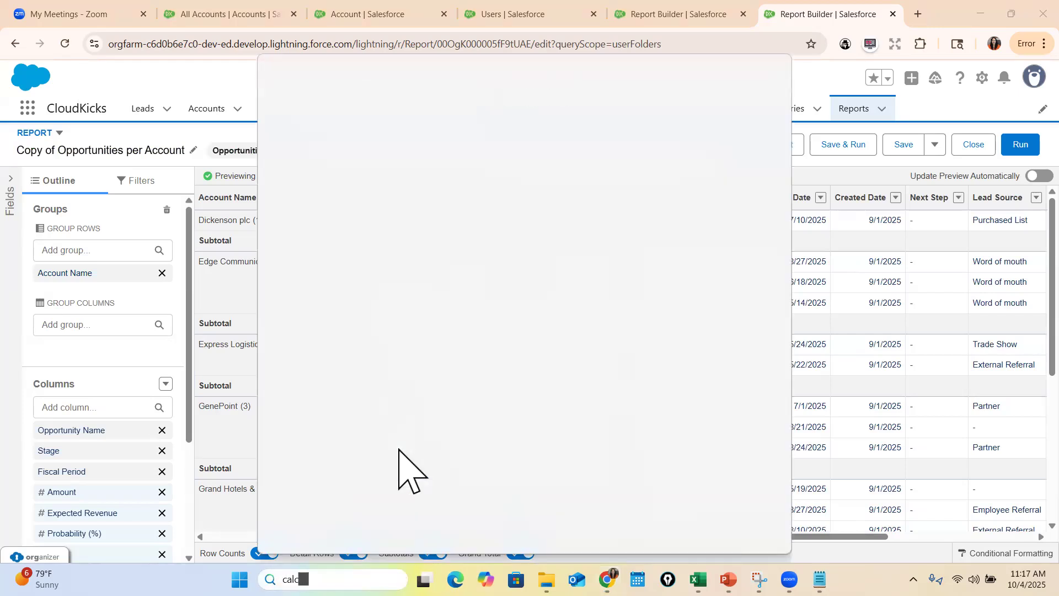
{"action": "left_click", "coordinate": [346, 167]}
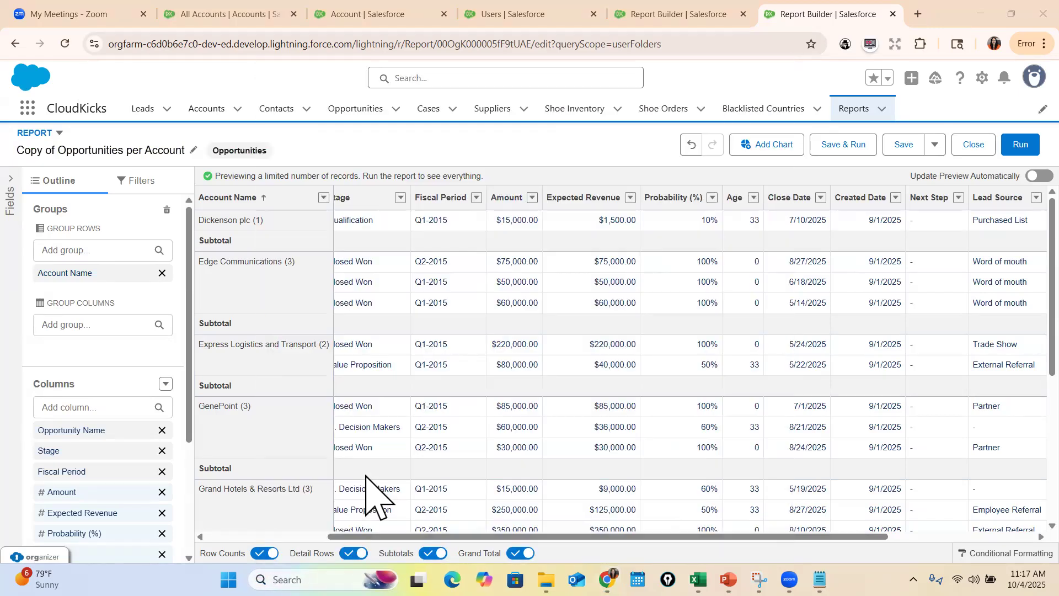
Calculate 15000 divided by 1000000 to check the Pipeline Coverage value for Dickenson plc
{"action": "left_click", "coordinate": [381, 458]}
{"action": "left_click", "coordinate": [492, 426]}
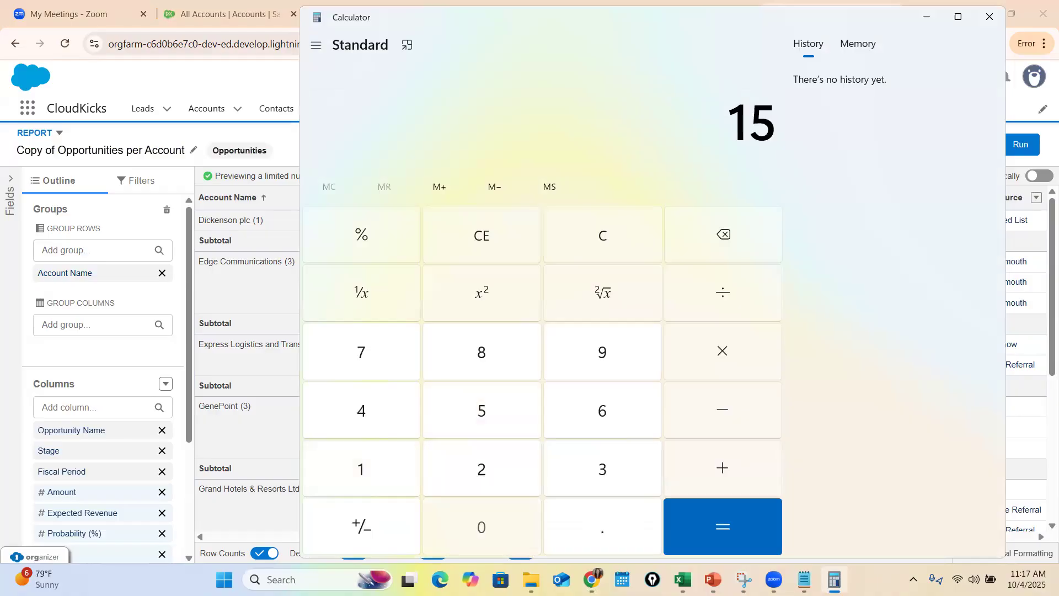
{"action": "left_click", "coordinate": [482, 527]}
{"action": "left_click", "coordinate": [483, 527]}
{"action": "left_click", "coordinate": [483, 526]}
{"action": "left_click", "coordinate": [704, 297]}
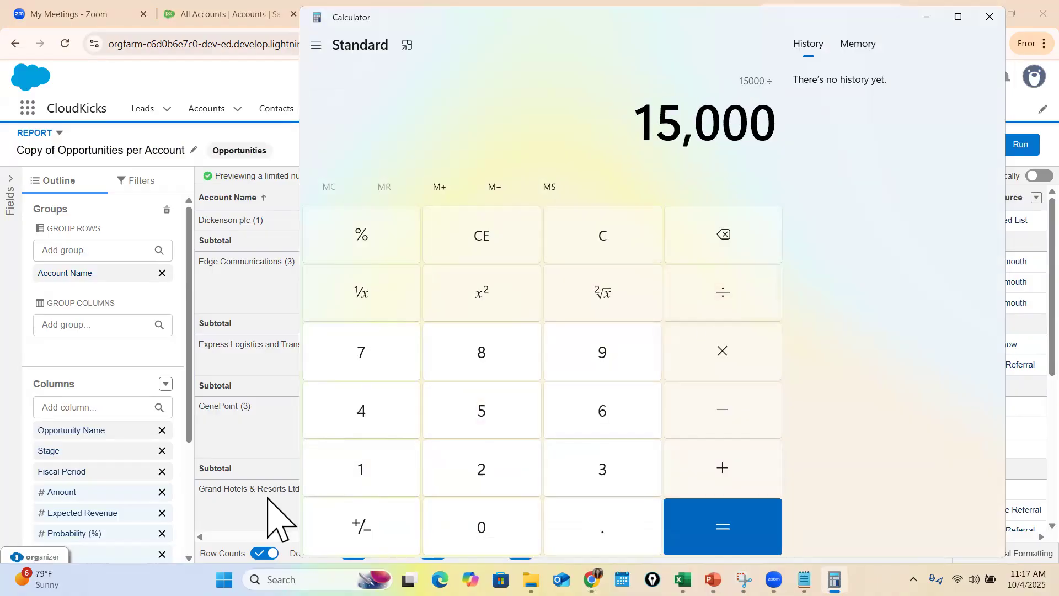
{"action": "left_click", "coordinate": [372, 469]}
{"action": "left_click", "coordinate": [481, 526]}
{"action": "left_click", "coordinate": [482, 527]}
{"action": "left_click", "coordinate": [482, 527]}
{"action": "left_click", "coordinate": [482, 526]}
{"action": "left_click", "coordinate": [481, 527]}
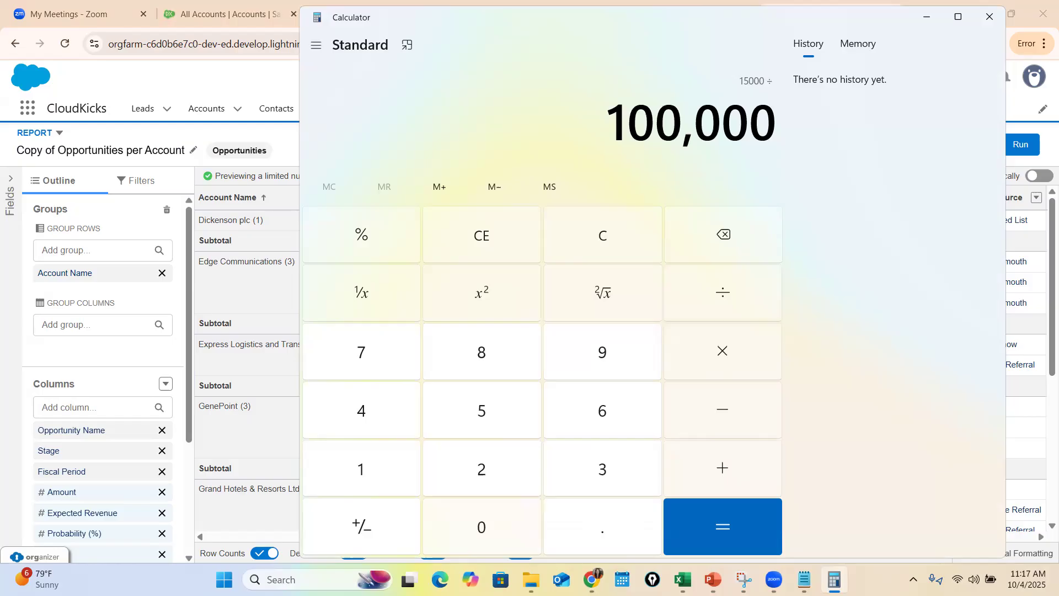
{"action": "left_click", "coordinate": [482, 527]}
{"action": "left_click", "coordinate": [723, 527]}
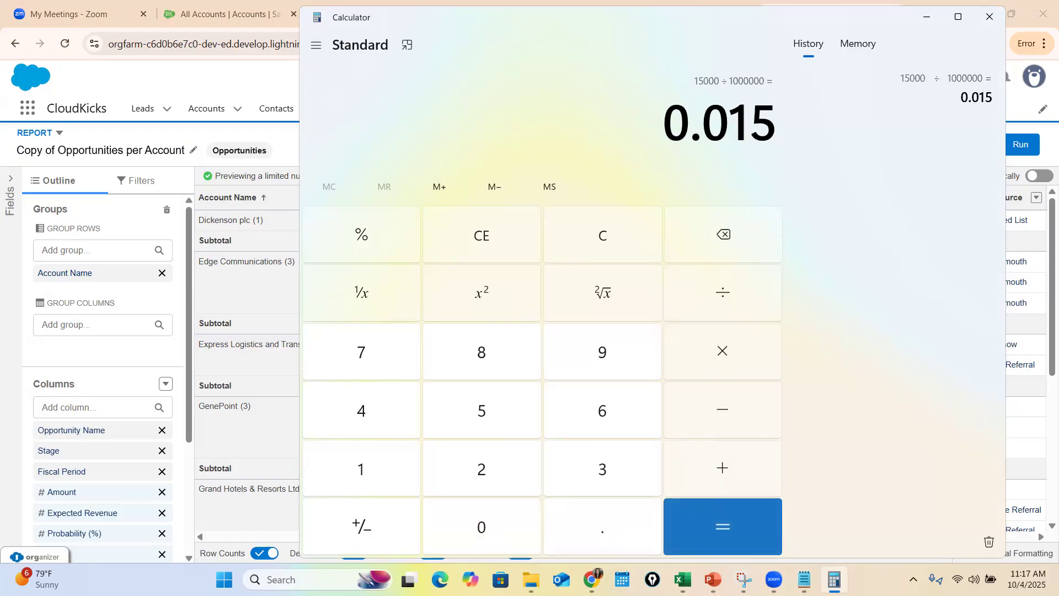
Return to the report, compare the Pipeline Coverage subtotals with the column's formula, and close the formula editor
{"action": "left_click", "coordinate": [927, 17]}
{"action": "scroll", "coordinate": [981, 244], "scroll_direction": "right", "scroll_amount": 5}
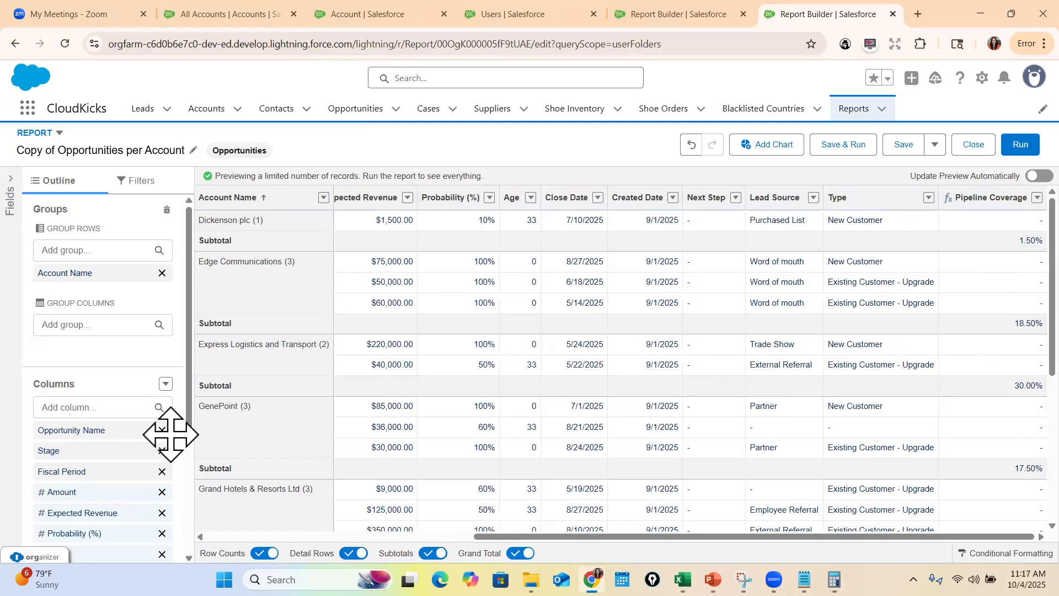
{"action": "scroll", "coordinate": [105, 441], "scroll_direction": "down", "scroll_amount": 3}
{"action": "left_click", "coordinate": [84, 539]}
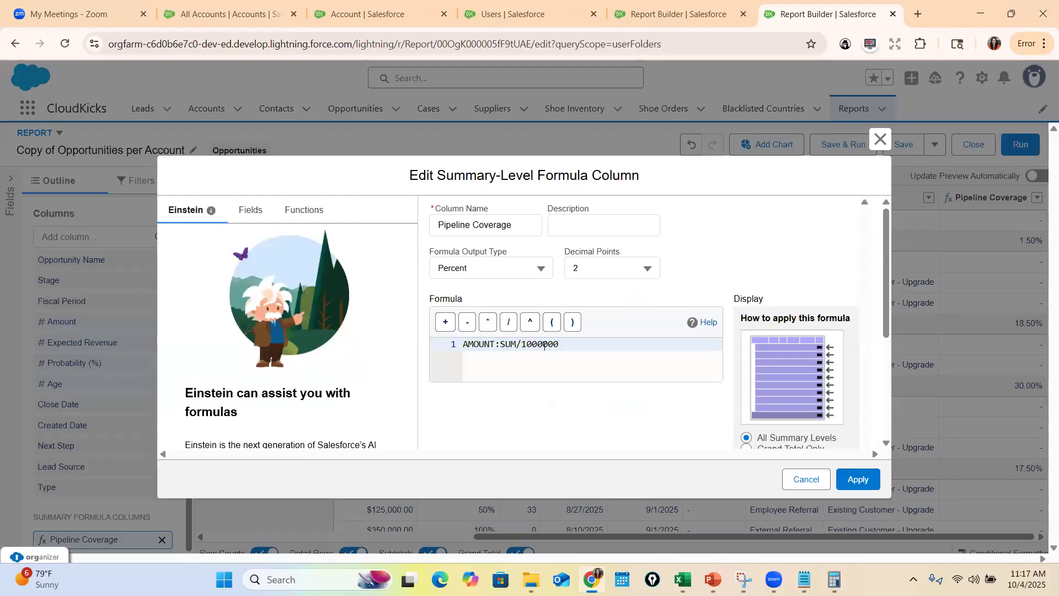
{"action": "left_click", "coordinate": [541, 343]}
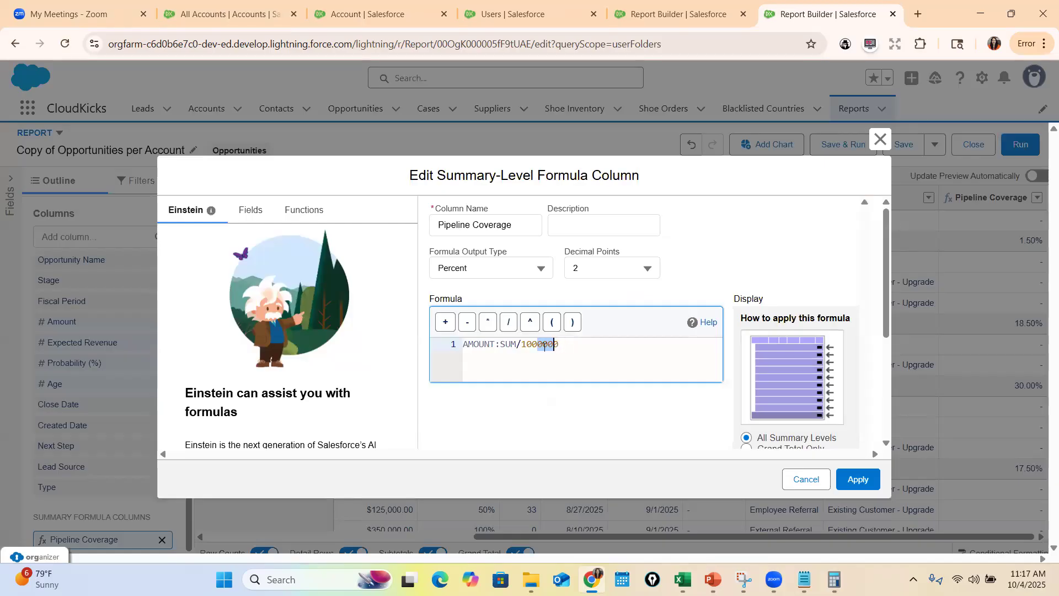
{"action": "left_click", "coordinate": [879, 139]}
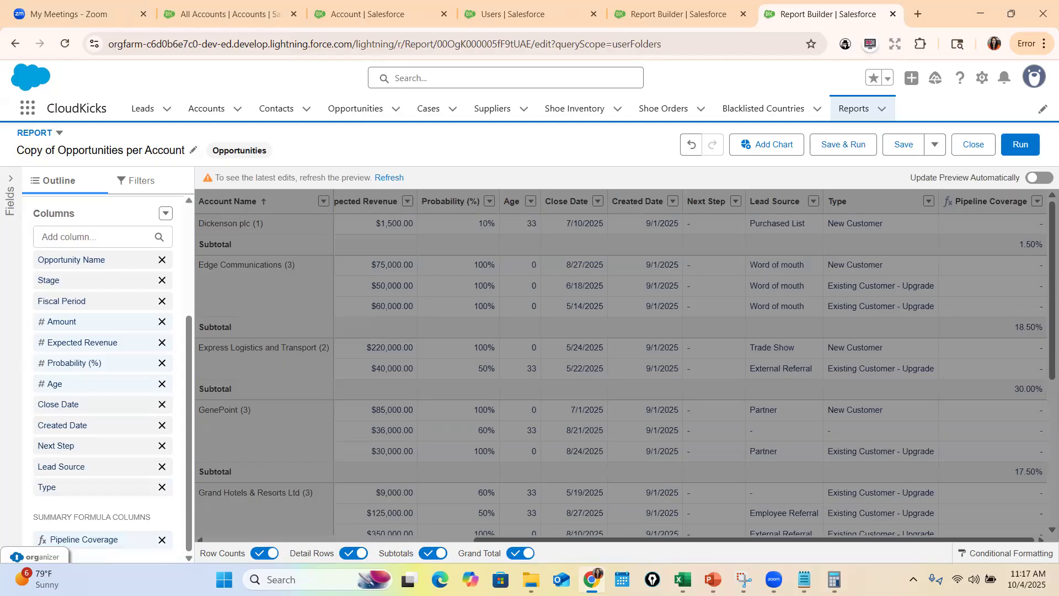
Set the Pipeline Coverage formula column to 0 decimal points, apply it, and refresh the report preview
{"action": "left_click", "coordinate": [106, 539]}
{"action": "left_click", "coordinate": [601, 269]}
{"action": "left_click", "coordinate": [604, 297]}
{"action": "left_click", "coordinate": [855, 481]}
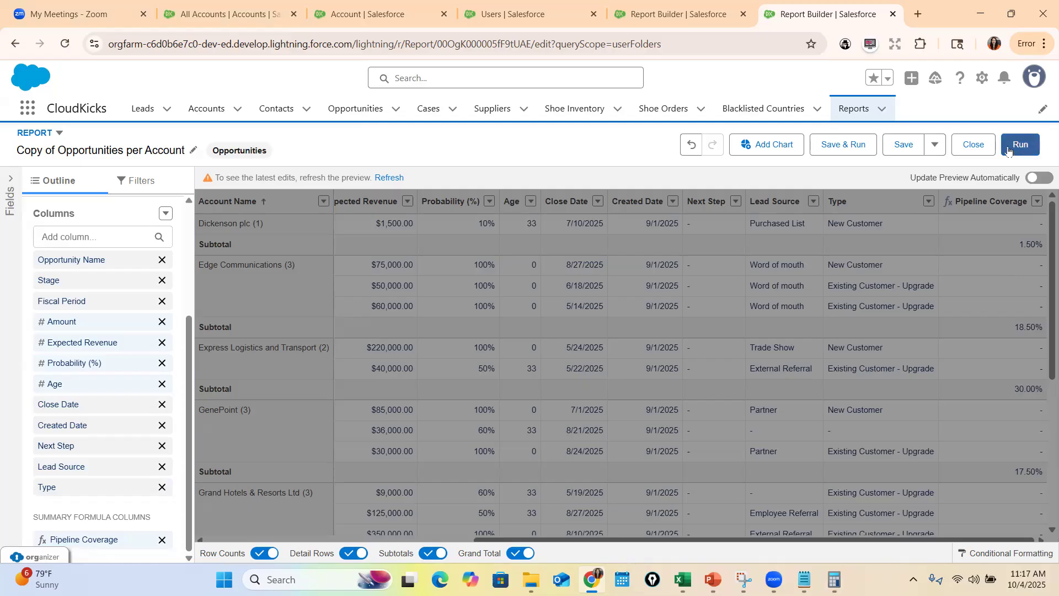
{"action": "left_click", "coordinate": [389, 177]}
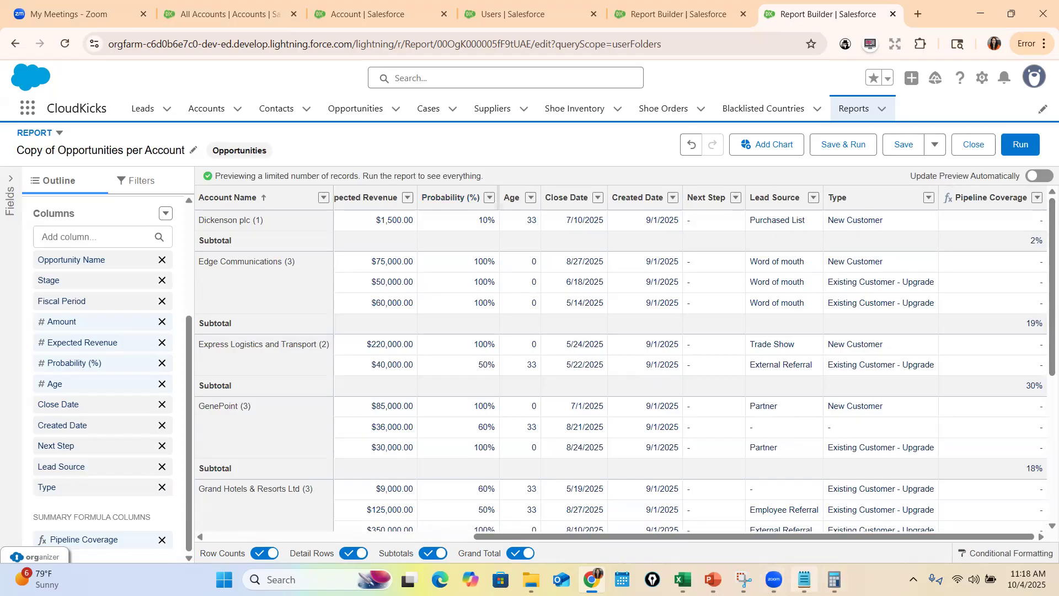
Check Dickenson plc's amount in the report and redo the 15000 divided by 1000000 calculation in the Calculator
{"action": "left_click", "coordinate": [804, 579]}
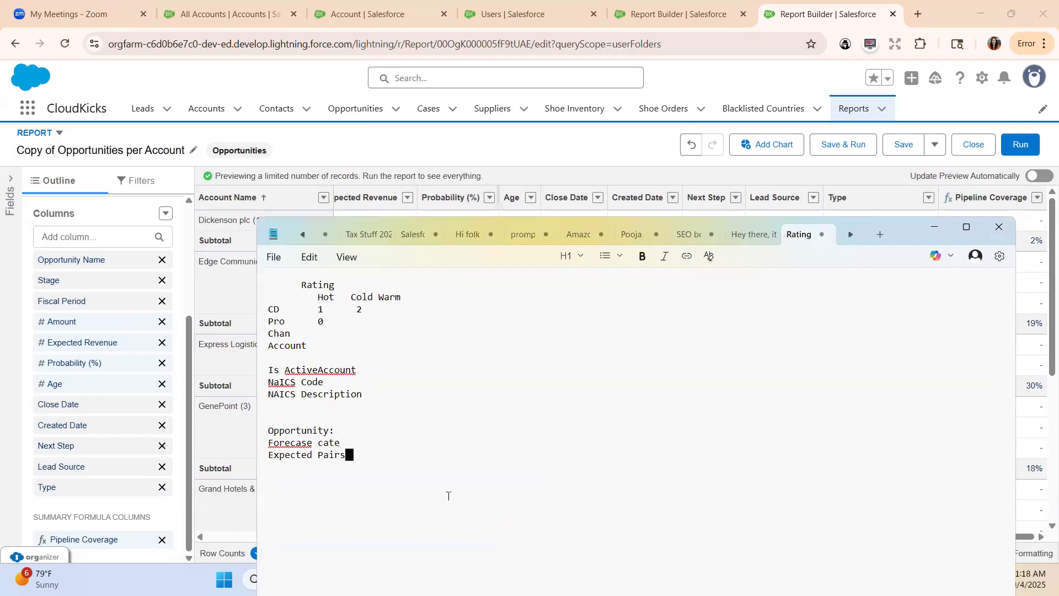
{"action": "left_click", "coordinate": [936, 227]}
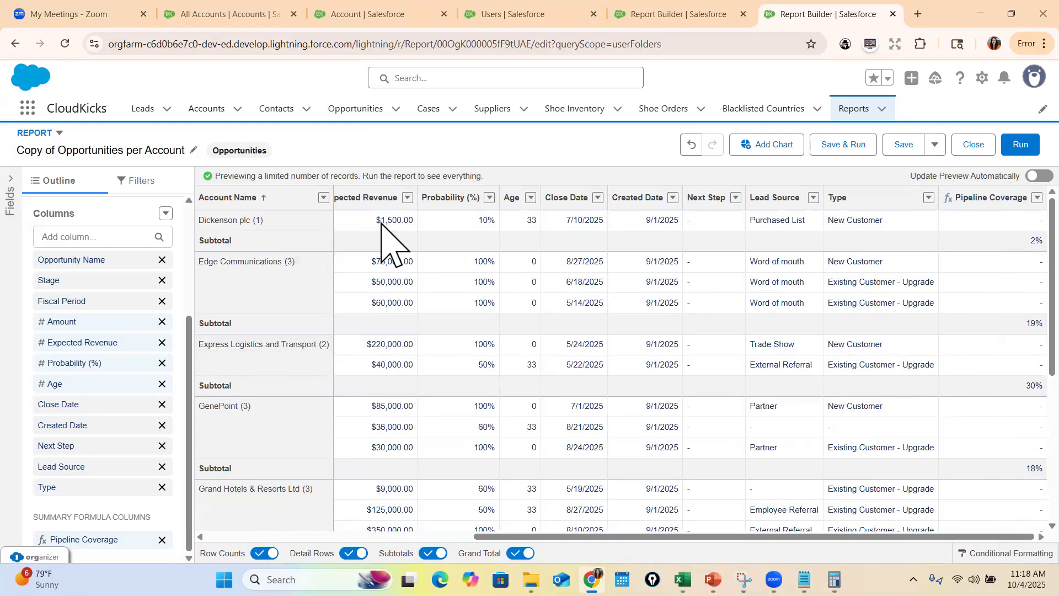
{"action": "left_click_drag", "start_coordinate": [651, 537], "coordinate": [492, 536]}
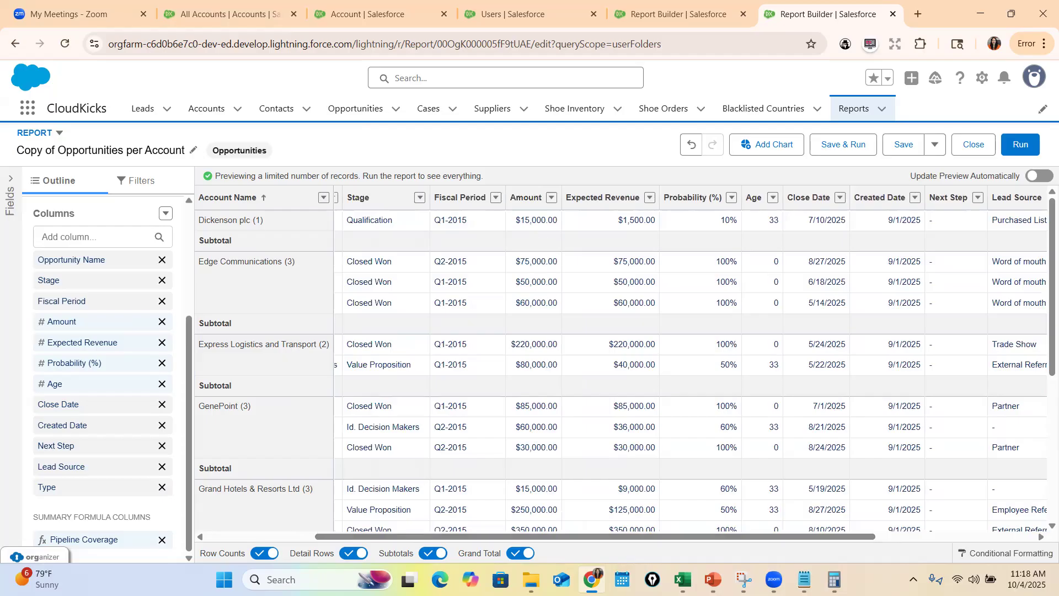
{"action": "key", "text": "alt+Tab"}
{"action": "left_click", "coordinate": [619, 237]}
{"action": "left_click", "coordinate": [375, 482]}
{"action": "type", "text": "5000"}
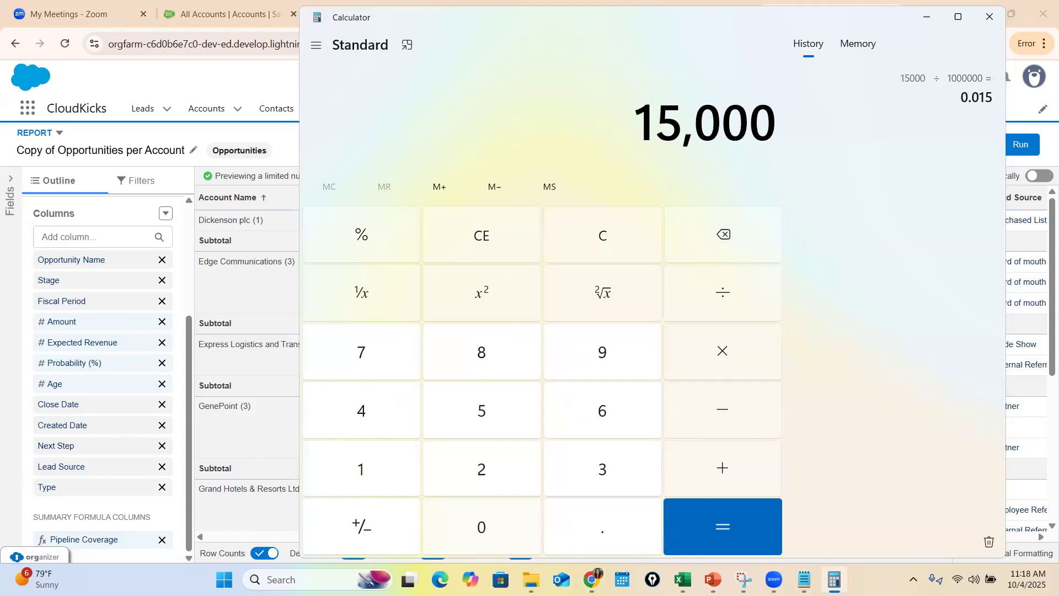
{"action": "left_click", "coordinate": [694, 300]}
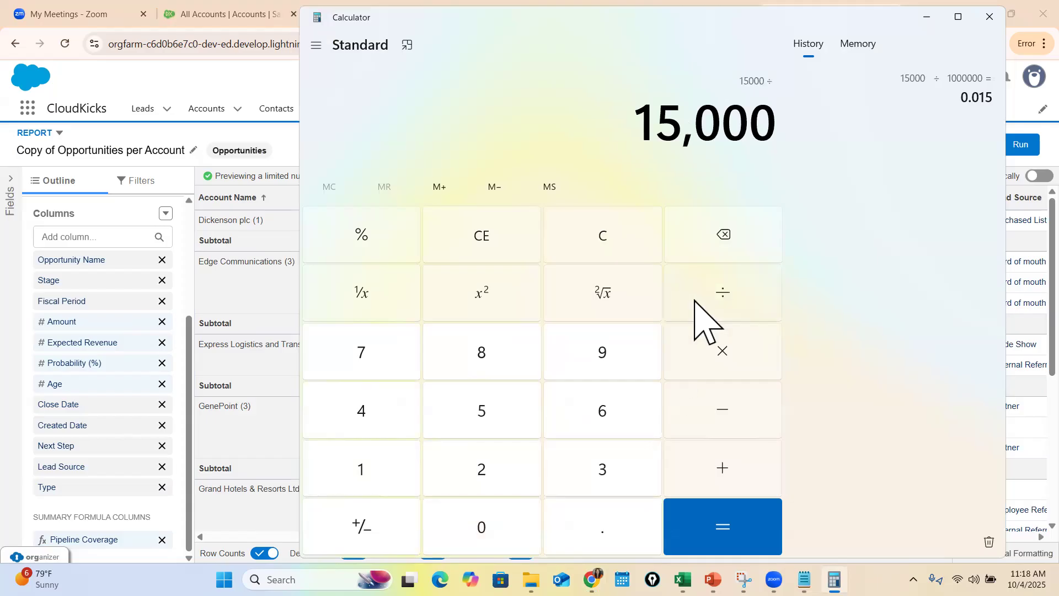
{"action": "left_click", "coordinate": [375, 481]}
{"action": "type", "text": "000,0"}
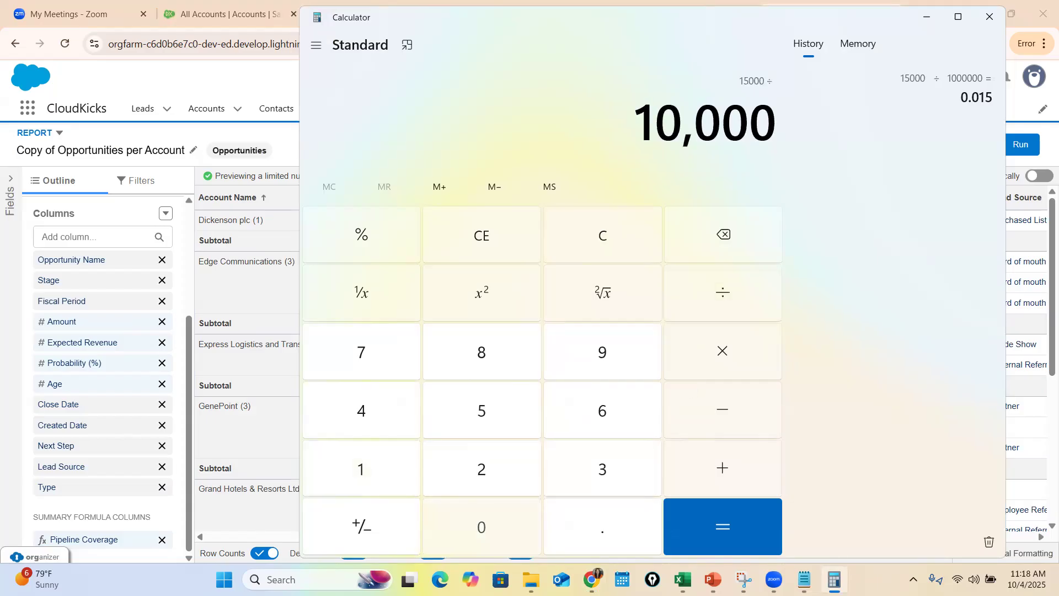
{"action": "type", "text": "00"}
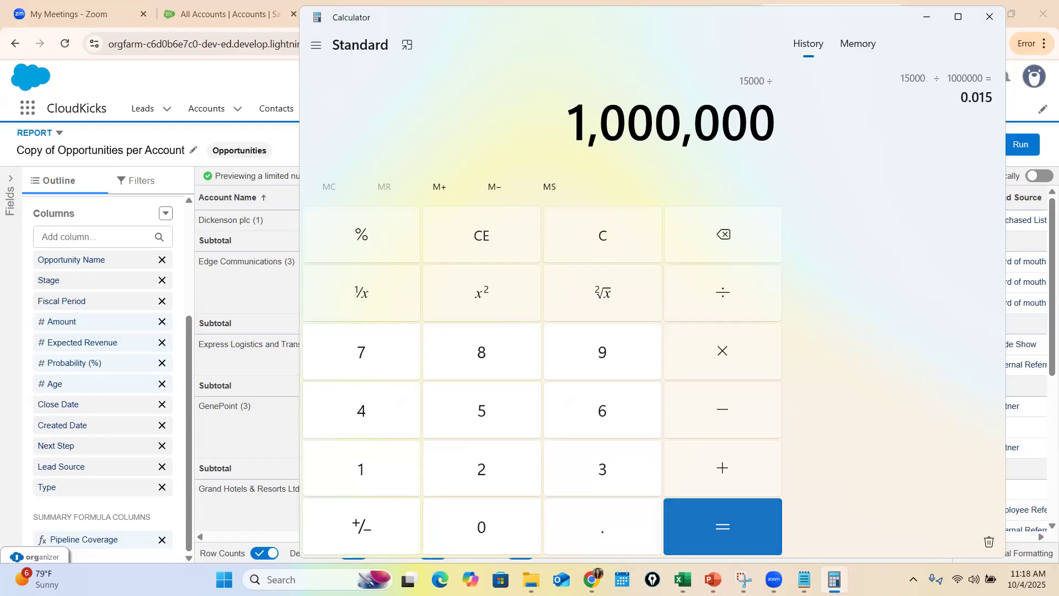
{"action": "key", "text": "Return"}
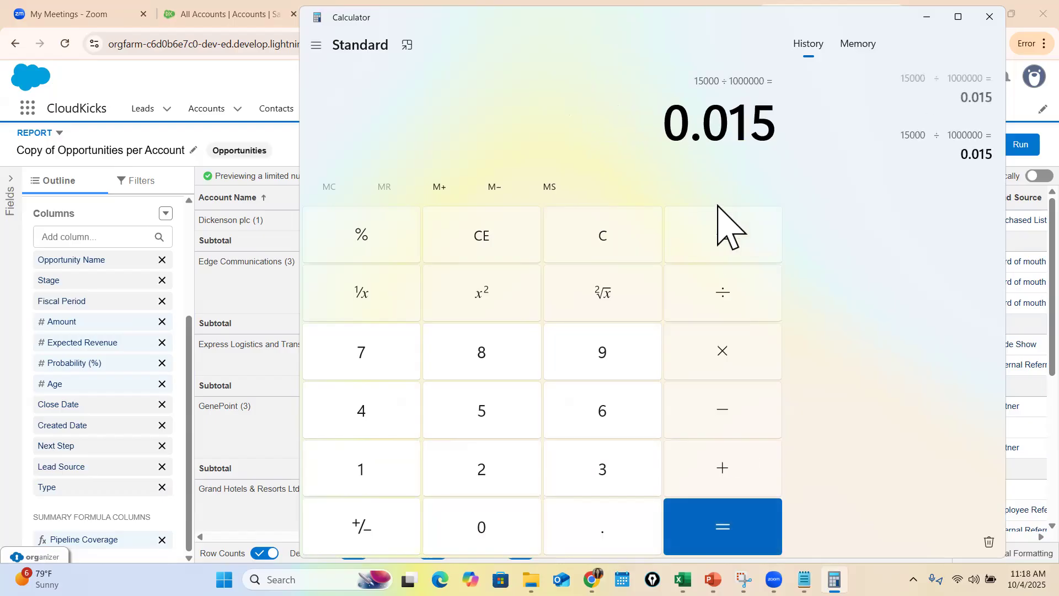
{"action": "left_click", "coordinate": [927, 17]}
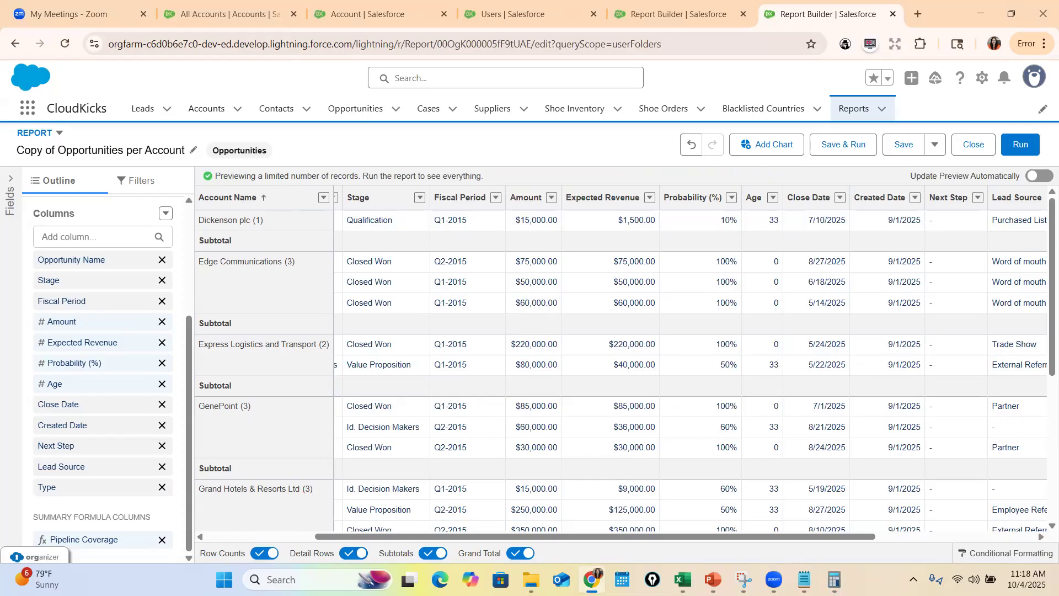
Multiply 0.015 by 100 in the Calculator to get Dickenson plc's coverage as a percentage
{"action": "left_click", "coordinate": [835, 579]}
{"action": "left_click", "coordinate": [618, 251]}
{"action": "left_click", "coordinate": [394, 469]}
{"action": "left_click", "coordinate": [598, 256]}
{"action": "left_click", "coordinate": [563, 508]}
{"action": "left_click", "coordinate": [481, 527]}
{"action": "left_click", "coordinate": [366, 469]}
{"action": "left_click", "coordinate": [508, 425]}
{"action": "left_click", "coordinate": [717, 353]}
{"action": "left_click", "coordinate": [383, 468]}
{"action": "left_click", "coordinate": [480, 527]}
{"action": "left_click", "coordinate": [480, 527]}
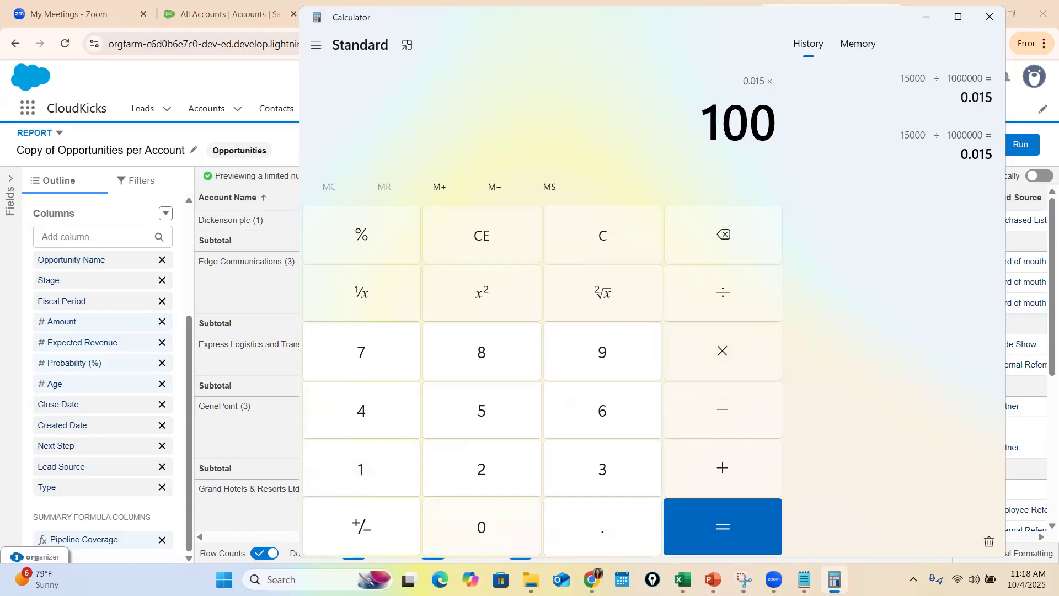
{"action": "left_click", "coordinate": [712, 527]}
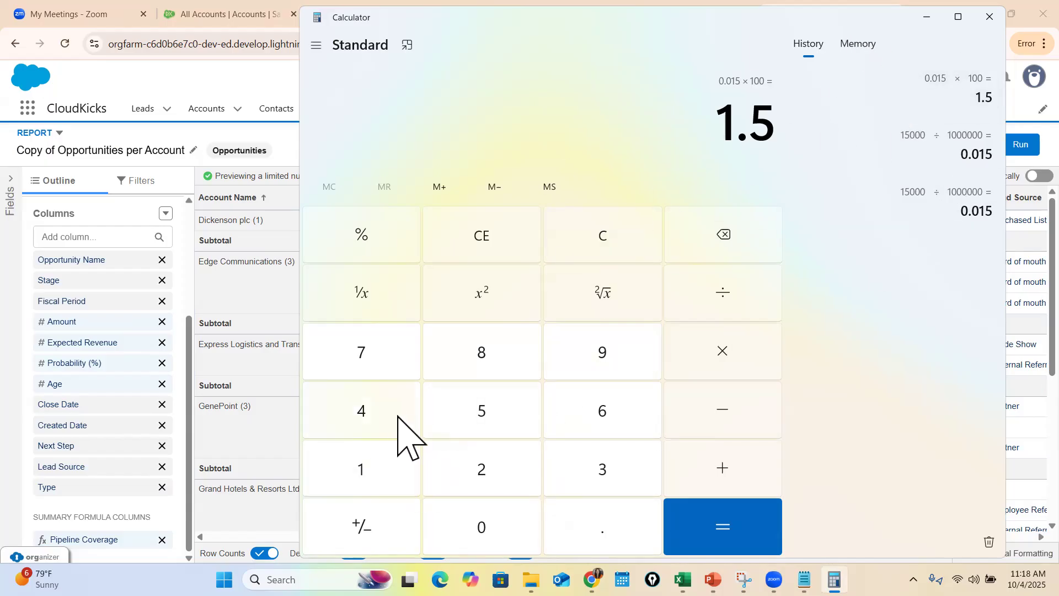
Divide Edge Communications' total amount of 185000 by 1000000 in the Calculator
{"action": "left_click", "coordinate": [562, 226]}
{"action": "left_click", "coordinate": [364, 464]}
{"action": "left_click", "coordinate": [481, 380]}
{"action": "left_click", "coordinate": [477, 422]}
{"action": "left_click", "coordinate": [480, 524]}
{"action": "left_click", "coordinate": [480, 524]}
{"action": "left_click", "coordinate": [480, 524]}
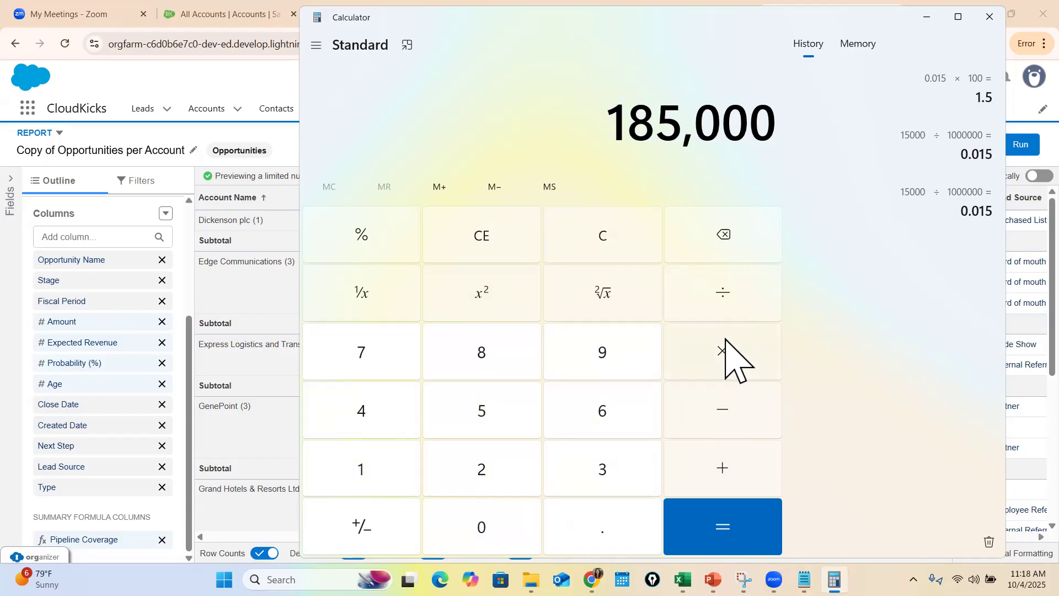
{"action": "left_click", "coordinate": [724, 295]}
{"action": "left_click", "coordinate": [361, 469]}
{"action": "left_click", "coordinate": [481, 527]}
{"action": "left_click", "coordinate": [481, 527]}
{"action": "left_click", "coordinate": [481, 527]}
{"action": "left_click", "coordinate": [481, 527]}
{"action": "left_click", "coordinate": [488, 527]}
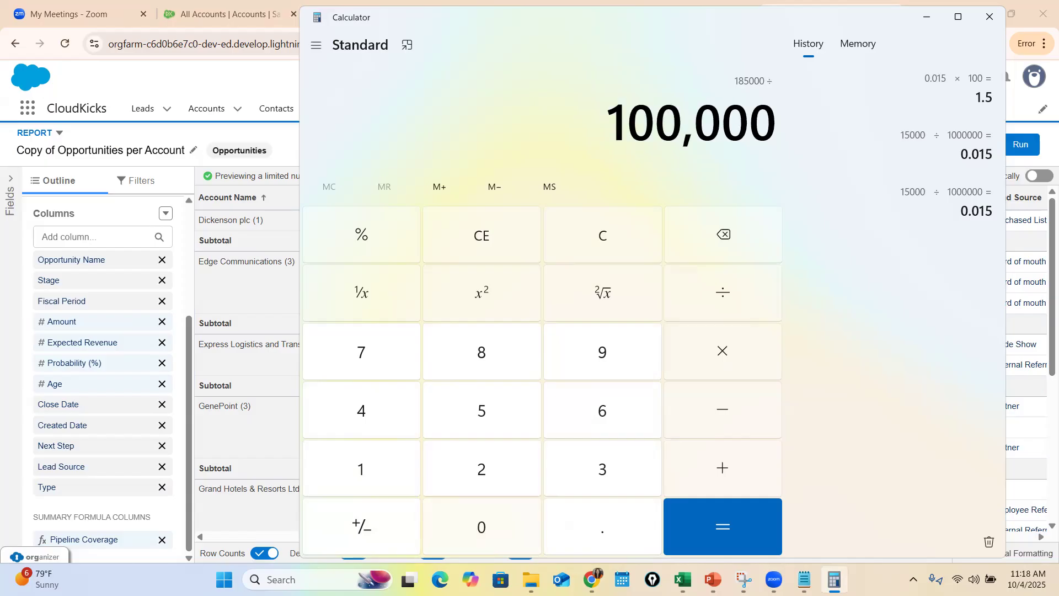
{"action": "left_click", "coordinate": [496, 525]}
Multiply the quotient by 100, close the Calculator, and show the report's Pipeline Coverage column again
{"action": "left_click", "coordinate": [723, 351]}
{"action": "left_click", "coordinate": [399, 485]}
{"action": "left_click", "coordinate": [475, 527]}
{"action": "left_click", "coordinate": [478, 527]}
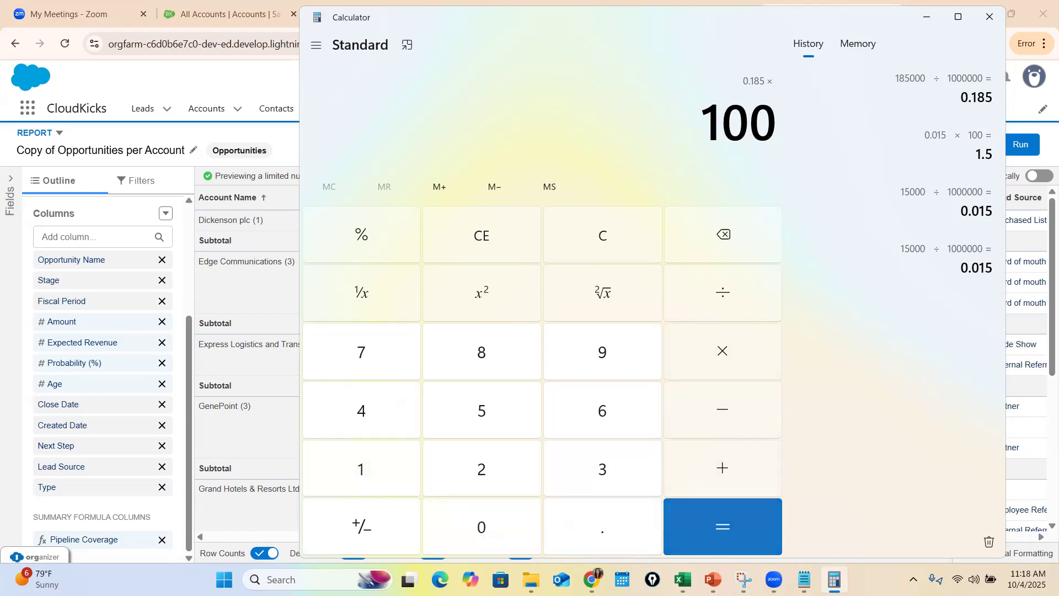
{"action": "left_click", "coordinate": [723, 527]}
{"action": "left_click", "coordinate": [989, 17]}
{"action": "left_click_drag", "start_coordinate": [806, 536], "coordinate": [974, 536]}
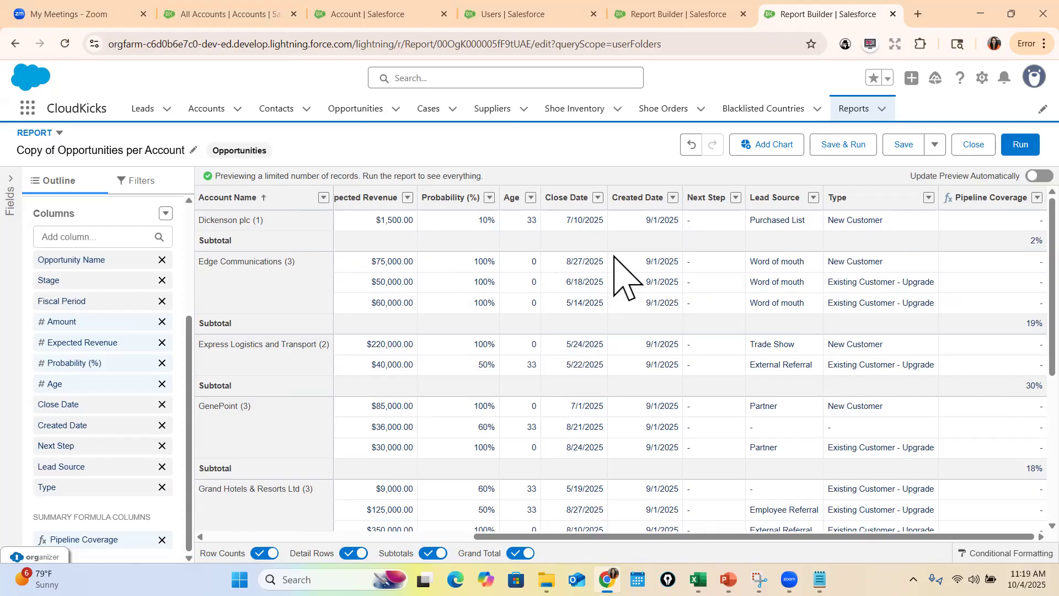
Compare the opportunity amounts of Dickenson plc and Edge Communications with their Pipeline Coverage subtotals
{"action": "left_click_drag", "start_coordinate": [630, 537], "coordinate": [474, 536]}
{"action": "left_click_drag", "start_coordinate": [513, 264], "coordinate": [541, 317]}
{"action": "left_click_drag", "start_coordinate": [436, 220], "coordinate": [985, 221]}
{"action": "left_click_drag", "start_coordinate": [490, 262], "coordinate": [509, 299]}
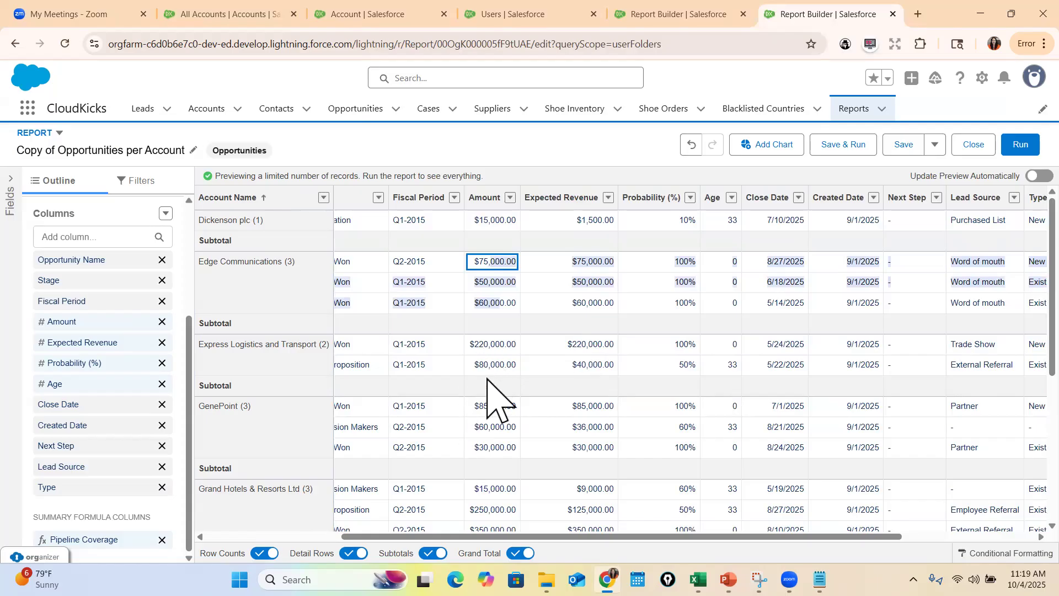
{"action": "left_click_drag", "start_coordinate": [497, 536], "coordinate": [629, 536]}
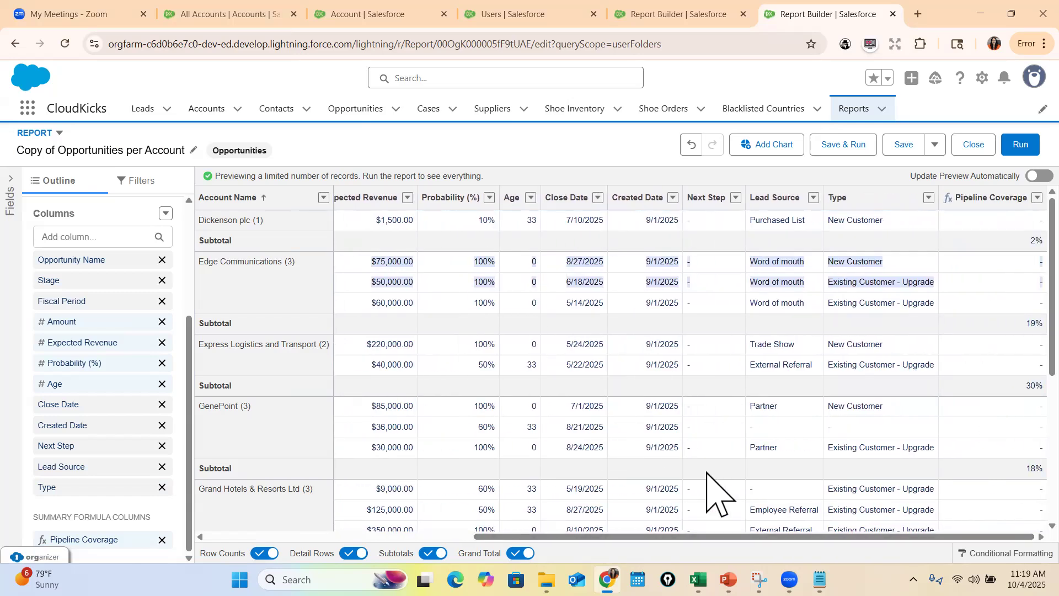
{"action": "left_click", "coordinate": [988, 248]}
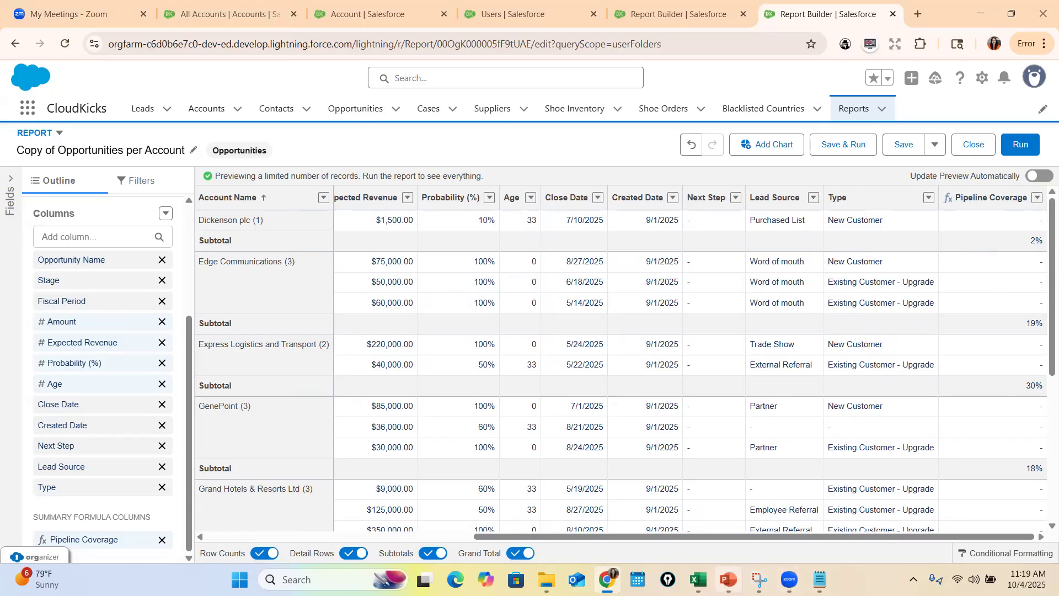
Review the Summary Formula Fields slide in PowerPoint for the next example and return to Salesforce
{"action": "left_click", "coordinate": [728, 579]}
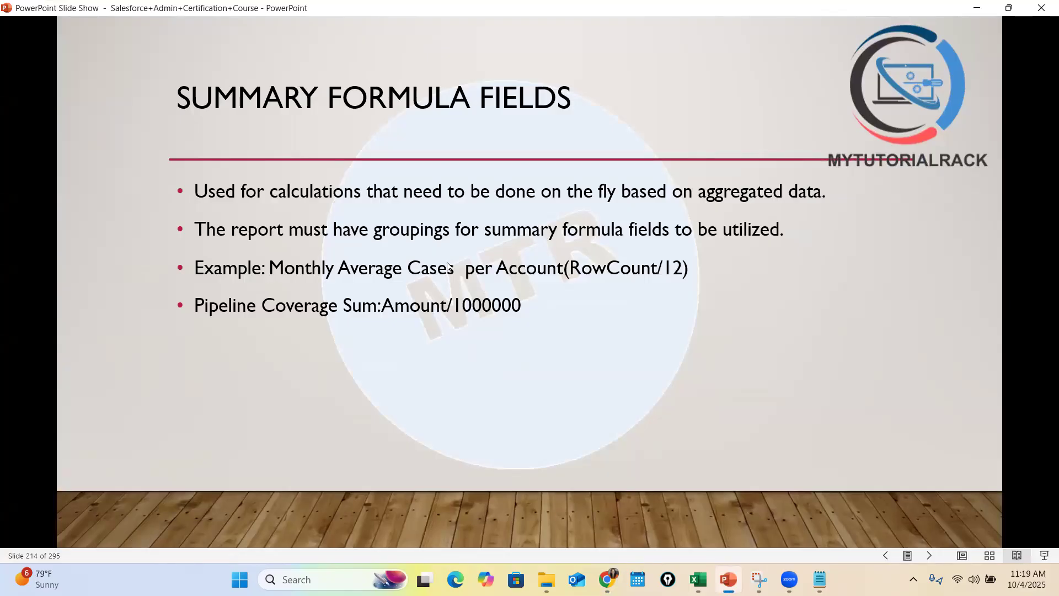
{"action": "left_click", "coordinate": [976, 9]}
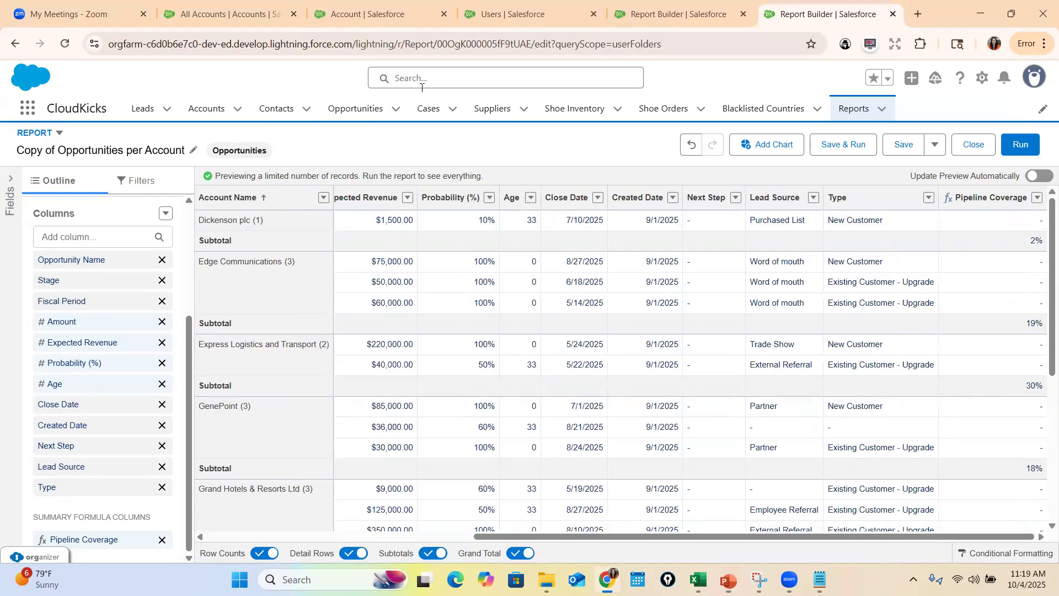
Leave the copied opportunities report, discarding its changes, and start a new report with the Cases report type
{"action": "left_click", "coordinate": [15, 43]}
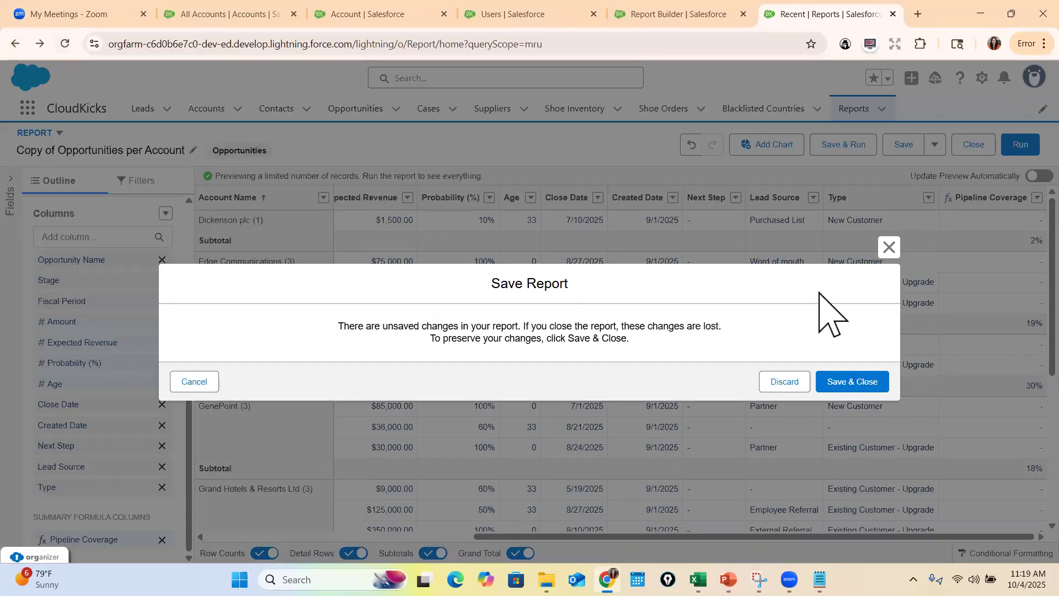
{"action": "left_click", "coordinate": [784, 382]}
{"action": "left_click", "coordinate": [903, 161]}
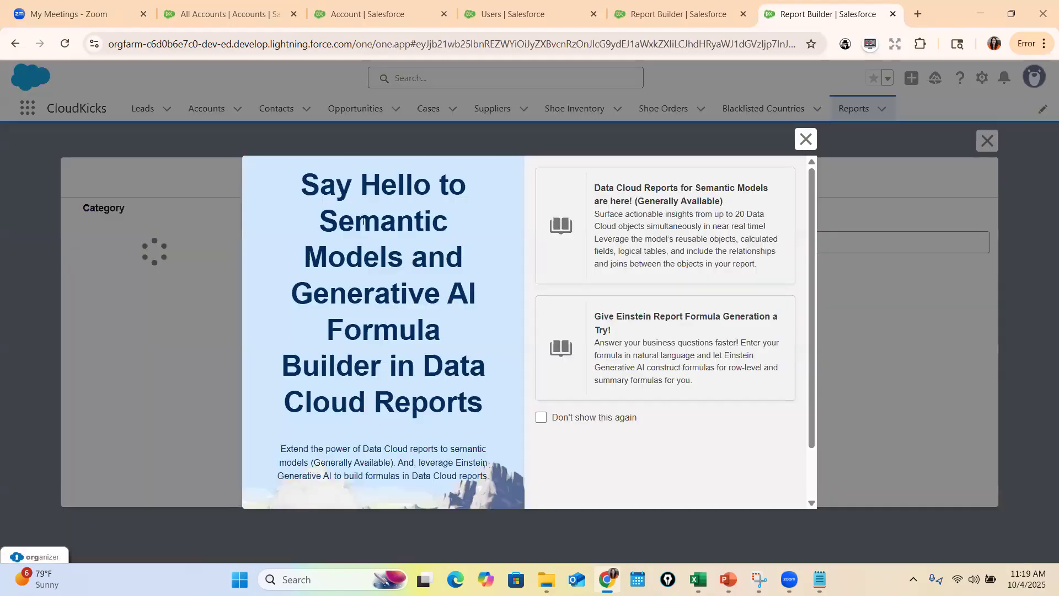
{"action": "left_click", "coordinate": [804, 137]}
{"action": "type", "text": "Ca"}
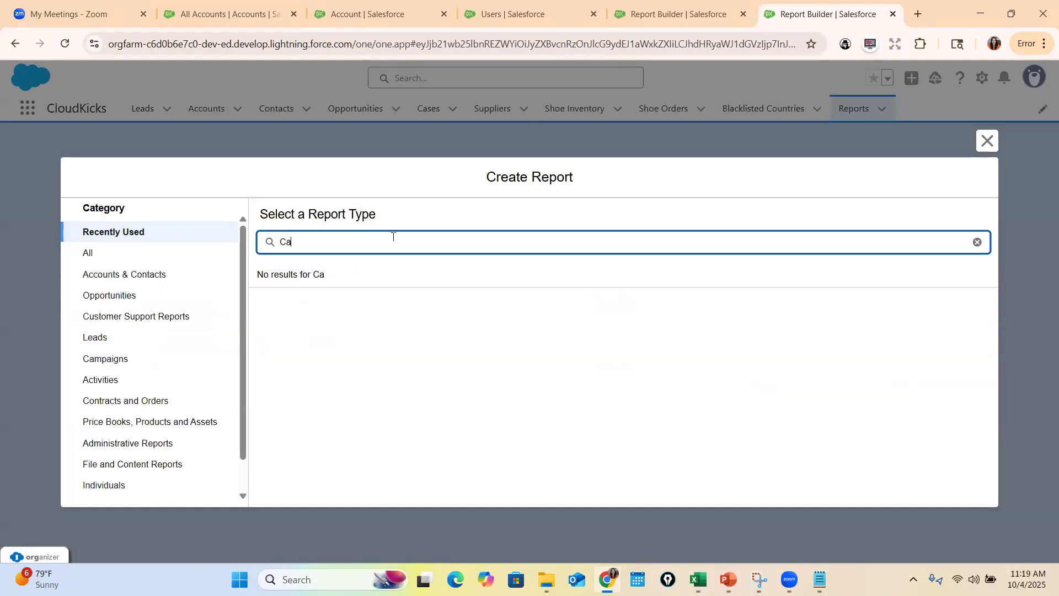
{"action": "left_click", "coordinate": [102, 255]}
{"action": "left_click", "coordinate": [305, 243]}
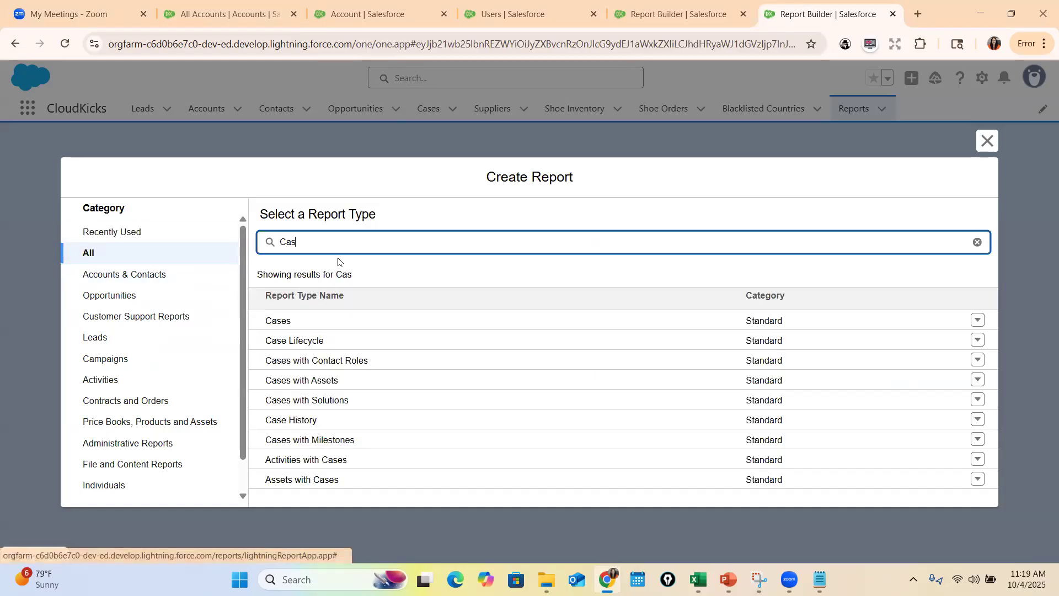
{"action": "left_click", "coordinate": [278, 321]}
{"action": "left_click", "coordinate": [803, 290]}
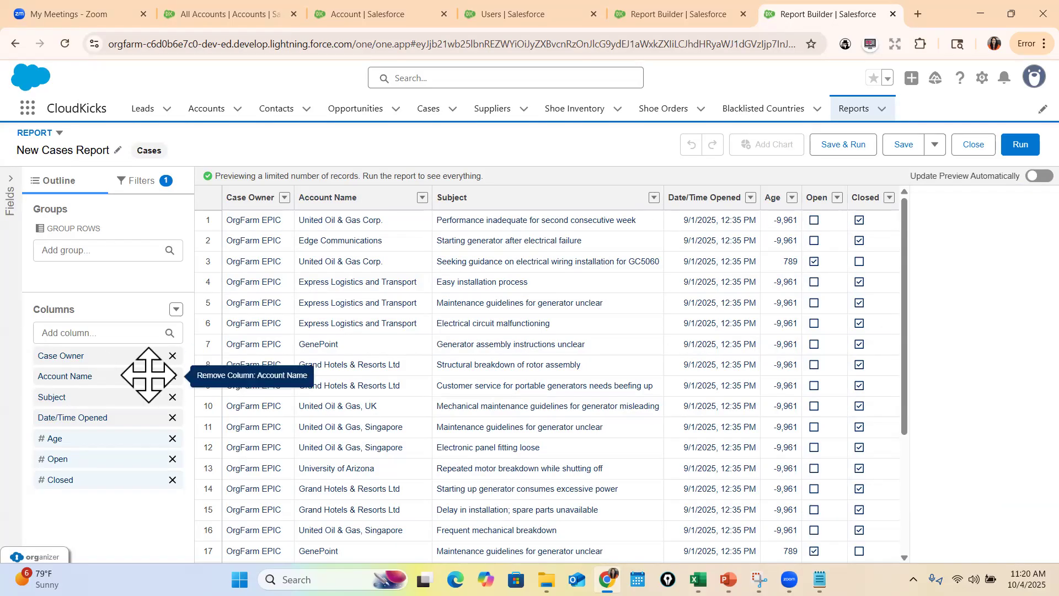
Remove the Case Owner column from the new cases report and add the Status column
{"action": "left_click", "coordinate": [172, 356]}
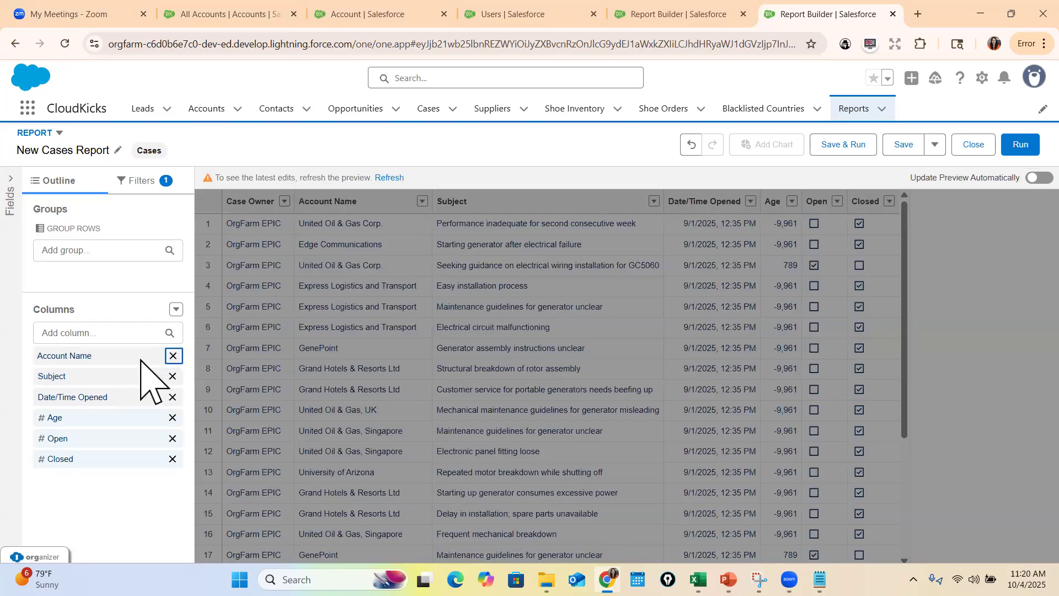
{"action": "left_click", "coordinate": [91, 331]}
{"action": "type", "text": "Sstat"}
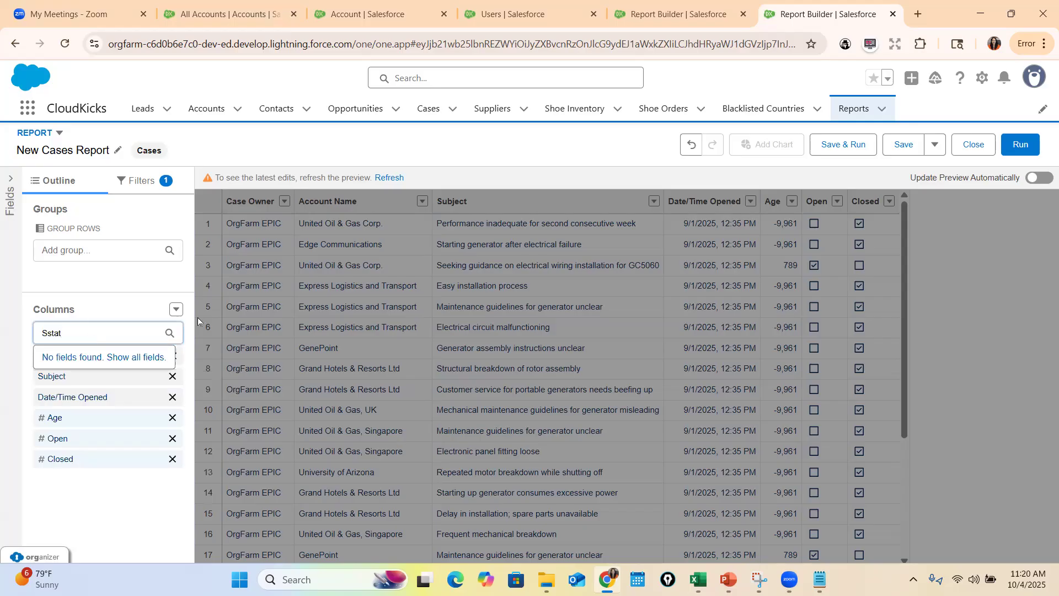
{"action": "key", "text": "BackSpace"}
{"action": "key", "text": "BackSpace"}
{"action": "key", "text": "BackSpace"}
{"action": "key", "text": "BackSpace"}
{"action": "type", "text": "ta"}
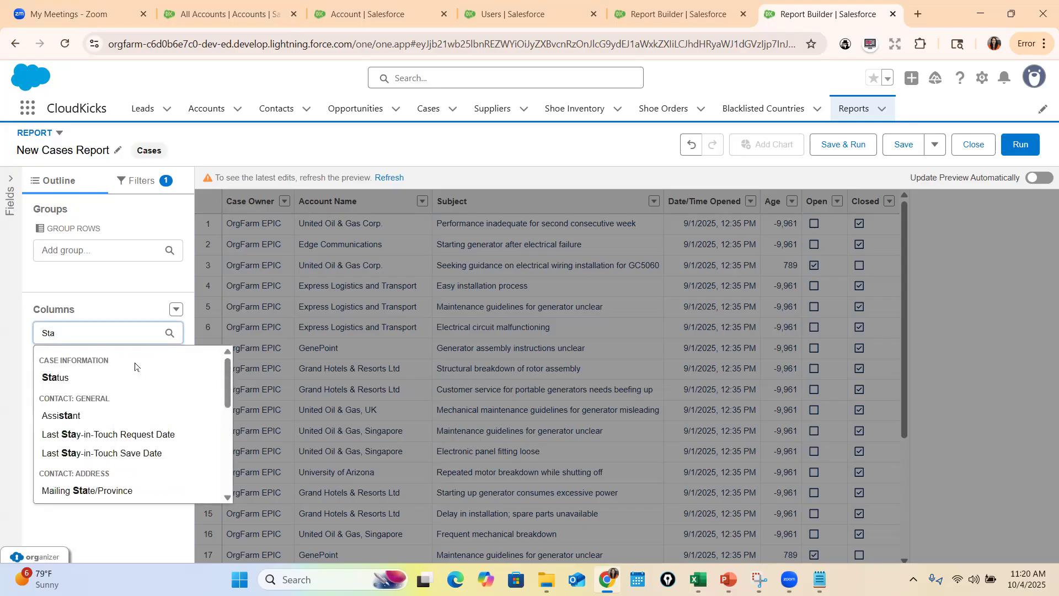
{"action": "left_click", "coordinate": [133, 377]}
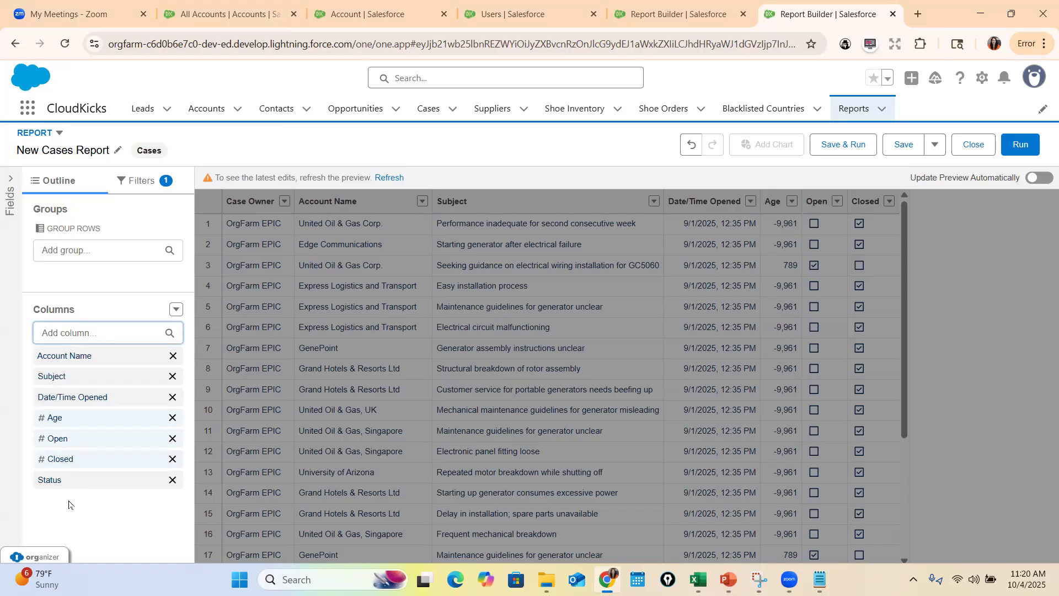
Move the Status column between Subject and Date/Time Opened, and refresh the report preview
{"action": "left_click_drag", "start_coordinate": [62, 480], "coordinate": [203, 430]}
{"action": "left_click_drag", "start_coordinate": [95, 419], "coordinate": [145, 405]}
{"action": "left_click", "coordinate": [388, 179]}
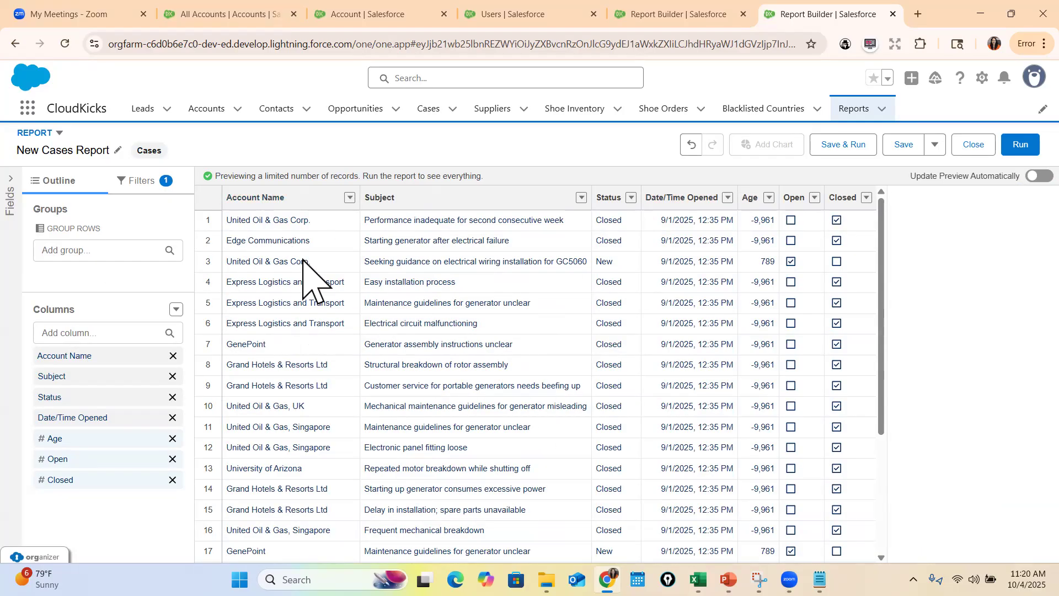
Group the cases report rows by Account Name, refresh the preview, and look through the grouped cases
{"action": "left_click", "coordinate": [93, 250]}
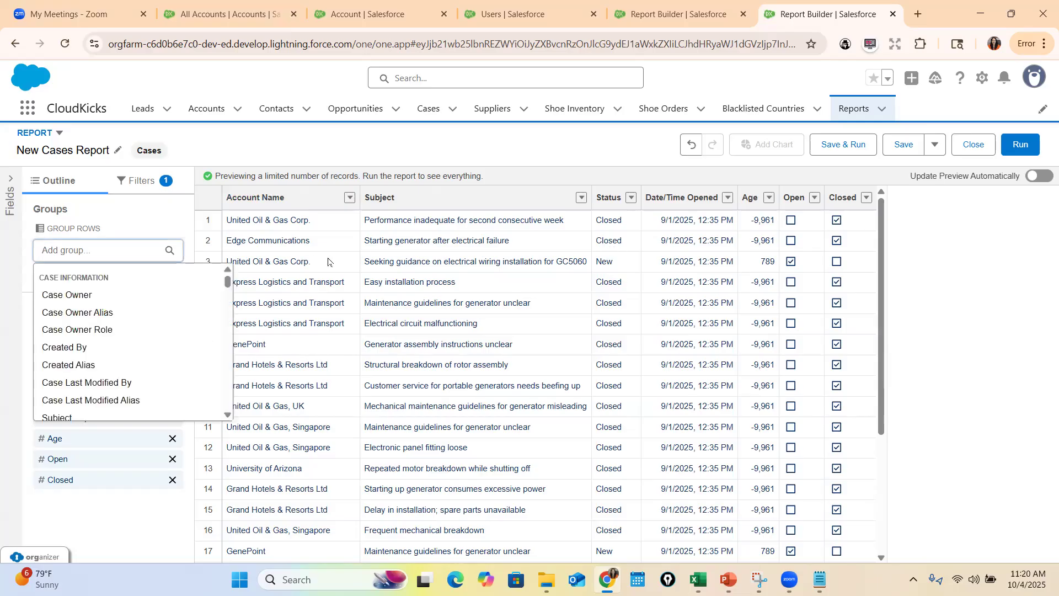
{"action": "type", "text": "Account"}
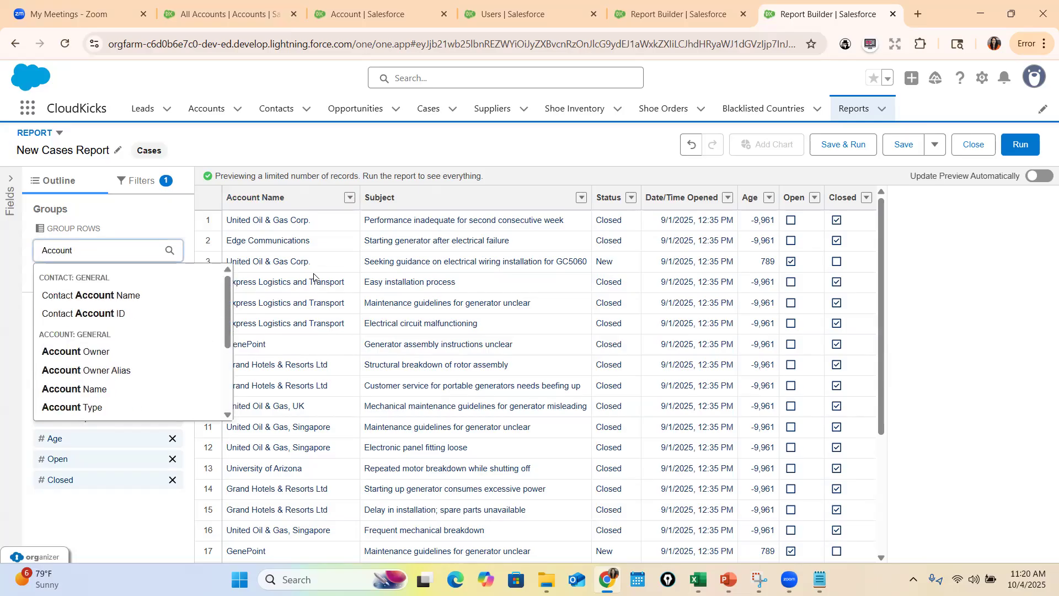
{"action": "left_click", "coordinate": [74, 389]}
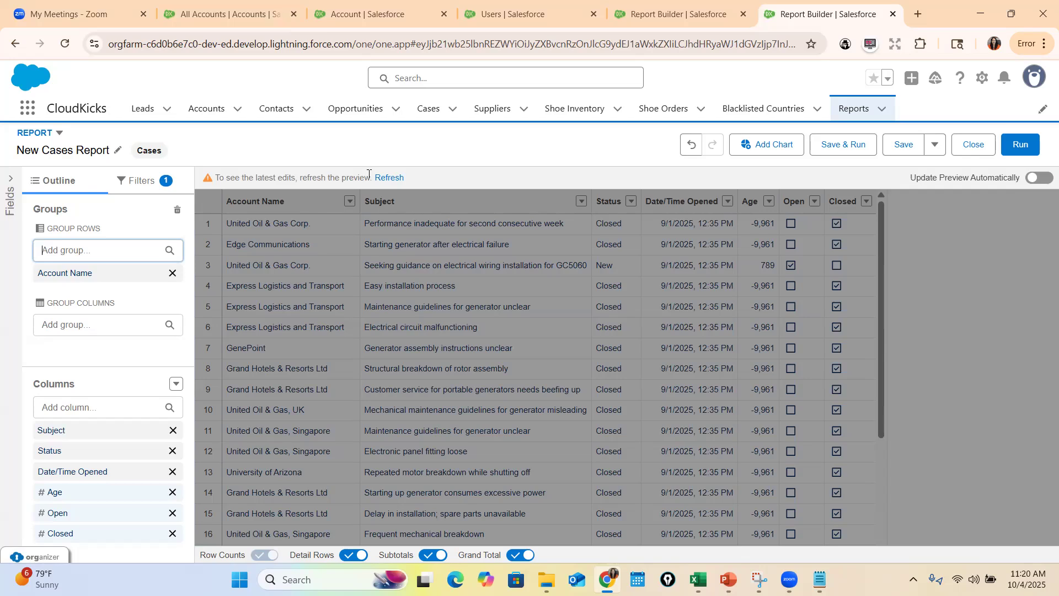
{"action": "left_click", "coordinate": [388, 177]}
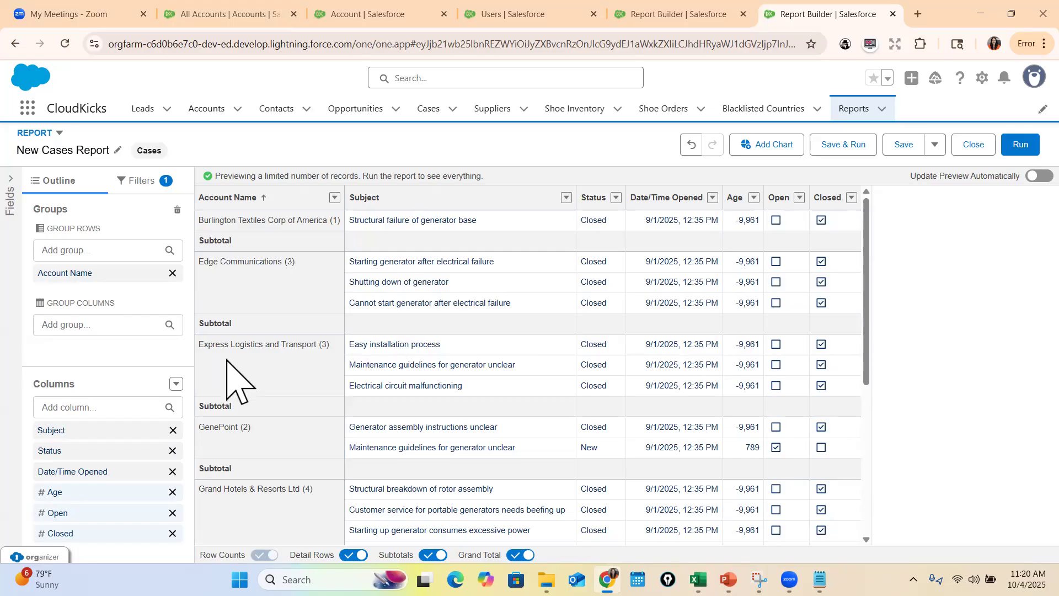
{"action": "scroll", "coordinate": [343, 335], "scroll_direction": "down", "scroll_amount": 3}
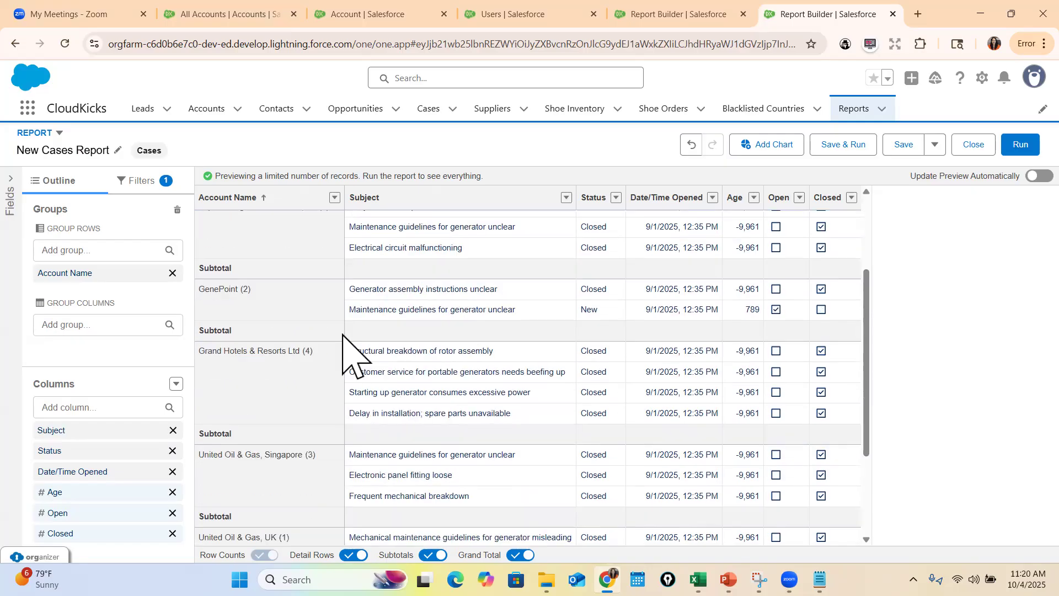
{"action": "scroll", "coordinate": [472, 486], "scroll_direction": "up", "scroll_amount": 3}
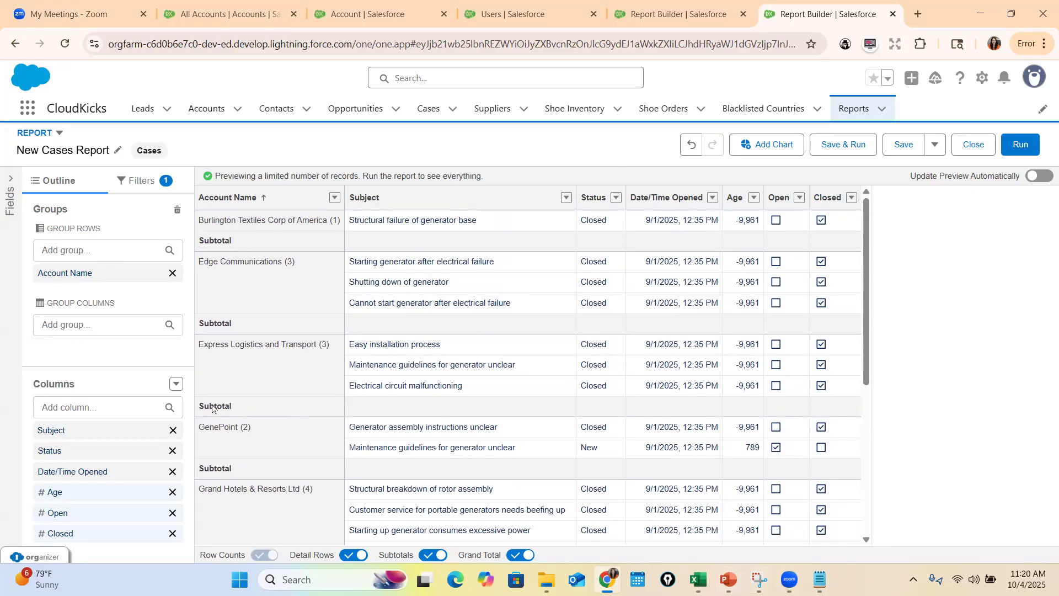
Check the example formula on the PowerPoint slide, return to Salesforce, and add a summary formula column named Monthly Average Cases
{"action": "key", "text": "alt+Tab"}
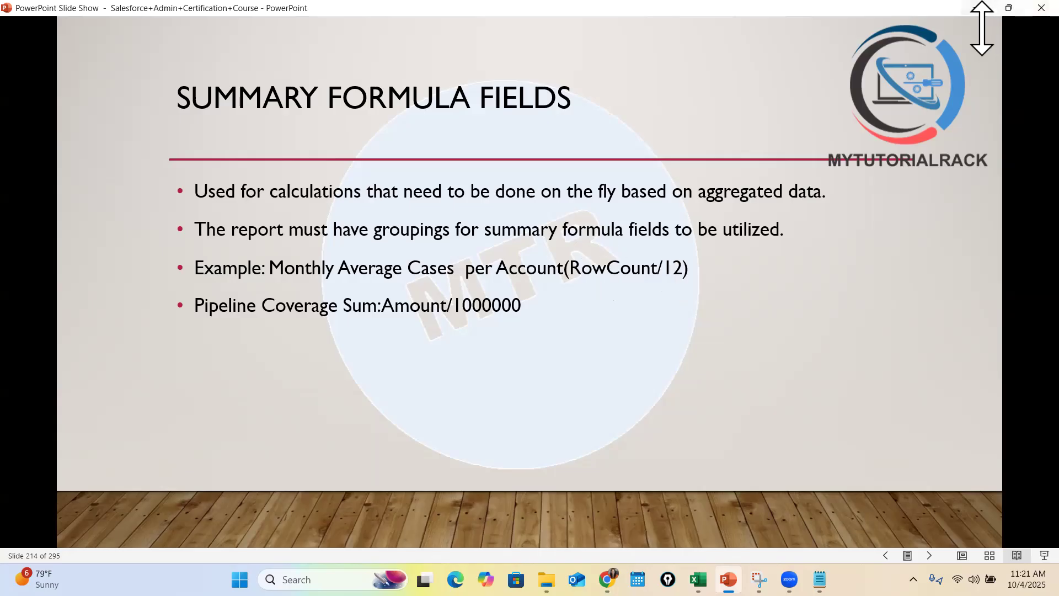
{"action": "left_click", "coordinate": [979, 8]}
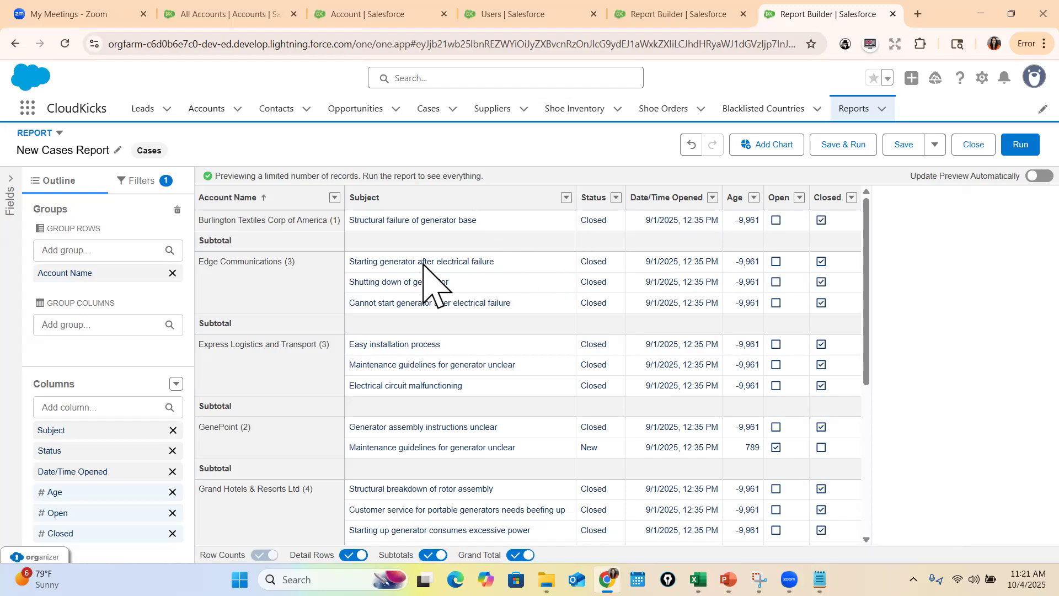
{"action": "left_click", "coordinate": [176, 384]}
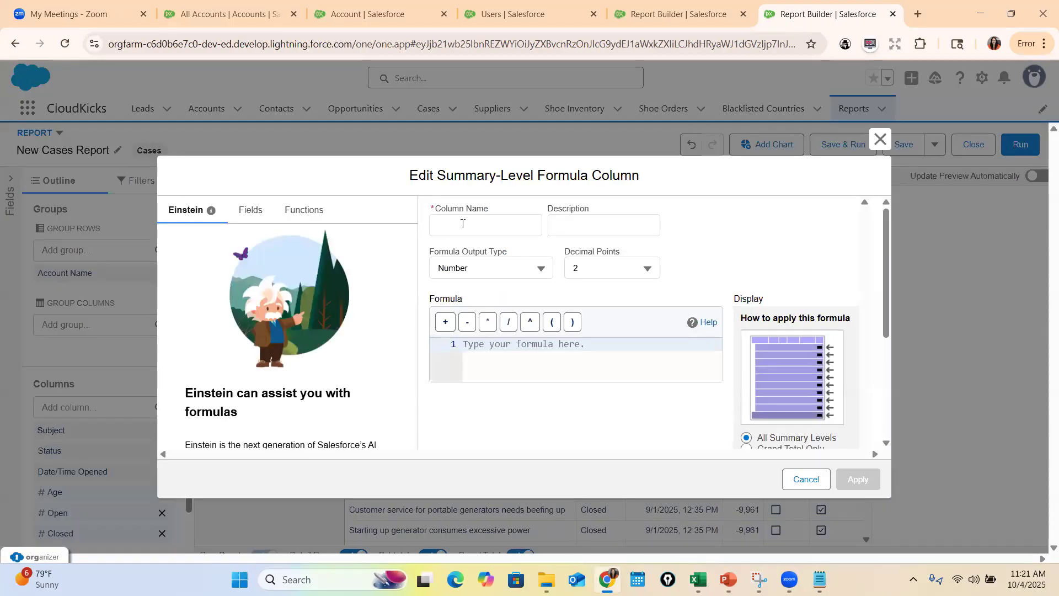
{"action": "left_click", "coordinate": [463, 220]}
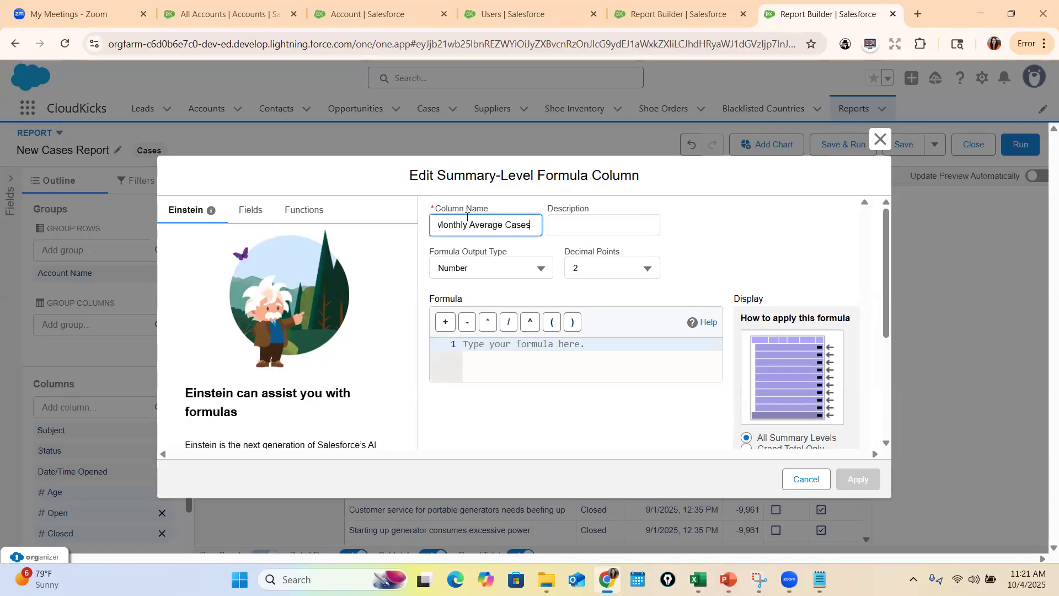
Search the formula functions for a row count function
{"action": "left_click", "coordinate": [579, 345]}
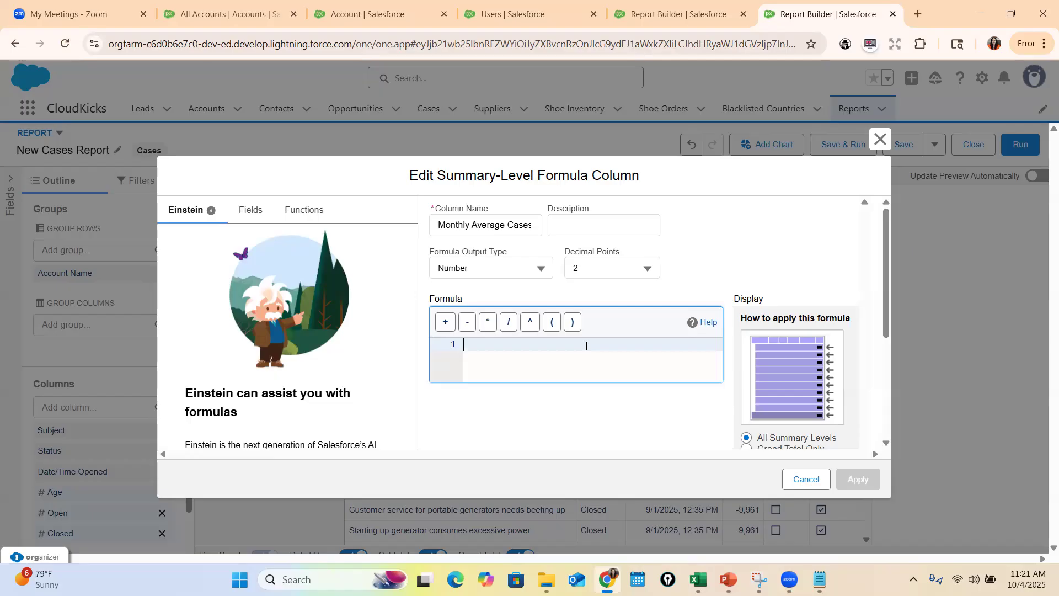
{"action": "left_click", "coordinate": [288, 209]}
{"action": "left_click", "coordinate": [239, 238]}
{"action": "type", "text": "R"}
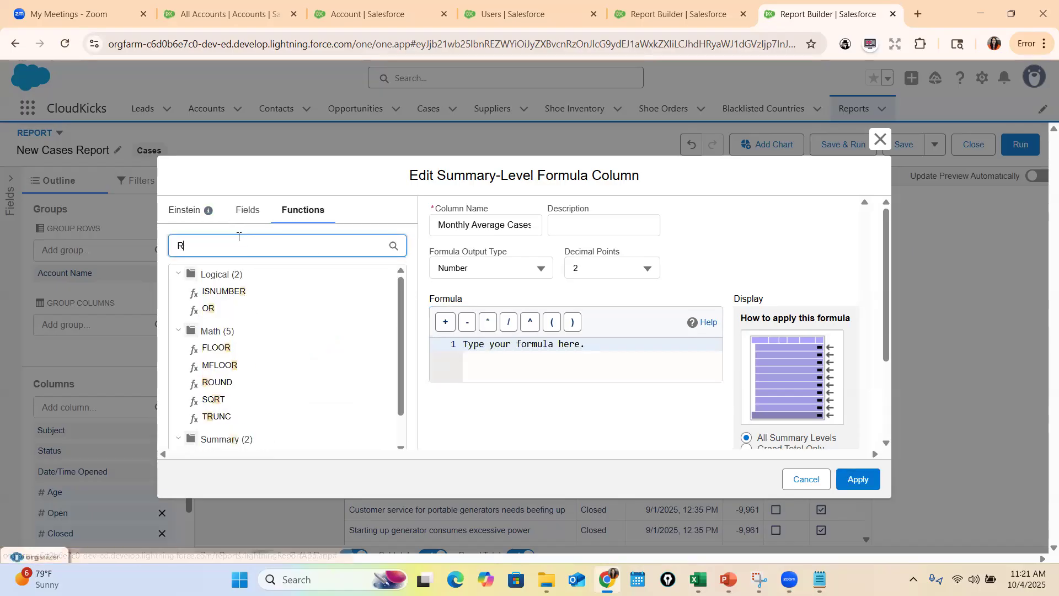
{"action": "type", "text": "ow"}
{"action": "key", "text": "BackSpace"}
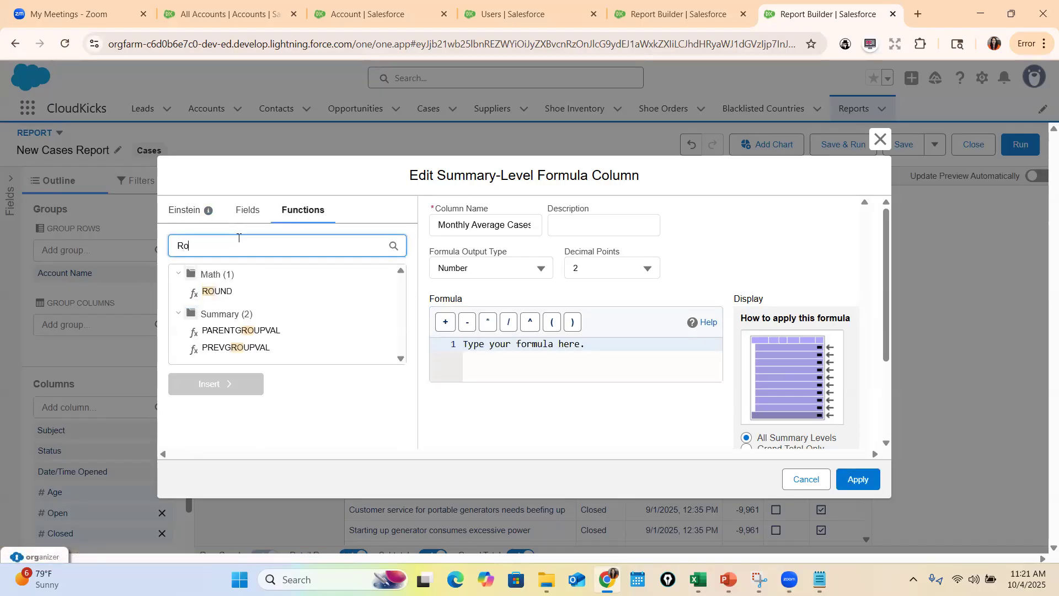
Try starting the formula with Row or Count, and clear the entry after checking the example slide in PowerPoint
{"action": "left_click", "coordinate": [488, 348]}
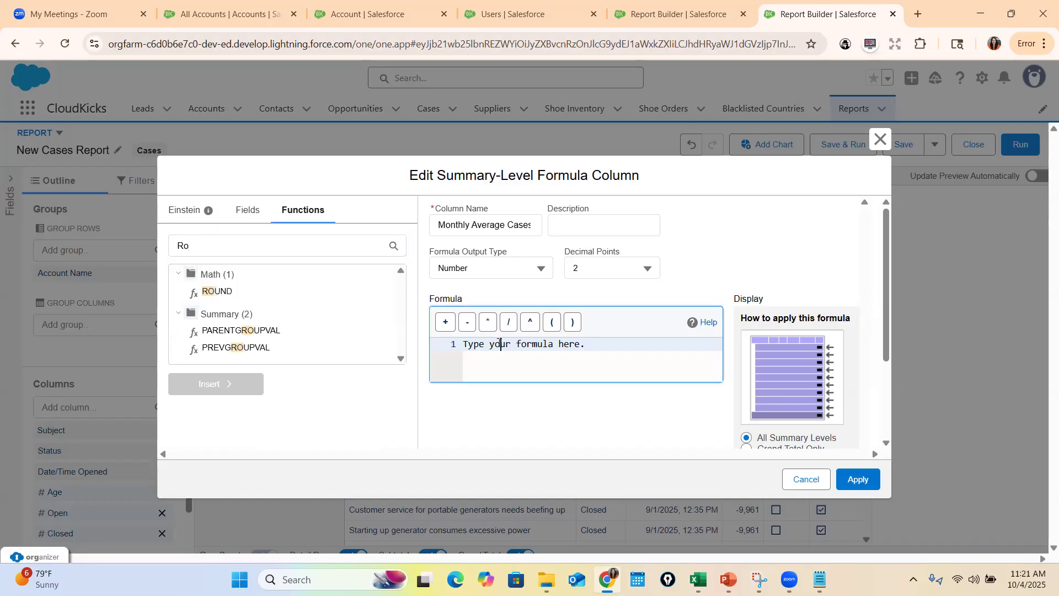
{"action": "type", "text": "Rown"}
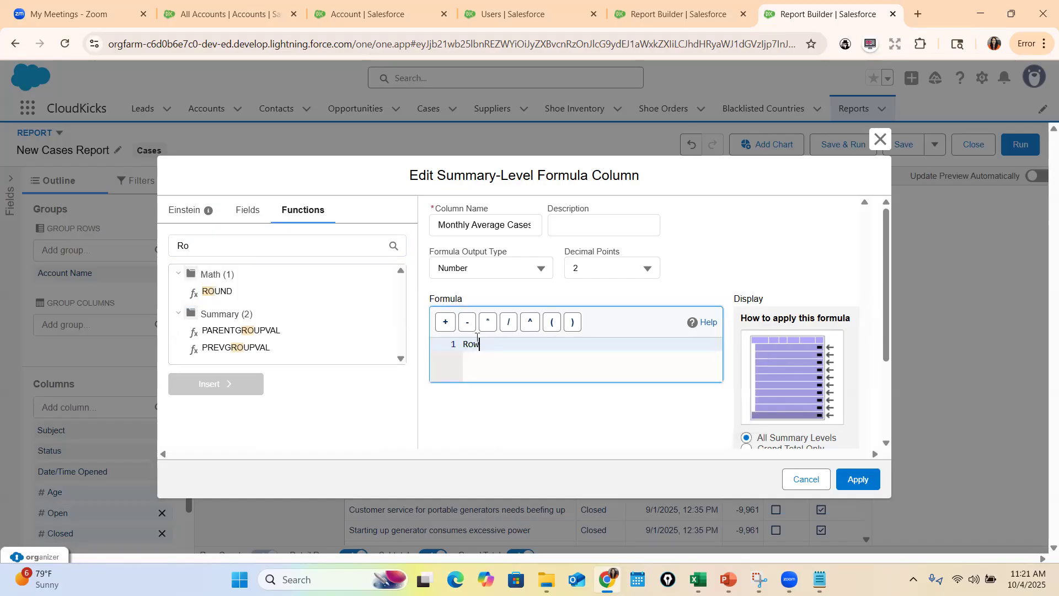
{"action": "key", "text": "BackSpace"}
{"action": "type", "text": "Row"}
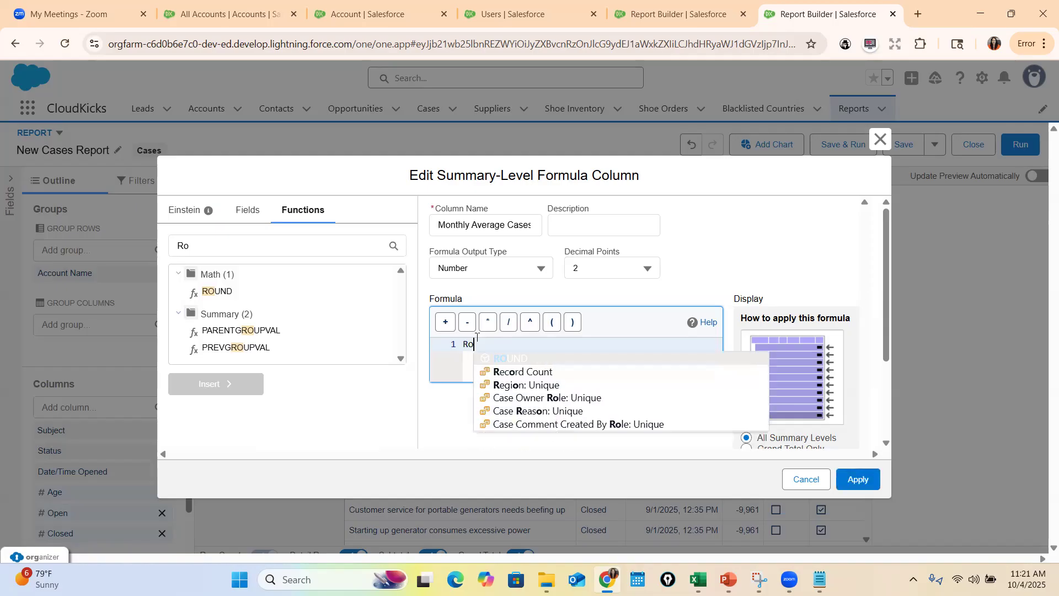
{"action": "key", "text": "BackSpace"}
{"action": "type", "text": "Count"}
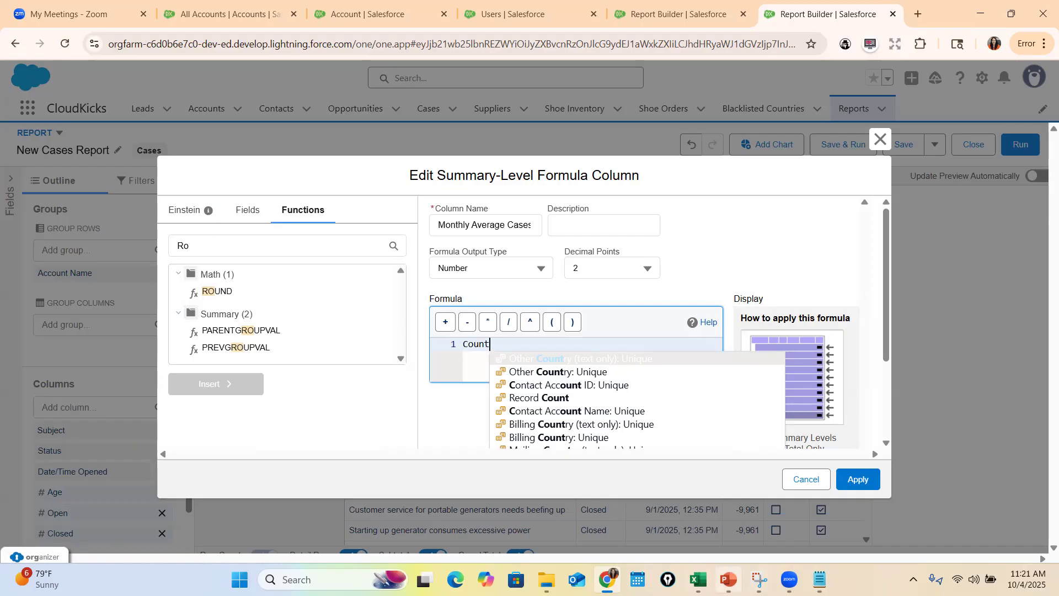
{"action": "left_click", "coordinate": [728, 579]}
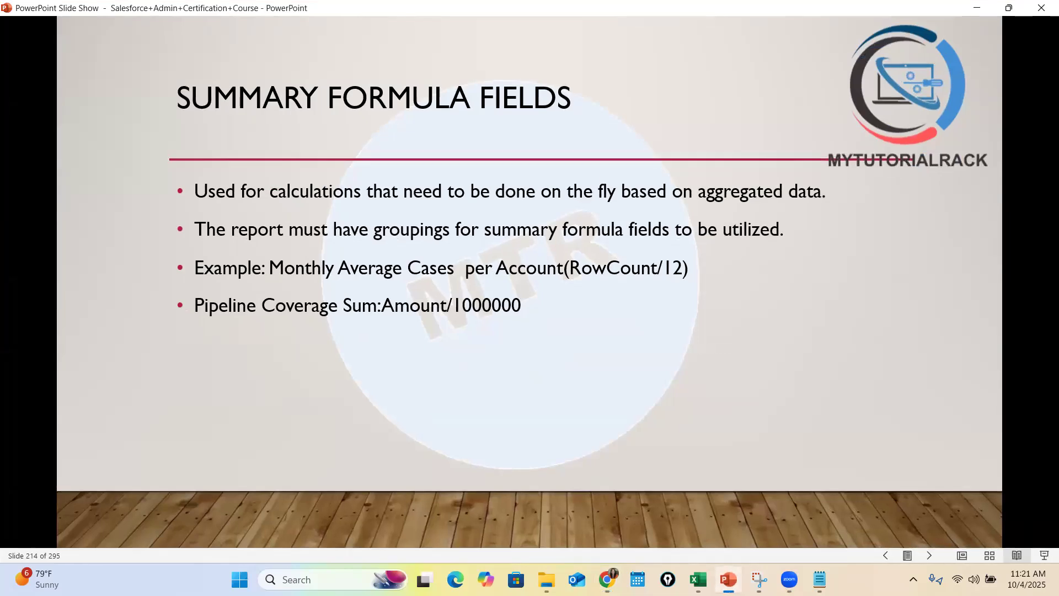
{"action": "key", "text": "alt+Tab"}
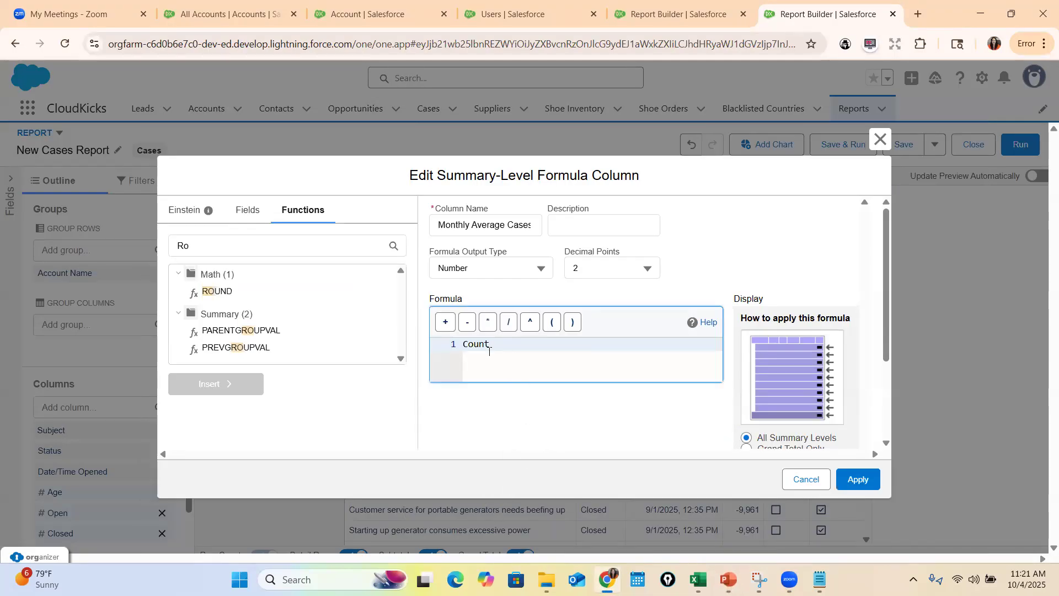
{"action": "left_click_drag", "start_coordinate": [490, 345], "coordinate": [457, 343]}
{"action": "key", "text": "BackSpace"}
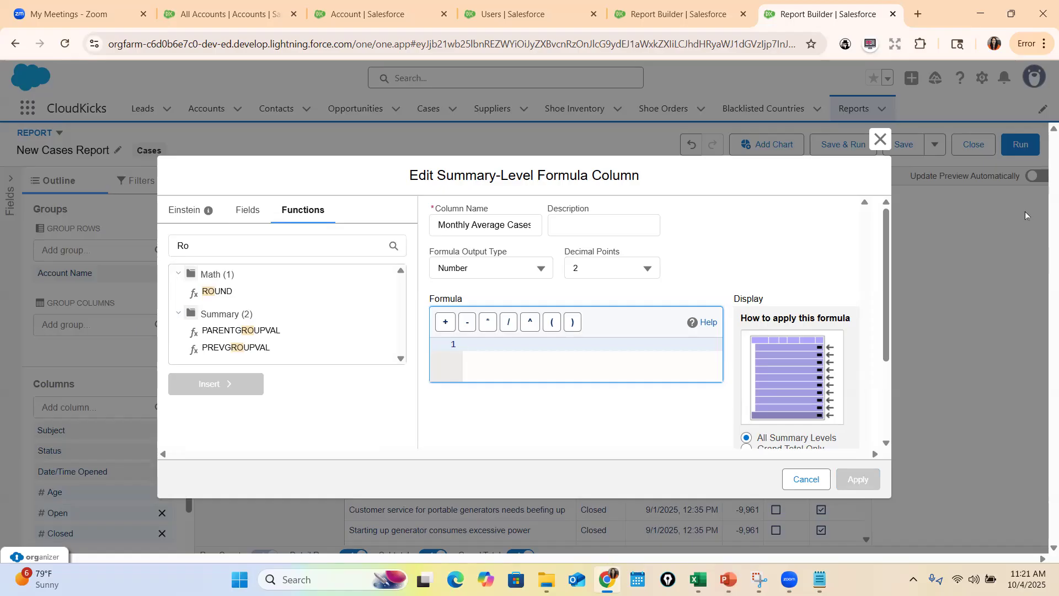
Set the Monthly Average Cases formula to RowCount/12 using the Record Count field, then validate and apply it
{"action": "left_click", "coordinate": [247, 210]}
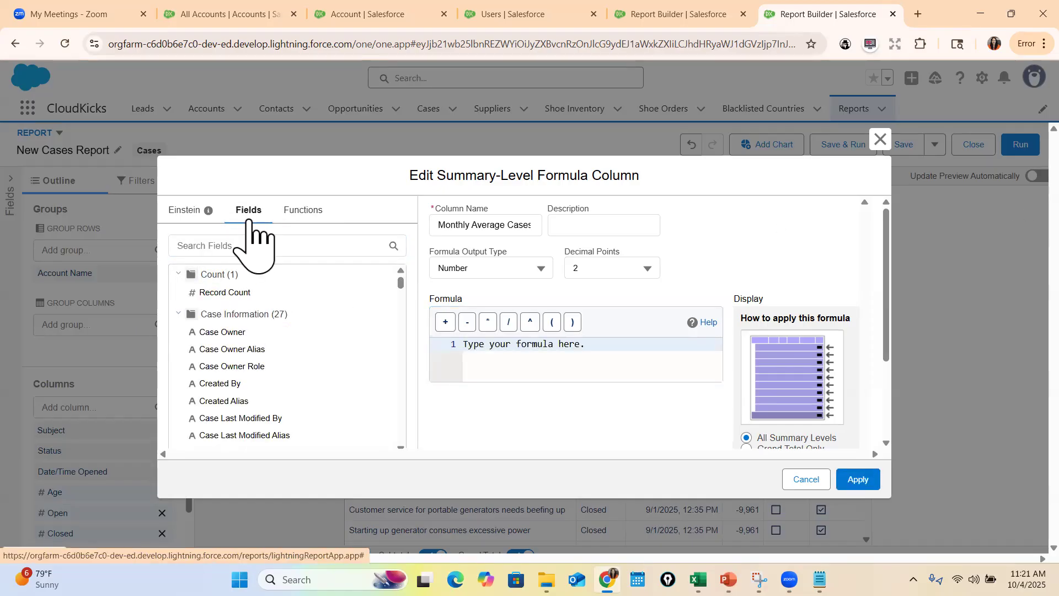
{"action": "left_click", "coordinate": [213, 293]}
{"action": "double_click", "coordinate": [542, 346]}
{"action": "scroll", "coordinate": [236, 433], "scroll_direction": "down", "scroll_amount": 15}
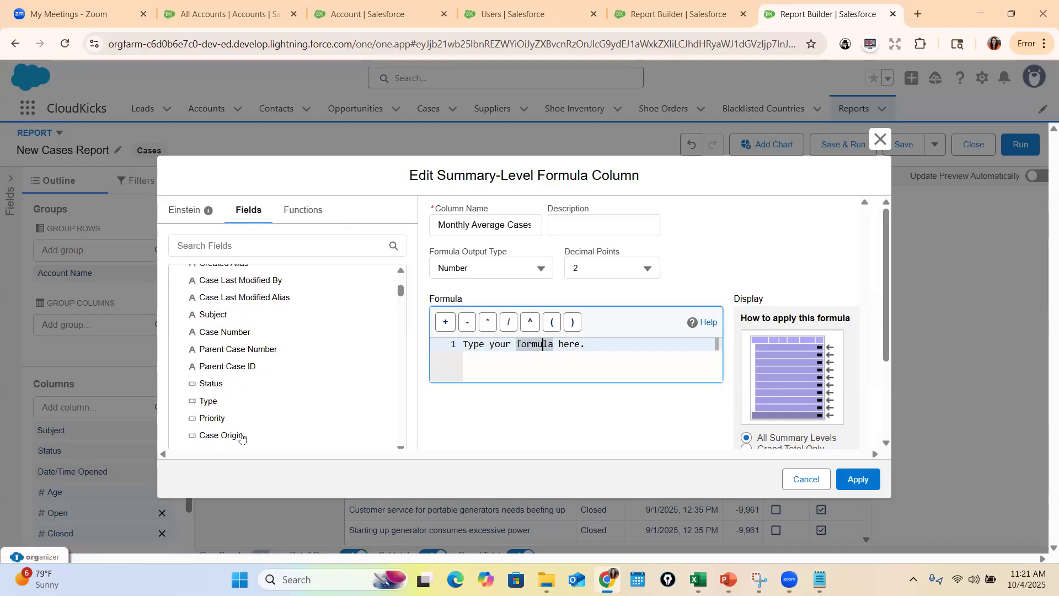
{"action": "triple_click", "coordinate": [587, 346]}
{"action": "key", "text": "BackSpace"}
{"action": "scroll", "coordinate": [293, 419], "scroll_direction": "down", "scroll_amount": 10}
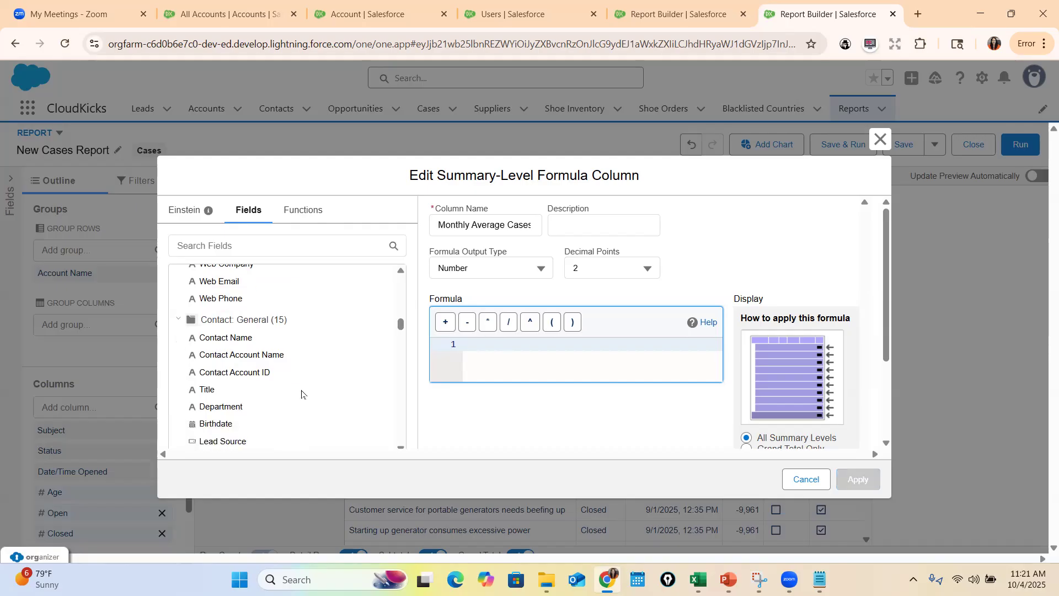
{"action": "scroll", "coordinate": [284, 419], "scroll_direction": "down", "scroll_amount": 15}
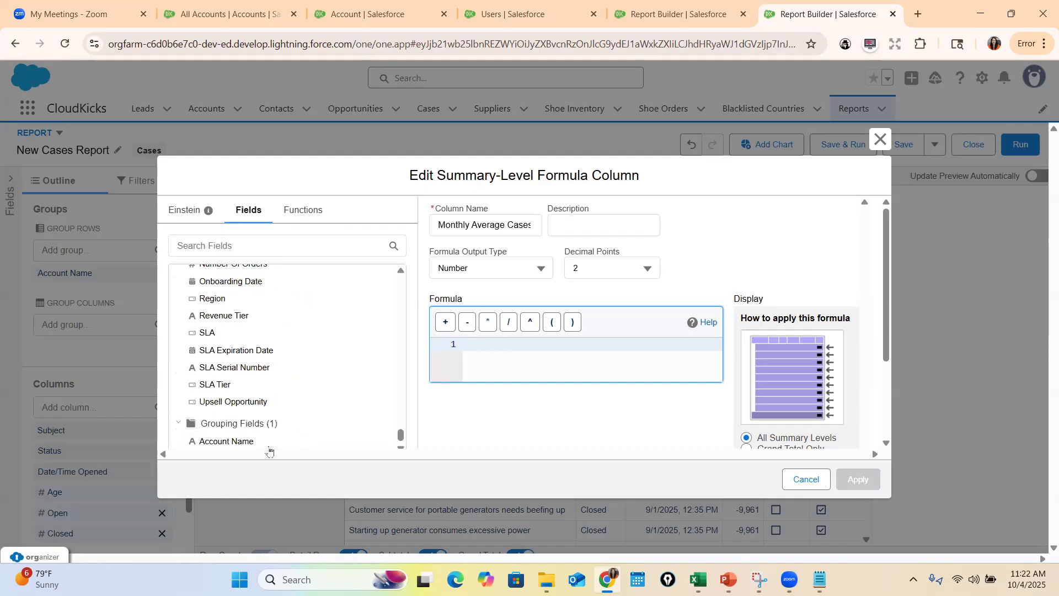
{"action": "scroll", "coordinate": [283, 386], "scroll_direction": "up", "scroll_amount": 3}
{"action": "scroll", "coordinate": [284, 396], "scroll_direction": "down", "scroll_amount": 3}
{"action": "left_click", "coordinate": [212, 356]}
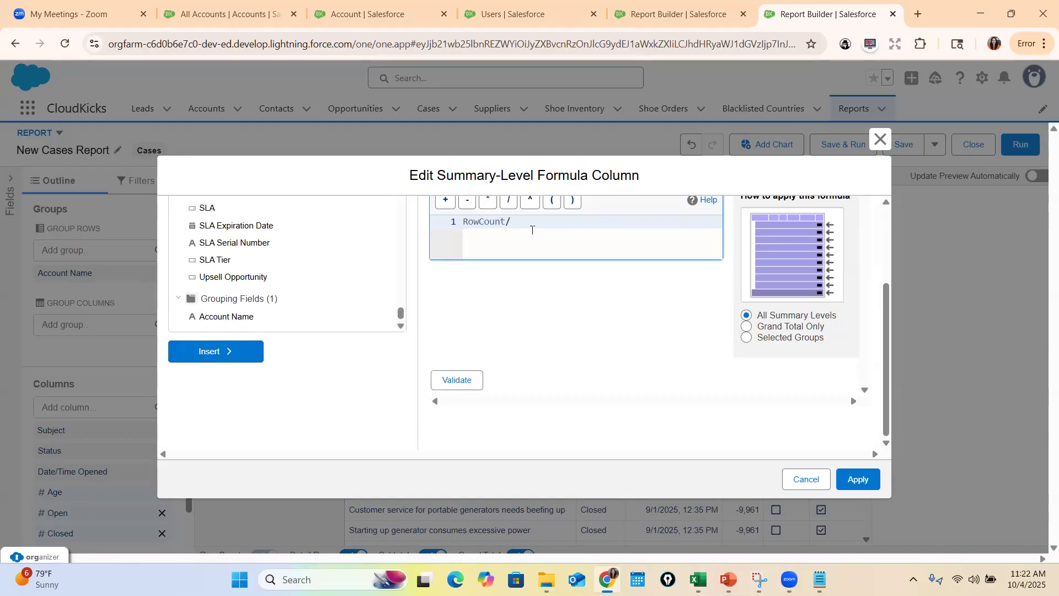
{"action": "left_click", "coordinate": [459, 382]}
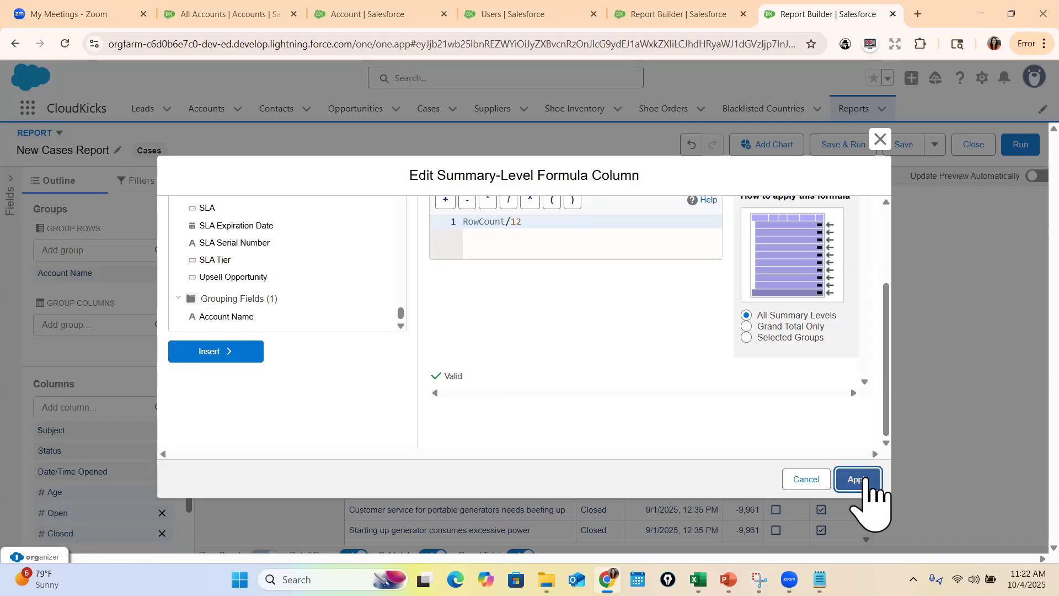
{"action": "left_click", "coordinate": [862, 482]}
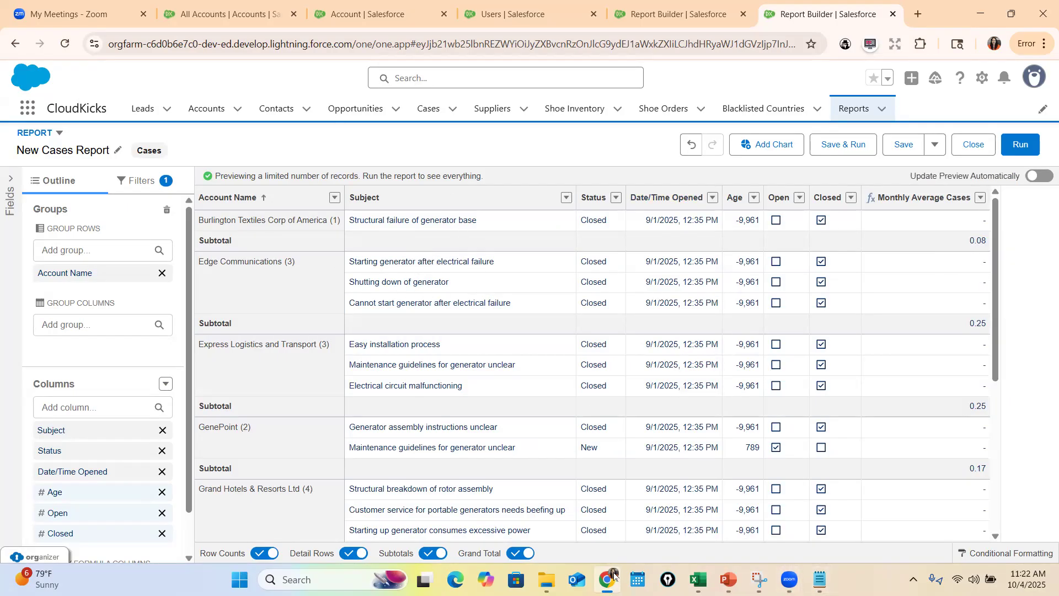
Open Calculator and compute 1 divided by 12 to check the first account's monthly average
{"action": "left_click", "coordinate": [298, 579]}
{"action": "type", "text": "calc"}
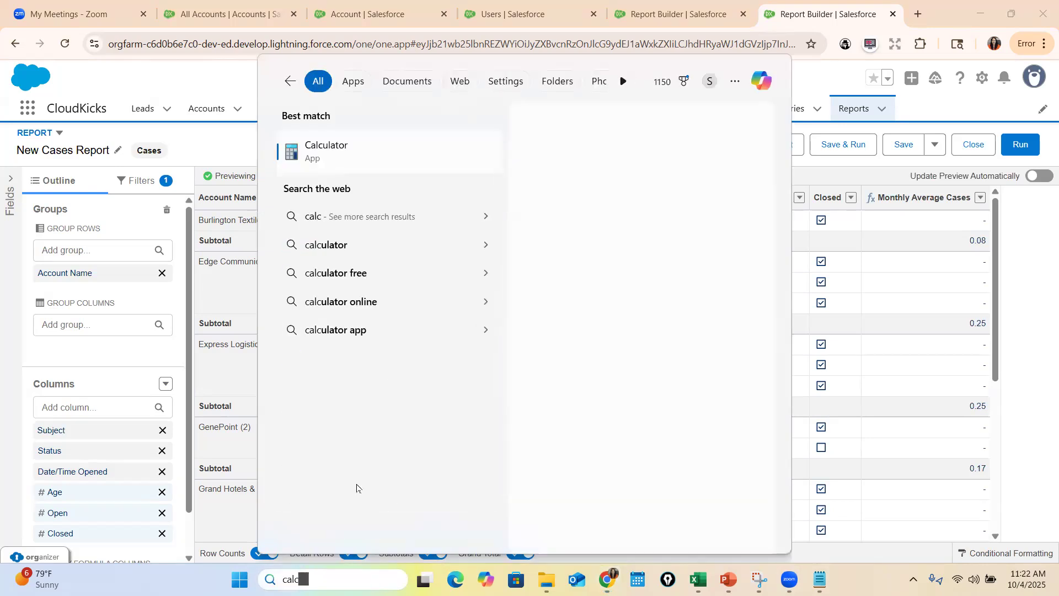
{"action": "left_click", "coordinate": [359, 165]}
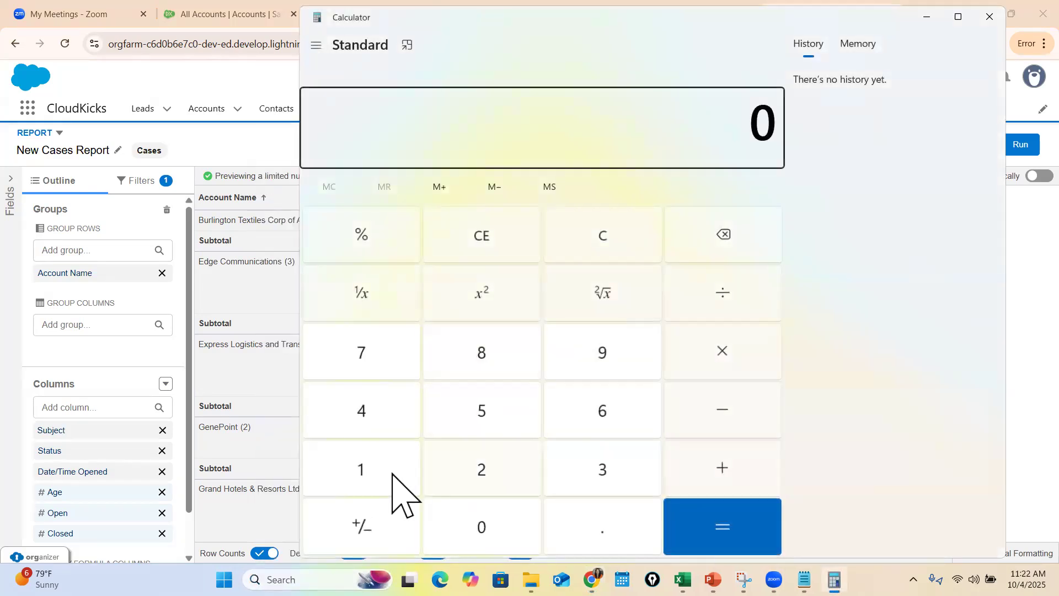
{"action": "left_click", "coordinate": [392, 476]}
{"action": "left_click", "coordinate": [738, 298]}
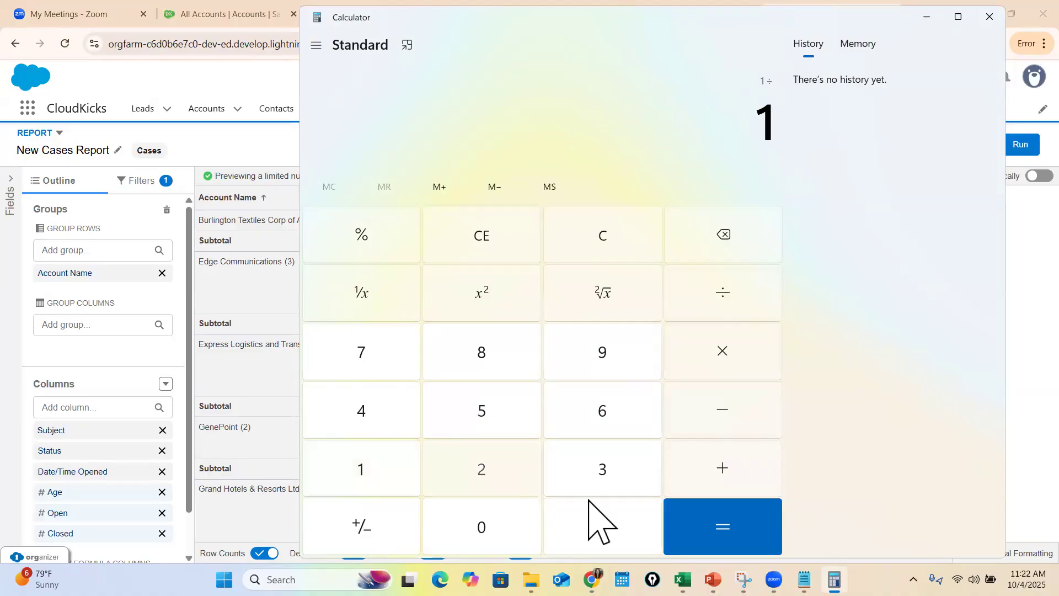
{"action": "type", "text": "12"}
{"action": "key", "text": "Return"}
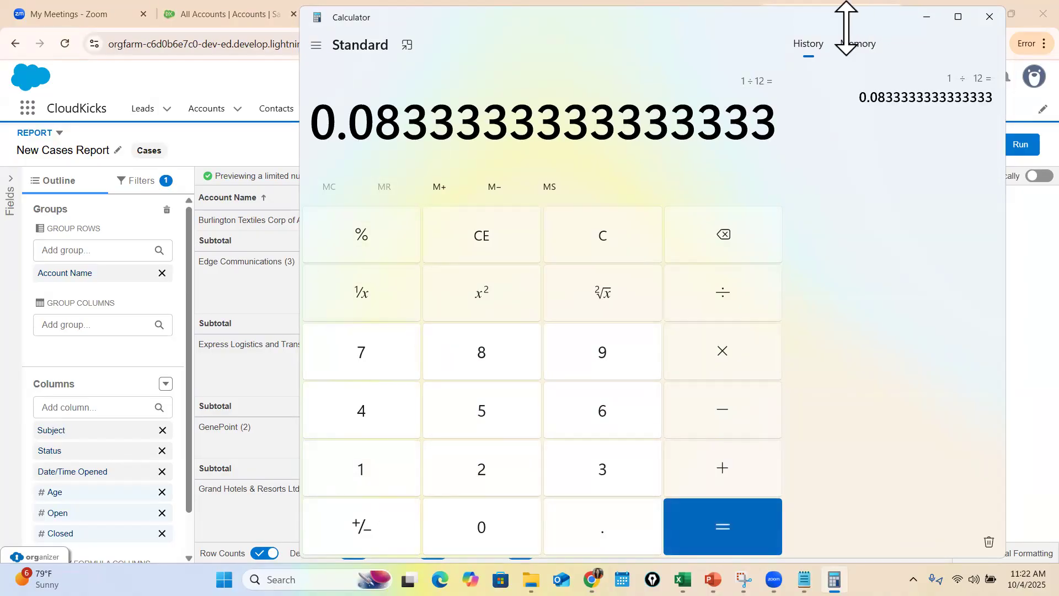
Uncover the report to compare its subtotals, compute 3 divided by 12 in Calculator, and minimize Calculator
{"action": "left_click_drag", "start_coordinate": [847, 27], "coordinate": [449, 360]}
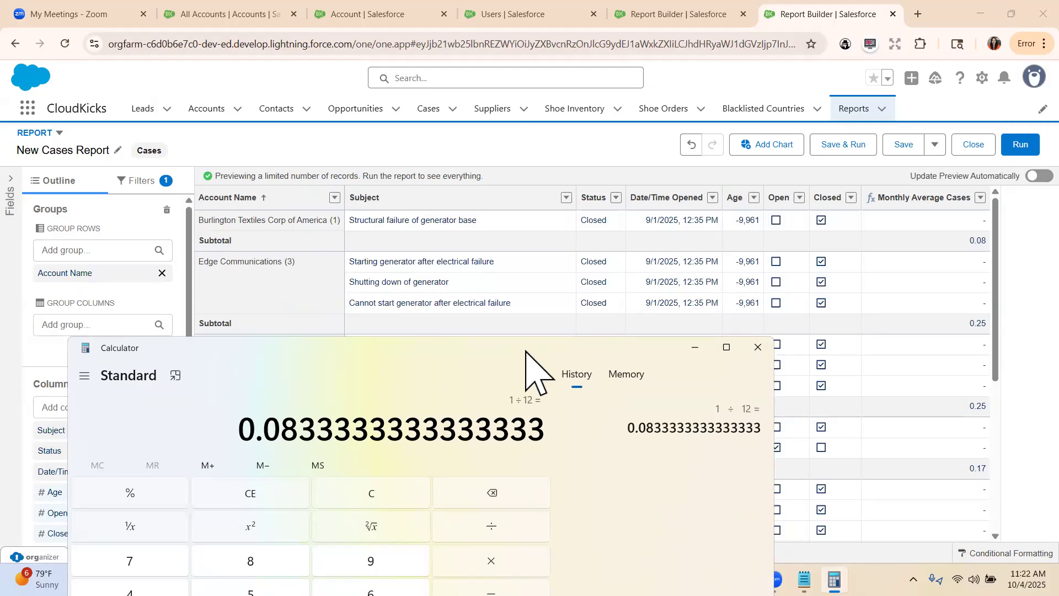
{"action": "left_click_drag", "start_coordinate": [525, 351], "coordinate": [646, 82]}
{"action": "left_click", "coordinate": [485, 356]}
{"action": "left_click", "coordinate": [624, 257]}
{"action": "left_click", "coordinate": [248, 364]}
{"action": "left_click", "coordinate": [399, 367]}
{"action": "left_click", "coordinate": [568, 398]}
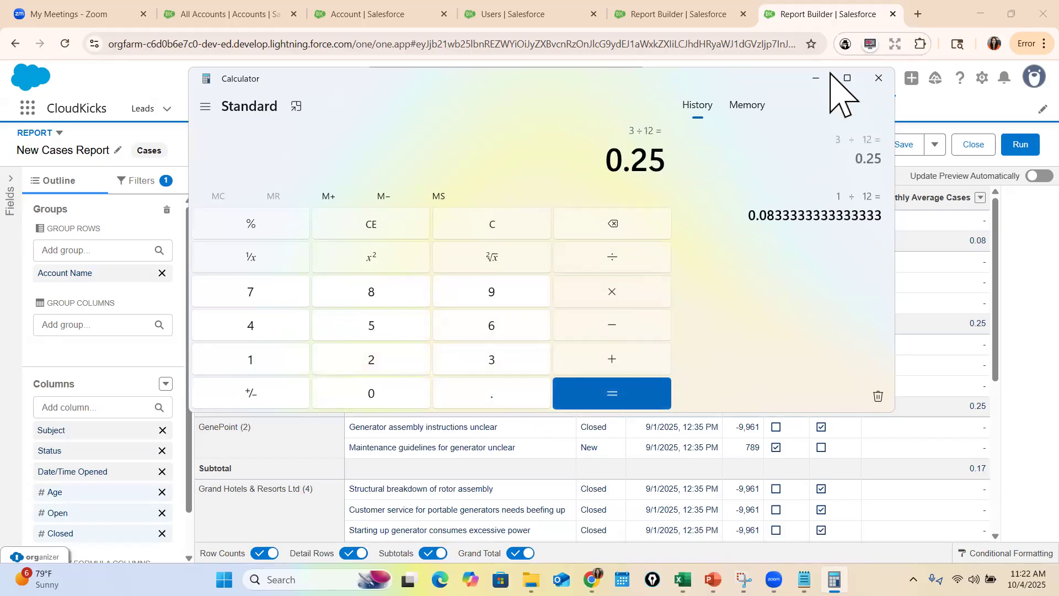
{"action": "left_click", "coordinate": [816, 78]}
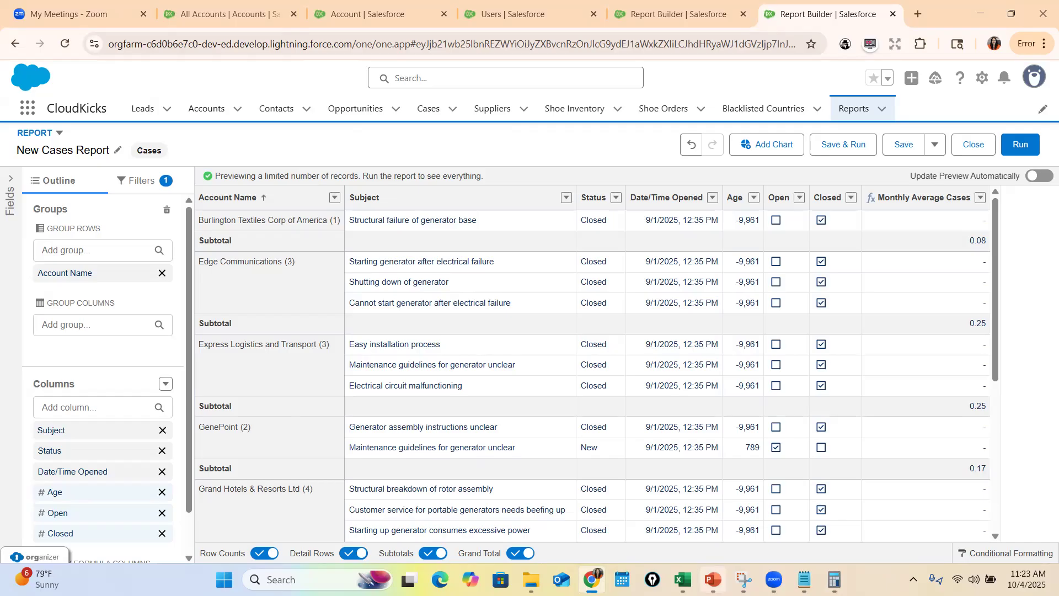
Switch to PowerPoint and advance to the slide on the difference between row level and summary formulas
{"action": "left_click", "coordinate": [712, 580]}
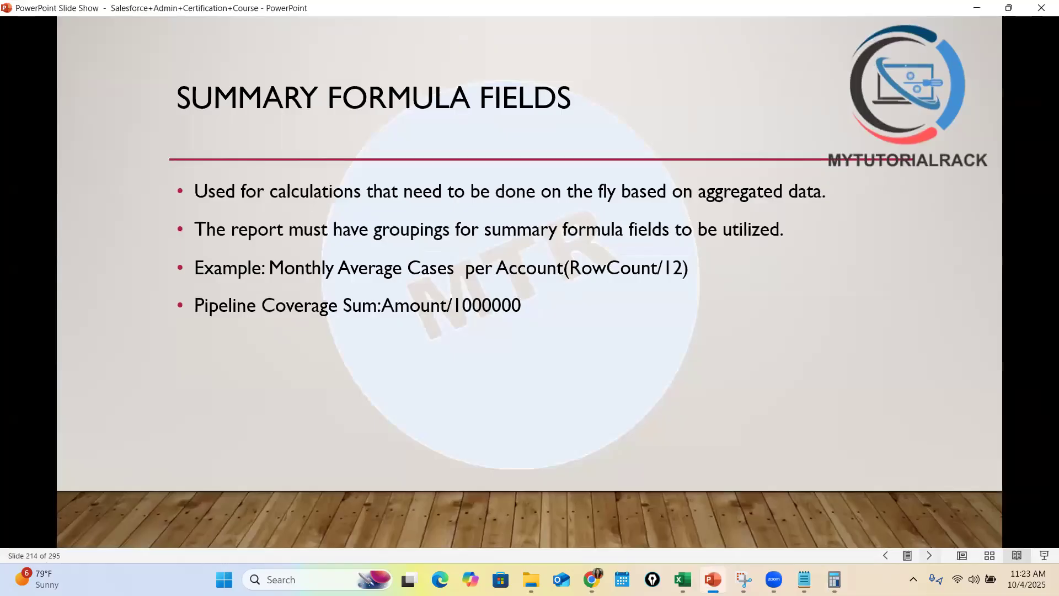
{"action": "left_click", "coordinate": [929, 556]}
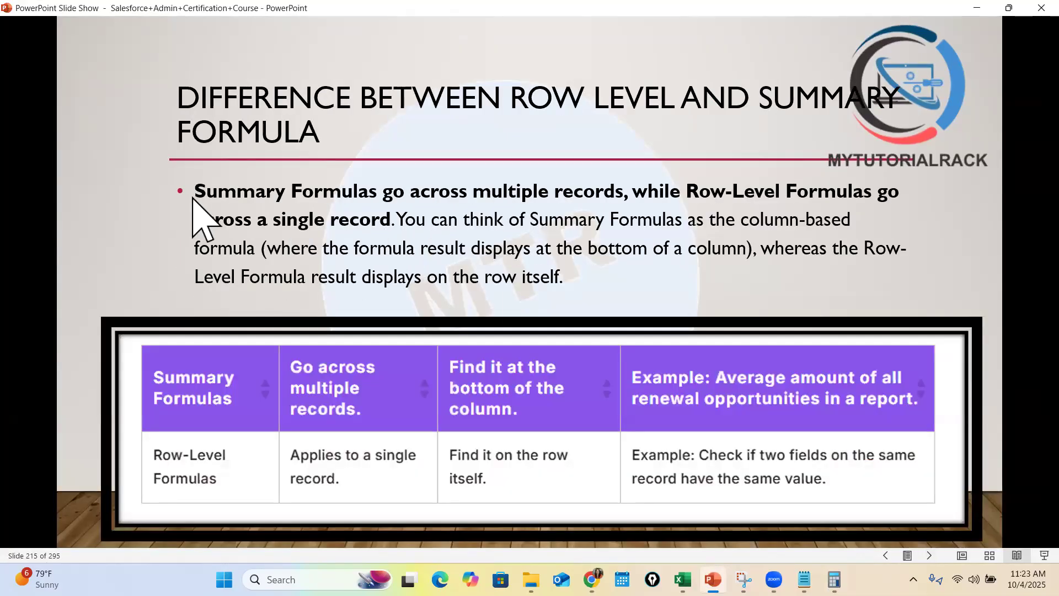
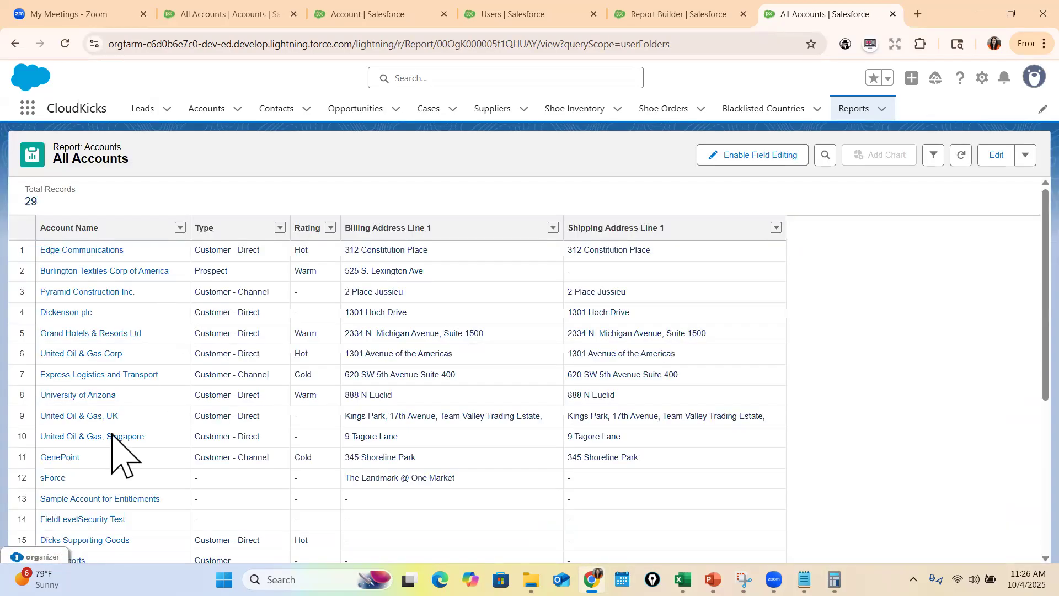
Edit the All Accounts report, add an Annual Revenue column between Rating and Billing Address Line 1, and refresh the preview
{"action": "left_click", "coordinate": [996, 155]}
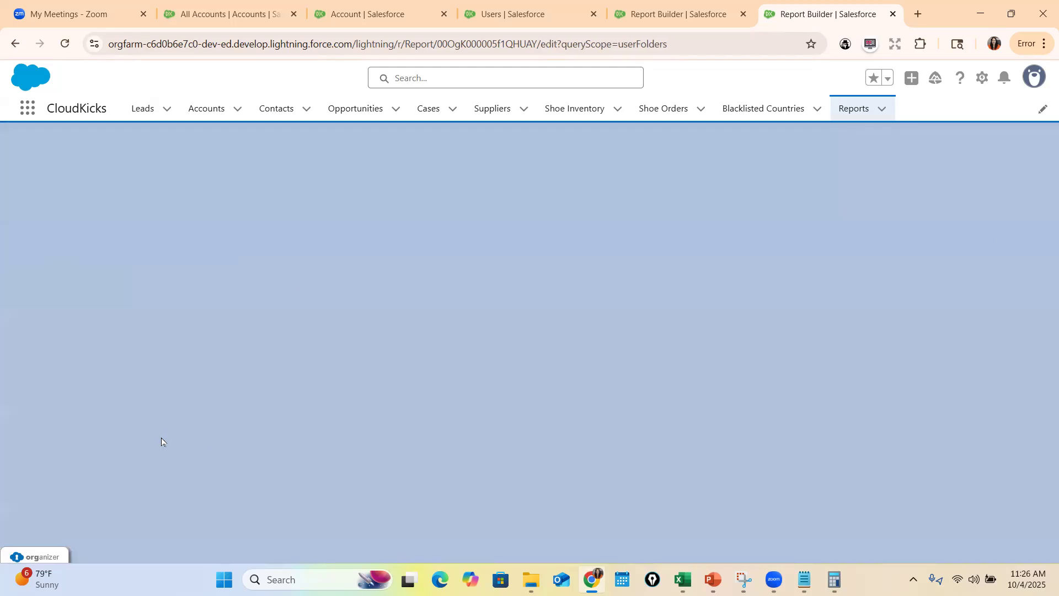
{"action": "left_click", "coordinate": [102, 325]}
{"action": "type", "text": "Ann"}
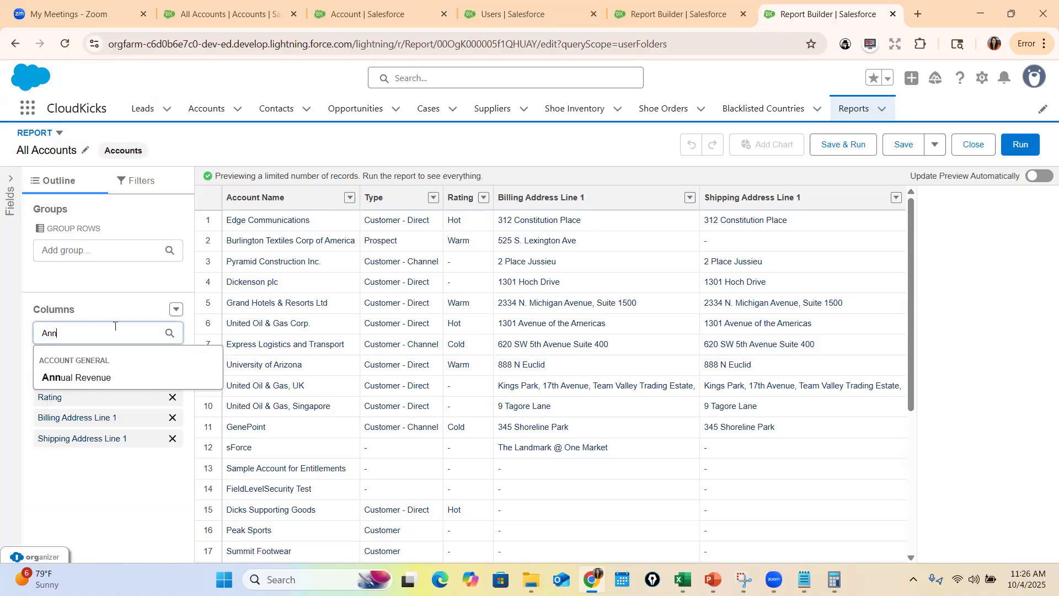
{"action": "left_click", "coordinate": [105, 381]}
{"action": "left_click_drag", "start_coordinate": [88, 456], "coordinate": [159, 414]}
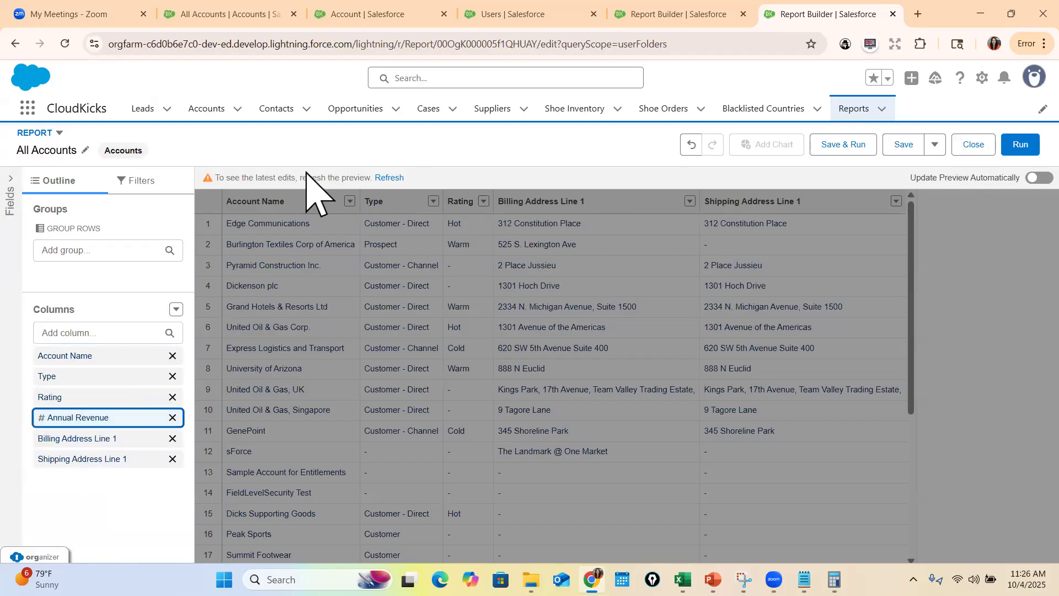
{"action": "left_click", "coordinate": [395, 179]}
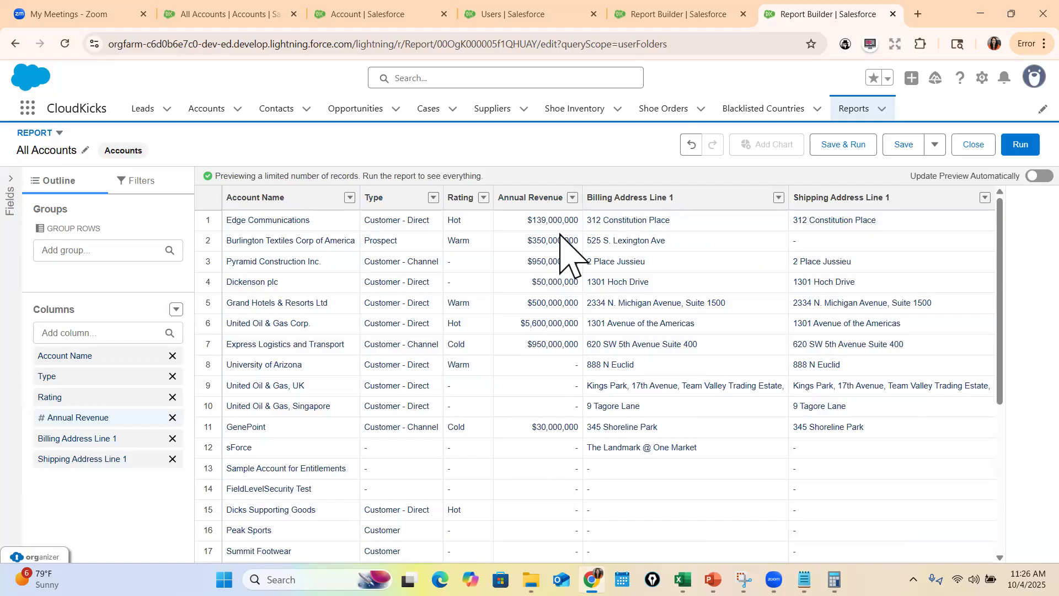
Start a bucket column on Annual Revenue and name it Company Size
{"action": "left_click", "coordinate": [573, 196]}
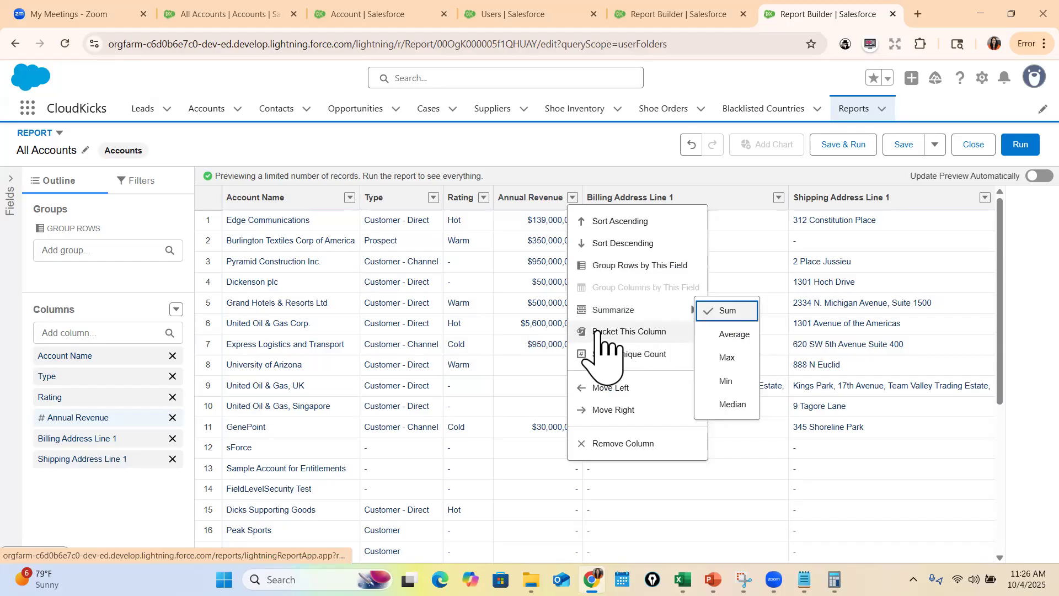
{"action": "left_click", "coordinate": [654, 330]}
{"action": "left_click", "coordinate": [530, 222]}
{"action": "type", "text": "Company Size"}
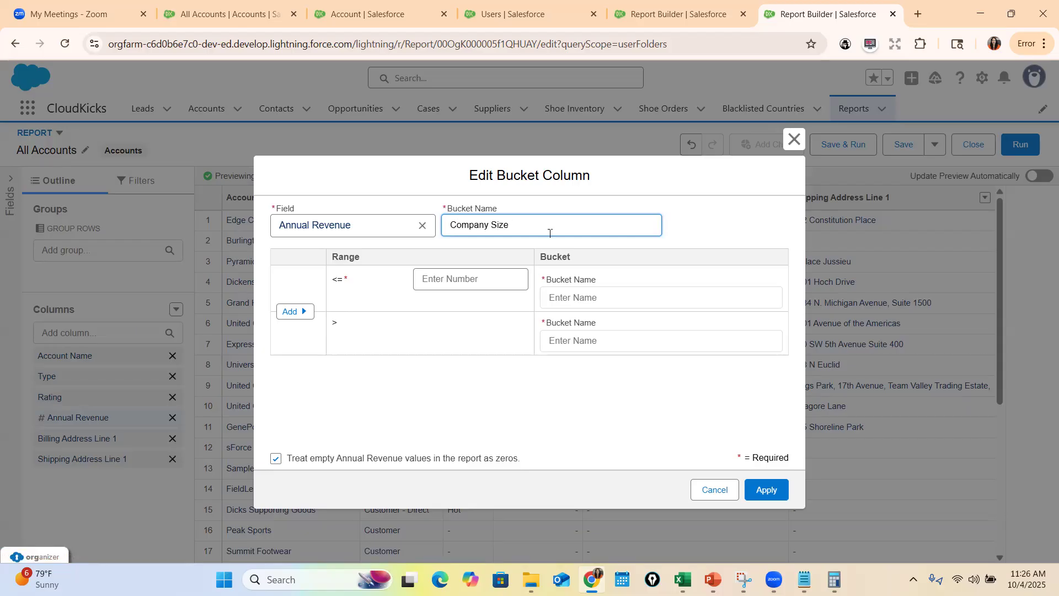
{"action": "left_click_drag", "start_coordinate": [550, 233], "coordinate": [451, 235]}
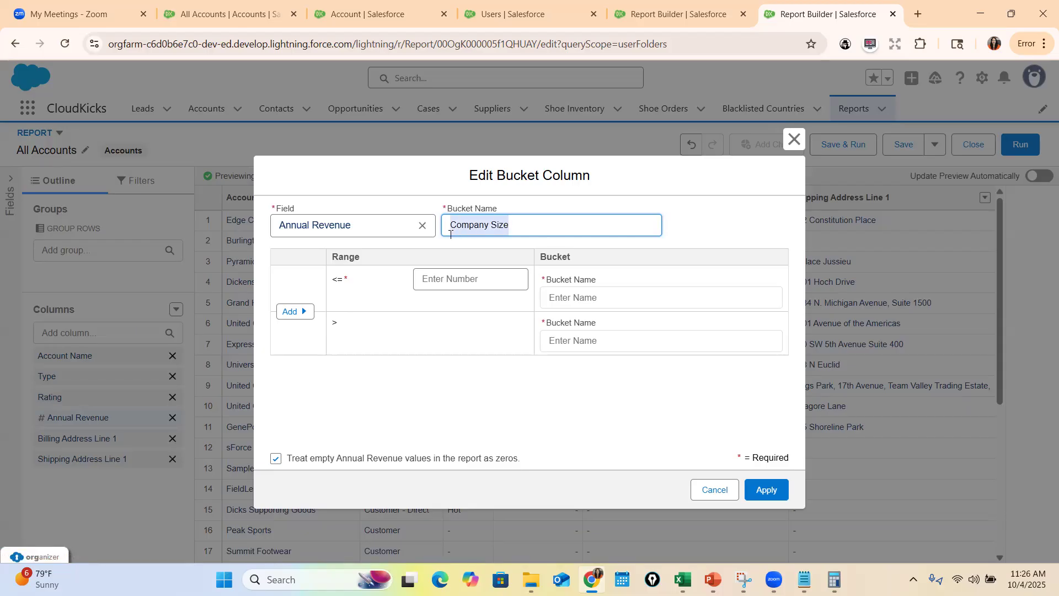
Define the bucket for values up to 1000000 as Small Company and the bucket above it as Large Company
{"action": "left_click", "coordinate": [450, 281]}
{"action": "type", "text": "10000"}
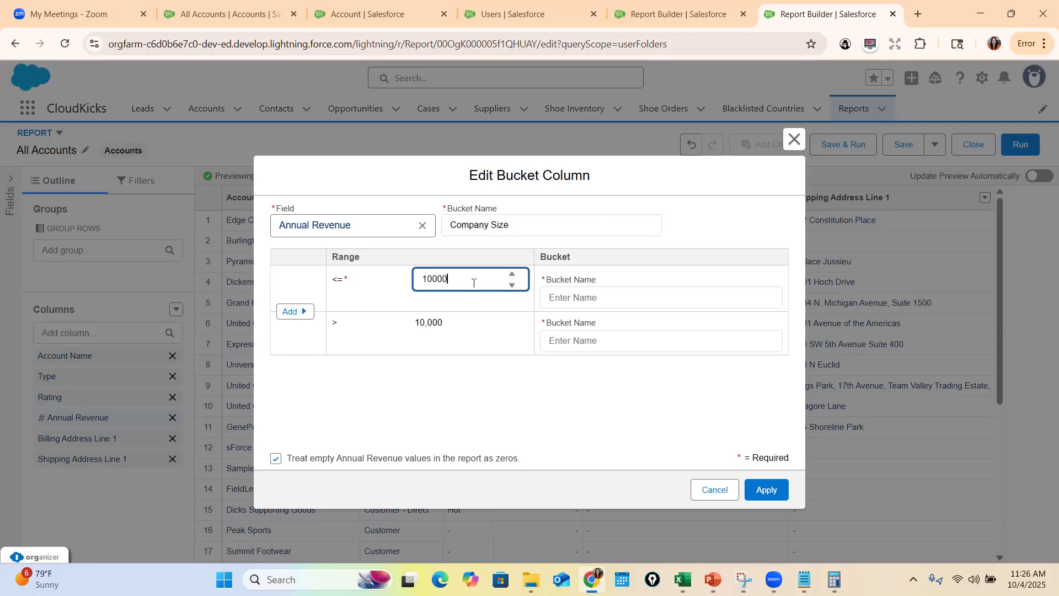
{"action": "type", "text": "00"}
{"action": "left_click", "coordinate": [575, 294]}
{"action": "type", "text": "Sma"}
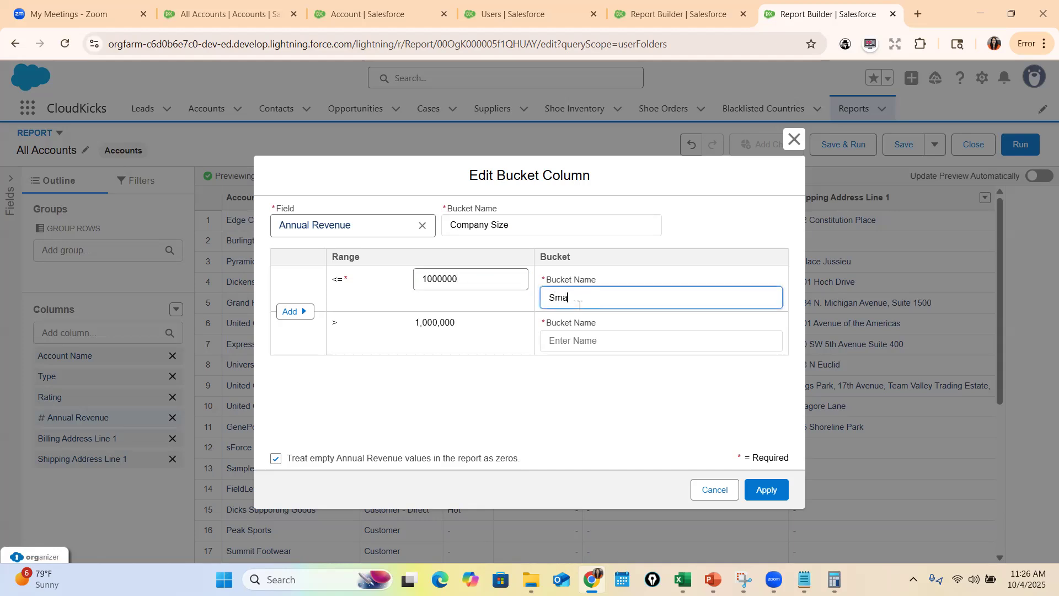
{"action": "type", "text": "ll Company"}
{"action": "left_click", "coordinate": [618, 340]}
{"action": "type", "text": "Large"}
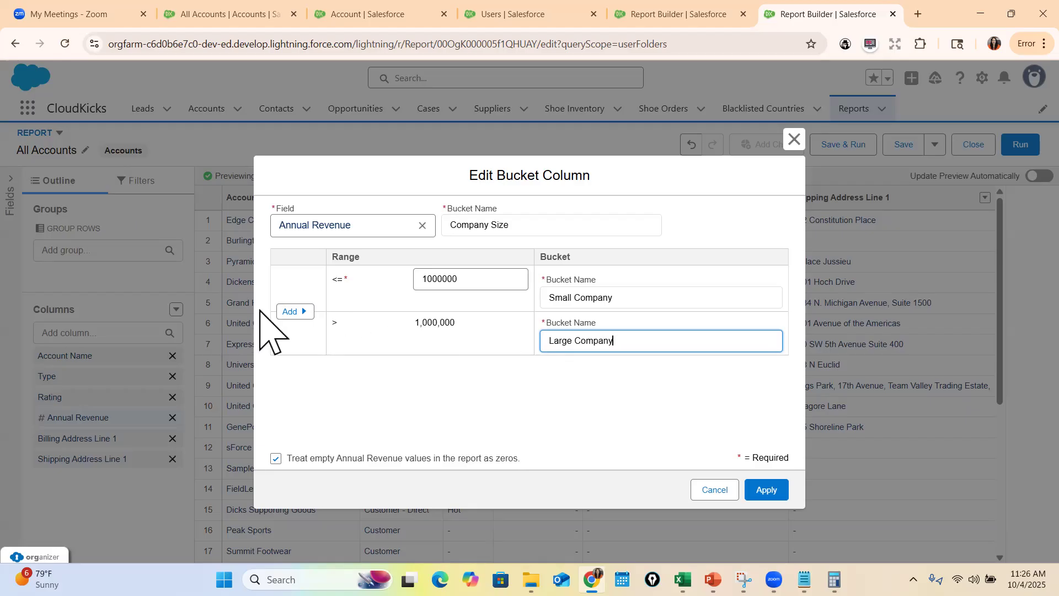
Insert a middle range up to 5000000 named Mid Size Company, apply the bucket column, and refresh the preview
{"action": "left_click", "coordinate": [302, 310]}
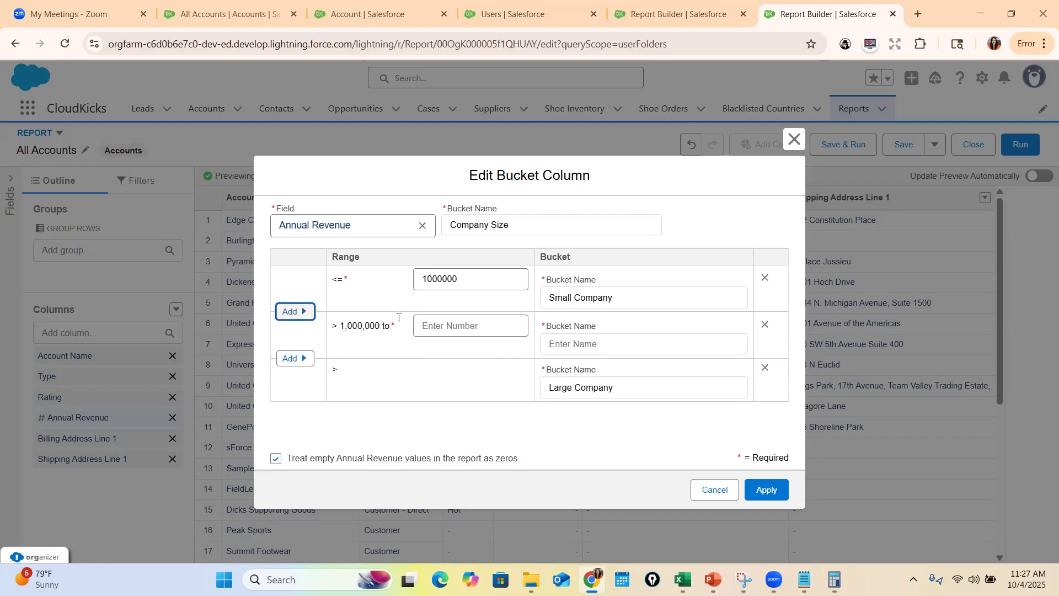
{"action": "left_click", "coordinate": [457, 330]}
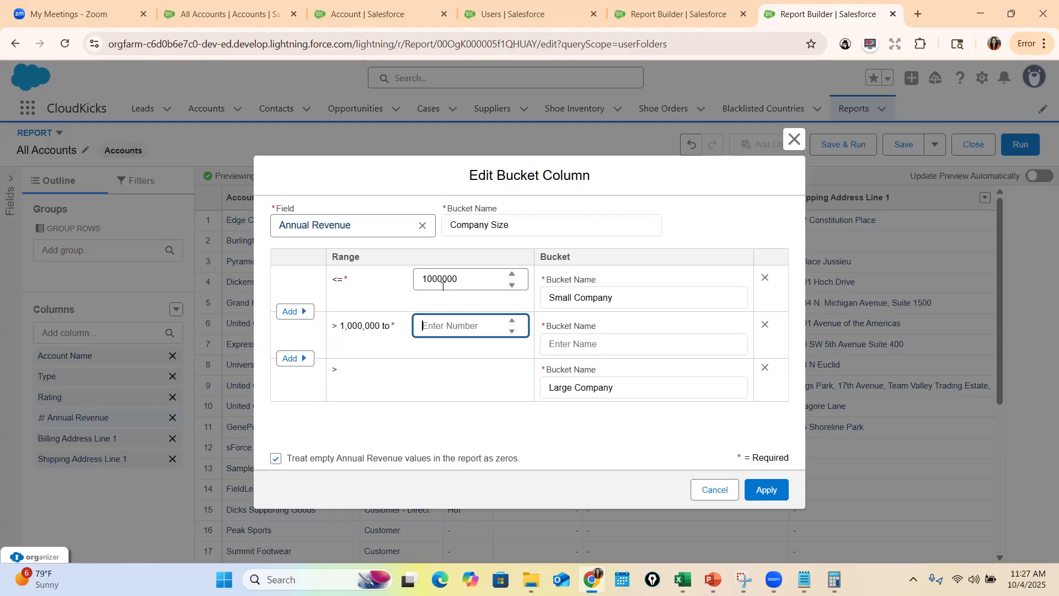
{"action": "type", "text": "5000000"}
{"action": "left_click", "coordinate": [593, 346]}
{"action": "type", "text": "Mid C"}
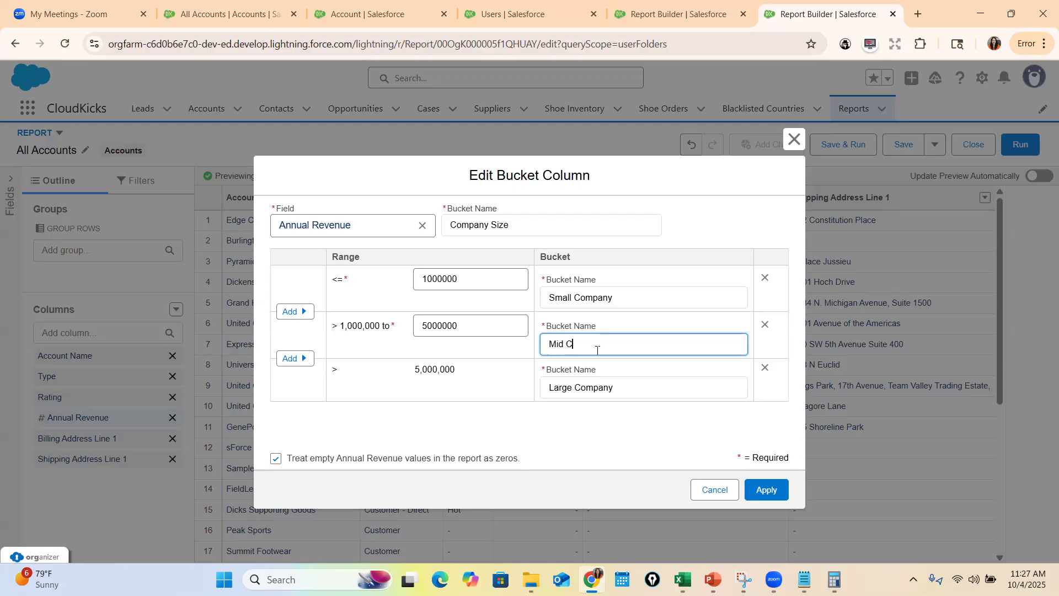
{"action": "type", "text": "id Size Compan"}
{"action": "left_click", "coordinate": [769, 491]}
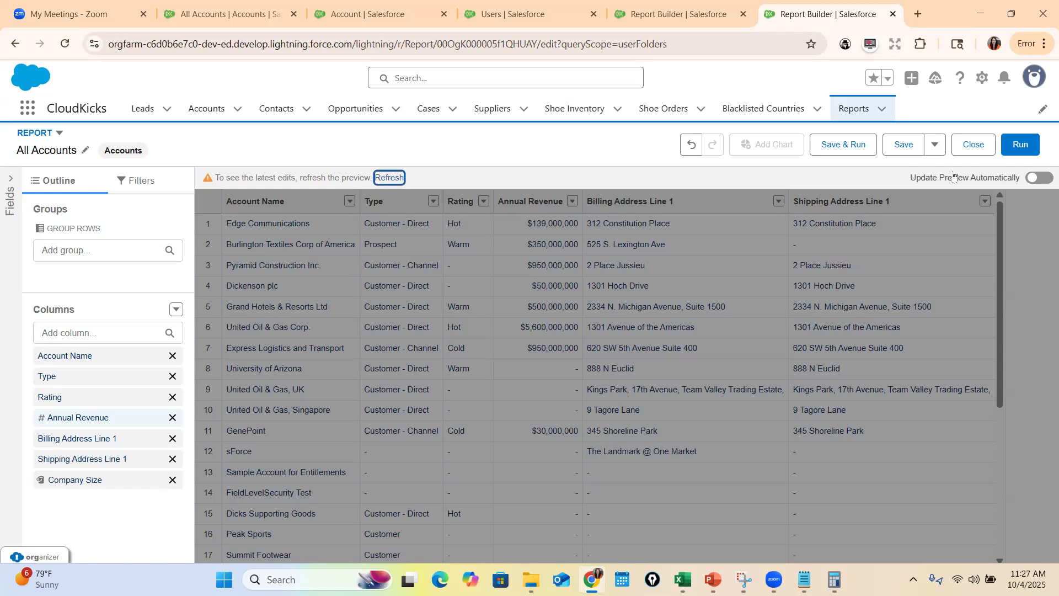
{"action": "left_click", "coordinate": [389, 178]}
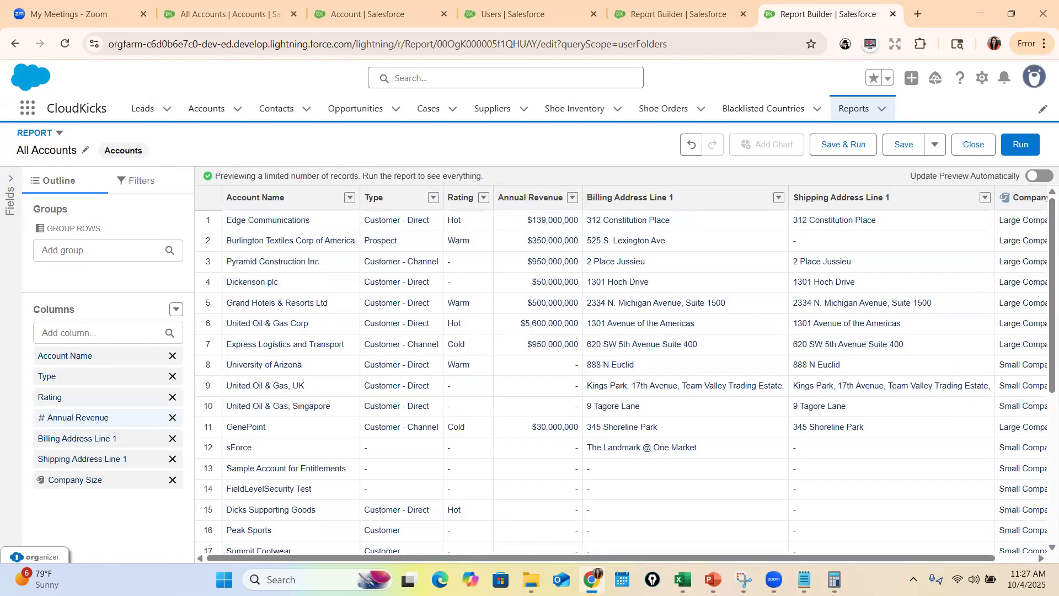
Check the Company Size buckets against Annual Revenue throughout the preview, and review the Bucket Fields slide in PowerPoint
{"action": "left_click_drag", "start_coordinate": [910, 558], "coordinate": [951, 558]}
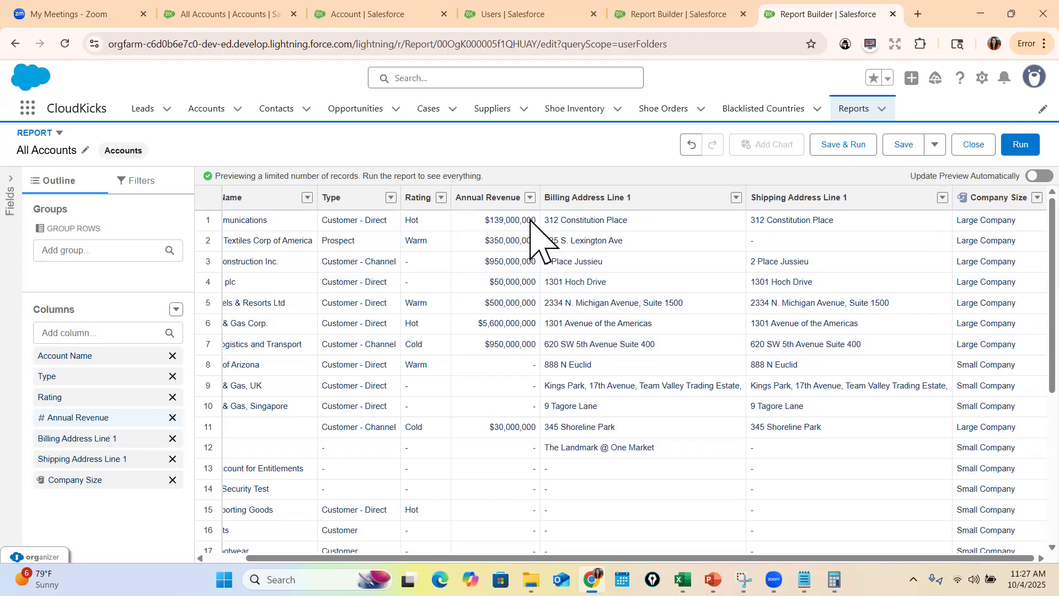
{"action": "scroll", "coordinate": [982, 436], "scroll_direction": "down", "scroll_amount": 3}
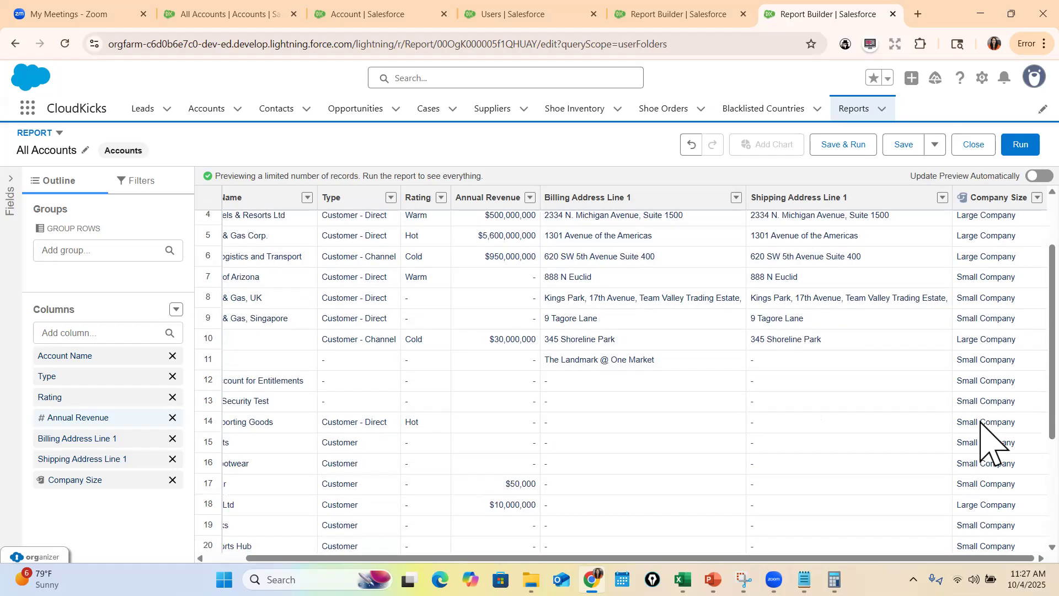
{"action": "scroll", "coordinate": [981, 386], "scroll_direction": "down", "scroll_amount": 2}
{"action": "scroll", "coordinate": [982, 391], "scroll_direction": "up", "scroll_amount": 3}
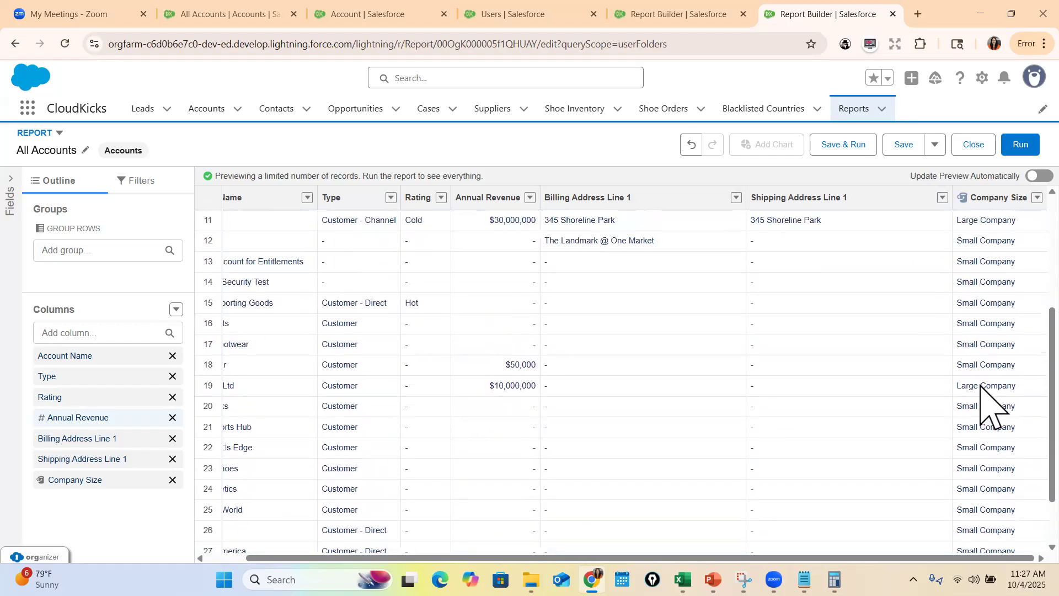
{"action": "scroll", "coordinate": [988, 421], "scroll_direction": "down", "scroll_amount": 3}
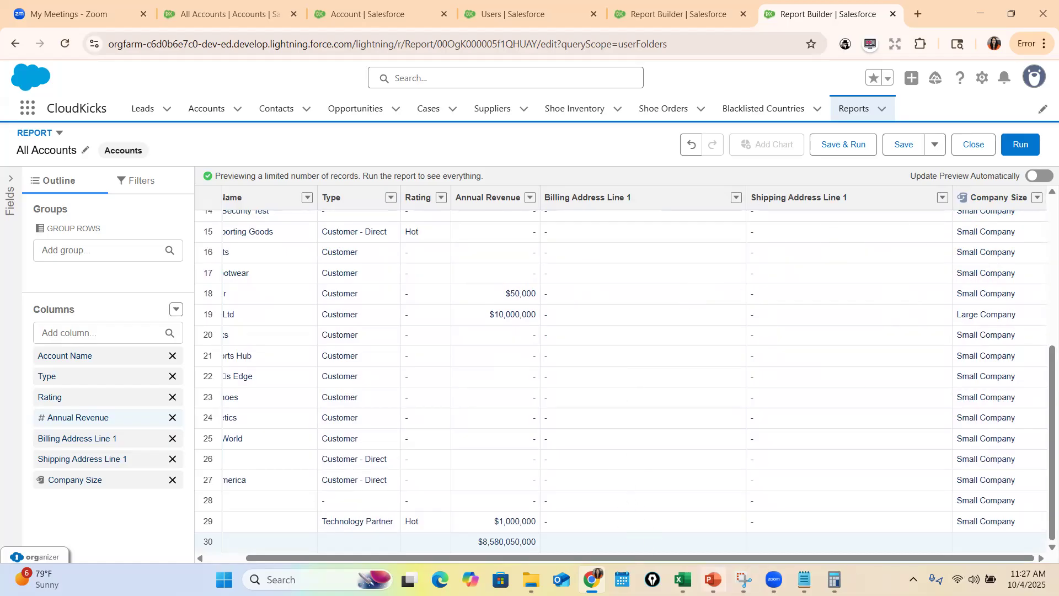
{"action": "left_click", "coordinate": [714, 580]}
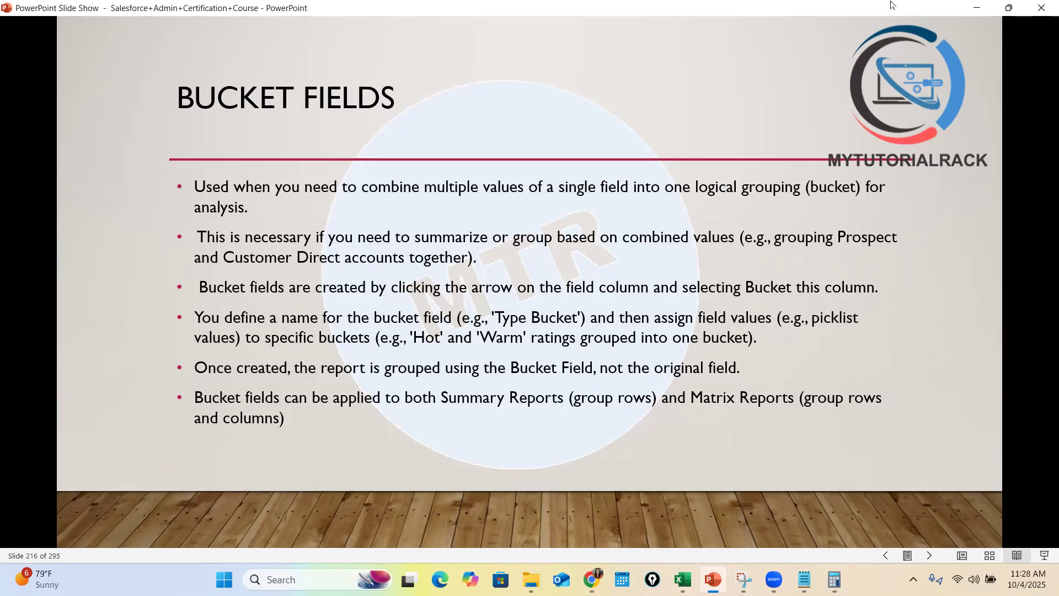
{"action": "left_click", "coordinate": [977, 8]}
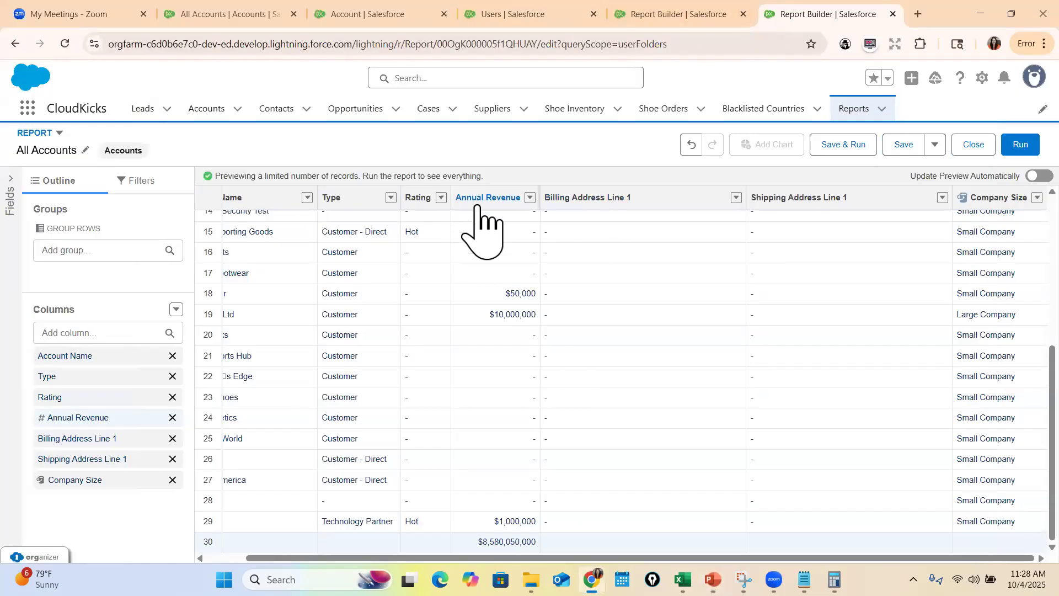
Look through the Type values, sort the report by Type in ascending order, and refresh the preview
{"action": "scroll", "coordinate": [373, 386], "scroll_direction": "up", "scroll_amount": 5}
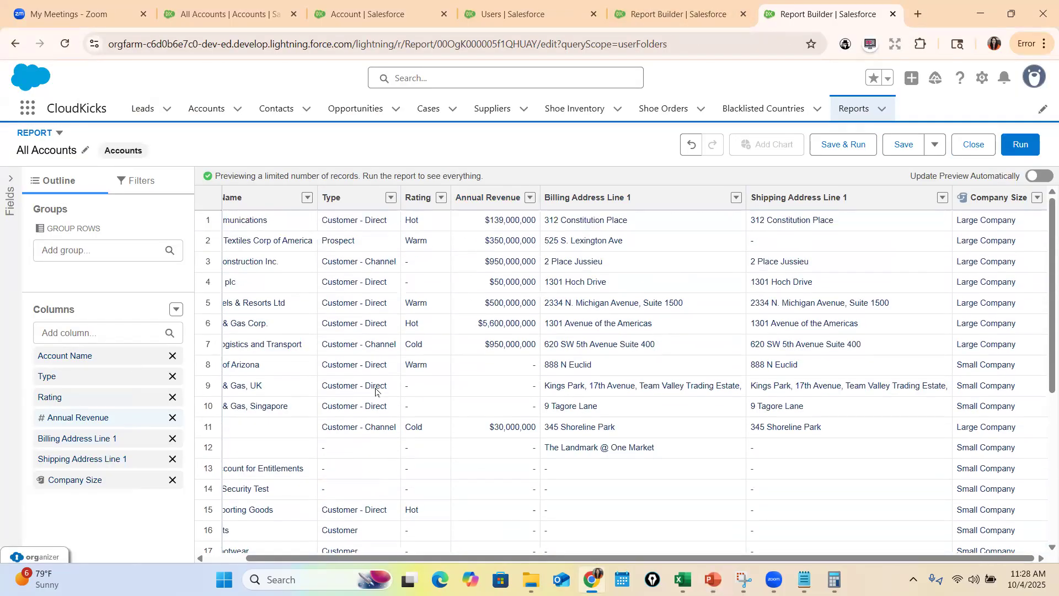
{"action": "scroll", "coordinate": [367, 358], "scroll_direction": "down", "scroll_amount": 4}
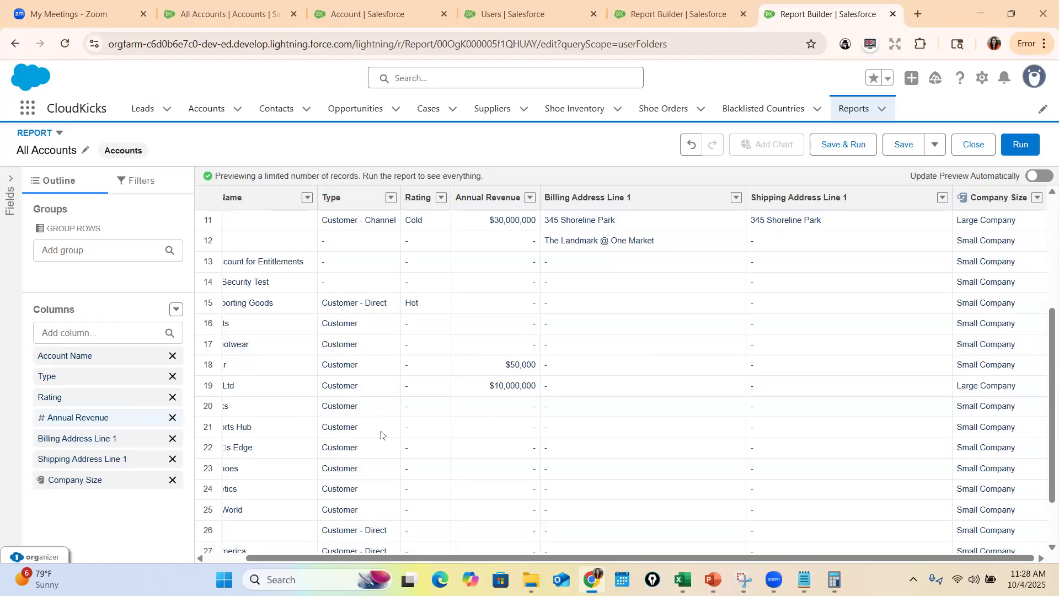
{"action": "scroll", "coordinate": [387, 447], "scroll_direction": "down", "scroll_amount": 2}
{"action": "scroll", "coordinate": [375, 342], "scroll_direction": "up", "scroll_amount": 2}
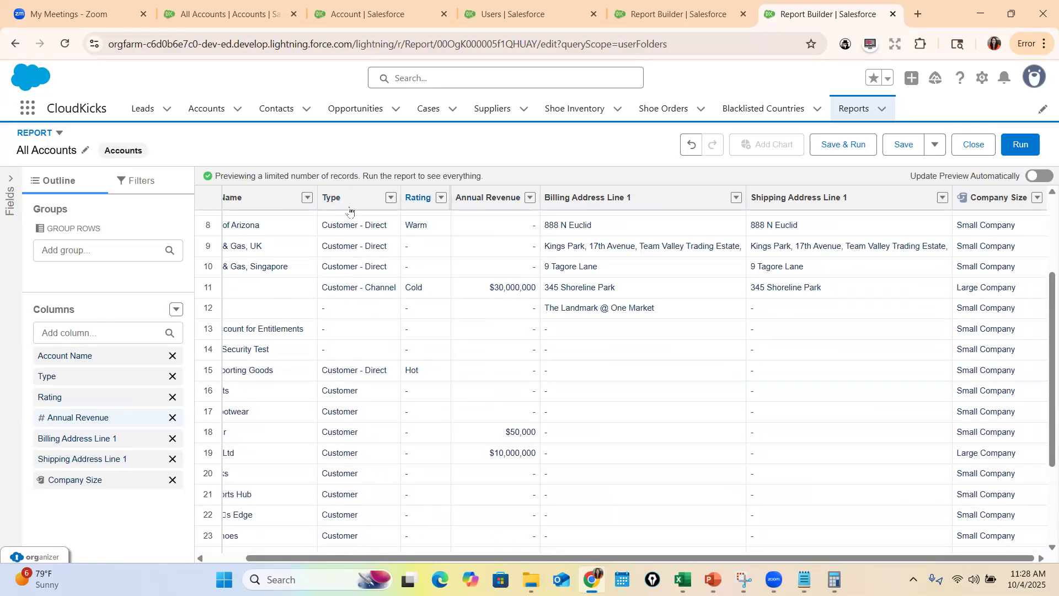
{"action": "left_click_drag", "start_coordinate": [391, 207], "coordinate": [418, 203]}
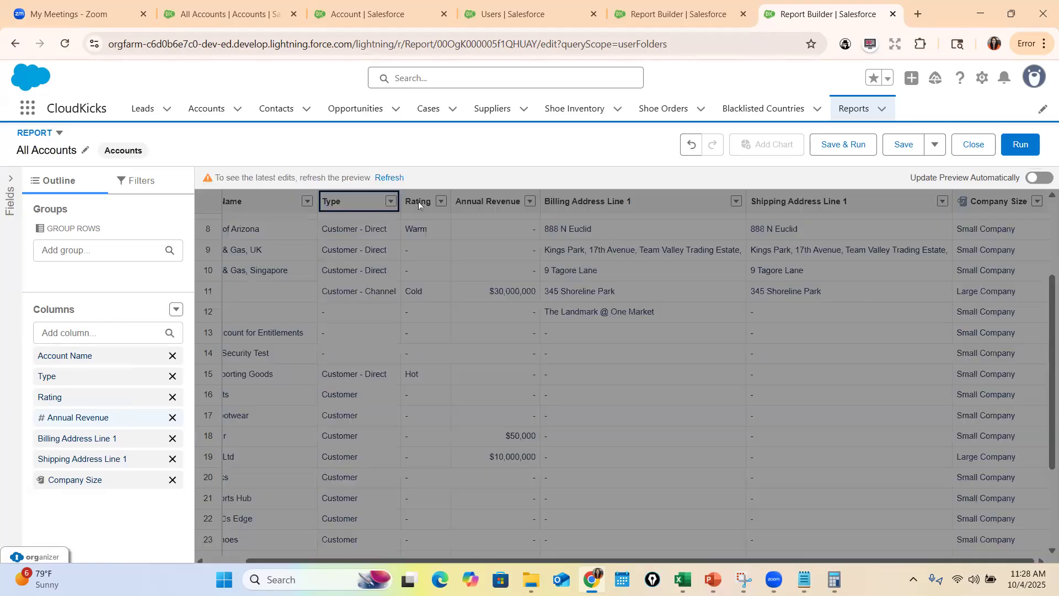
{"action": "left_click", "coordinate": [393, 178]}
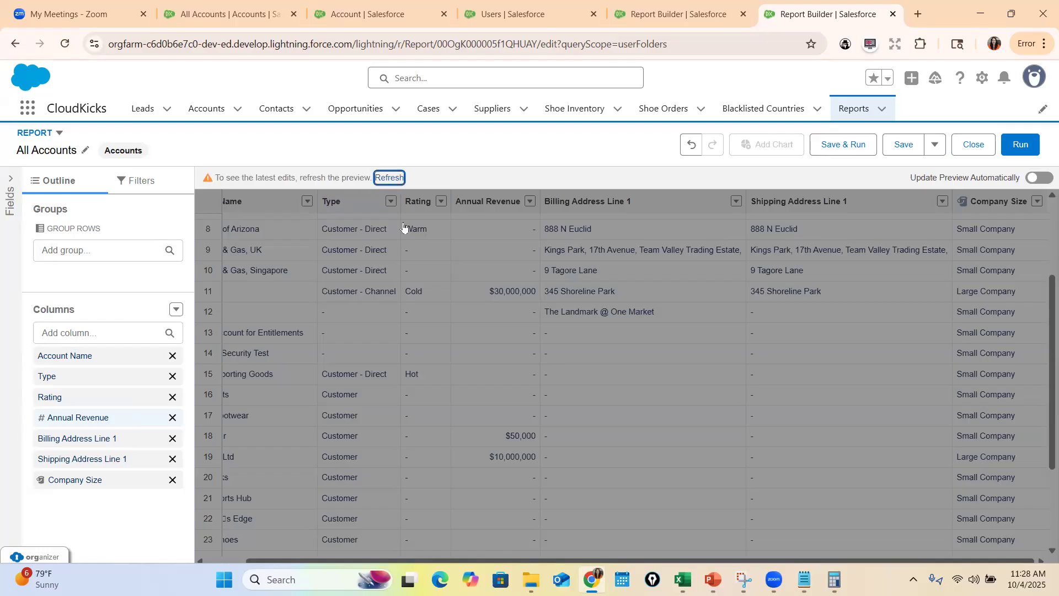
Start a bucket column on Type named Account Type Generalize, with the Prospect and Customer - Direct values selected
{"action": "left_click", "coordinate": [398, 201]}
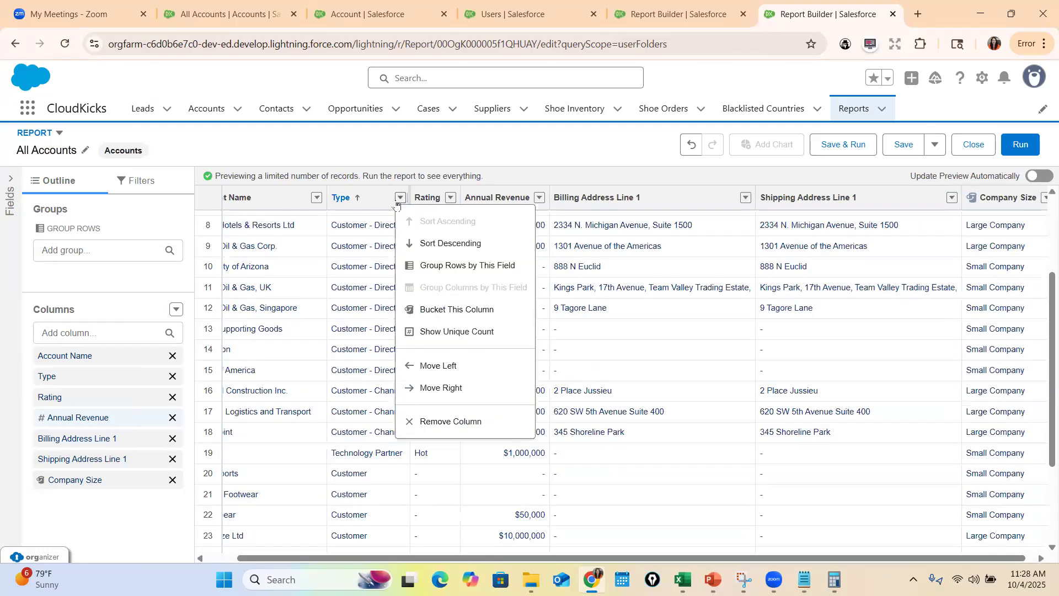
{"action": "left_click", "coordinate": [453, 310]}
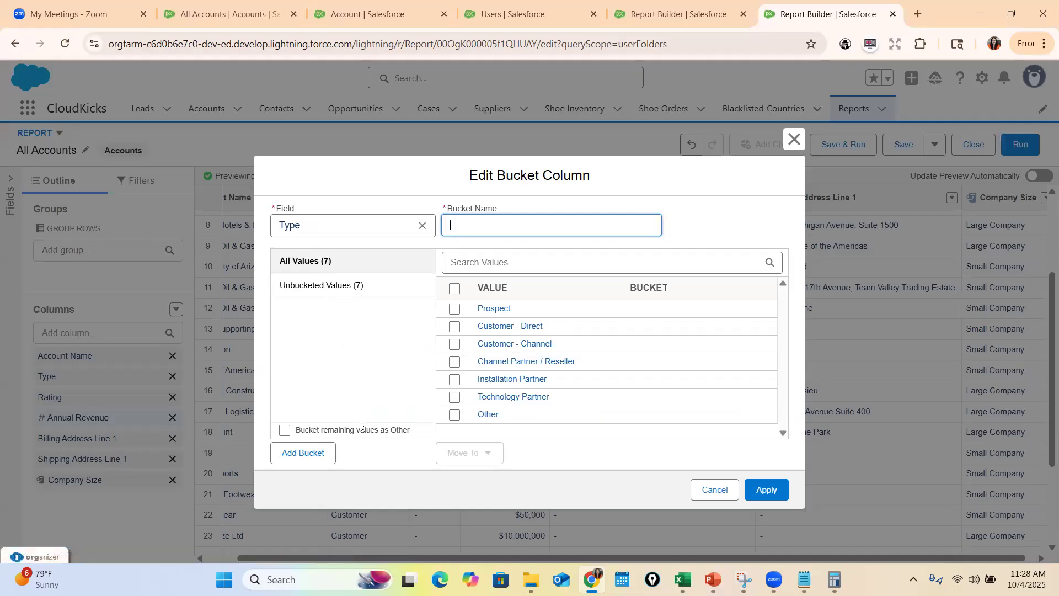
{"action": "left_click", "coordinate": [454, 309]}
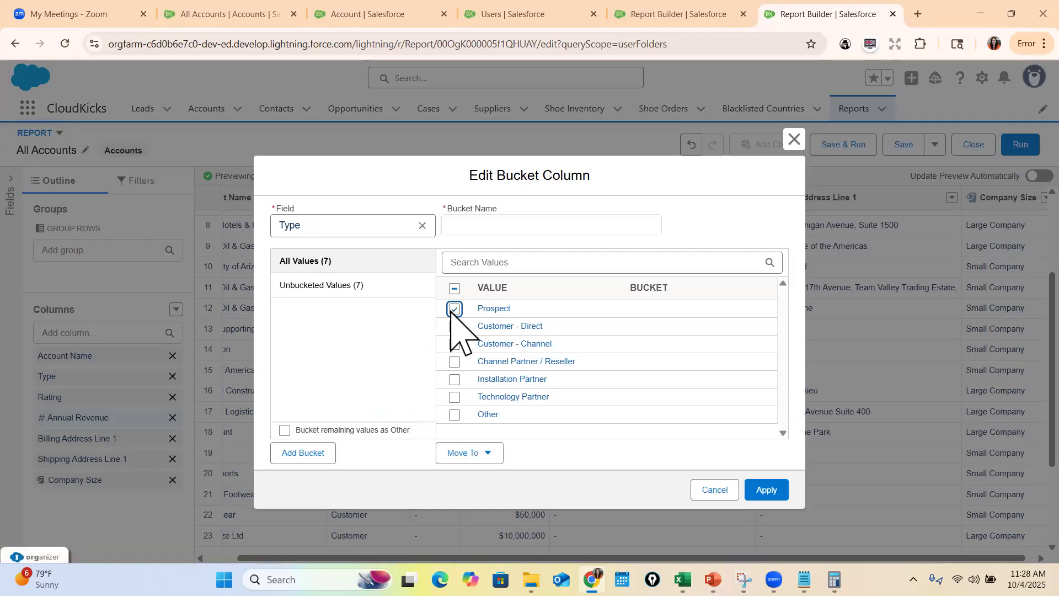
{"action": "left_click", "coordinate": [455, 327]}
{"action": "left_click", "coordinate": [463, 233]}
{"action": "type", "text": "Account Type Generalize"}
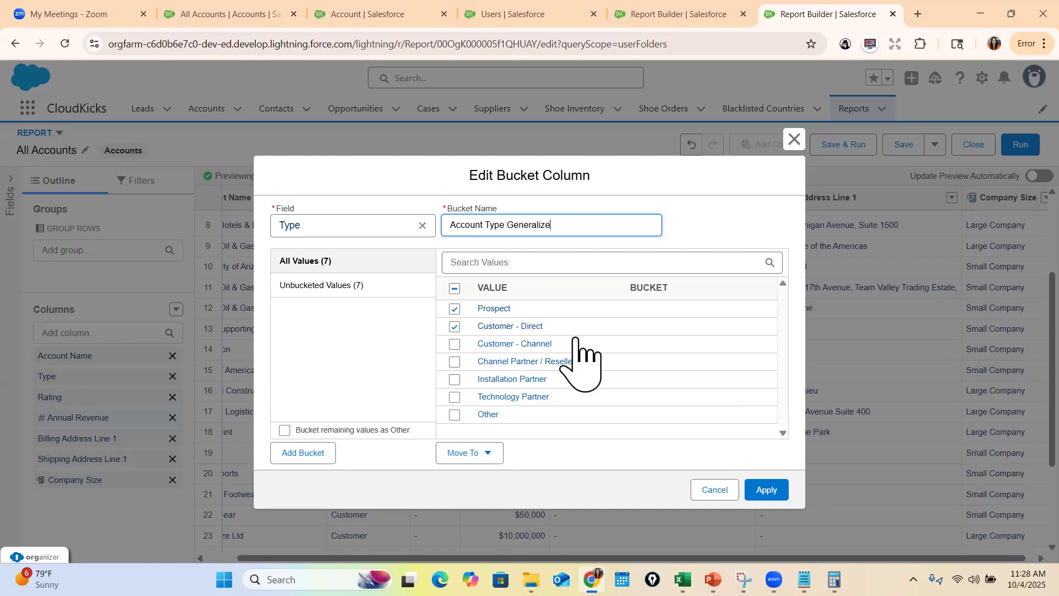
Add Customer - Channel to the selected values, create a B2B bucket, and move the selection into it
{"action": "left_click", "coordinate": [454, 344]}
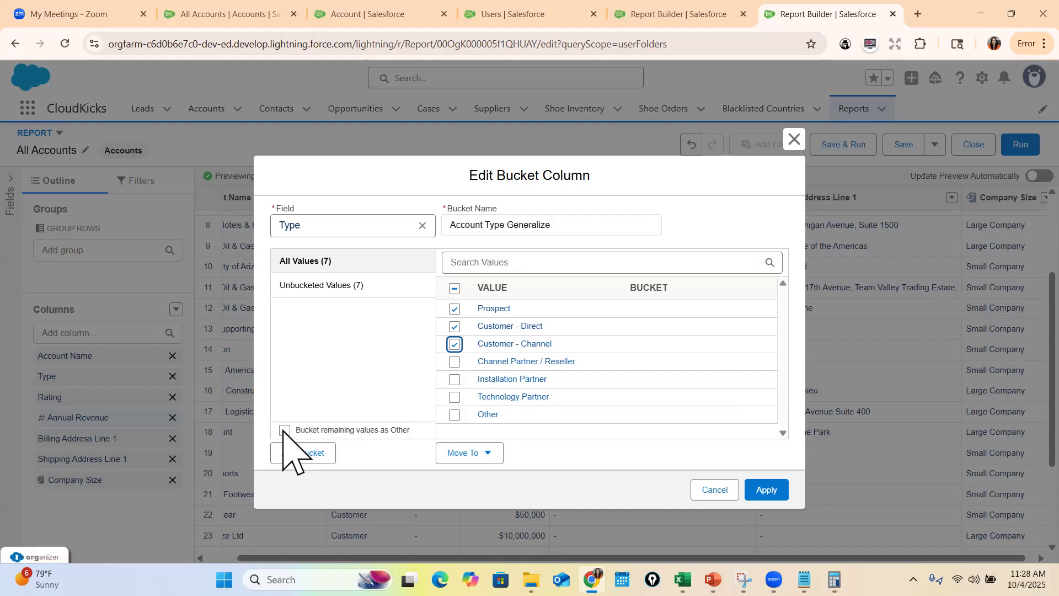
{"action": "left_click", "coordinate": [304, 453]}
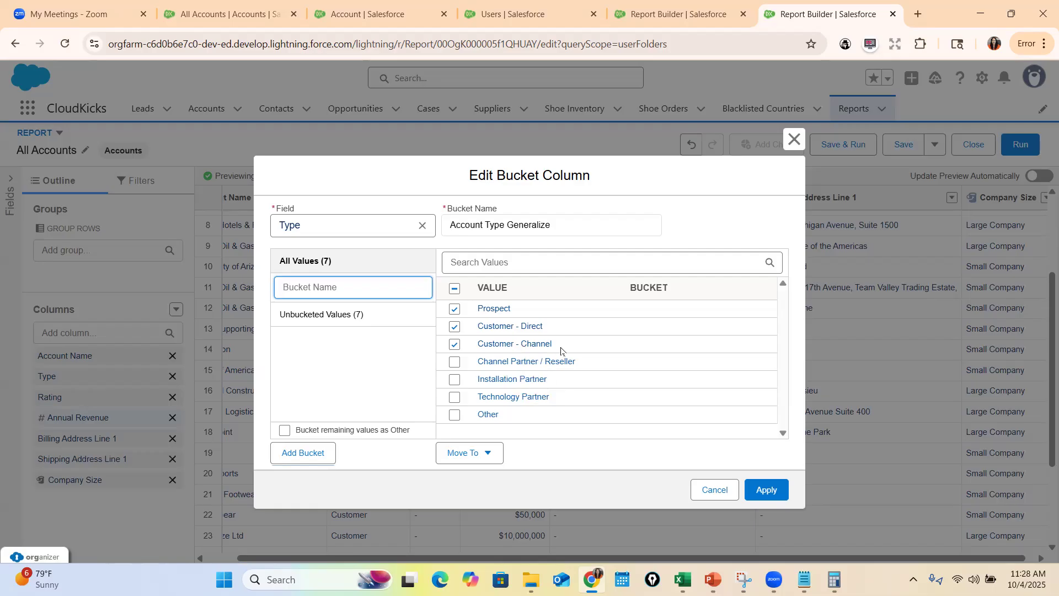
{"action": "type", "text": "B"}
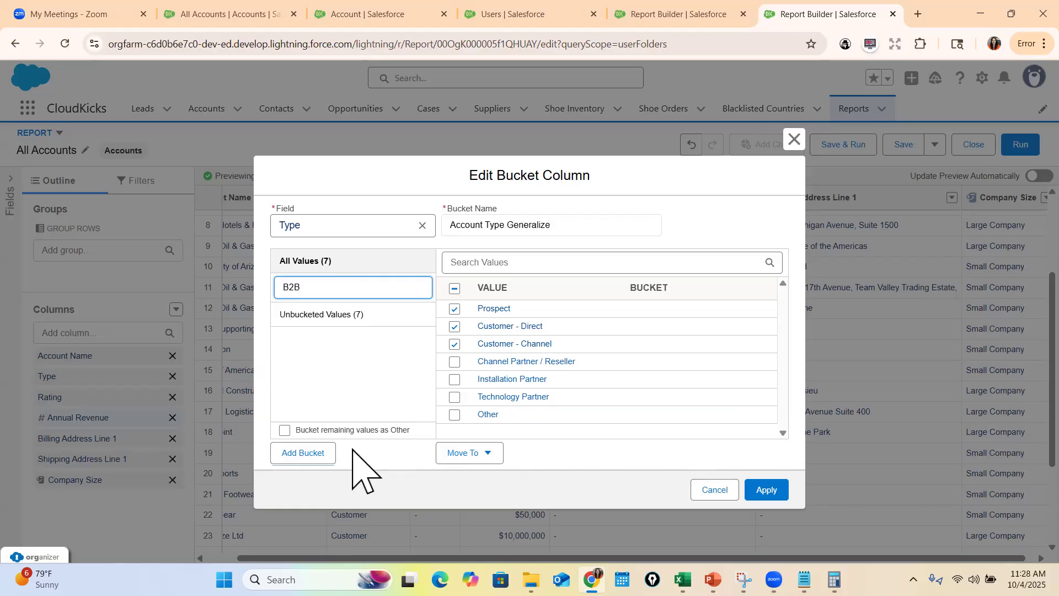
{"action": "left_click", "coordinate": [488, 457]}
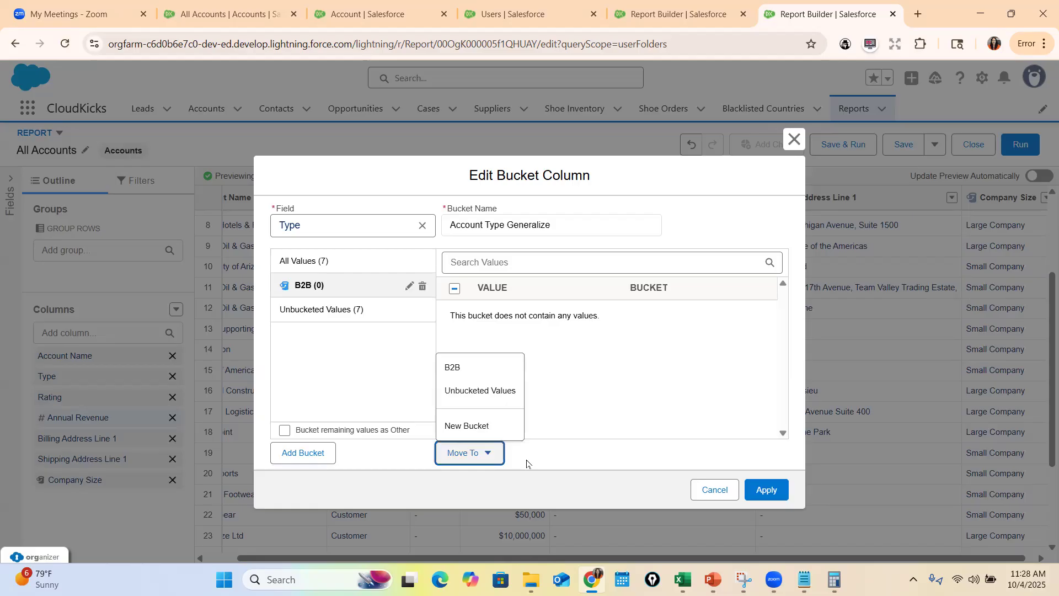
{"action": "left_click", "coordinate": [478, 367]}
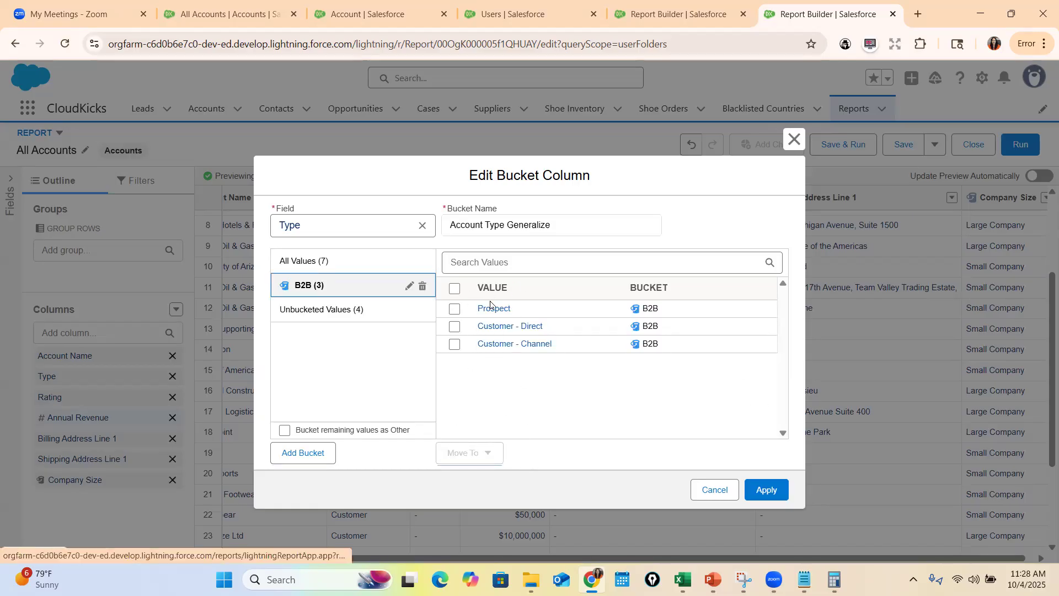
Add a second bucket named B2C to the Account Type Generalize column
{"action": "left_click", "coordinate": [298, 455]}
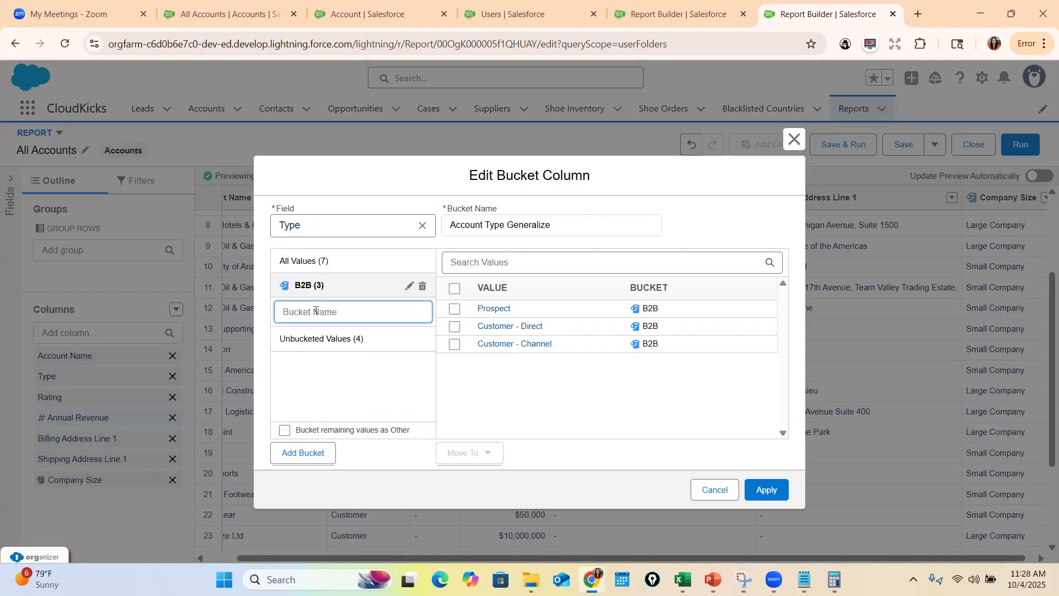
{"action": "type", "text": "B2C"}
{"action": "key", "text": "Return"}
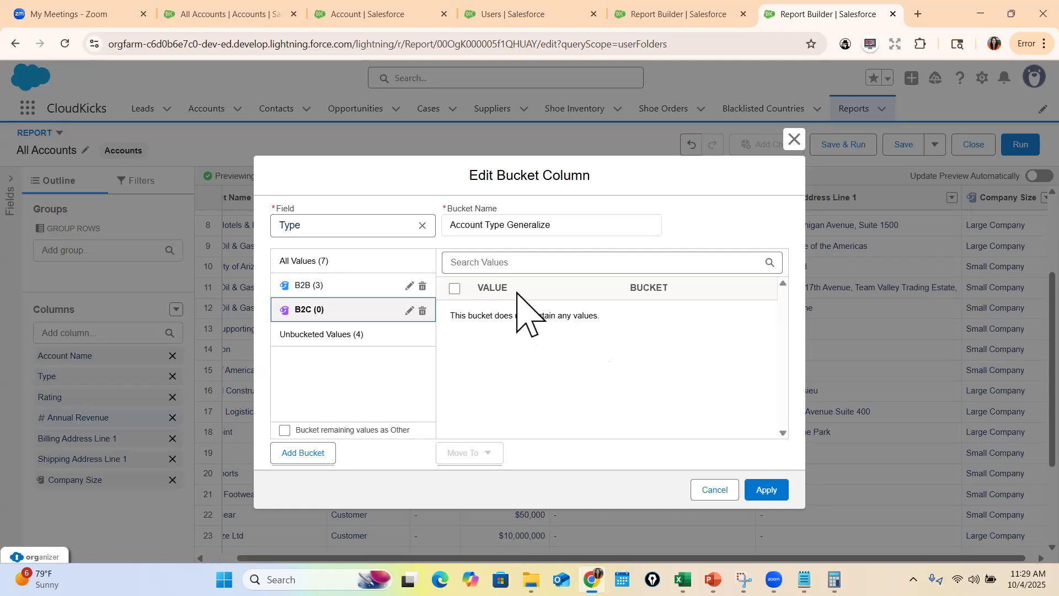
Move the unbucketed Technology Partner and Other values into the B2C bucket and apply the Account Type Generalize column
{"action": "left_click", "coordinate": [409, 311]}
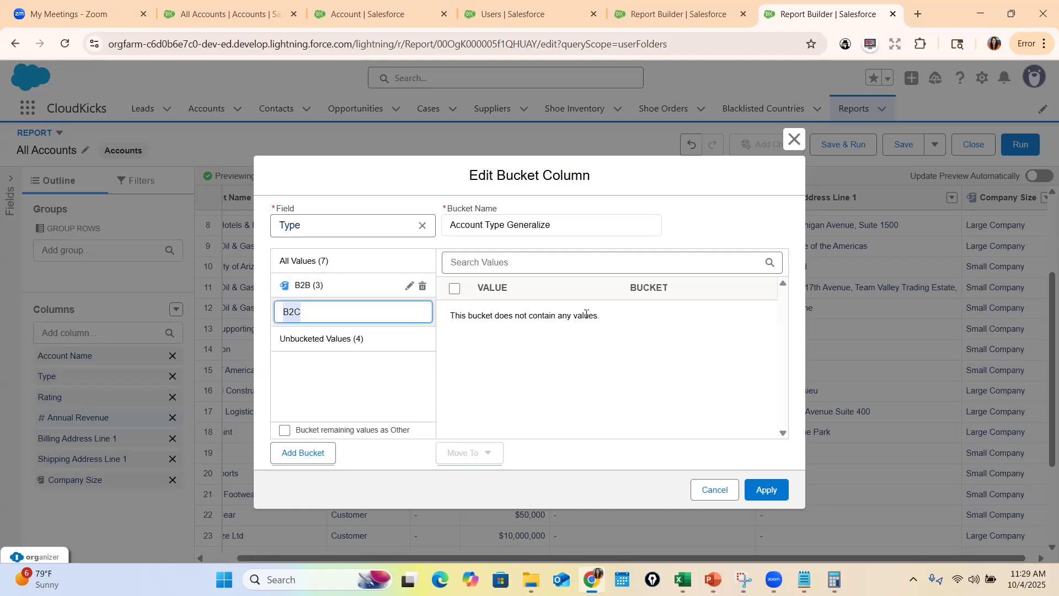
{"action": "left_click", "coordinate": [336, 343]}
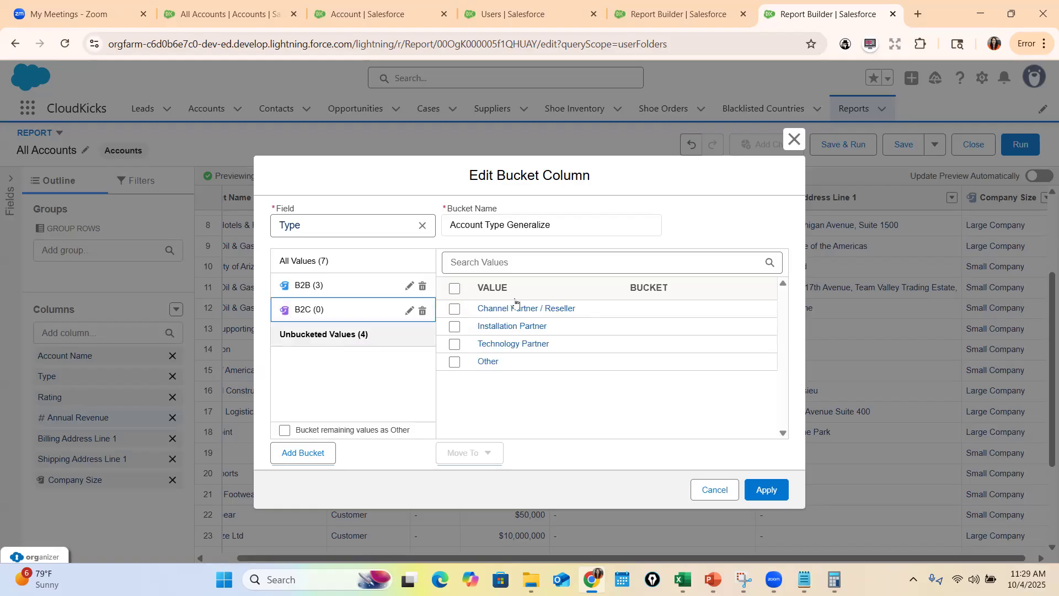
{"action": "left_click", "coordinate": [454, 345]}
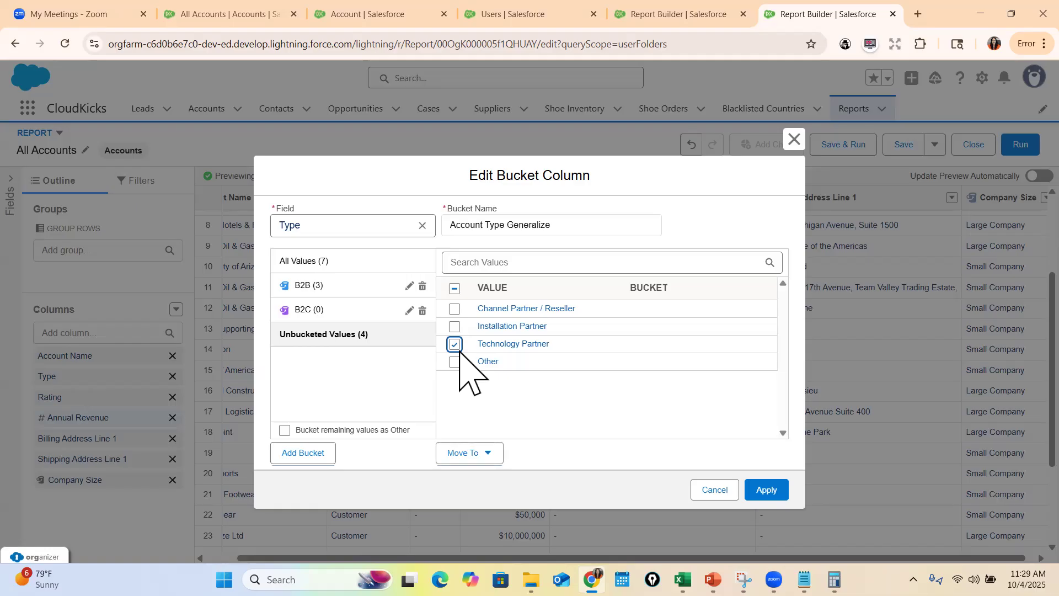
{"action": "left_click", "coordinate": [455, 363]}
{"action": "left_click", "coordinate": [469, 453]}
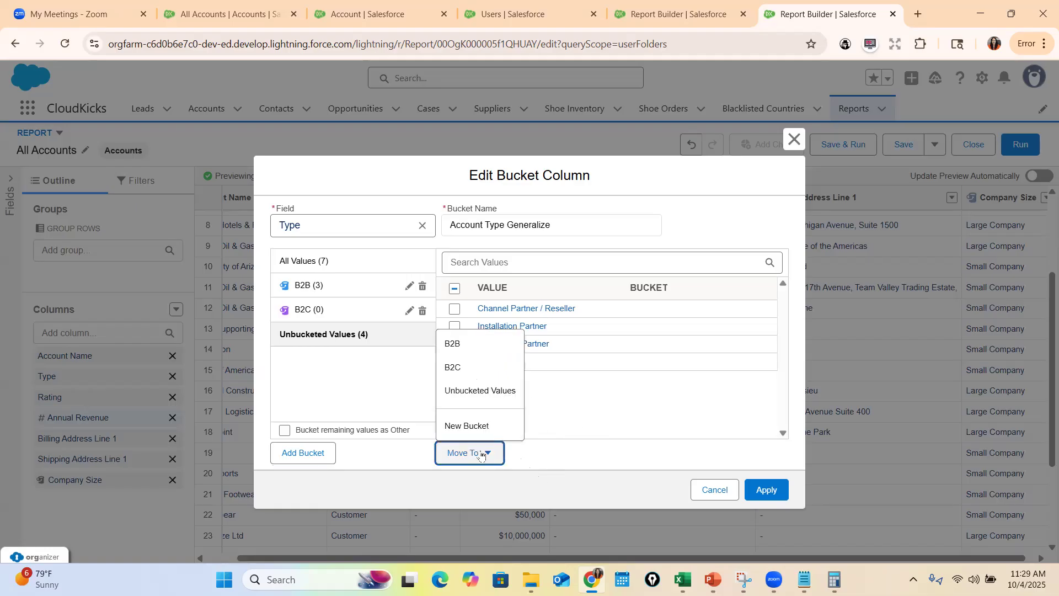
{"action": "left_click", "coordinate": [468, 369]}
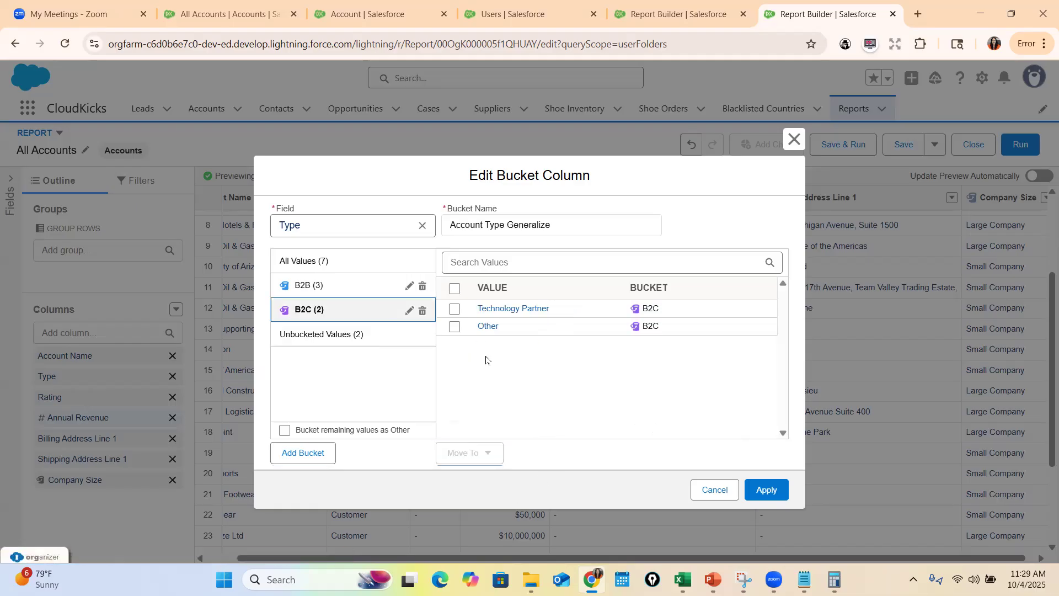
{"action": "left_click", "coordinate": [767, 491]}
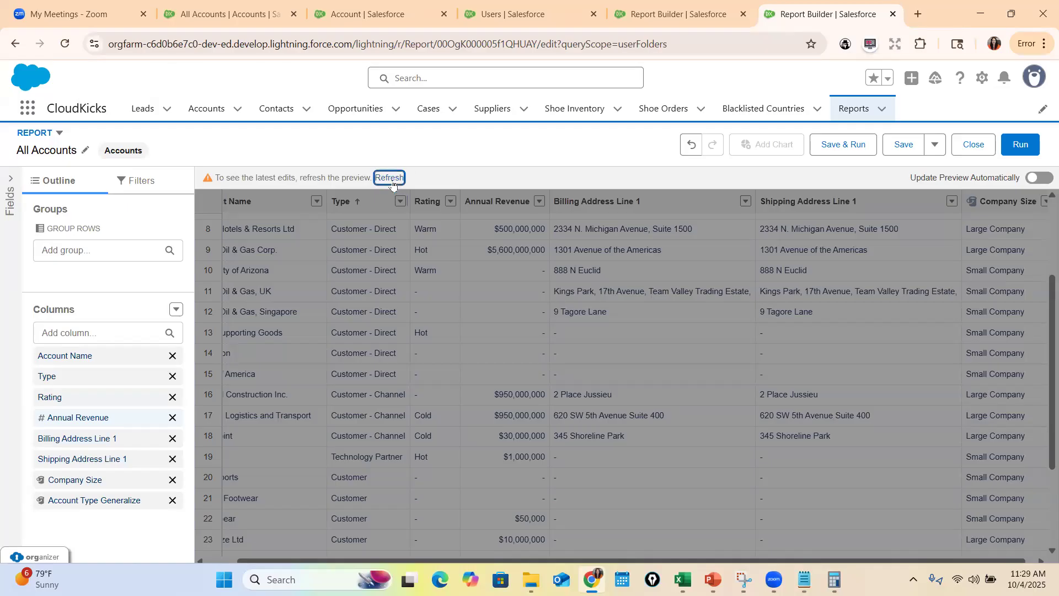
Refresh the report preview and check the Account Type Generalize values across the account rows
{"action": "left_click", "coordinate": [391, 177]}
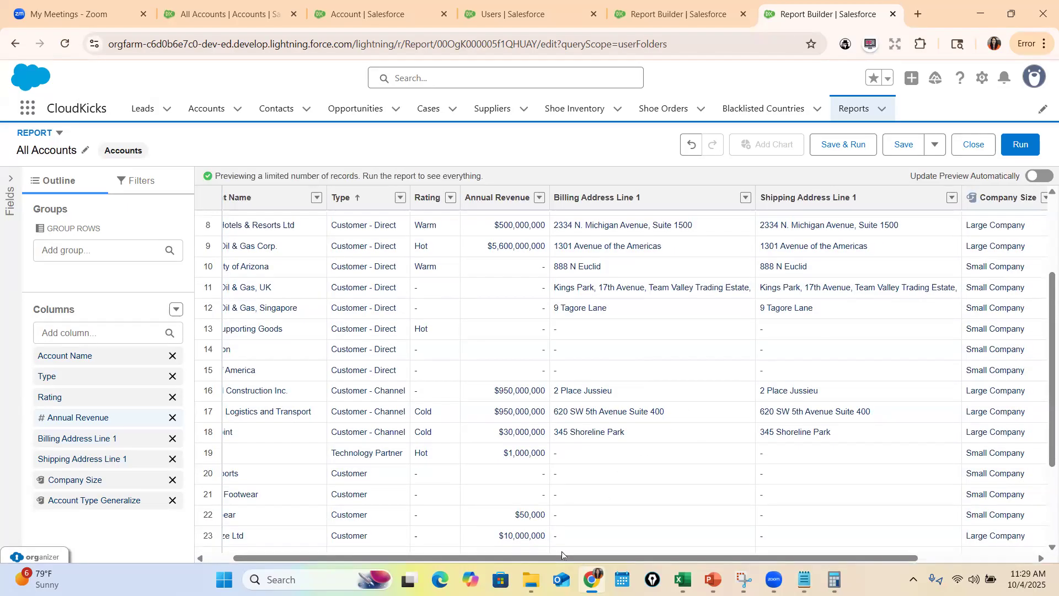
{"action": "left_click_drag", "start_coordinate": [633, 556], "coordinate": [923, 541]}
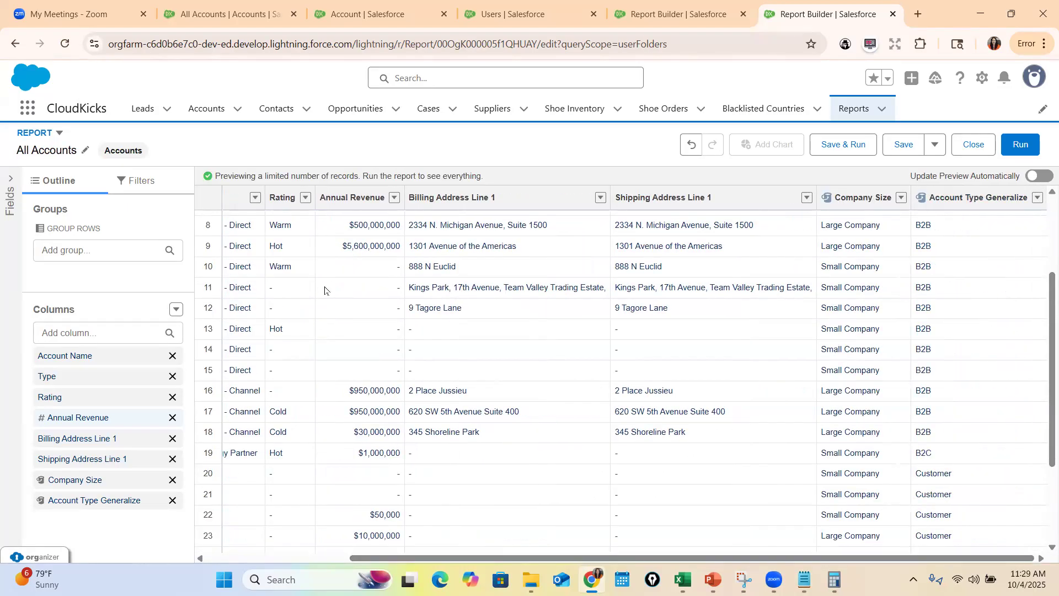
{"action": "scroll", "coordinate": [317, 373], "scroll_direction": "up", "scroll_amount": 3}
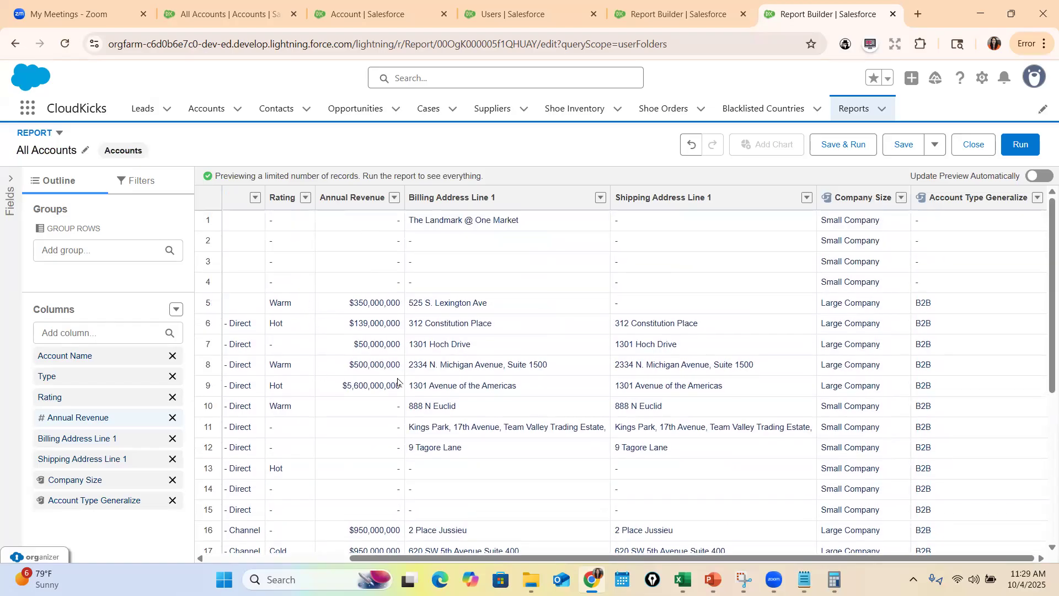
{"action": "left_click_drag", "start_coordinate": [354, 559], "coordinate": [417, 553]}
{"action": "left_click_drag", "start_coordinate": [507, 553], "coordinate": [547, 555]}
{"action": "scroll", "coordinate": [952, 511], "scroll_direction": "down", "scroll_amount": 1}
{"action": "scroll", "coordinate": [951, 510], "scroll_direction": "down", "scroll_amount": 3}
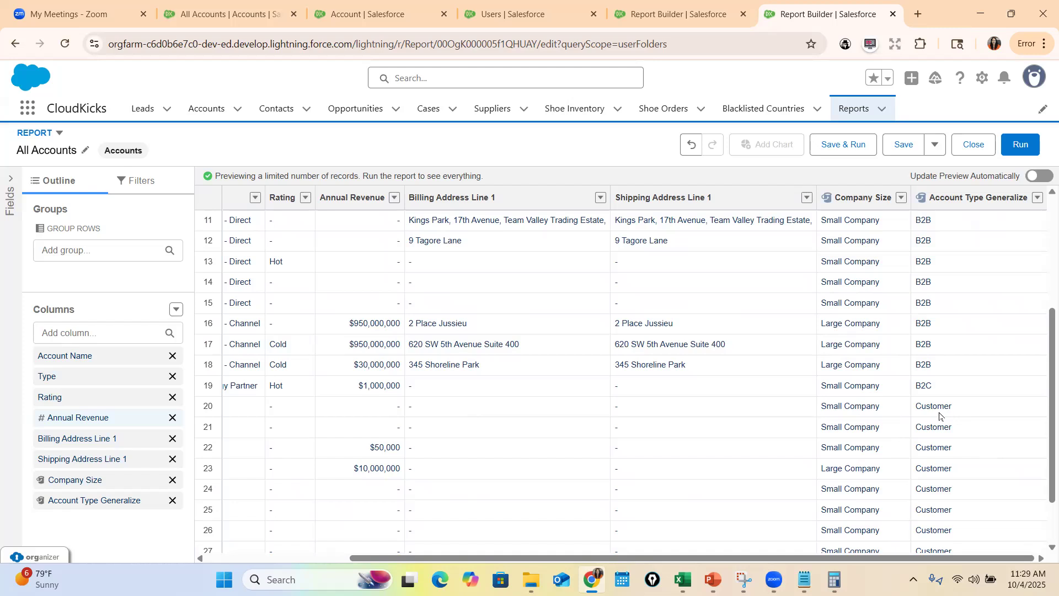
Switch to the PowerPoint slide show with the Bucket Fields slide
{"action": "left_click", "coordinate": [713, 579]}
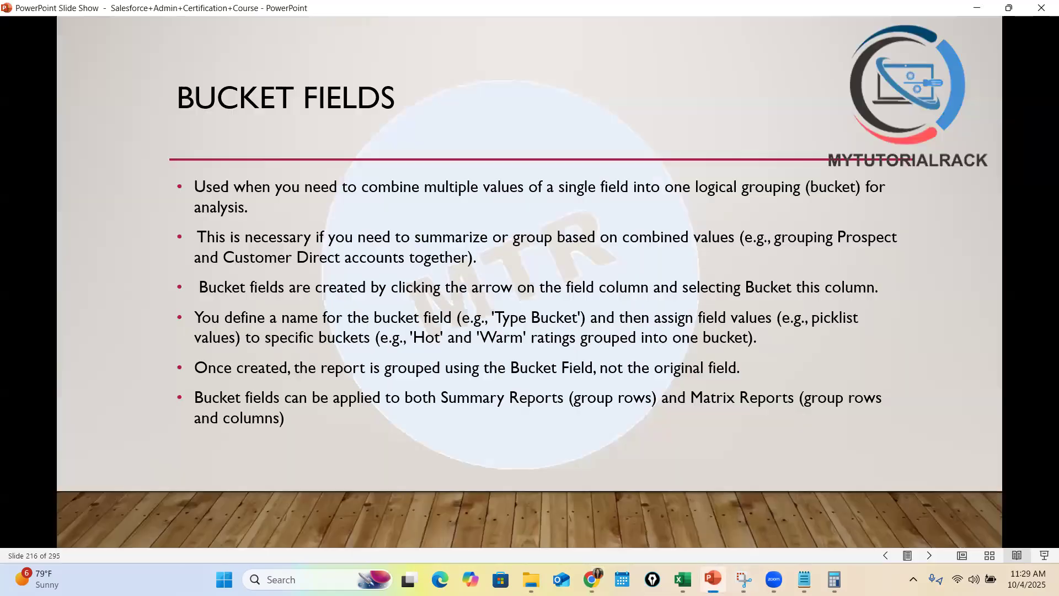
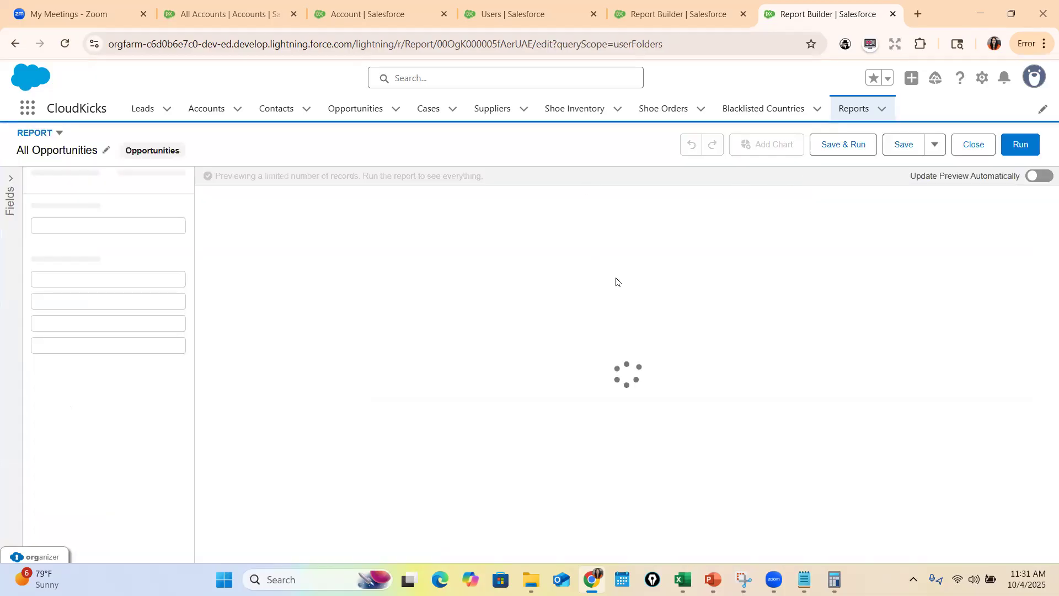
Bucket the Amount column as Deal Size, naming the range up to 25000 Small Deal
{"action": "left_click", "coordinate": [742, 197]}
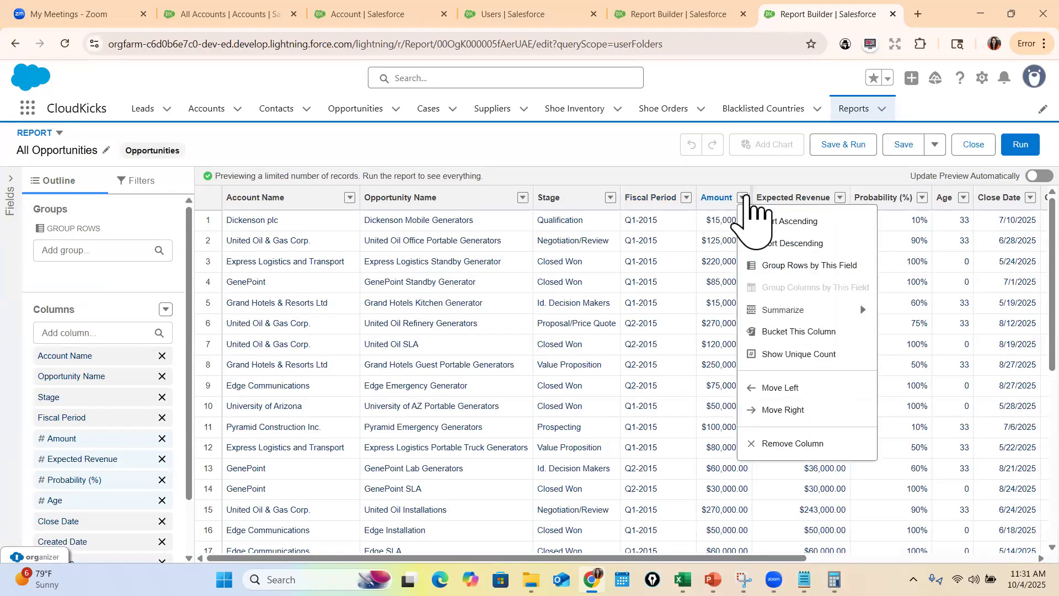
{"action": "left_click", "coordinate": [801, 332]}
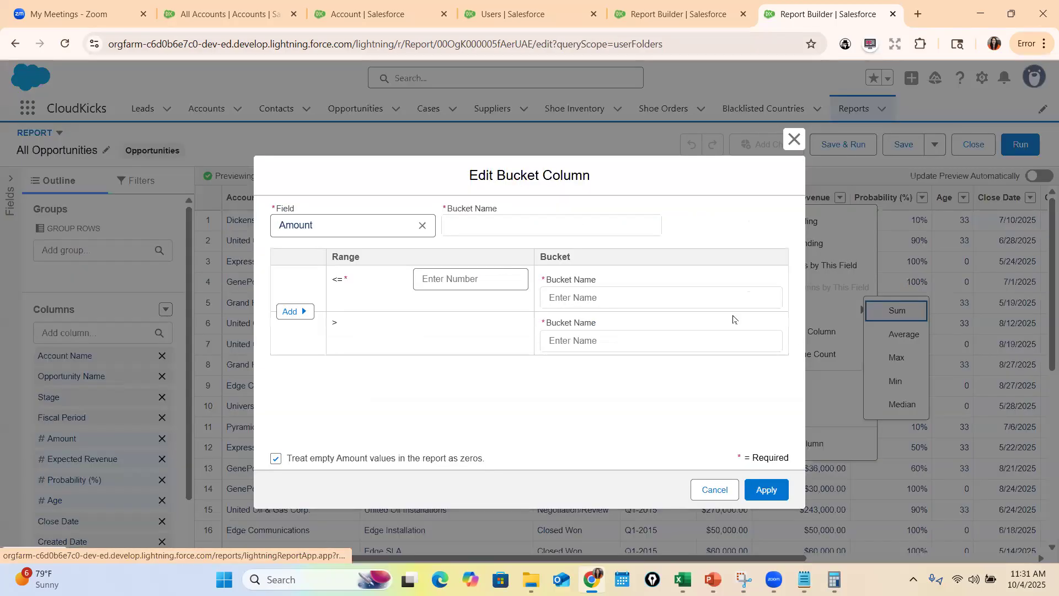
{"action": "left_click", "coordinate": [528, 229]}
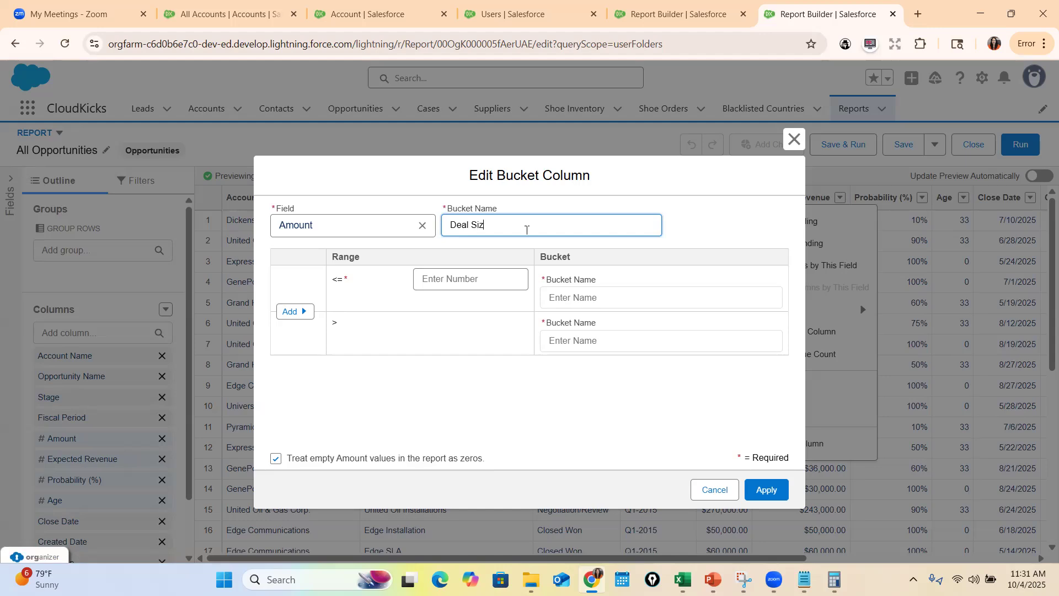
{"action": "left_click", "coordinate": [415, 283]}
{"action": "type", "text": "25000"}
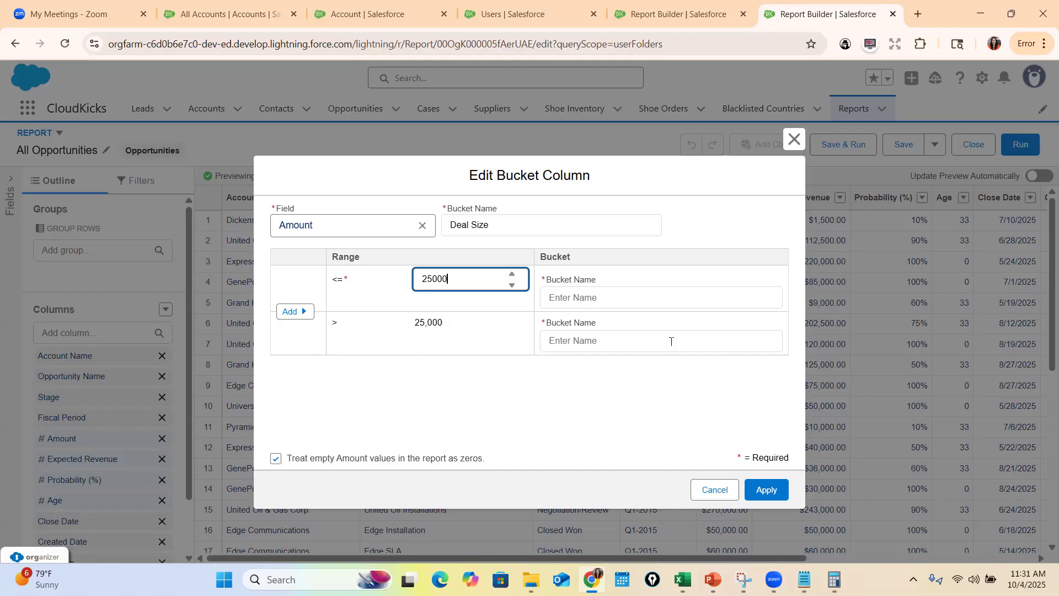
{"action": "left_click", "coordinate": [641, 297]}
{"action": "type", "text": "Sm"}
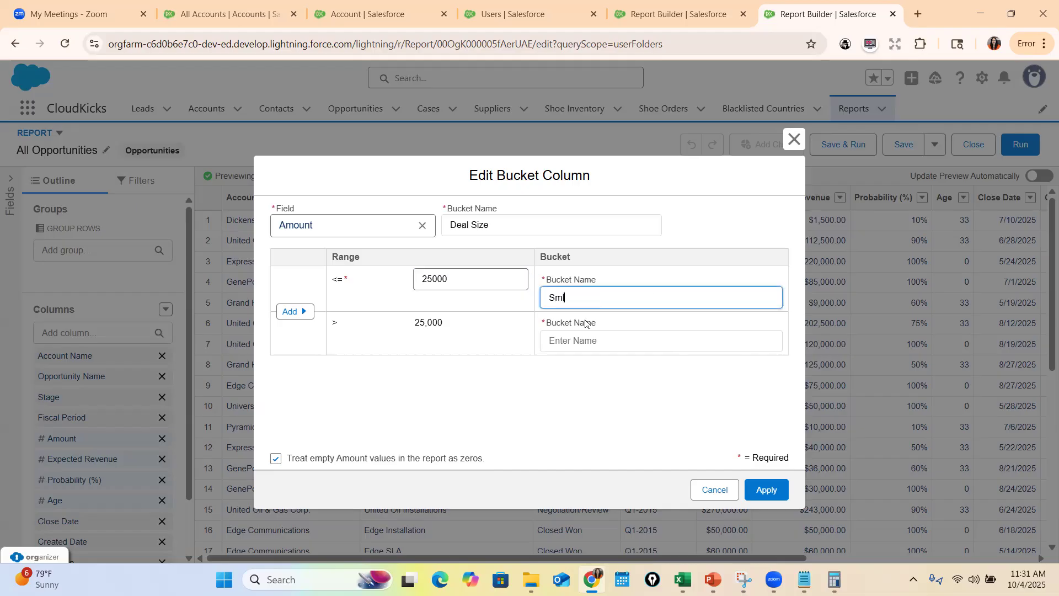
{"action": "type", "text": "al "}
{"action": "type", "text": " Deal"}
Add a middle range up to 100000 named Medium Deal to the Deal Size bucket column, consulting the PowerPoint bucket examples slide
{"action": "left_click", "coordinate": [713, 579]}
{"action": "key", "text": "alt+Tab"}
{"action": "left_click", "coordinate": [302, 306]}
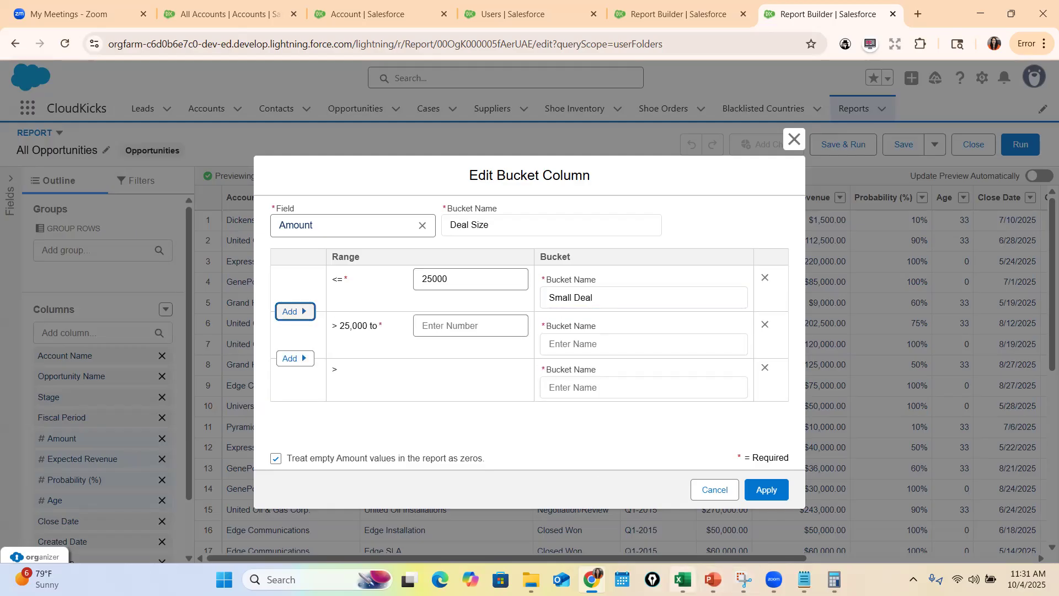
{"action": "left_click", "coordinate": [714, 579]}
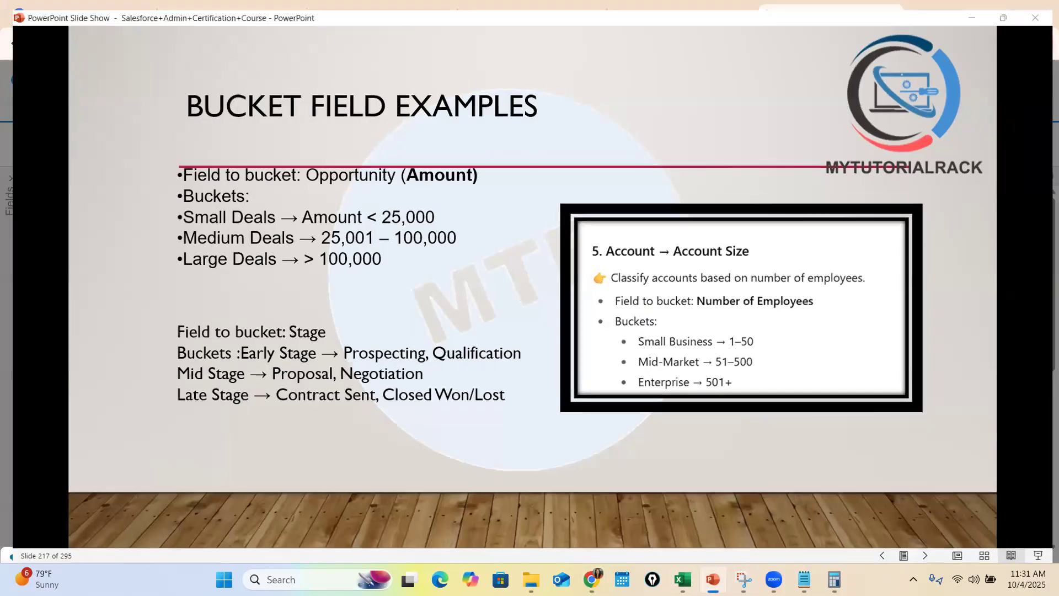
{"action": "key", "text": "alt+Tab"}
{"action": "left_click", "coordinate": [473, 321]}
{"action": "type", "text": "100000"}
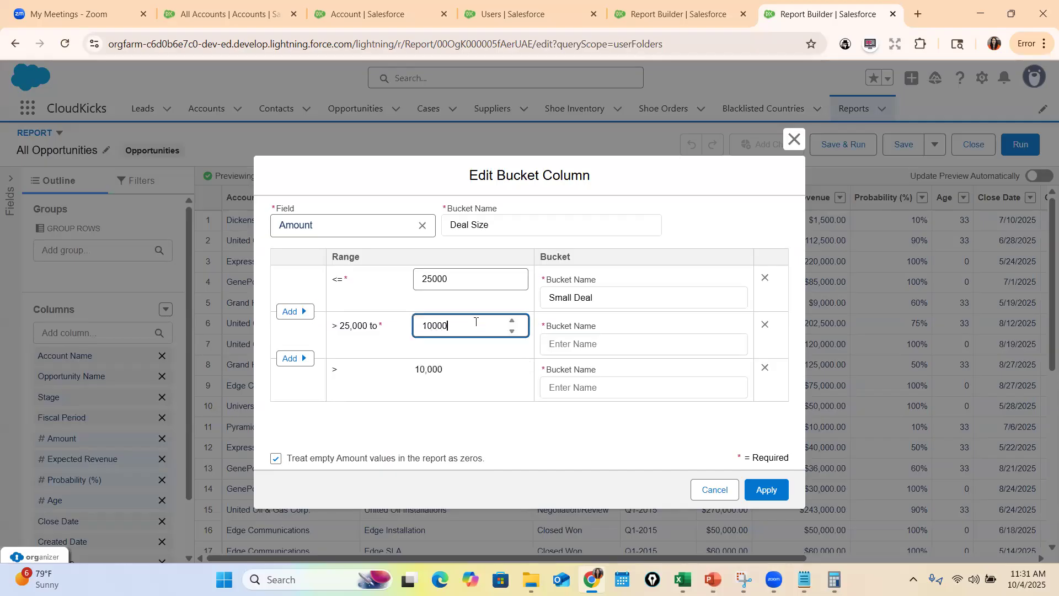
{"action": "left_click", "coordinate": [550, 342]}
{"action": "type", "text": "Medium Deal"}
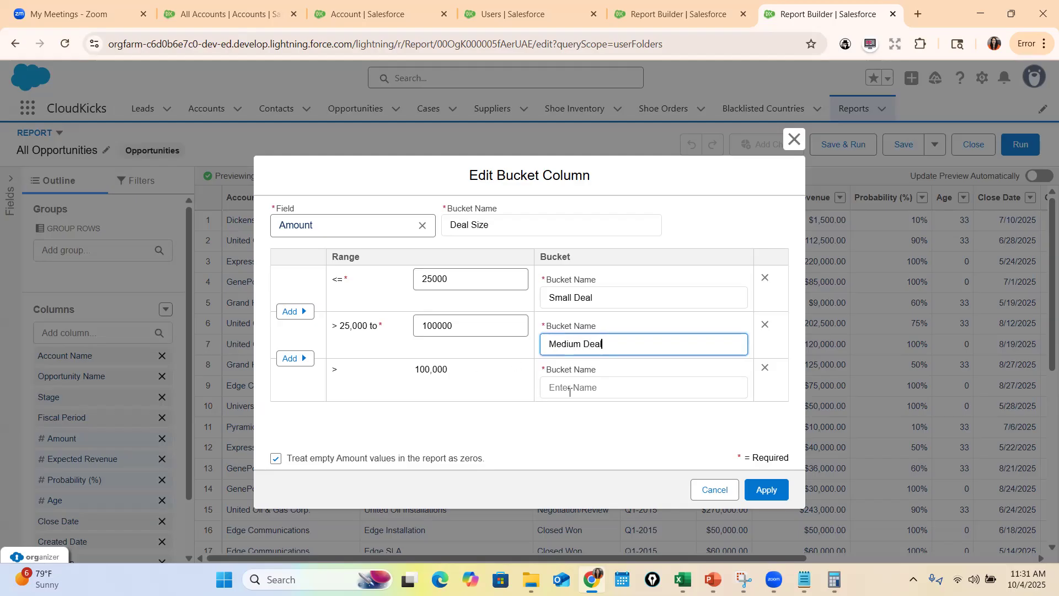
Name the range above 100,000 Large Deal and apply the Deal Size bucket column
{"action": "left_click", "coordinate": [570, 391]}
{"action": "type", "text": "Large Deal"}
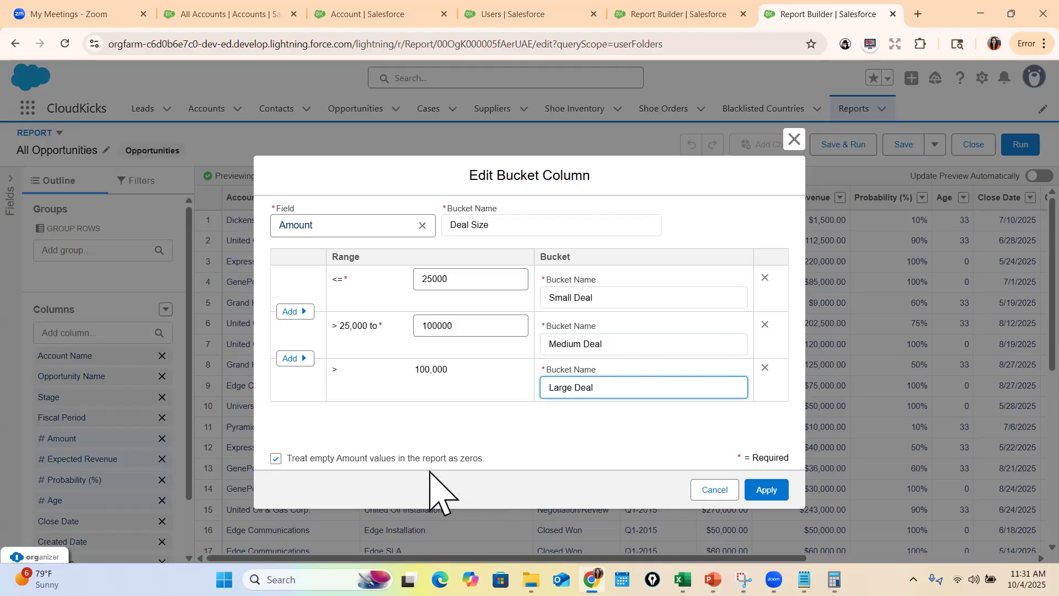
{"action": "left_click_drag", "start_coordinate": [288, 459], "coordinate": [780, 485]}
{"action": "left_click", "coordinate": [783, 489]}
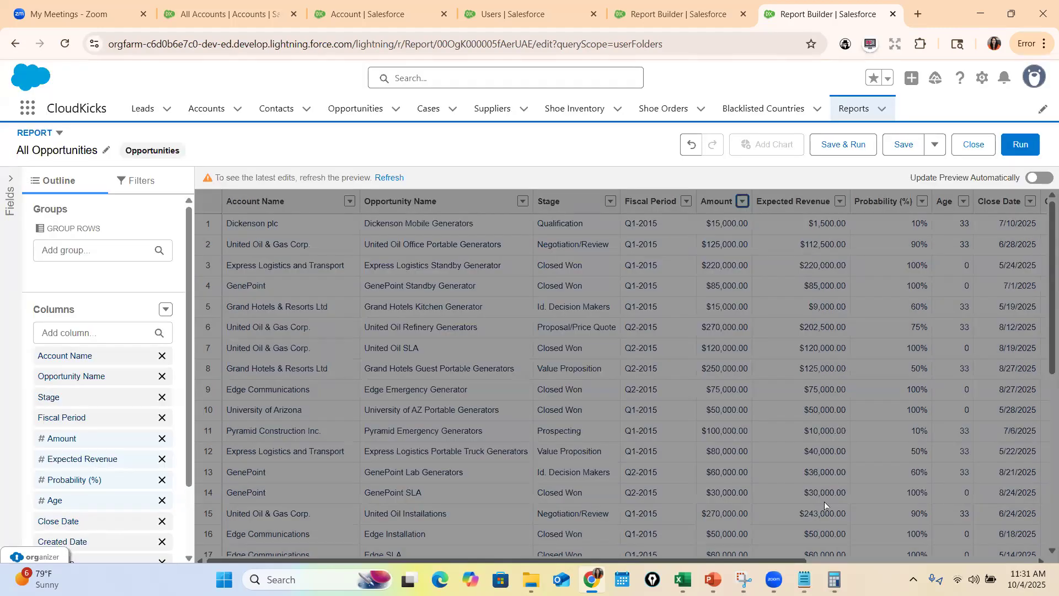
Refresh the report preview to check the Deal Size column, and consult the Bucket Field Examples slide in PowerPoint
{"action": "left_click", "coordinate": [397, 179]}
{"action": "left_click_drag", "start_coordinate": [715, 559], "coordinate": [1007, 564]}
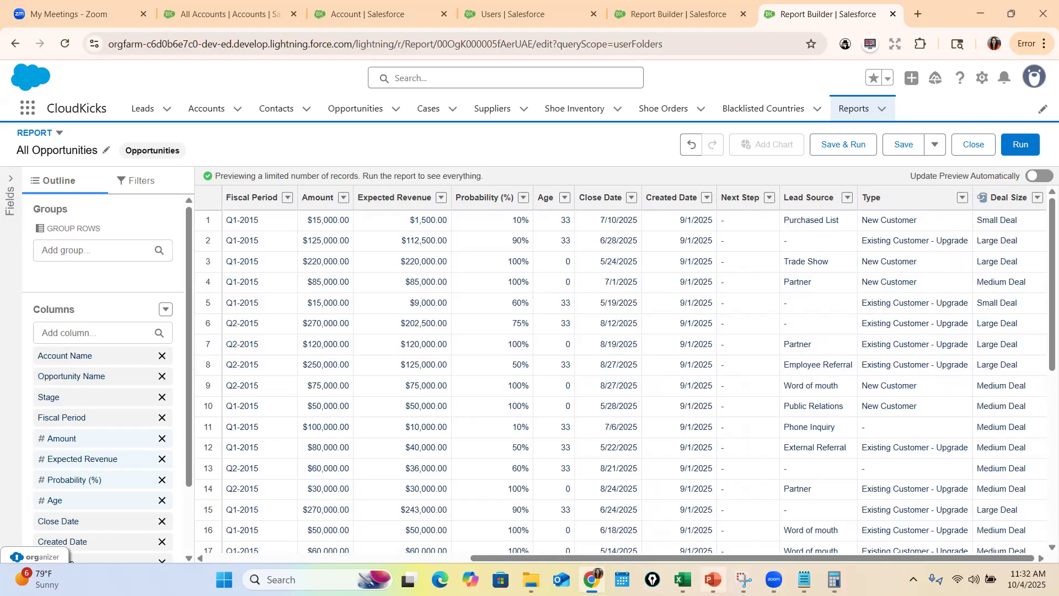
{"action": "left_click", "coordinate": [713, 579]}
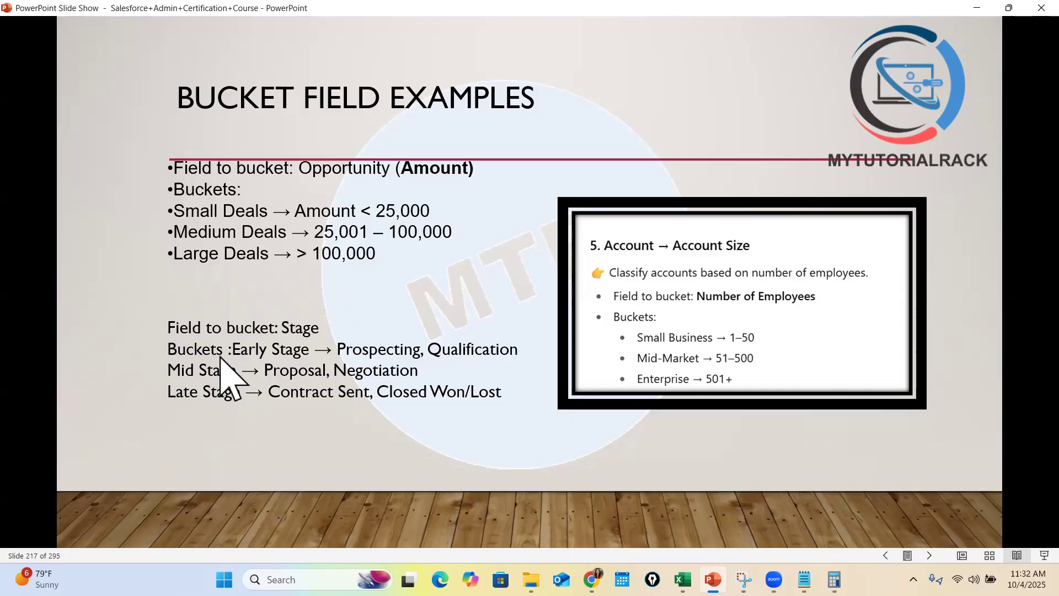
{"action": "left_click", "coordinate": [976, 8]}
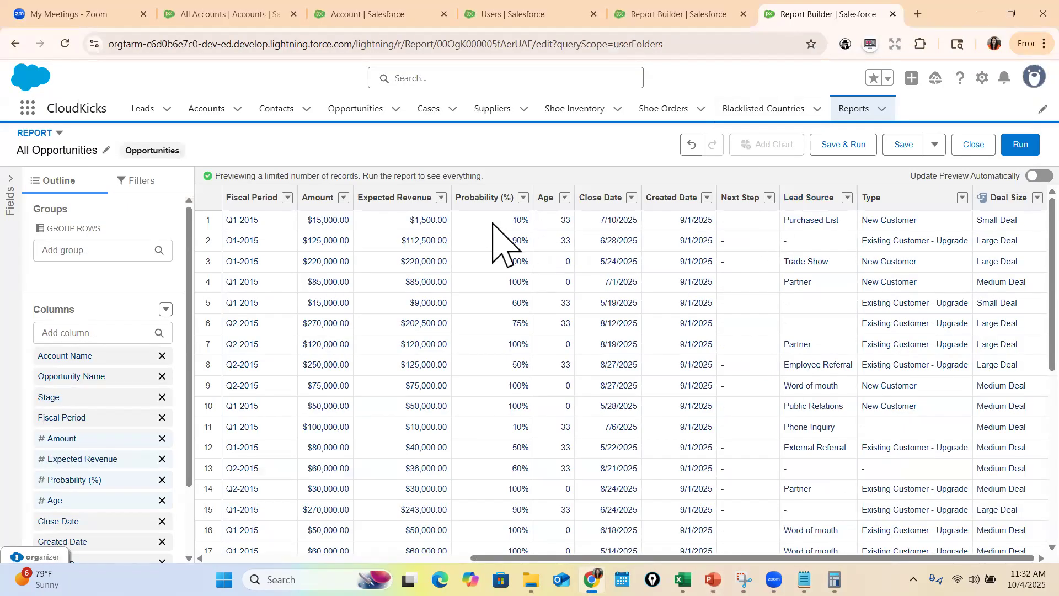
Start a bucket column on the Stage field named Stage Bucket, consulting the PowerPoint slide for the stage groupings
{"action": "scroll", "coordinate": [488, 267], "scroll_direction": "left", "scroll_amount": 5}
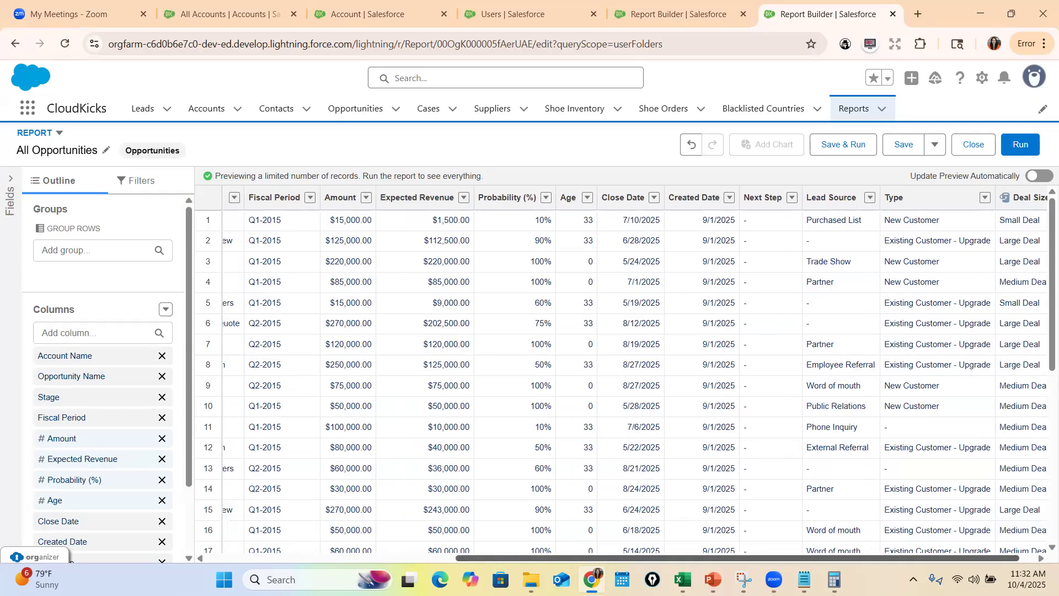
{"action": "left_click", "coordinate": [470, 198]}
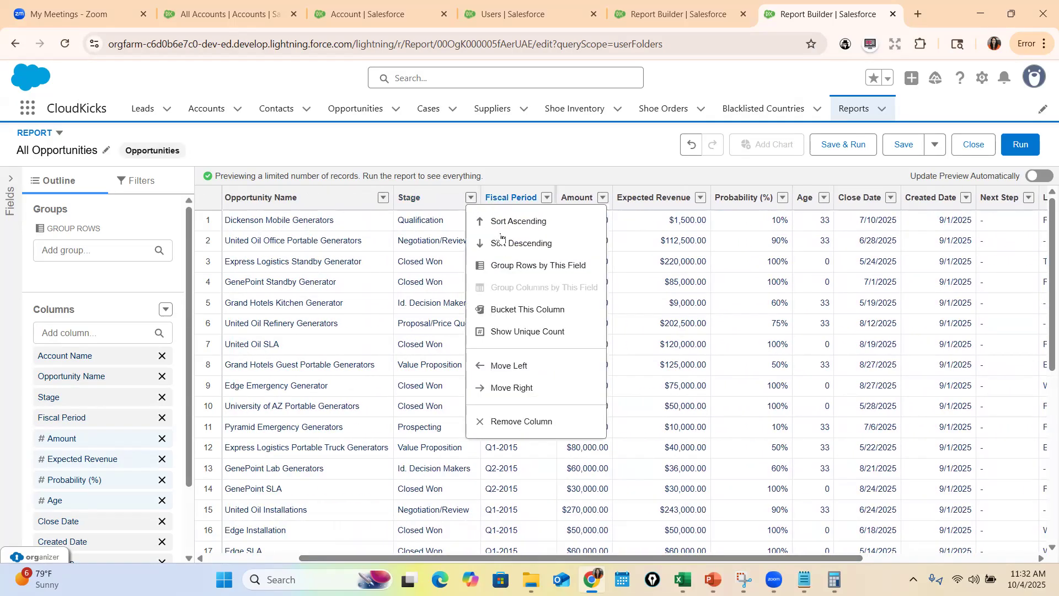
{"action": "left_click", "coordinate": [528, 310]}
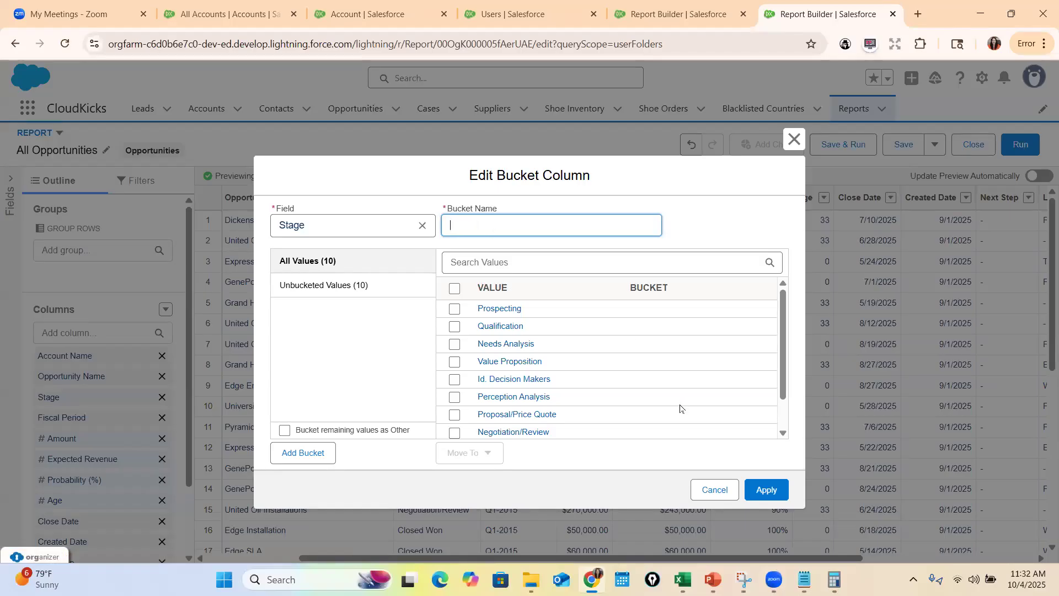
{"action": "left_click", "coordinate": [713, 579]}
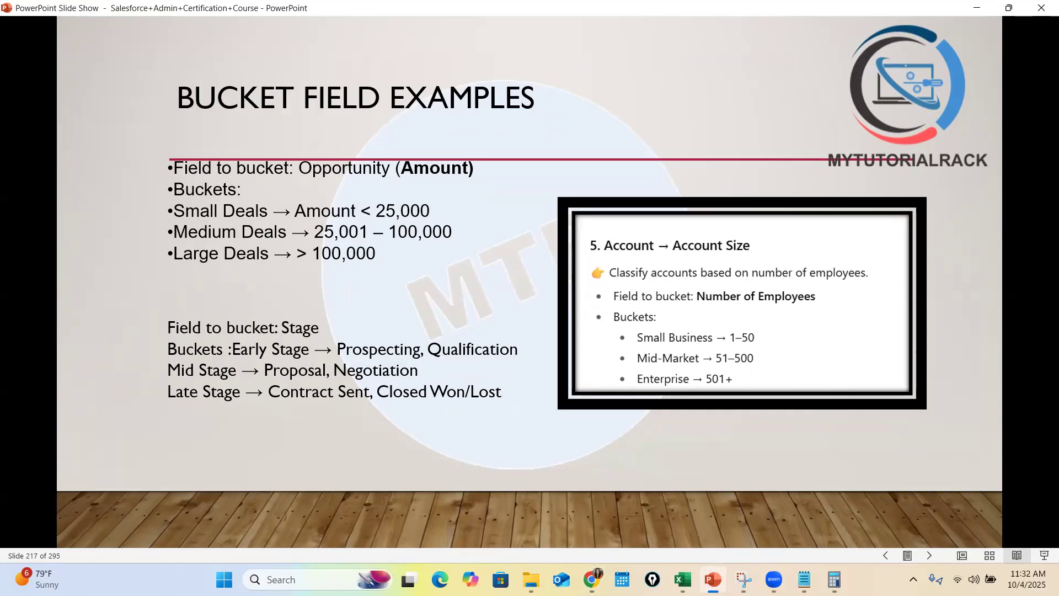
{"action": "left_click", "coordinate": [712, 579]}
{"action": "left_click", "coordinate": [712, 579]}
{"action": "left_click", "coordinate": [712, 580]}
{"action": "left_click", "coordinate": [494, 221]}
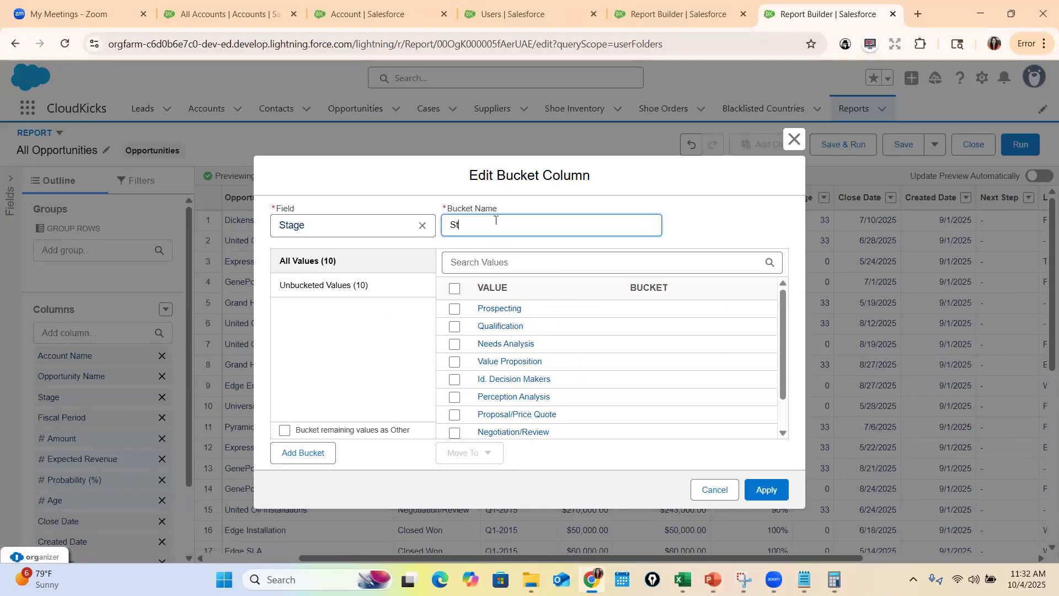
{"action": "type", "text": "Stage Bucket"}
Add an Early Stage bucket and move the Prospecting and Qualification values into it
{"action": "left_click", "coordinate": [455, 309]}
{"action": "left_click", "coordinate": [455, 327]}
{"action": "left_click", "coordinate": [308, 453]}
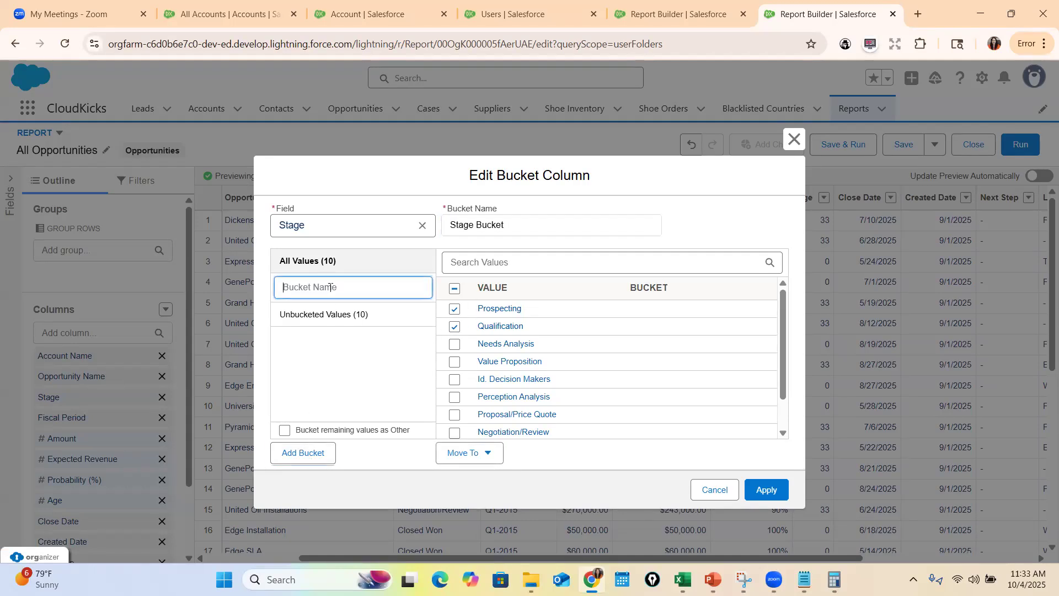
{"action": "type", "text": "Early Stage"}
{"action": "left_click", "coordinate": [488, 454]}
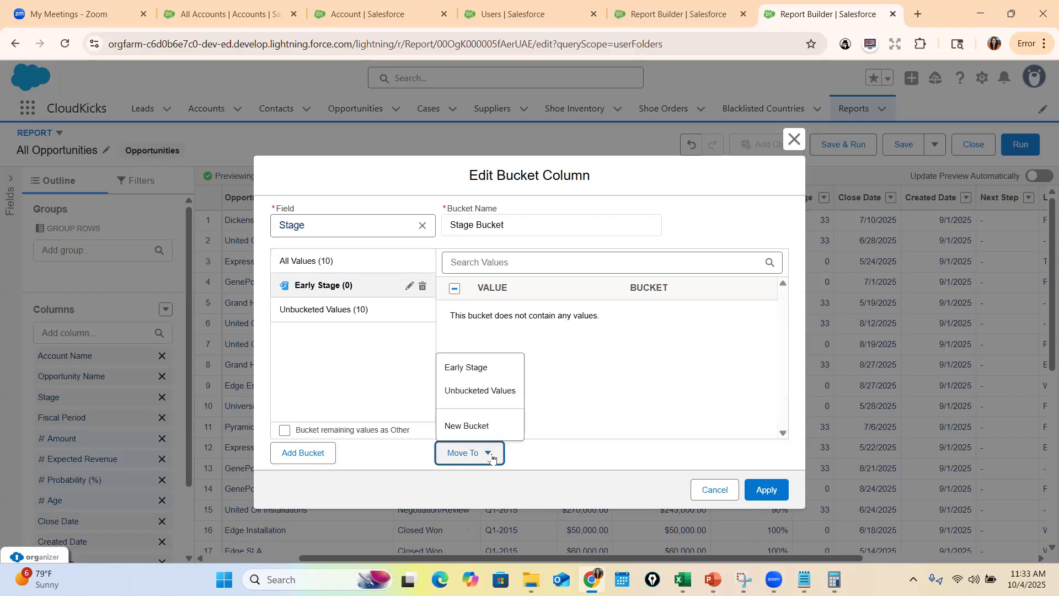
{"action": "left_click", "coordinate": [485, 368]}
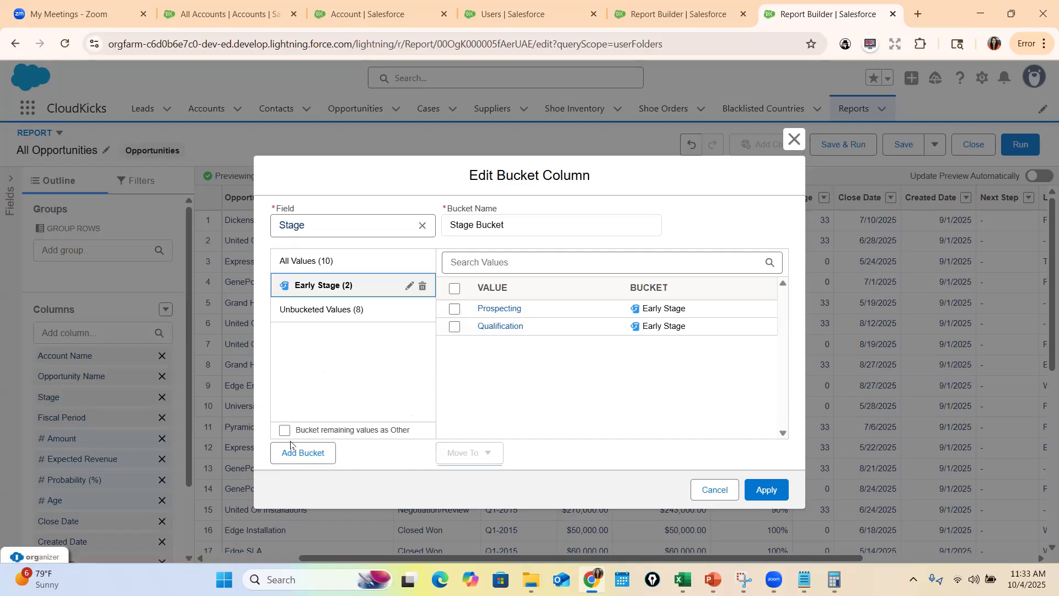
Add a second bucket named Mid Stage to the Stage Bucket column, checking the name on the PowerPoint slide
{"action": "left_click", "coordinate": [303, 453]}
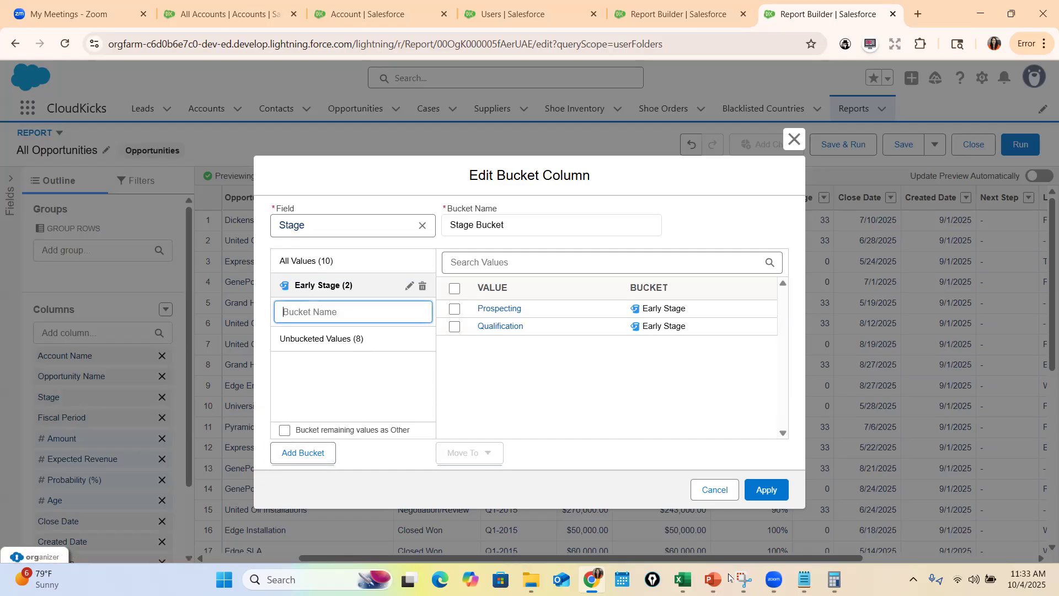
{"action": "left_click", "coordinate": [712, 580]}
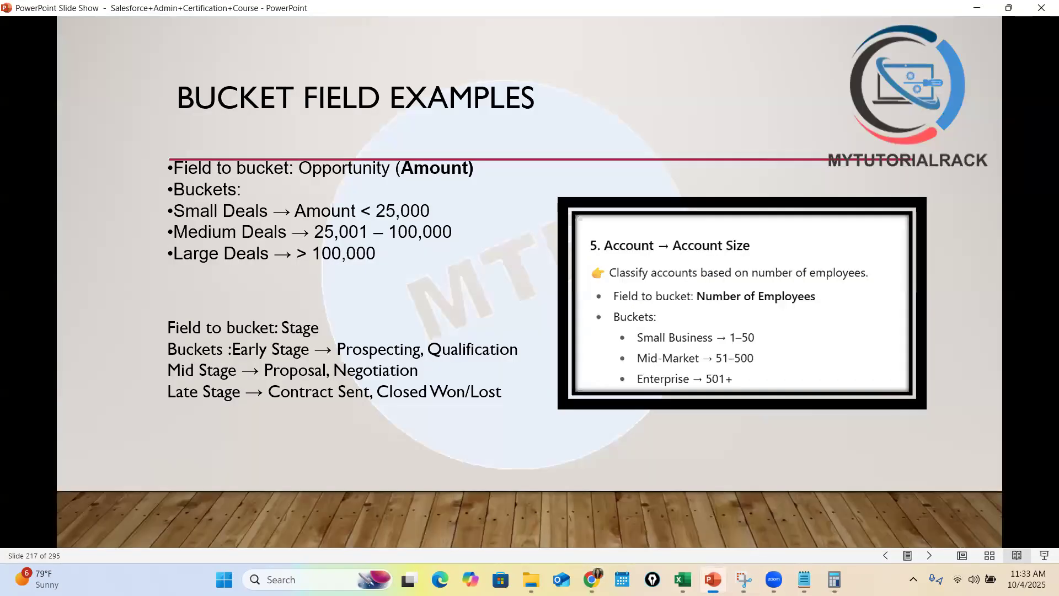
{"action": "left_click", "coordinate": [712, 579]}
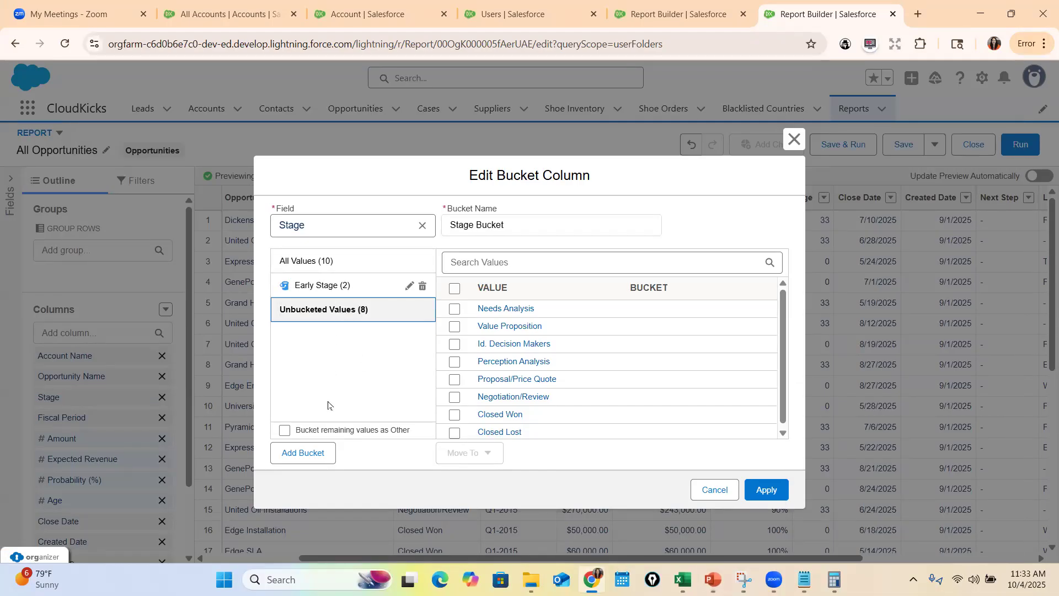
{"action": "left_click", "coordinate": [306, 451]}
{"action": "type", "text": "Mid Stage"}
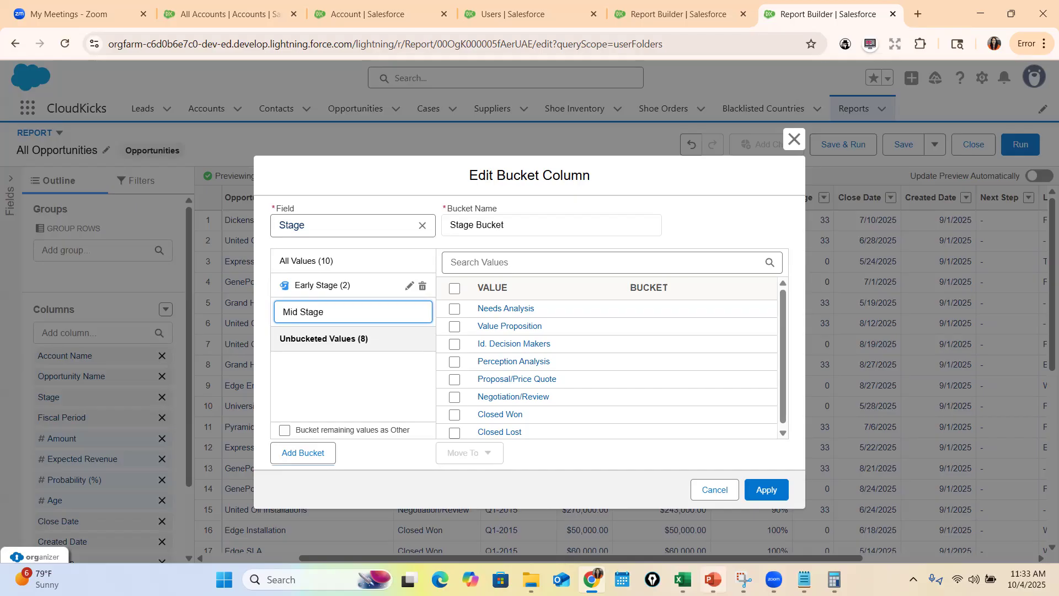
{"action": "left_click", "coordinate": [451, 382]}
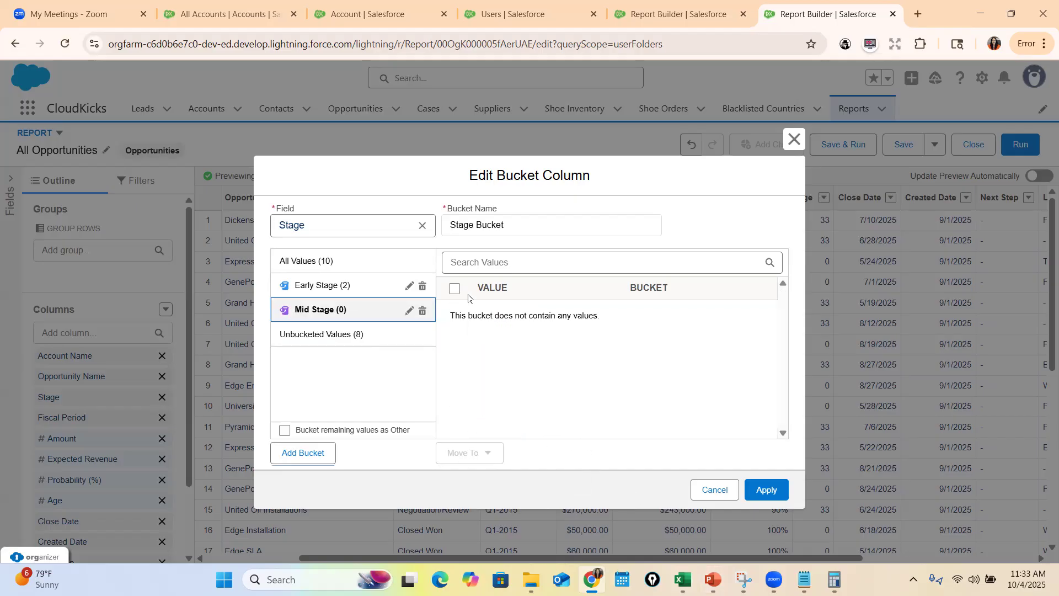
Move the unbucketed Proposal/Price Quote and Negotiation/Review values into the Mid Stage bucket, following the PowerPoint slide
{"action": "left_click", "coordinate": [398, 336]}
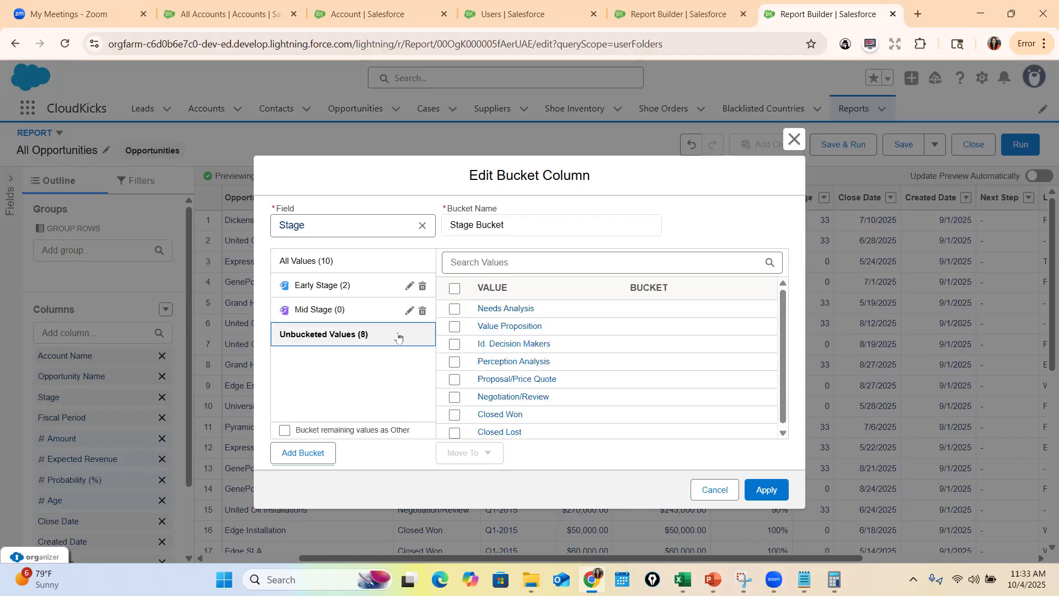
{"action": "left_click", "coordinate": [713, 580]}
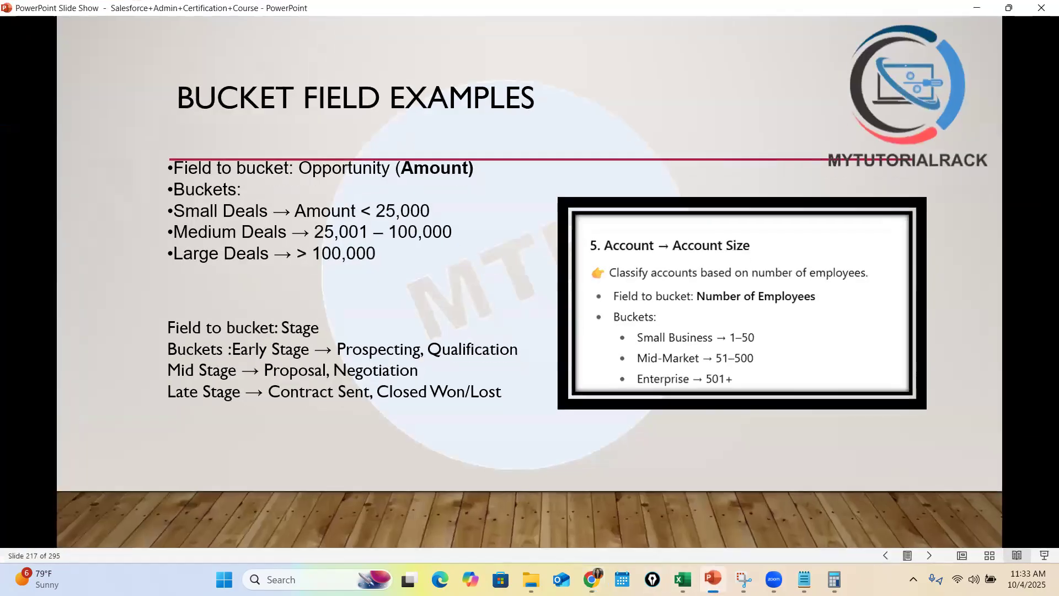
{"action": "key", "text": "alt+Tab"}
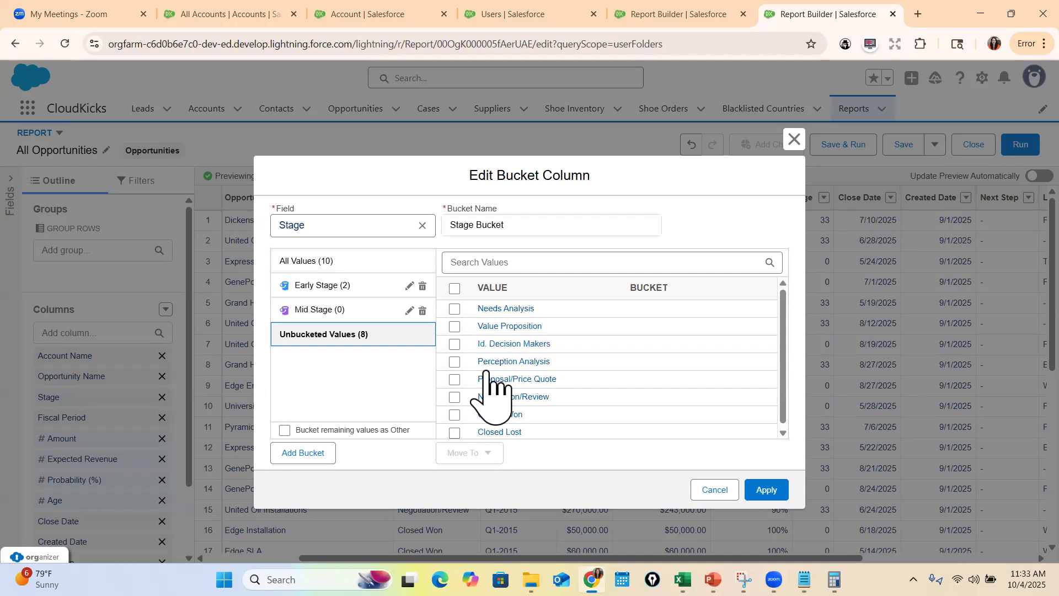
{"action": "left_click", "coordinate": [455, 379]}
{"action": "left_click", "coordinate": [455, 397]}
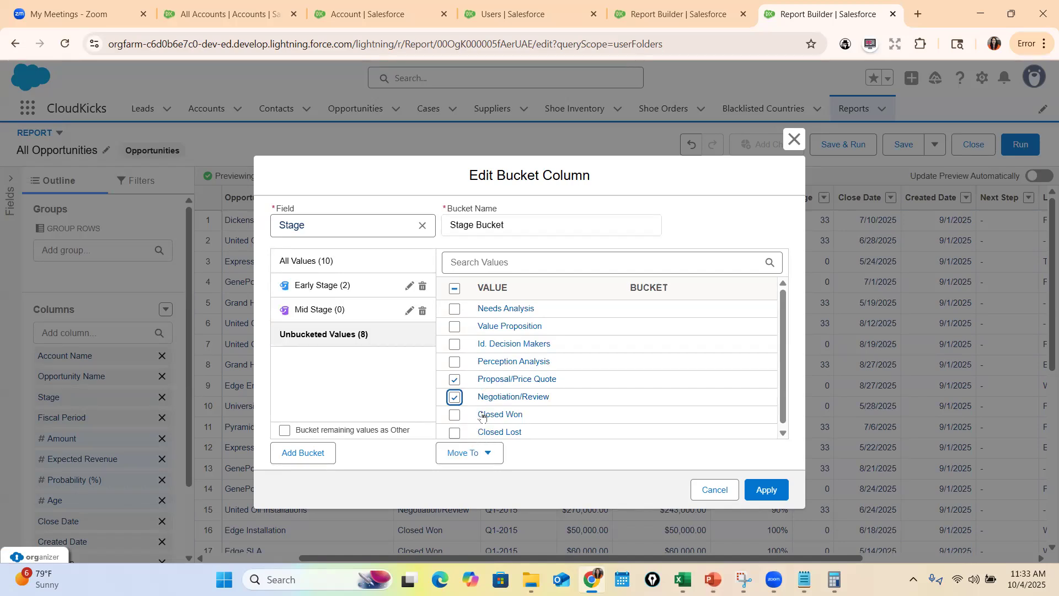
{"action": "left_click", "coordinate": [473, 453]}
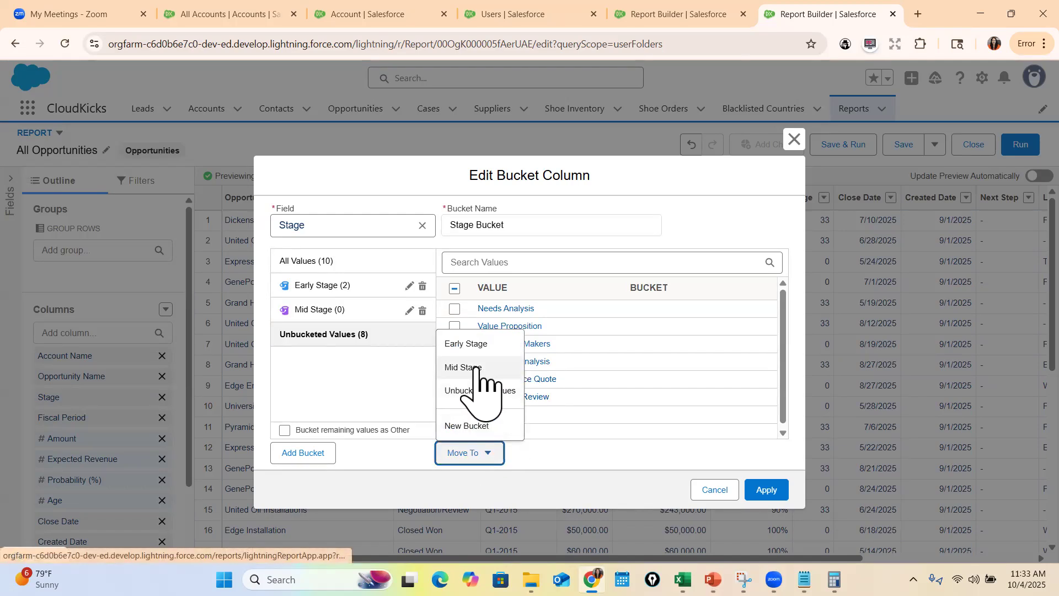
{"action": "left_click", "coordinate": [464, 368]}
Add a third bucket named Final Stage to the Stage Bucket column, checking the stage groupings on the PowerPoint slide
{"action": "left_click", "coordinate": [318, 454]}
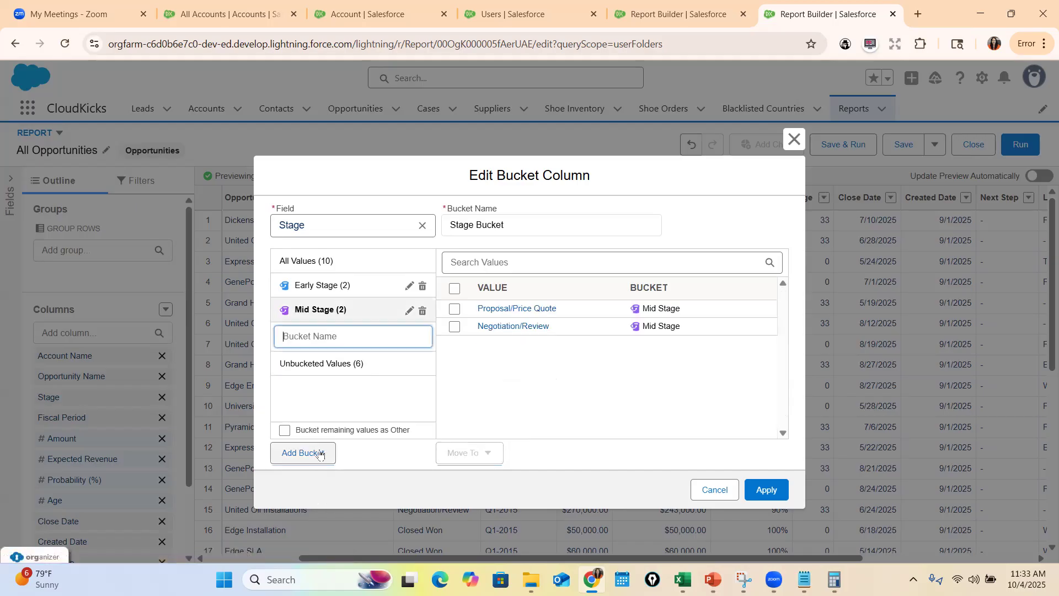
{"action": "left_click", "coordinate": [713, 580]}
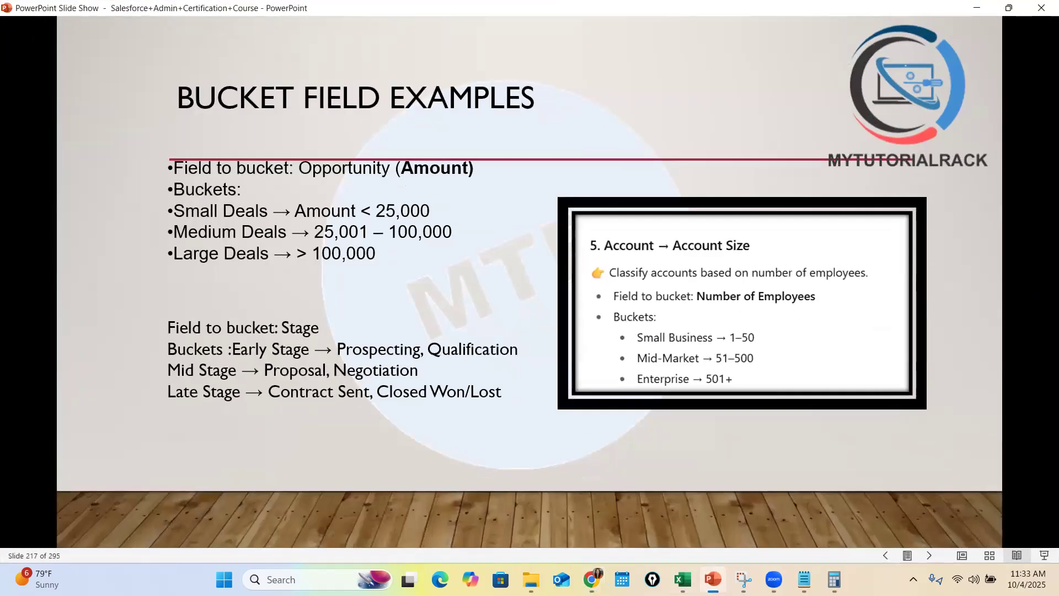
{"action": "key", "text": "alt+Tab"}
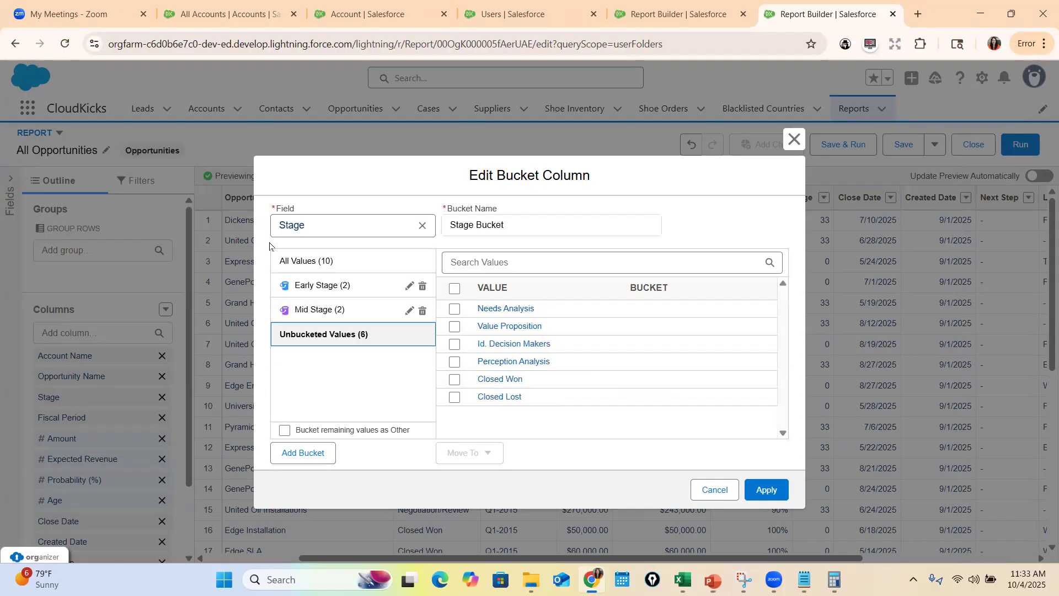
{"action": "left_click", "coordinate": [310, 450]}
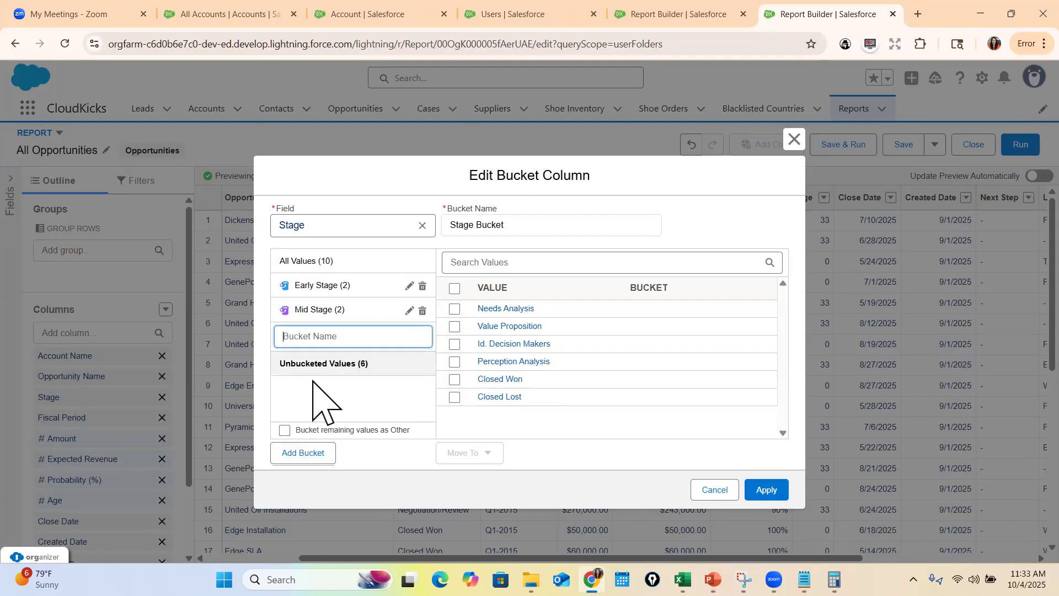
{"action": "type", "text": "Final Stage"}
{"action": "left_click", "coordinate": [458, 380]}
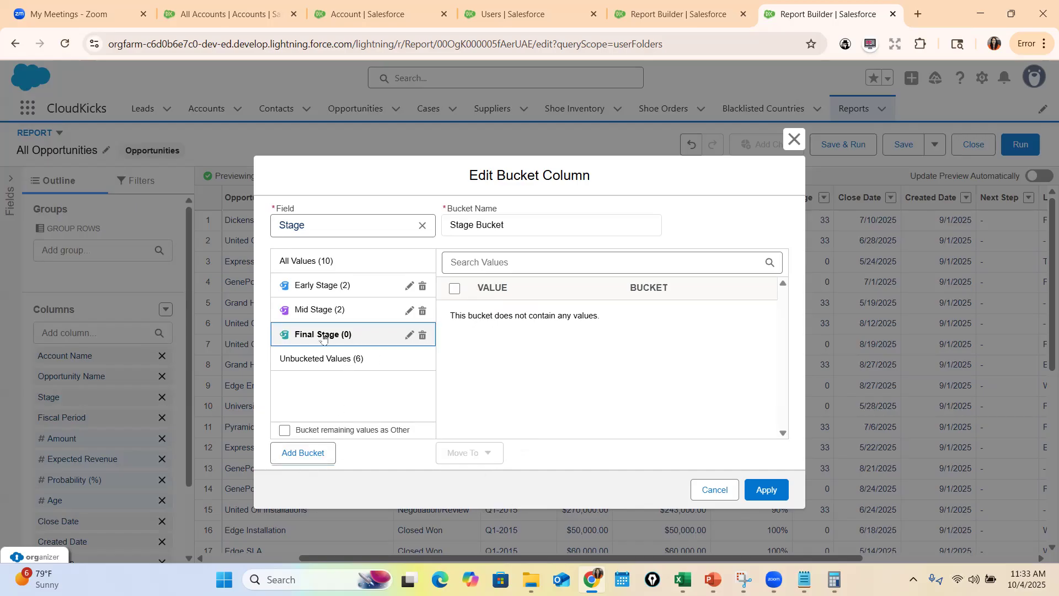
Move the unbucketed Closed Won and Closed Lost values into the Final Stage bucket, checking them against the PowerPoint slide
{"action": "left_click", "coordinate": [324, 359]}
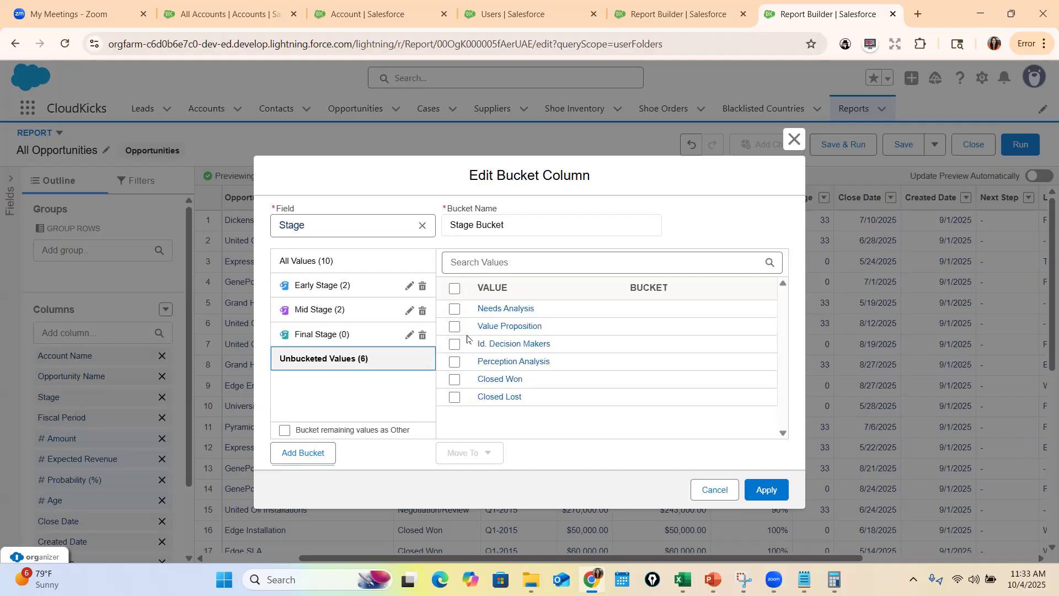
{"action": "left_click", "coordinate": [454, 380]}
{"action": "left_click", "coordinate": [456, 398]}
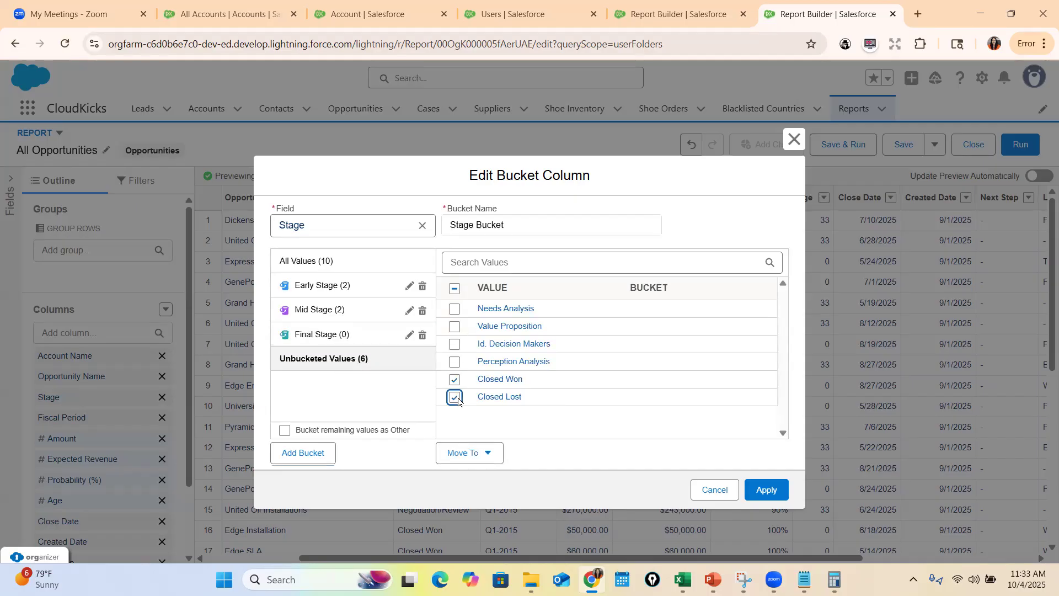
{"action": "left_click", "coordinate": [712, 579]}
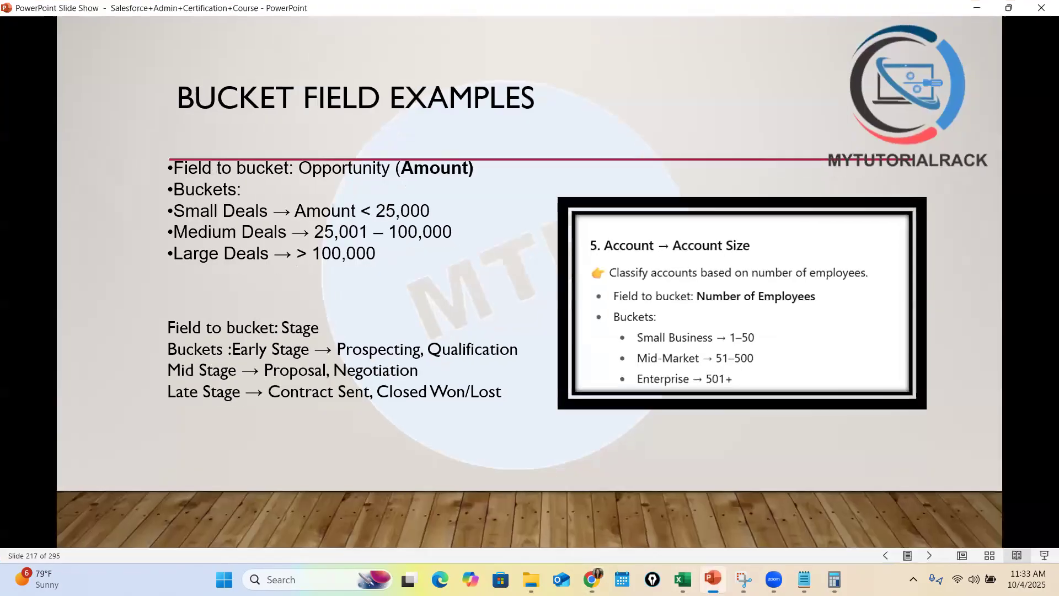
{"action": "left_click", "coordinate": [713, 579]}
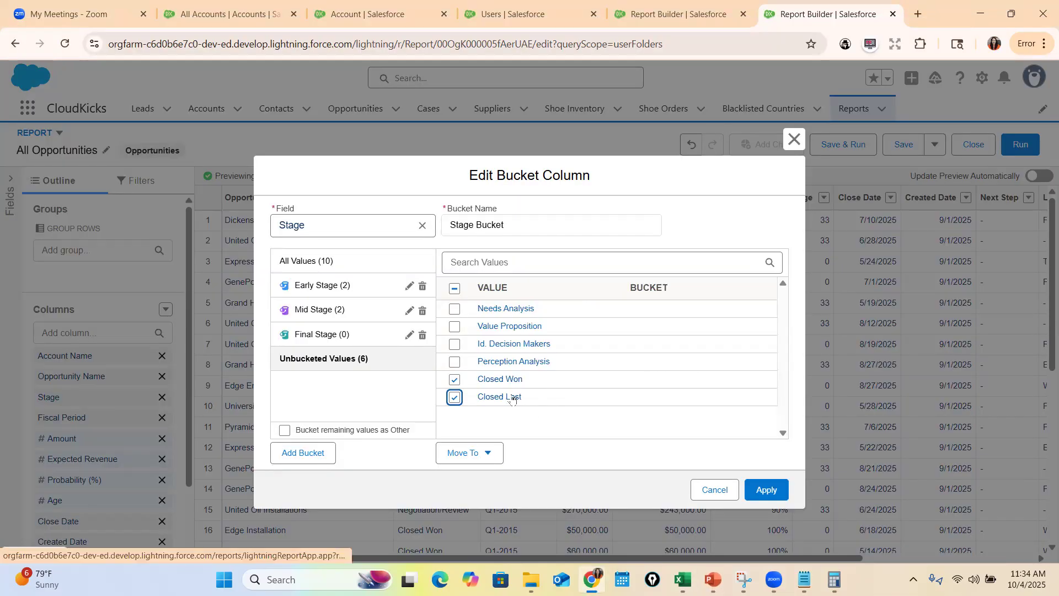
{"action": "left_click", "coordinate": [484, 453]}
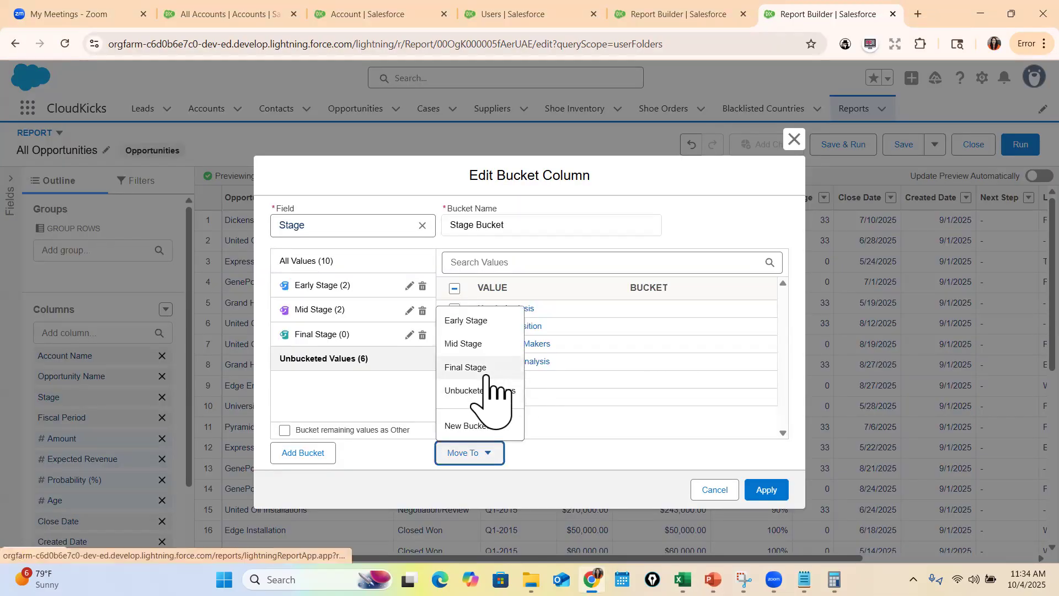
{"action": "left_click", "coordinate": [486, 368]}
Apply the Stage Bucket column, refresh the report preview and check the column's values for the opportunities
{"action": "left_click", "coordinate": [767, 490]}
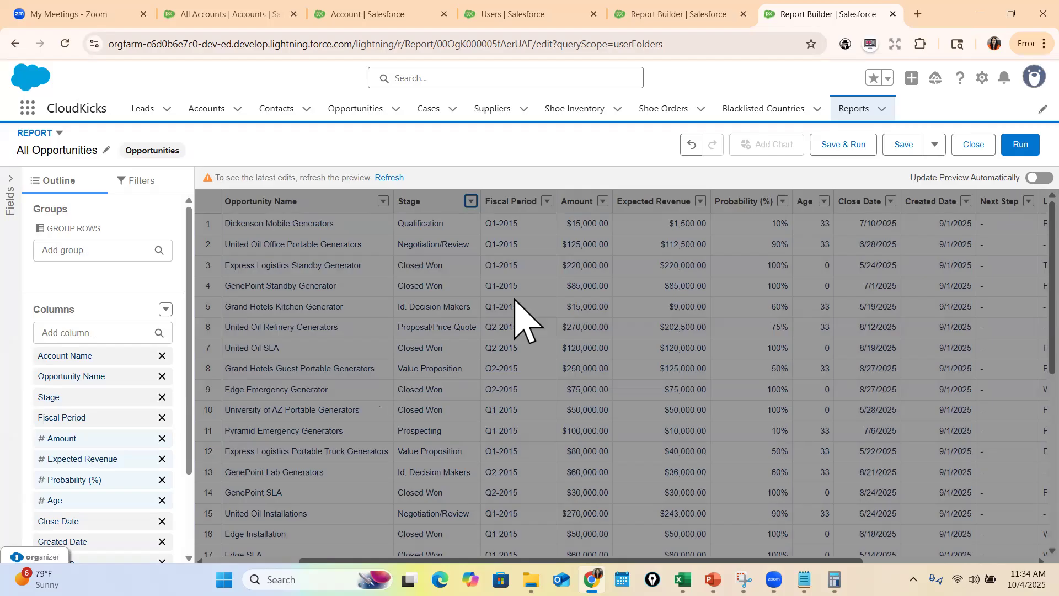
{"action": "double_click", "coordinate": [494, 233]}
{"action": "left_click", "coordinate": [391, 178]}
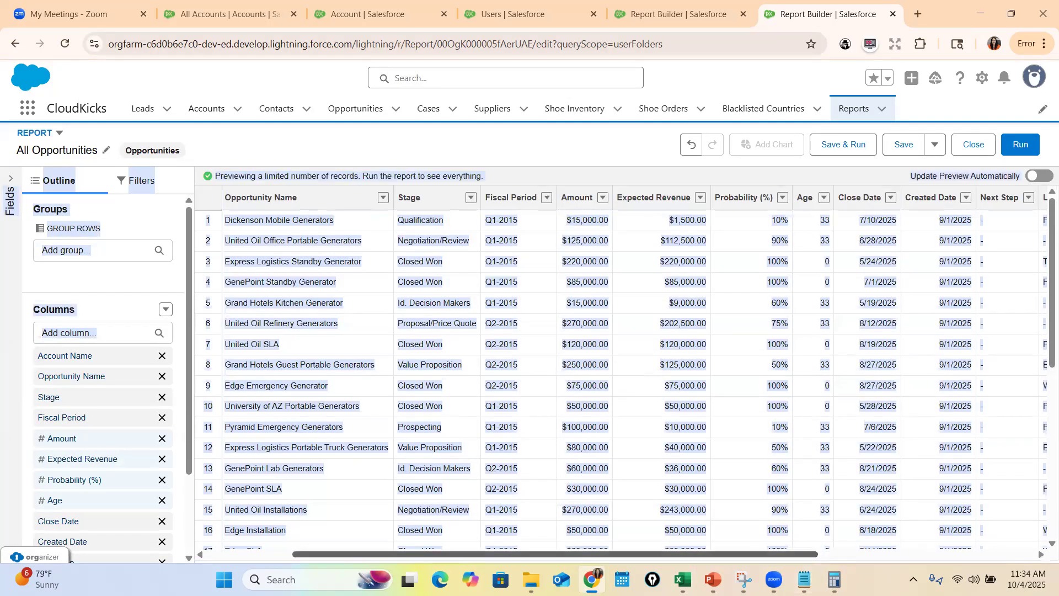
{"action": "left_click_drag", "start_coordinate": [803, 558], "coordinate": [1013, 558]}
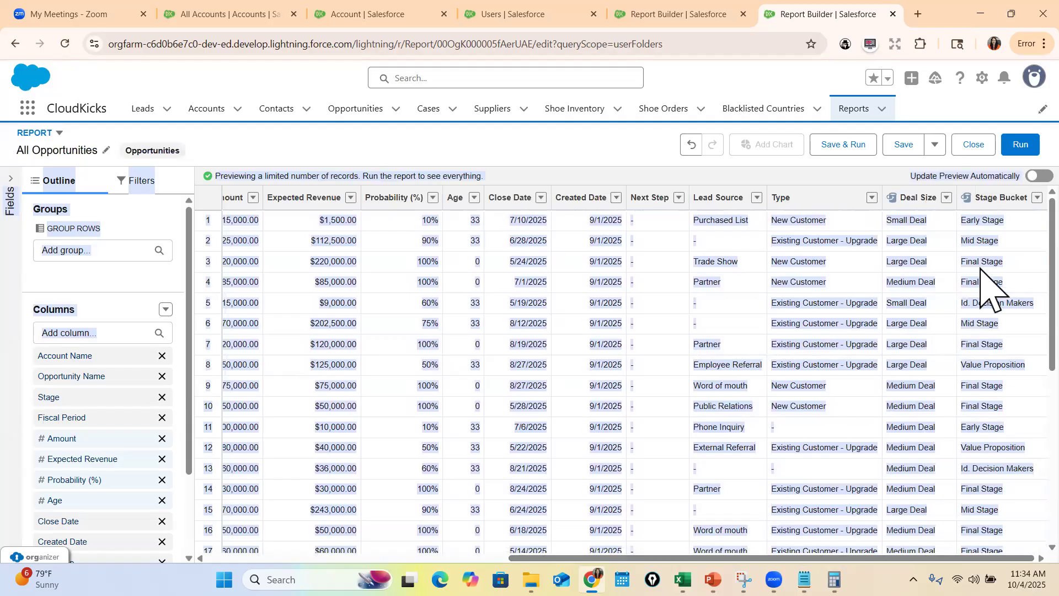
{"action": "left_click", "coordinate": [1010, 223]}
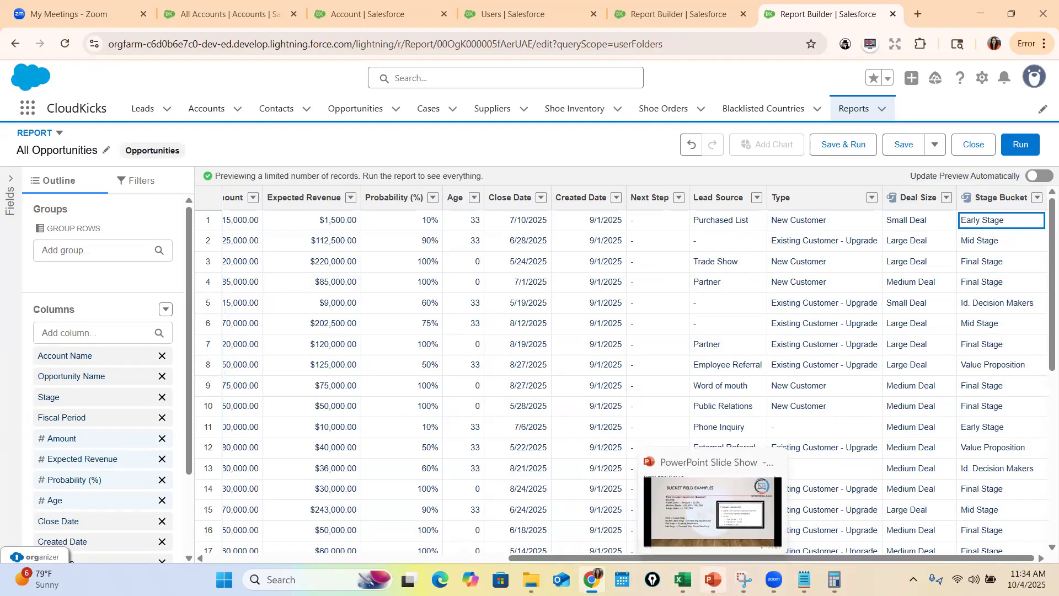
Switch to the PowerPoint slide to review the bucket field examples
{"action": "left_click", "coordinate": [713, 580]}
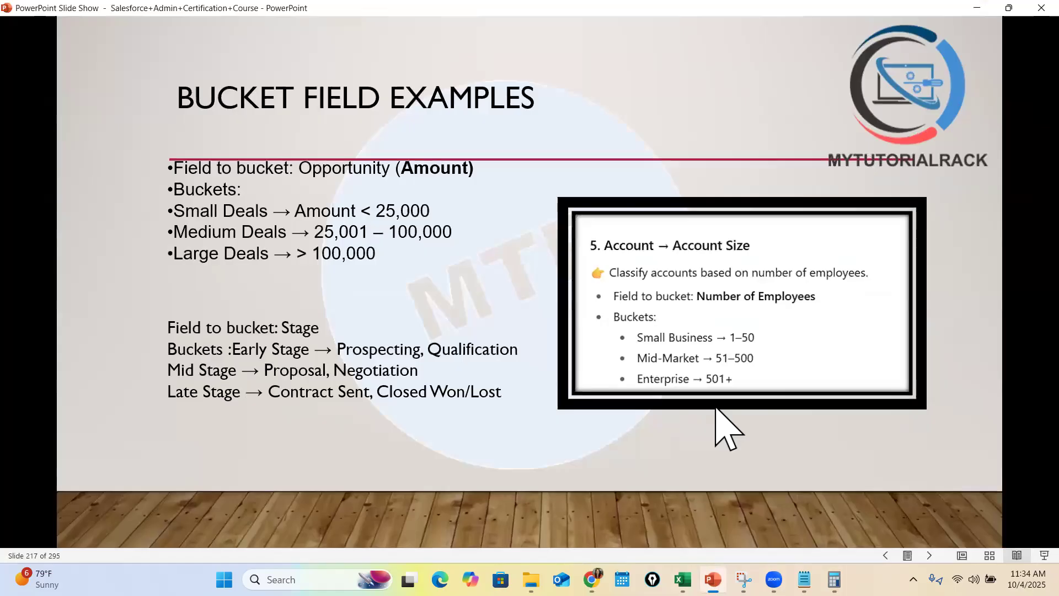